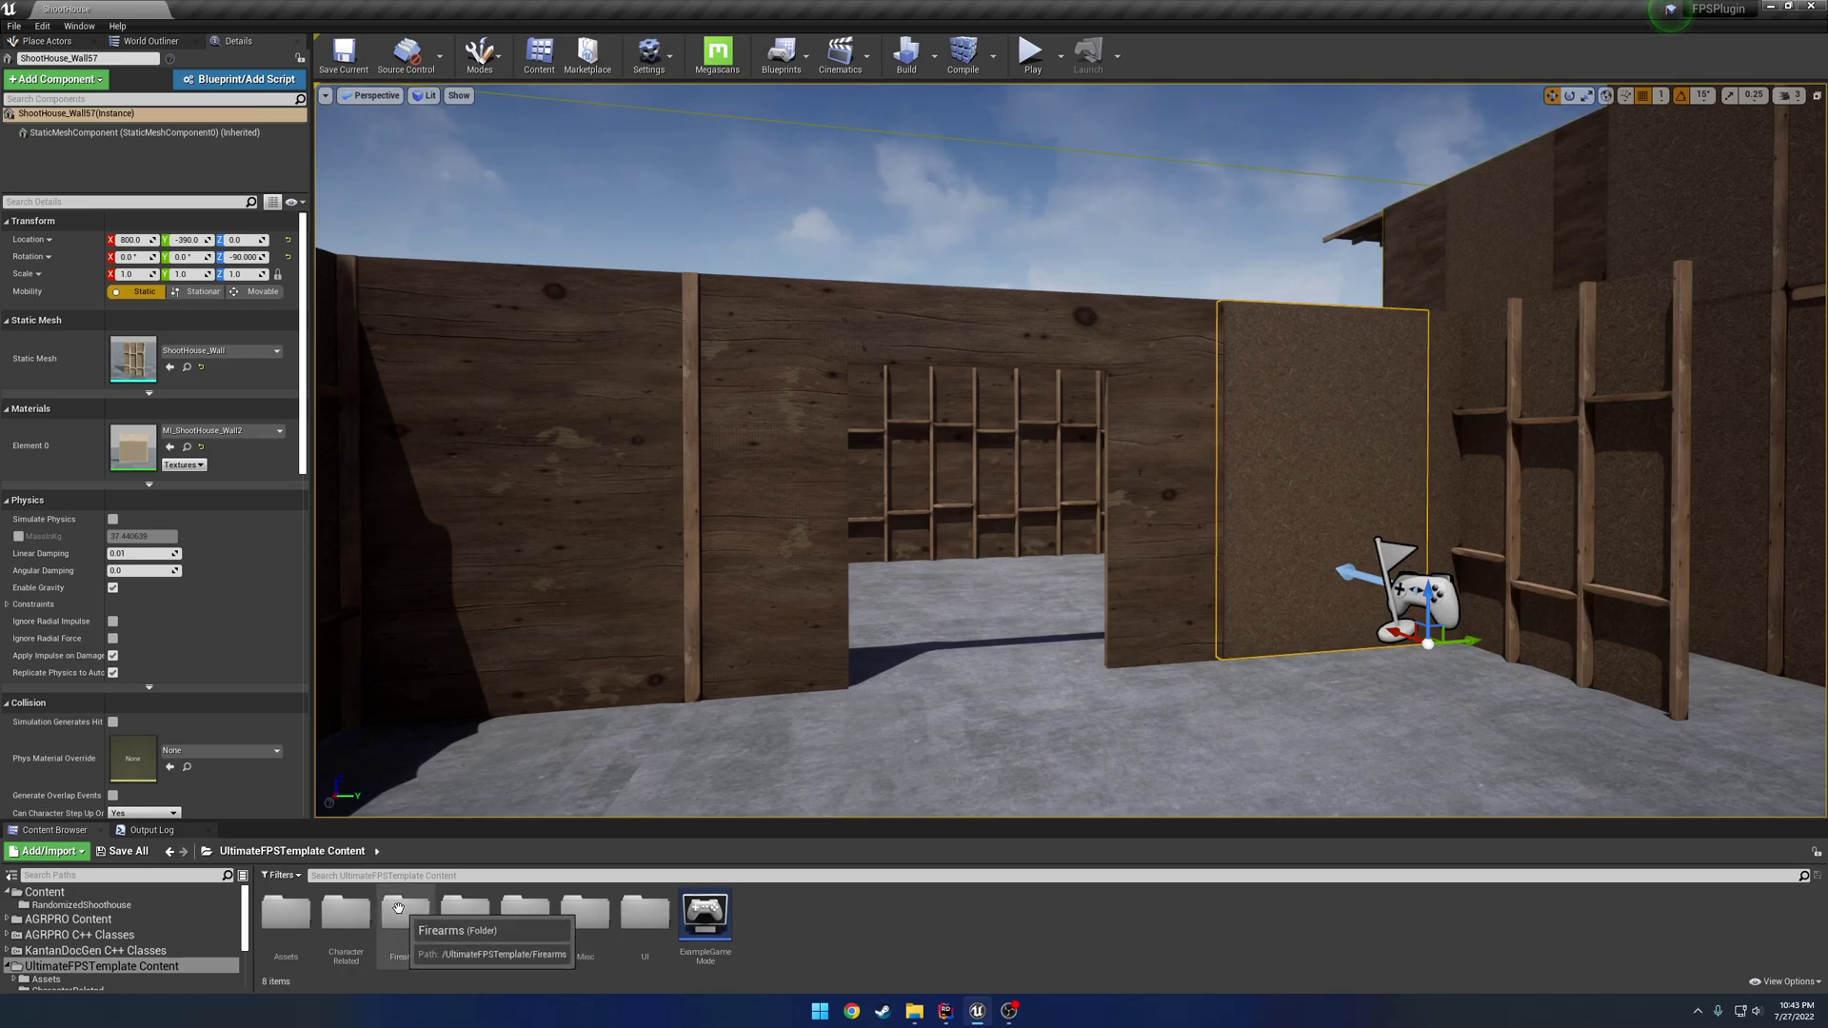
- Open the example FPS template character's AnimBP from CharacterRelated, switch to its skeleton, and select the VB FirearmCollisionGrip virtual bone
double_click(345, 916)
double_click(305, 907)
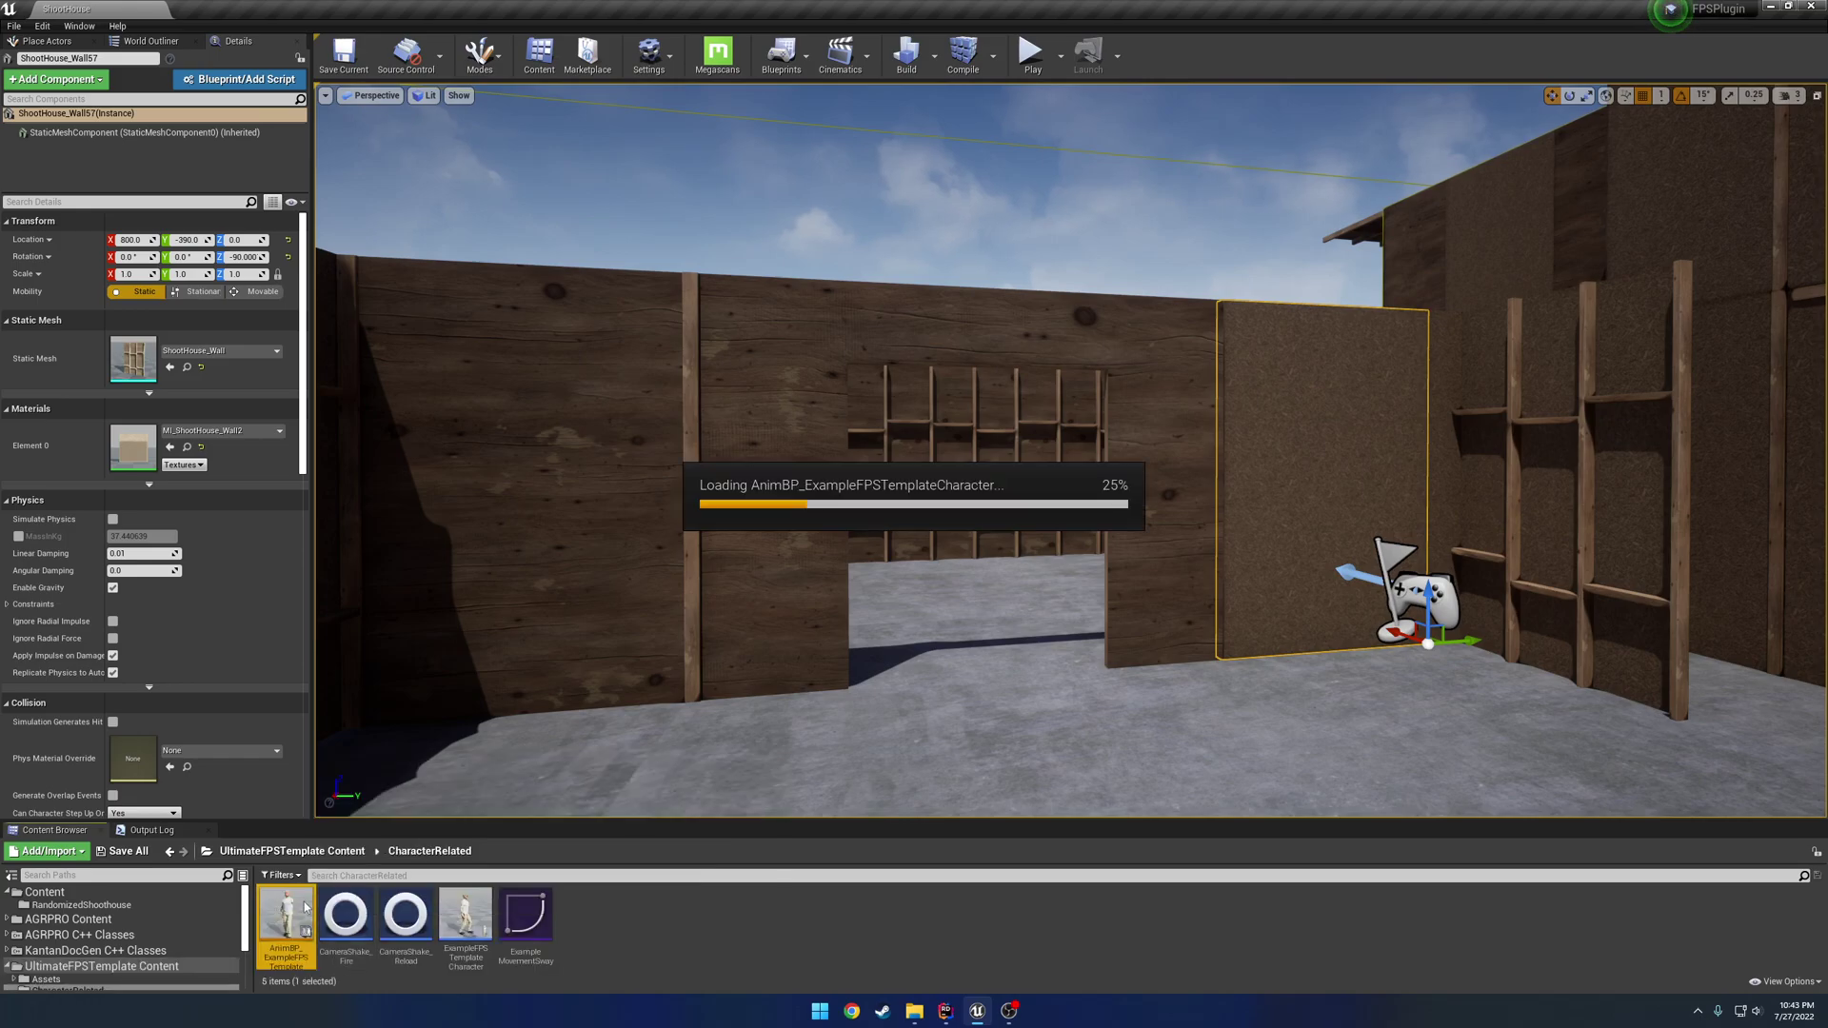
click(1477, 61)
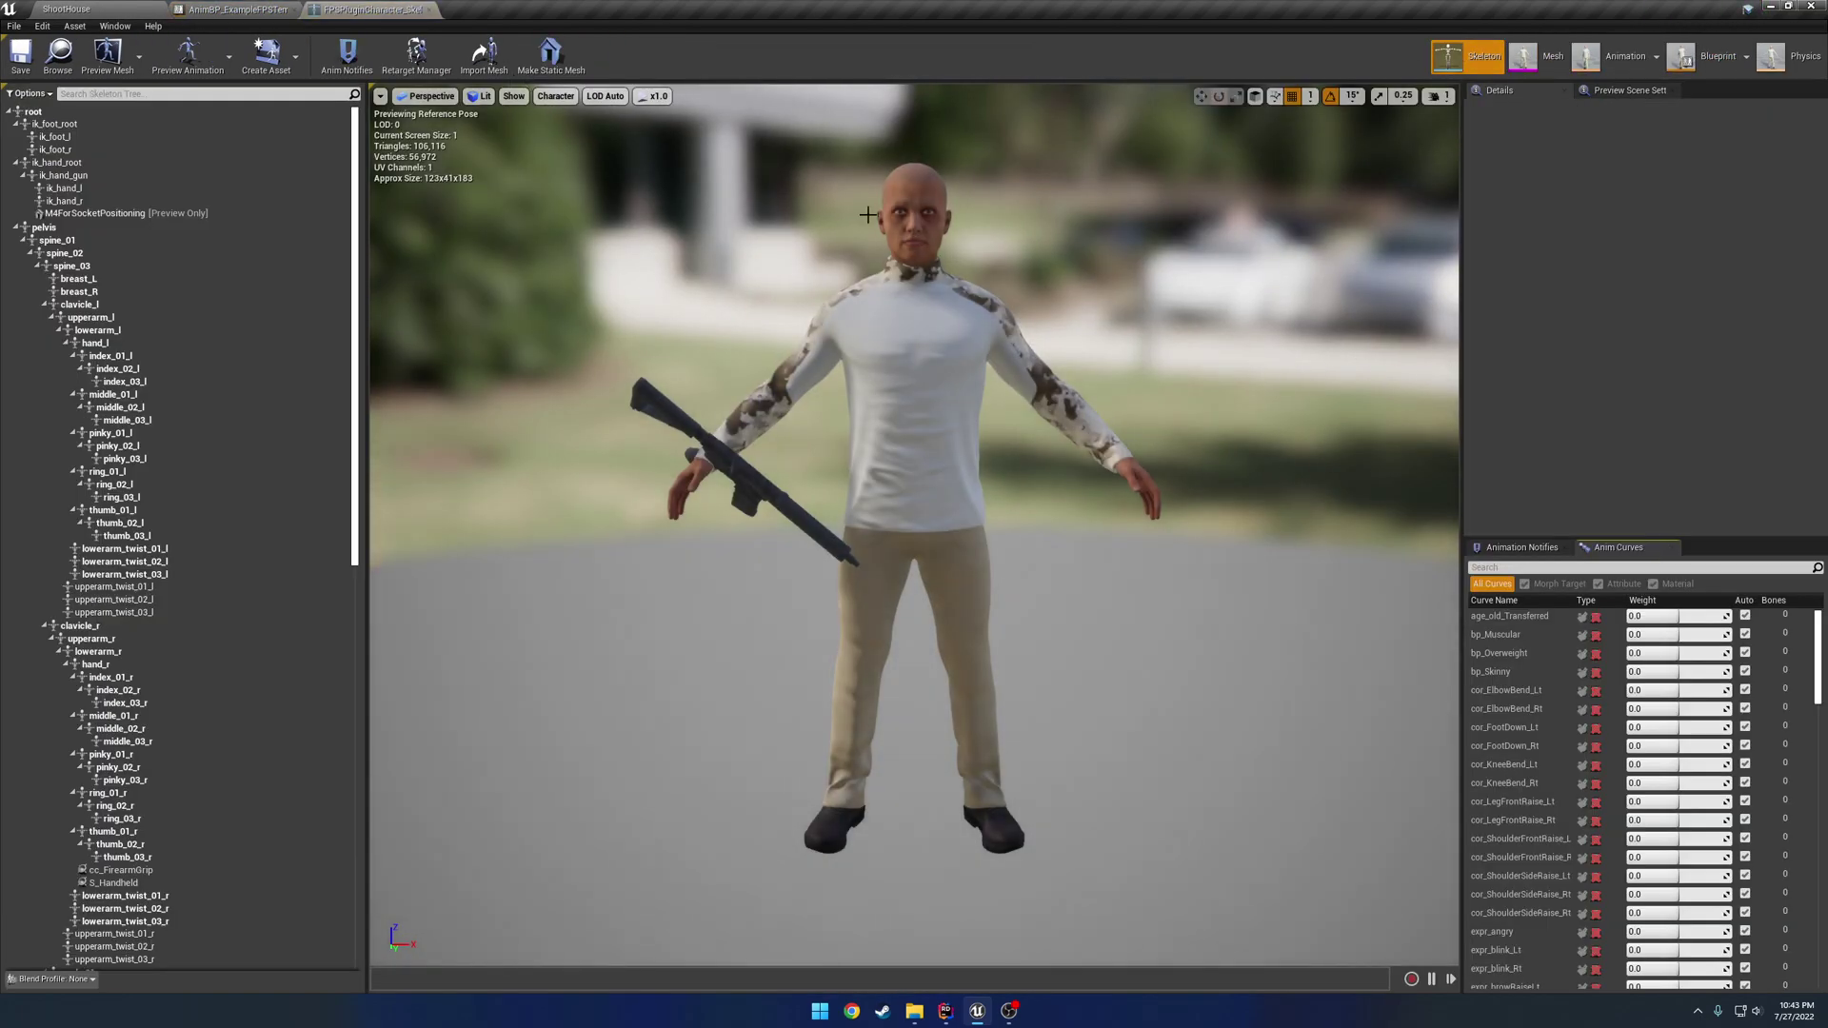
drag(354, 169, 294, 661)
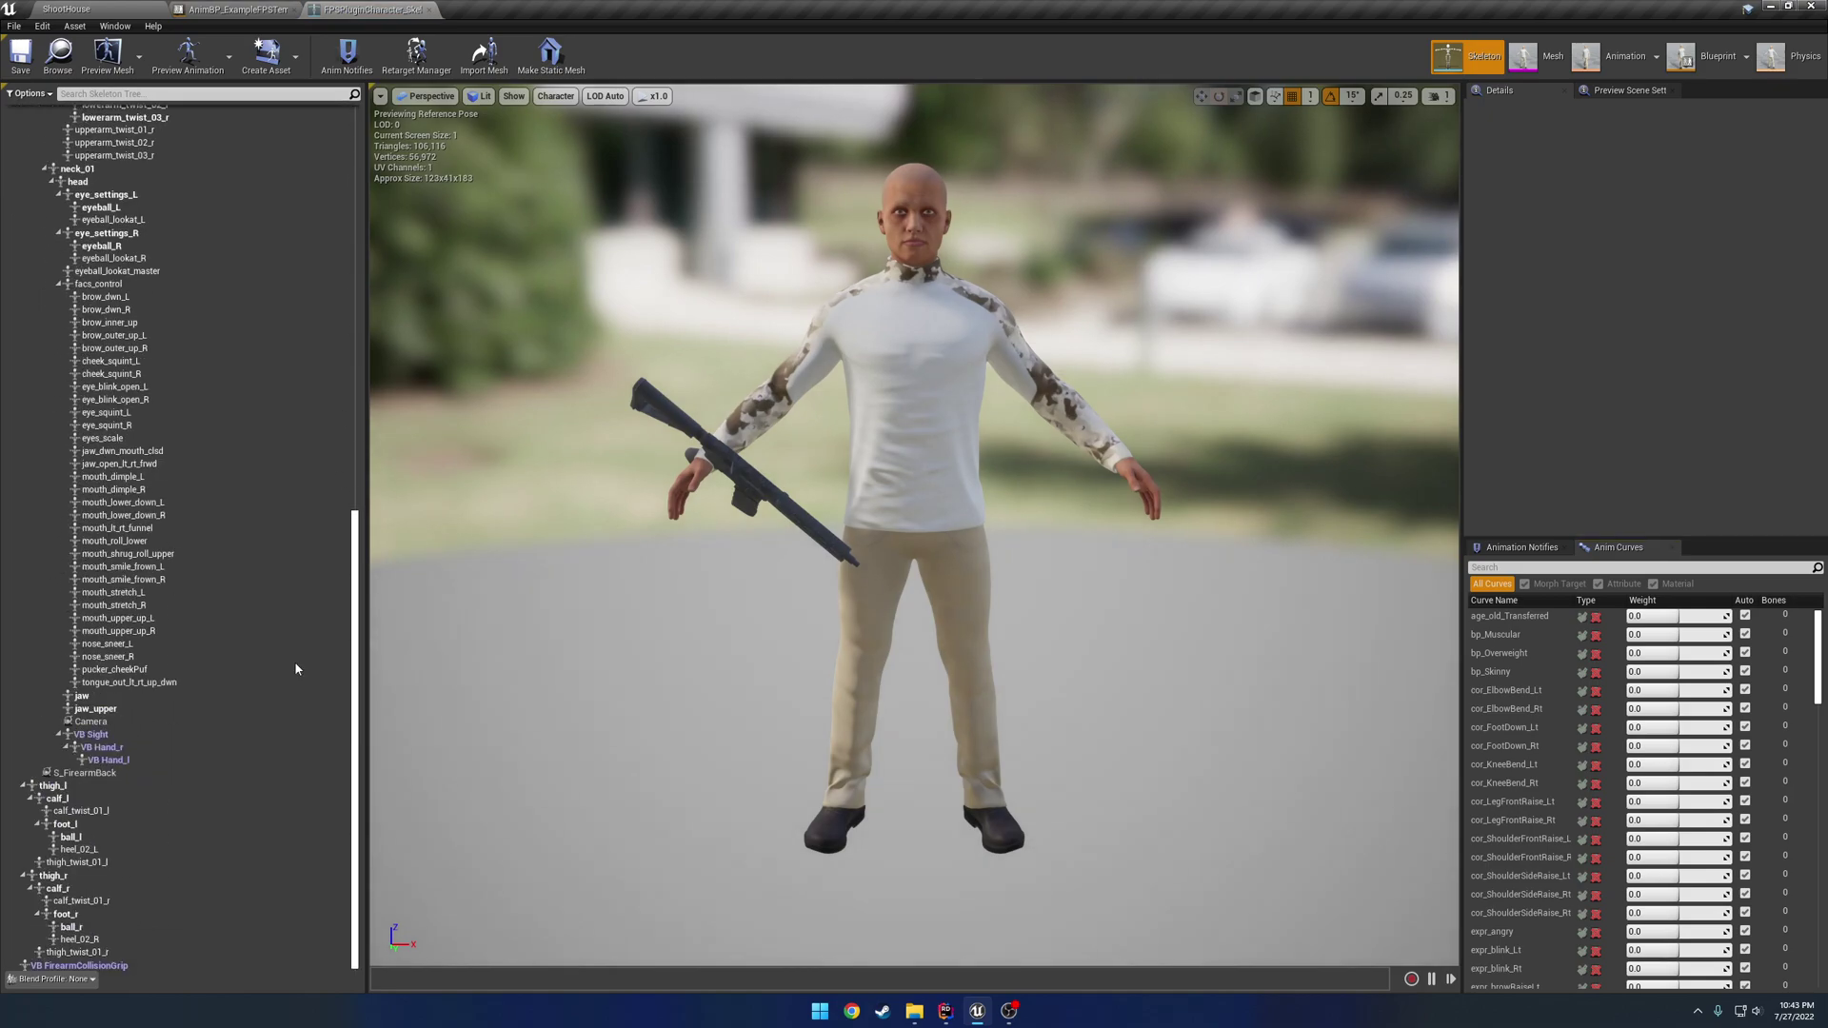
click(143, 965)
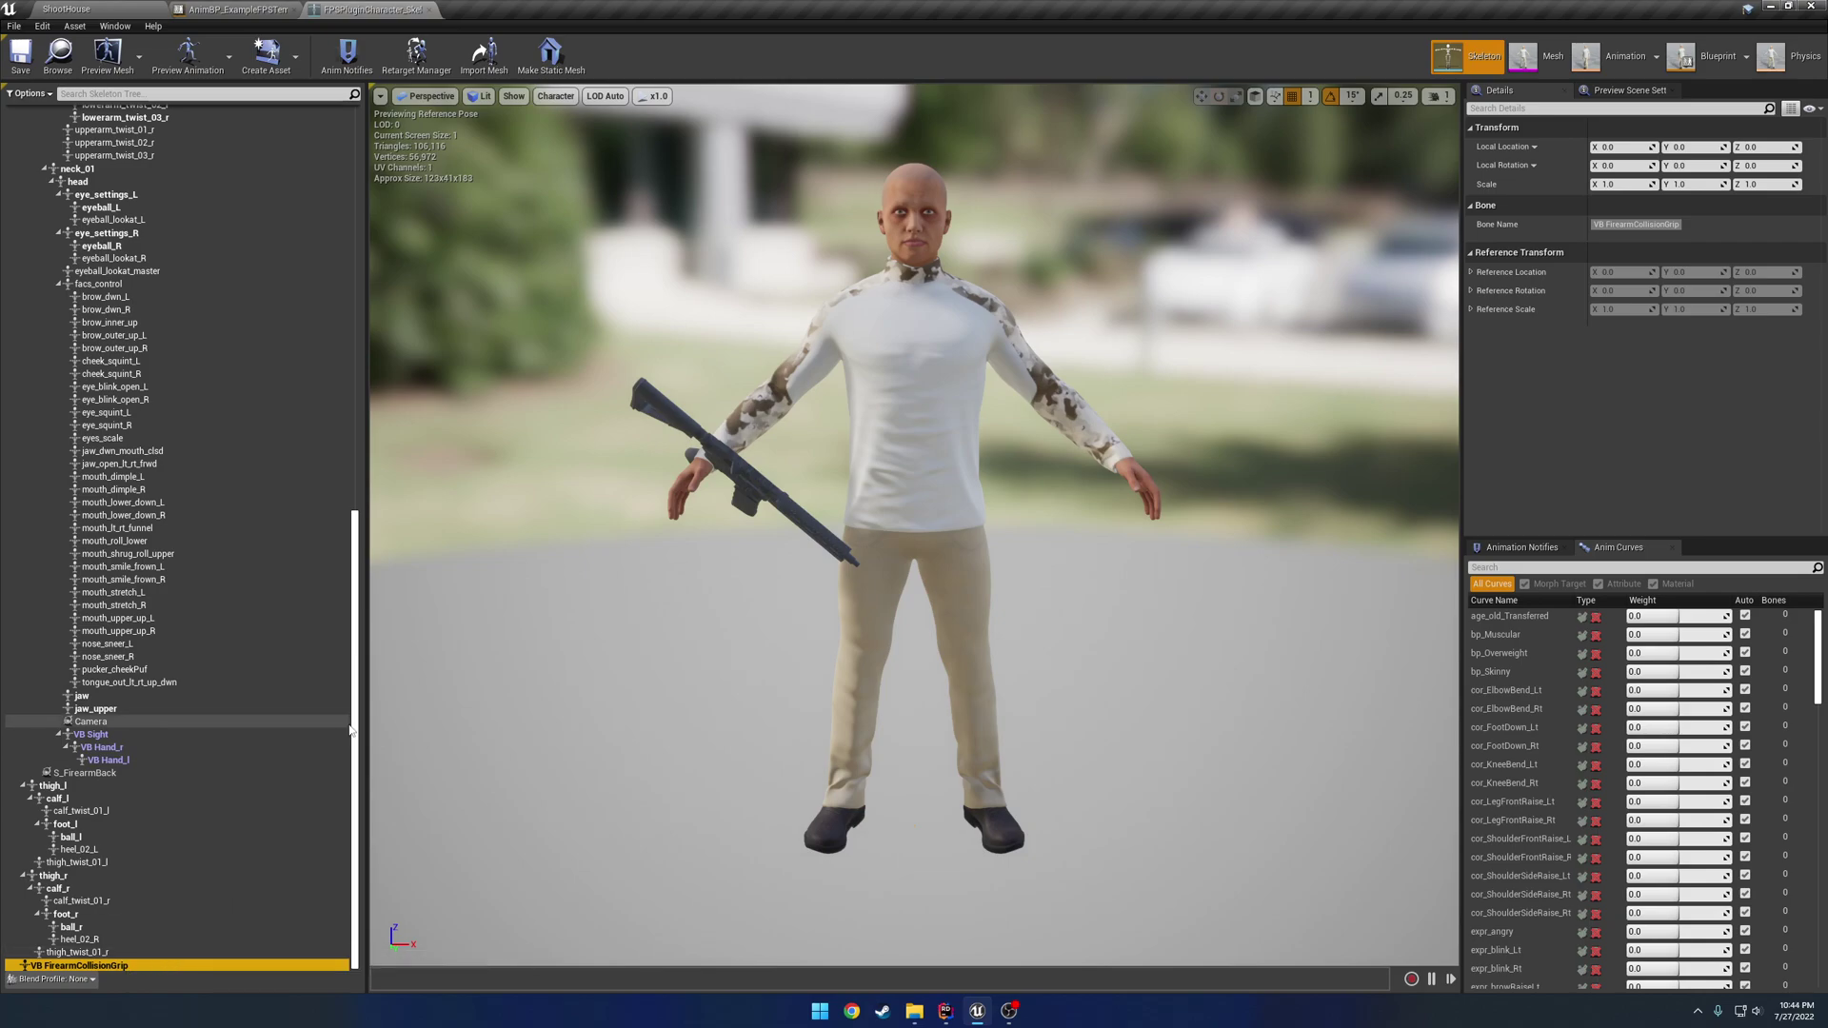
- View the target bone choices for adding a virtual bone to the root bone, and leave without adding one
scroll(343, 251, up, 15)
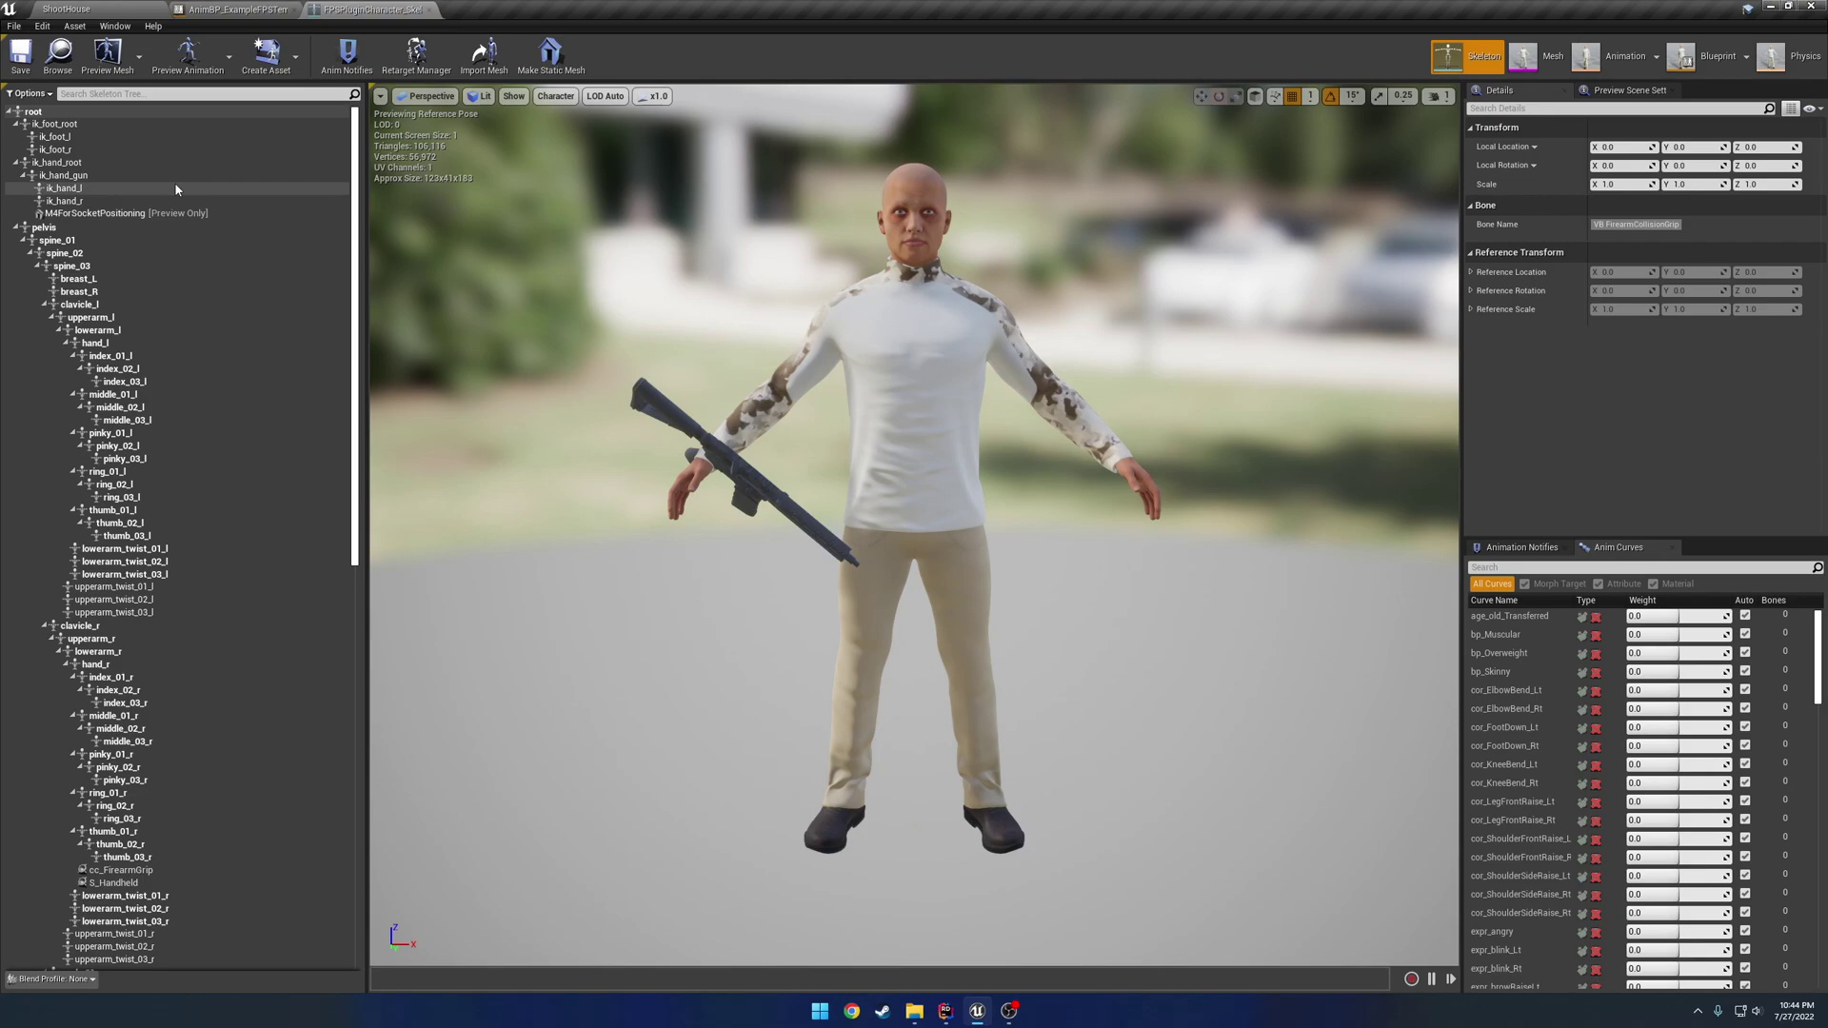
click(68, 113)
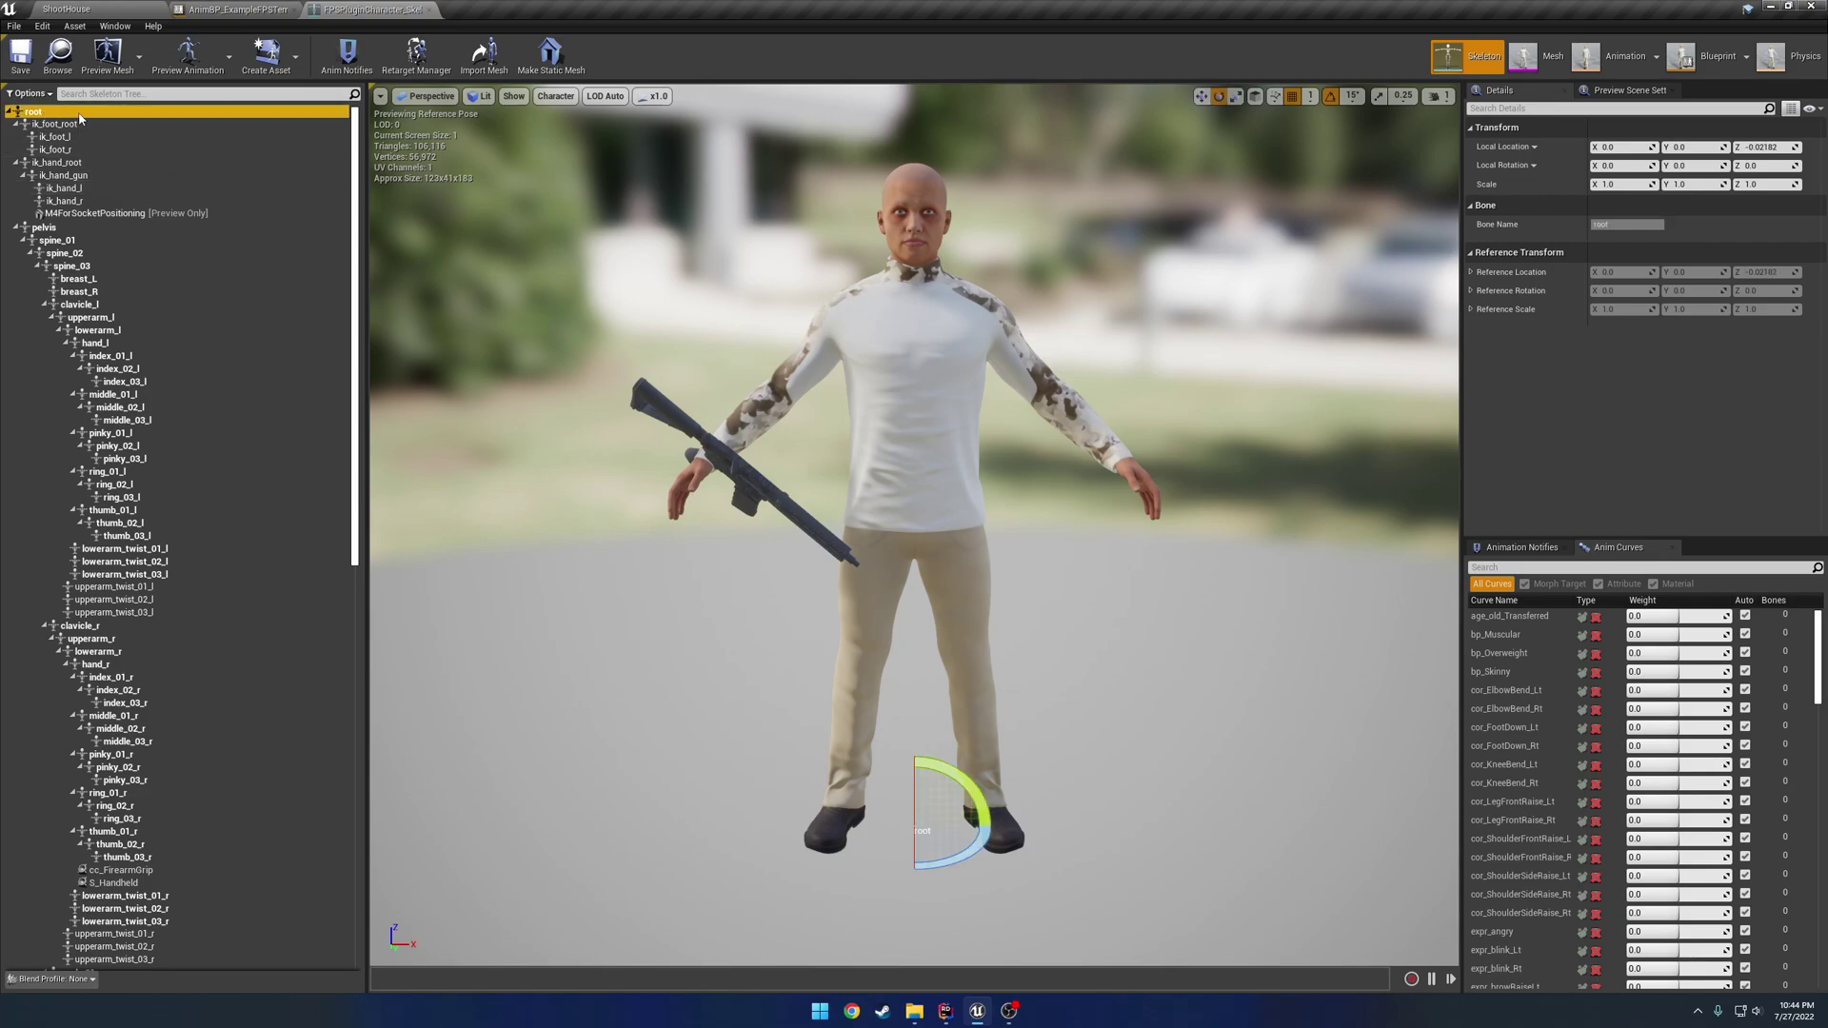
right_click(81, 118)
mouse_move(181, 210)
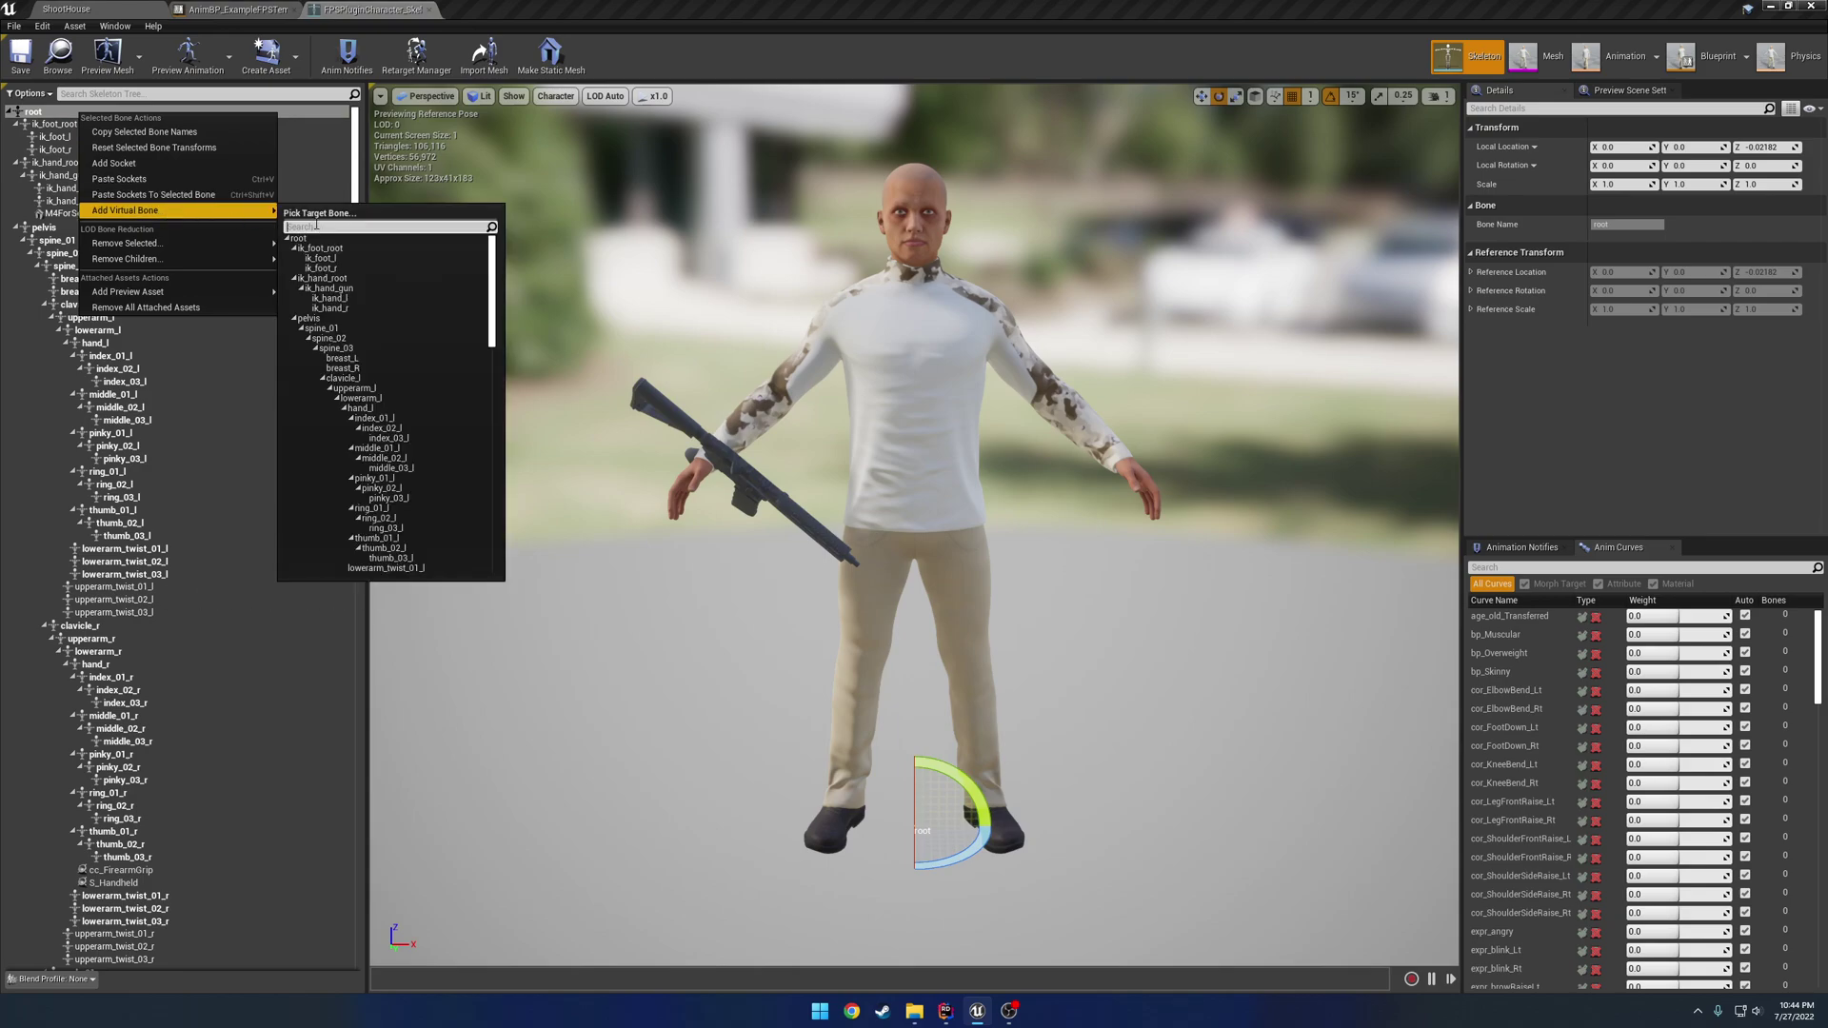
key(Escape)
- Select the VB FirearmCollisionGrip virtual bone, and close the skeleton editor and the SetEssentials graph to return to the AnimGraph
drag(356, 218, 358, 743)
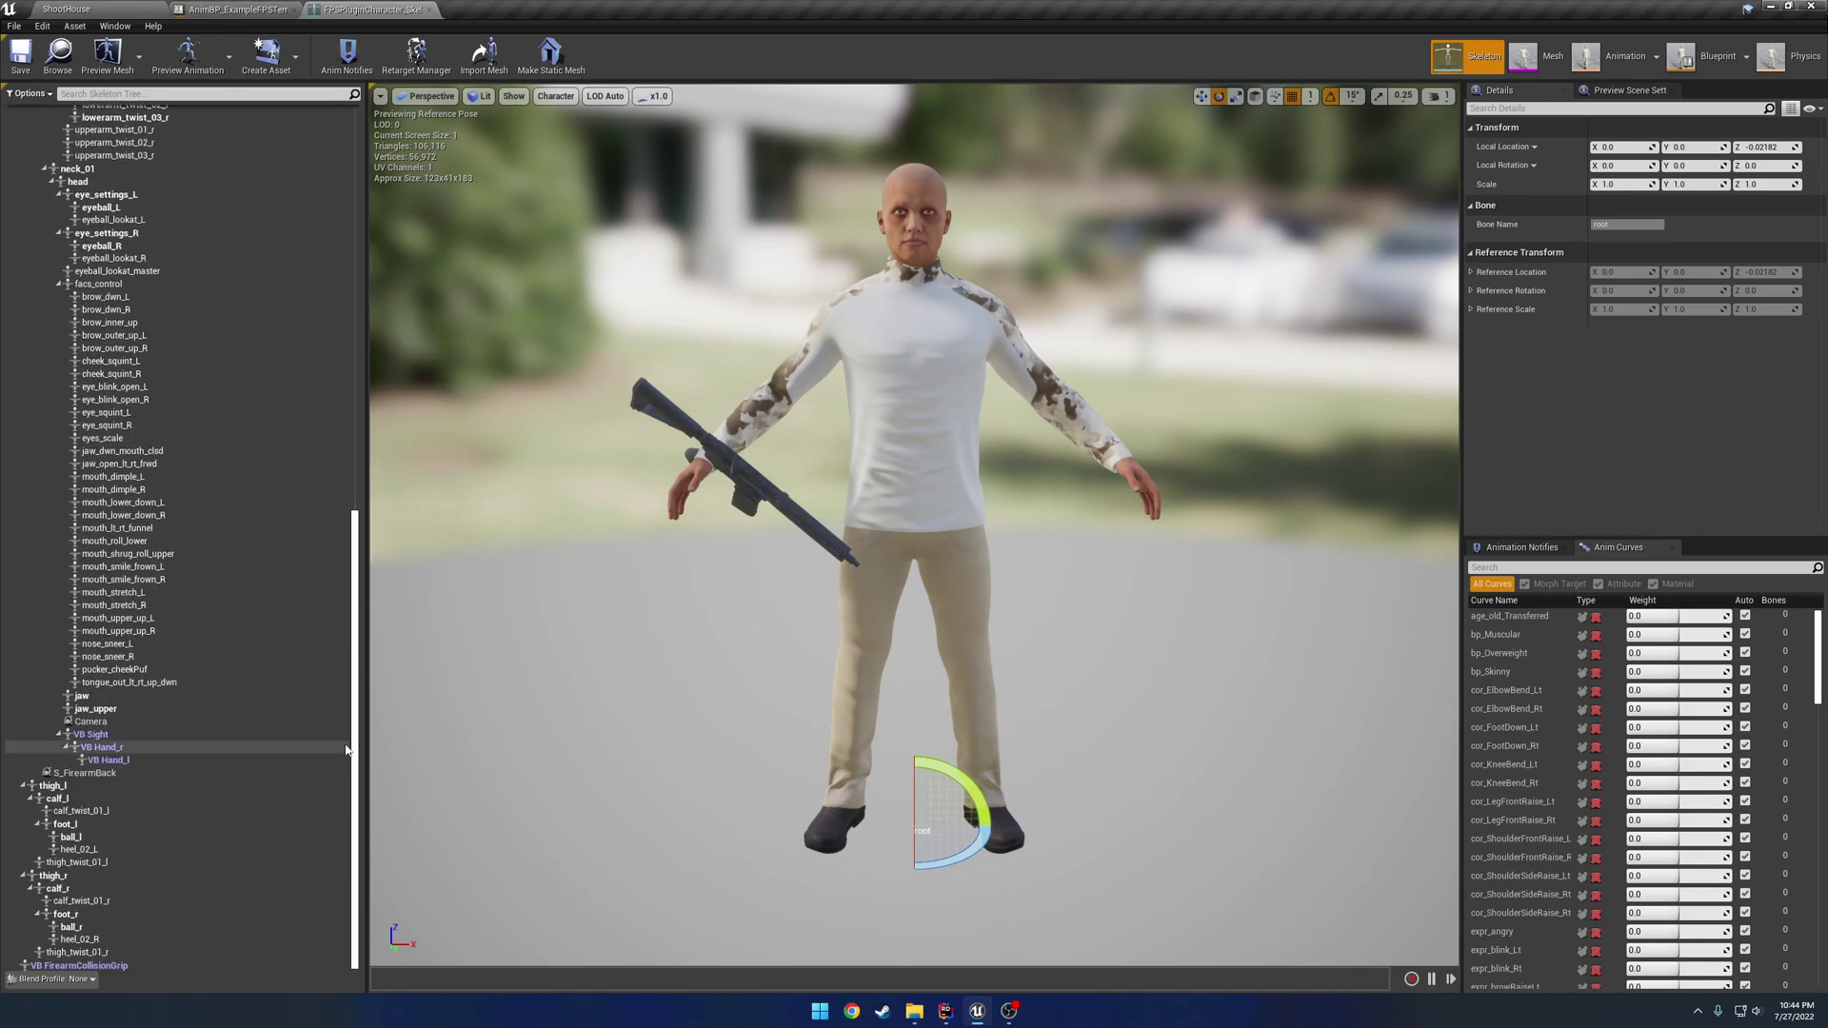
click(135, 966)
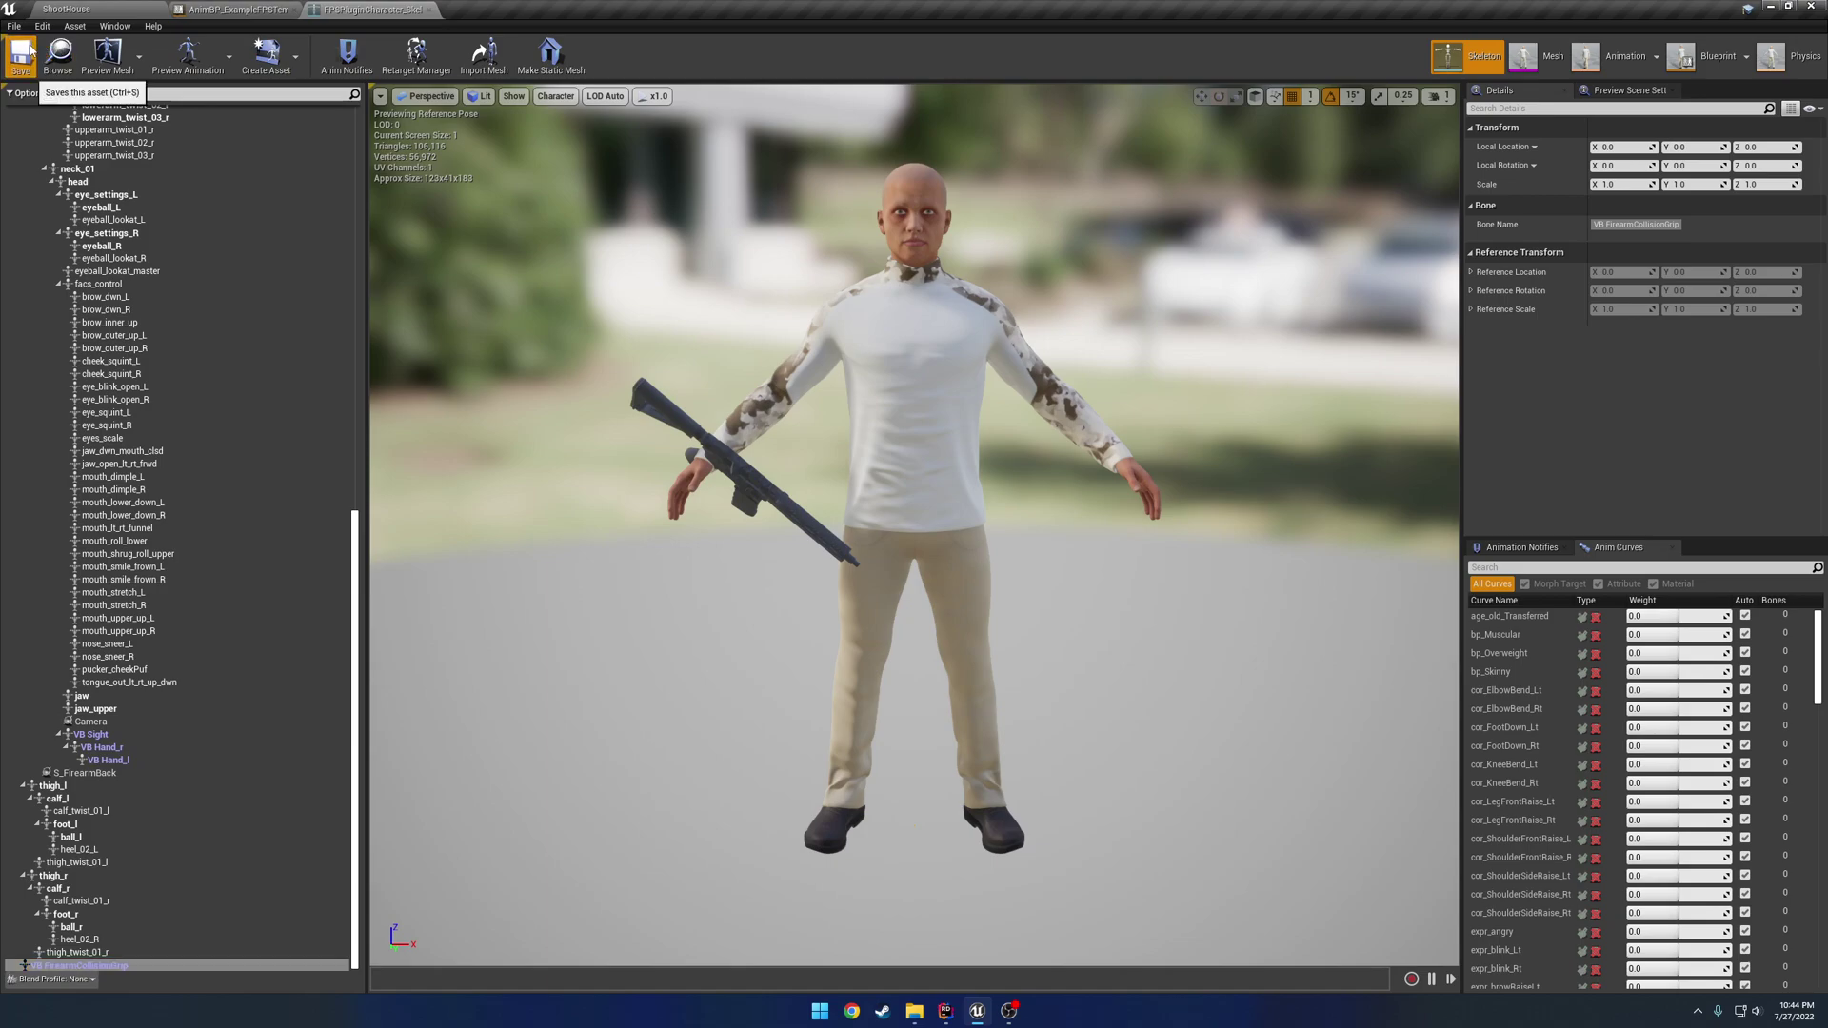
click(435, 10)
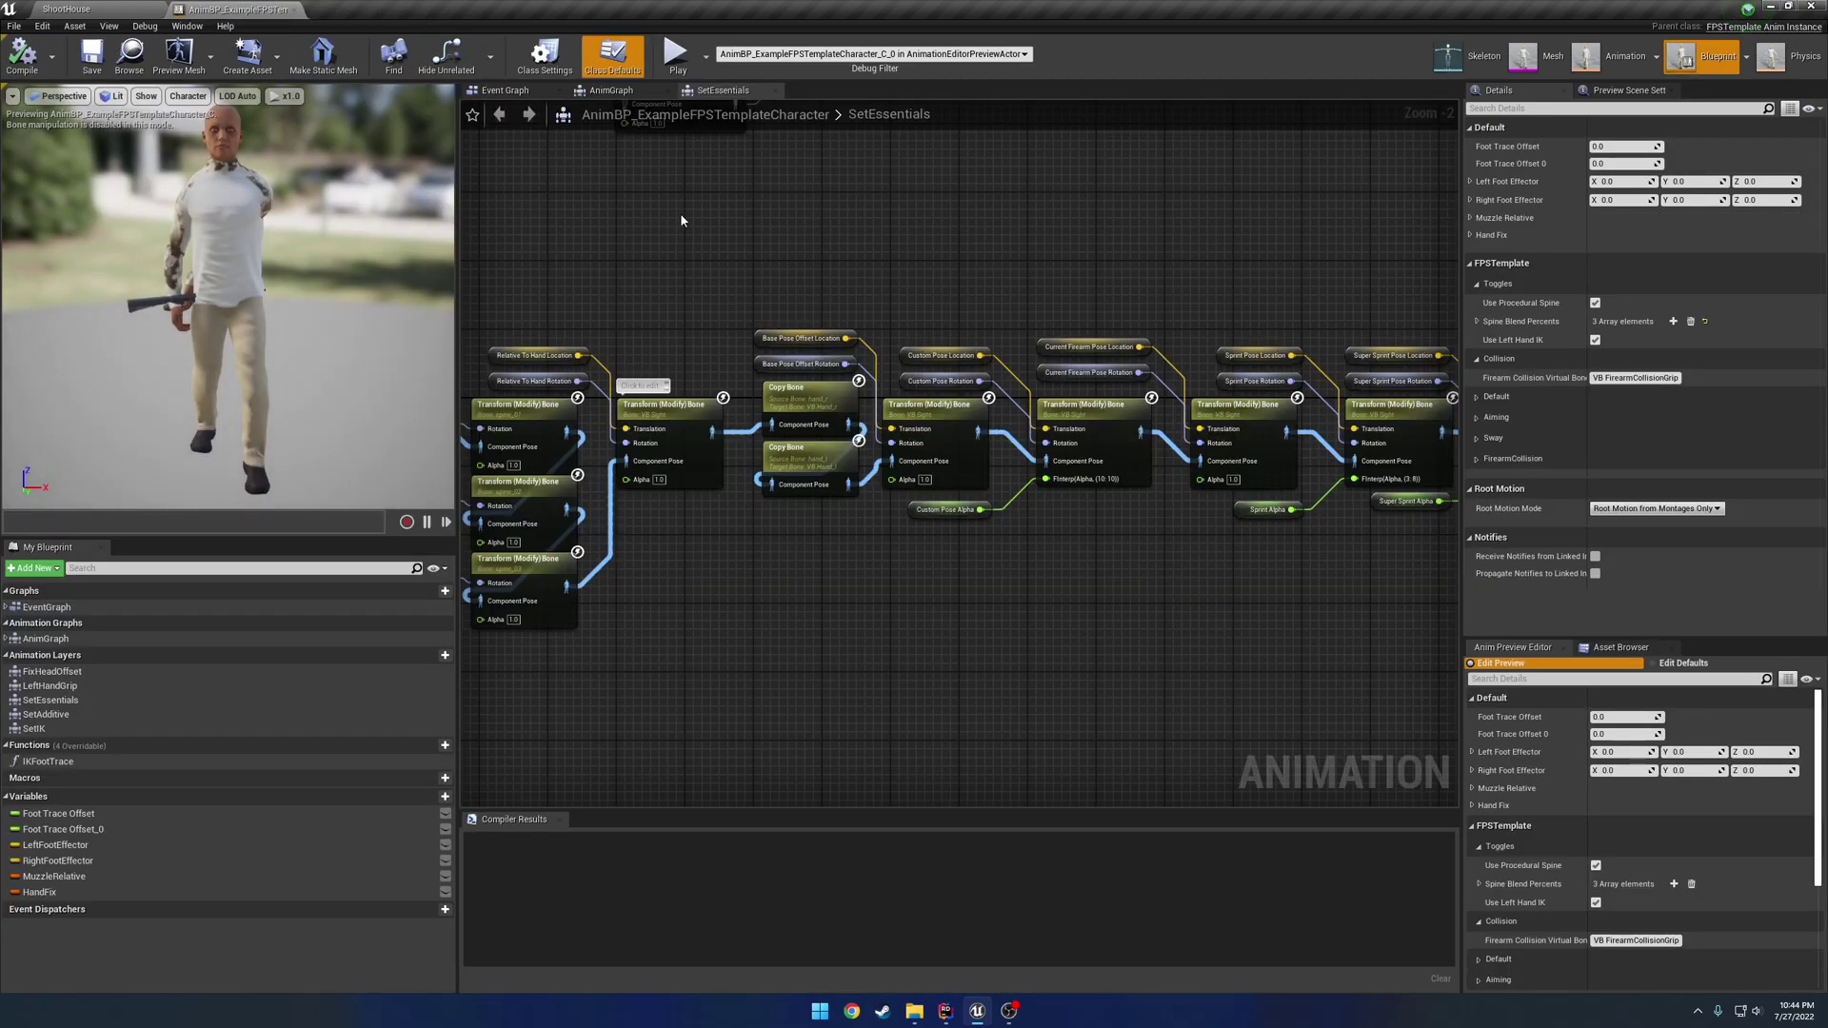
click(775, 90)
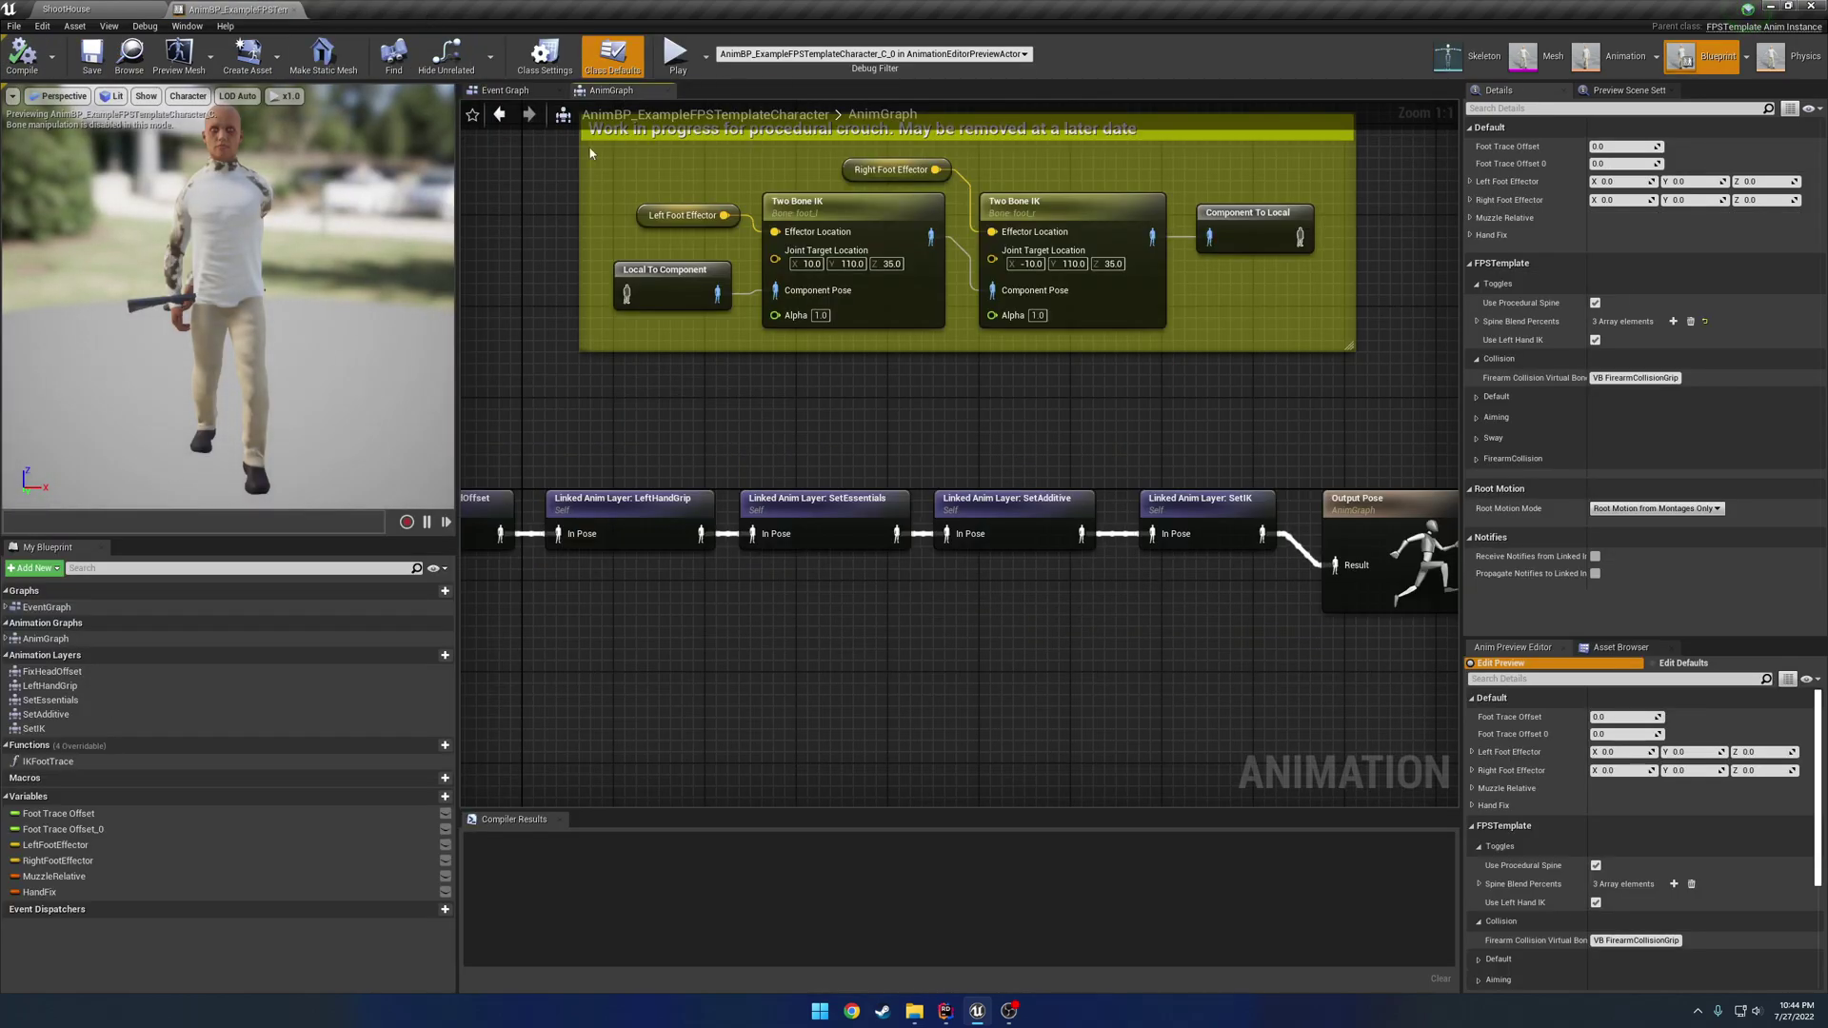
- Move the state machines, Animation Index, Blend Poses by int and Layered blend per bone nodes closer to the FixHeadOffset layer
right_drag(631, 249, 630, 260)
right_drag(552, 359, 1254, 231)
scroll(975, 444, down, 4)
right_drag(884, 482, 953, 463)
drag(895, 590, 670, 407)
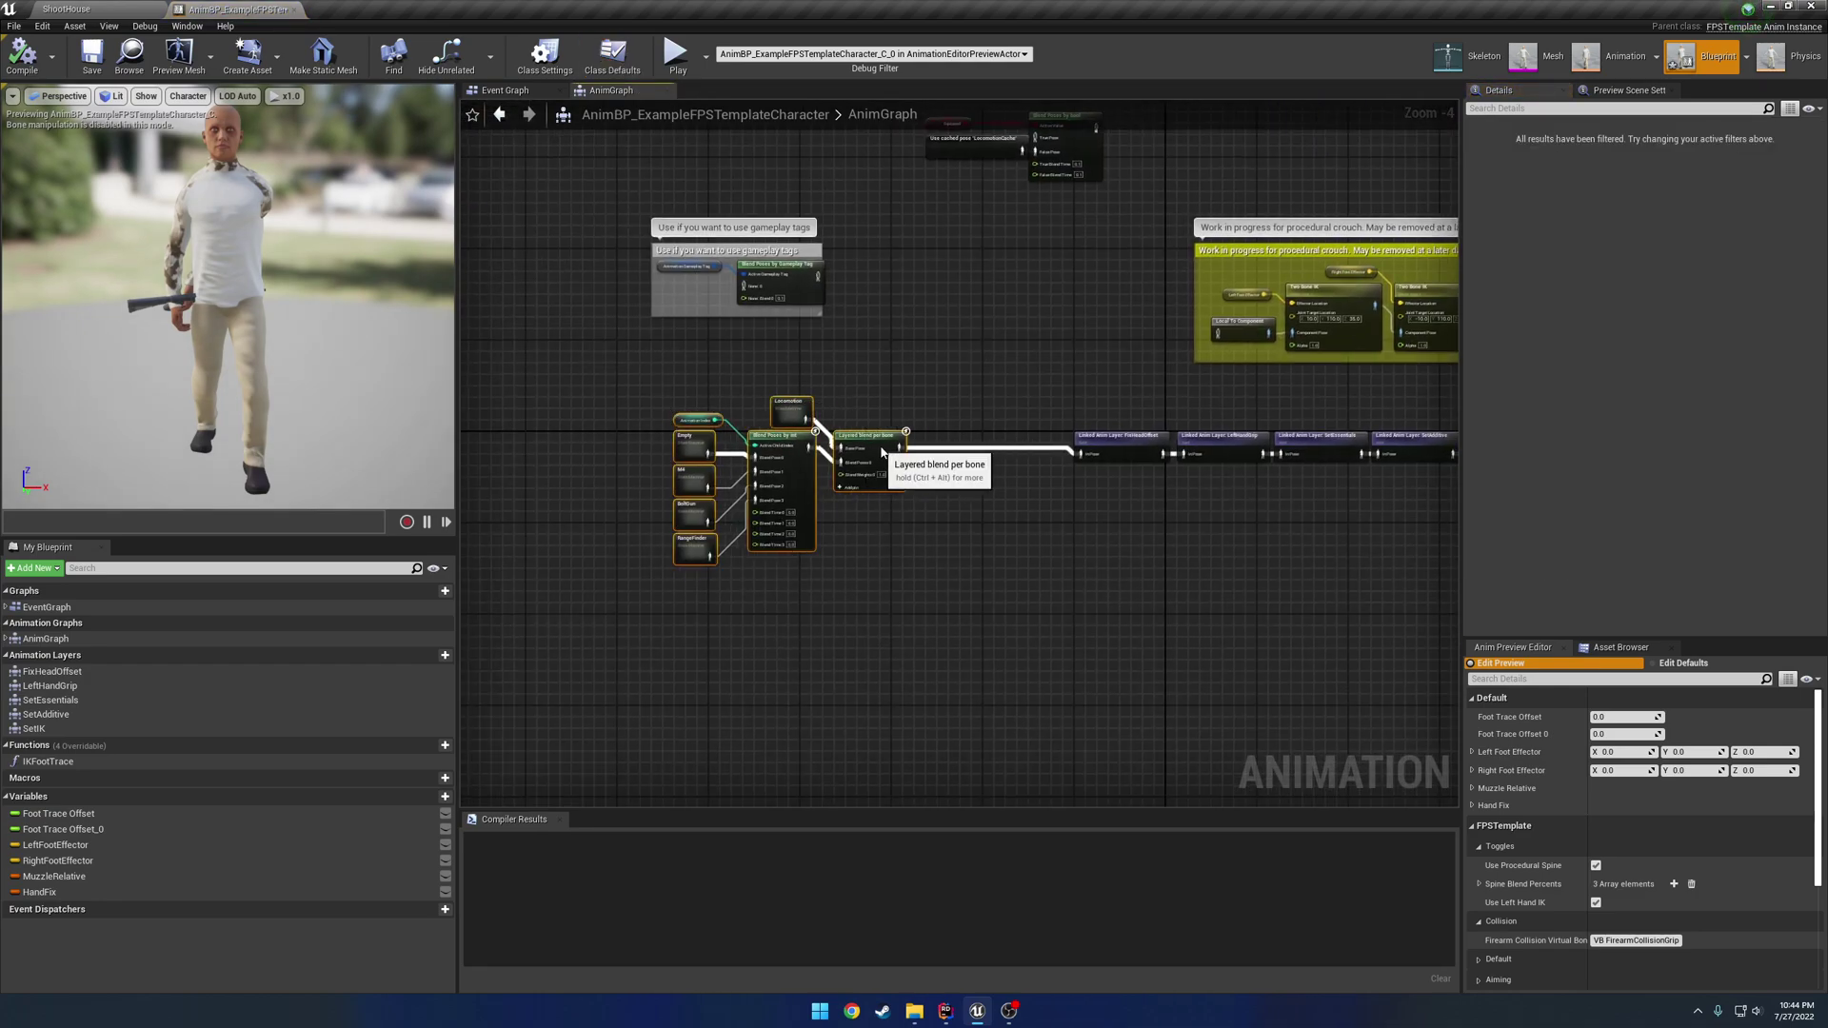
drag(881, 450, 970, 450)
scroll(952, 440, up, 3)
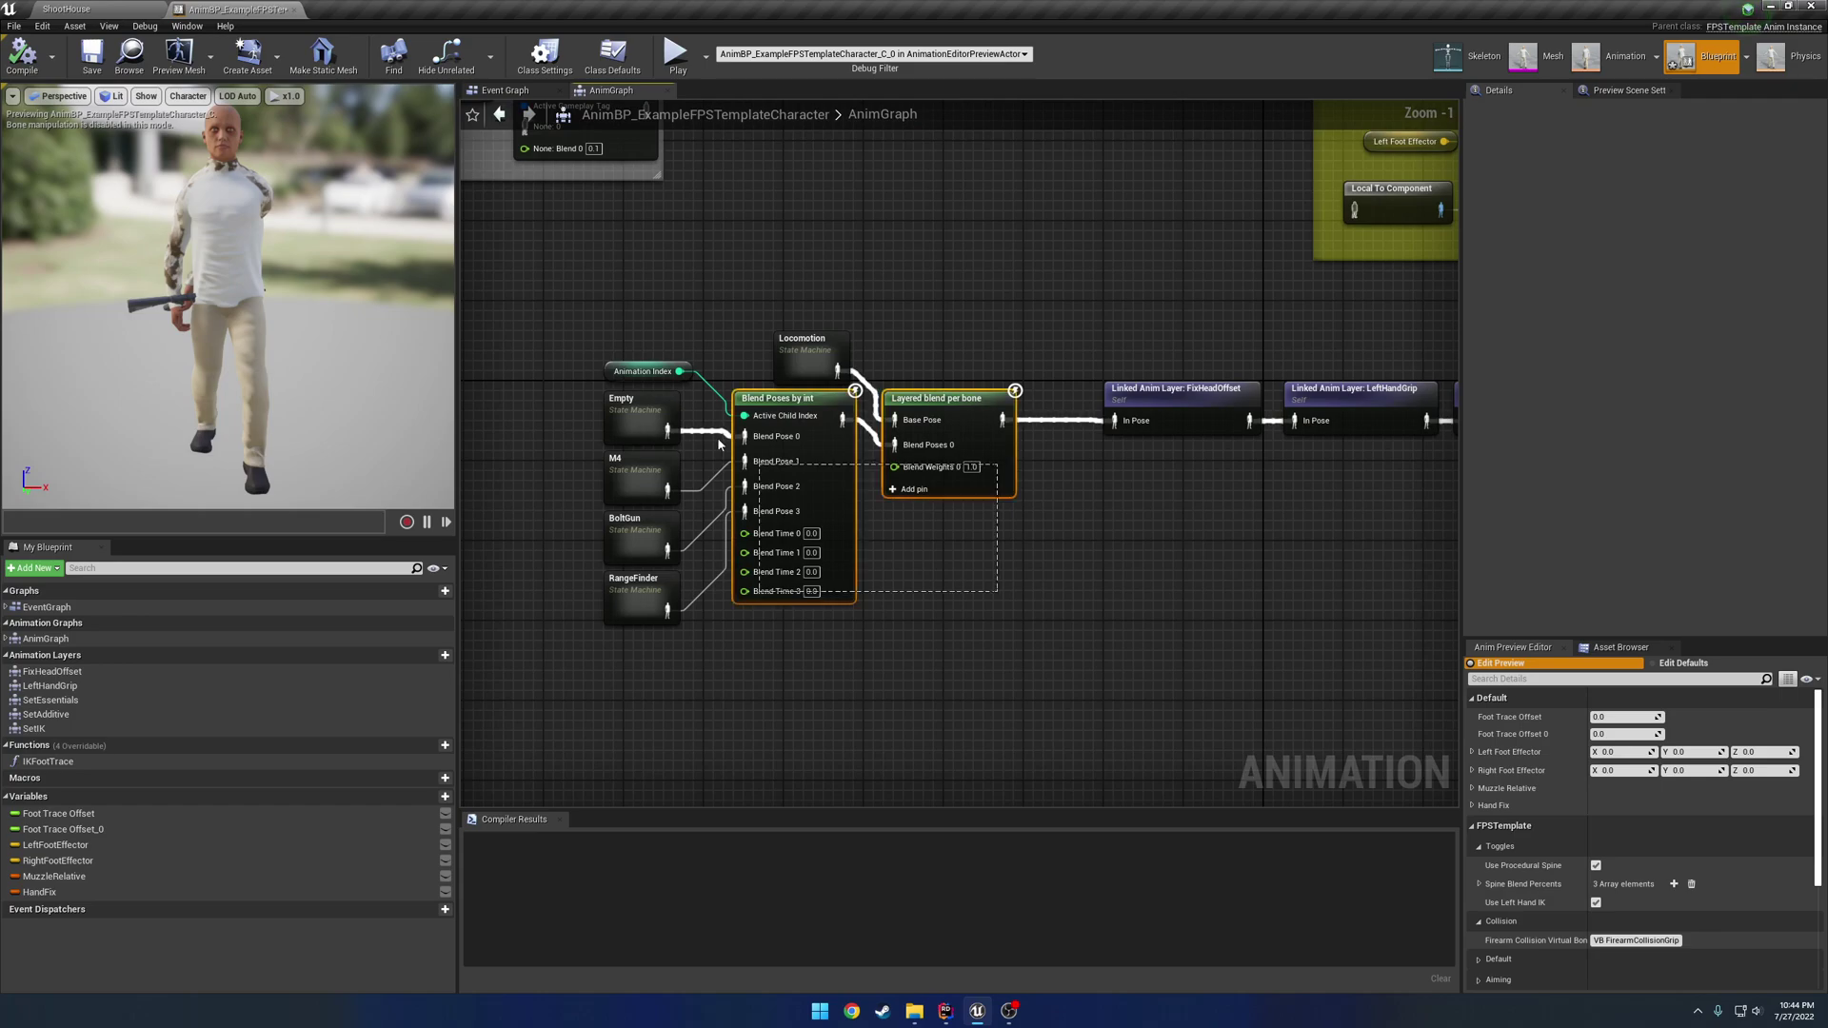
drag(957, 416, 957, 407)
click(1143, 522)
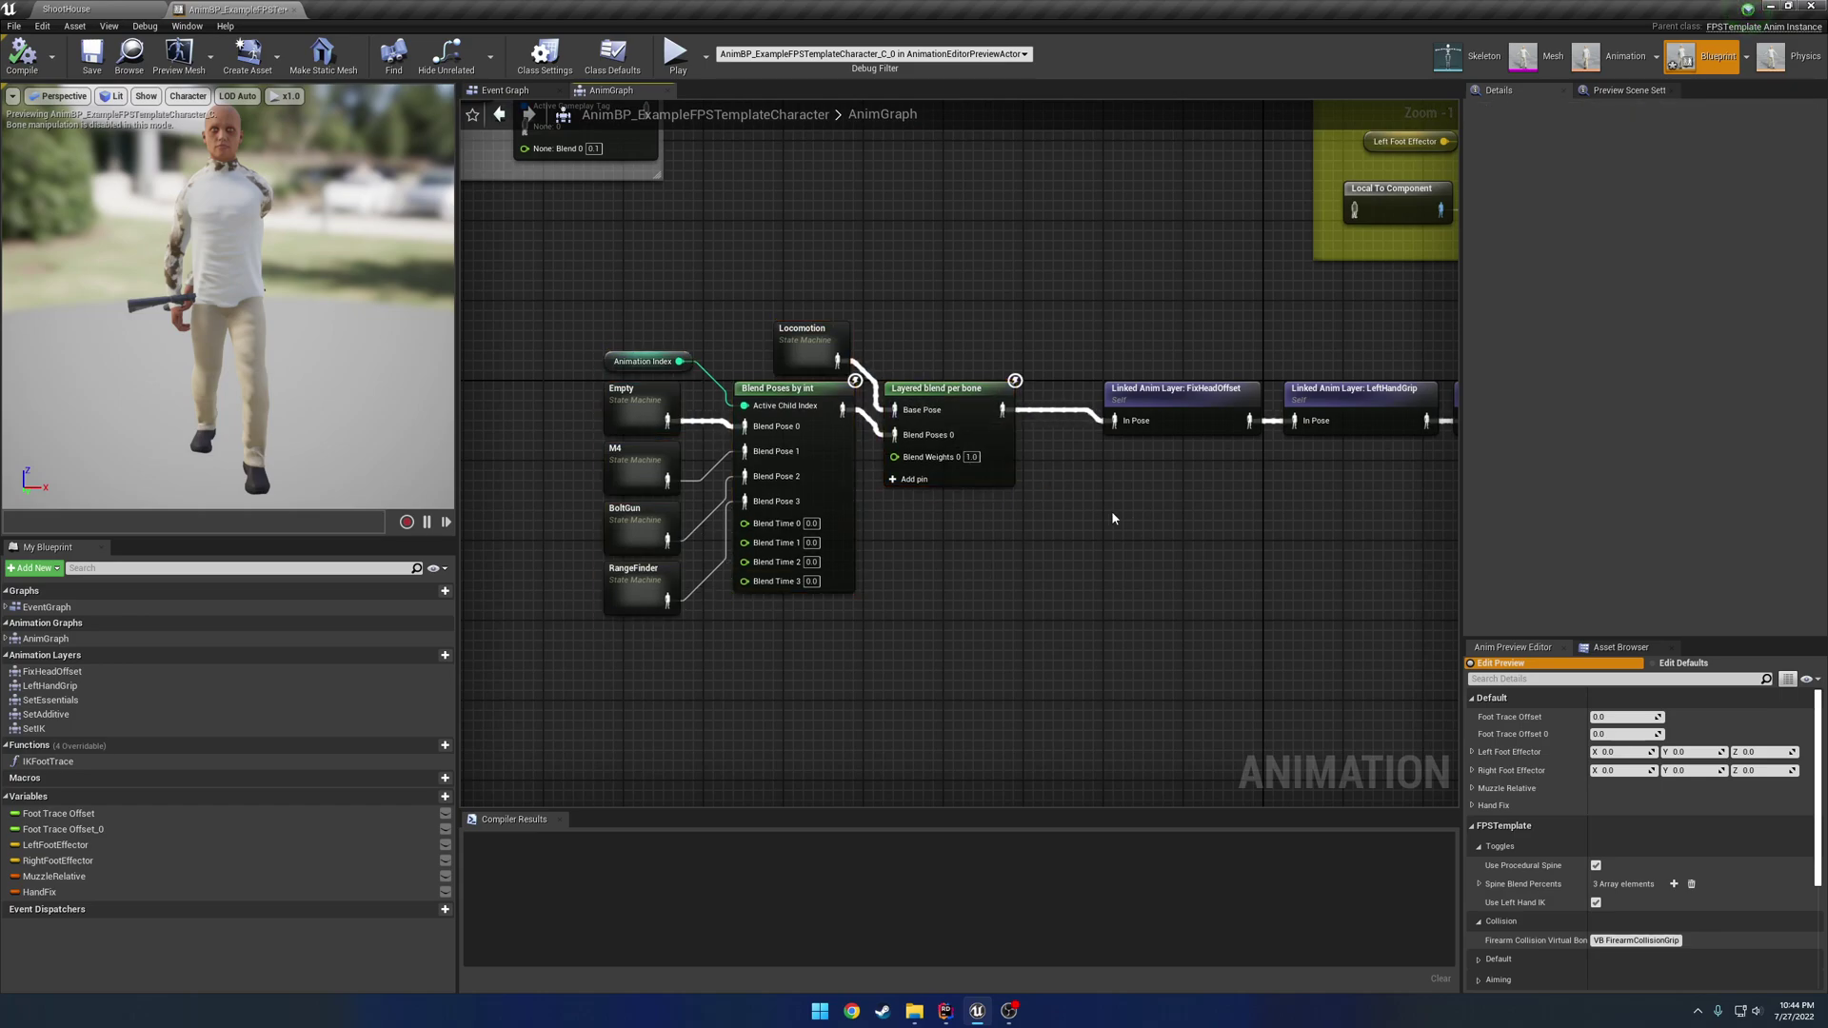
- Examine the Locomotion state machine, the Layered blend per bone settings and the linked anim layers that follow in the AnimGraph
right_drag(1087, 506, 1056, 518)
click(770, 341)
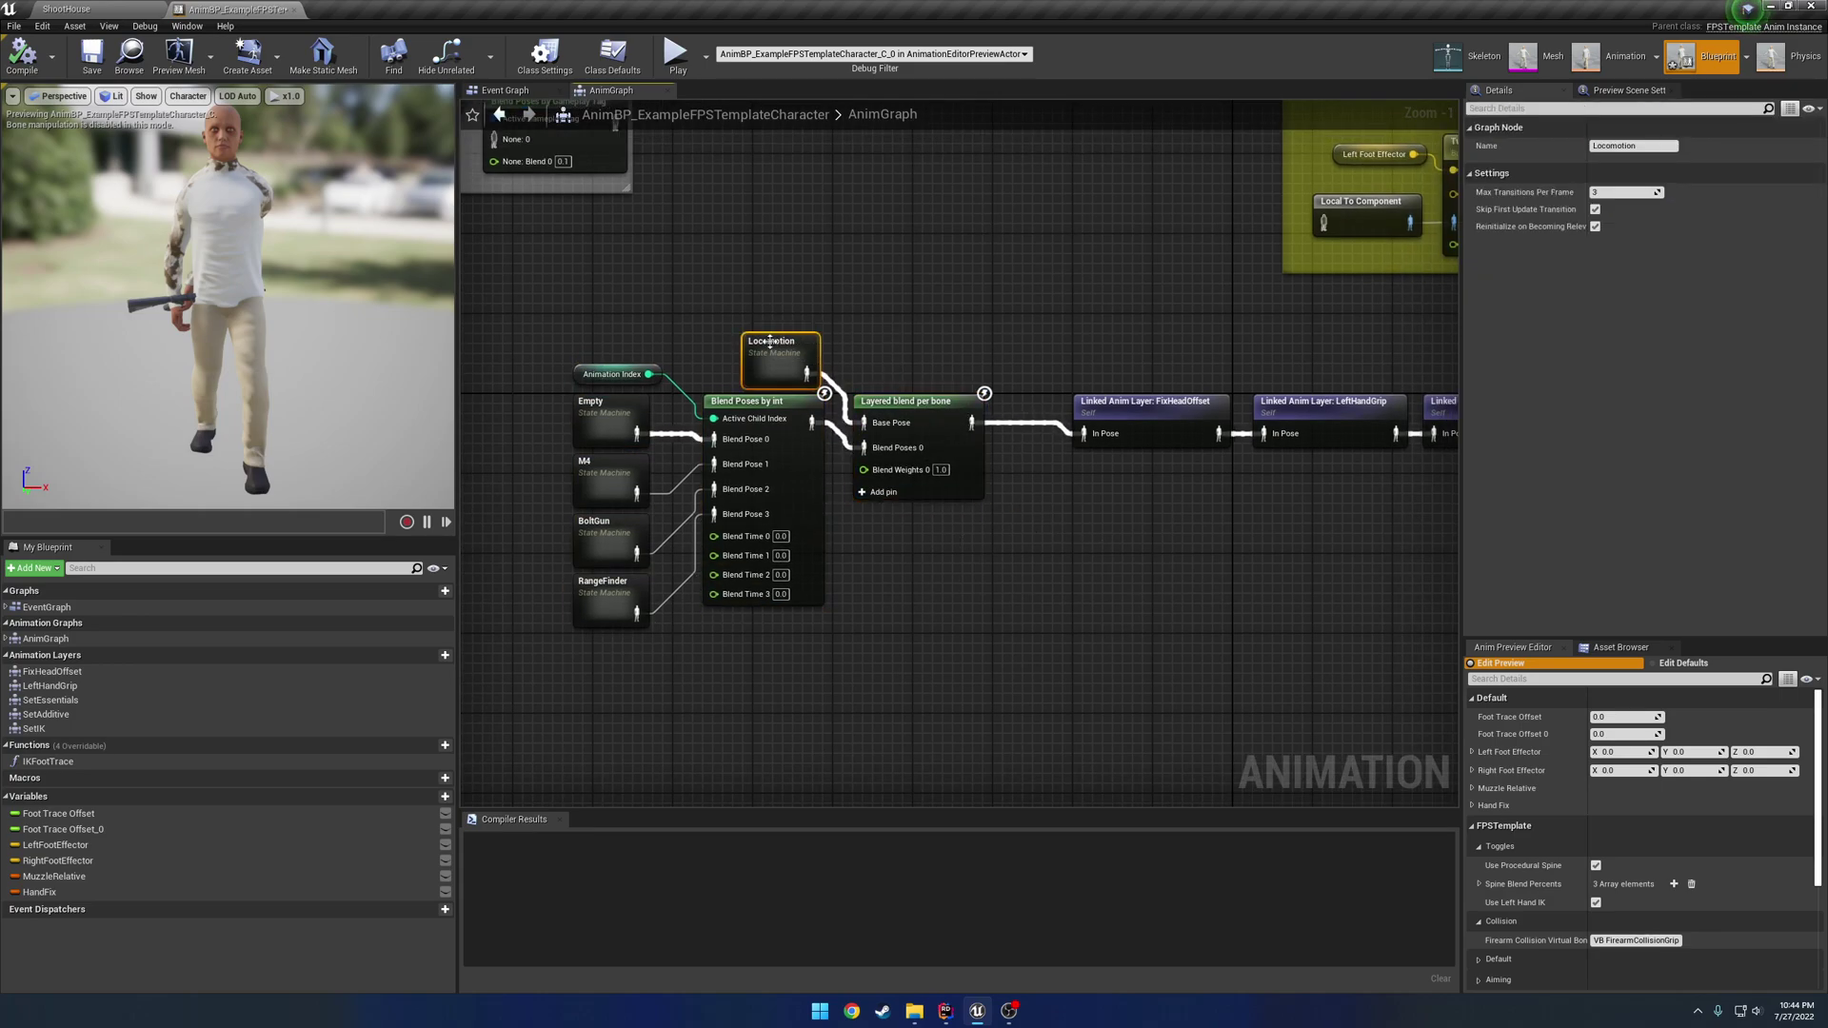
click(920, 321)
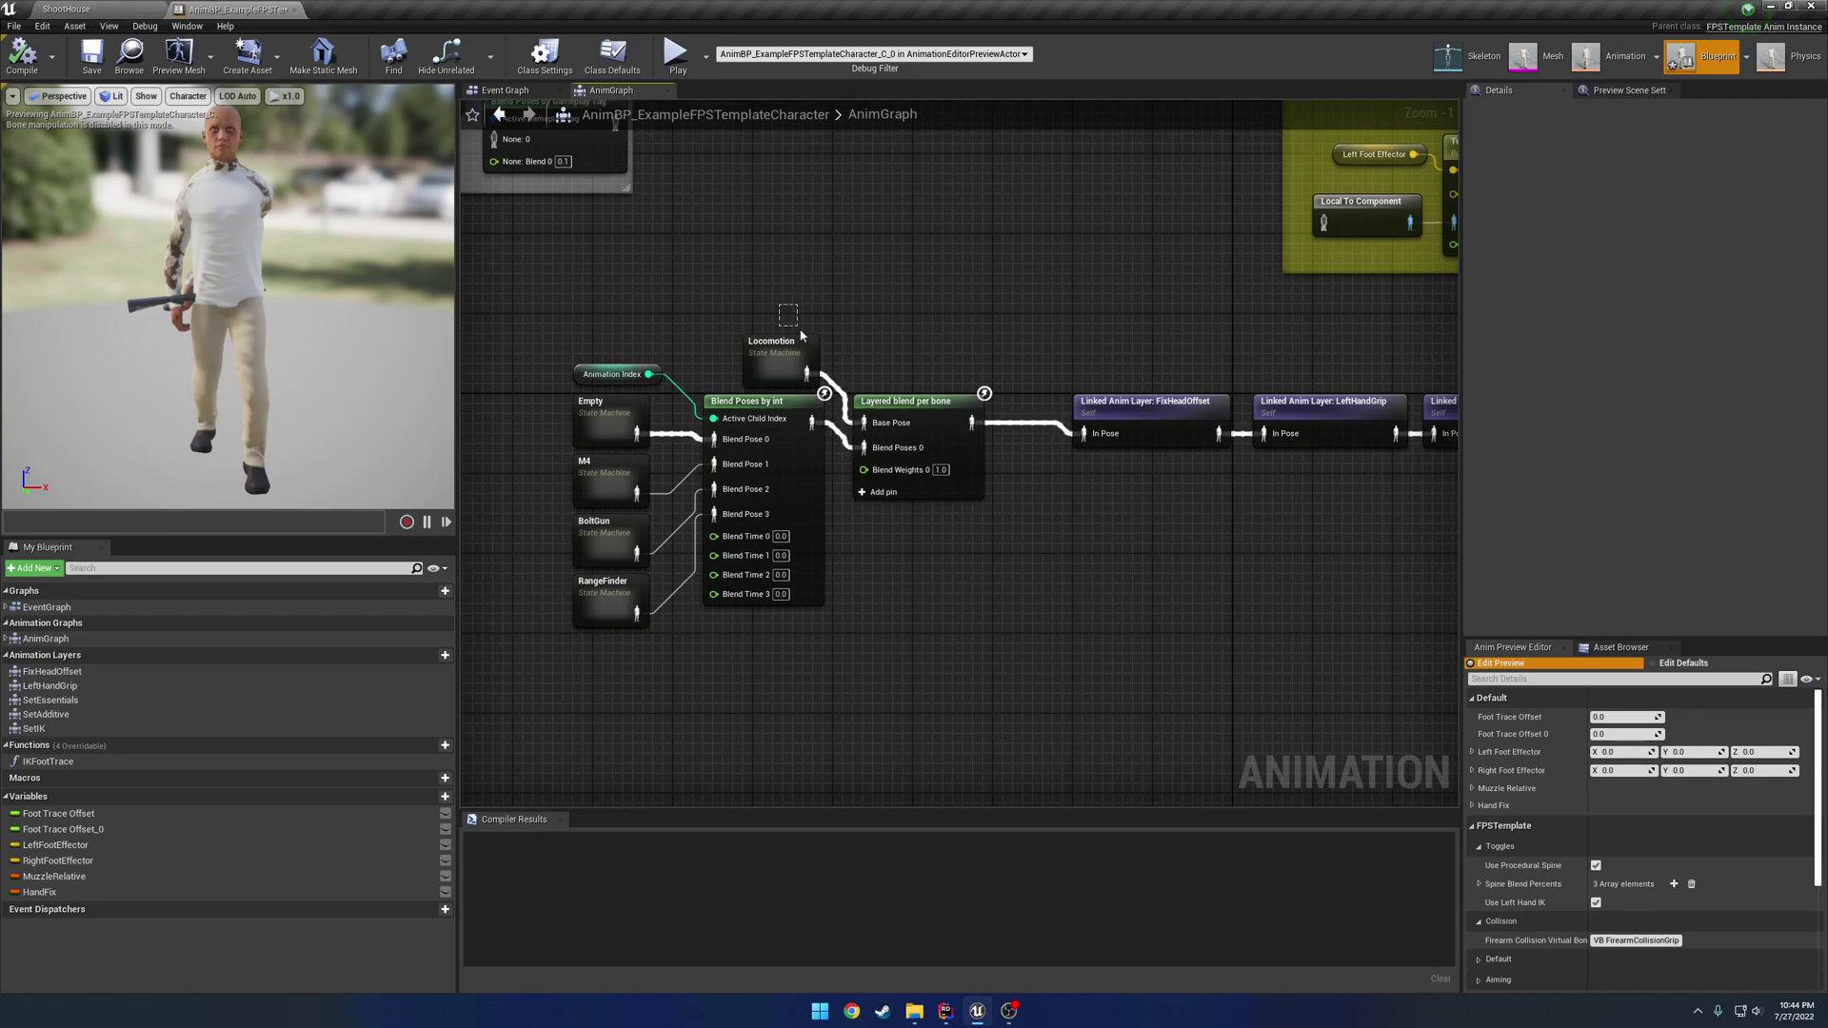
drag(801, 330, 808, 345)
click(902, 400)
right_drag(966, 351, 633, 351)
right_drag(1087, 459, 906, 461)
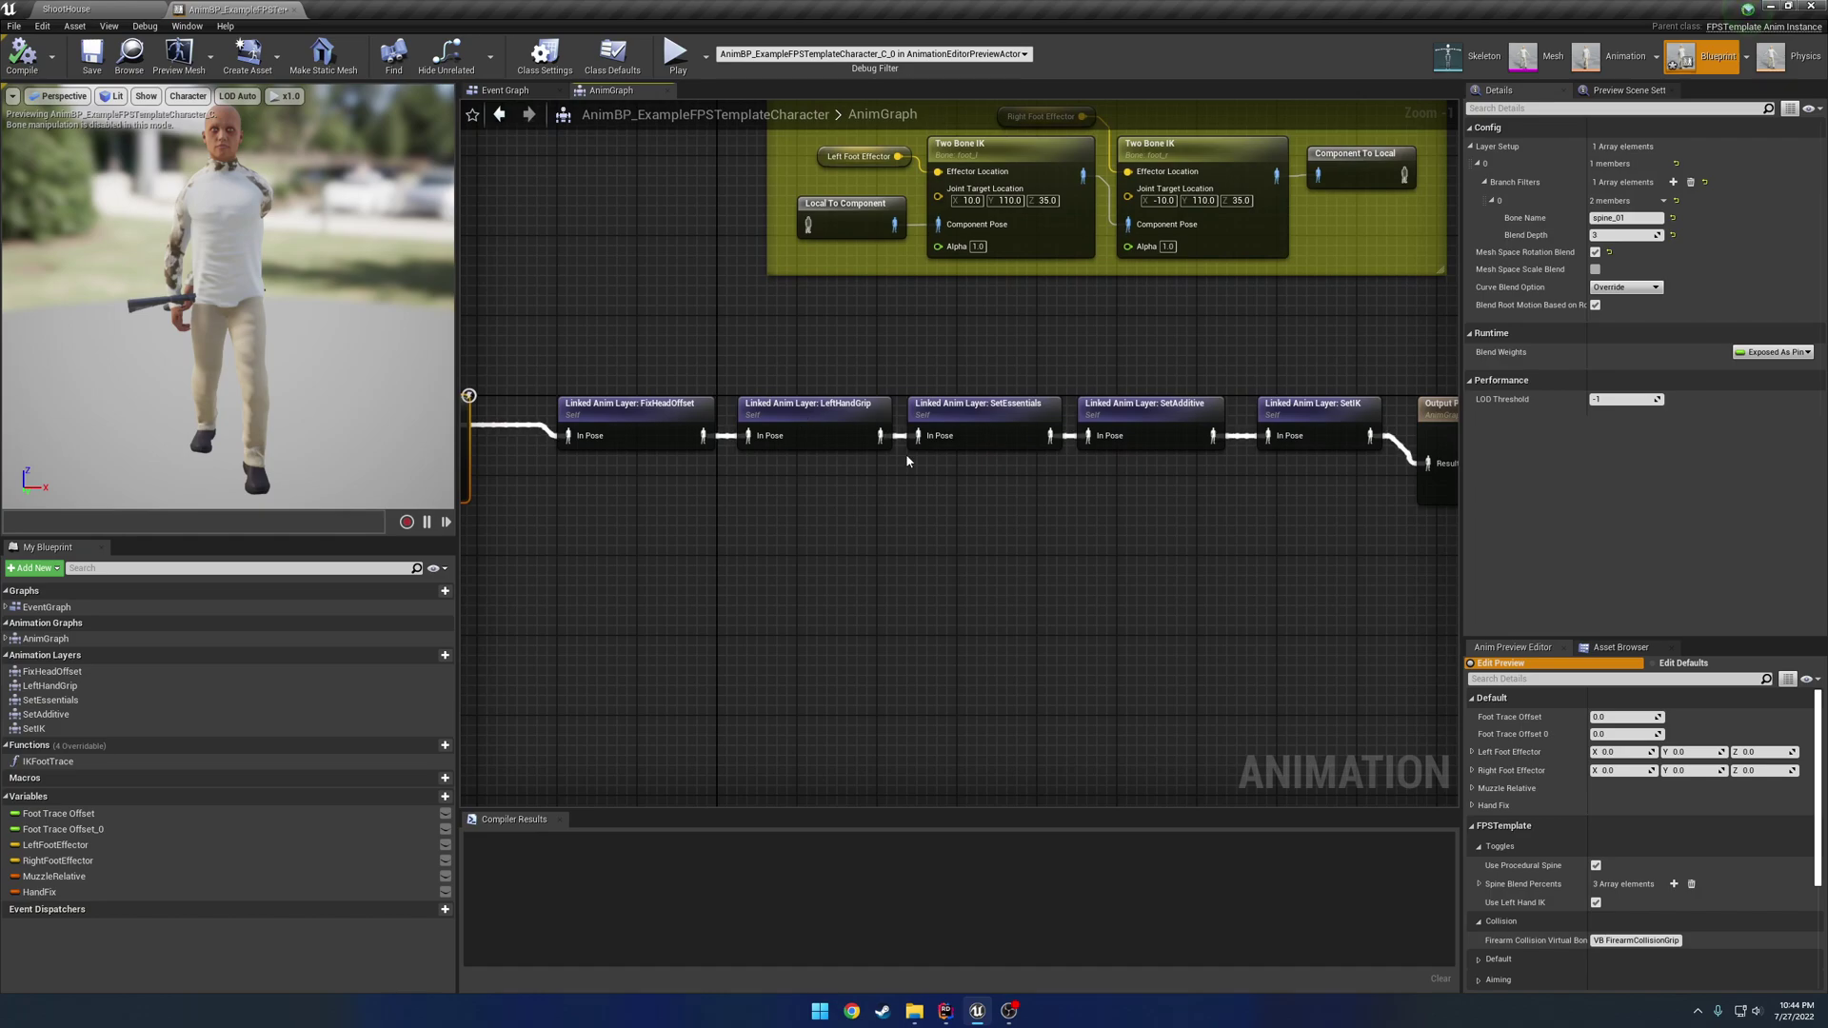
- Inspect the SetEssentials layer and trace the AnimGraph chain between the Locomotion state machine and the Output Pose
click(952, 434)
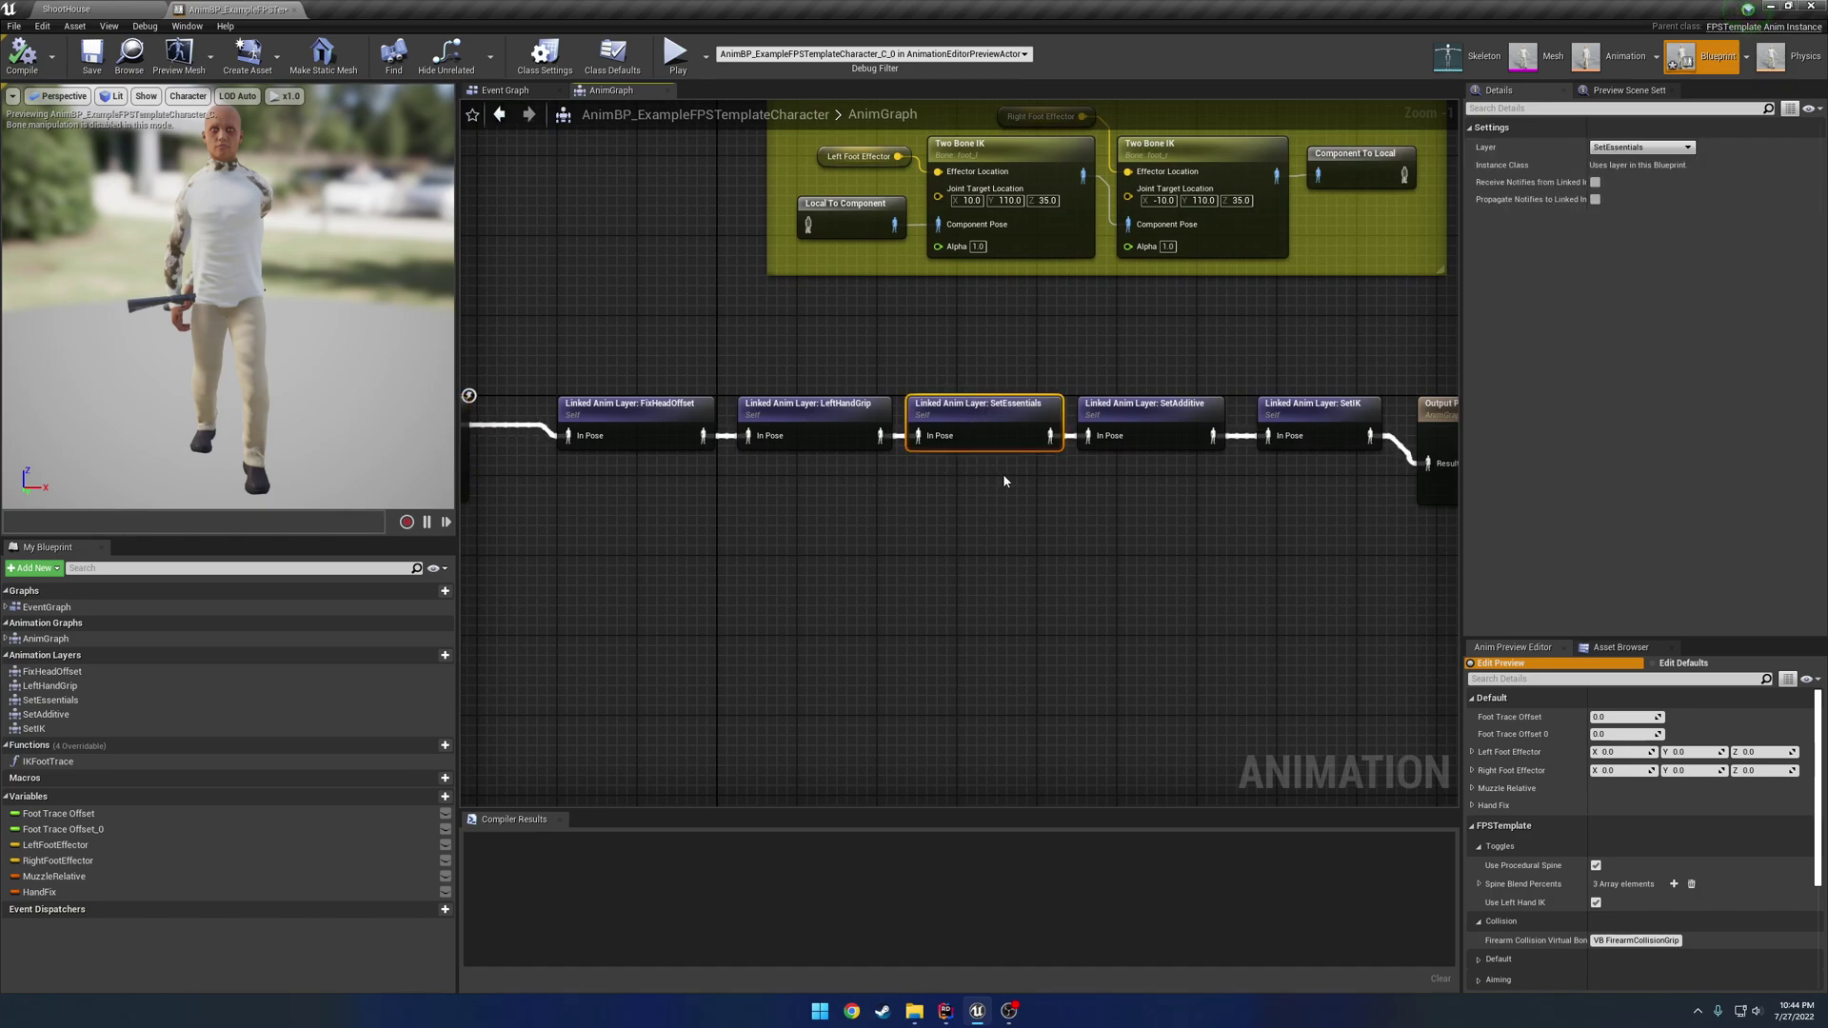
right_drag(987, 477, 730, 467)
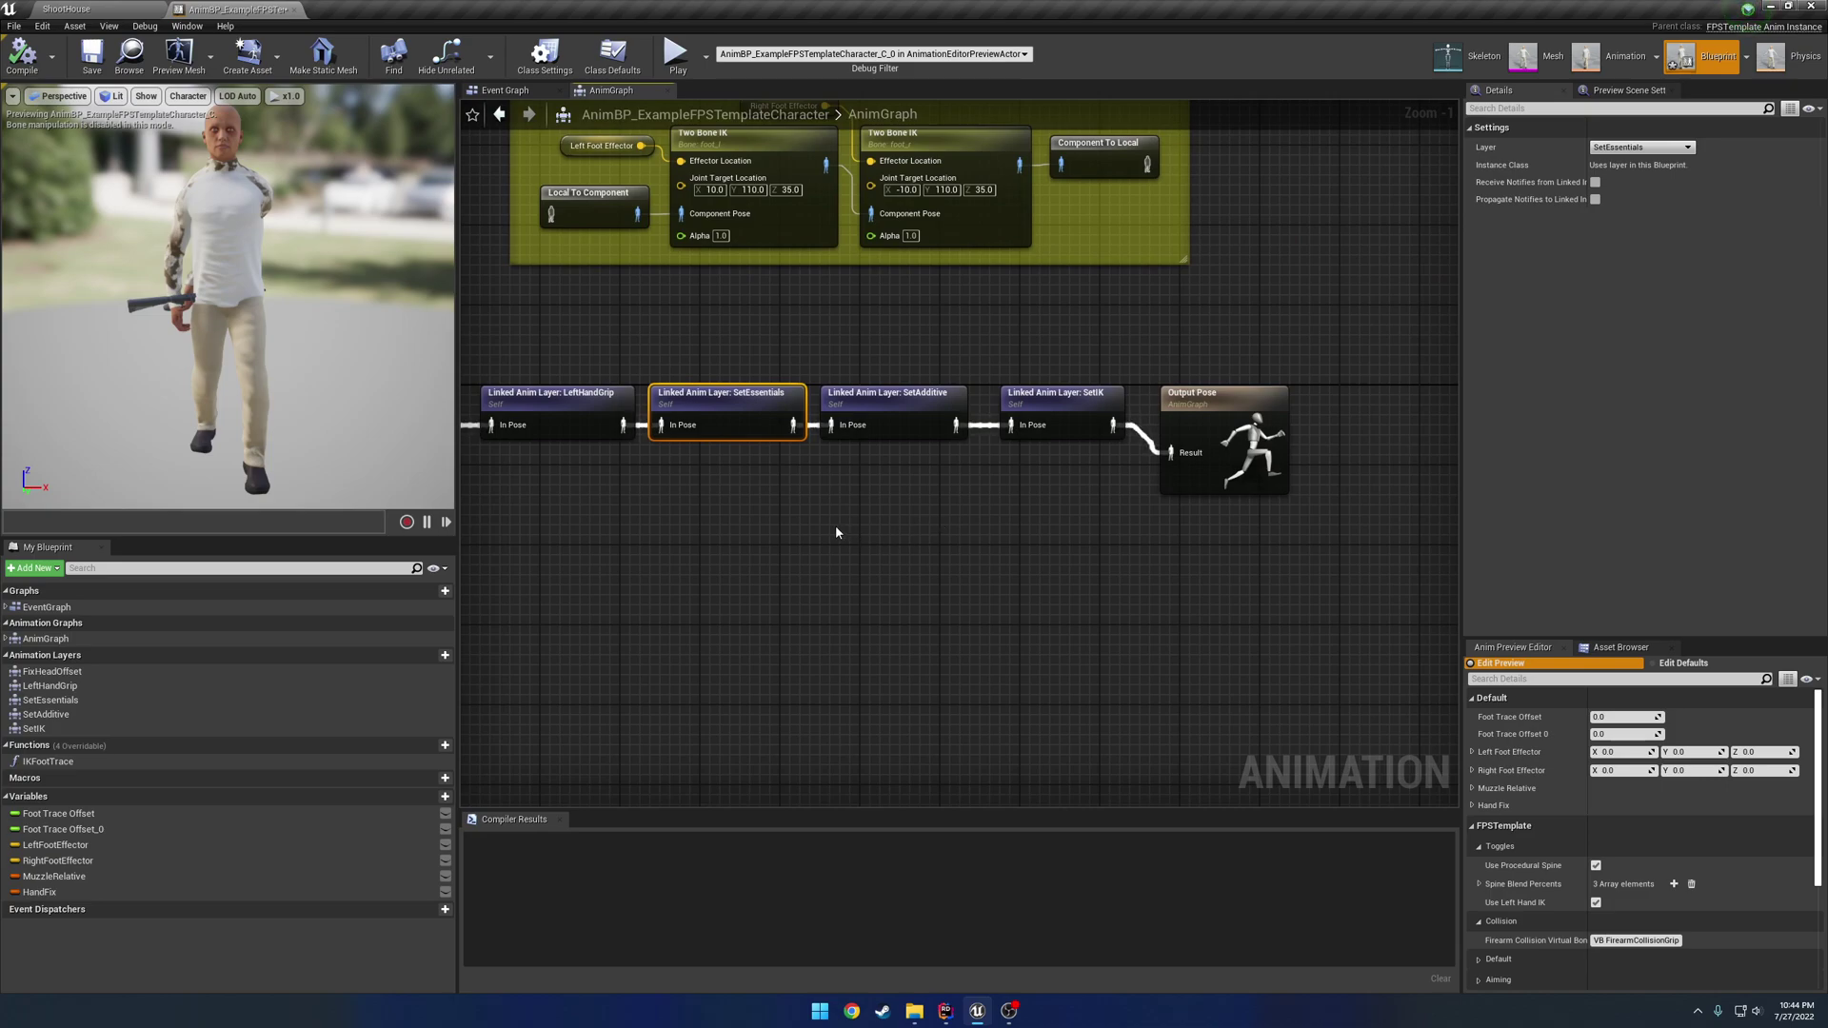
right_drag(771, 522, 931, 515)
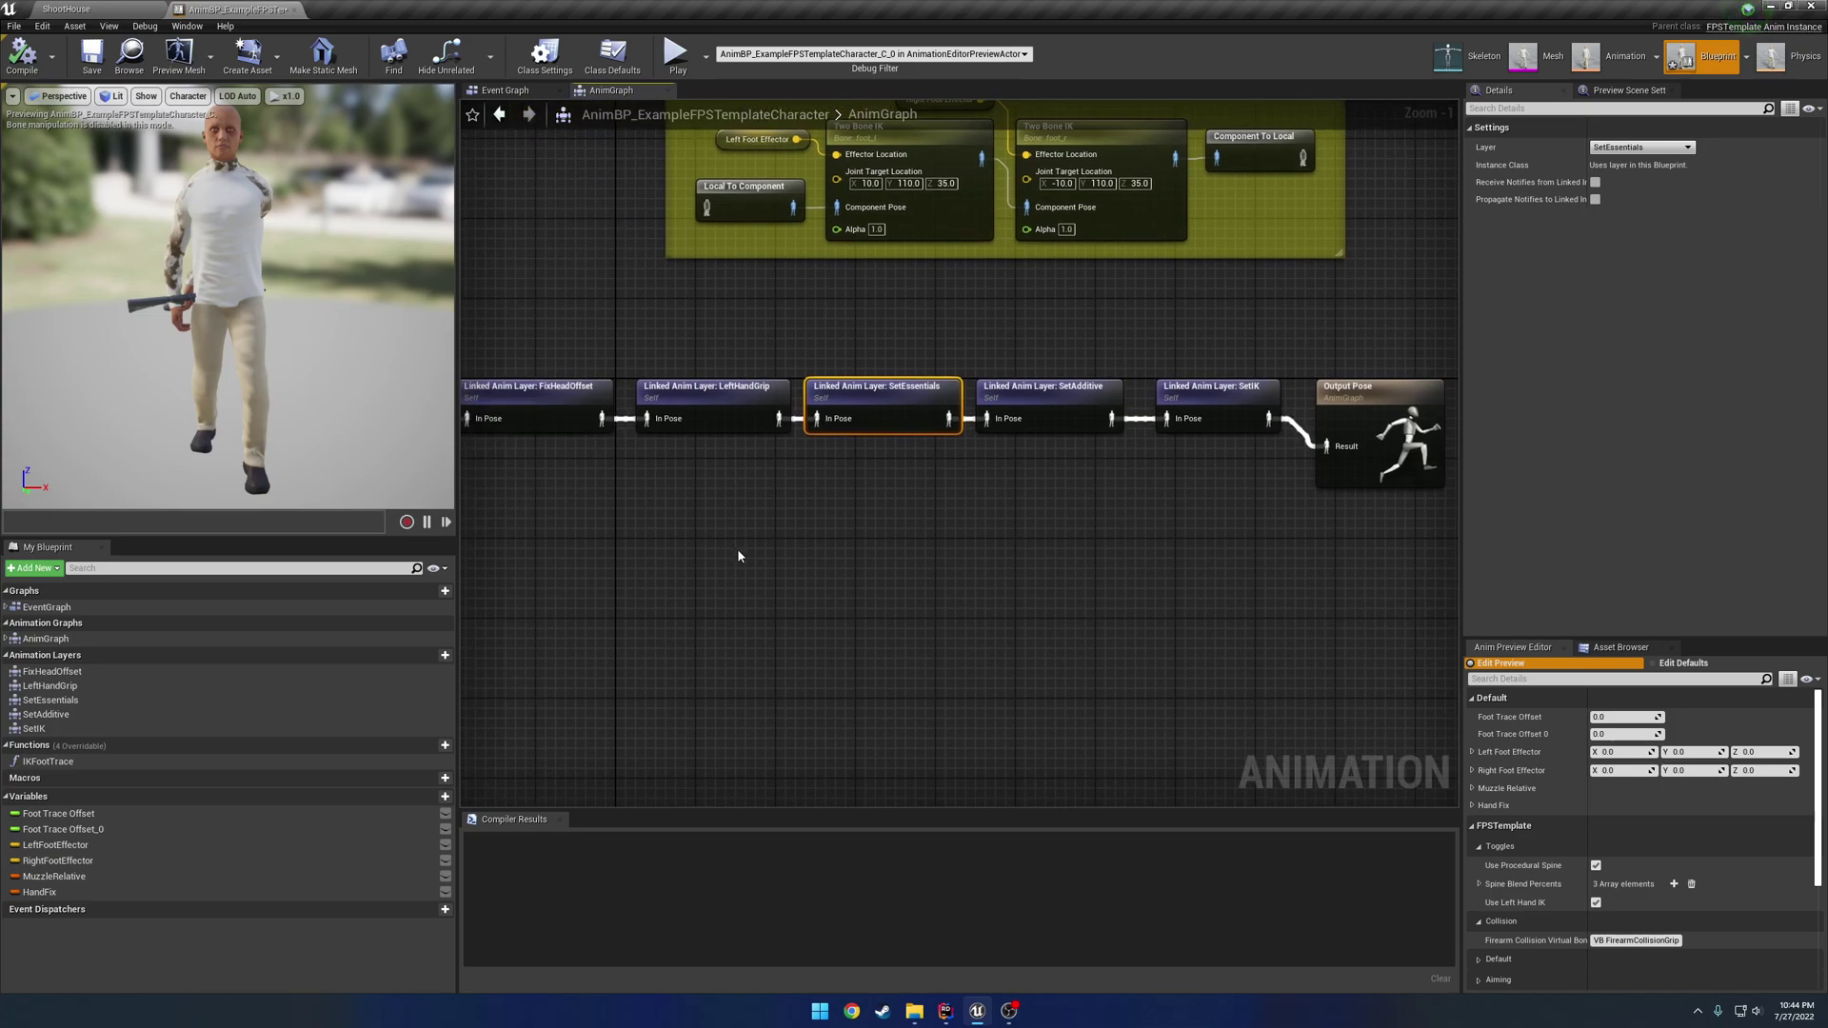
right_drag(734, 549, 1230, 538)
drag(857, 518, 829, 443)
drag(760, 350, 681, 328)
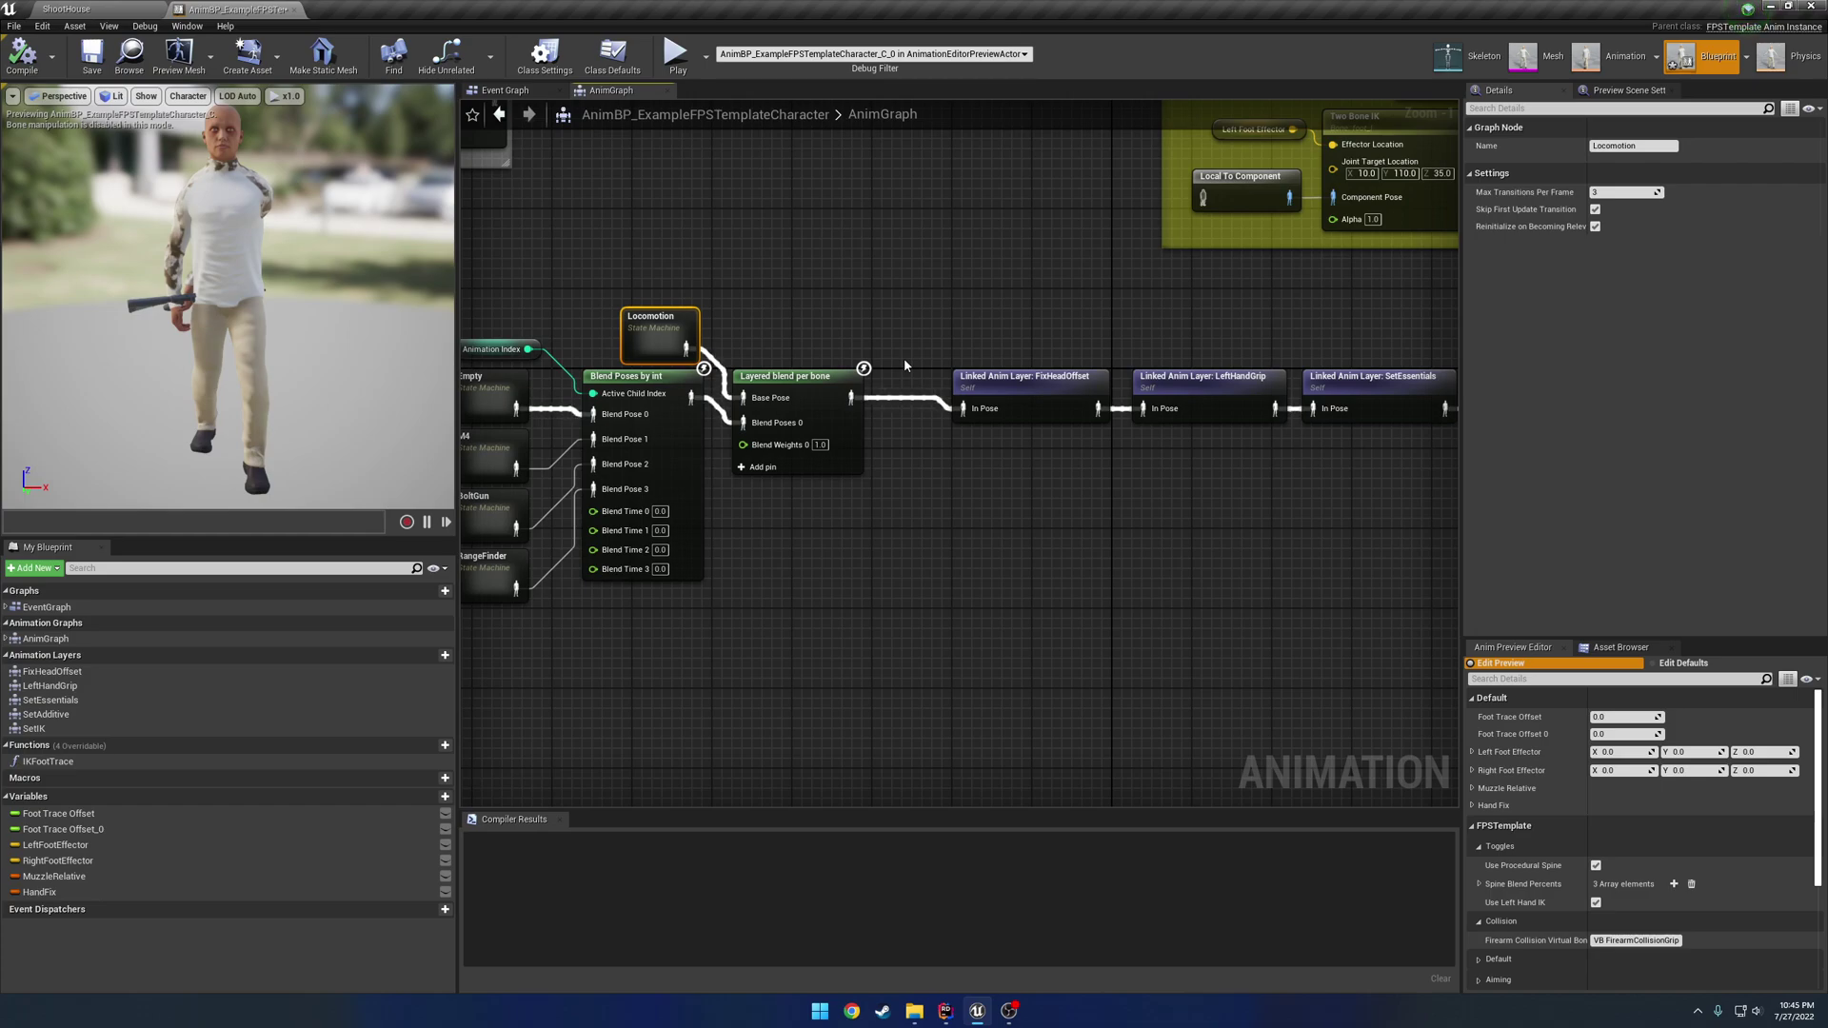
right_drag(897, 323, 541, 345)
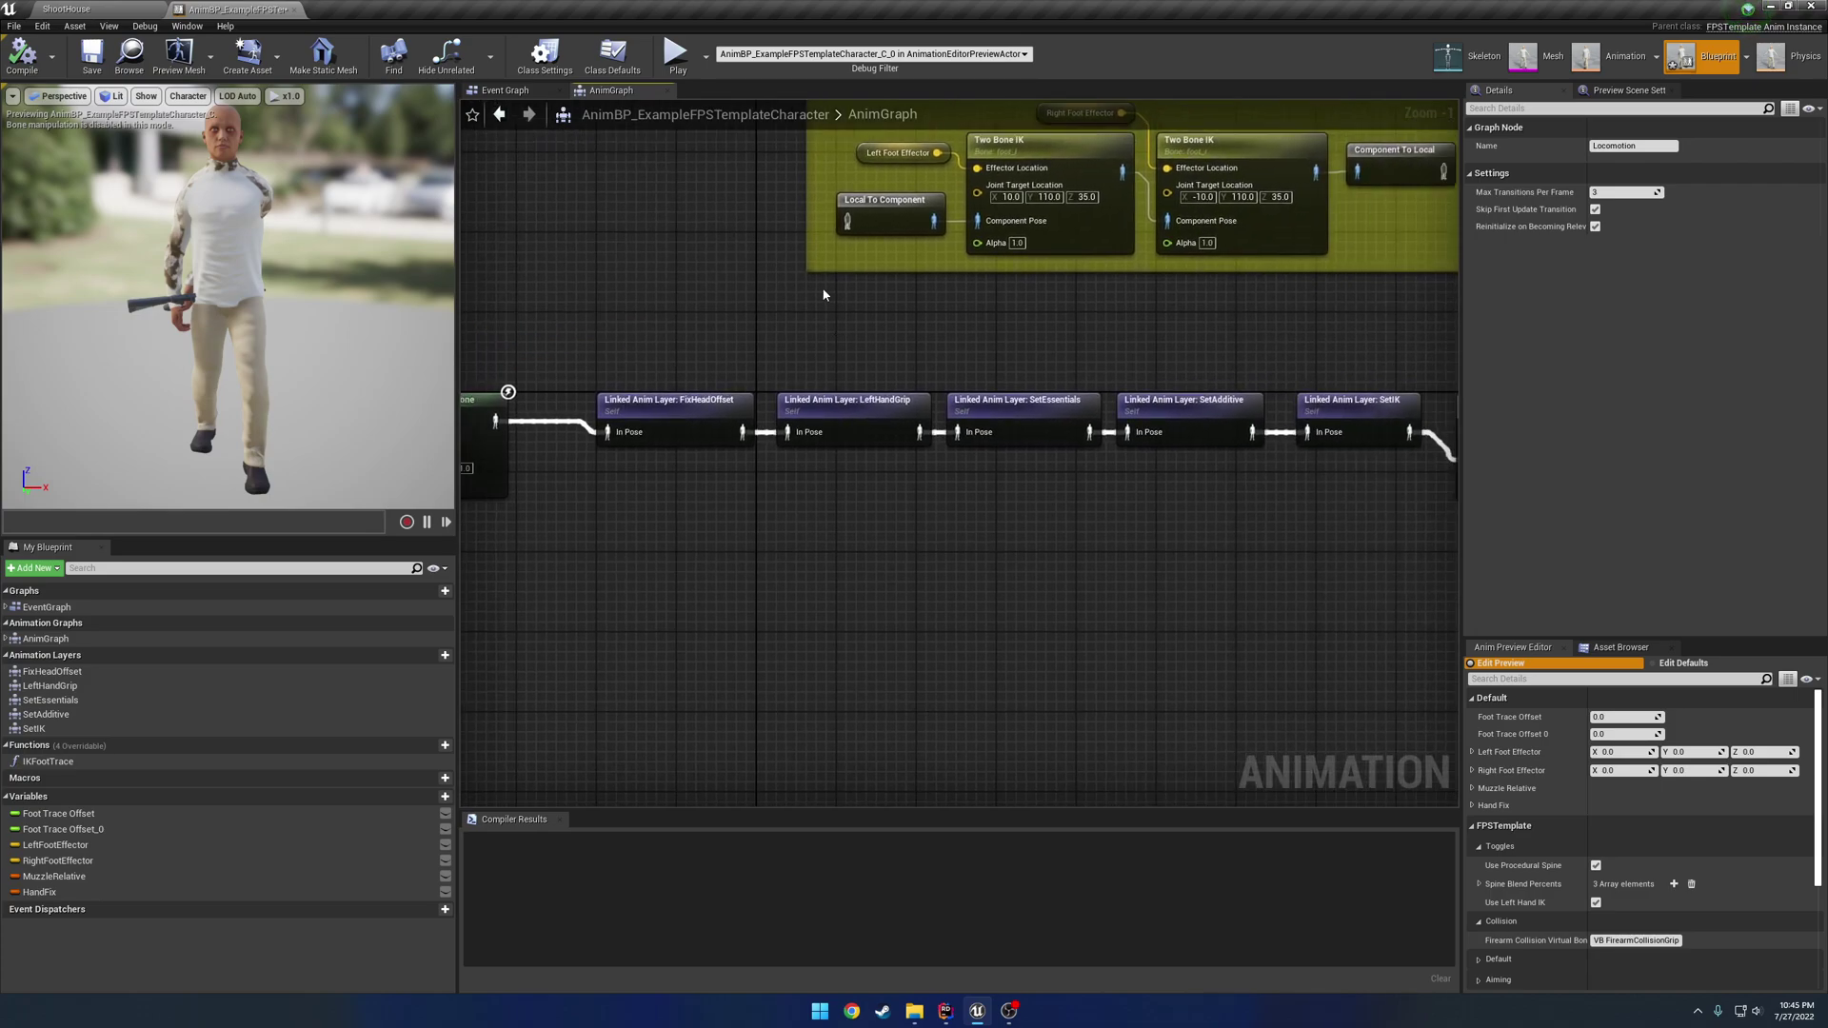
- Show the class defaults, collapse the Toggles category and check the Firearm Collision Virtual Bone name under Collision
click(612, 56)
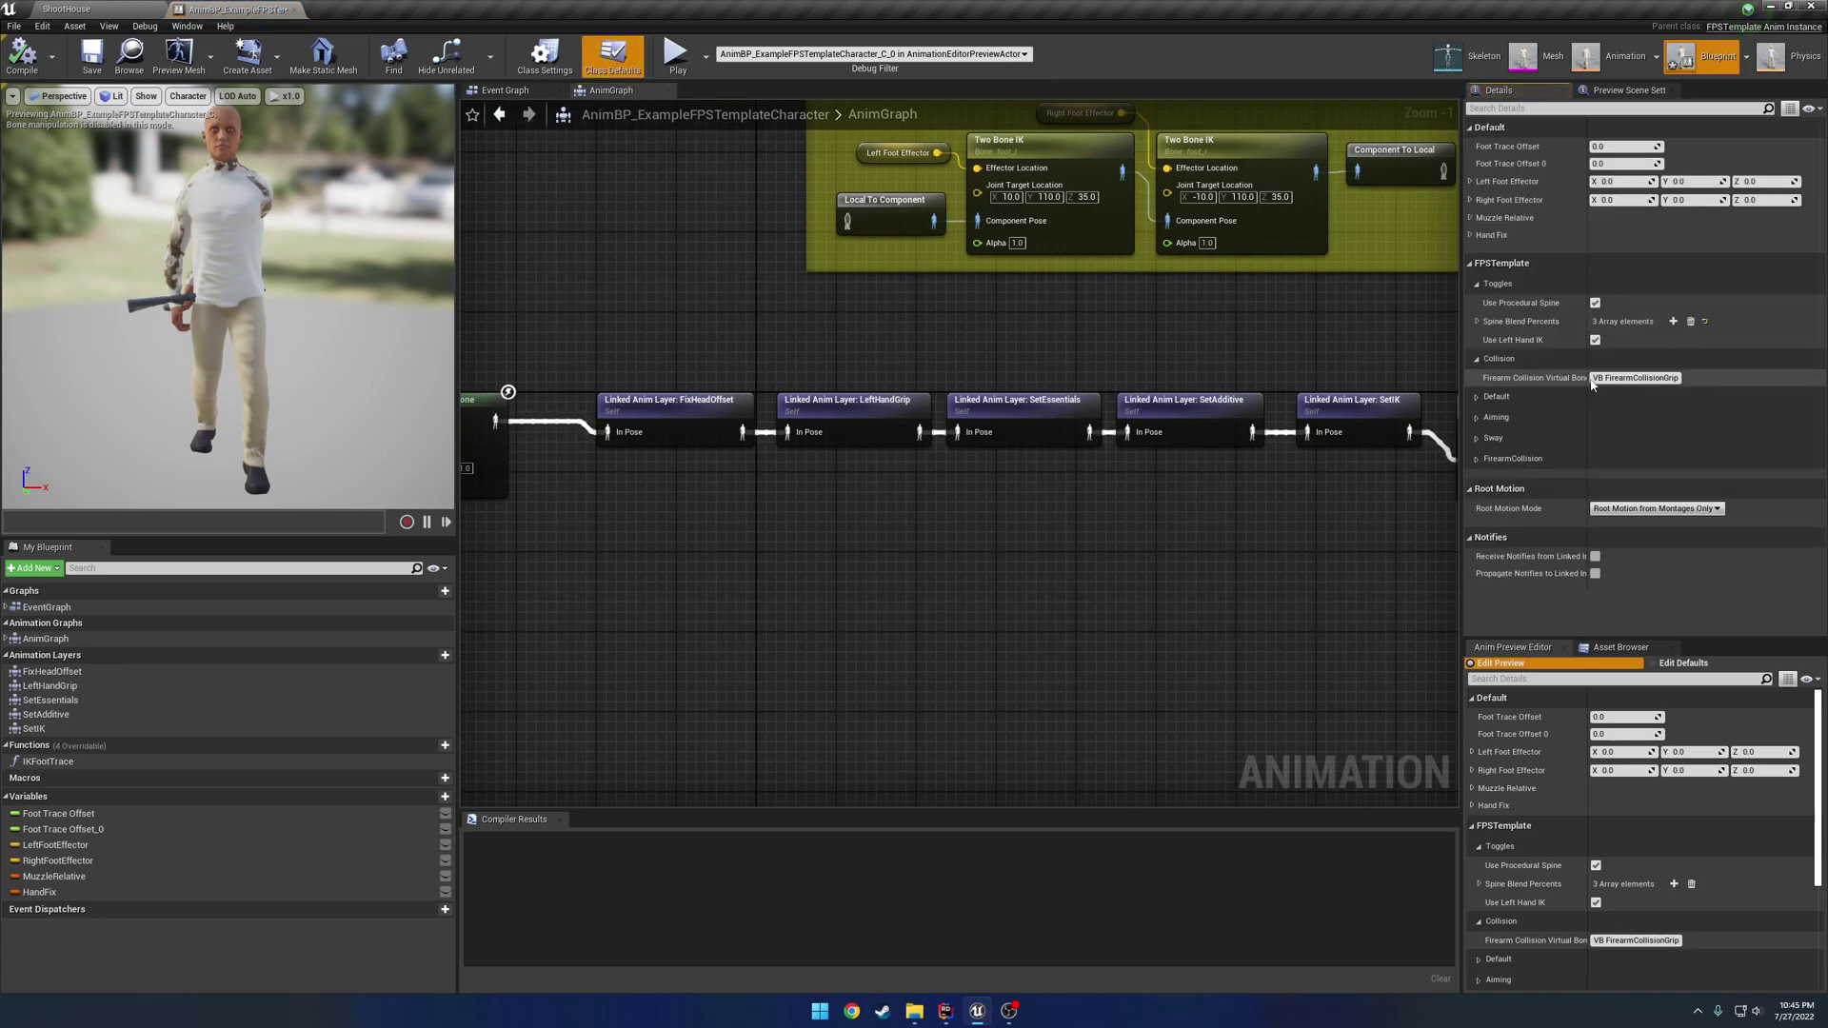
click(1477, 284)
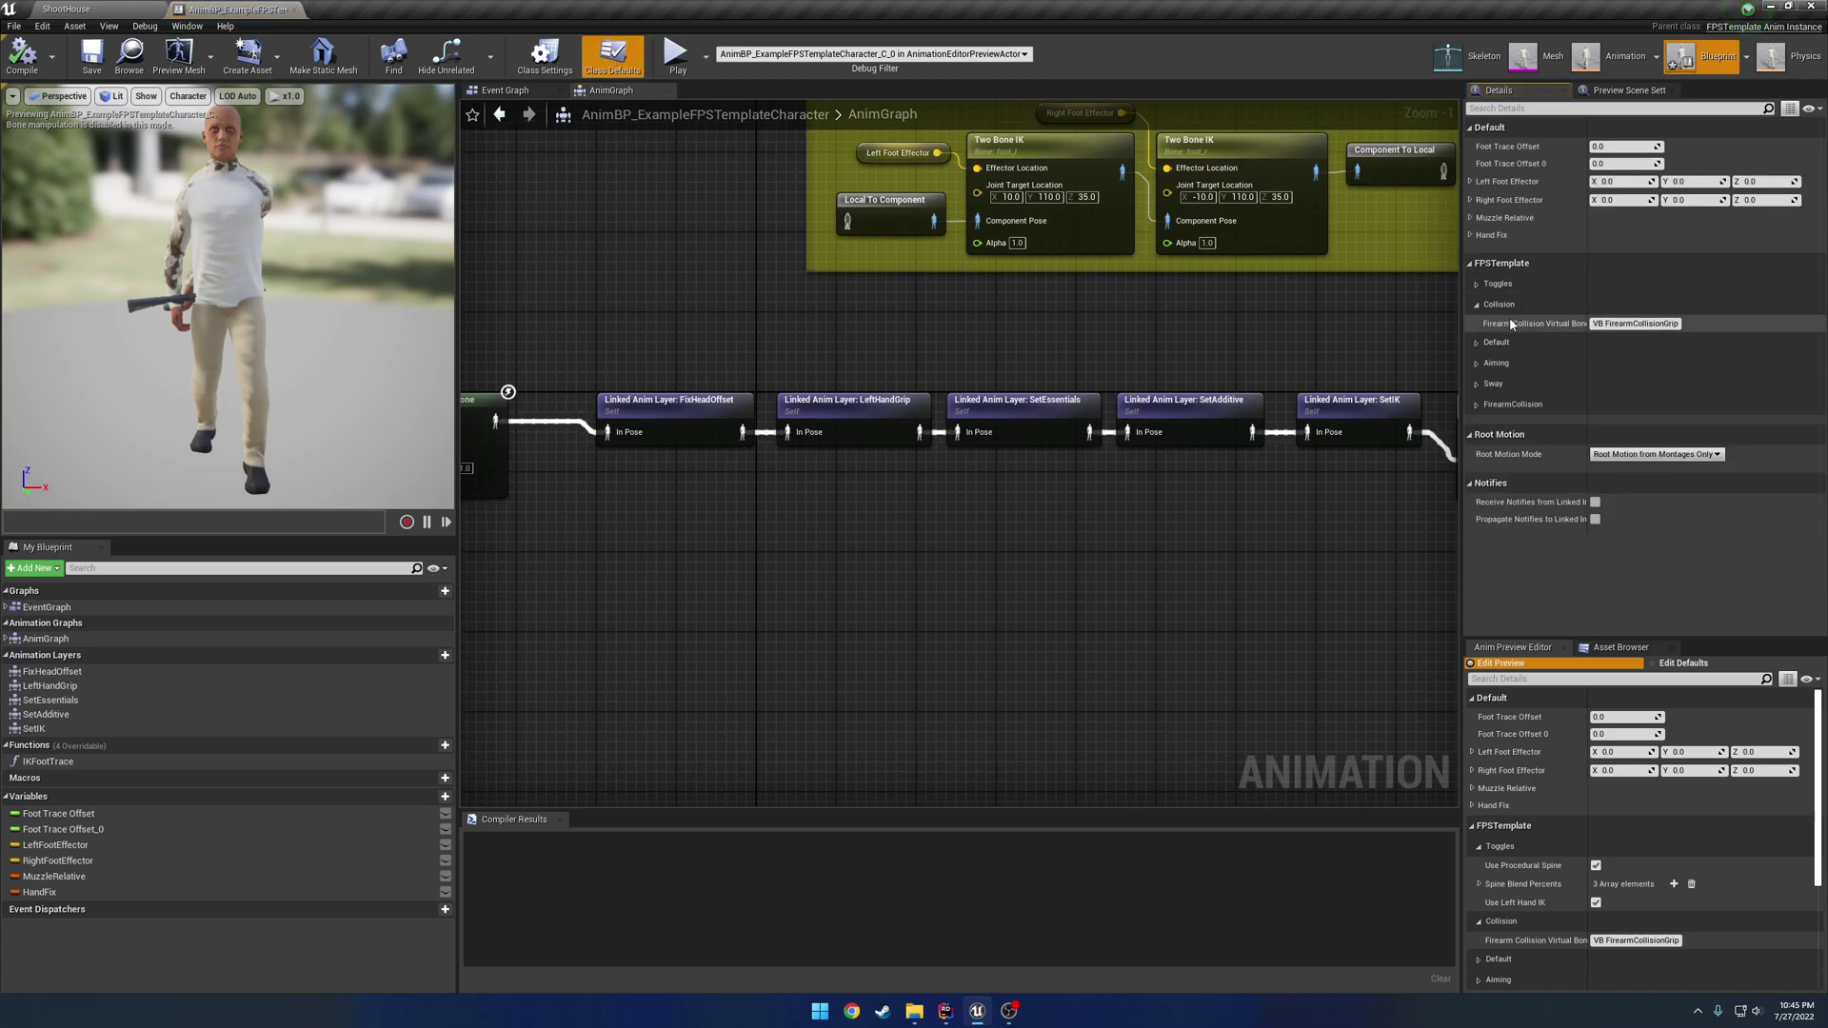
click(1636, 324)
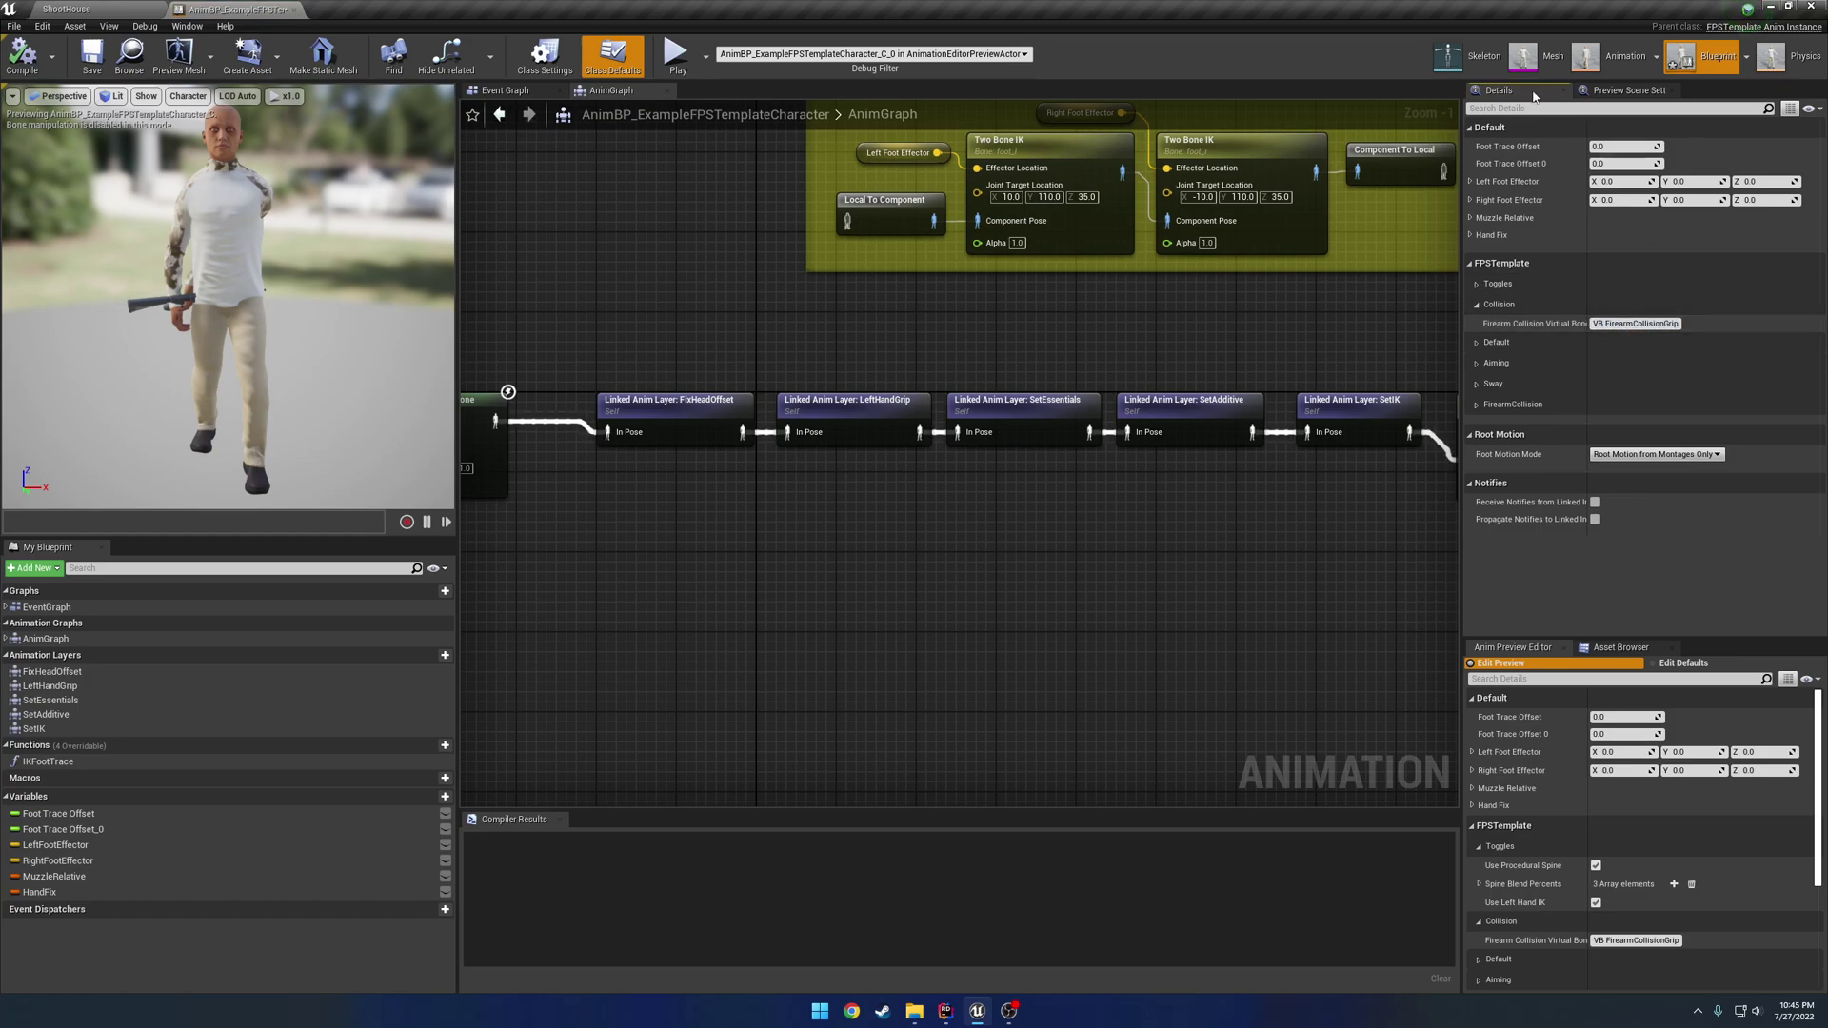
- Compare the VB FirearmCollisionGrip bone in the skeleton with the Firearm Collision Virtual Bone default, and collapse the Collision category
click(1456, 57)
scroll(363, 325, down, 10)
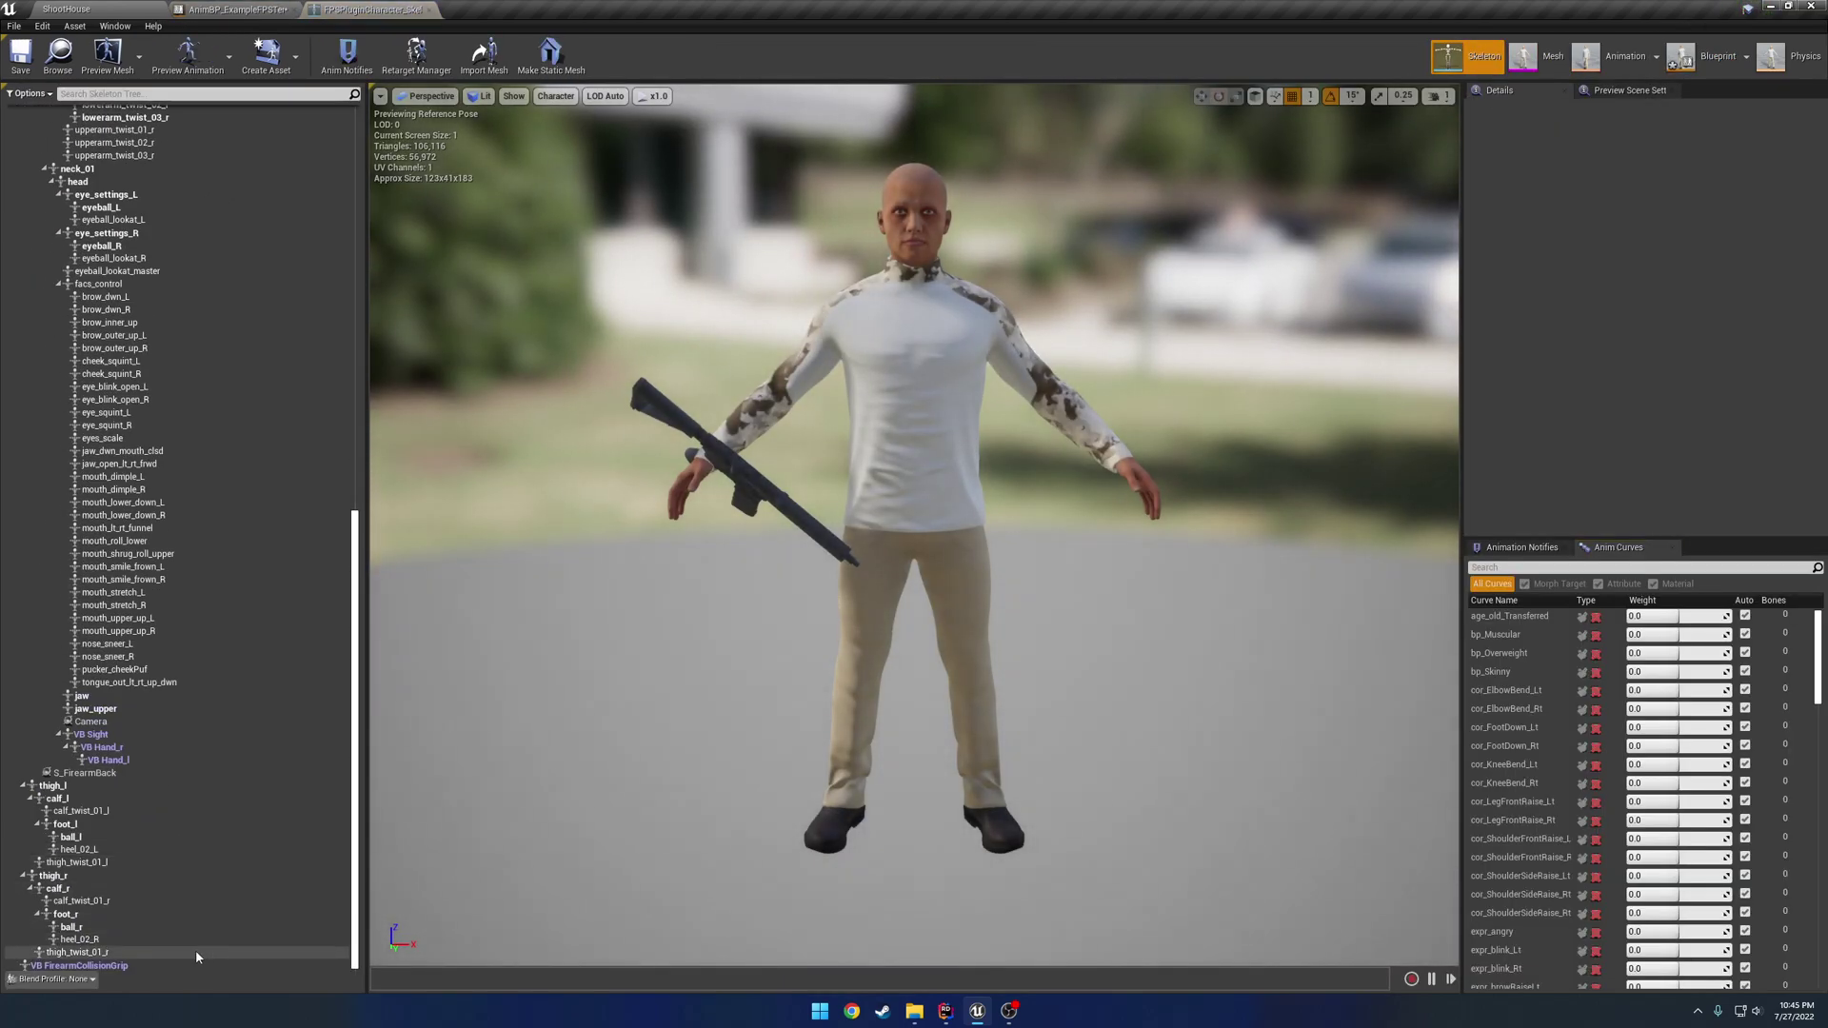
click(197, 964)
click(429, 10)
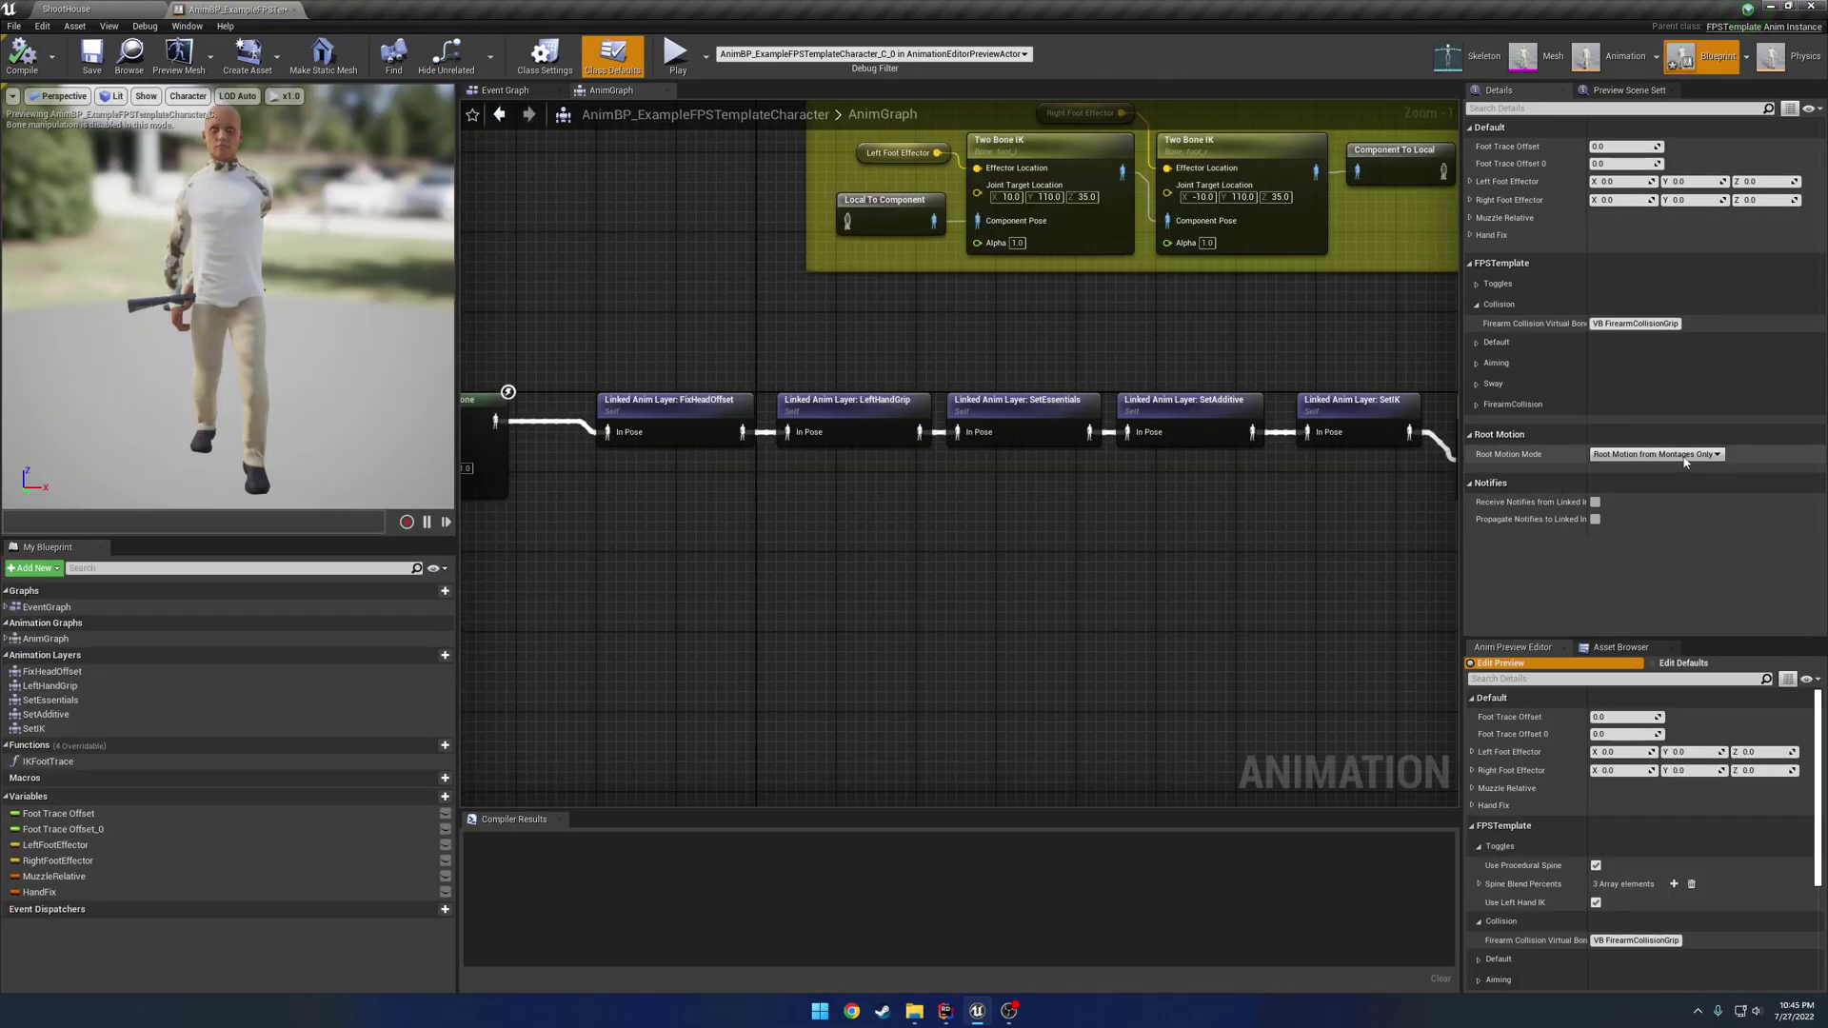
click(1653, 324)
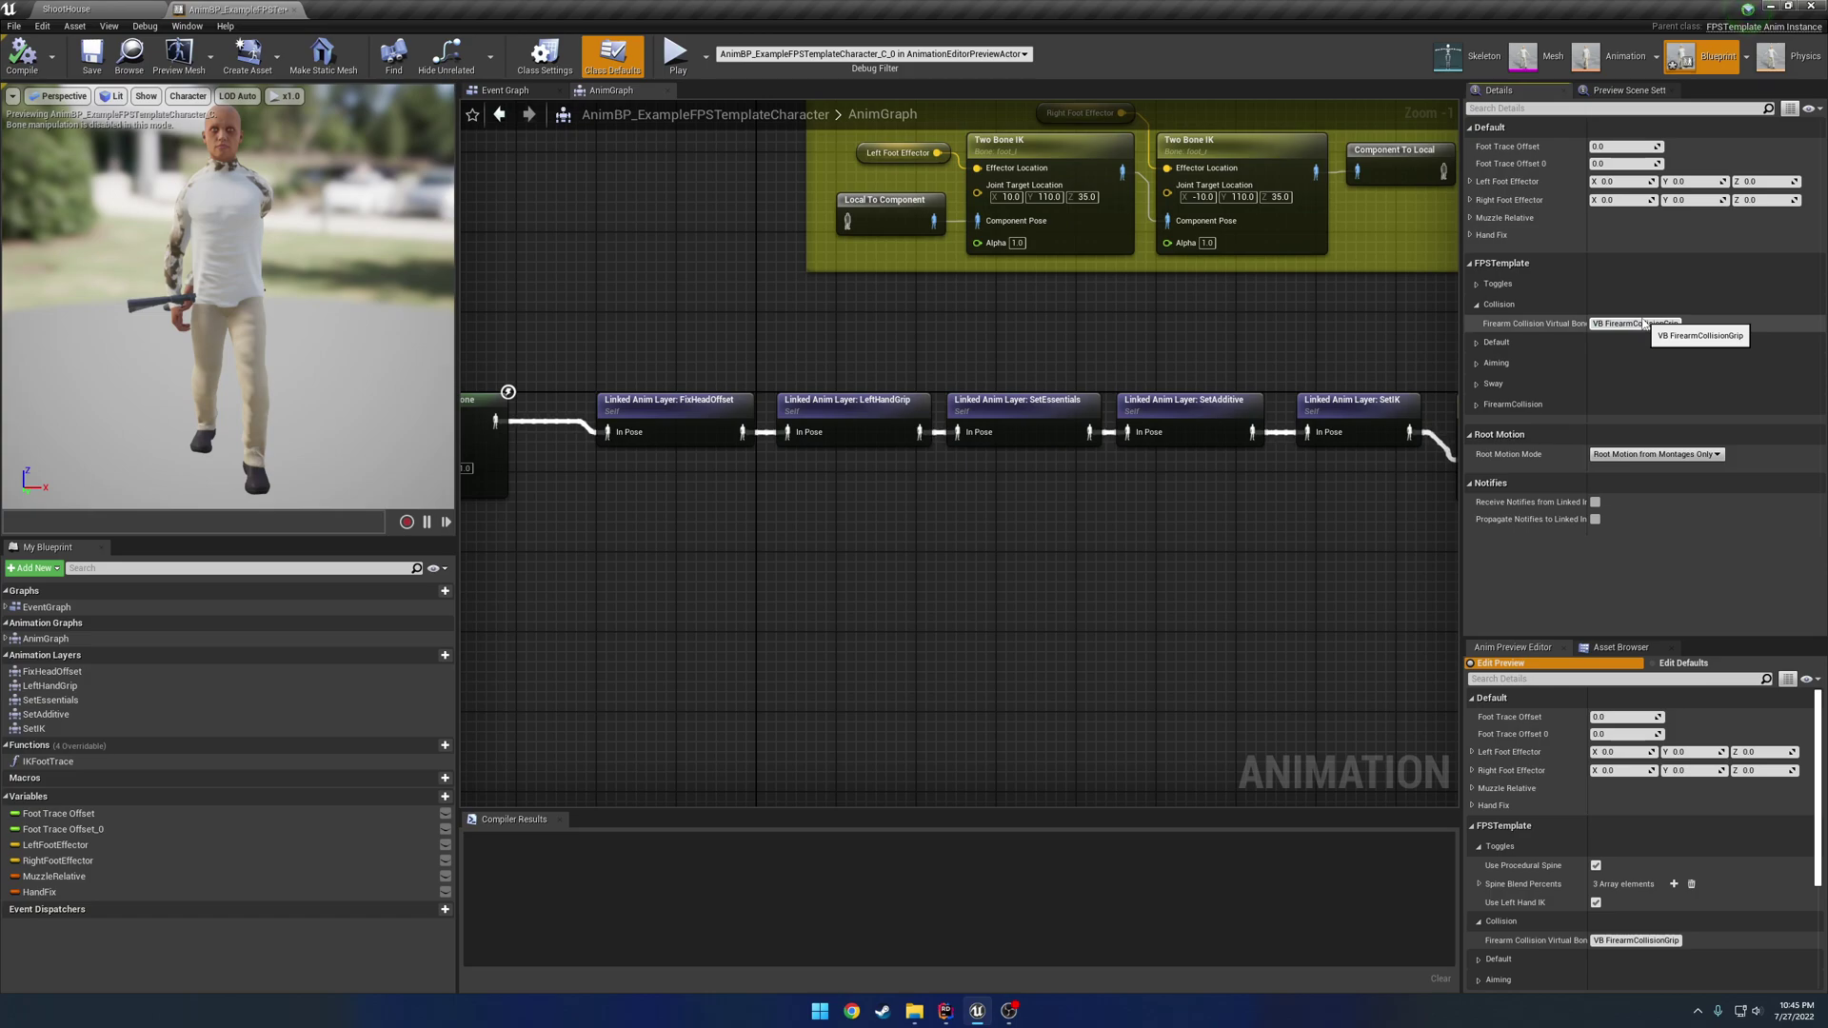
click(1476, 305)
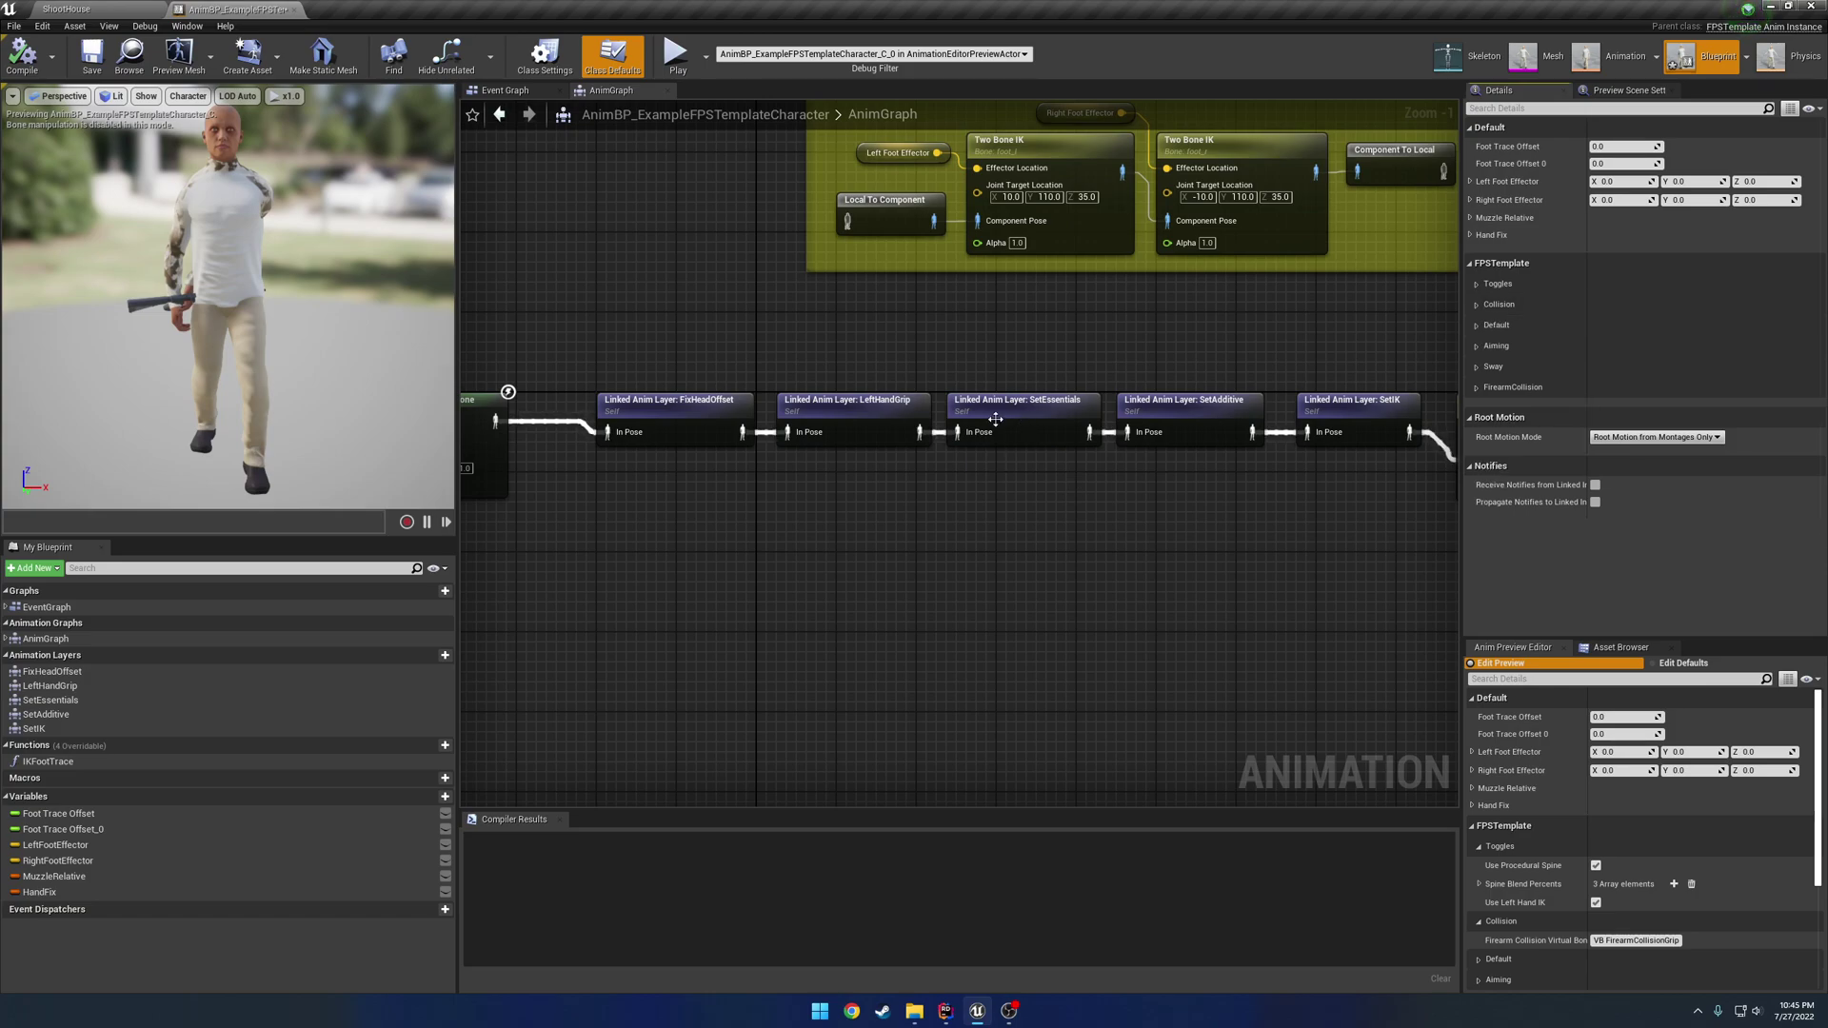
- Open the SetEssentials layer and select the Firearm Collision Virtual BONE comment group
double_click(1044, 426)
scroll(912, 539, up, 6)
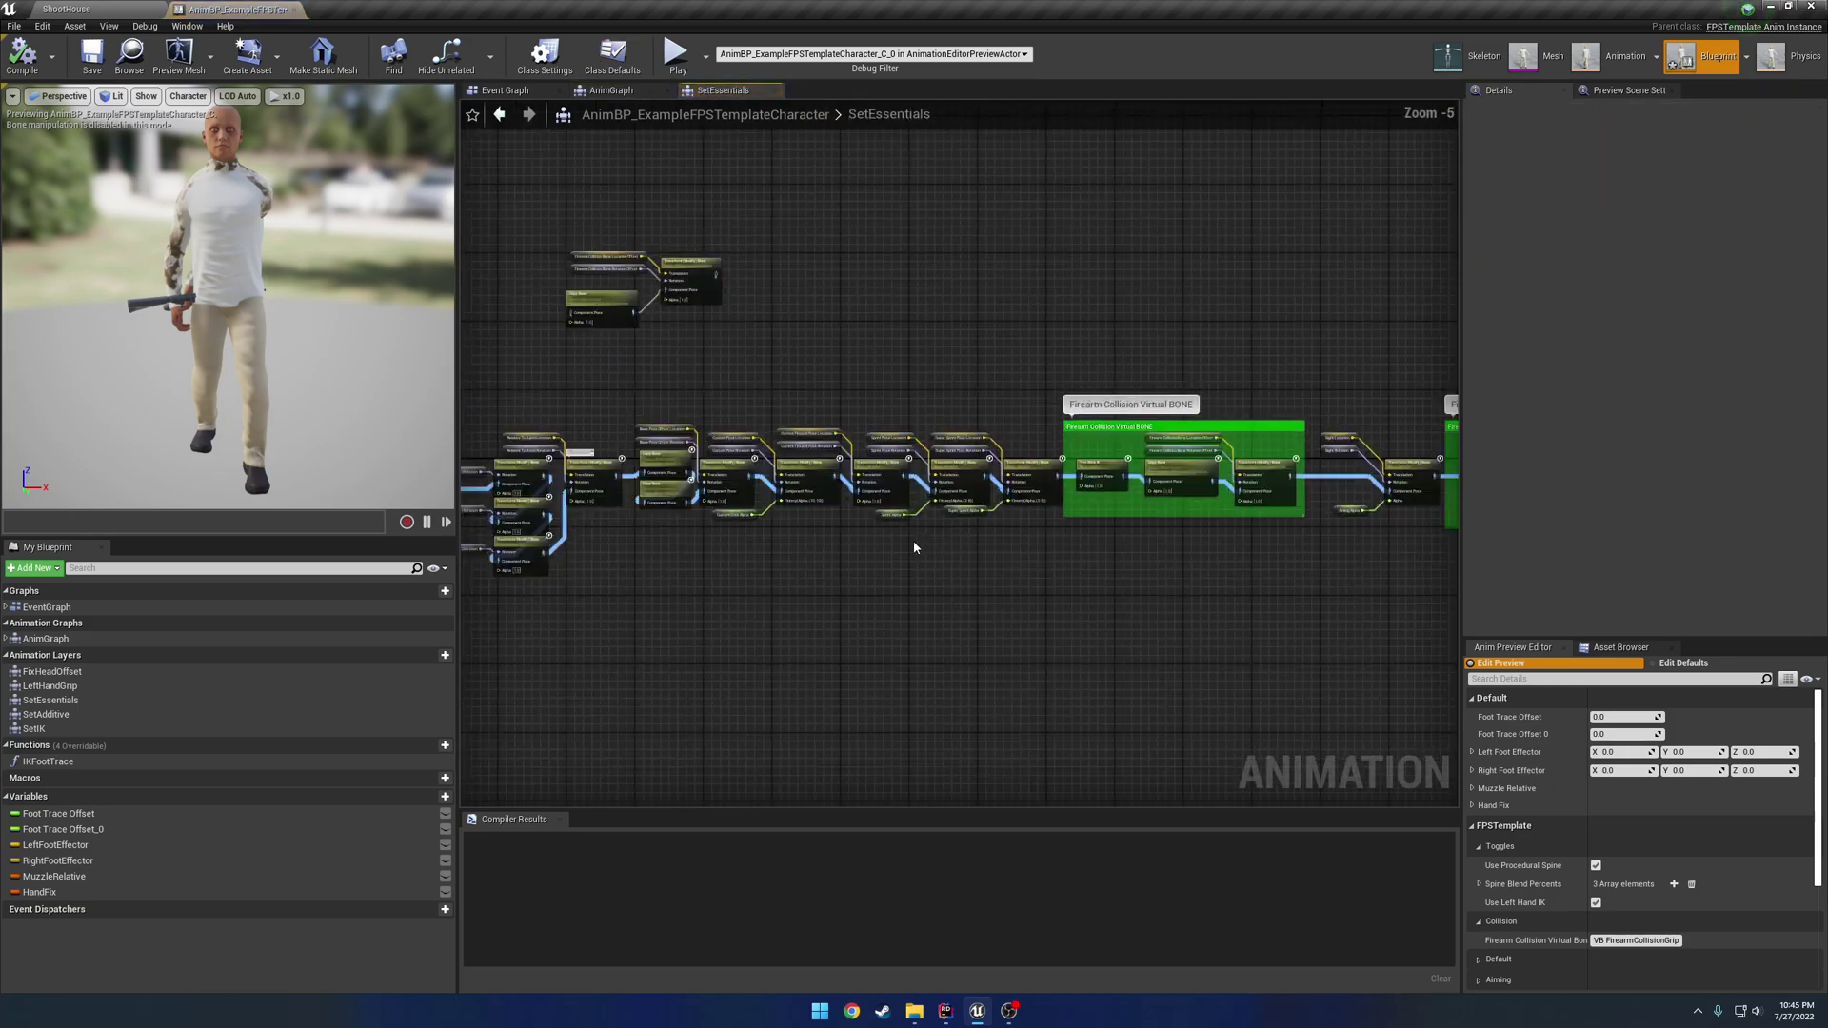
scroll(937, 559, up, 1)
right_drag(1321, 555, 563, 595)
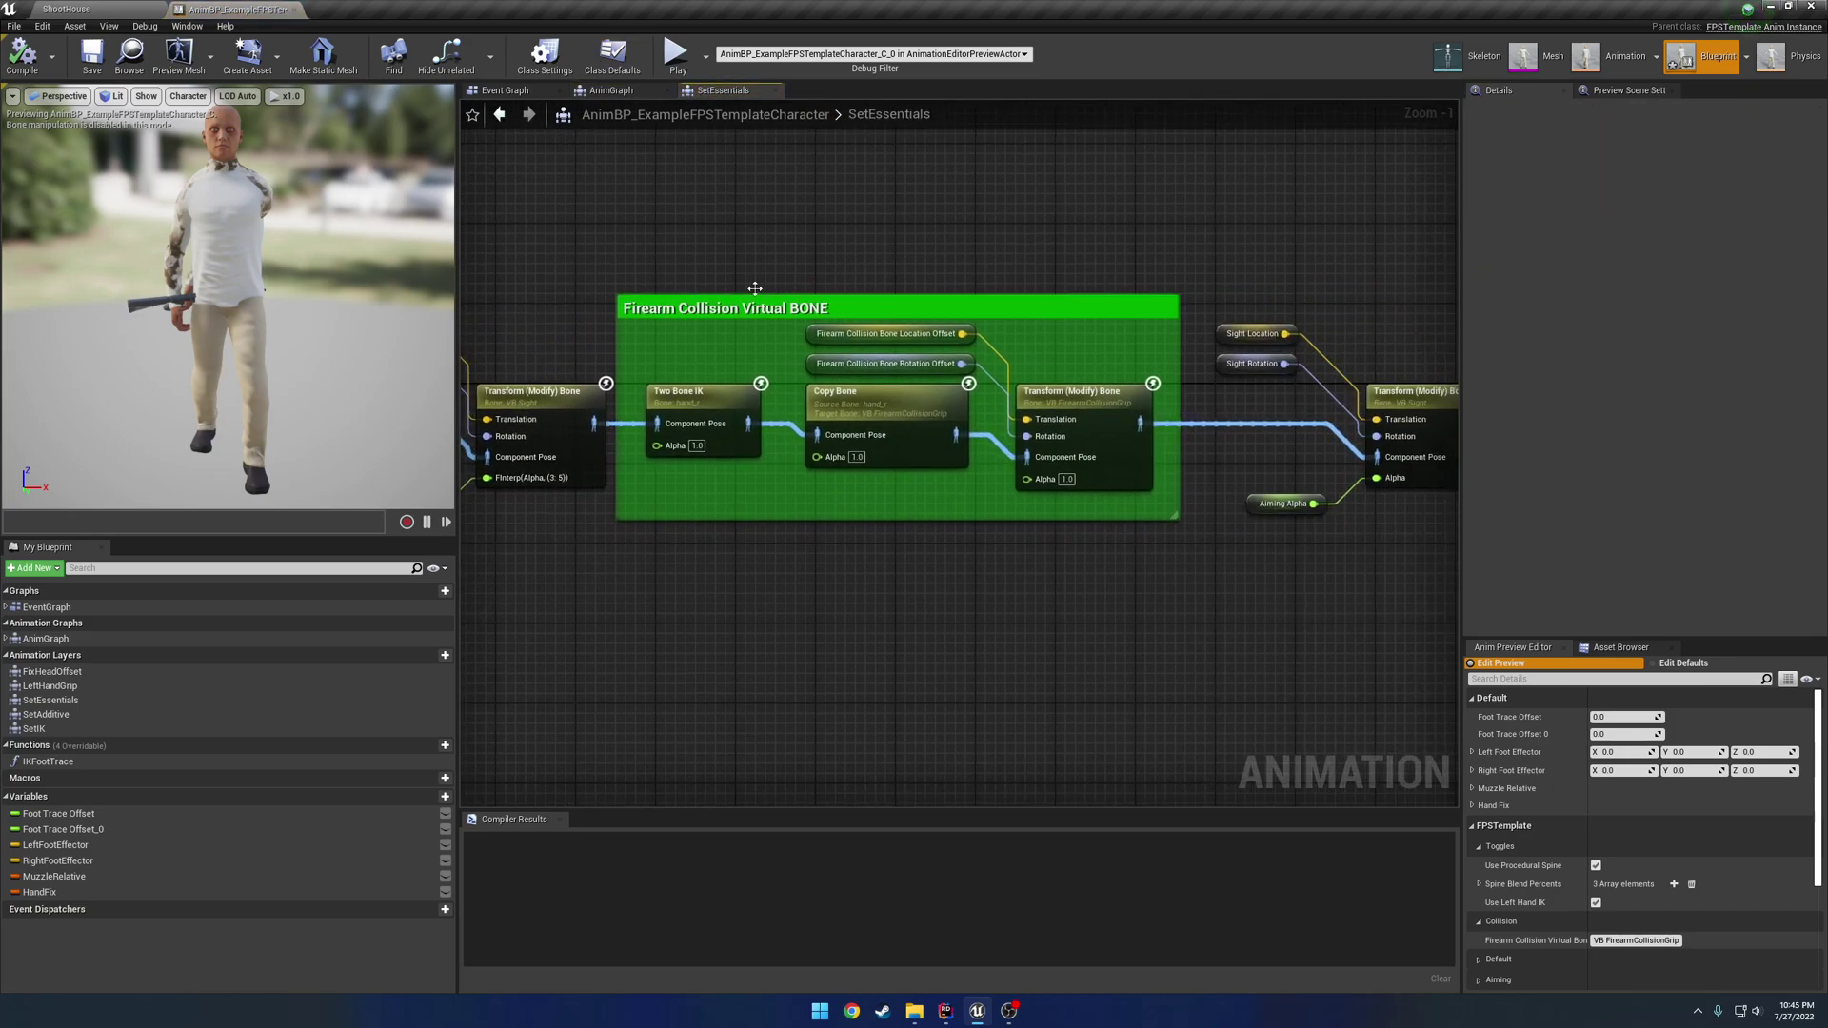
drag(658, 235, 735, 310)
right_drag(918, 282, 871, 271)
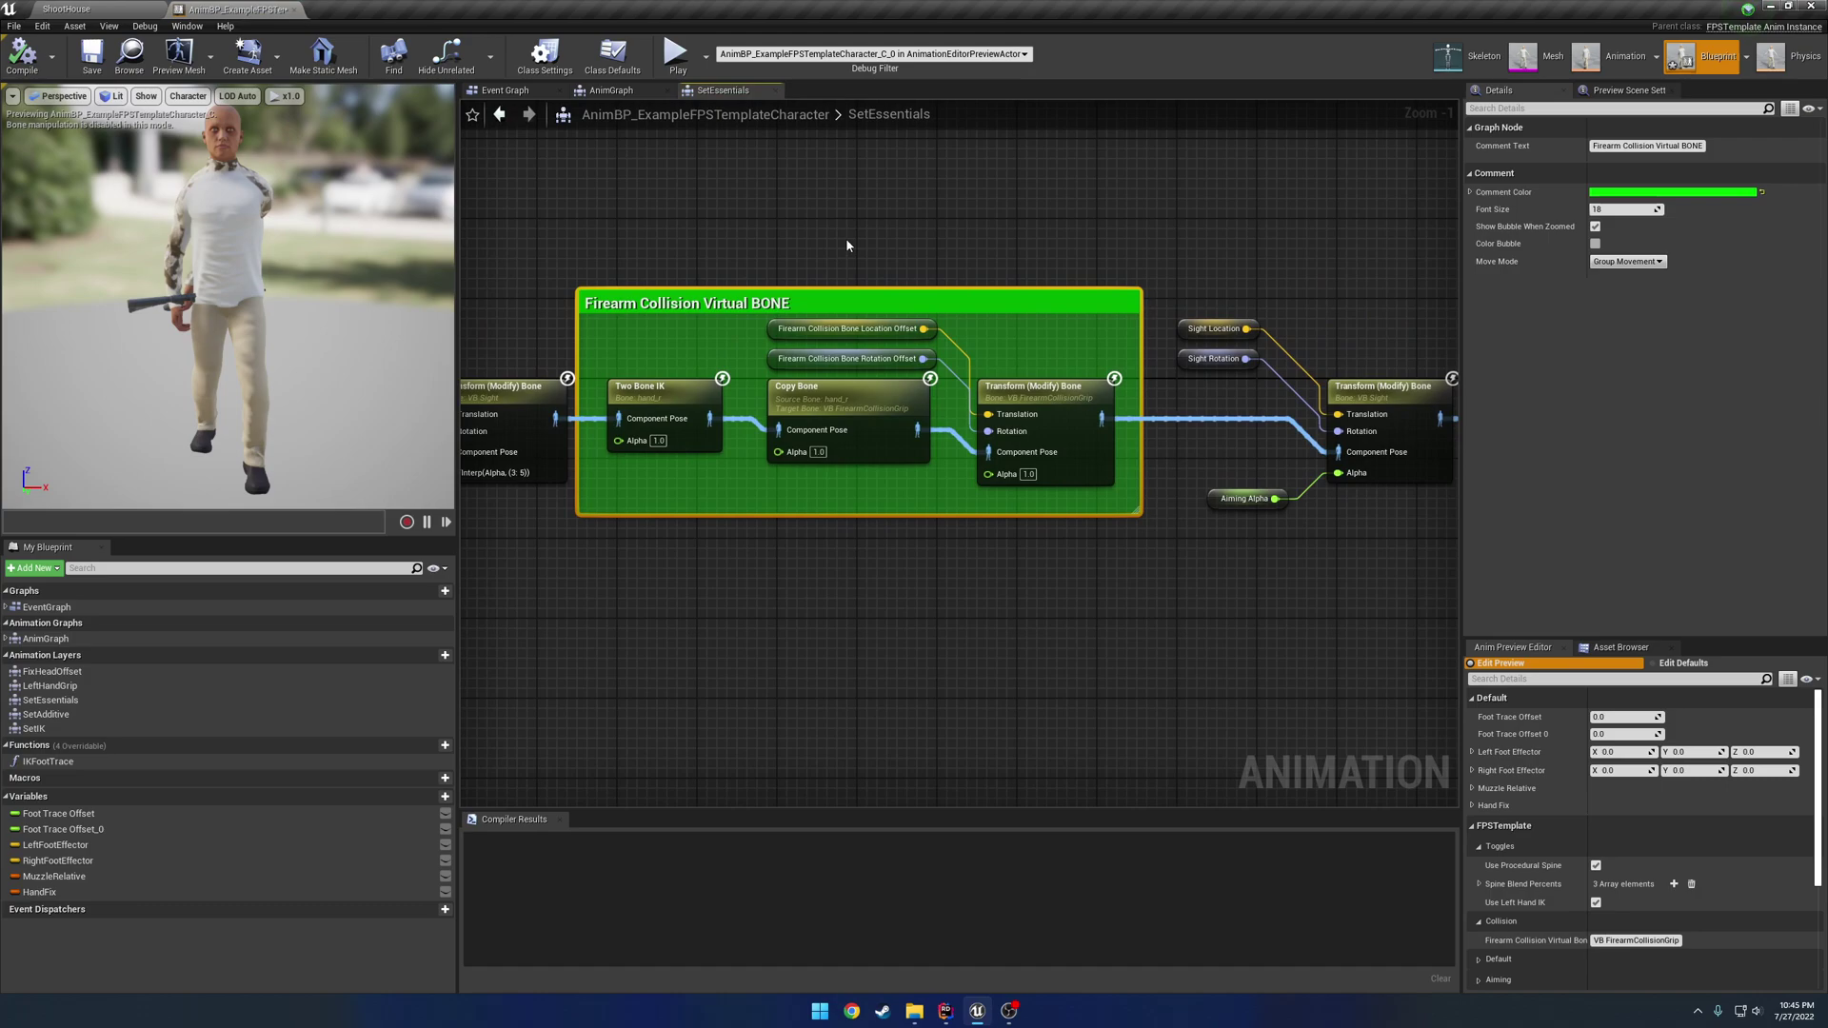
- Select the nodes in the Firearm Collision Virtual BONE group and examine it alongside the Firearm Collision Pose group
drag(589, 232, 1063, 590)
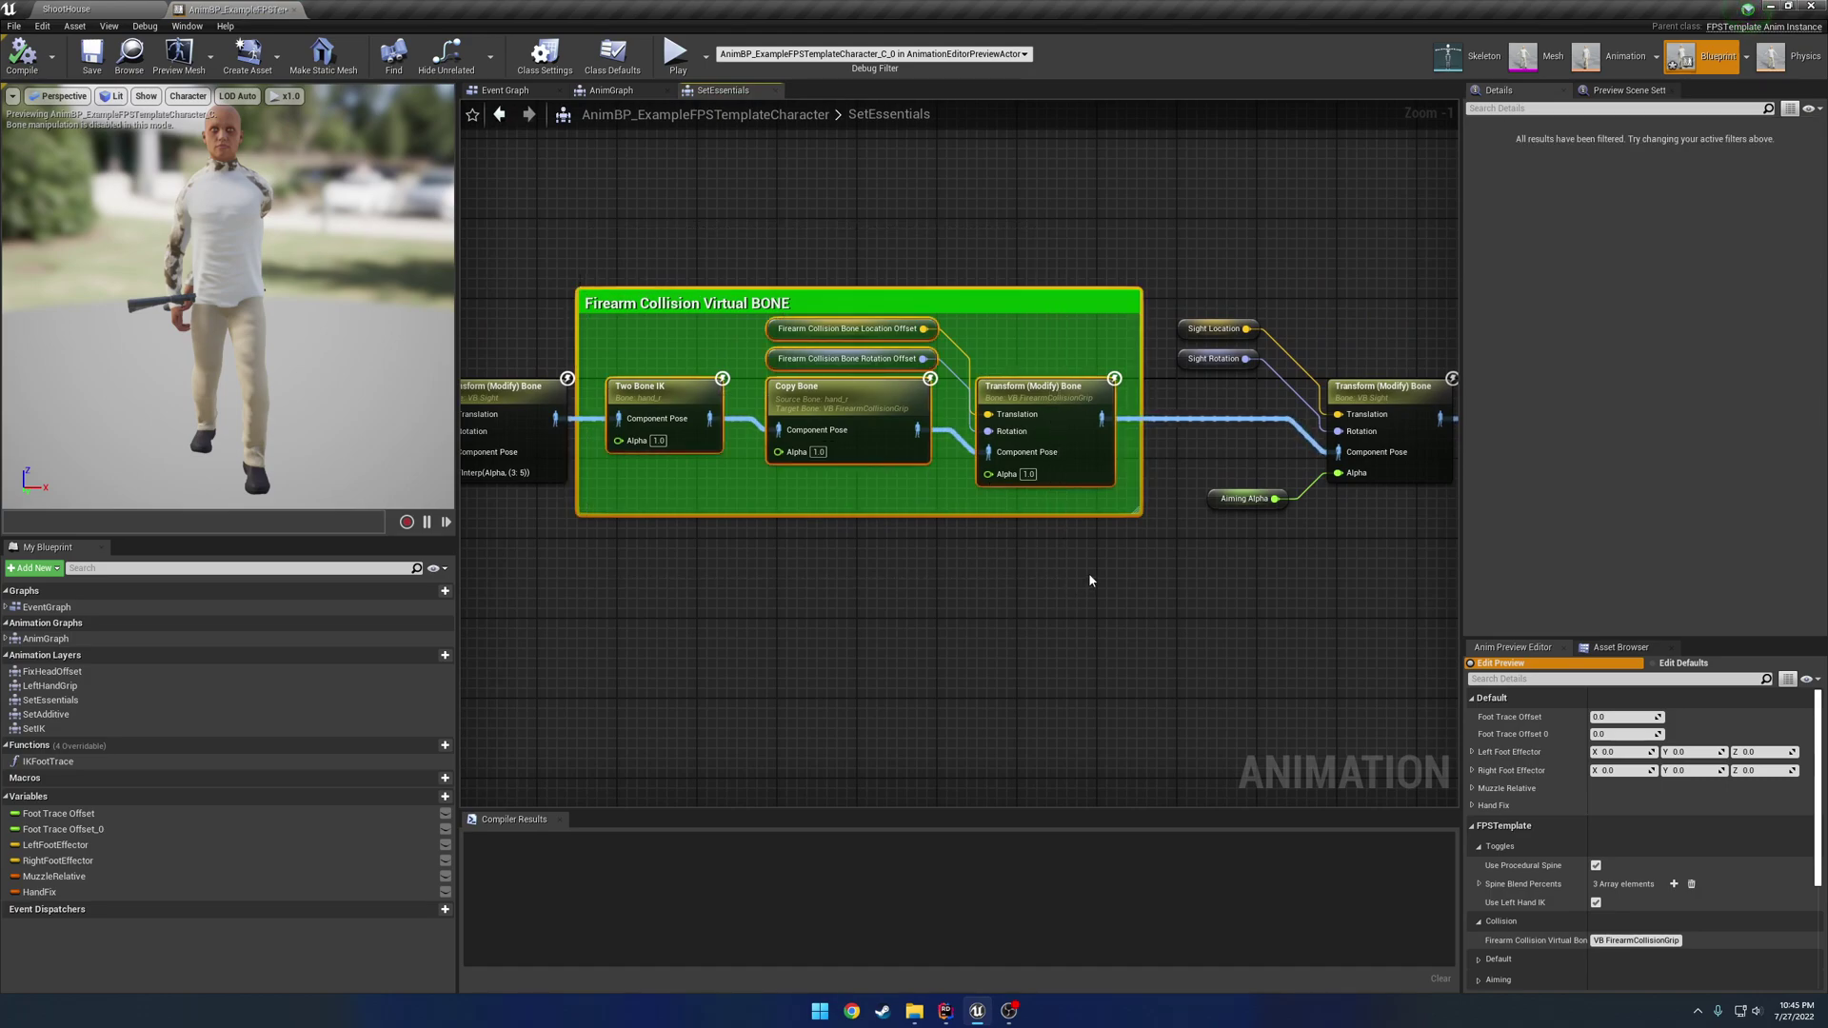
right_drag(1088, 573, 440, 567)
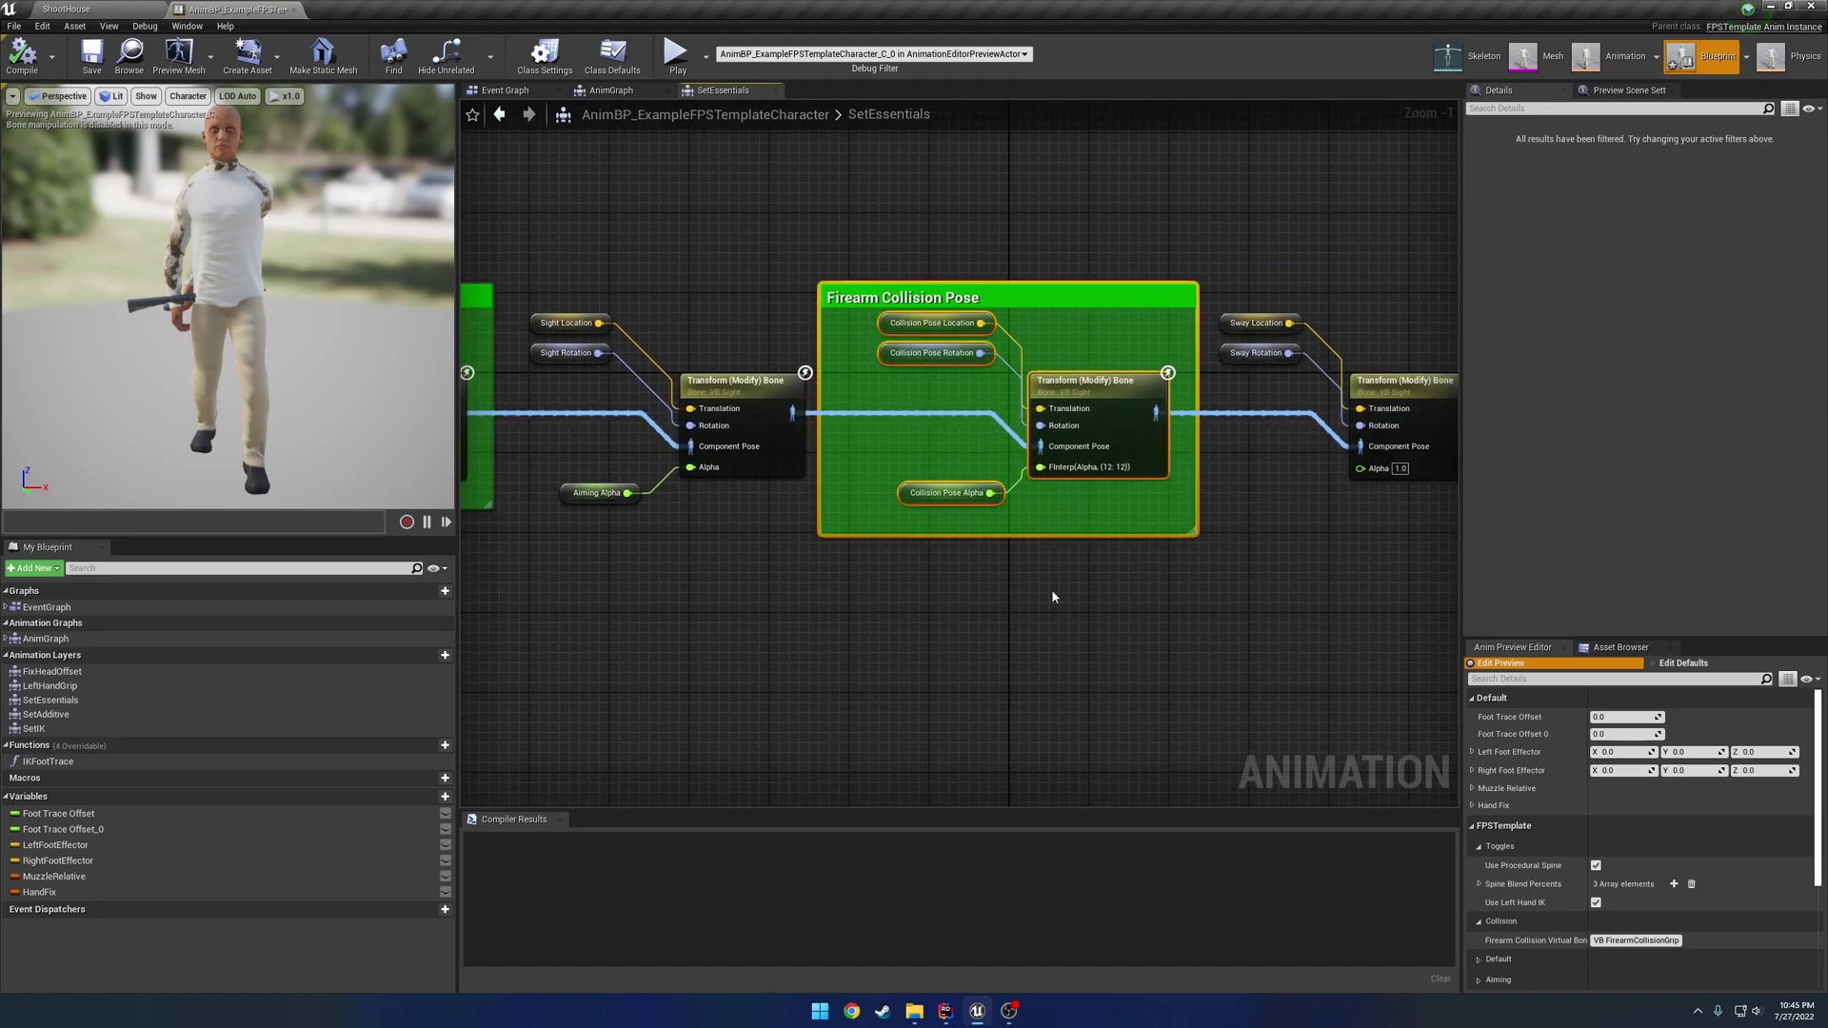
right_drag(905, 604, 1208, 590)
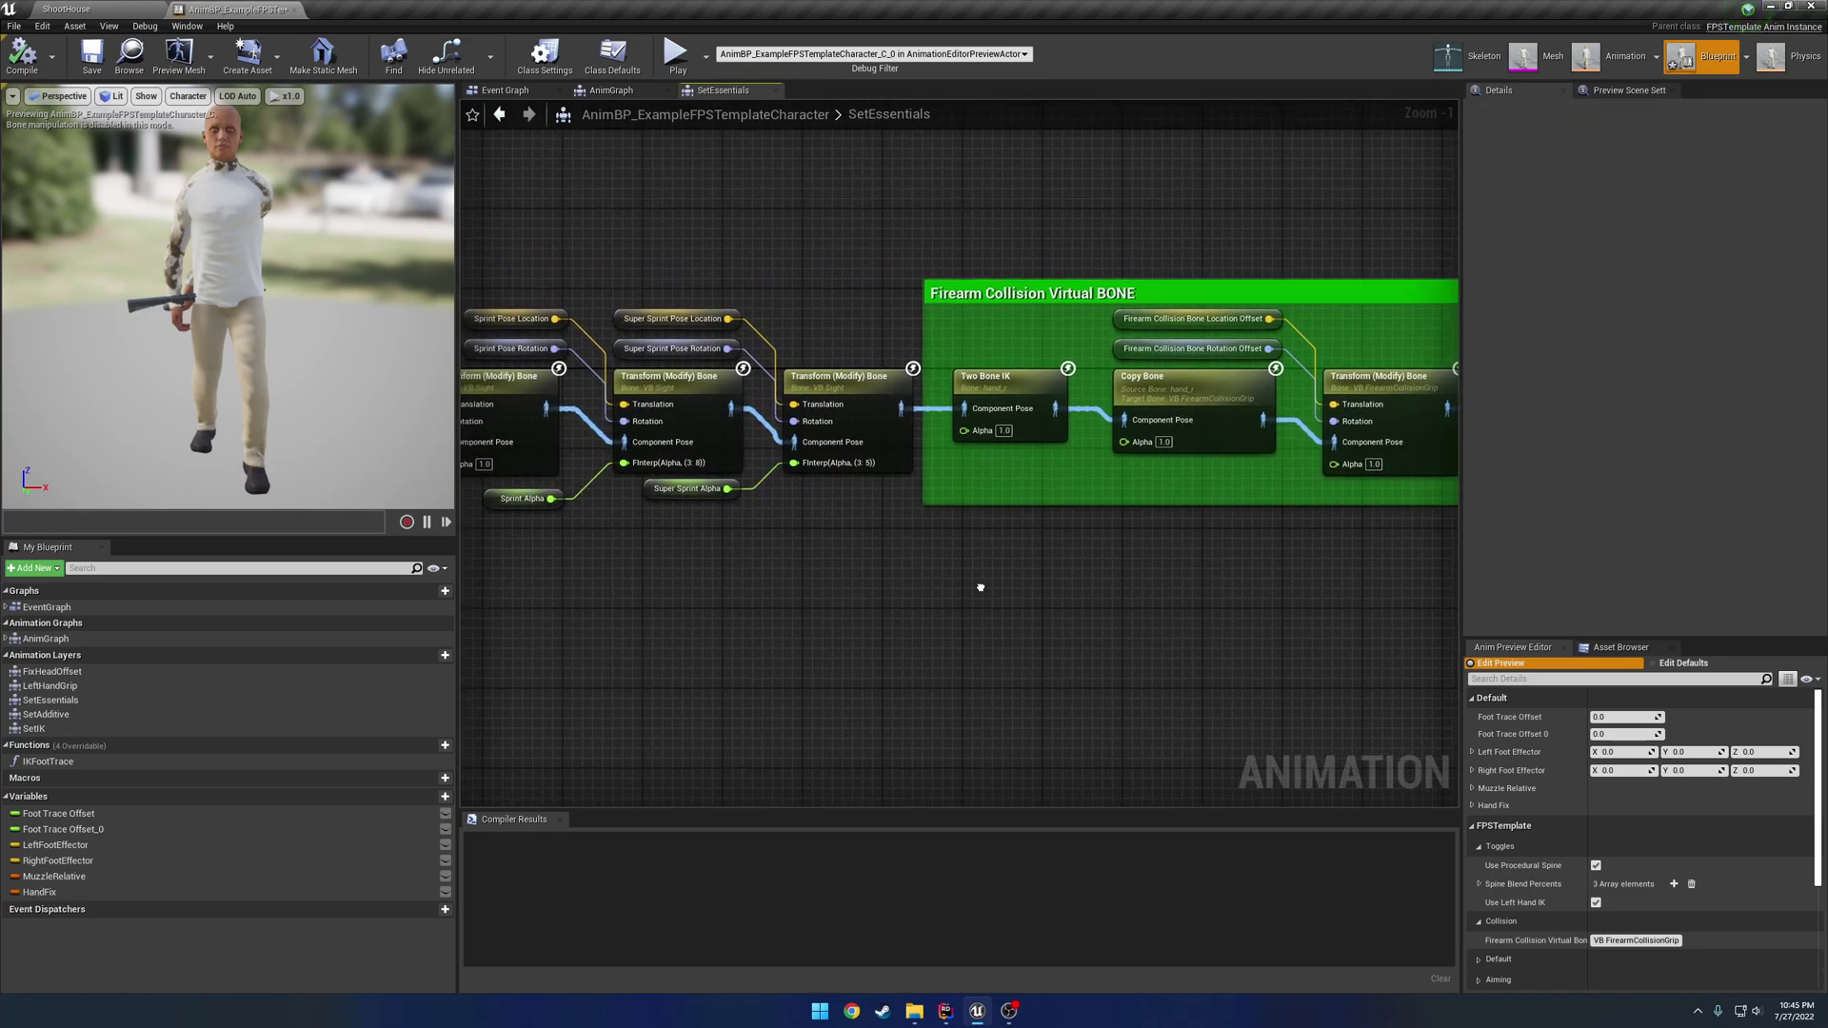
- Select the Firearm Collision Pose comment group with its nodes, and return to the pose nodes earlier in the chain
right_drag(980, 588, 620, 566)
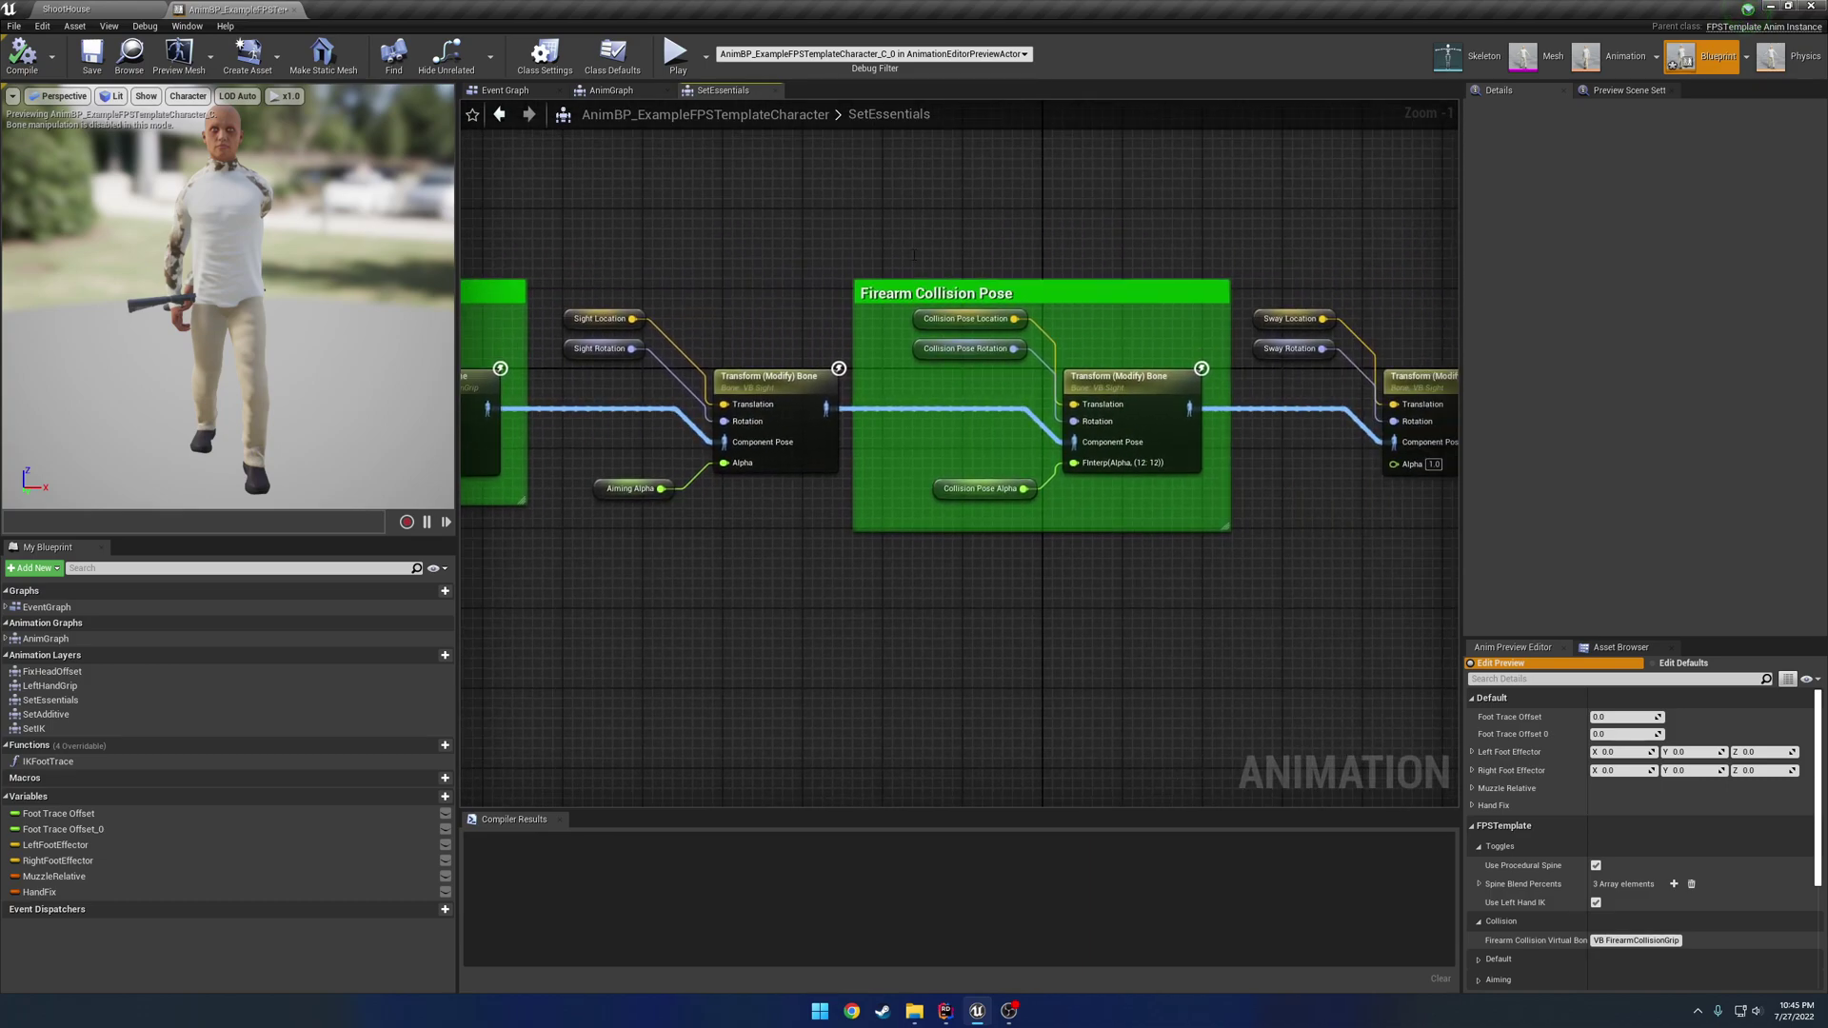
click(1110, 476)
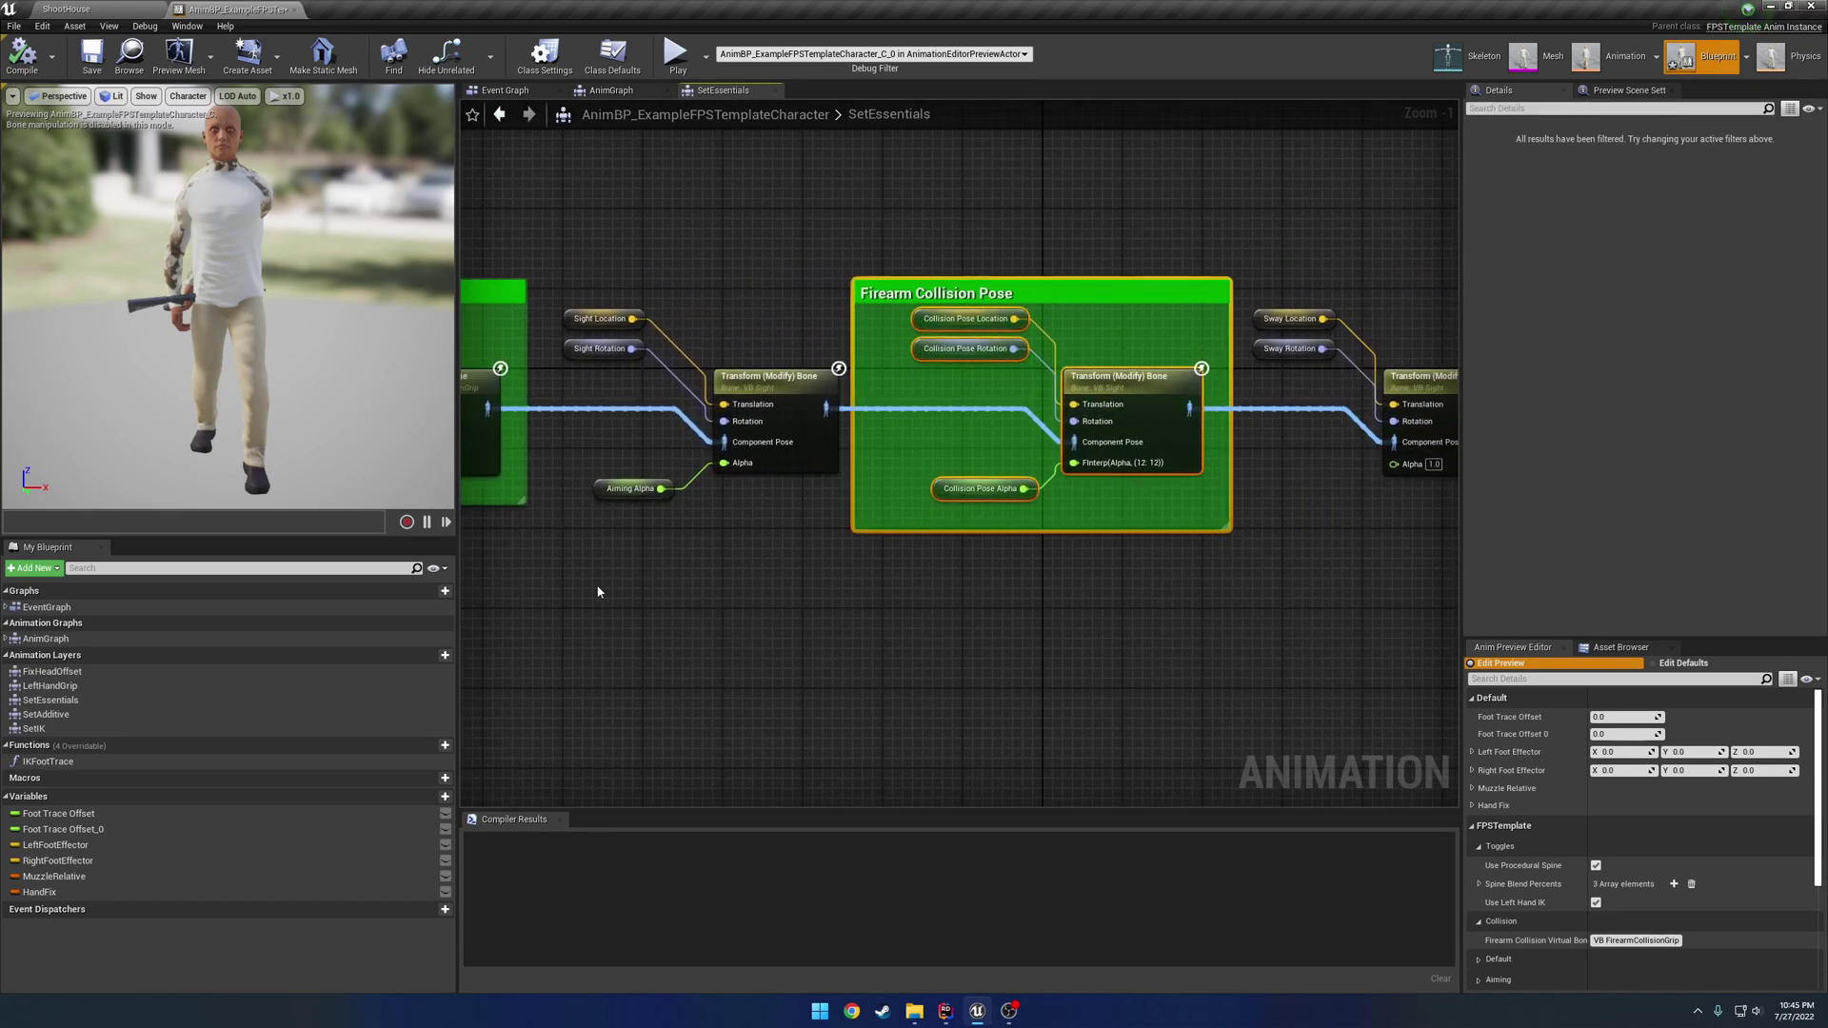
right_drag(598, 592, 1404, 580)
right_drag(991, 563, 1318, 563)
right_drag(916, 552, 1258, 573)
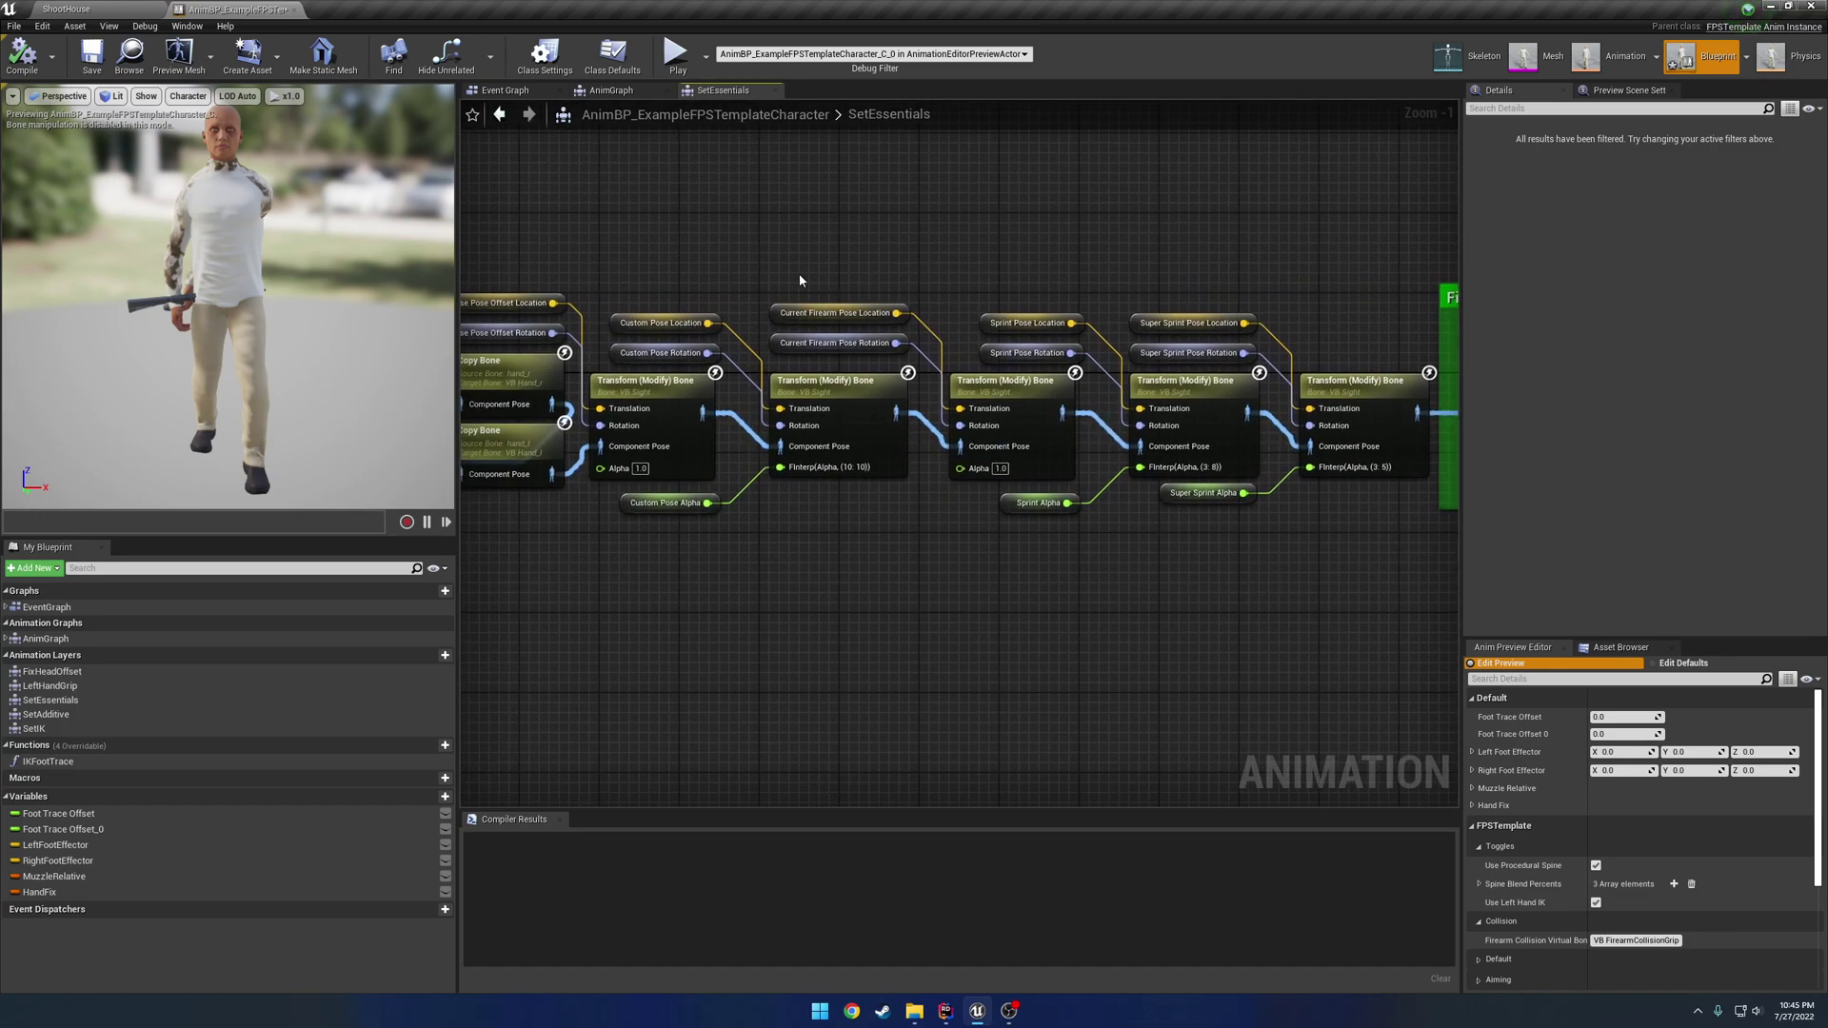
- Select the Relative To Hand Location and Relative To Hand Rotation nodes and shift them slightly away from their Transform (Modify) Bone node
drag(801, 280, 911, 367)
click(973, 385)
drag(860, 282, 902, 357)
click(989, 380)
right_drag(901, 548, 987, 554)
click(1059, 556)
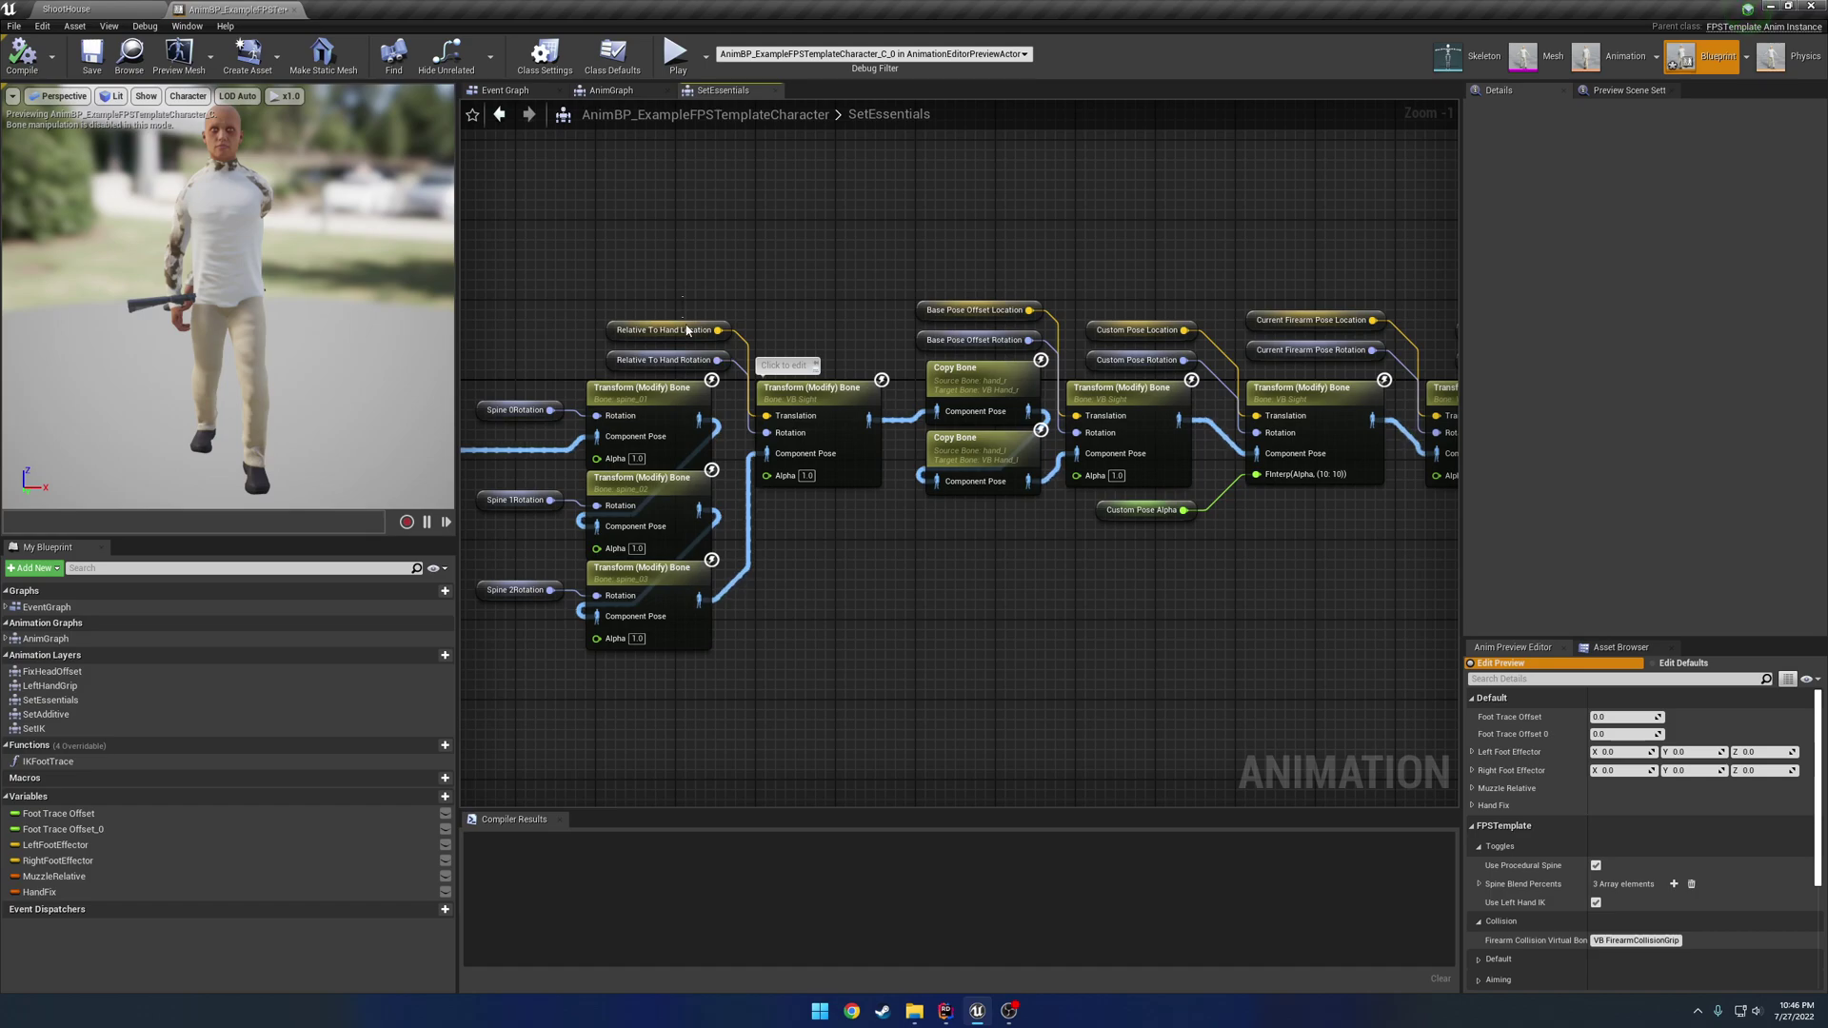
mouse_move(685, 330)
mouse_down()
mouse_move(703, 367)
mouse_move(682, 337)
mouse_up()
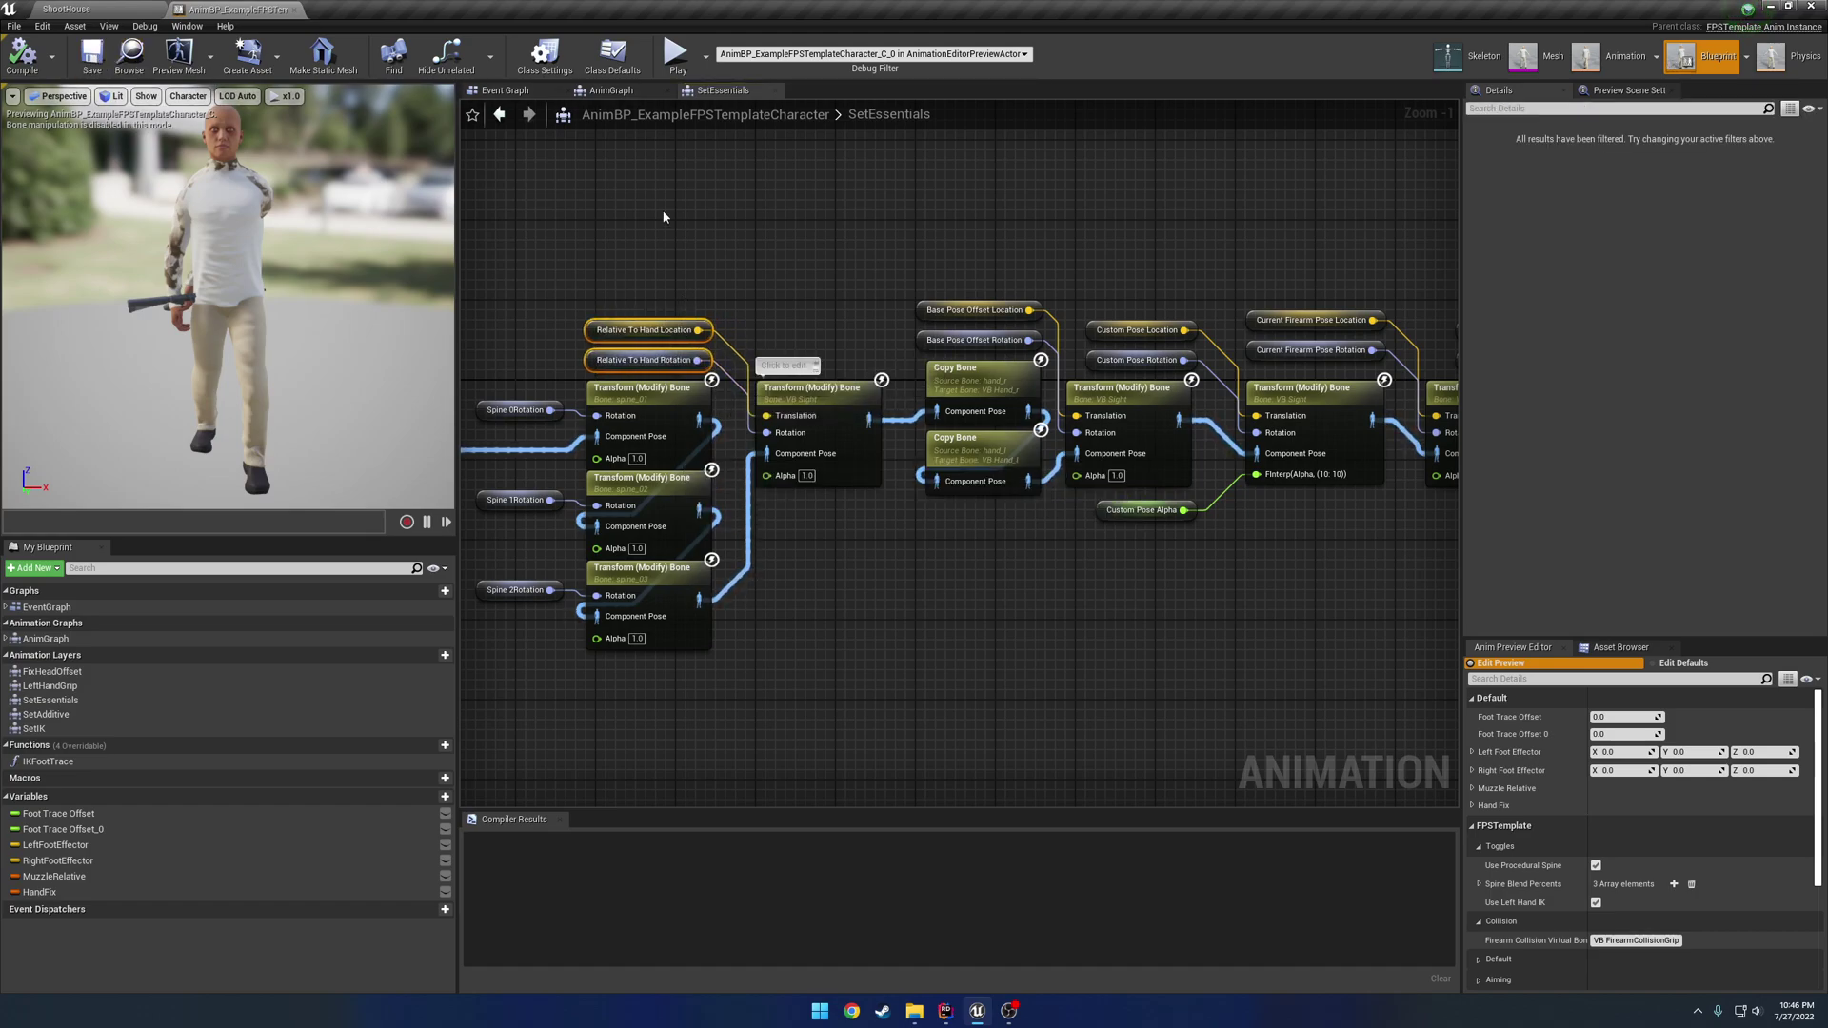
click(788, 241)
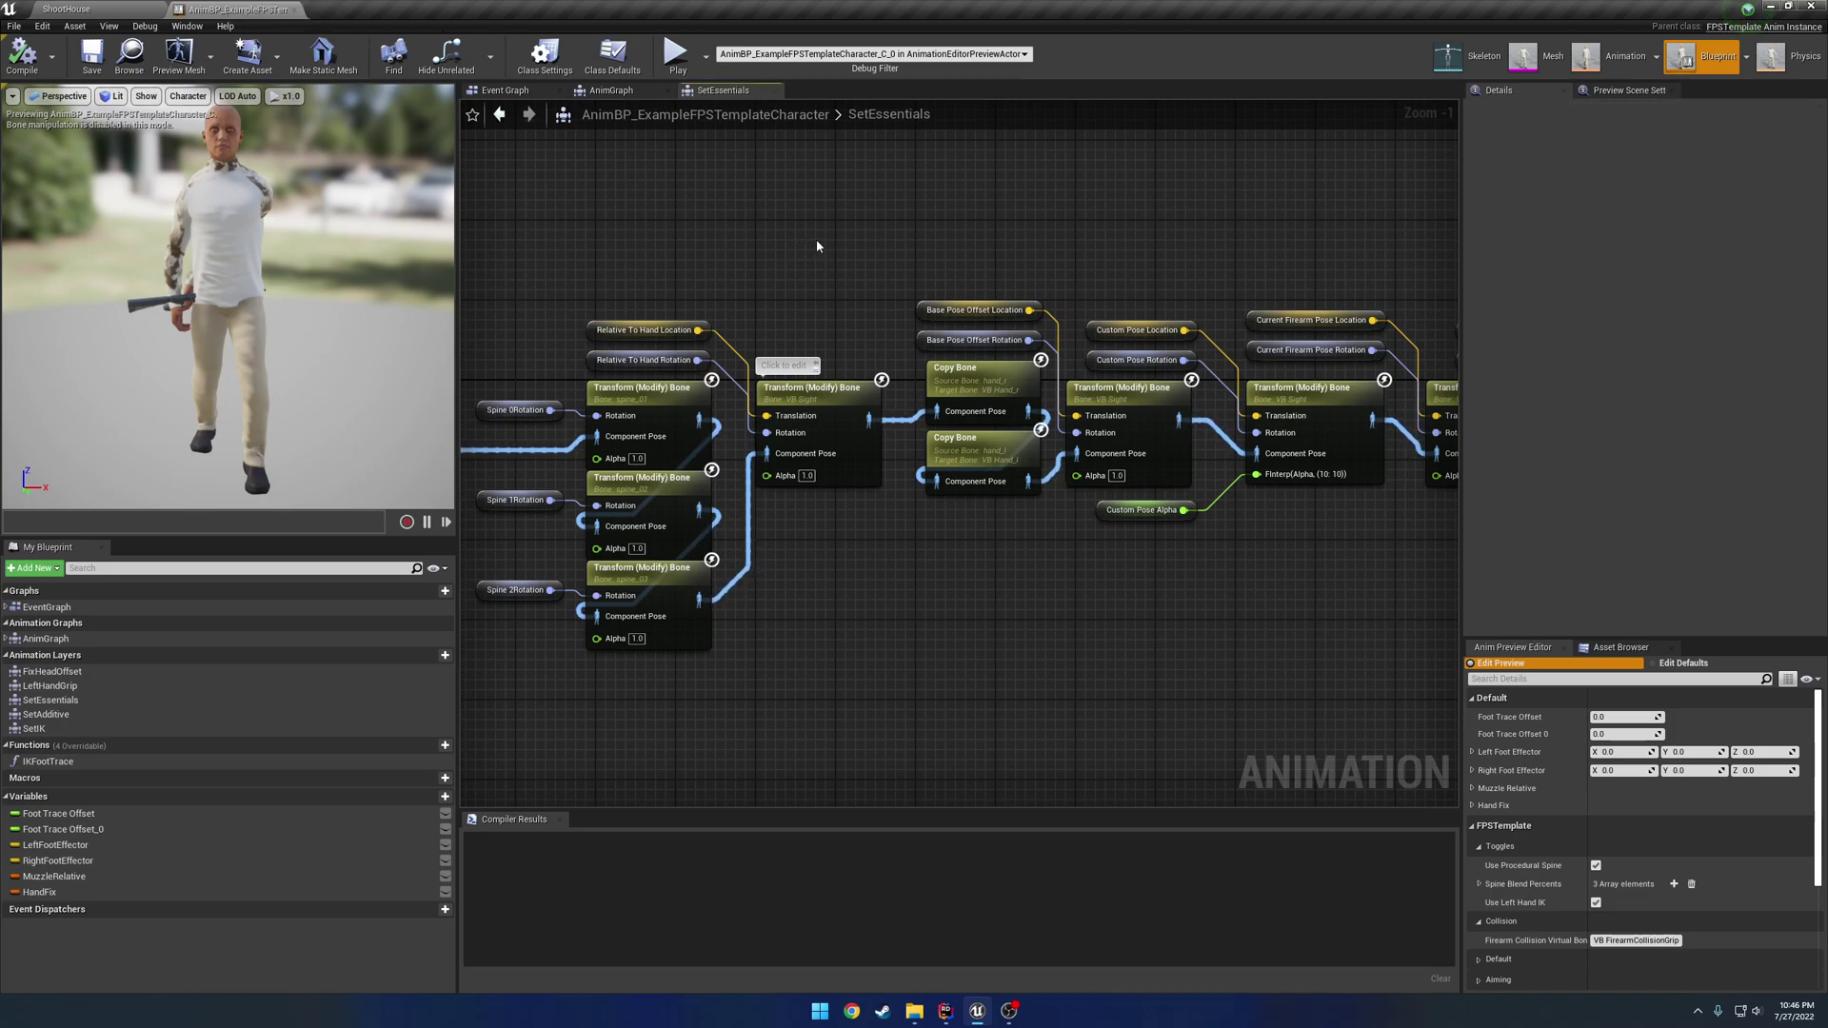
- Examine the Custom Pose Location and Rotation nodes, and select the Current Firearm Pose Location and Rotation nodes
right_drag(1017, 262, 666, 288)
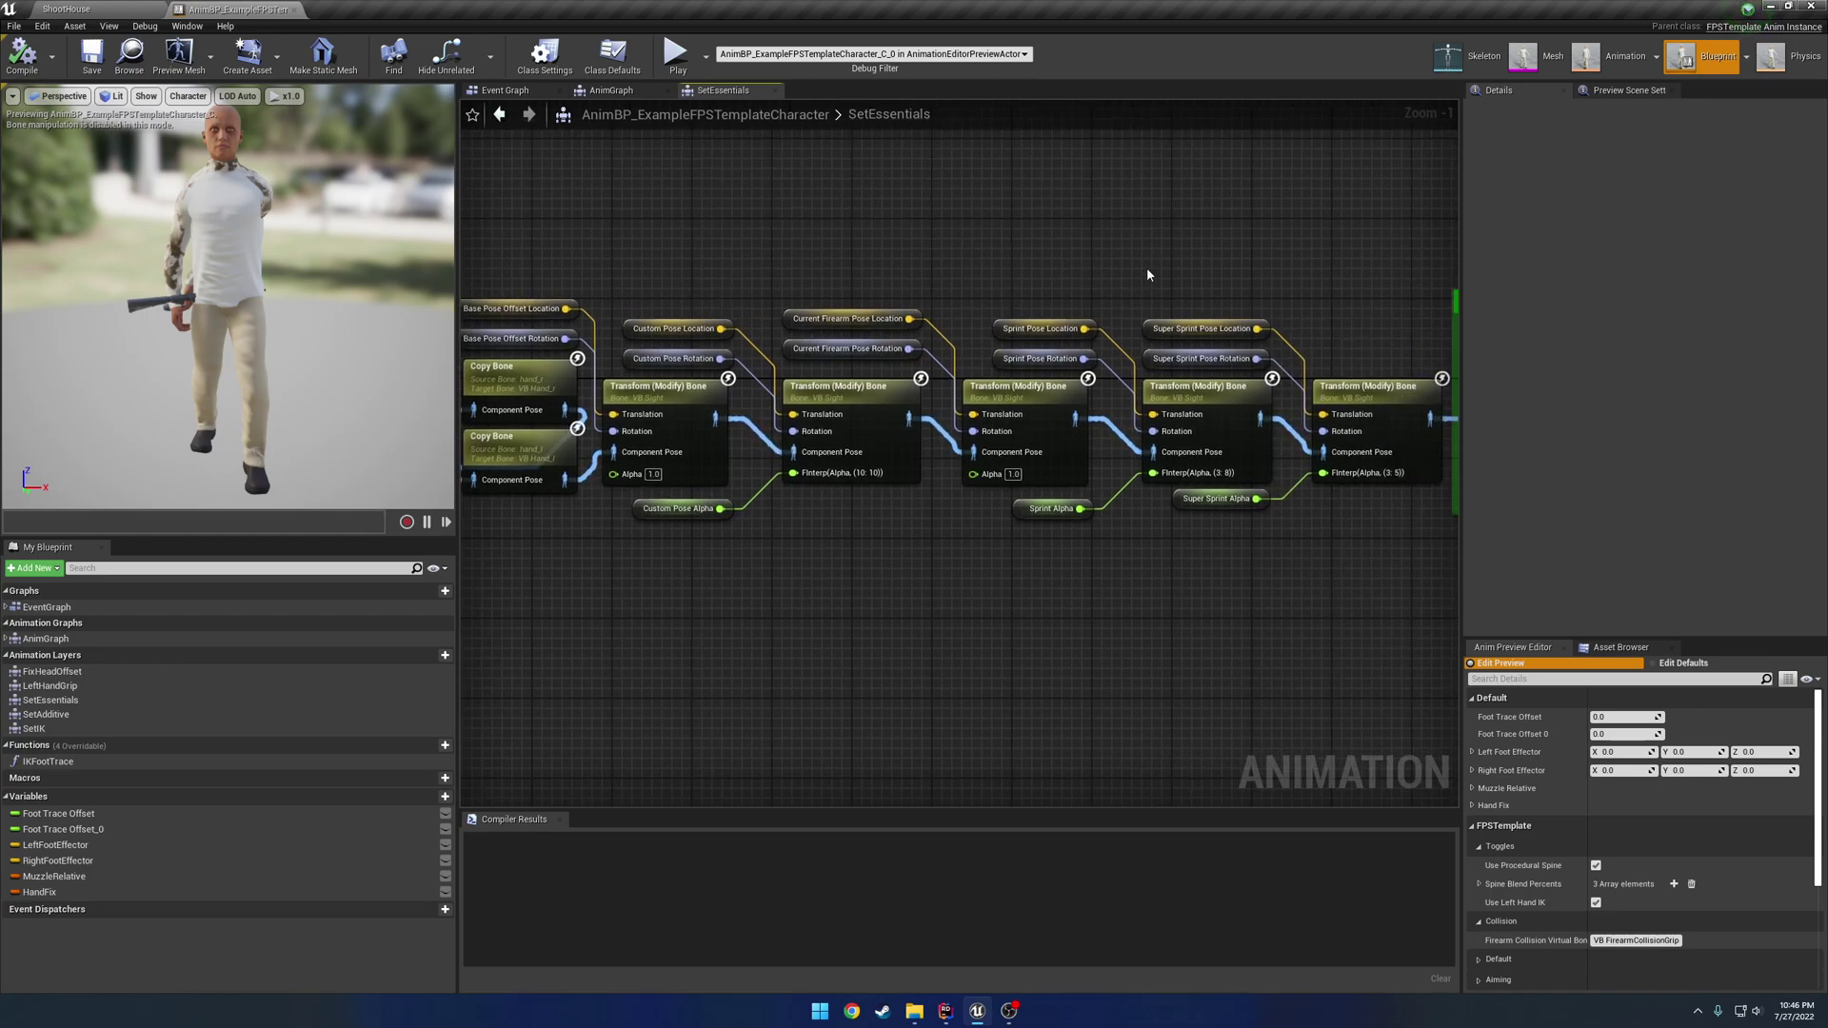
right_drag(1142, 278, 1047, 265)
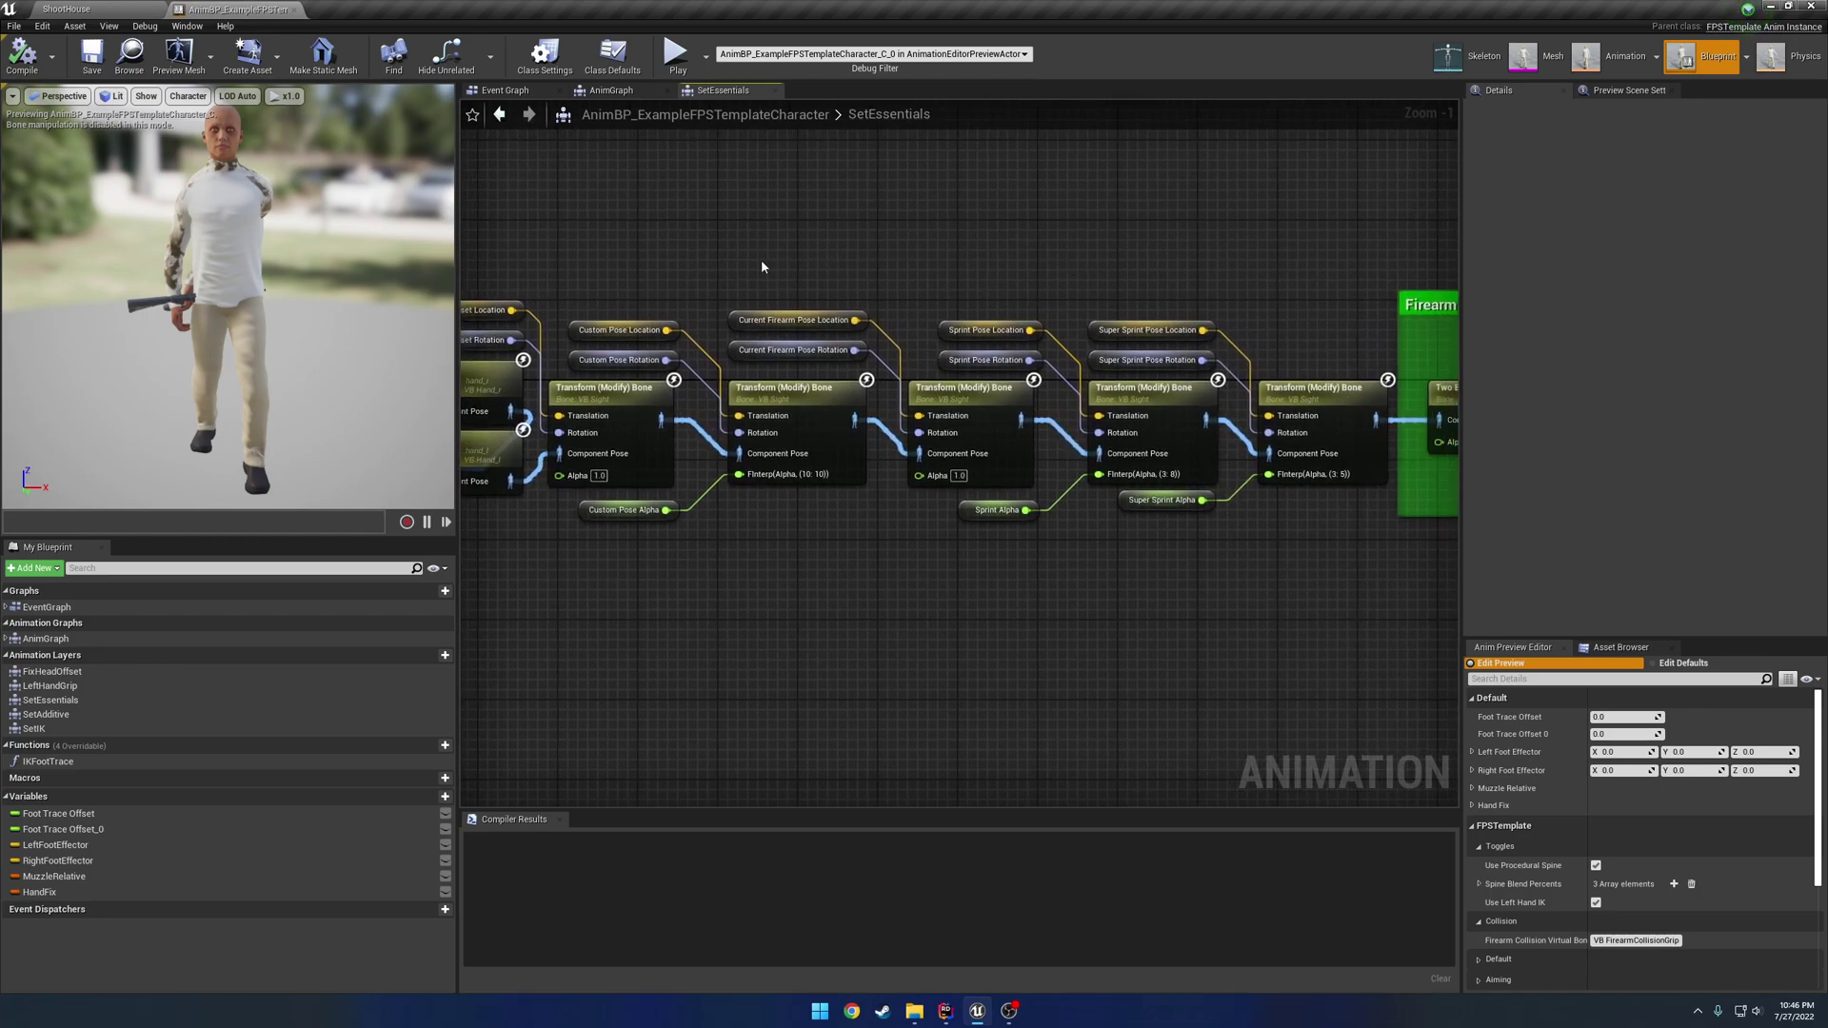
right_drag(761, 267, 833, 264)
right_drag(657, 295, 715, 285)
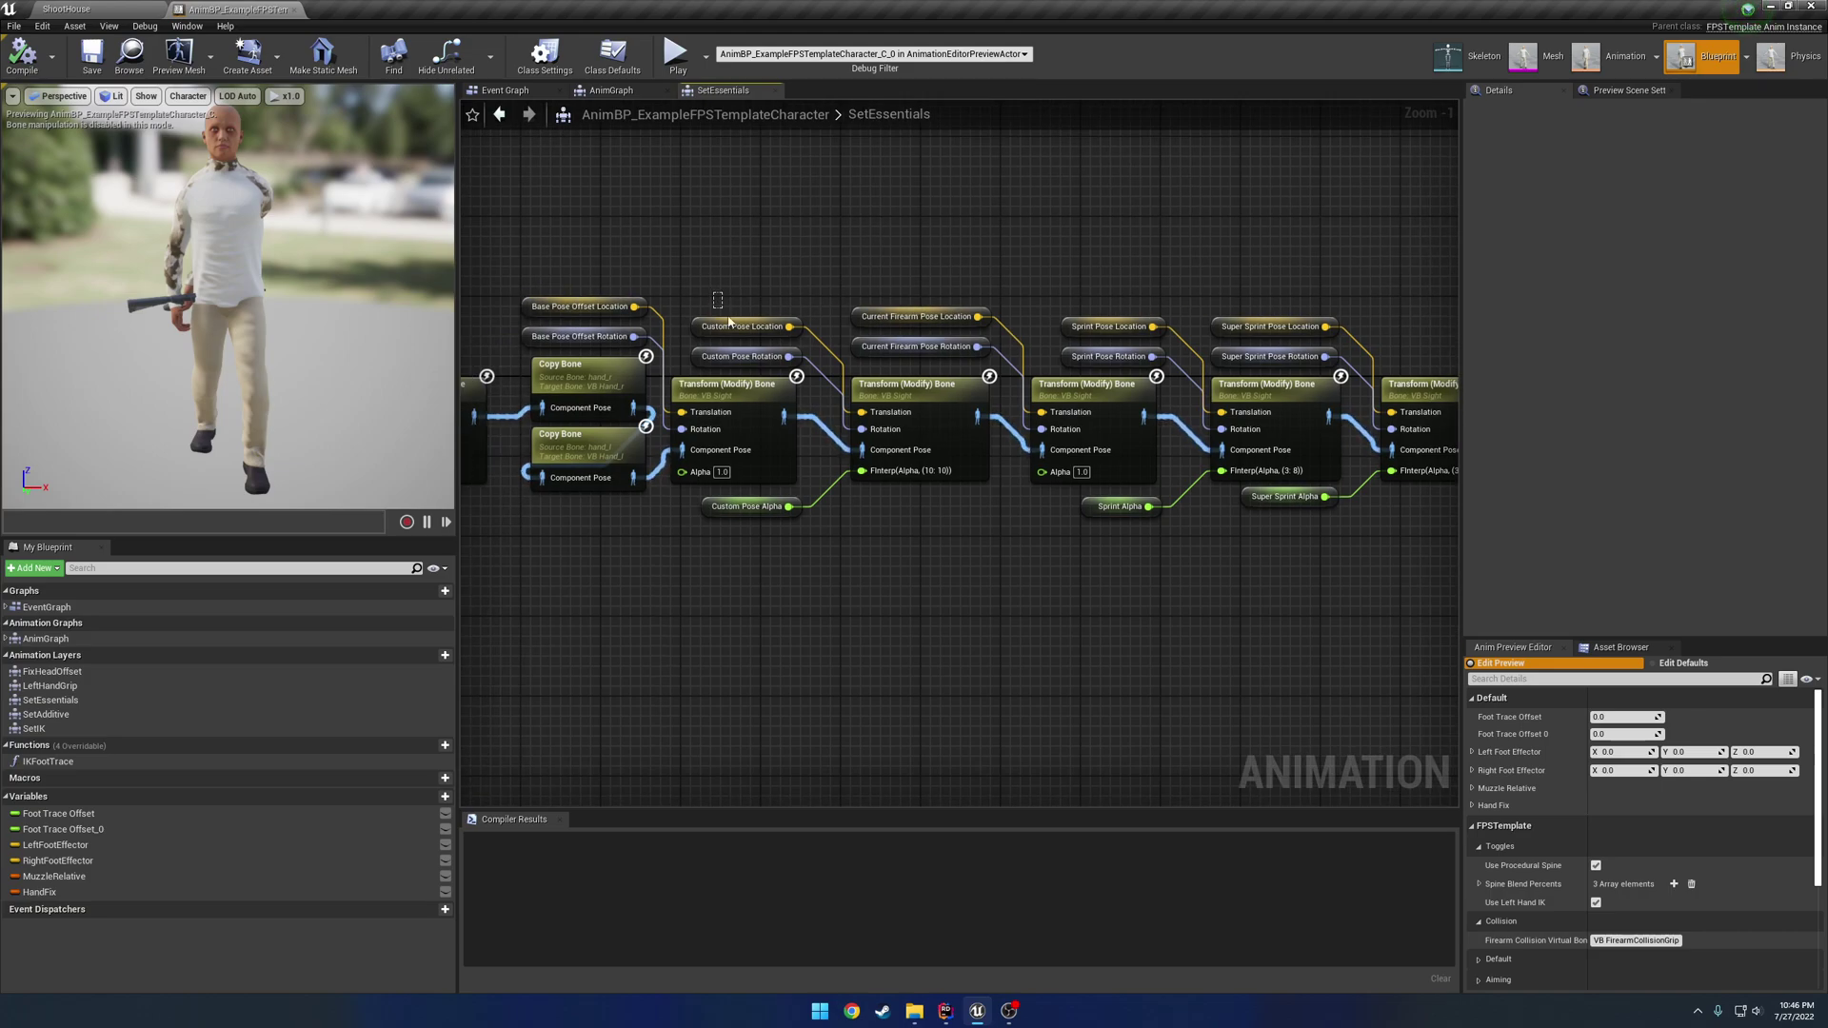
drag(716, 292, 767, 359)
right_drag(840, 289, 633, 289)
drag(711, 282, 740, 335)
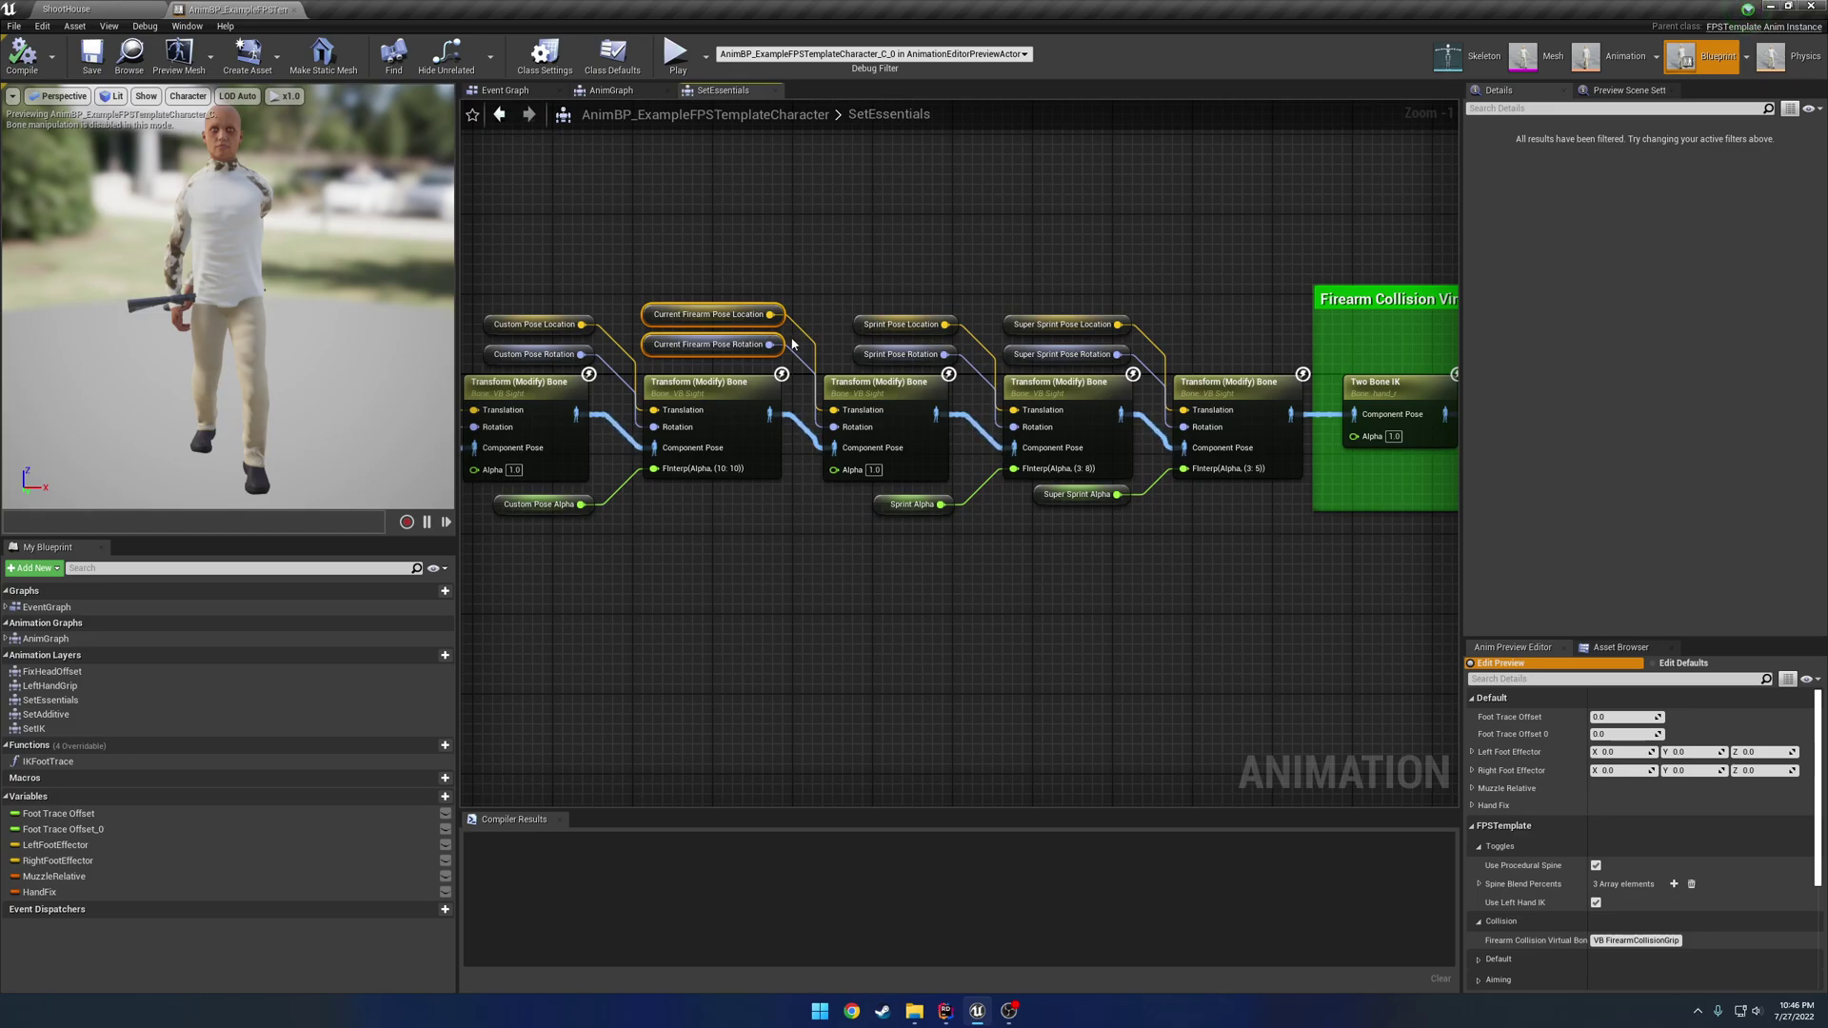
- Play the ShootHouse level, cycle through the firearms to view their poses, and return to the animation blueprint
click(65, 9)
click(1032, 52)
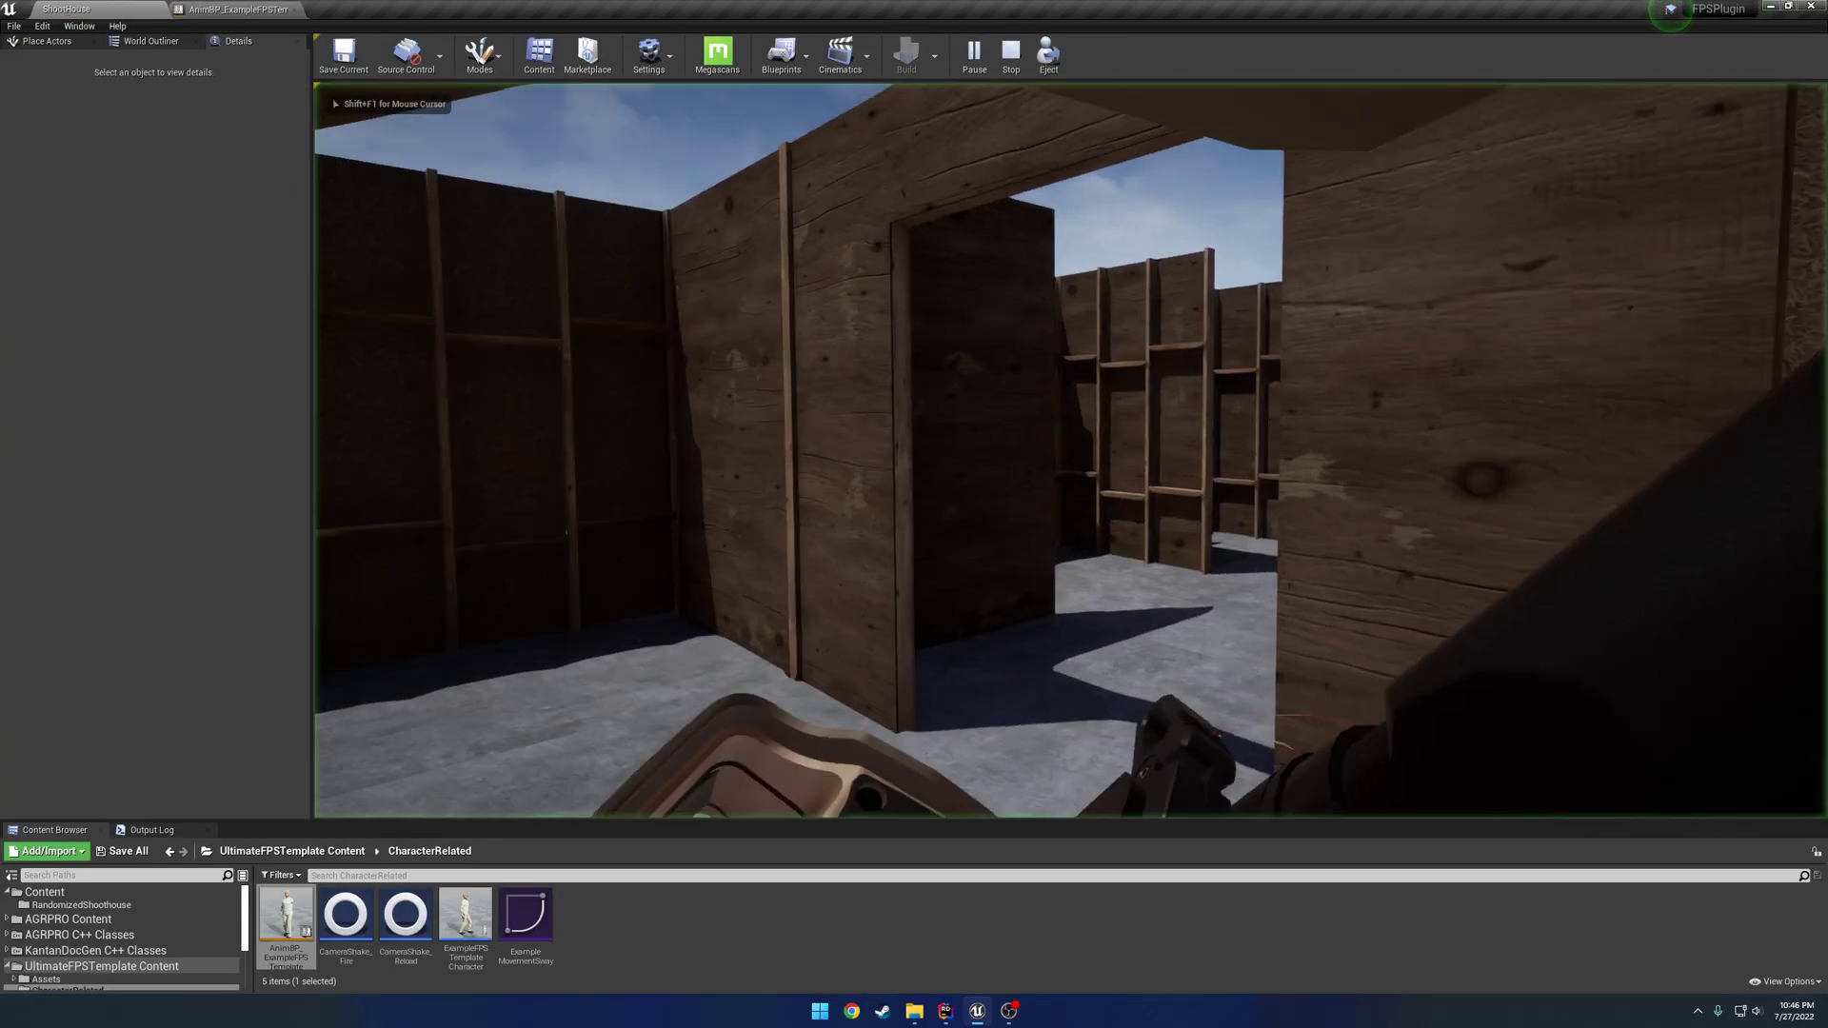
scroll(1070, 450, down, 3)
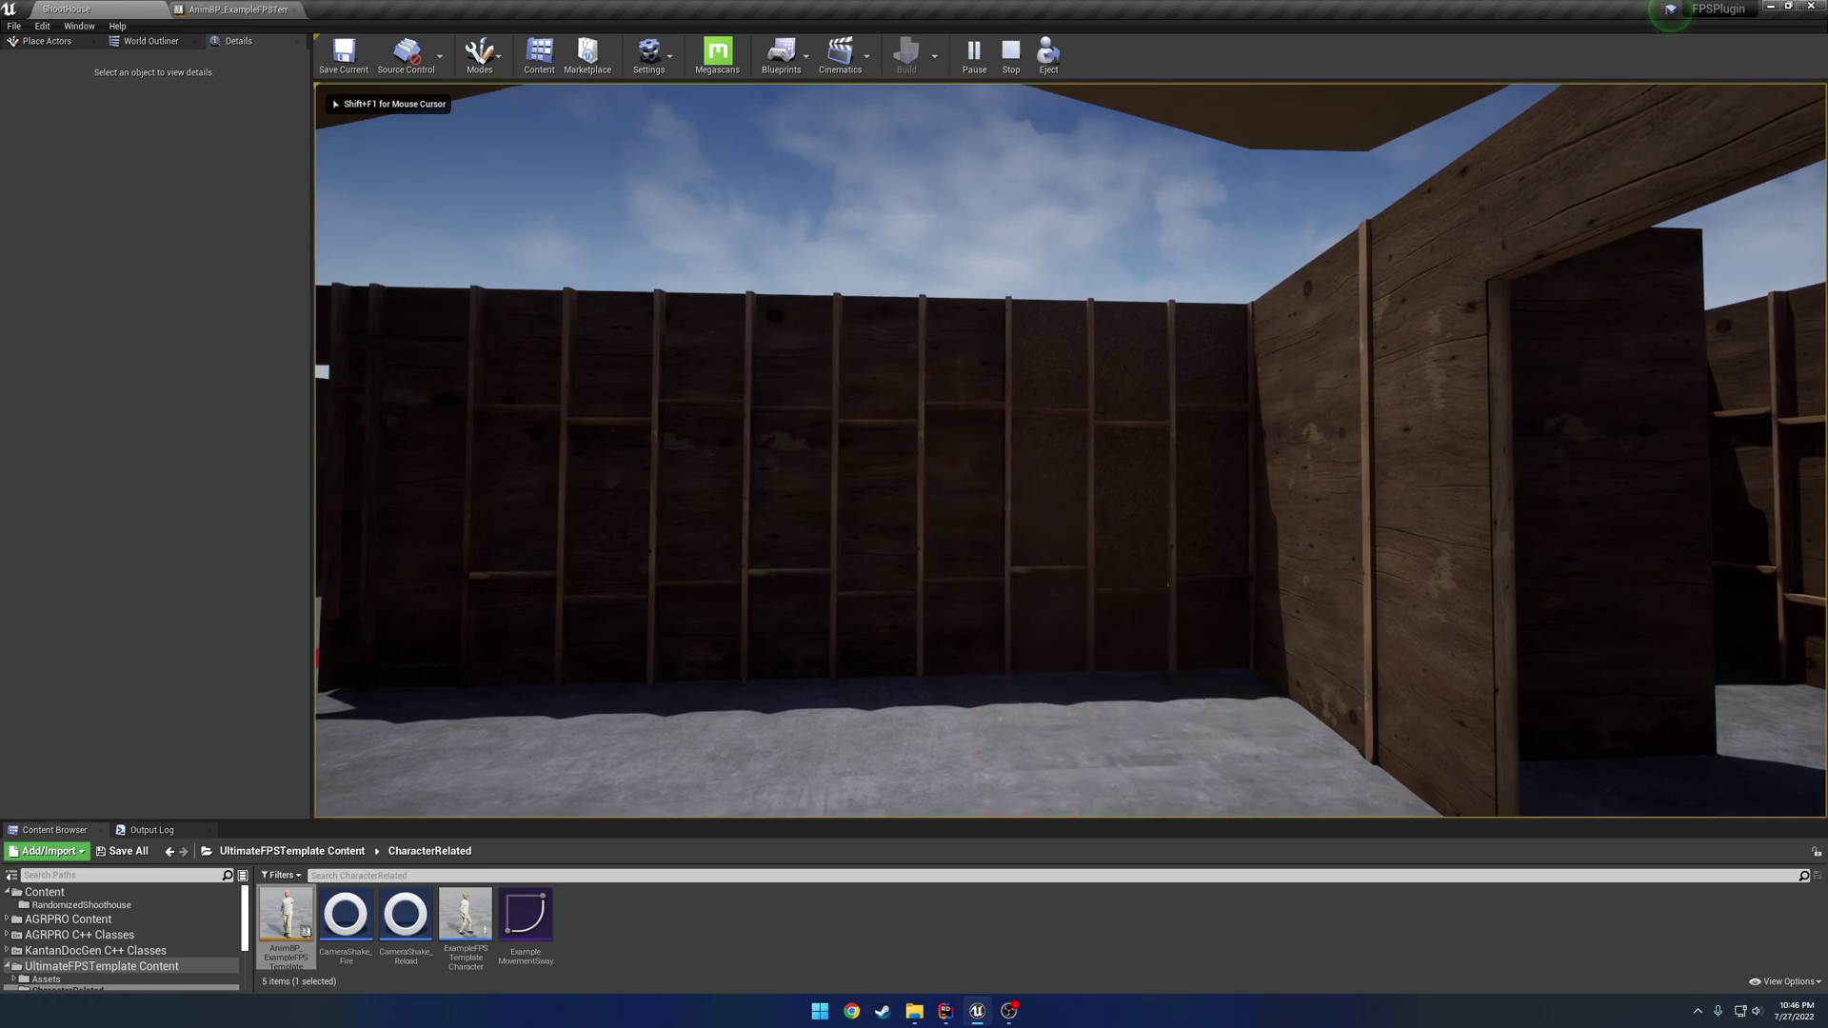
scroll(1070, 450, down, 2)
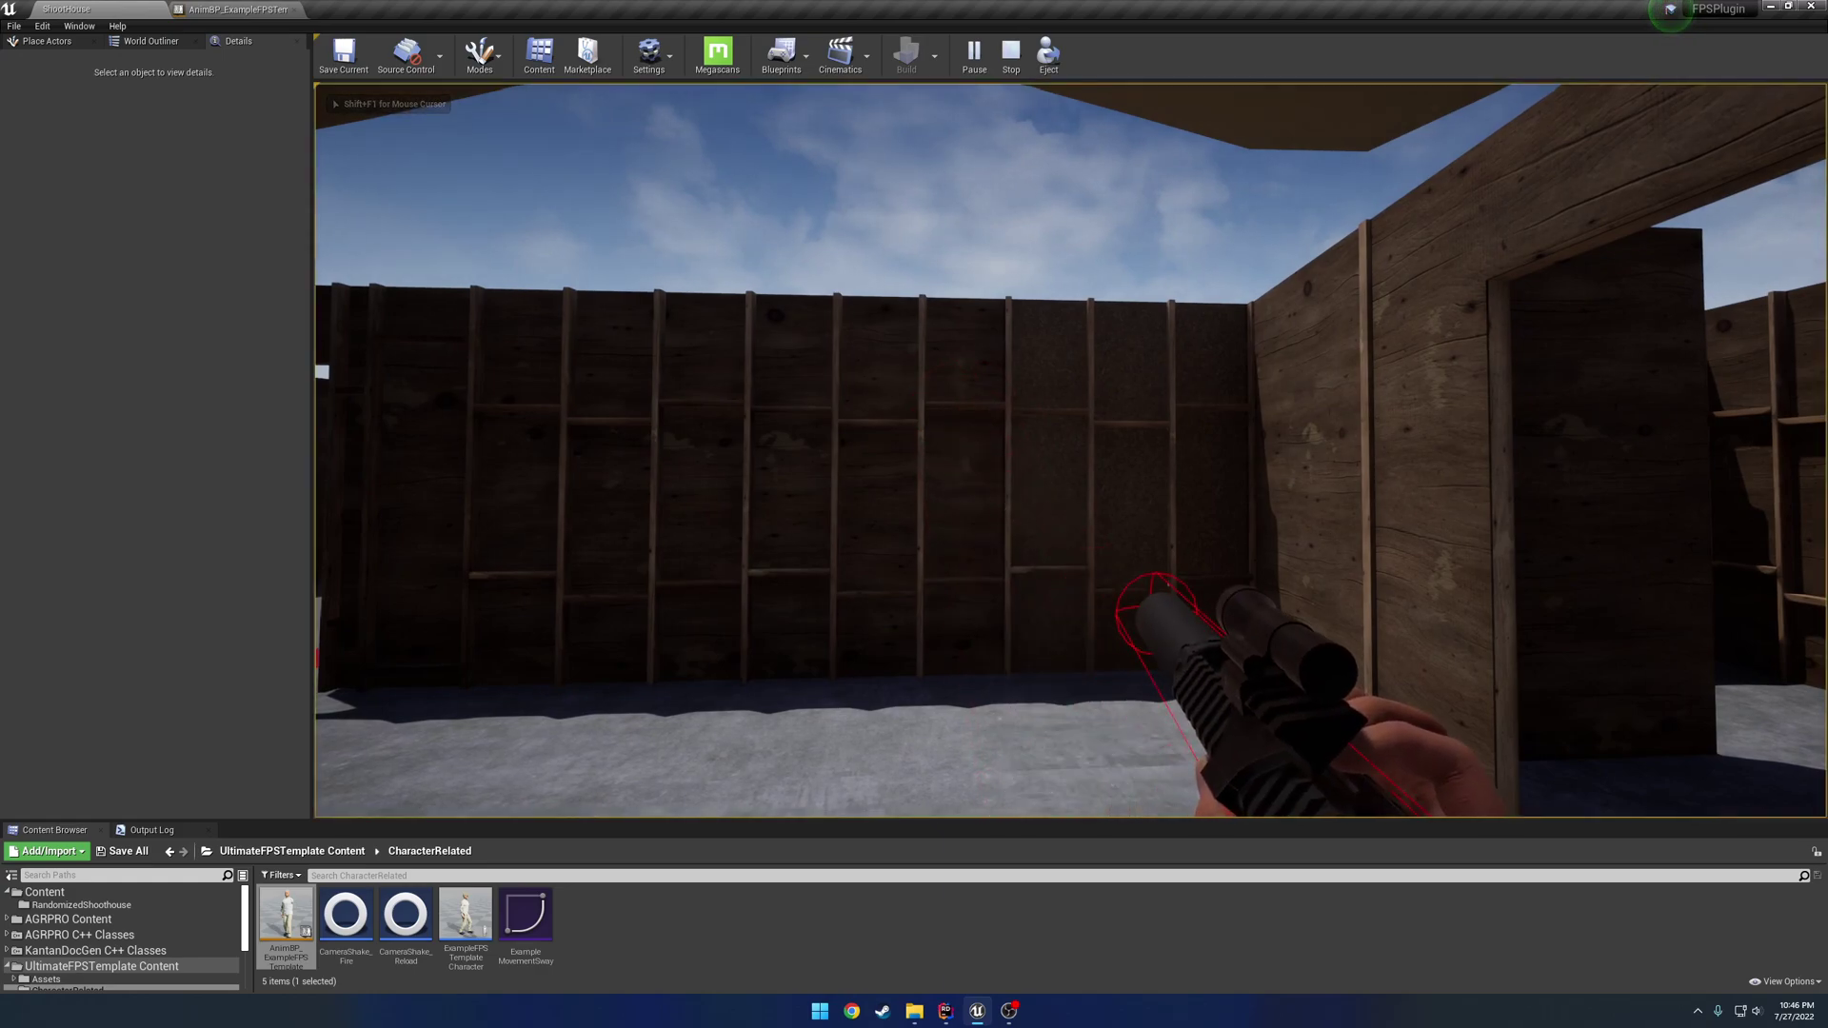
scroll(1070, 450, up, 1)
key(Escape)
click(238, 9)
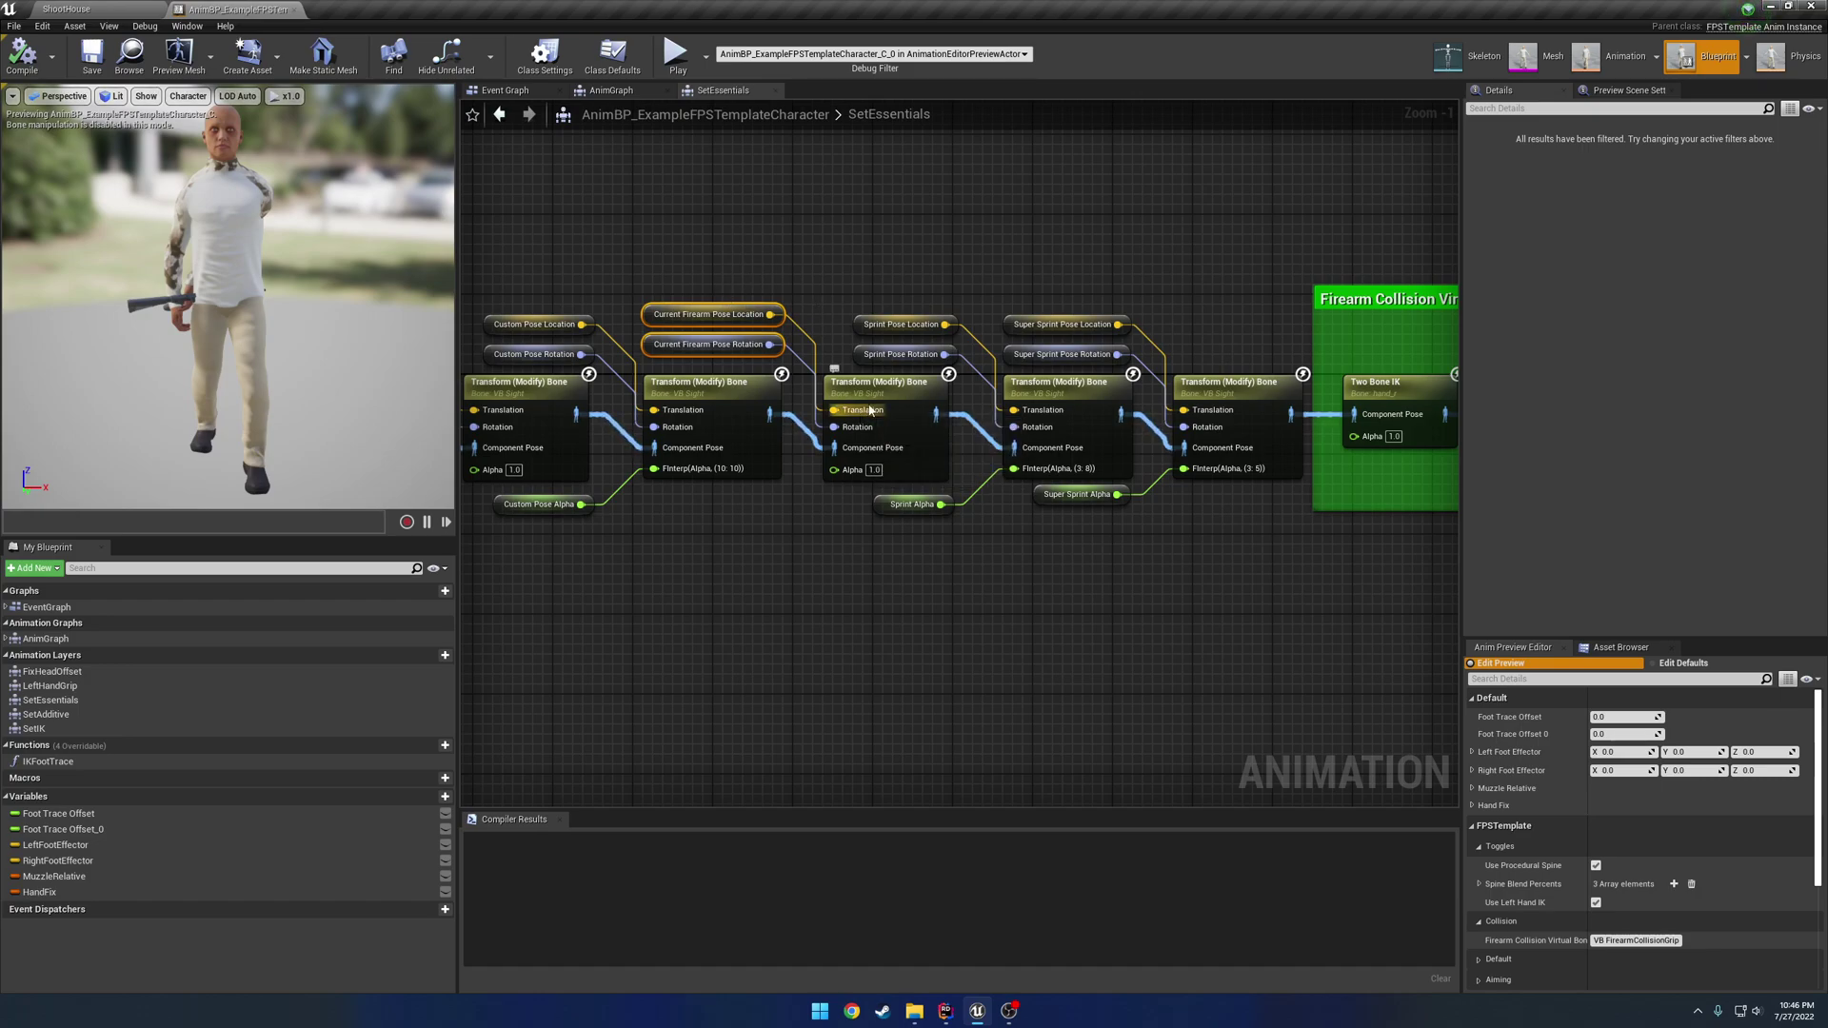
- Select the Sprint Pose nodes and the Super Sprint Pose nodes with their Transform (Modify) Bone nodes to examine them
click(834, 372)
right_drag(834, 368, 560, 364)
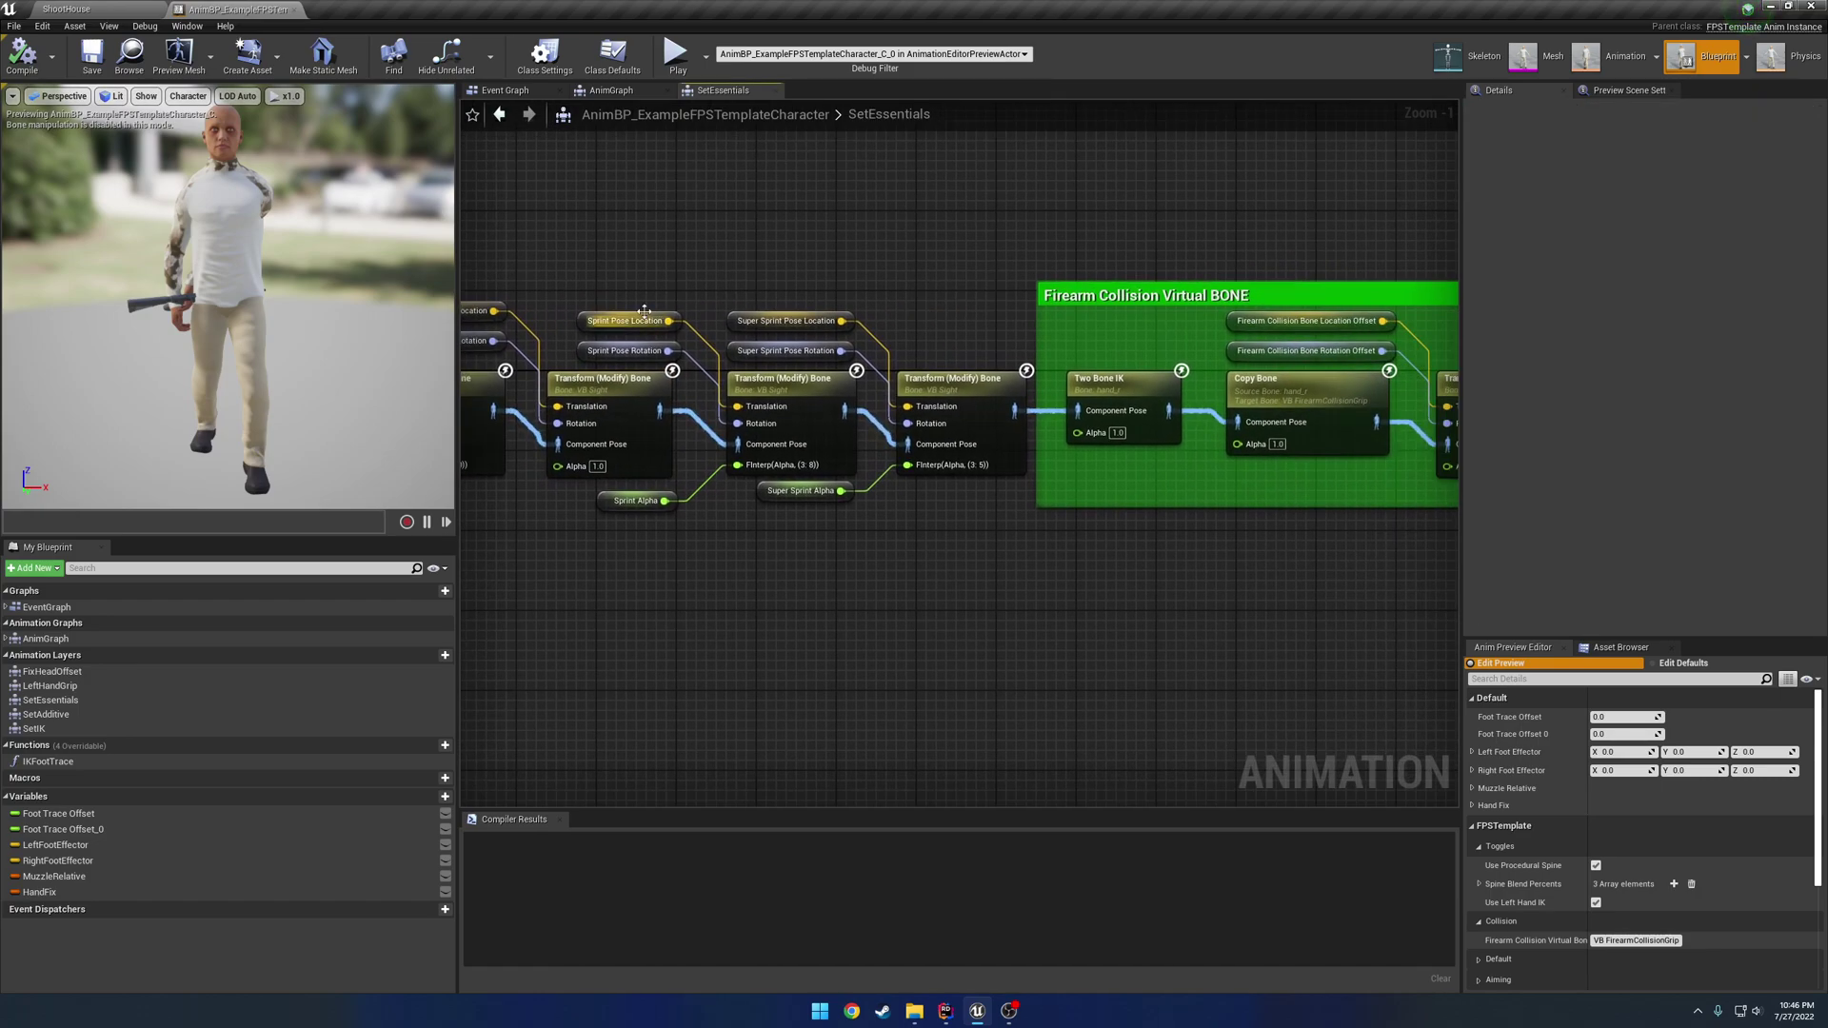
drag(620, 285, 672, 364)
drag(762, 288, 952, 523)
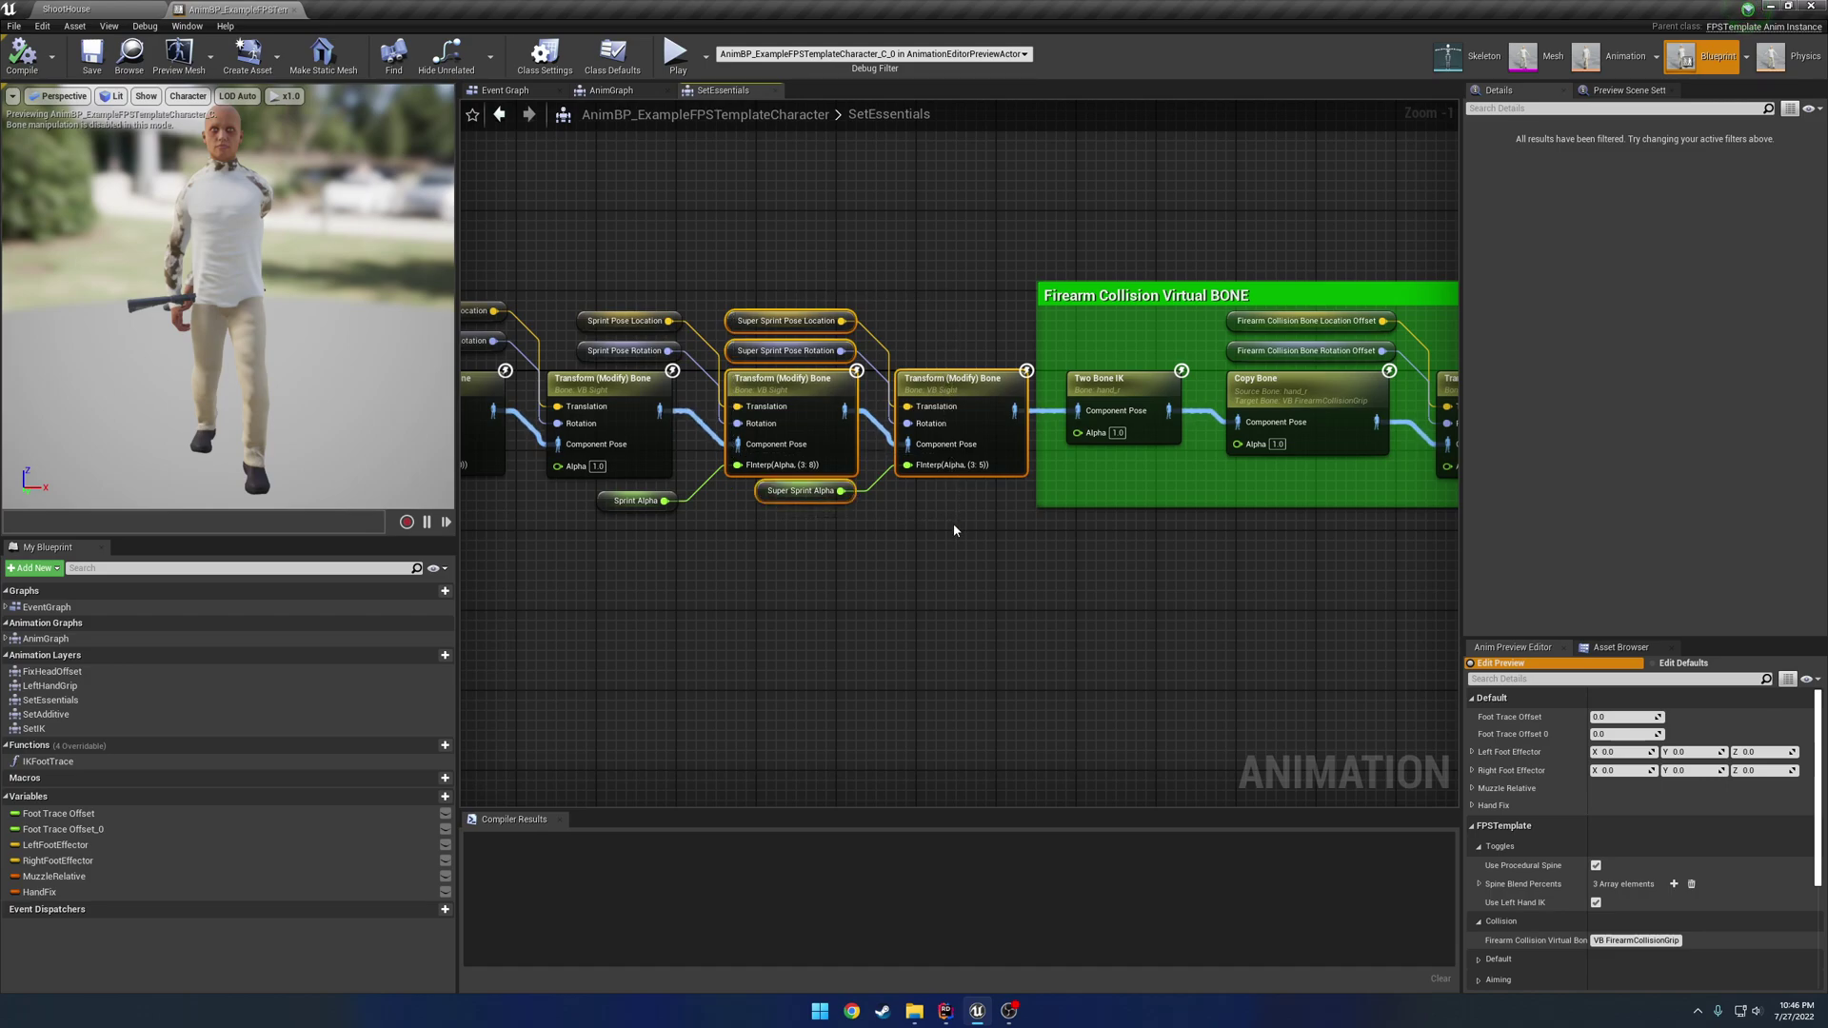
click(951, 521)
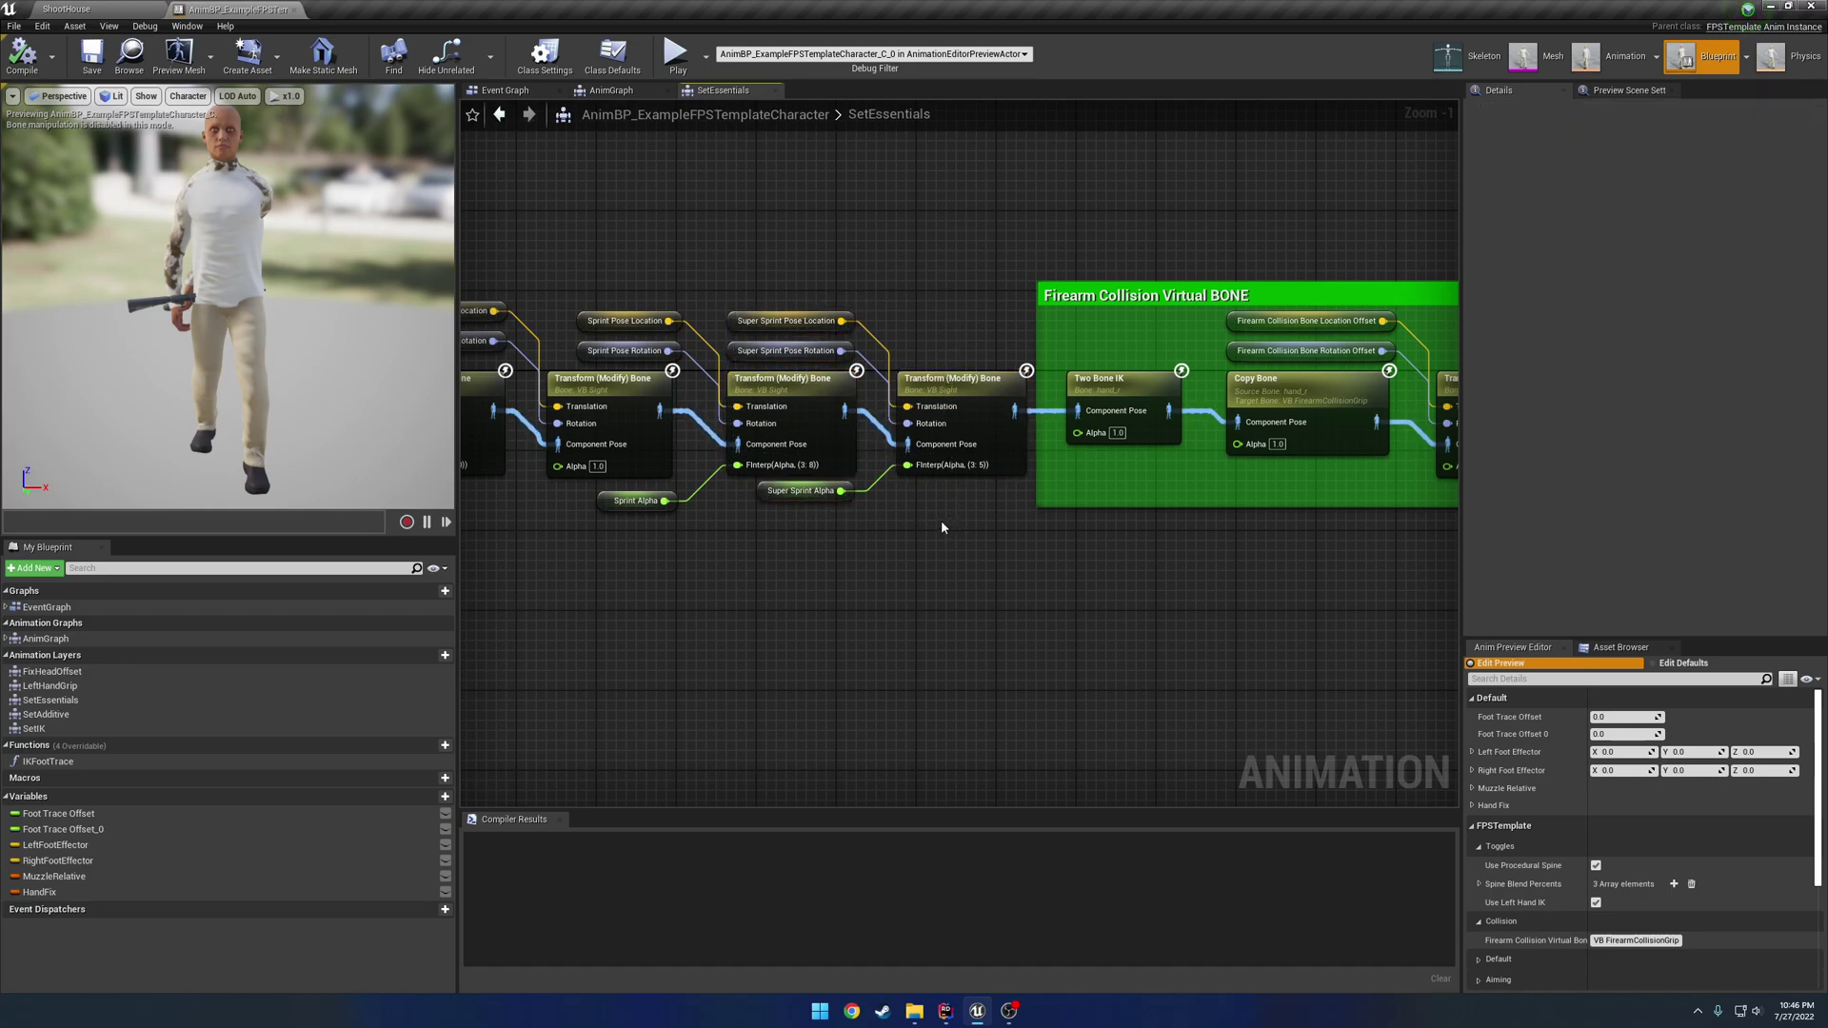
- Select the Sight Location, Sight Rotation and Aiming Alpha nodes with their Transform (Modify) Bone node
right_drag(948, 533, 713, 538)
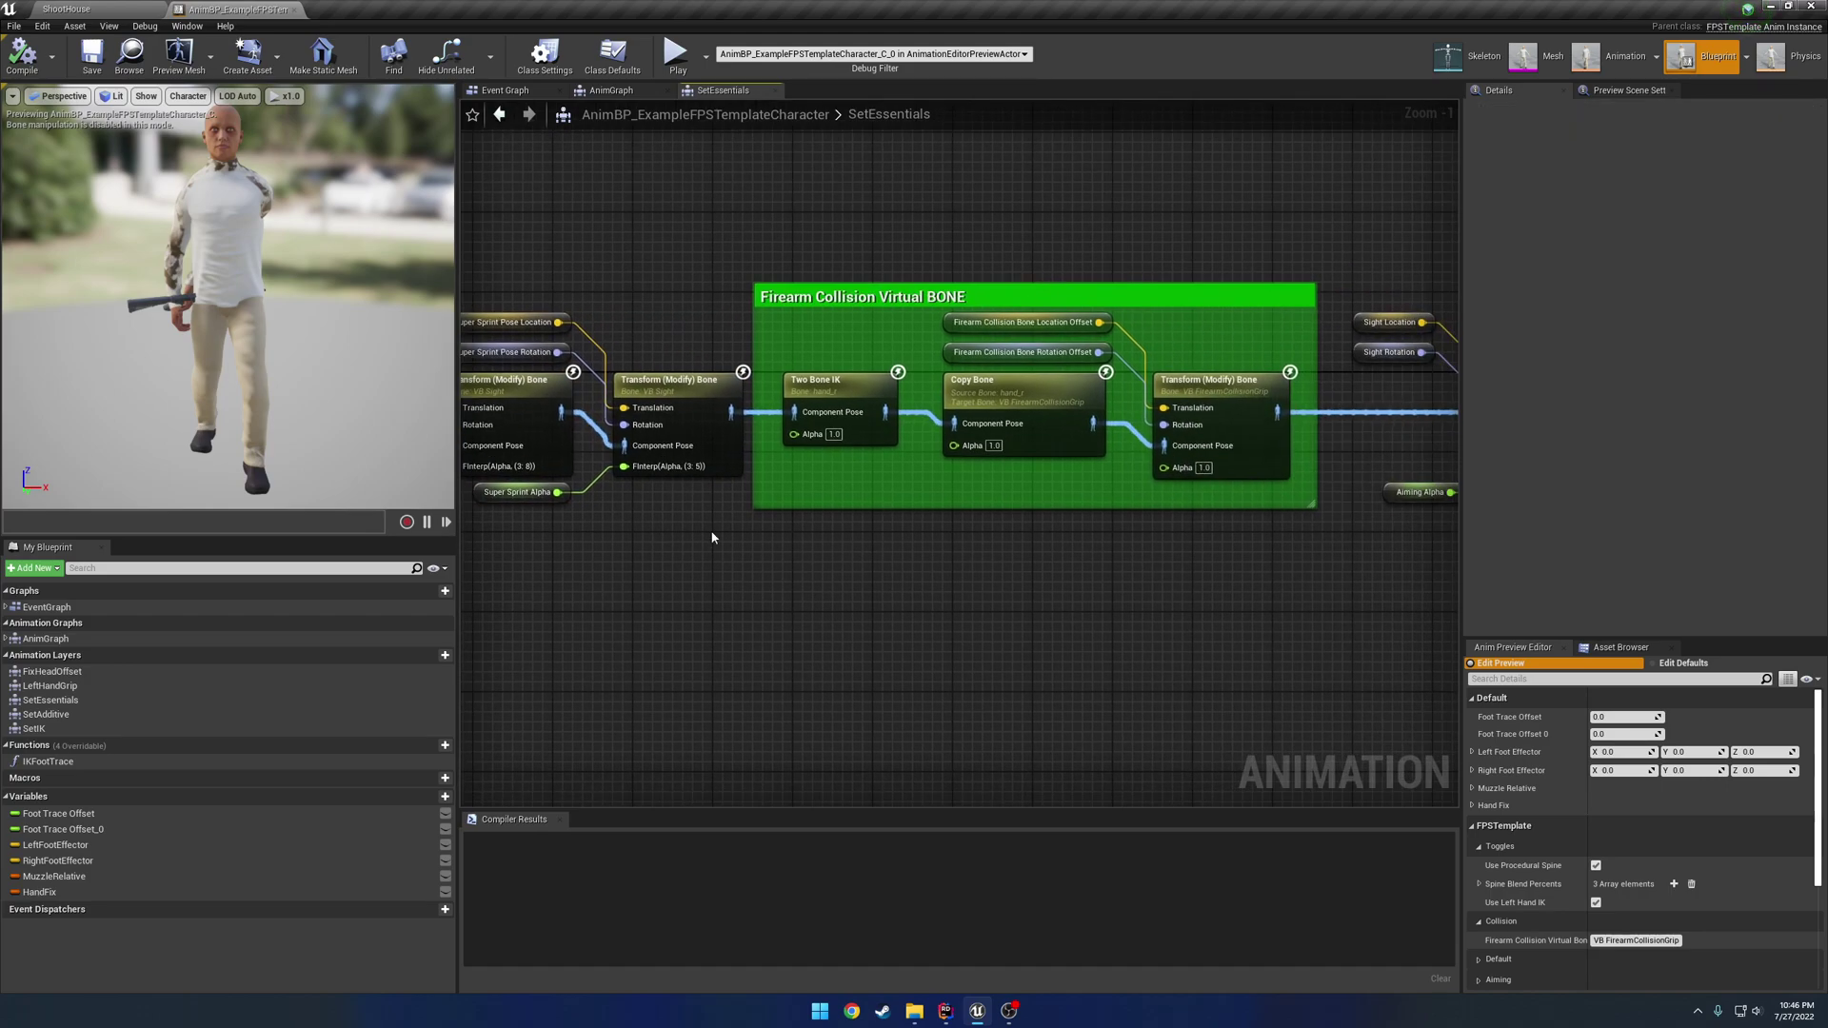
right_drag(898, 536, 753, 523)
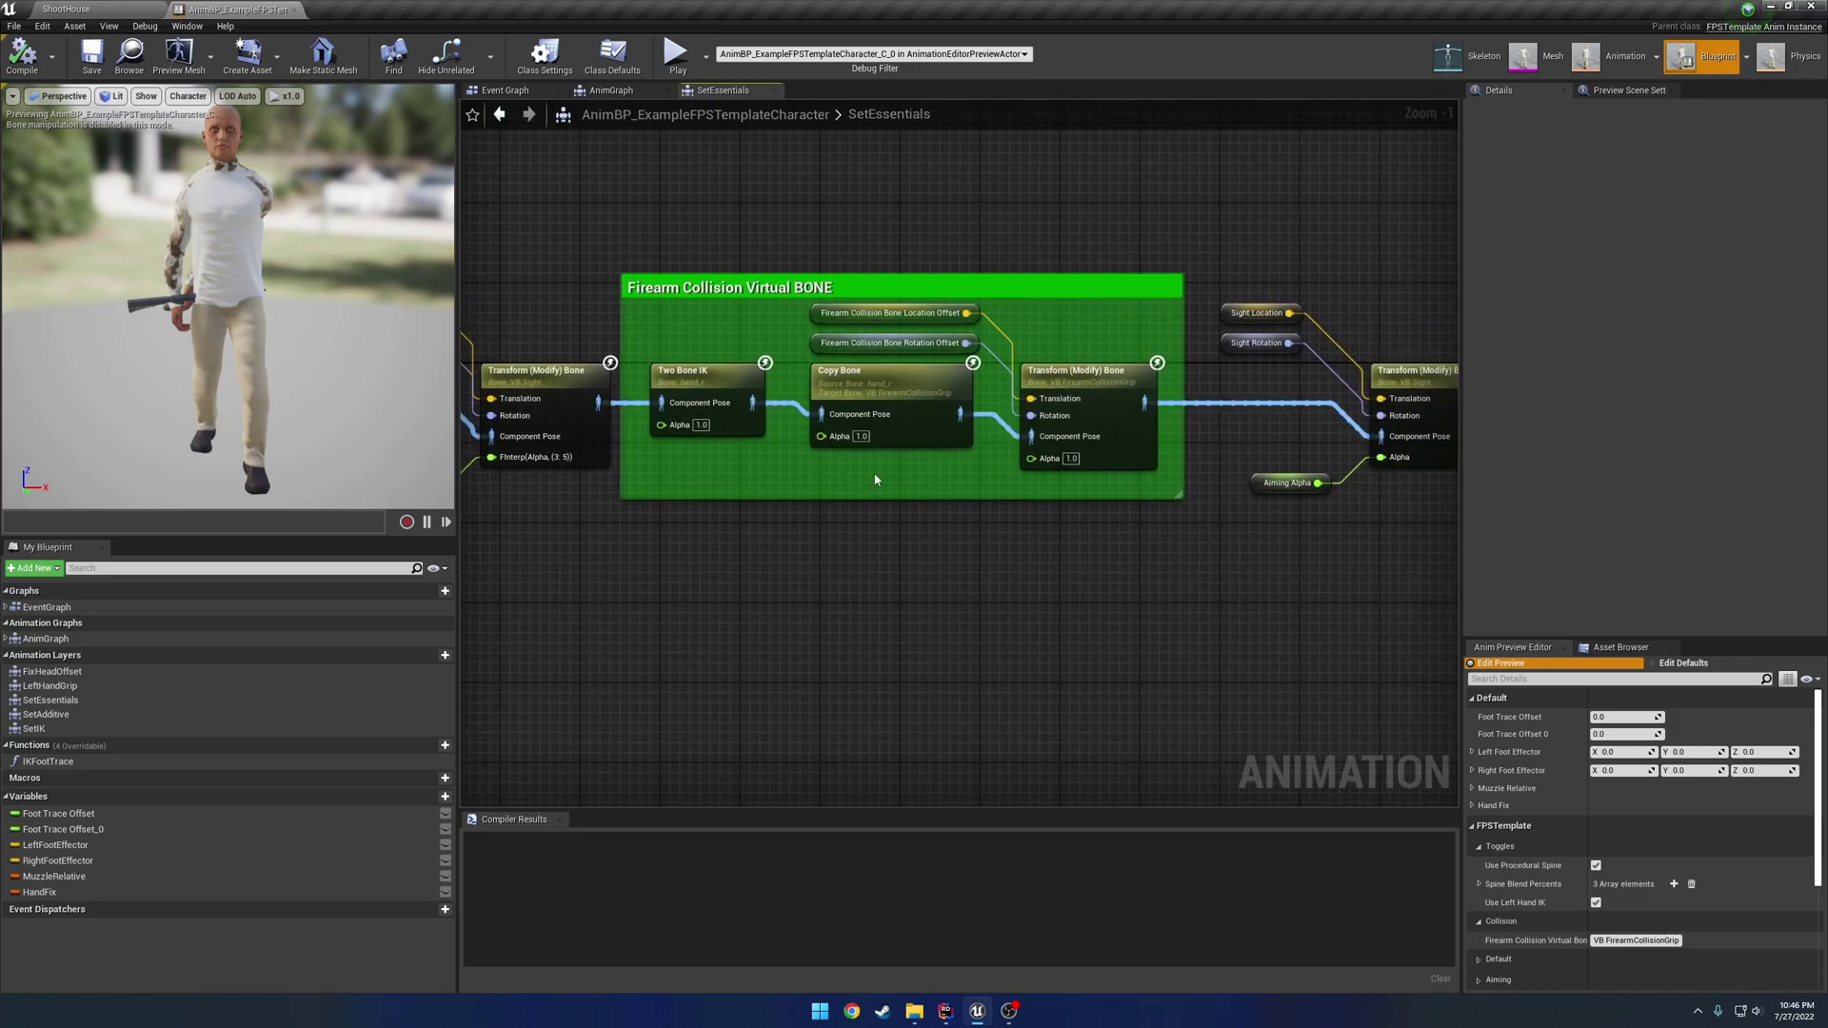
right_drag(1124, 447, 1038, 448)
drag(1162, 278, 1331, 546)
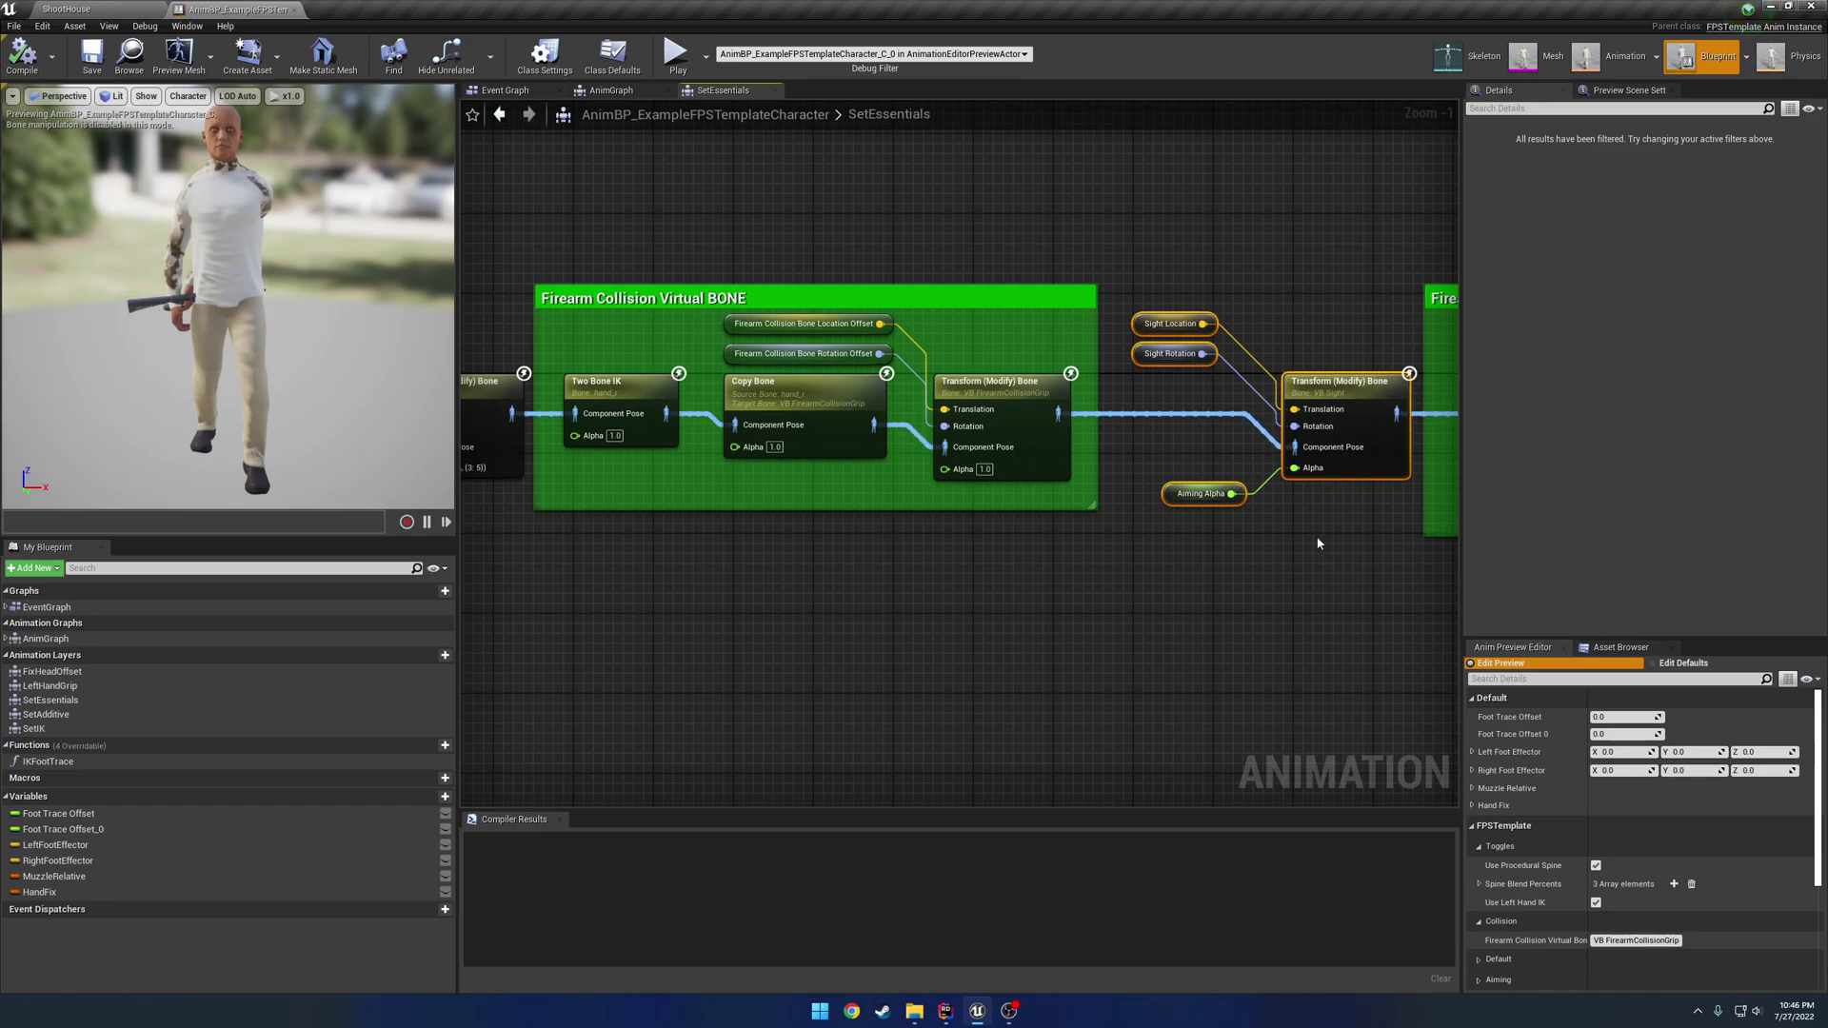
- Select the whole Firearm Collision Virtual BONE group to examine it, and clear the selection
right_drag(1158, 541, 1198, 541)
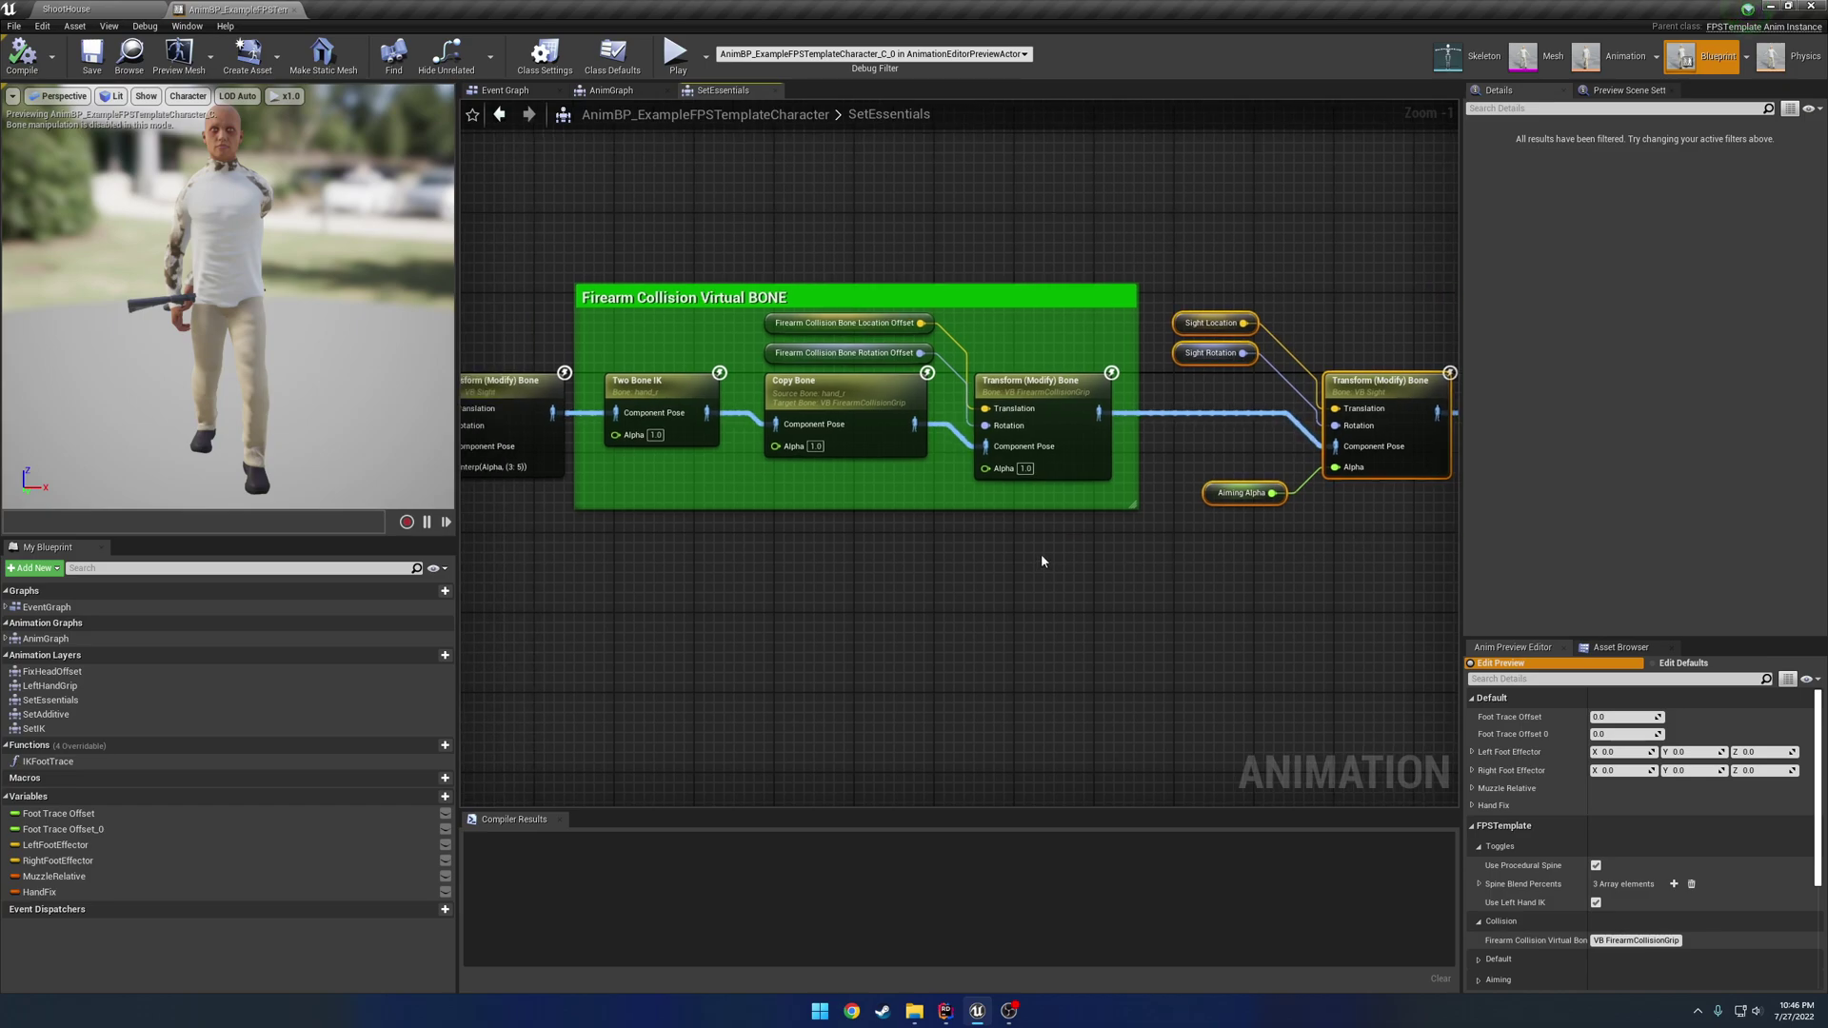
drag(1041, 553, 610, 263)
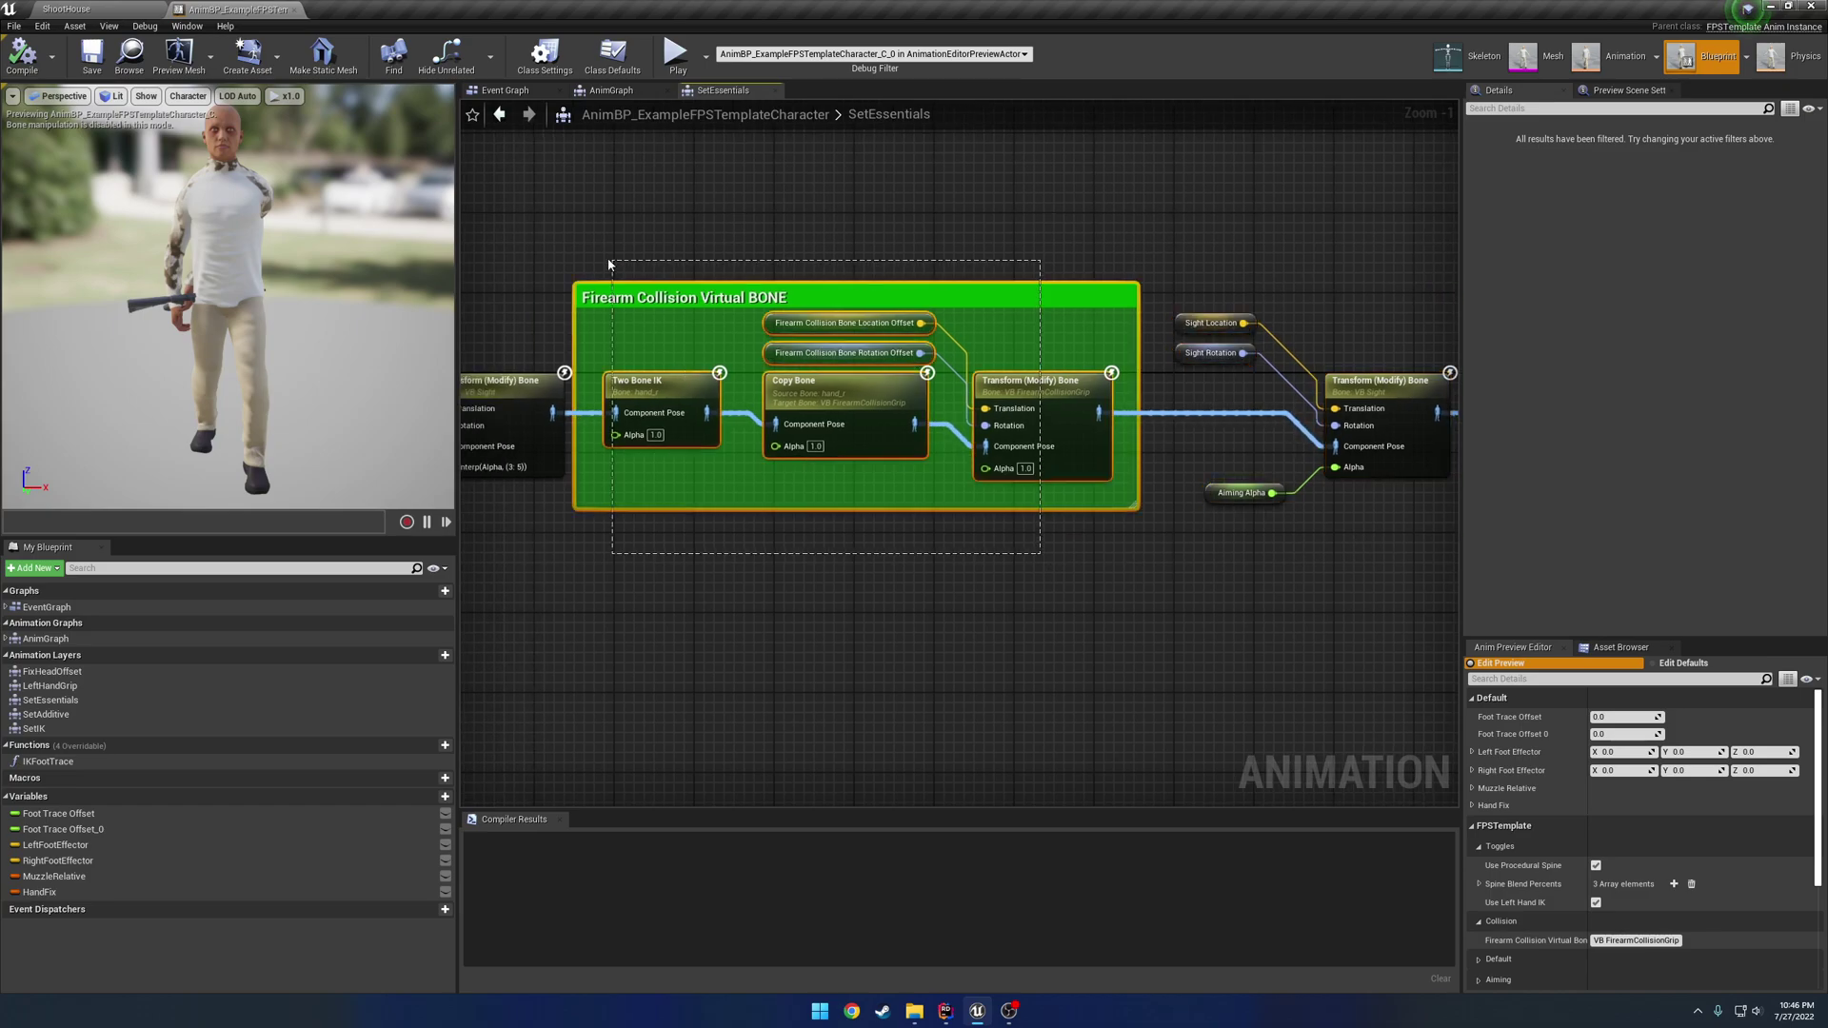
click(663, 248)
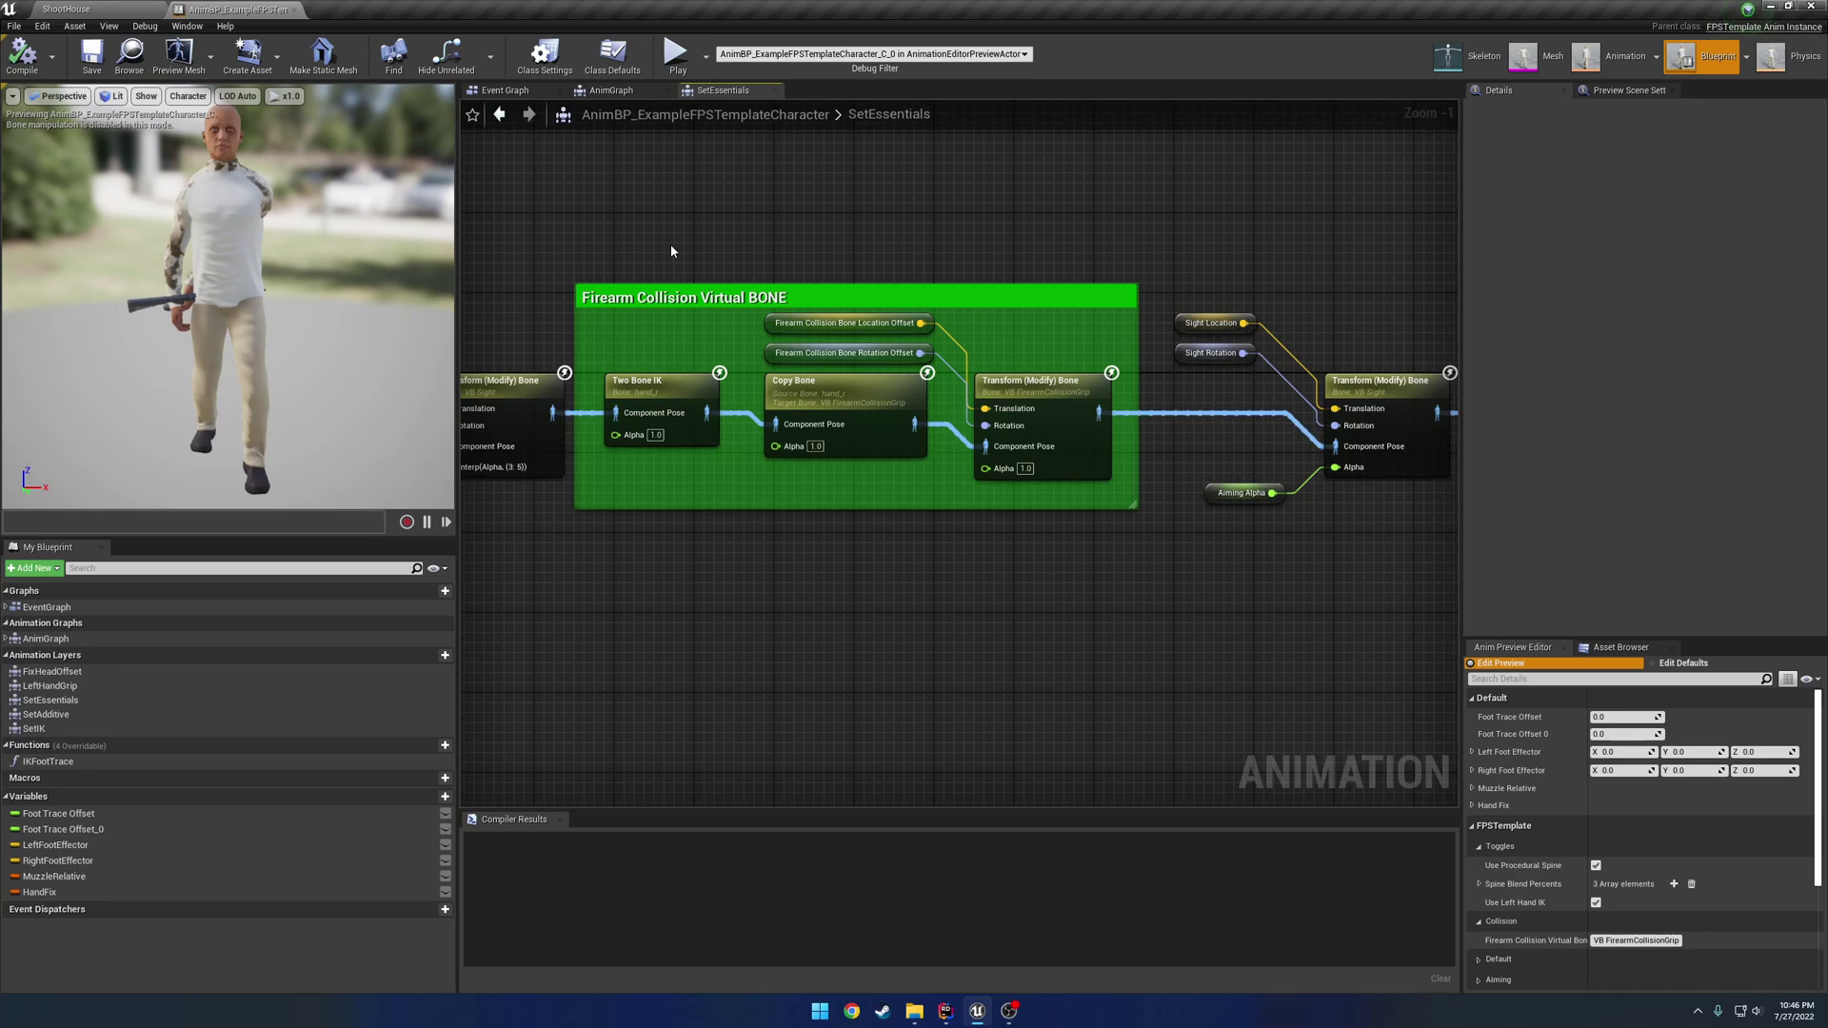
- Inspect the settings of the Two Bone IK, Copy Bone and Transform (Modify) Bone nodes in the Firearm Collision Virtual BONE group
click(691, 398)
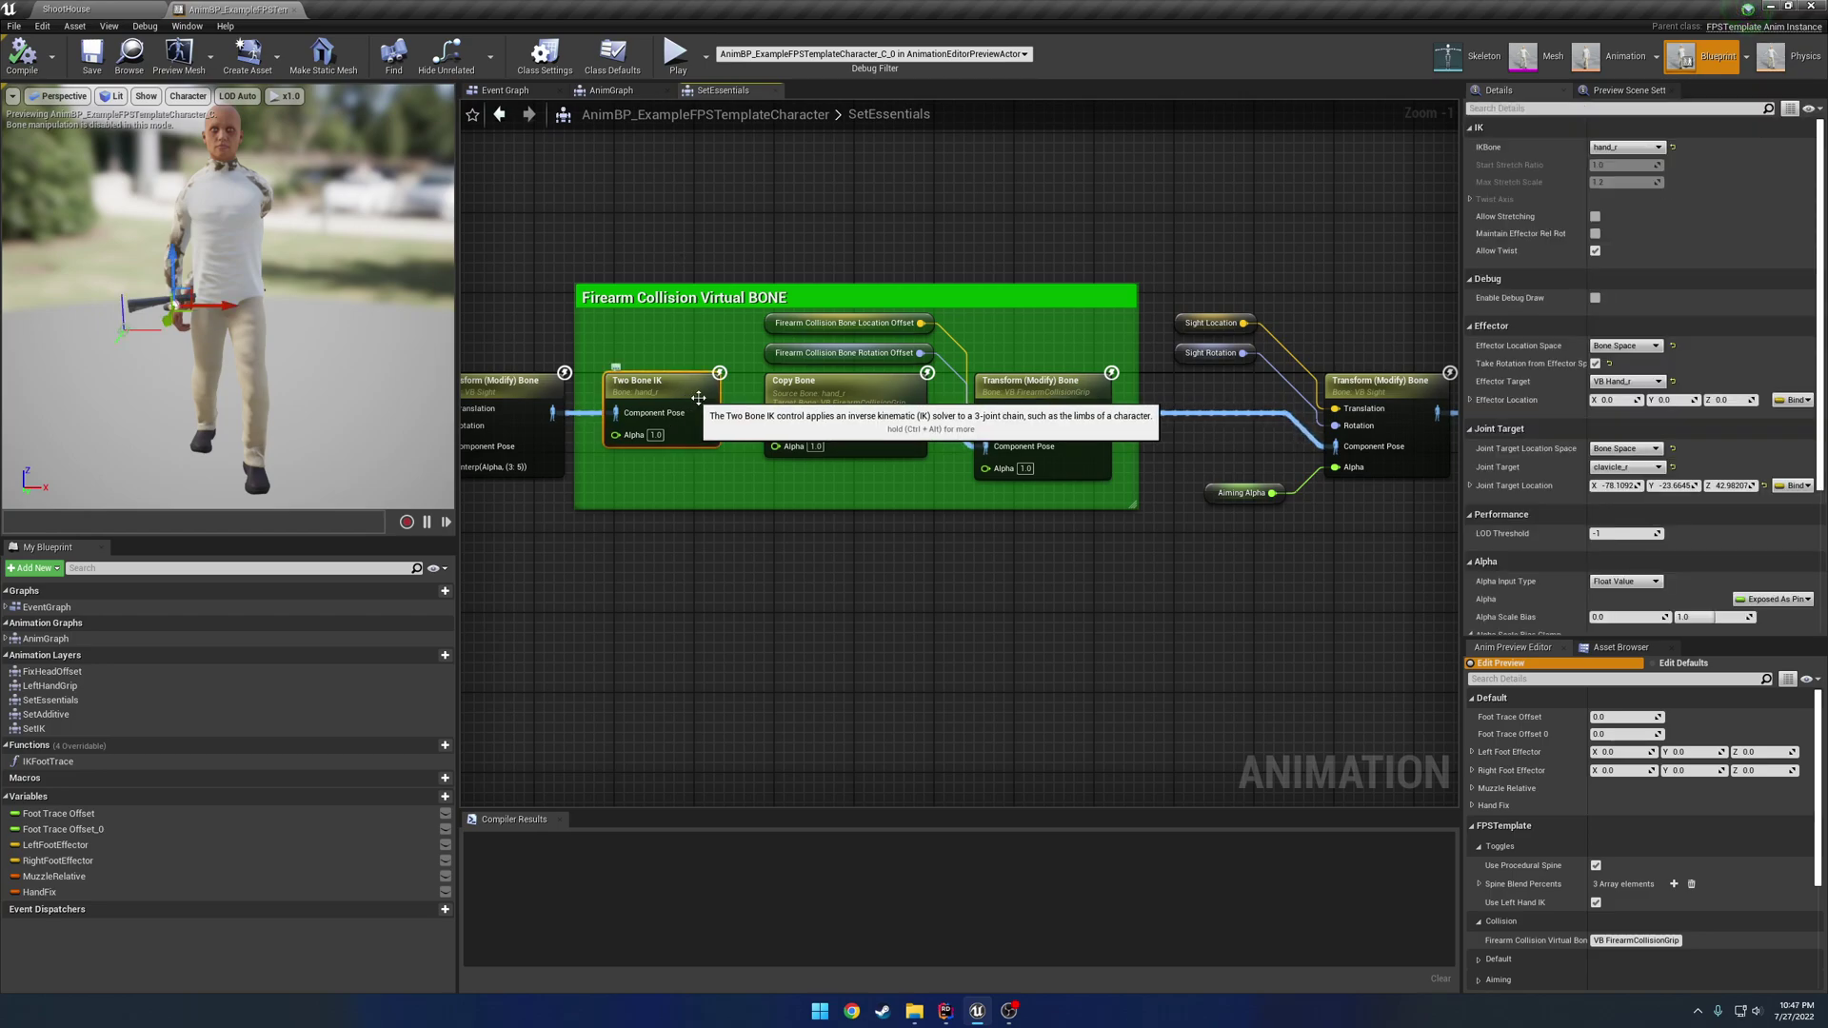
click(867, 398)
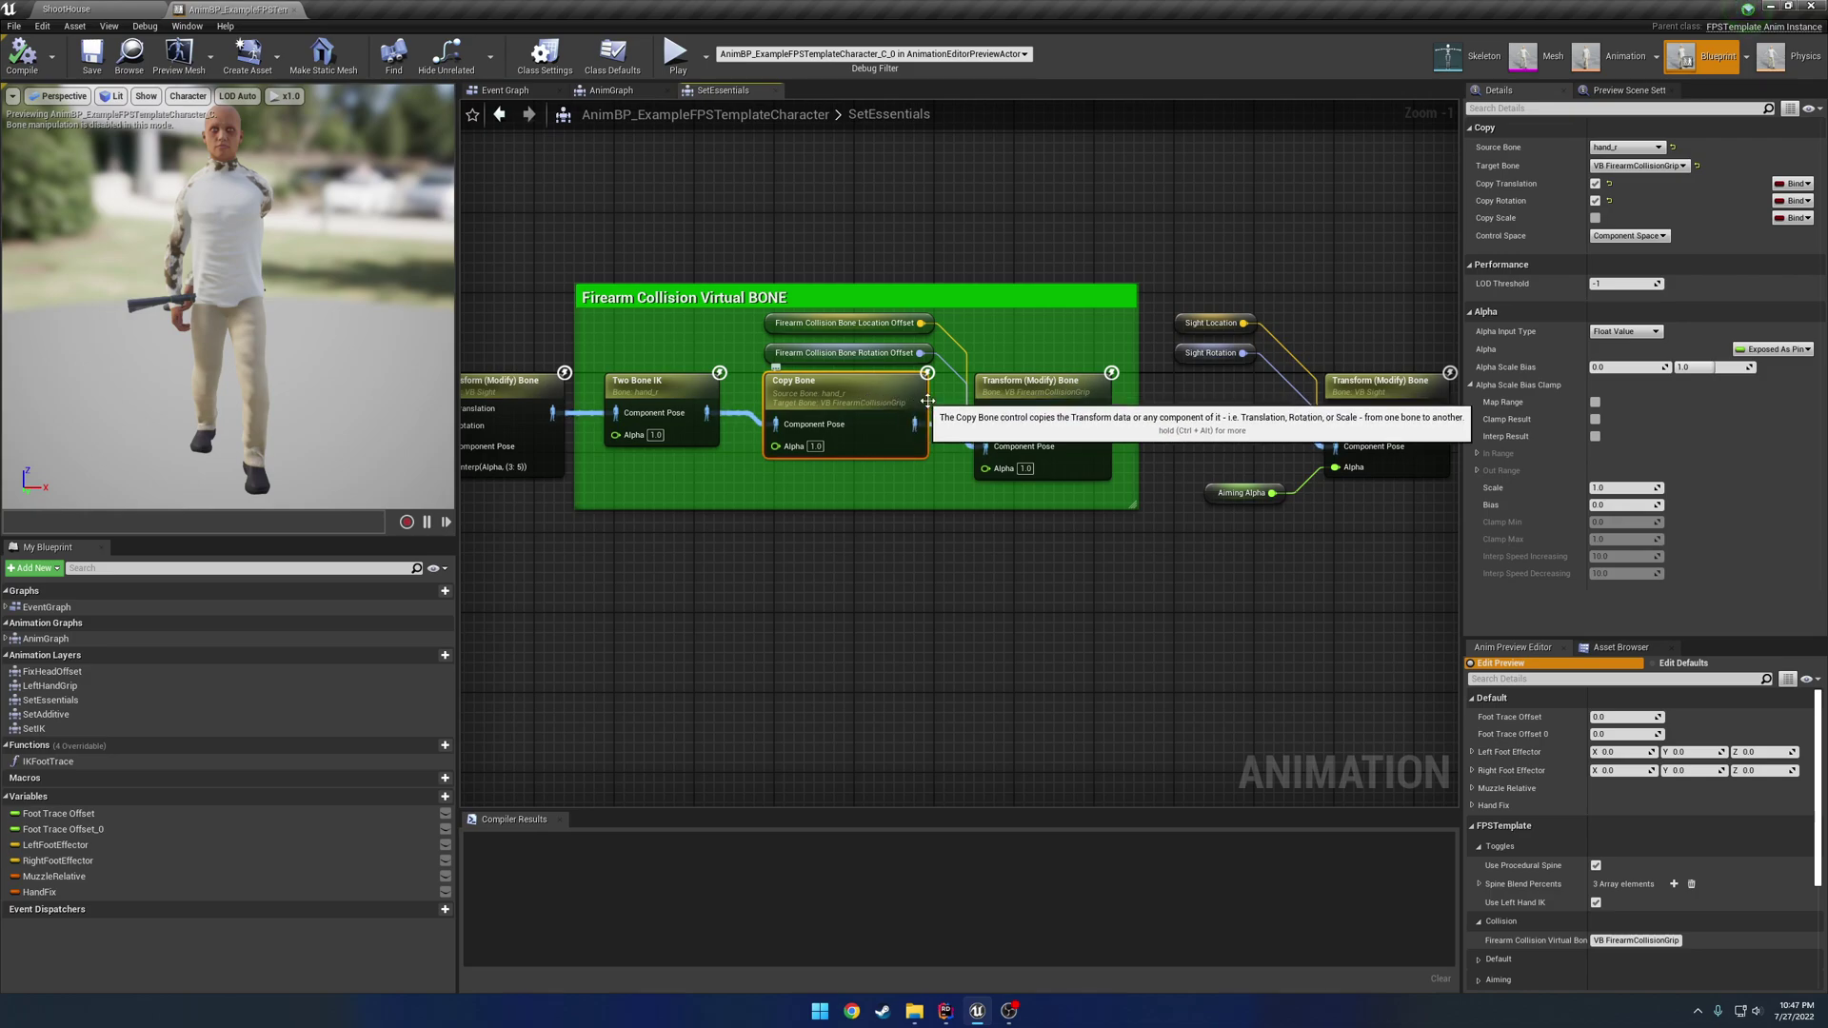
click(1024, 396)
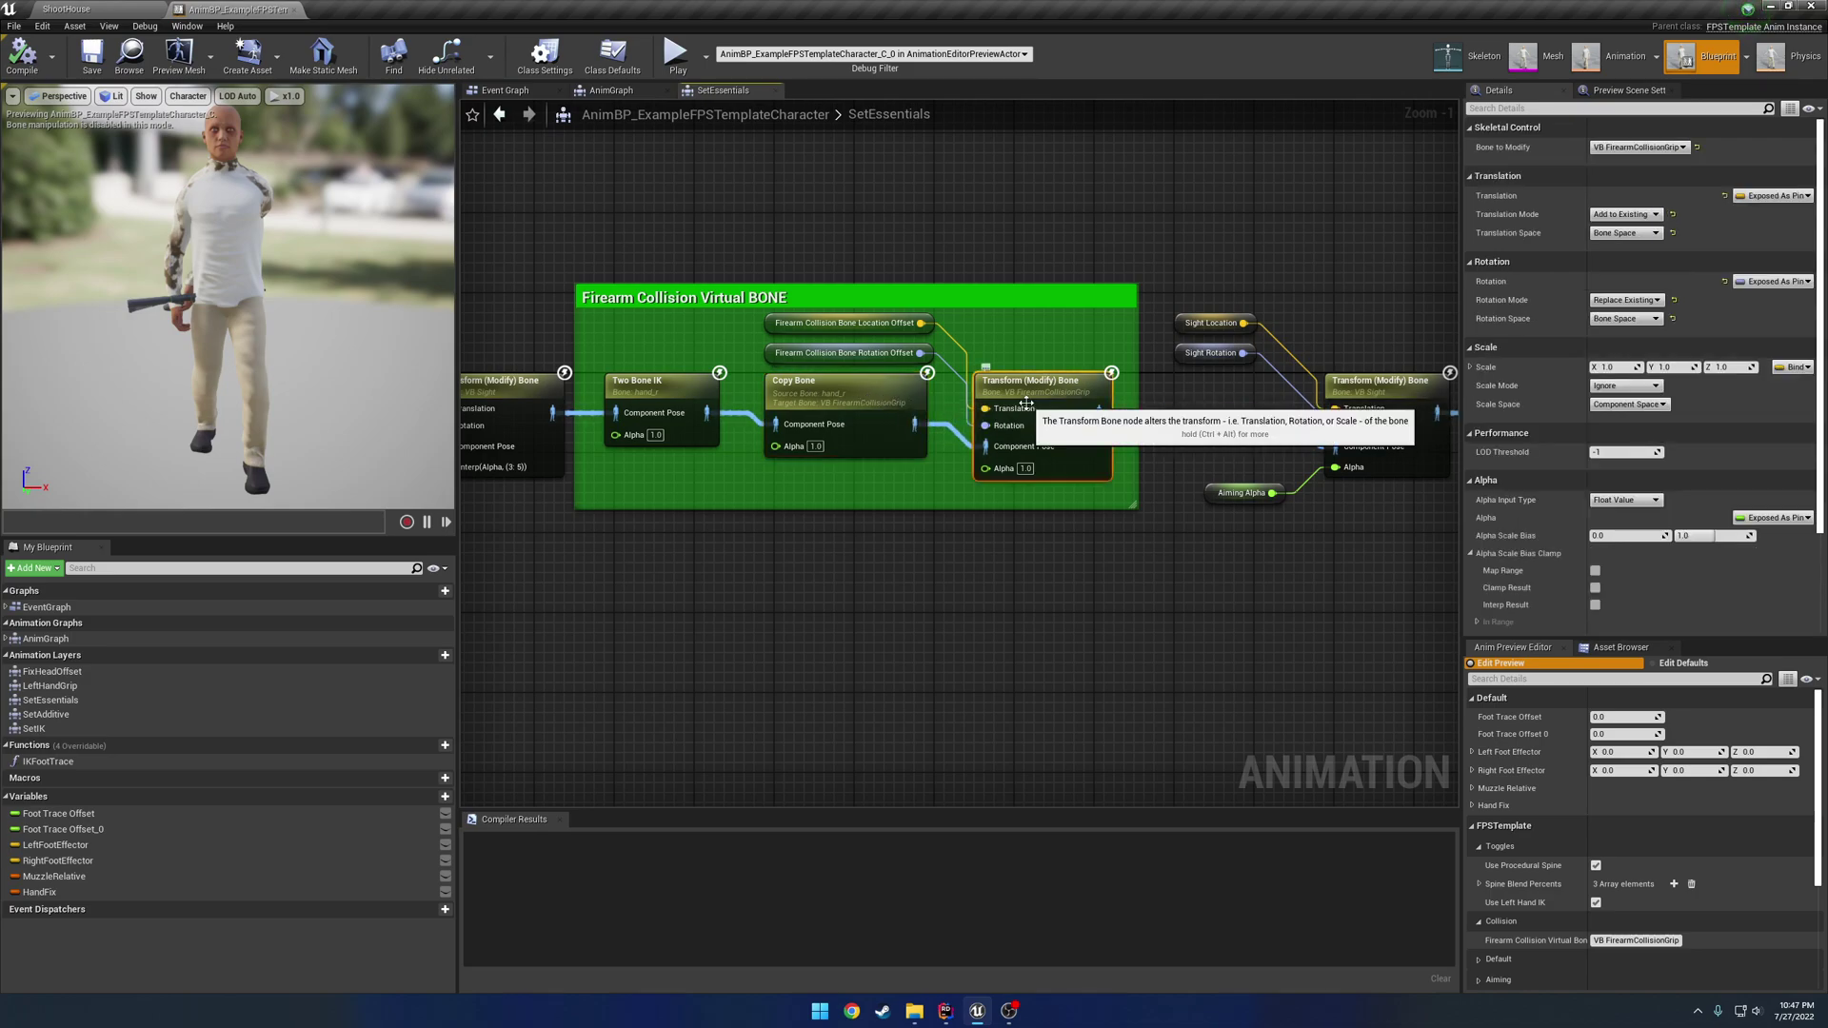
click(974, 251)
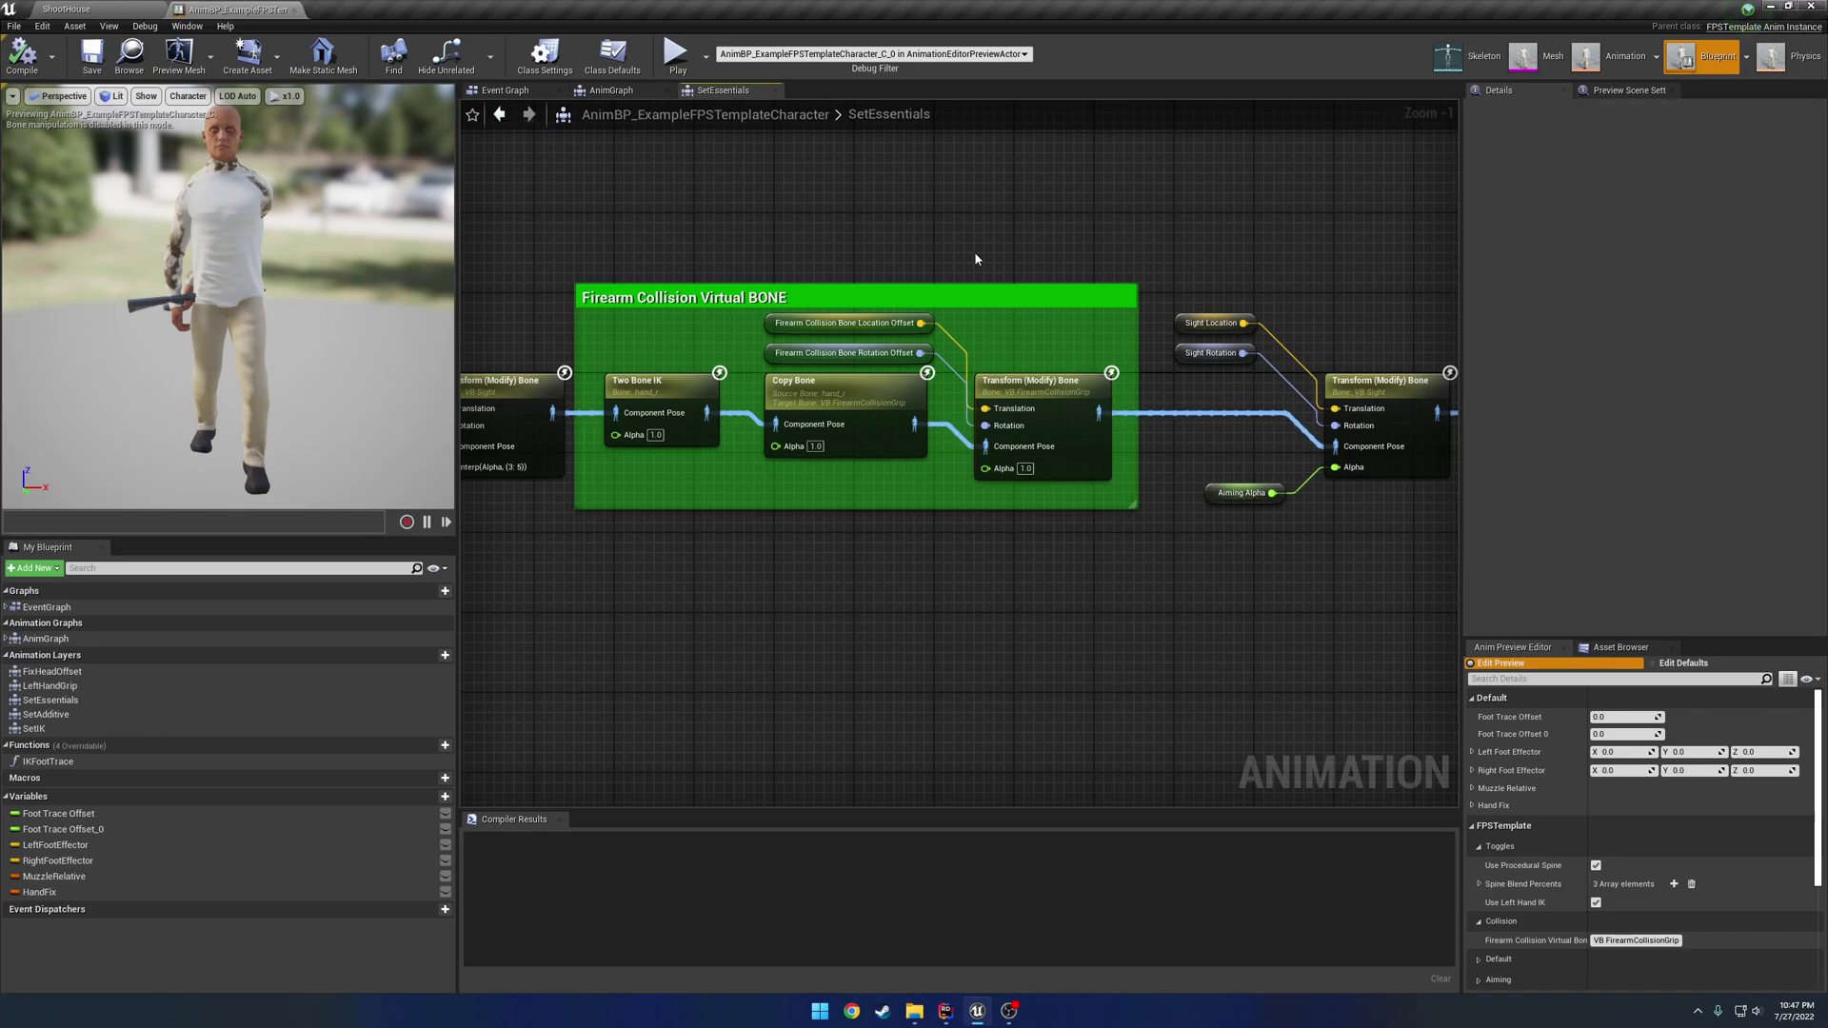
- Examine where the sight and Aiming Alpha nodes sit between the Firearm Collision Virtual BONE and Firearm Collision Pose groups
right_drag(974, 371, 503, 365)
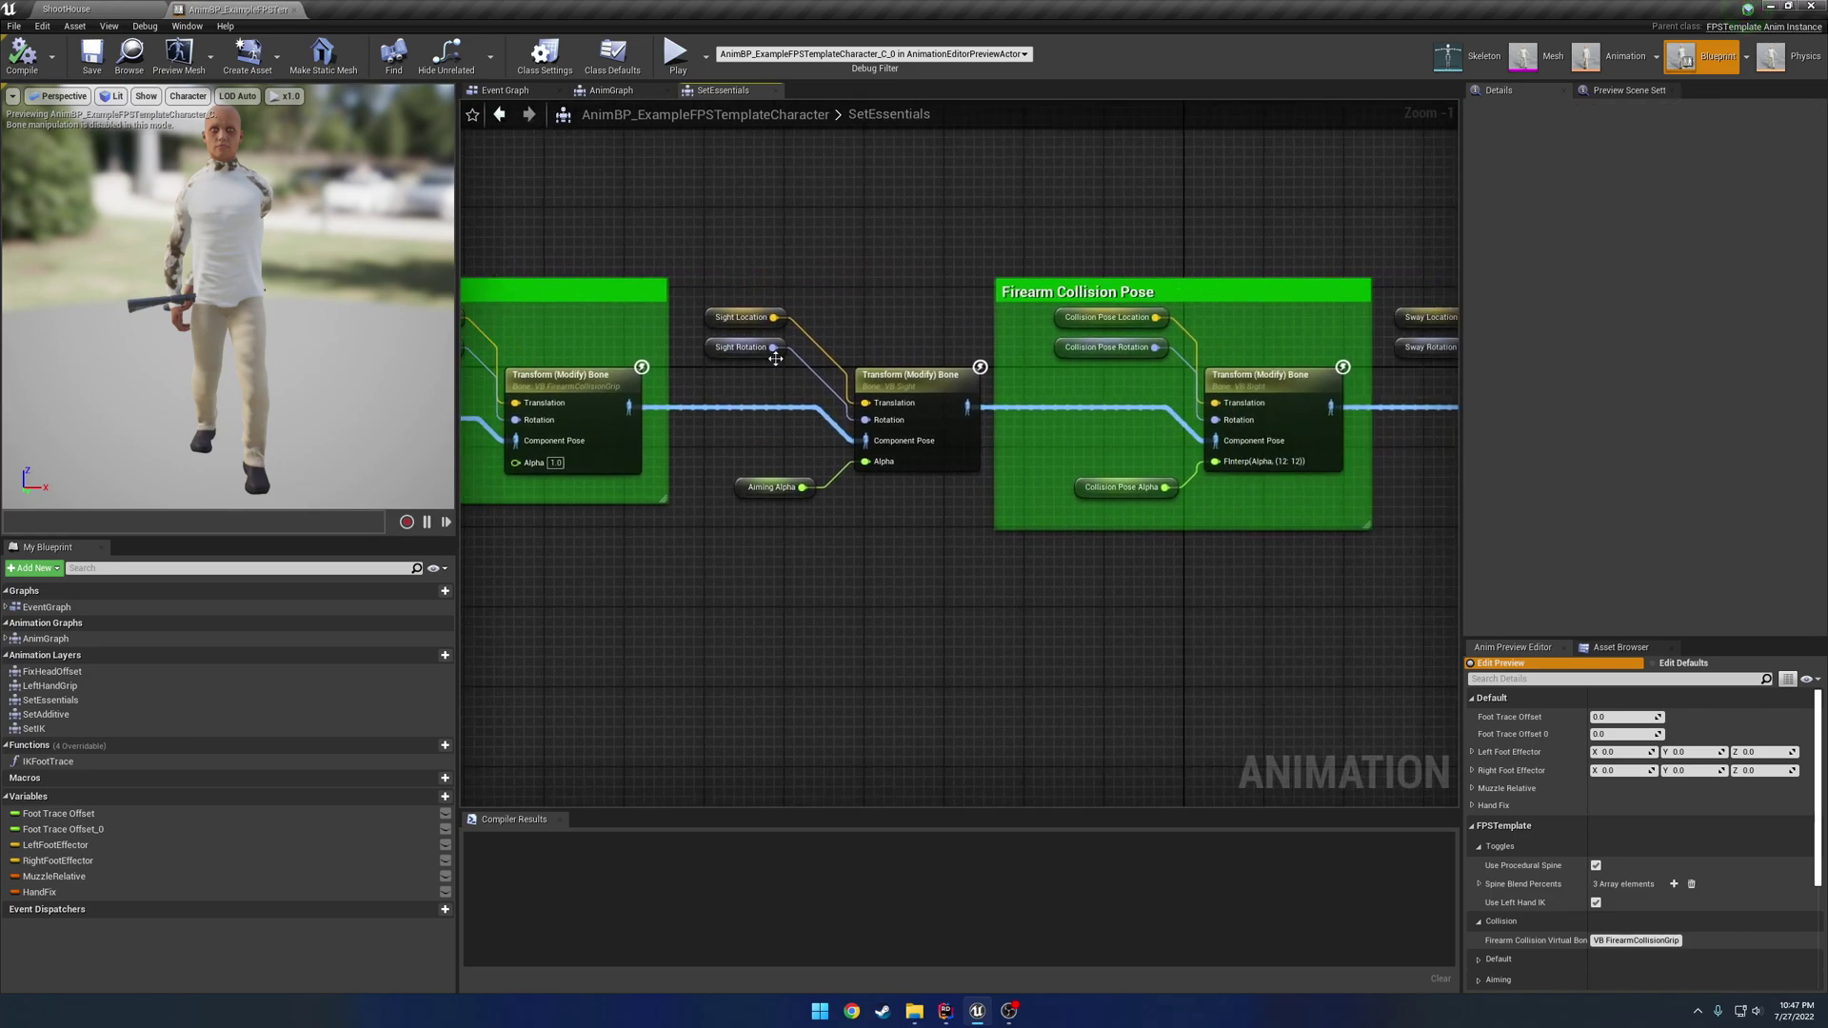
drag(706, 282, 900, 547)
right_drag(899, 547, 1278, 591)
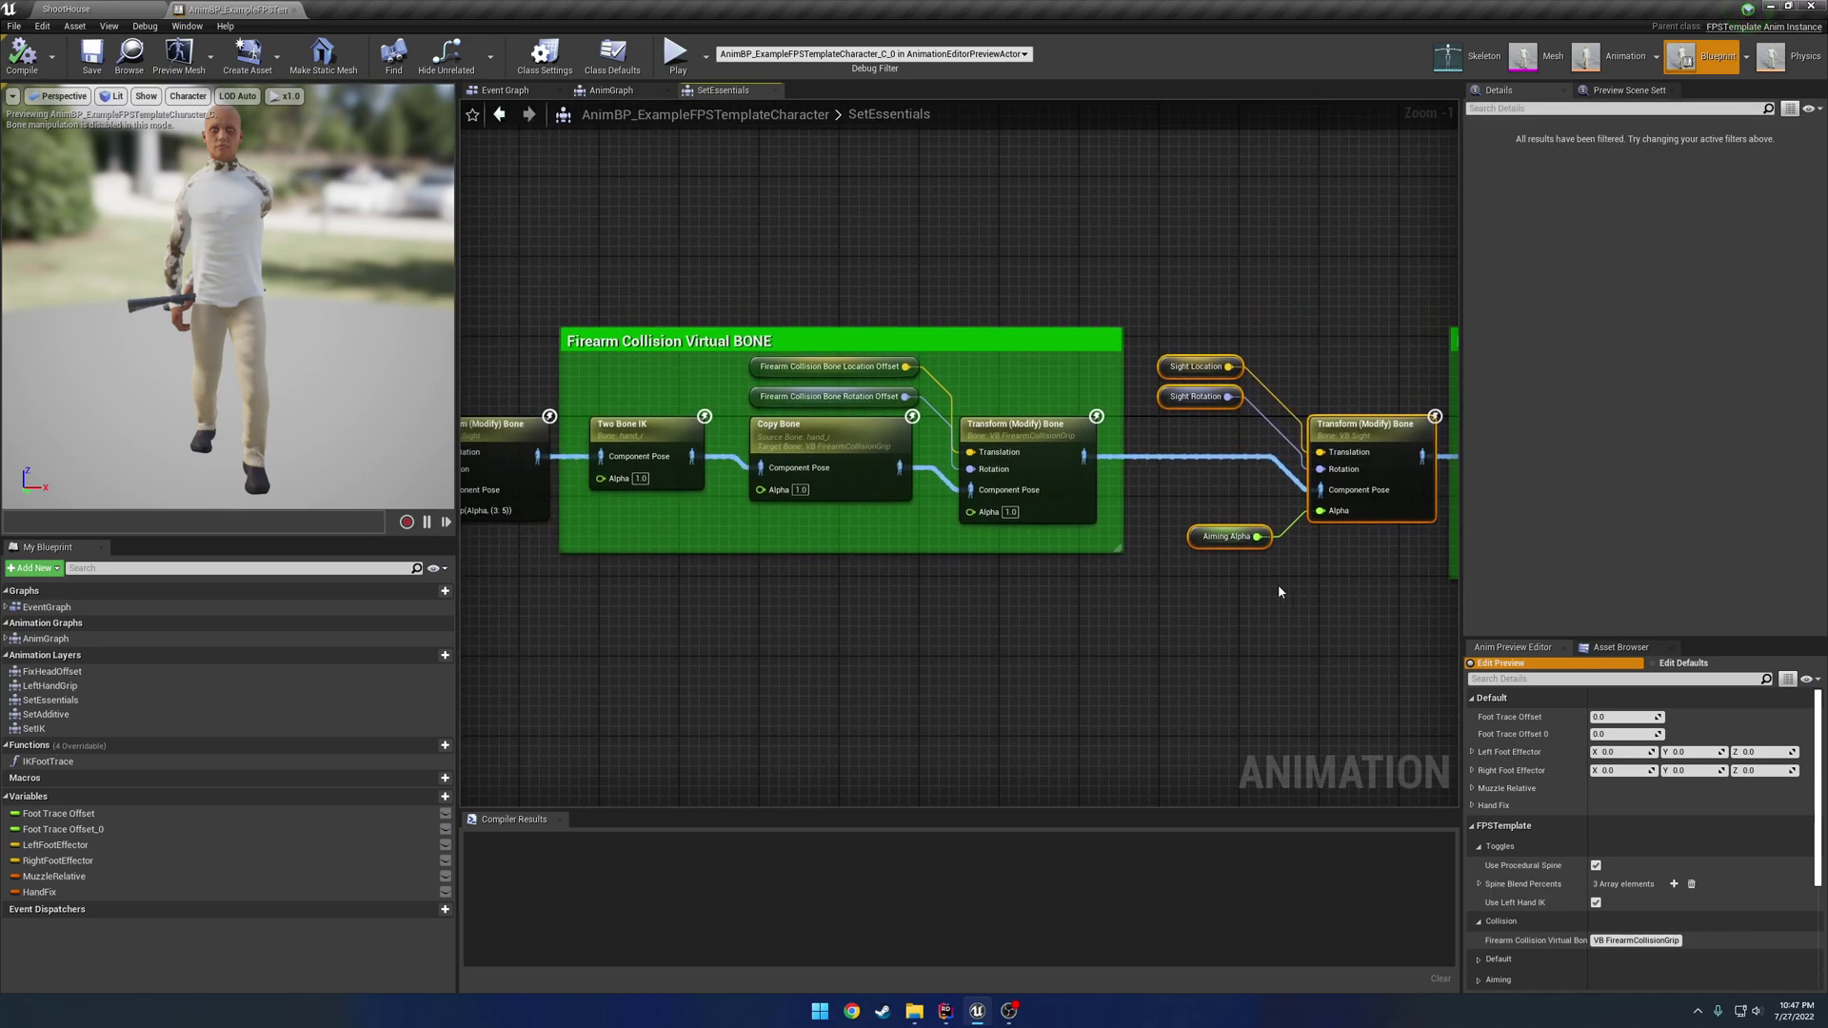
right_drag(1107, 602, 1007, 600)
drag(1106, 322, 1284, 596)
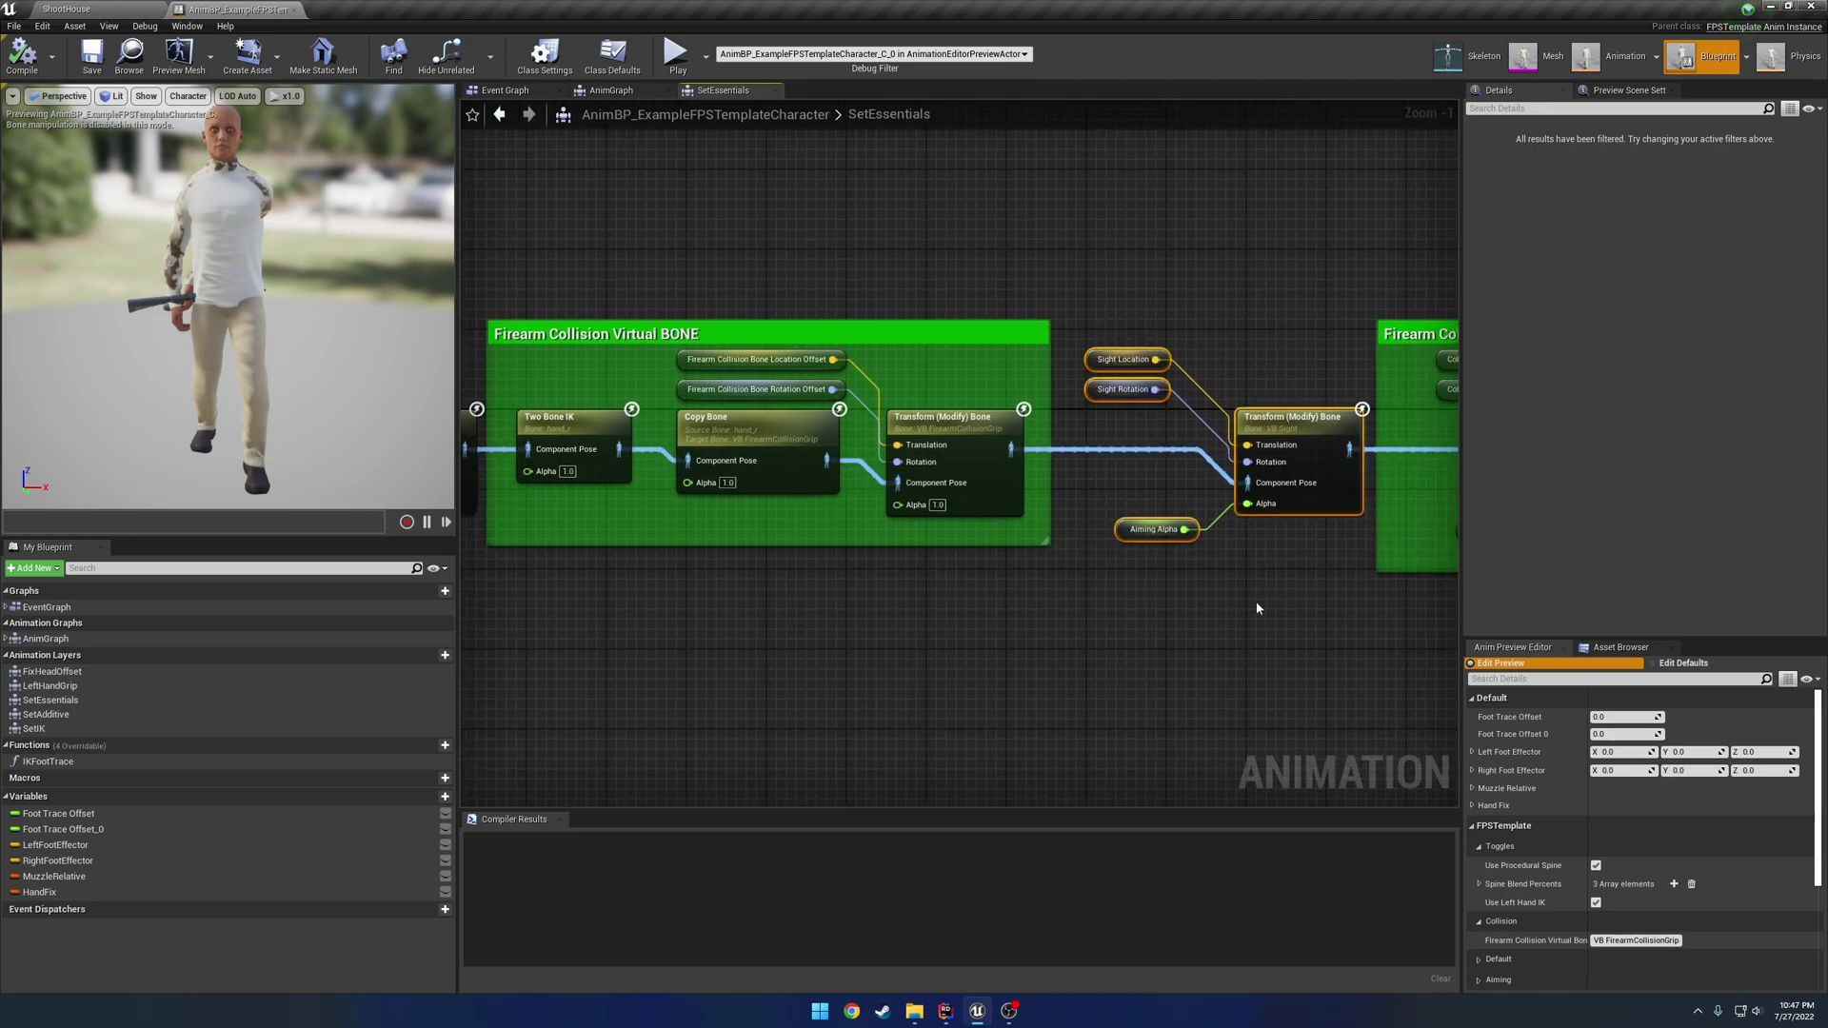
- Select the Firearm Collision Pose group following the sight transform to examine its nodes
right_drag(1254, 606, 1298, 597)
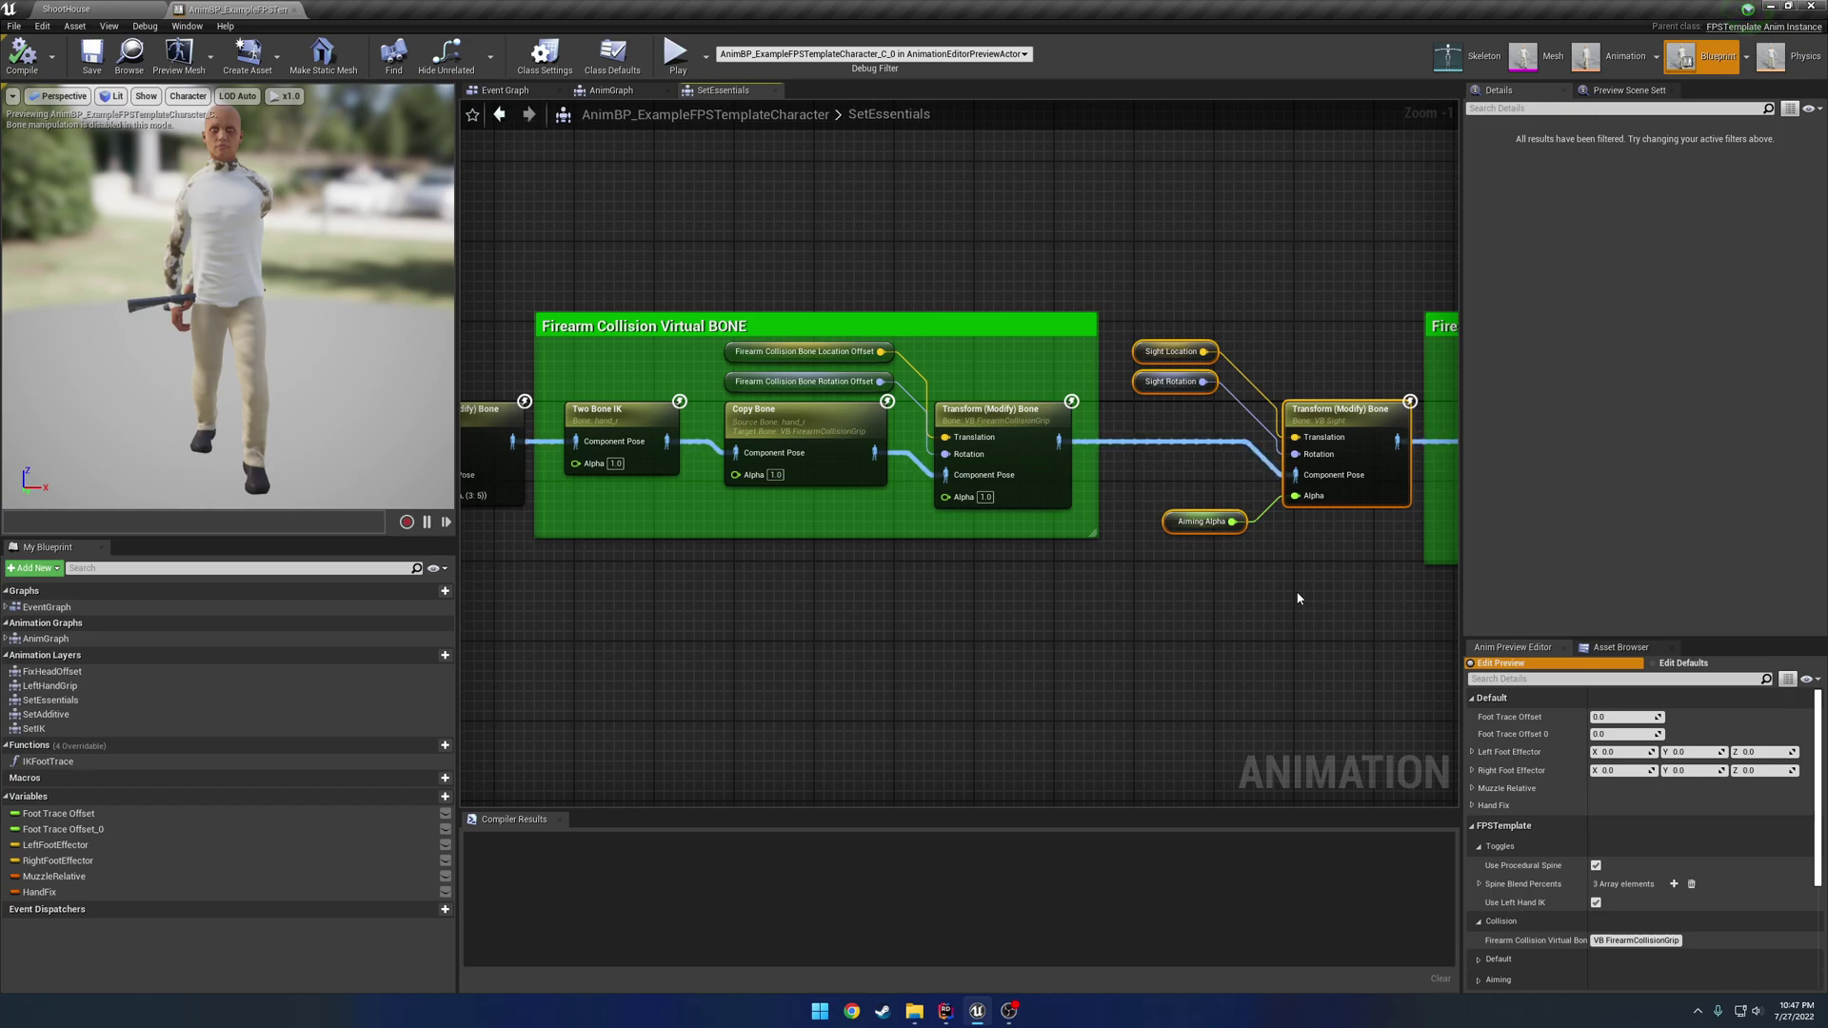
right_drag(1298, 598, 904, 581)
drag(791, 241, 1133, 643)
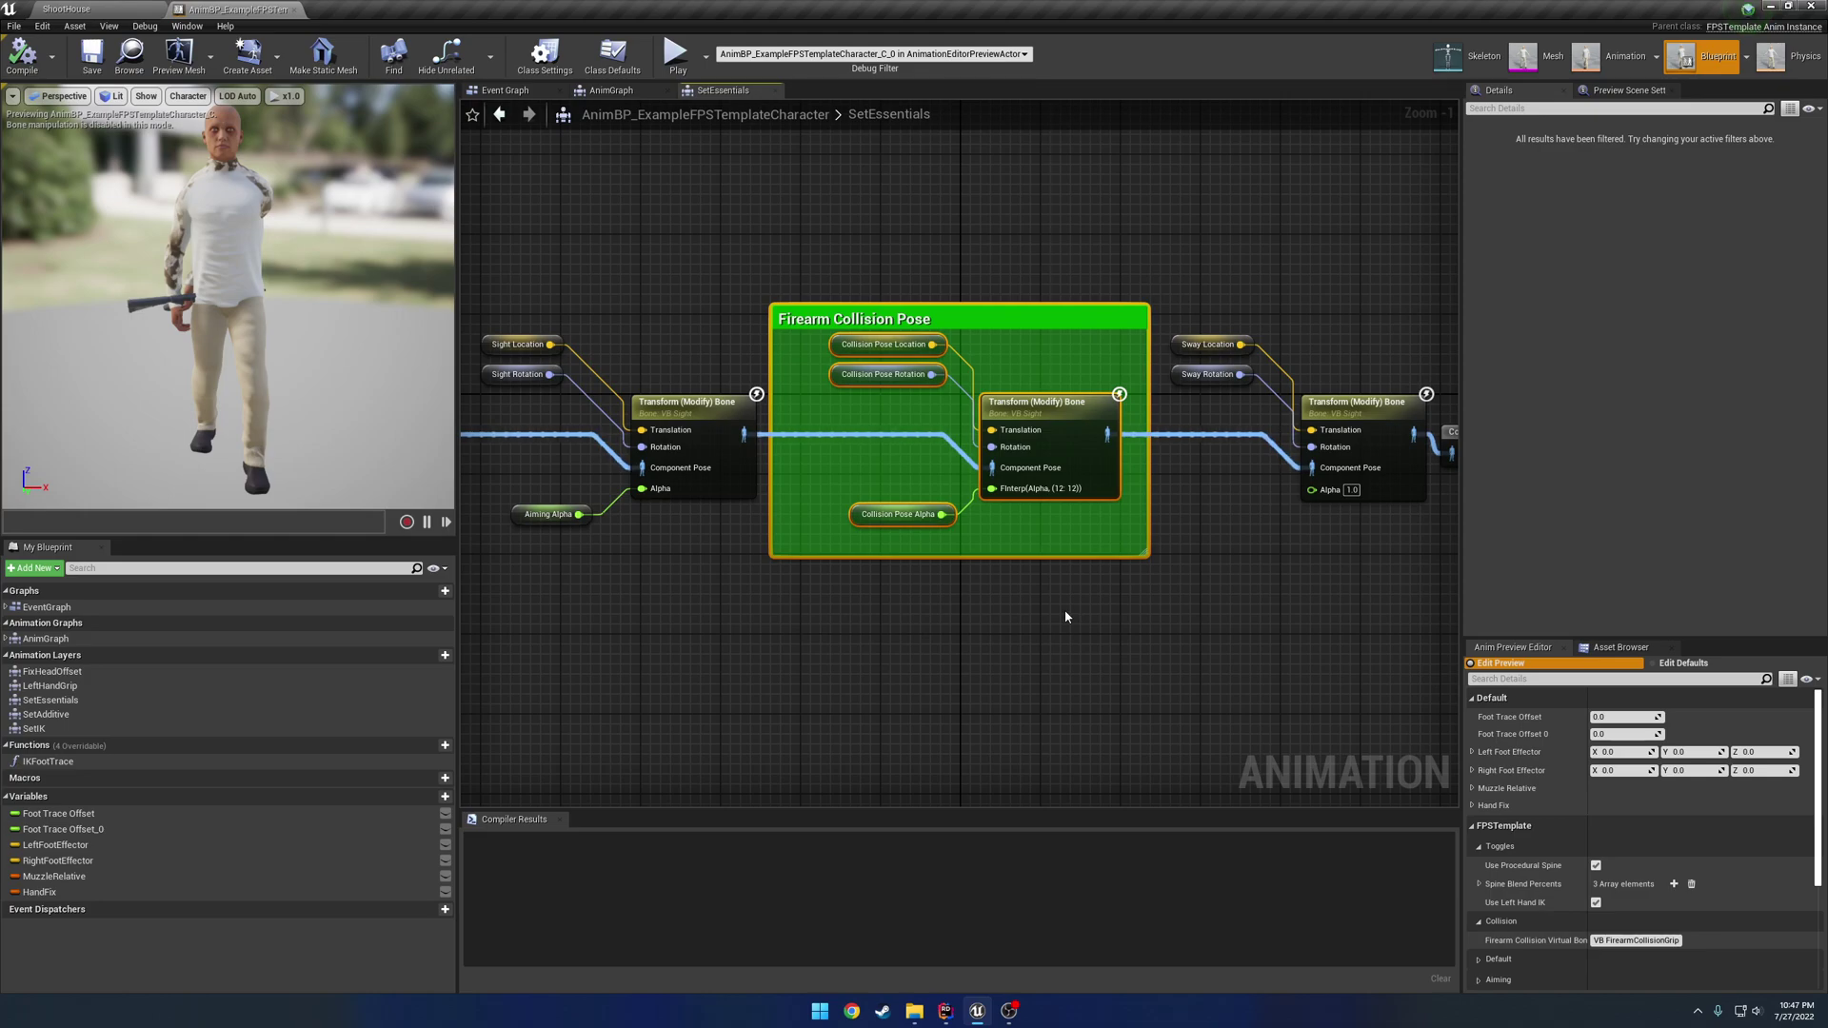
- Play the ShootHouse level, move toward and away from the wall to observe the firearm collision, and stop play
click(66, 9)
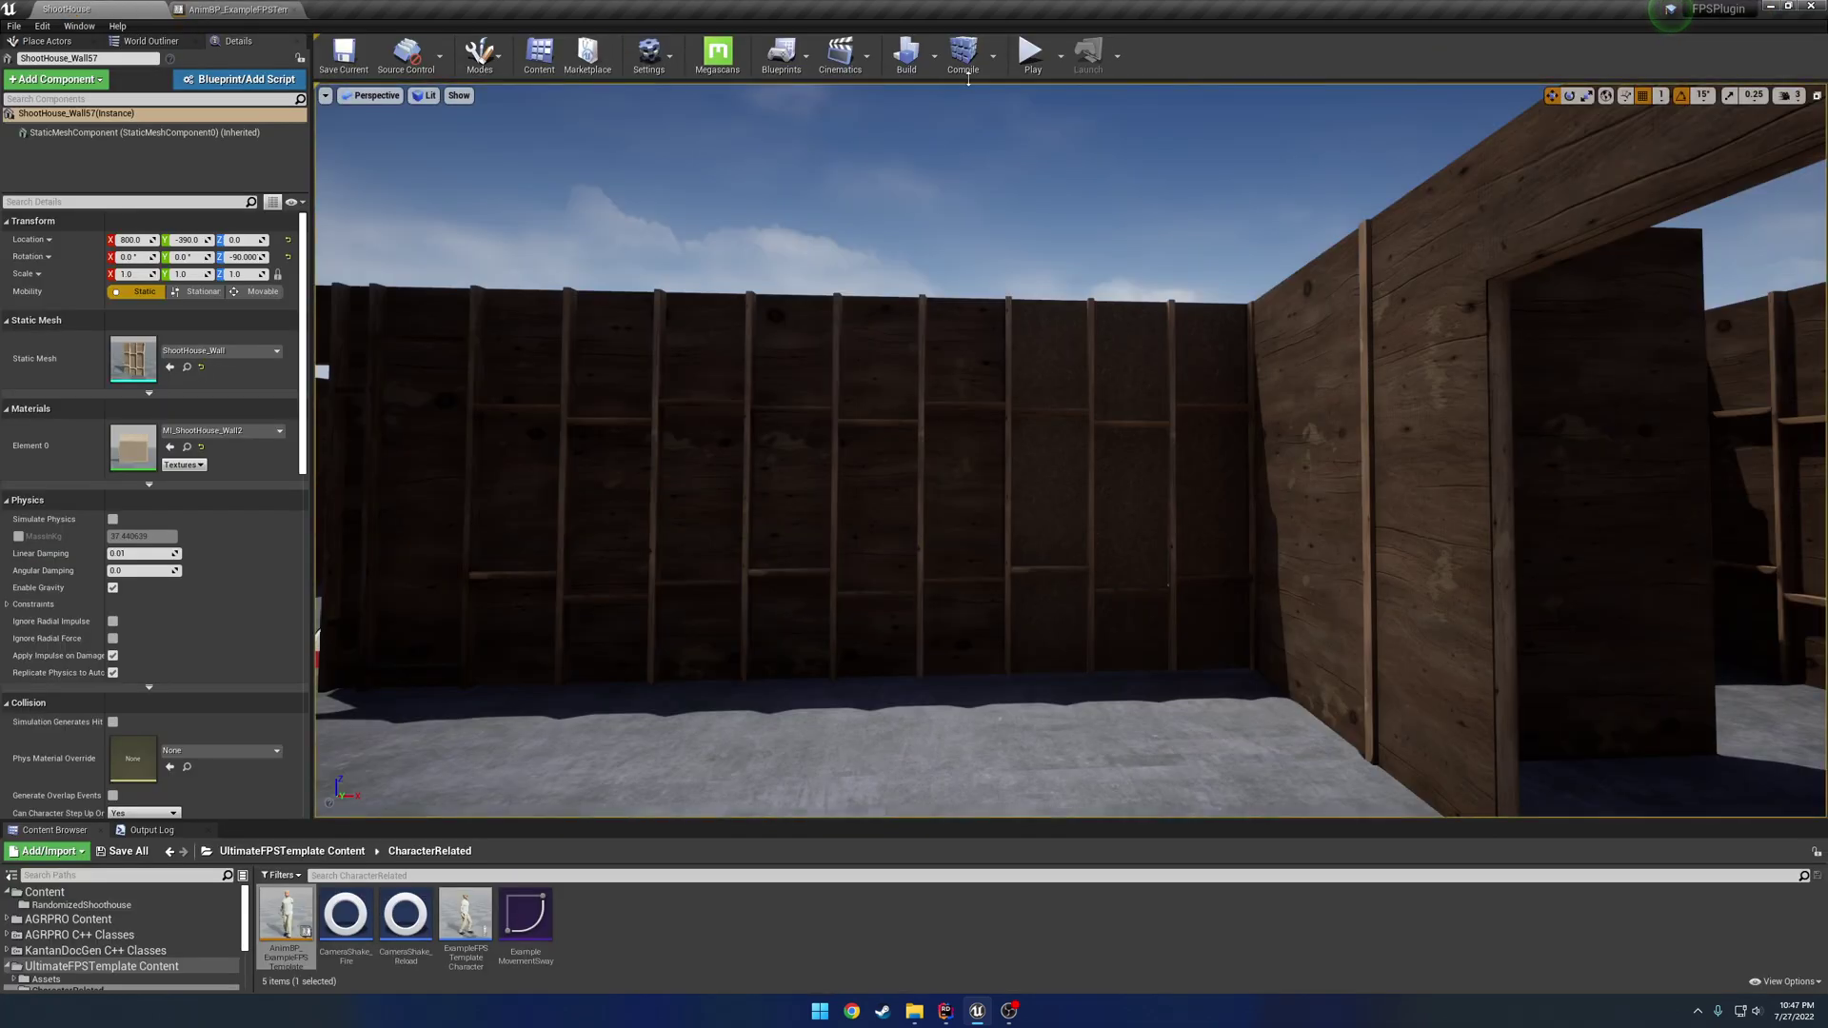
click(1033, 59)
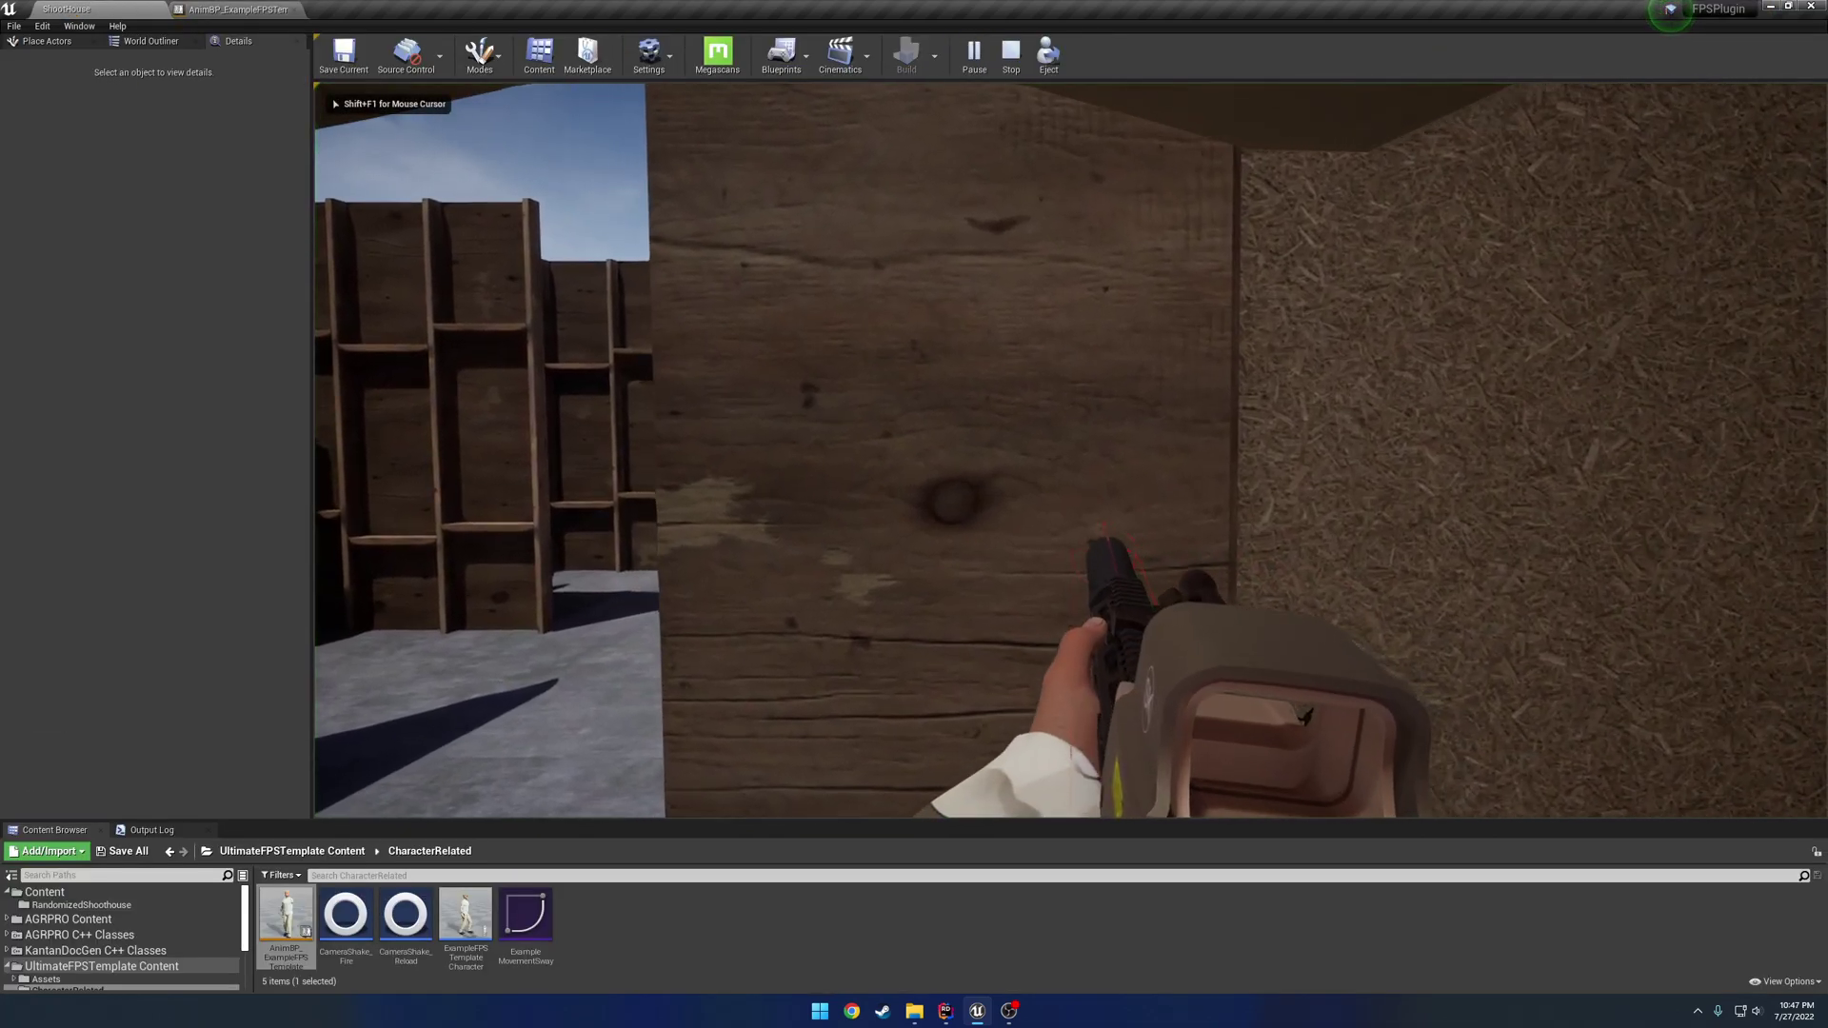
key(w)
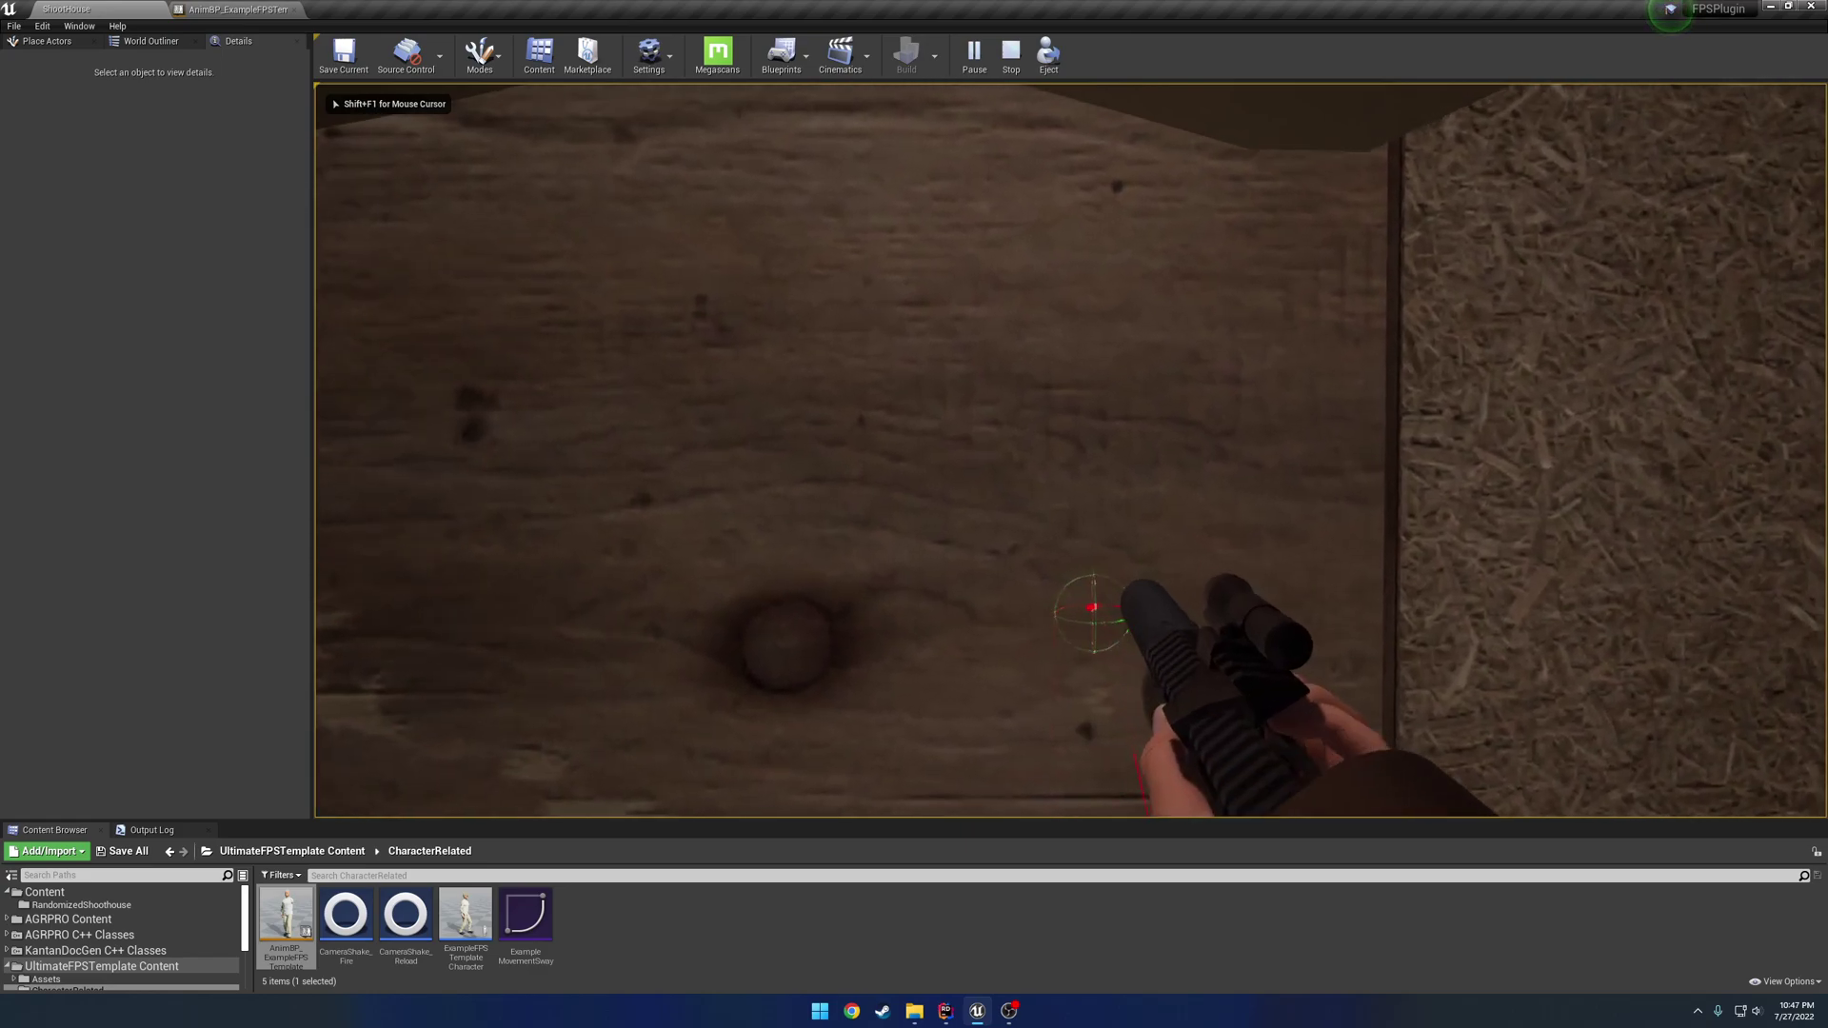
key(w)
key(s)
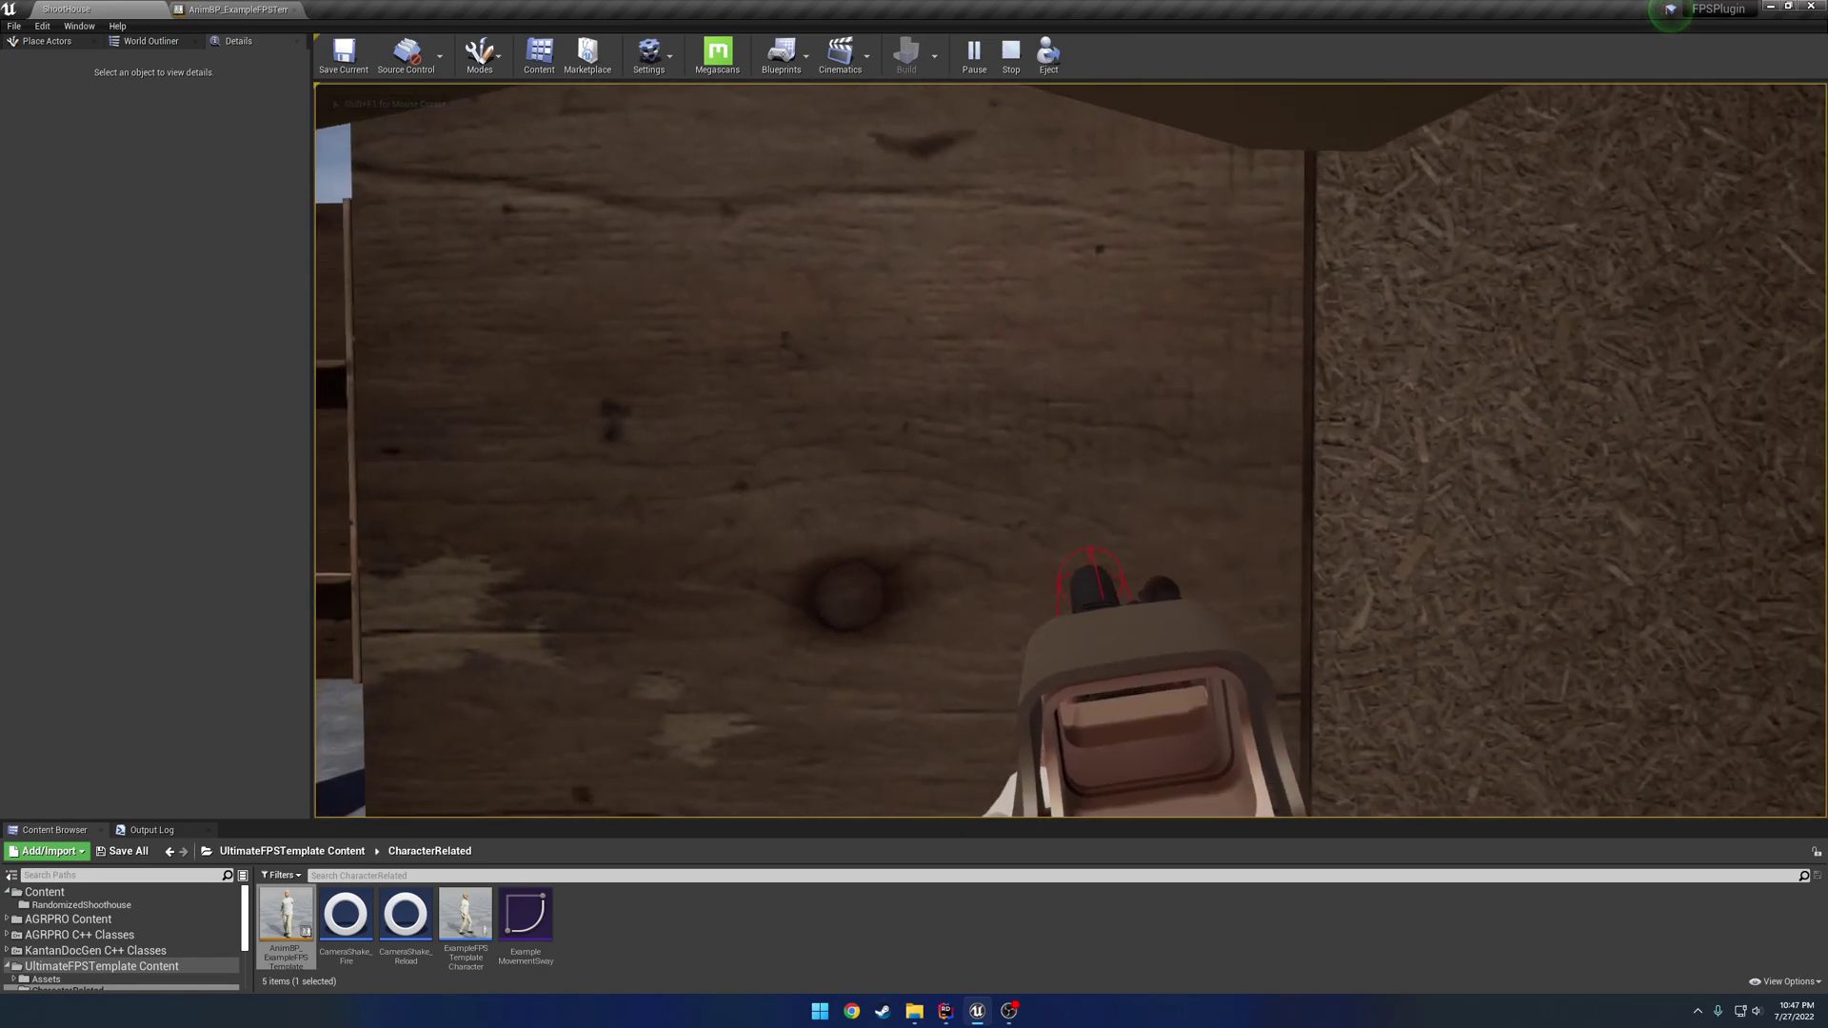
key(w)
key(s)
key(Escape)
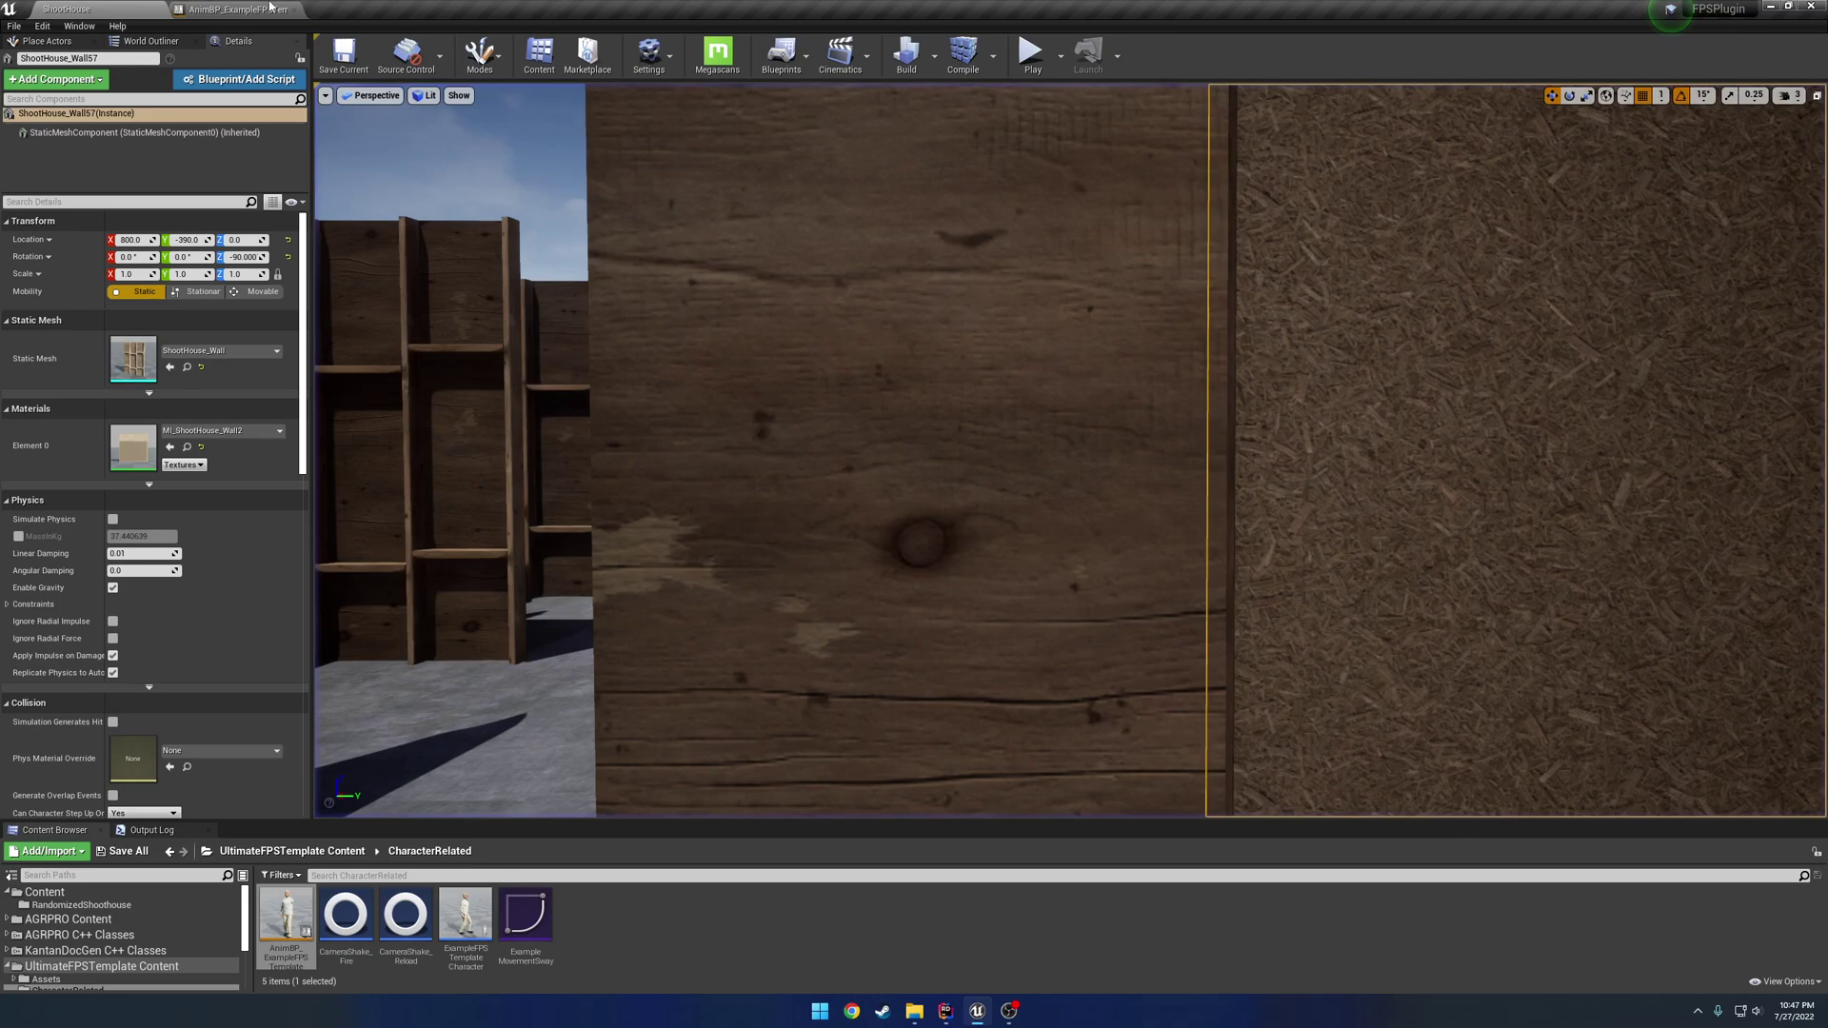
- Return to the animation blueprint and inspect the Transform (Modify) Bone node's settings in the Firearm Collision Pose group
click(236, 9)
drag(1060, 605, 1061, 607)
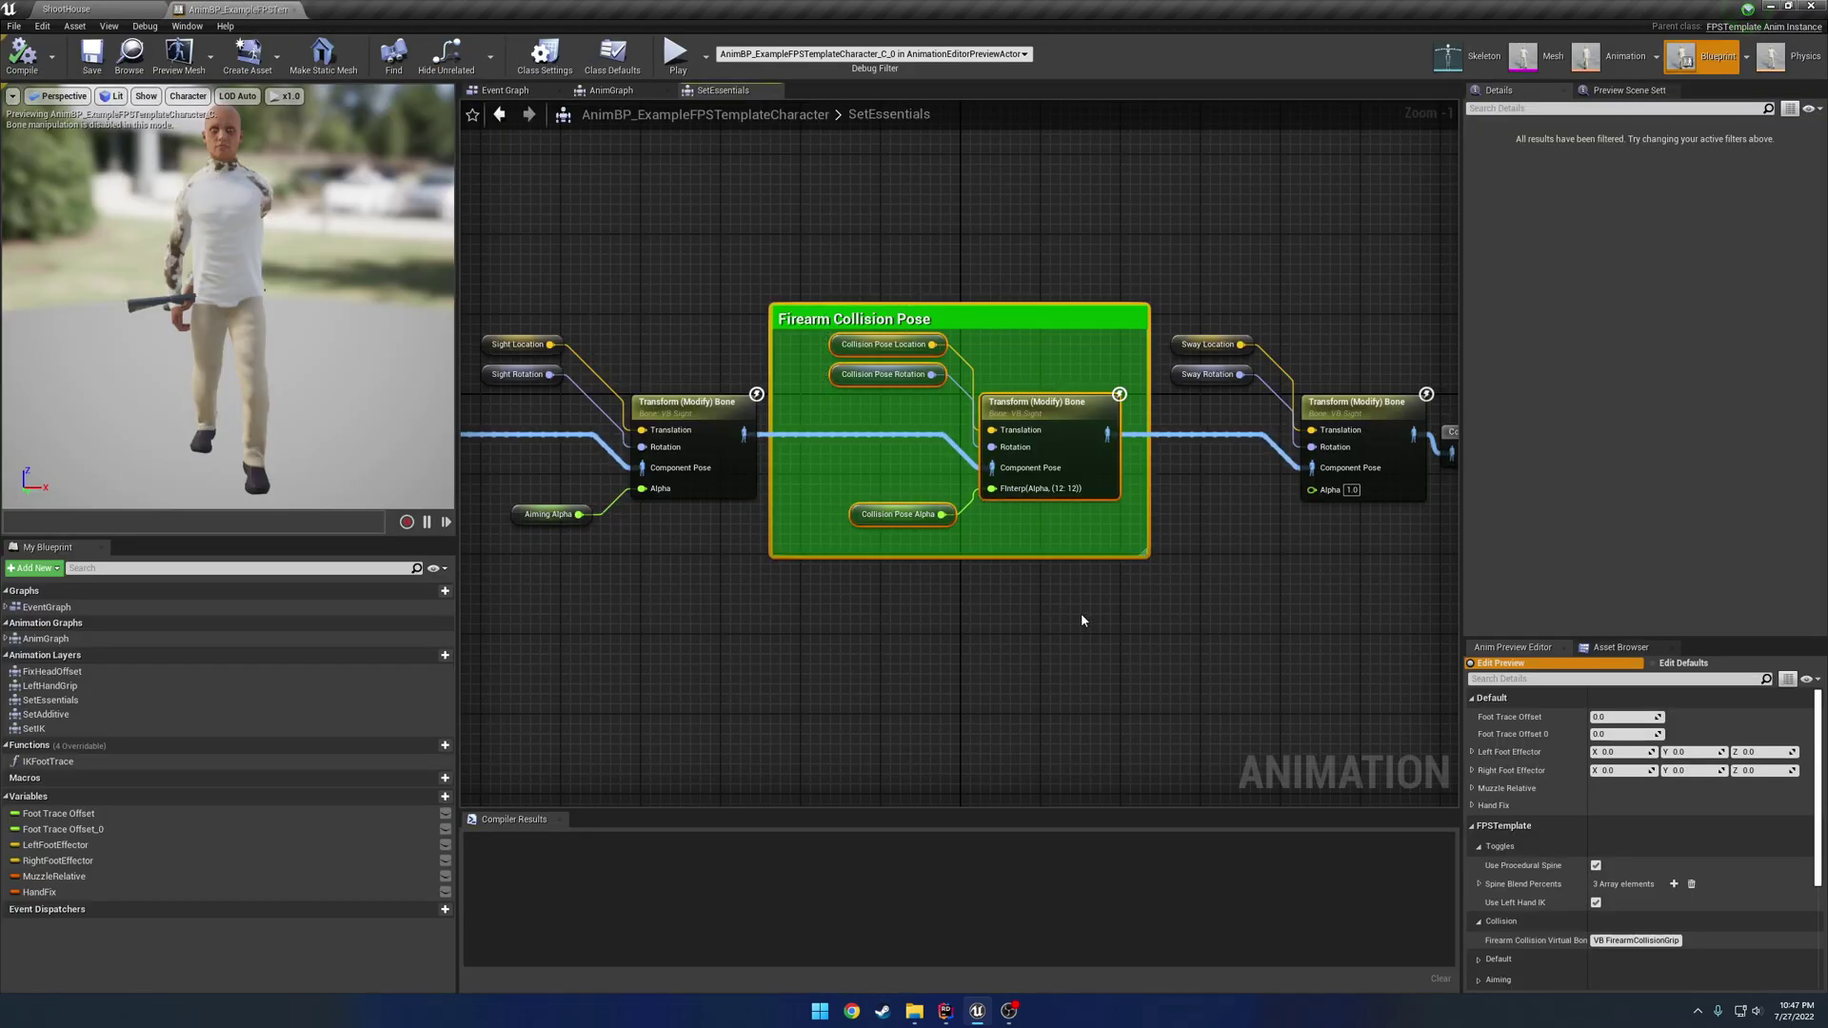
click(1081, 611)
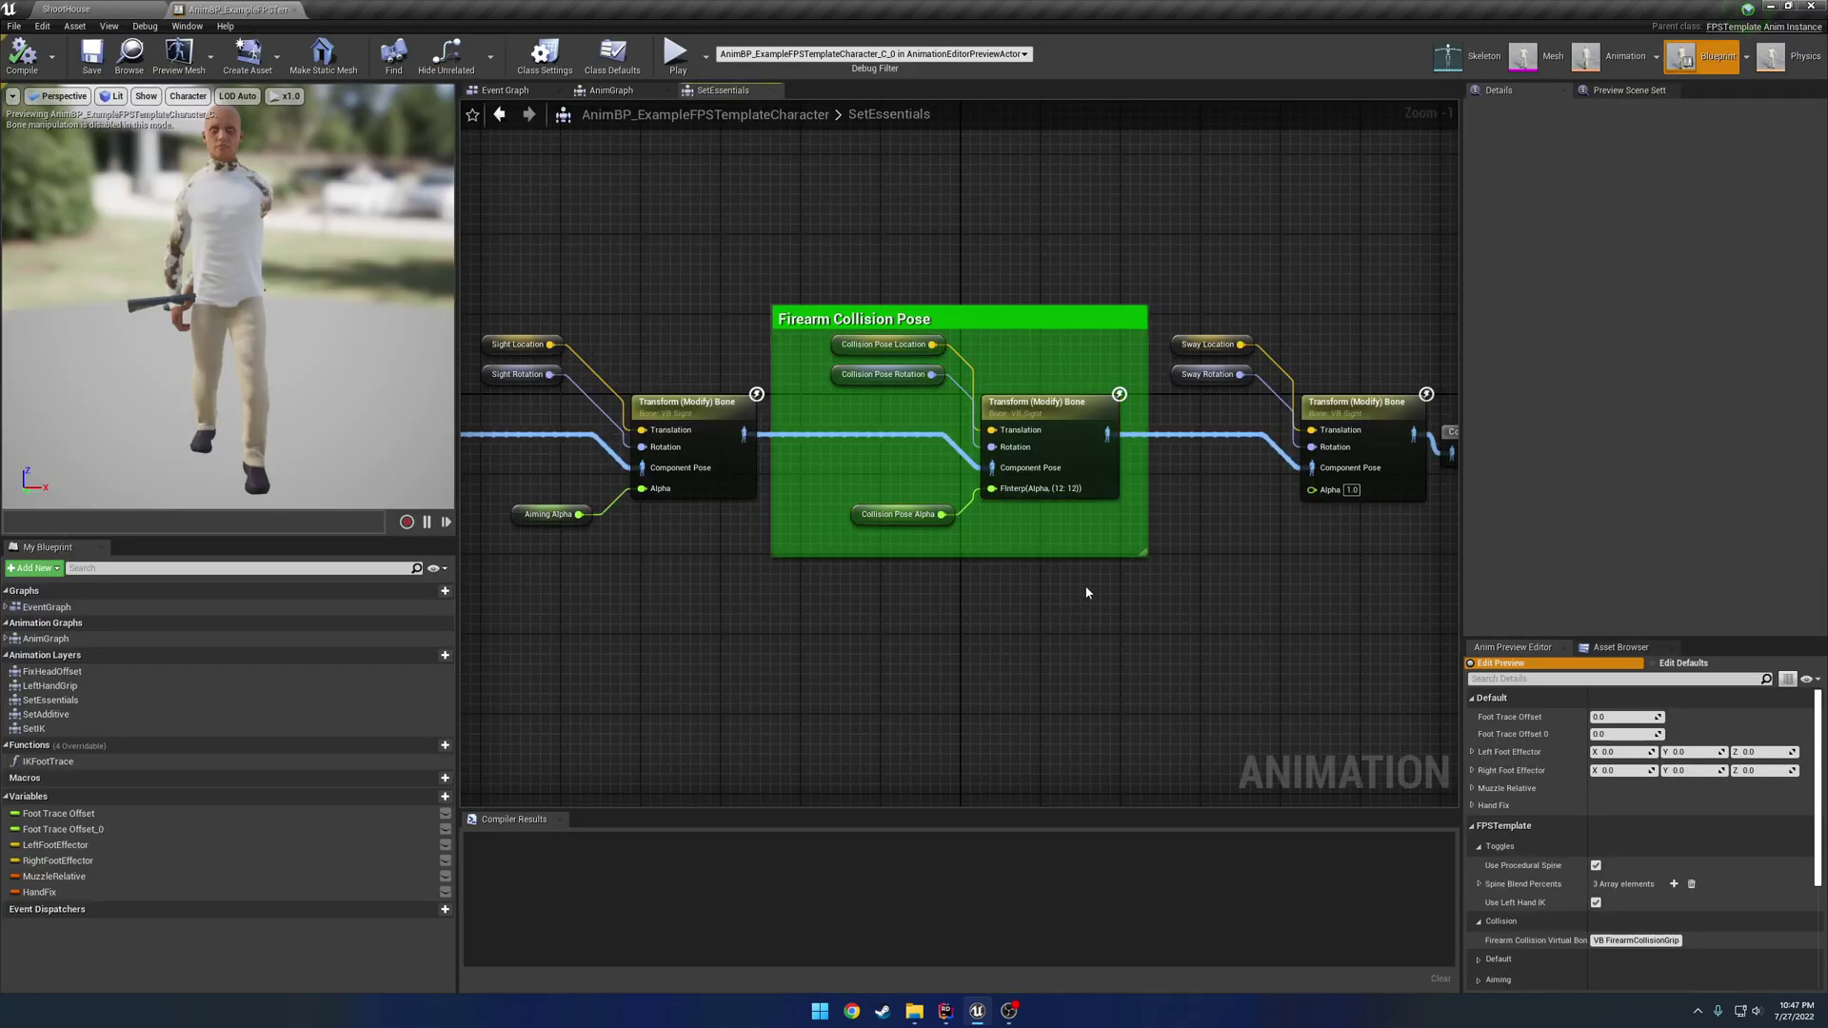
click(1068, 463)
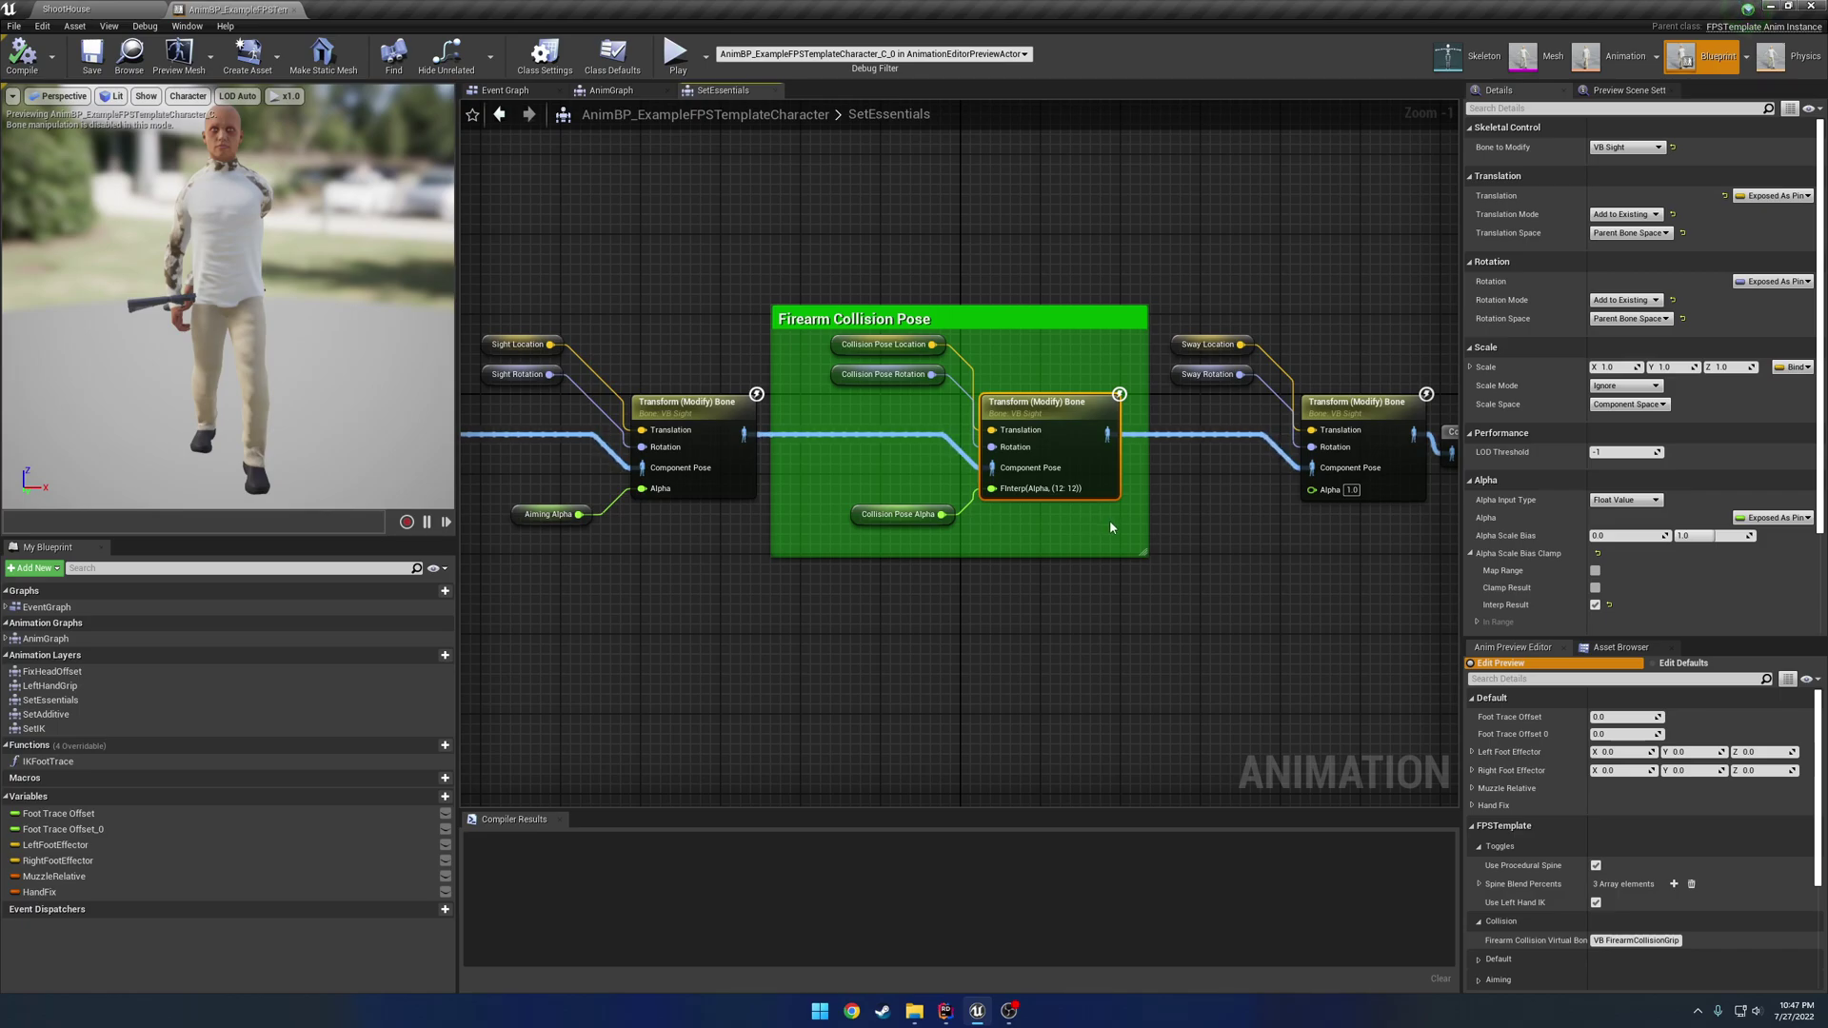
- Play the ShootHouse level and move in and out along the wall's edge to observe the blend into the collision pose
click(66, 8)
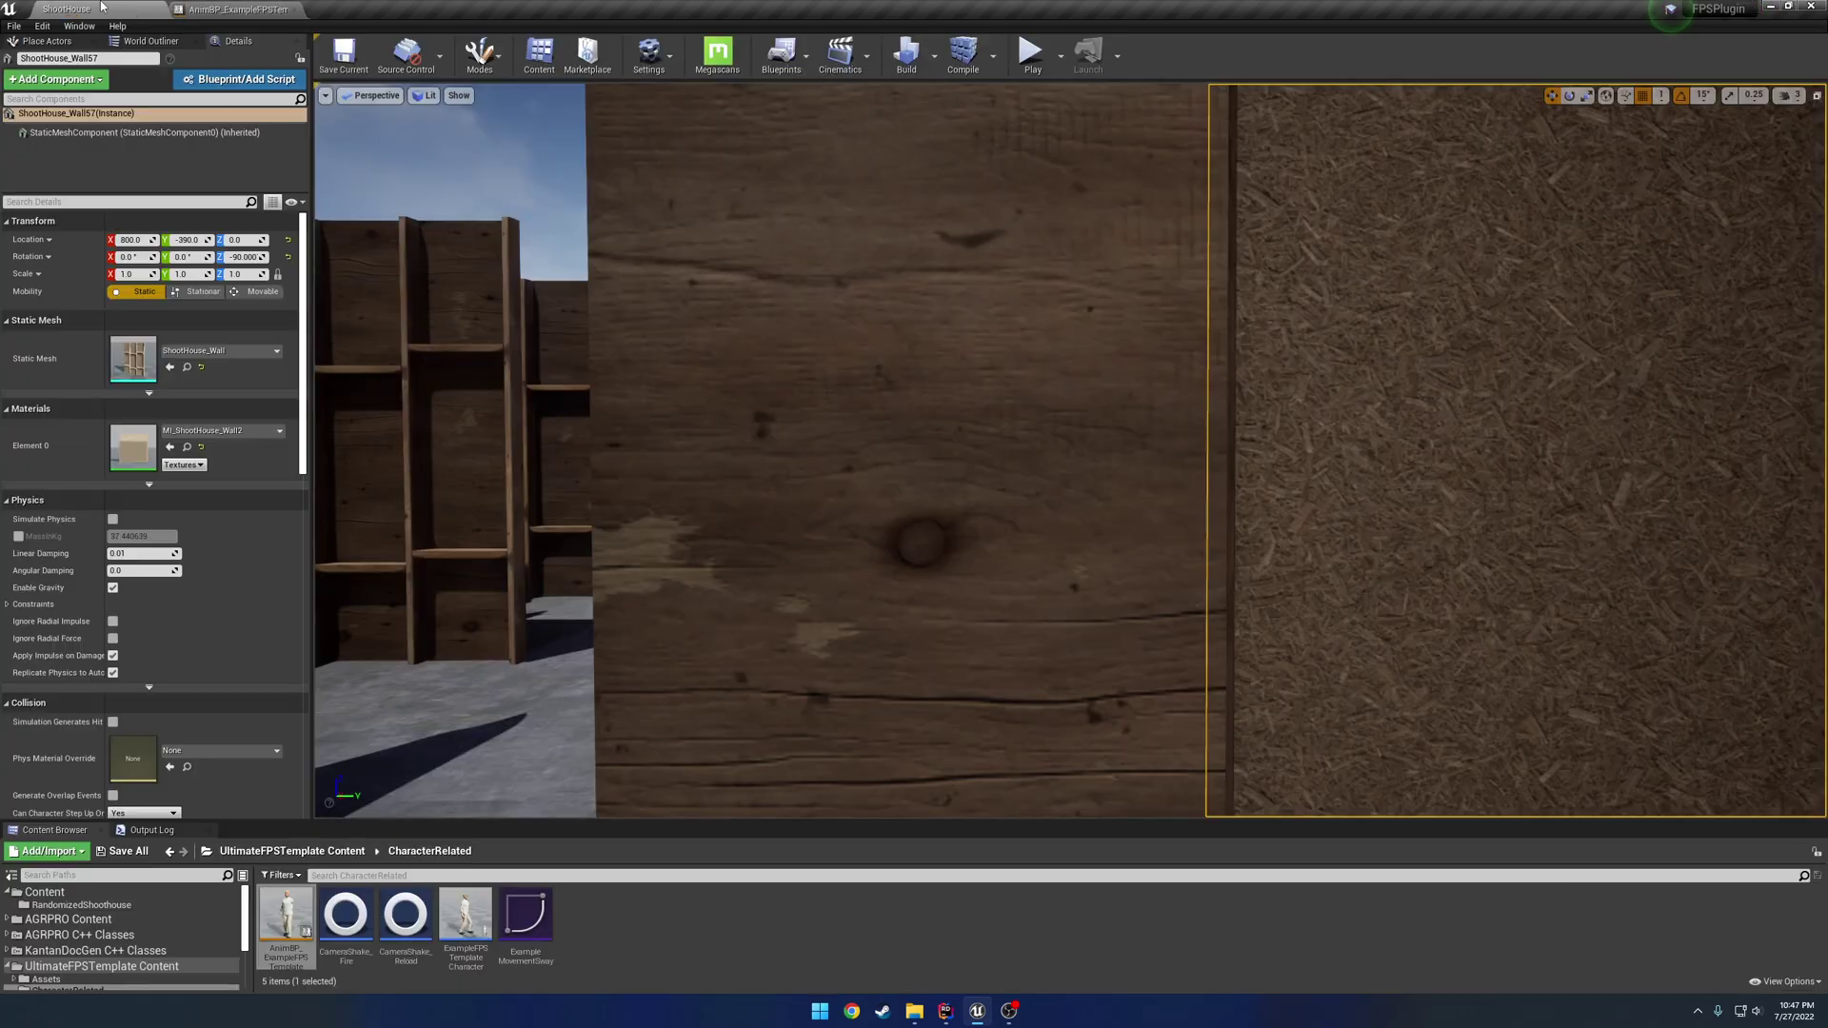
click(1031, 55)
key(w)
key(a)
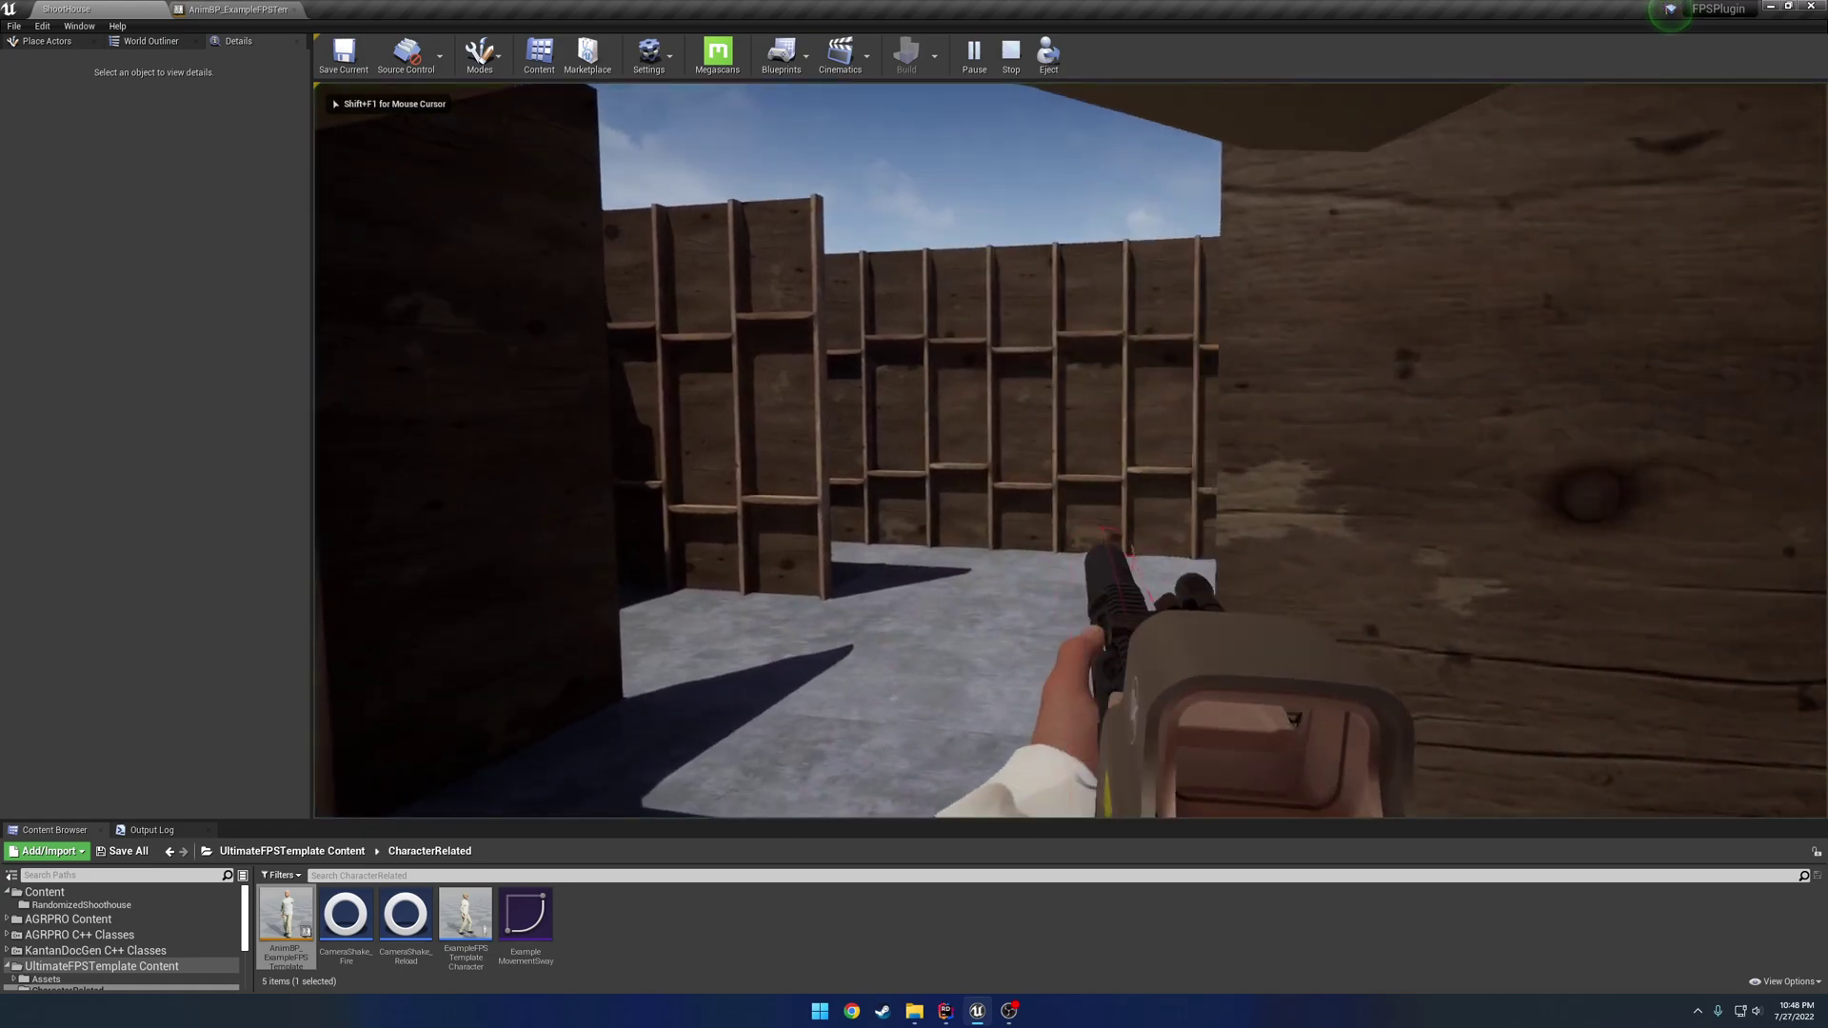
key(s)
key(w)
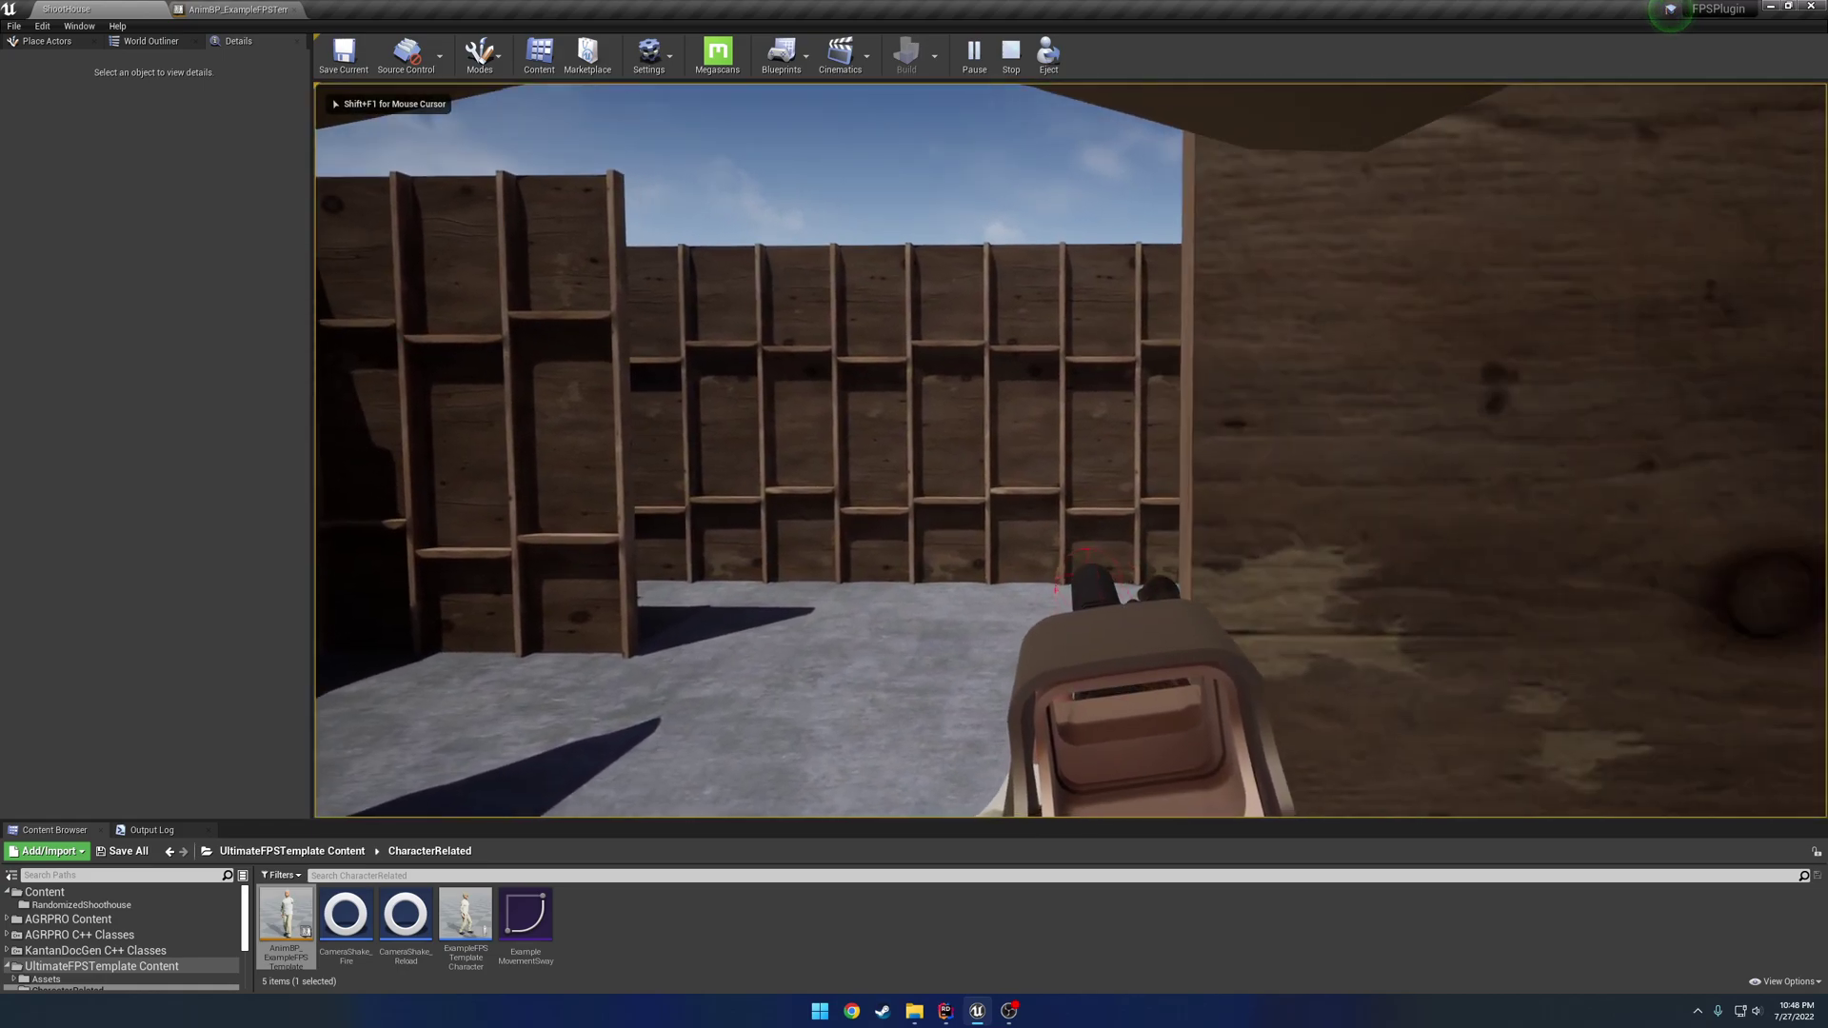
key(d)
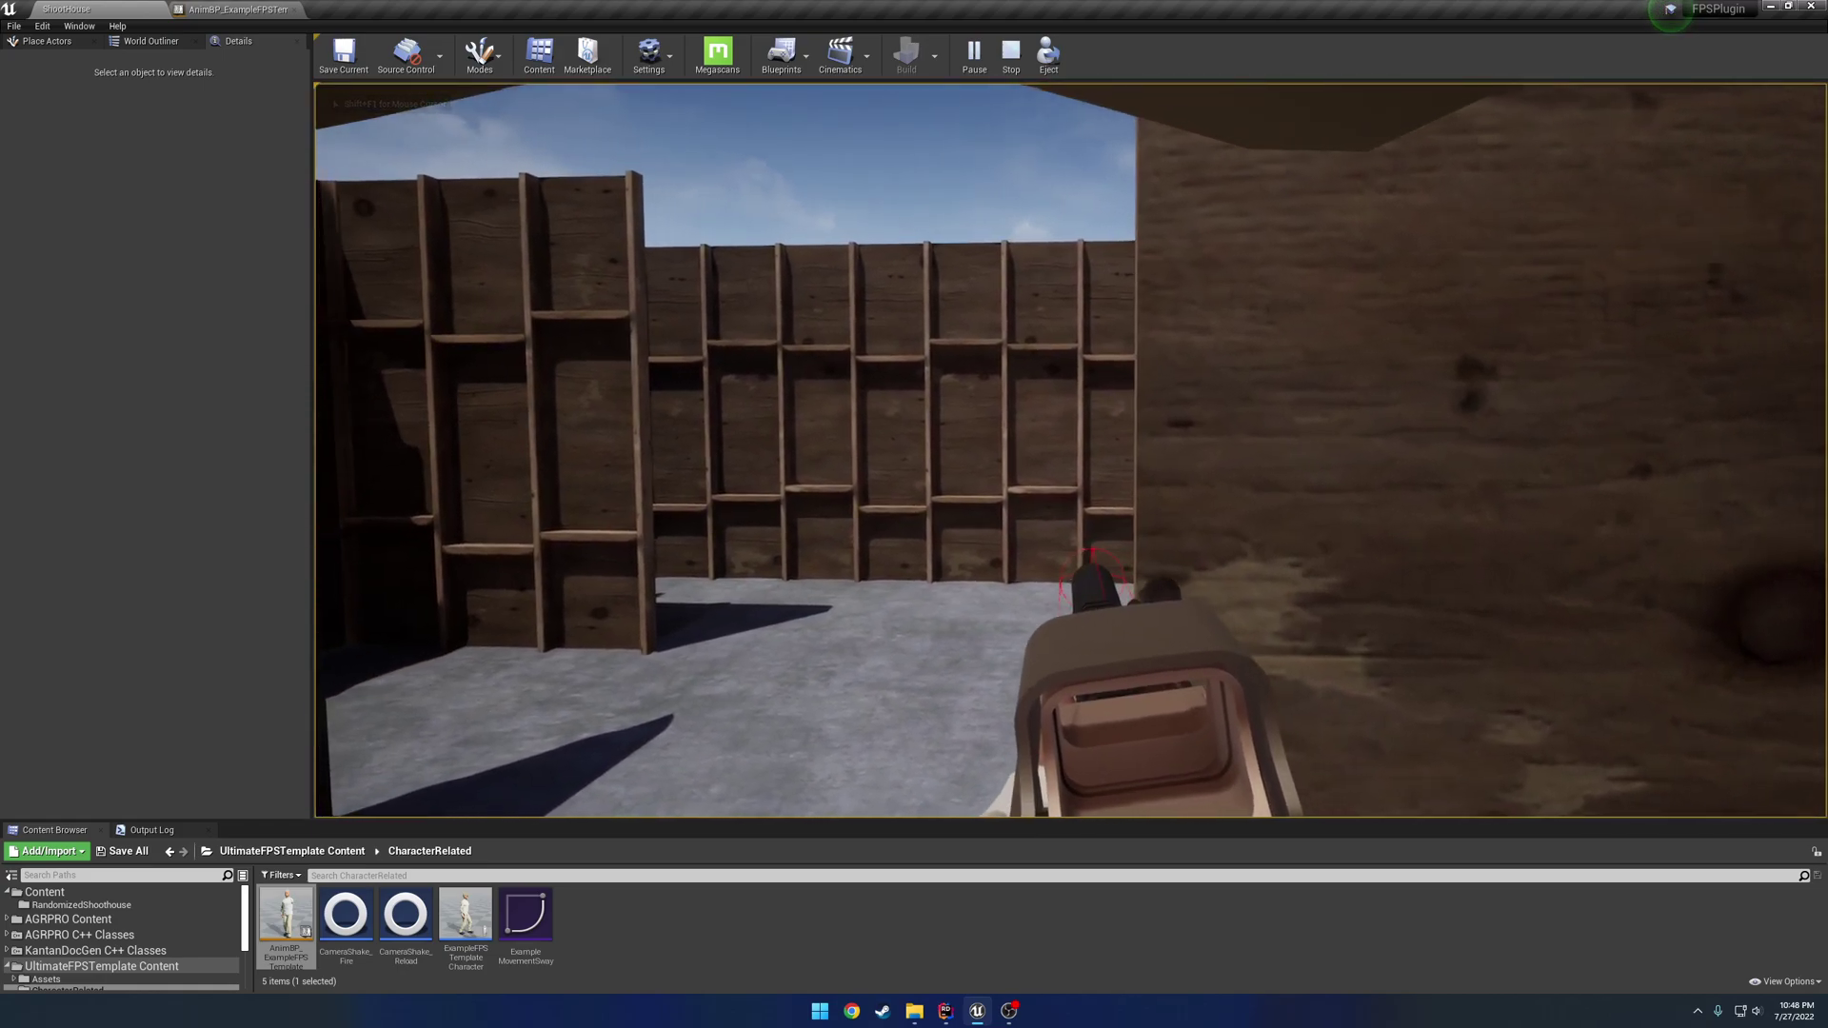
key(a)
key(d)
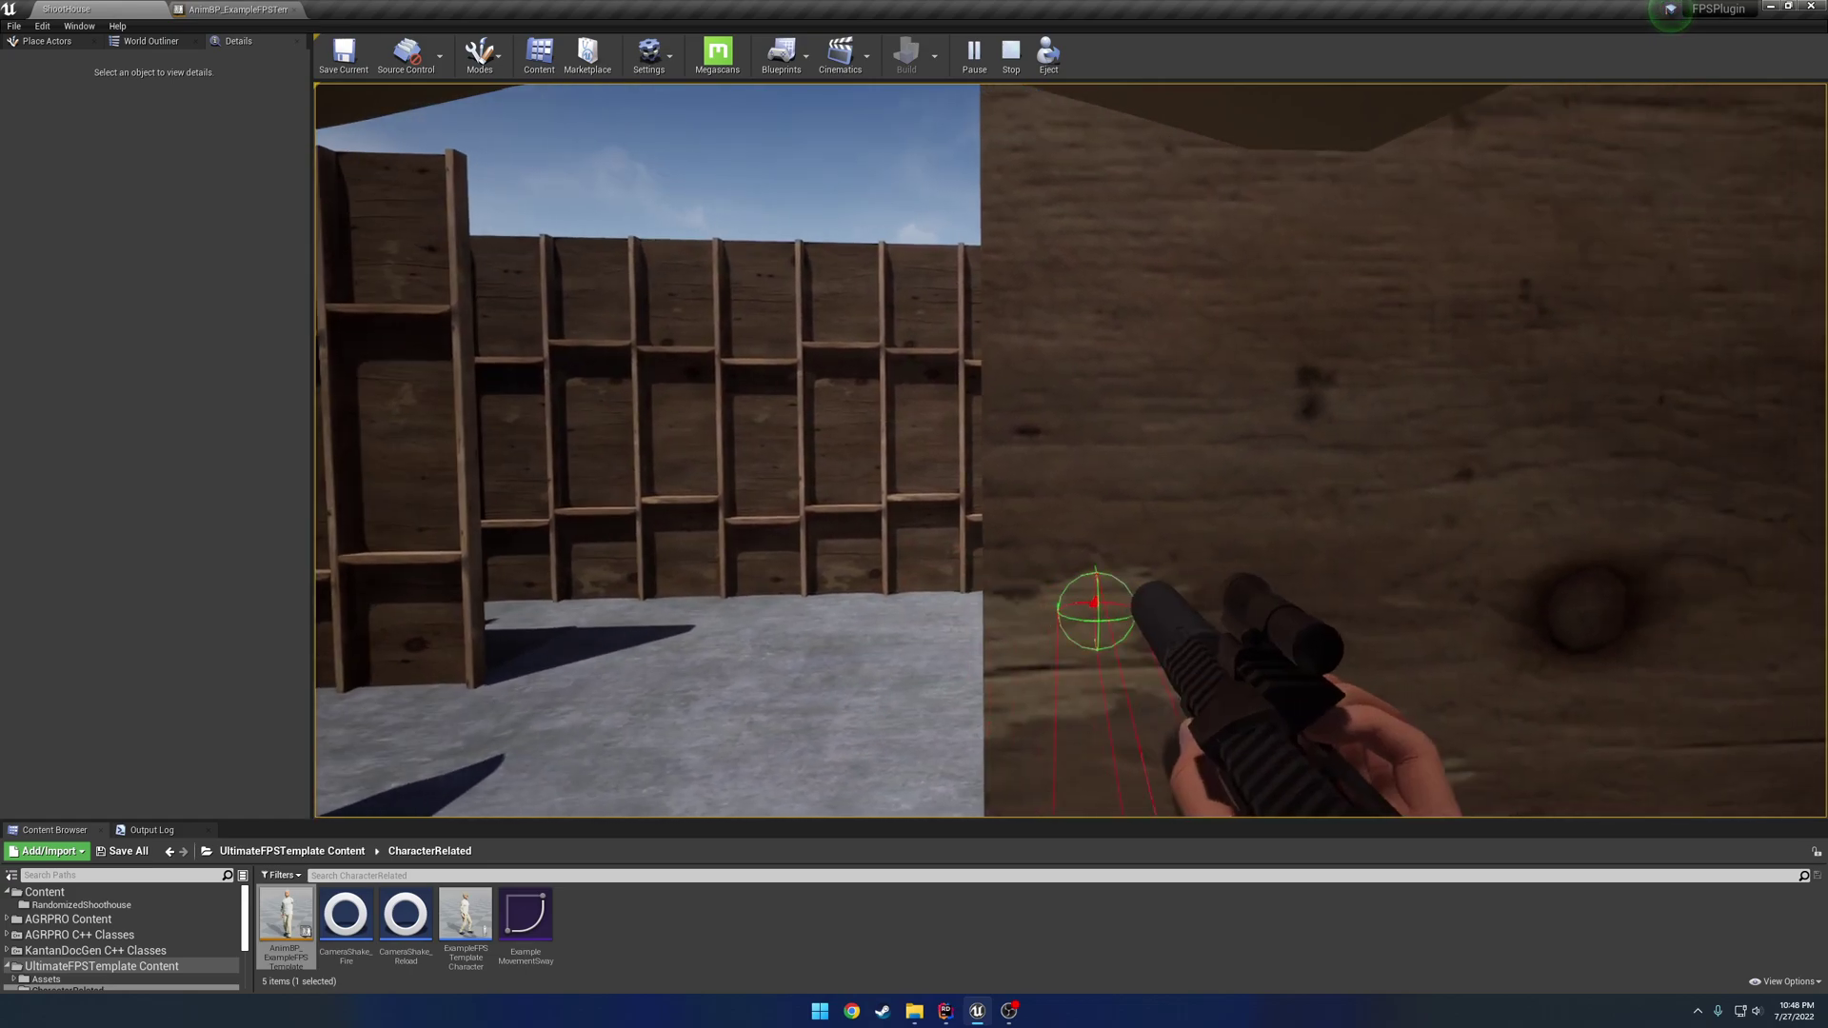
key(a)
- Aim down the sight repeatedly beside the wall to observe the aiming transition, and stop play
right_click(1069, 450)
right_click(1068, 449)
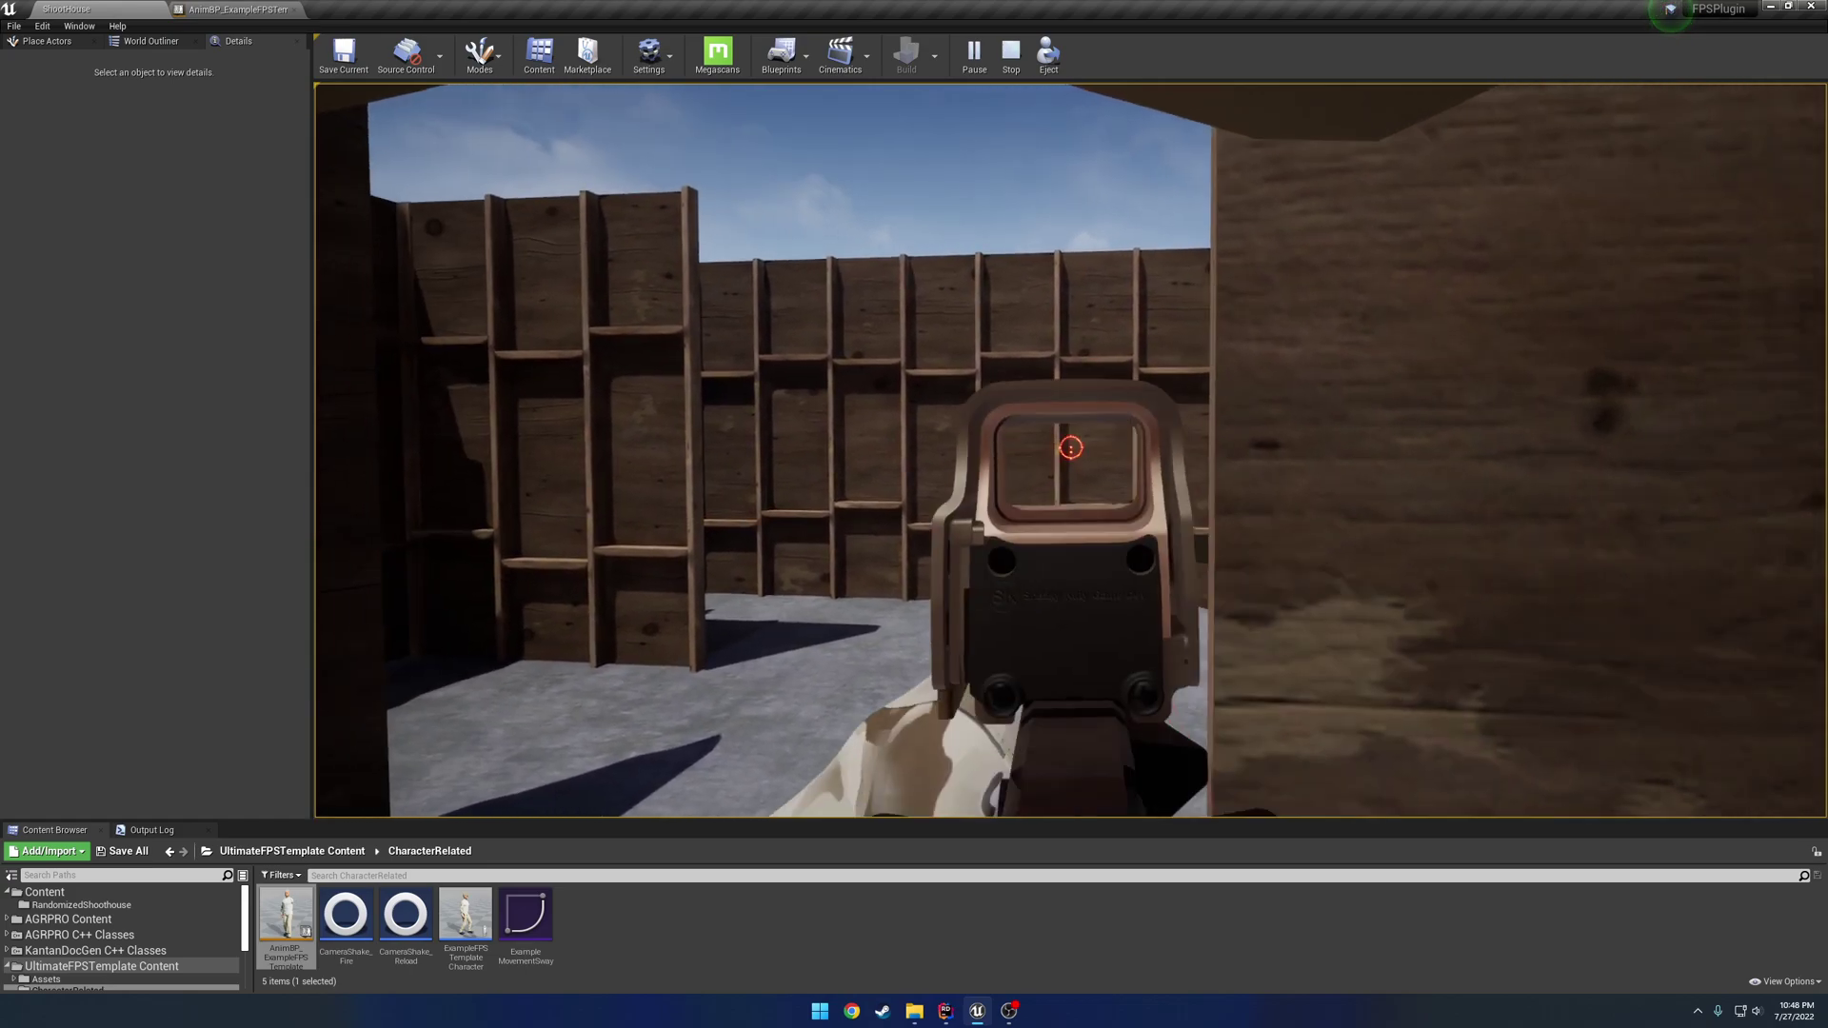
right_click(1068, 449)
right_click(1068, 449)
key(Escape)
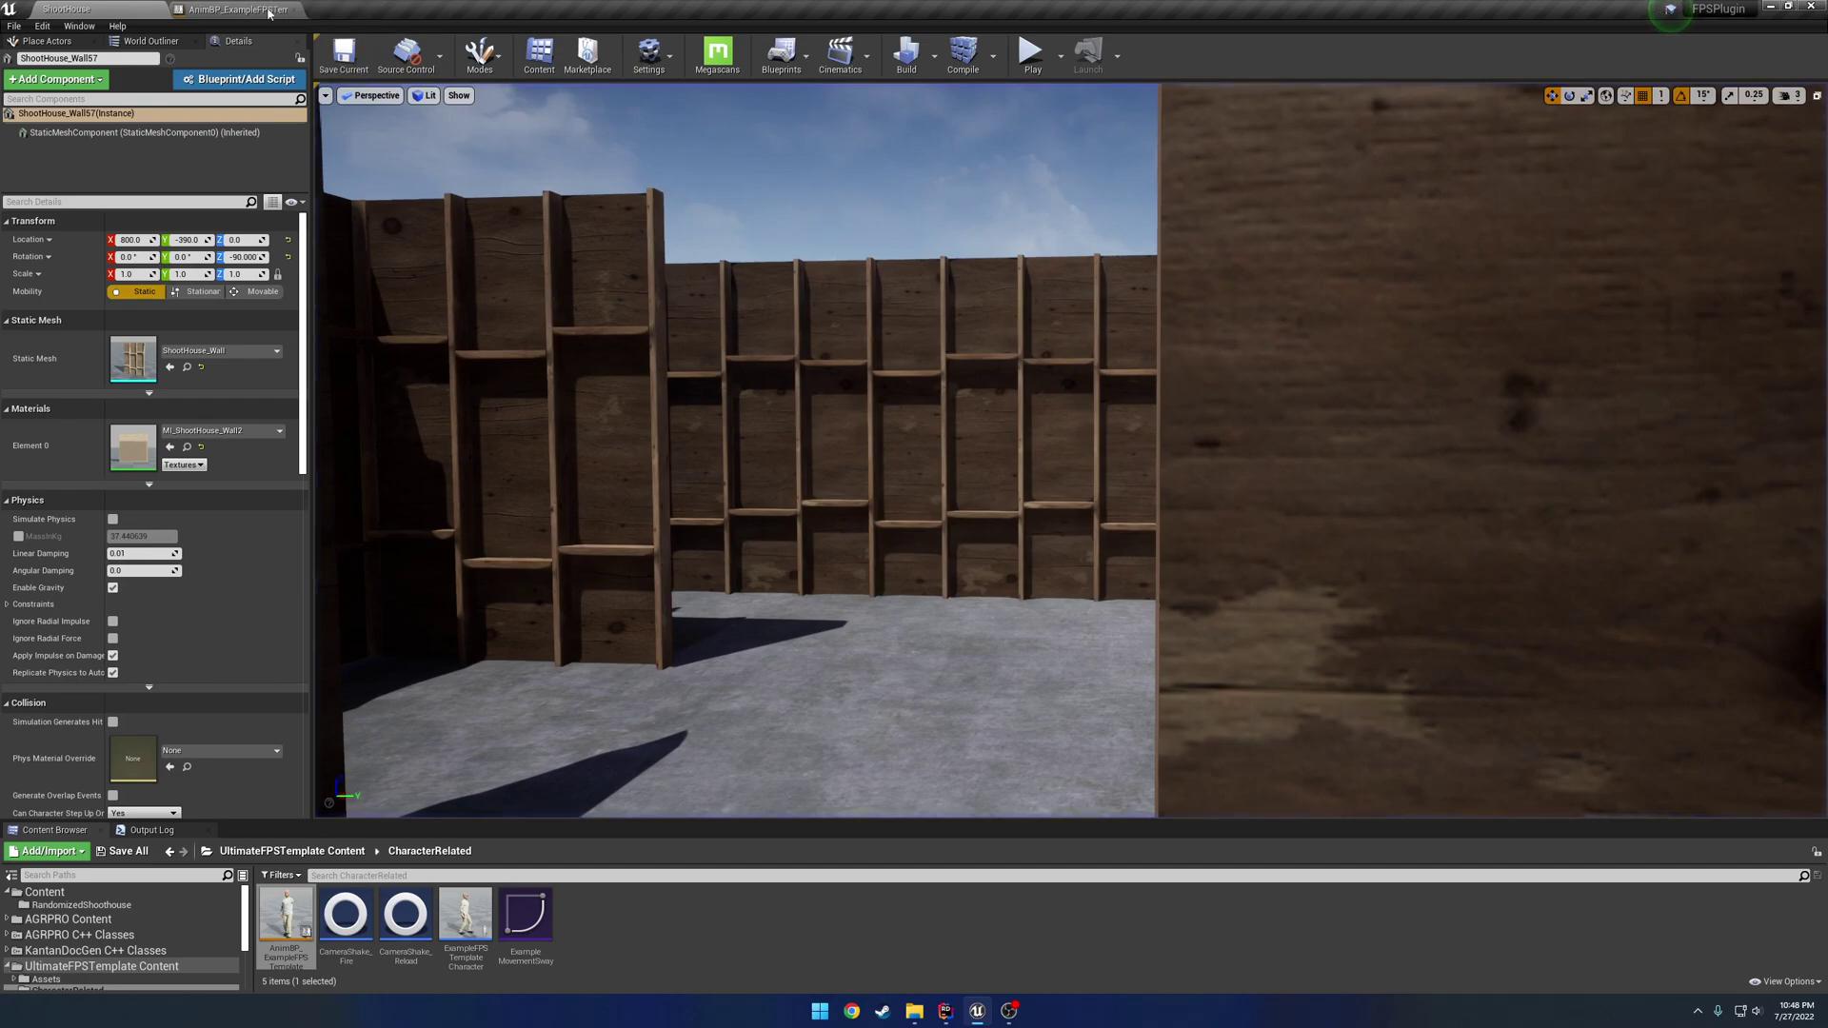
- Turn off Interp Result on the Firearm Collision Pose group's Transform (Modify) Bone node, and compile and save the animation blueprint
click(267, 7)
click(1595, 605)
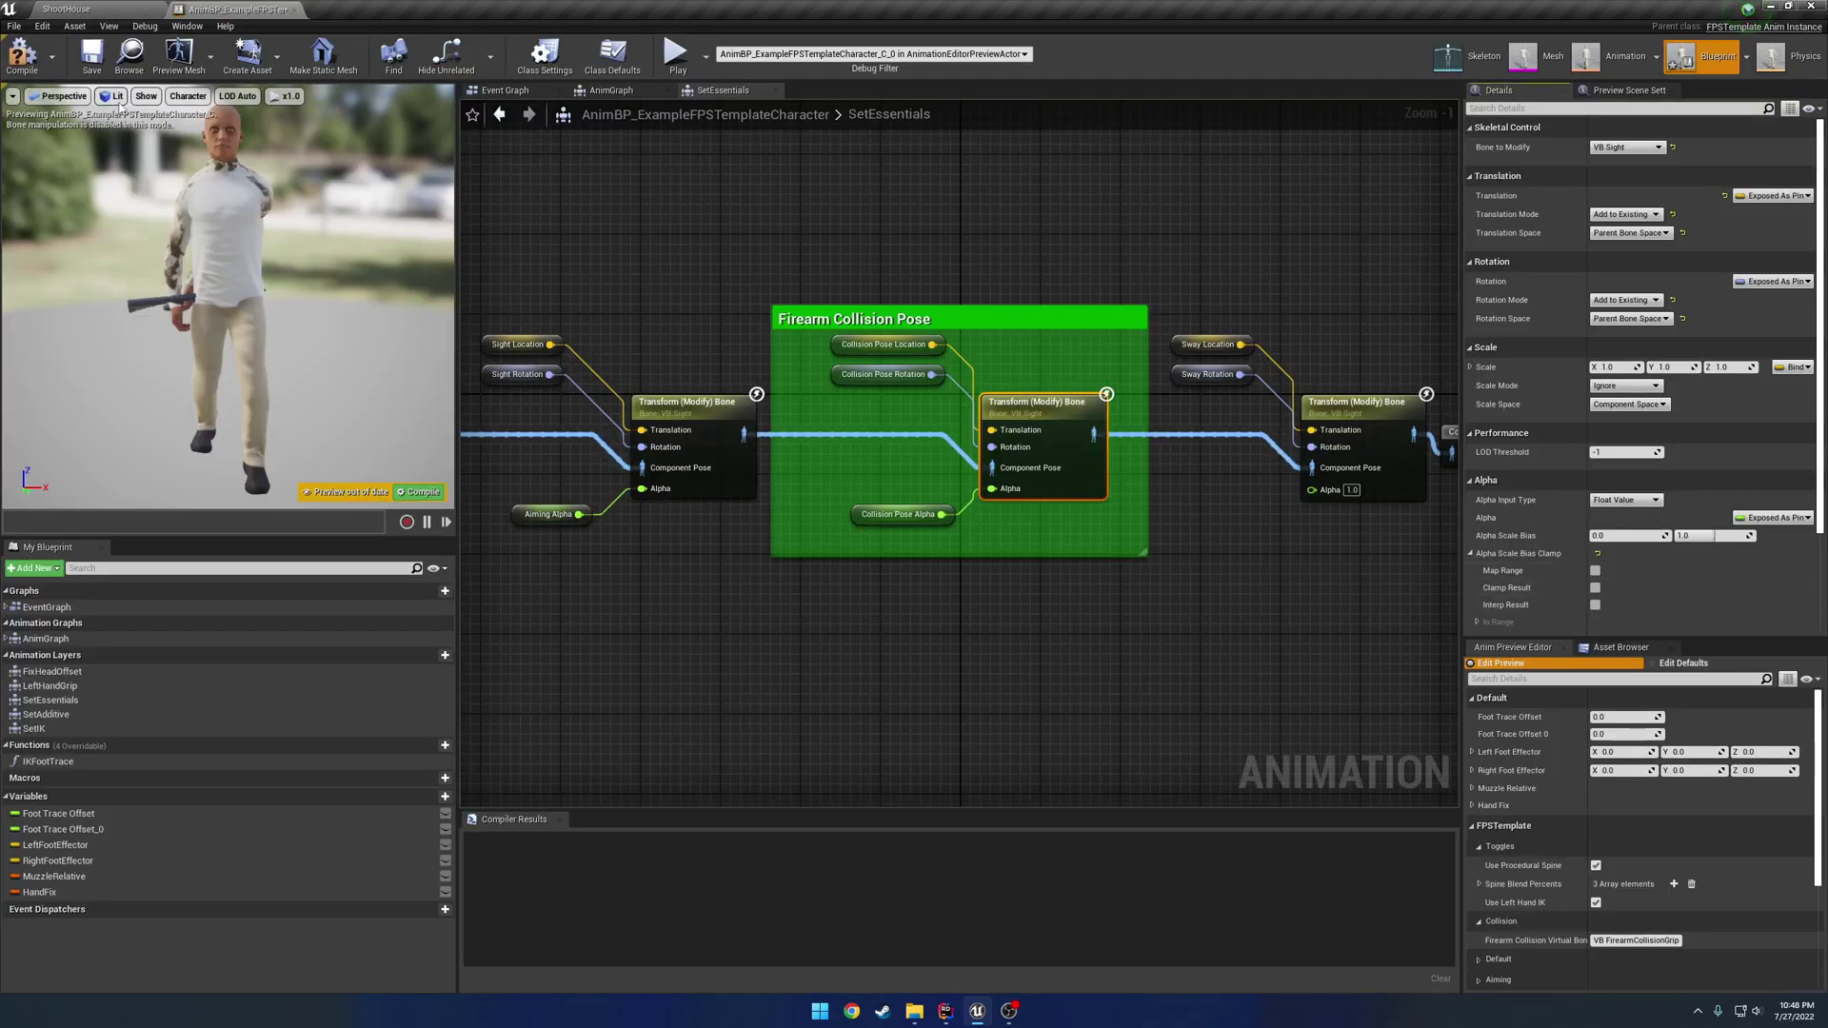
click(21, 55)
click(89, 59)
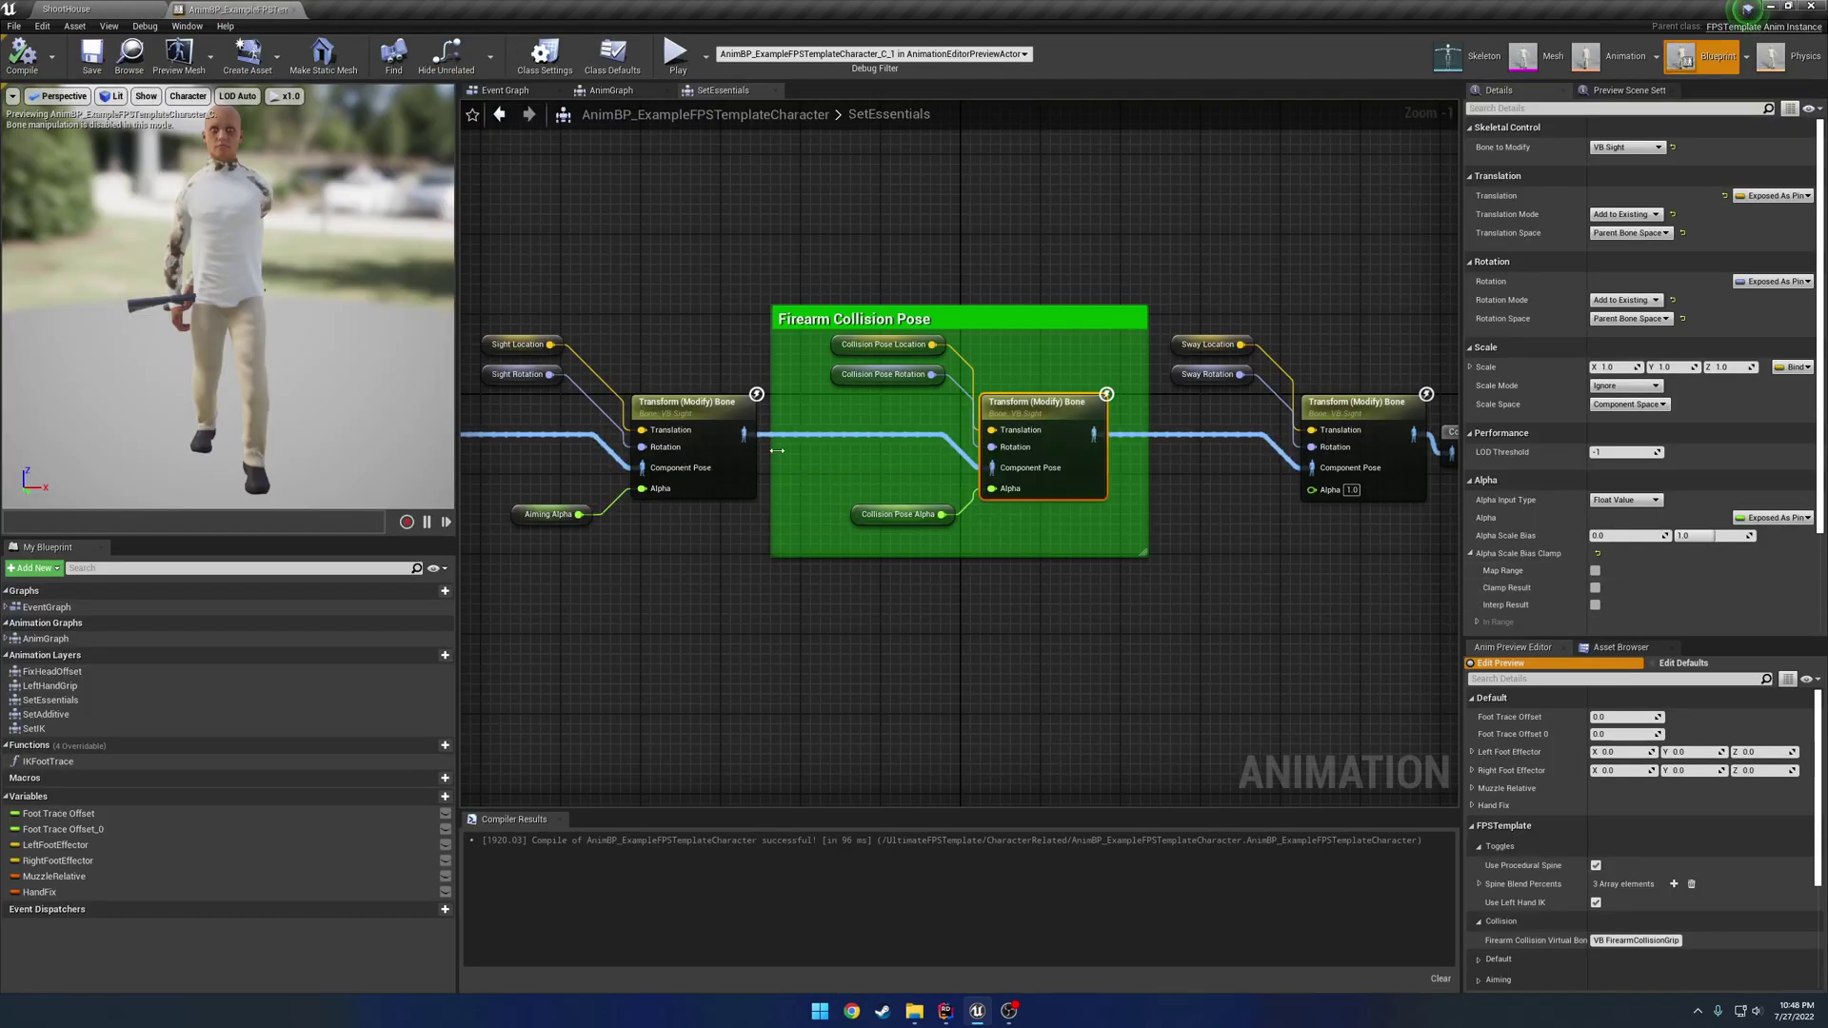
- Select the Collision Pose Alpha node, and play the ShootHouse level to observe the collision pose without interpolation
click(909, 515)
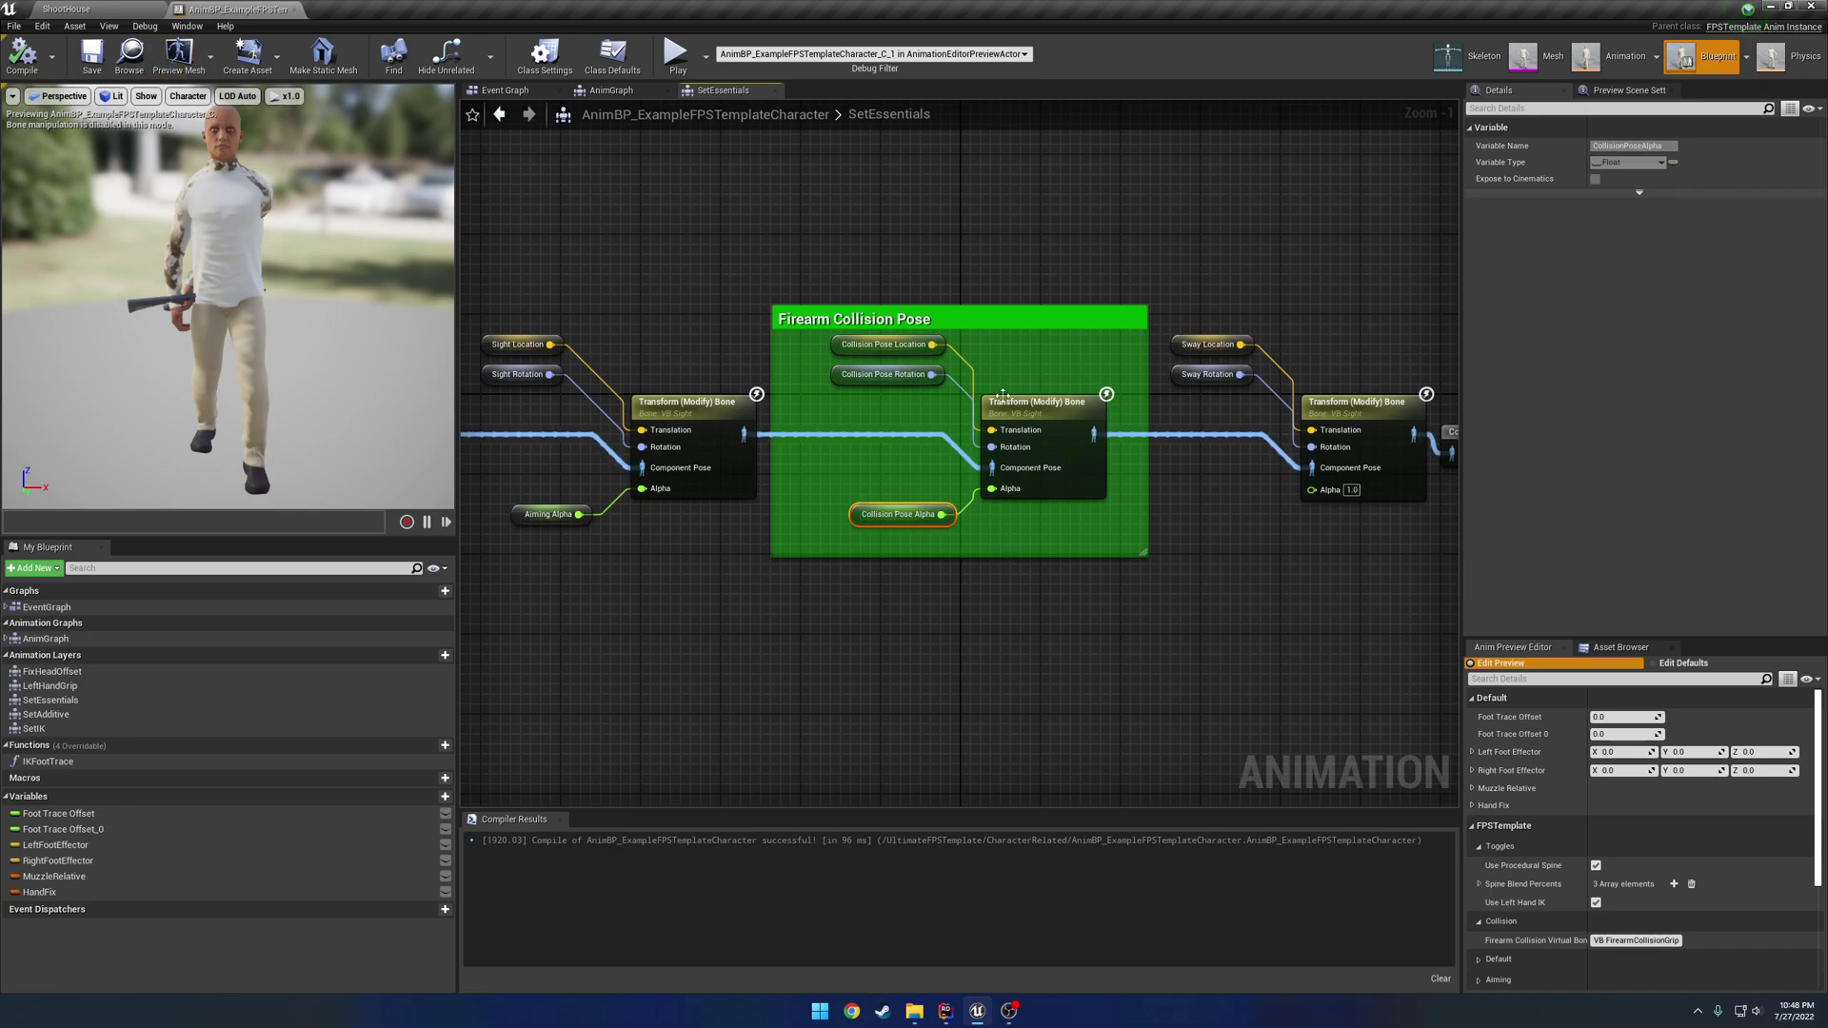
click(66, 9)
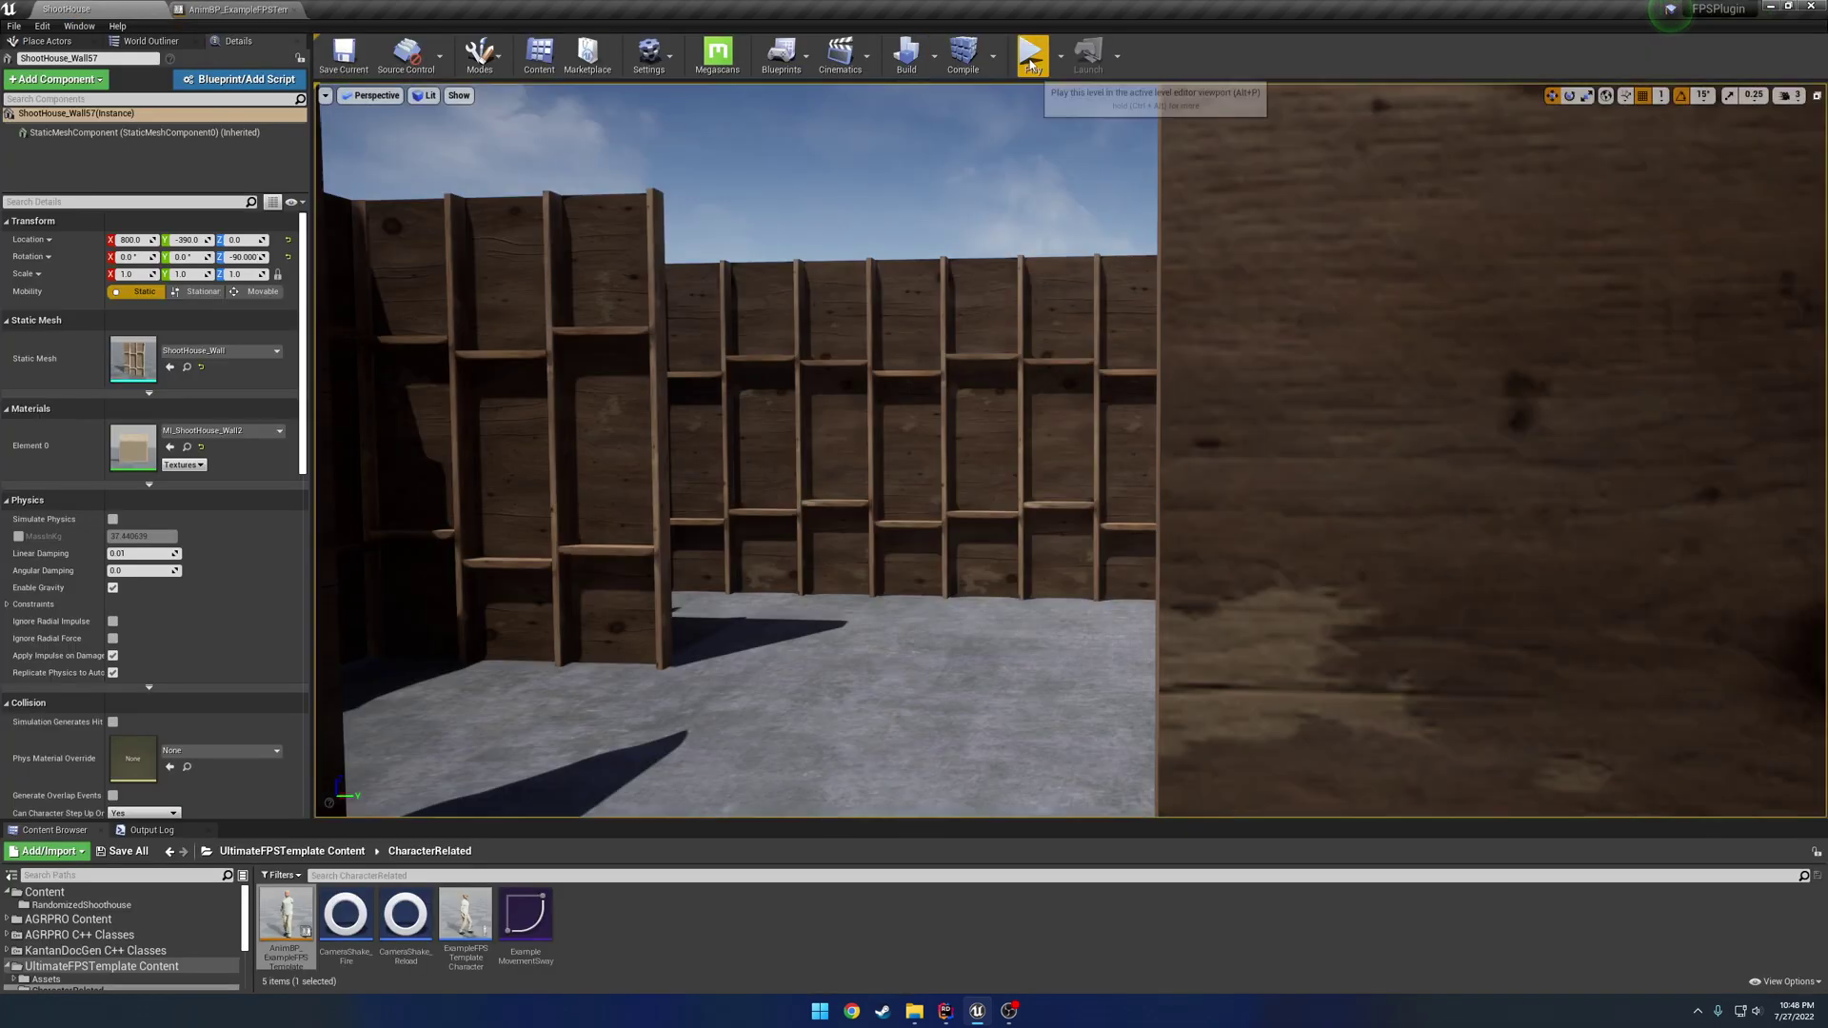
click(1031, 57)
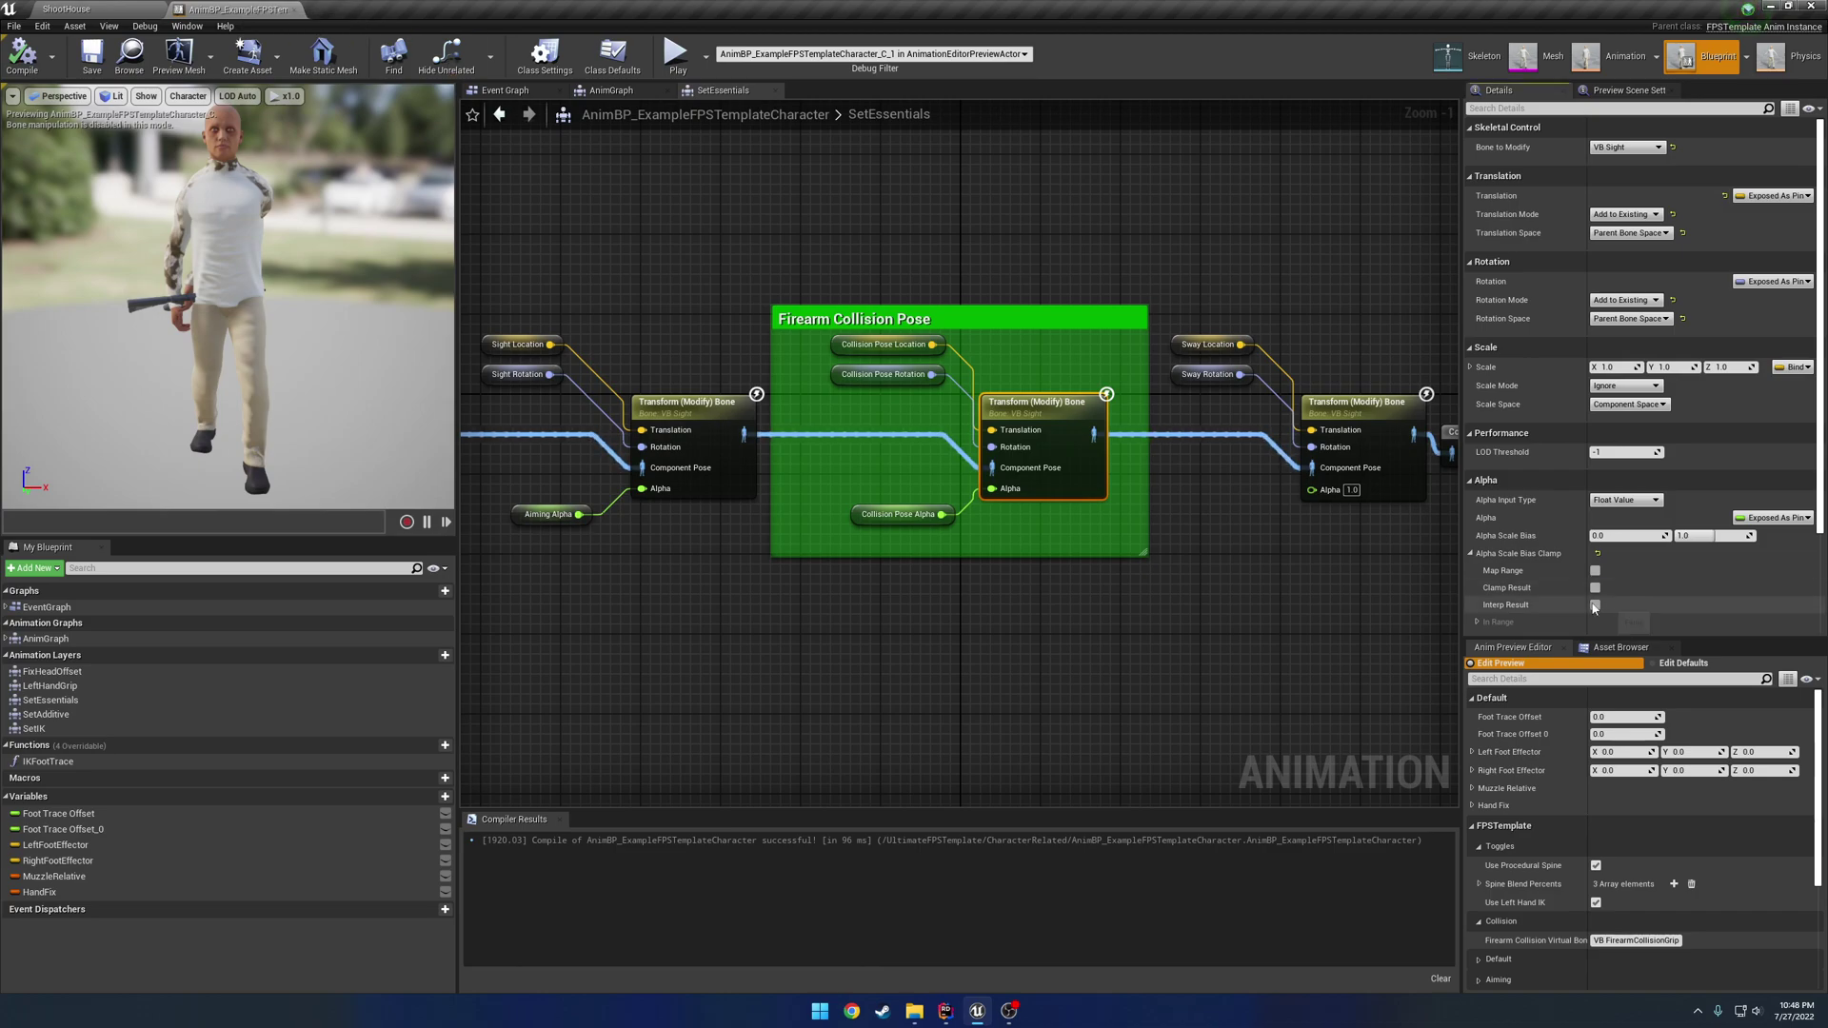
- Turn Interp Result back on for the Firearm Collision Pose group's Transform (Modify) Bone node and compile the animation blueprint
click(1596, 606)
scroll(1609, 611, down, 5)
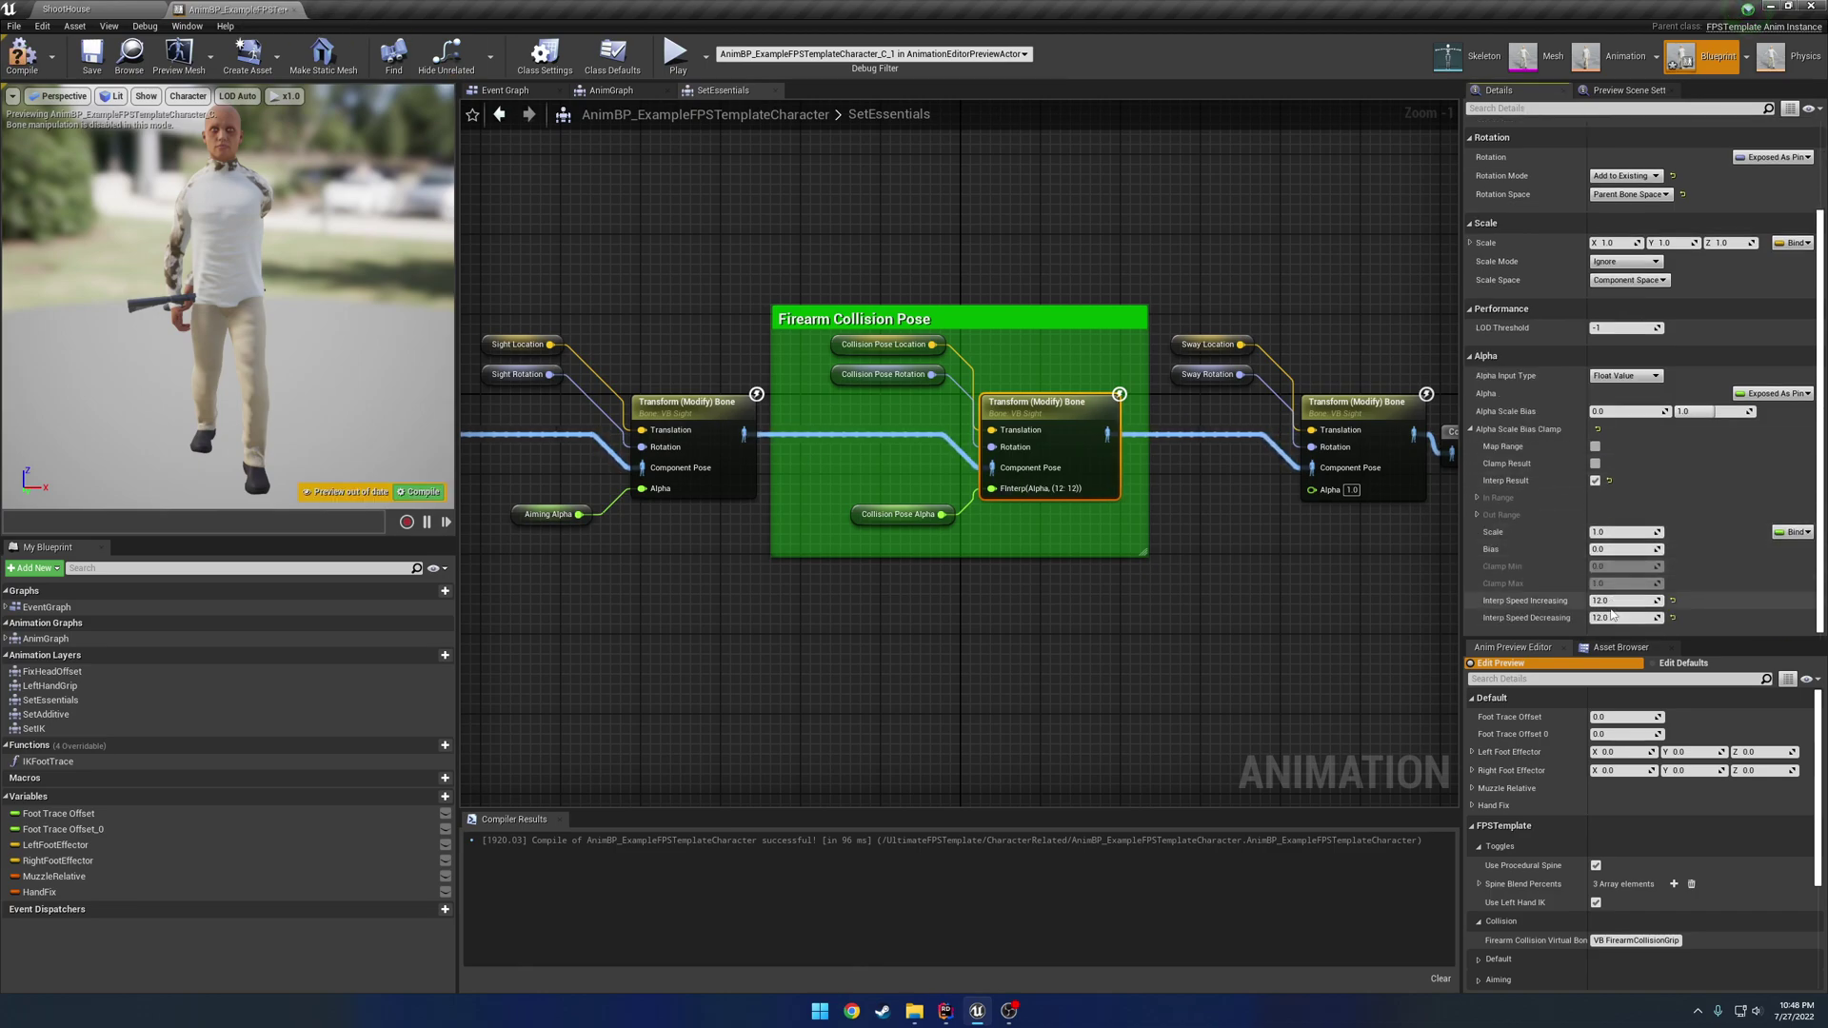
click(21, 54)
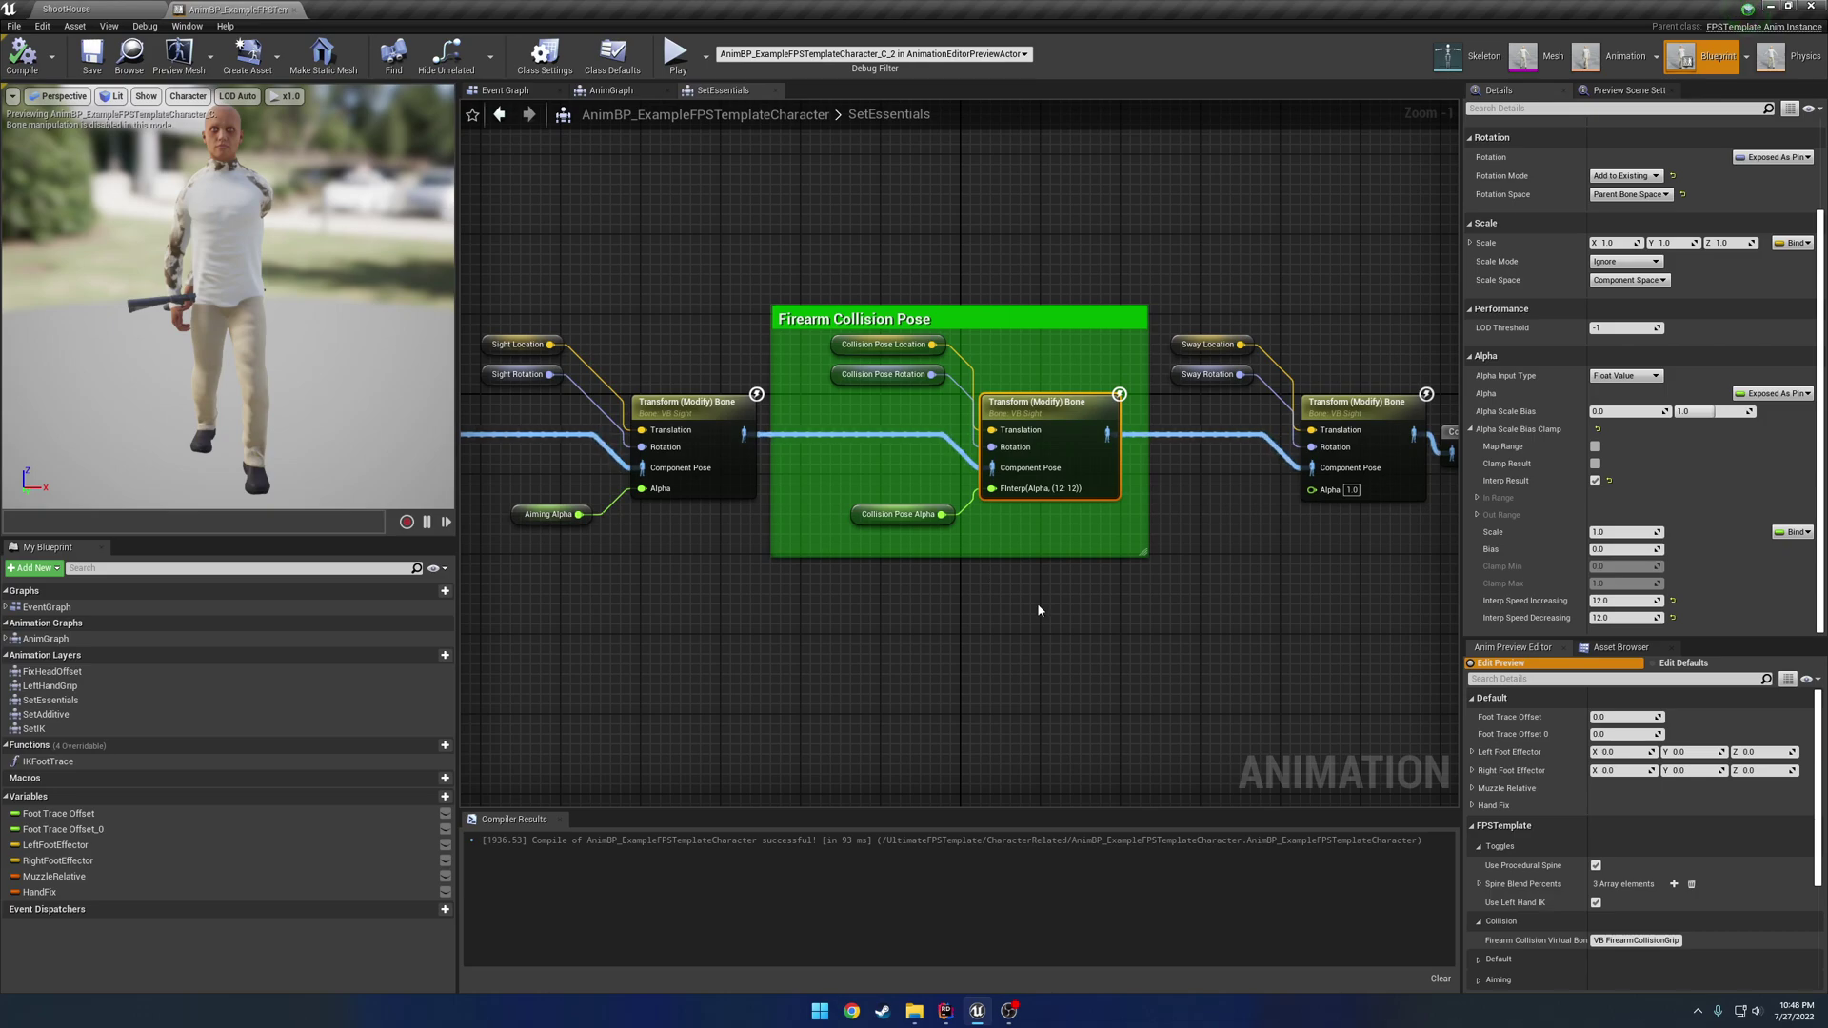
- Examine the sway nodes after the Firearm Collision Pose group, and return to the Firearm Collision Virtual BONE group
right_drag(1198, 613, 721, 642)
drag(694, 304, 963, 566)
click(916, 597)
right_drag(748, 598, 1157, 586)
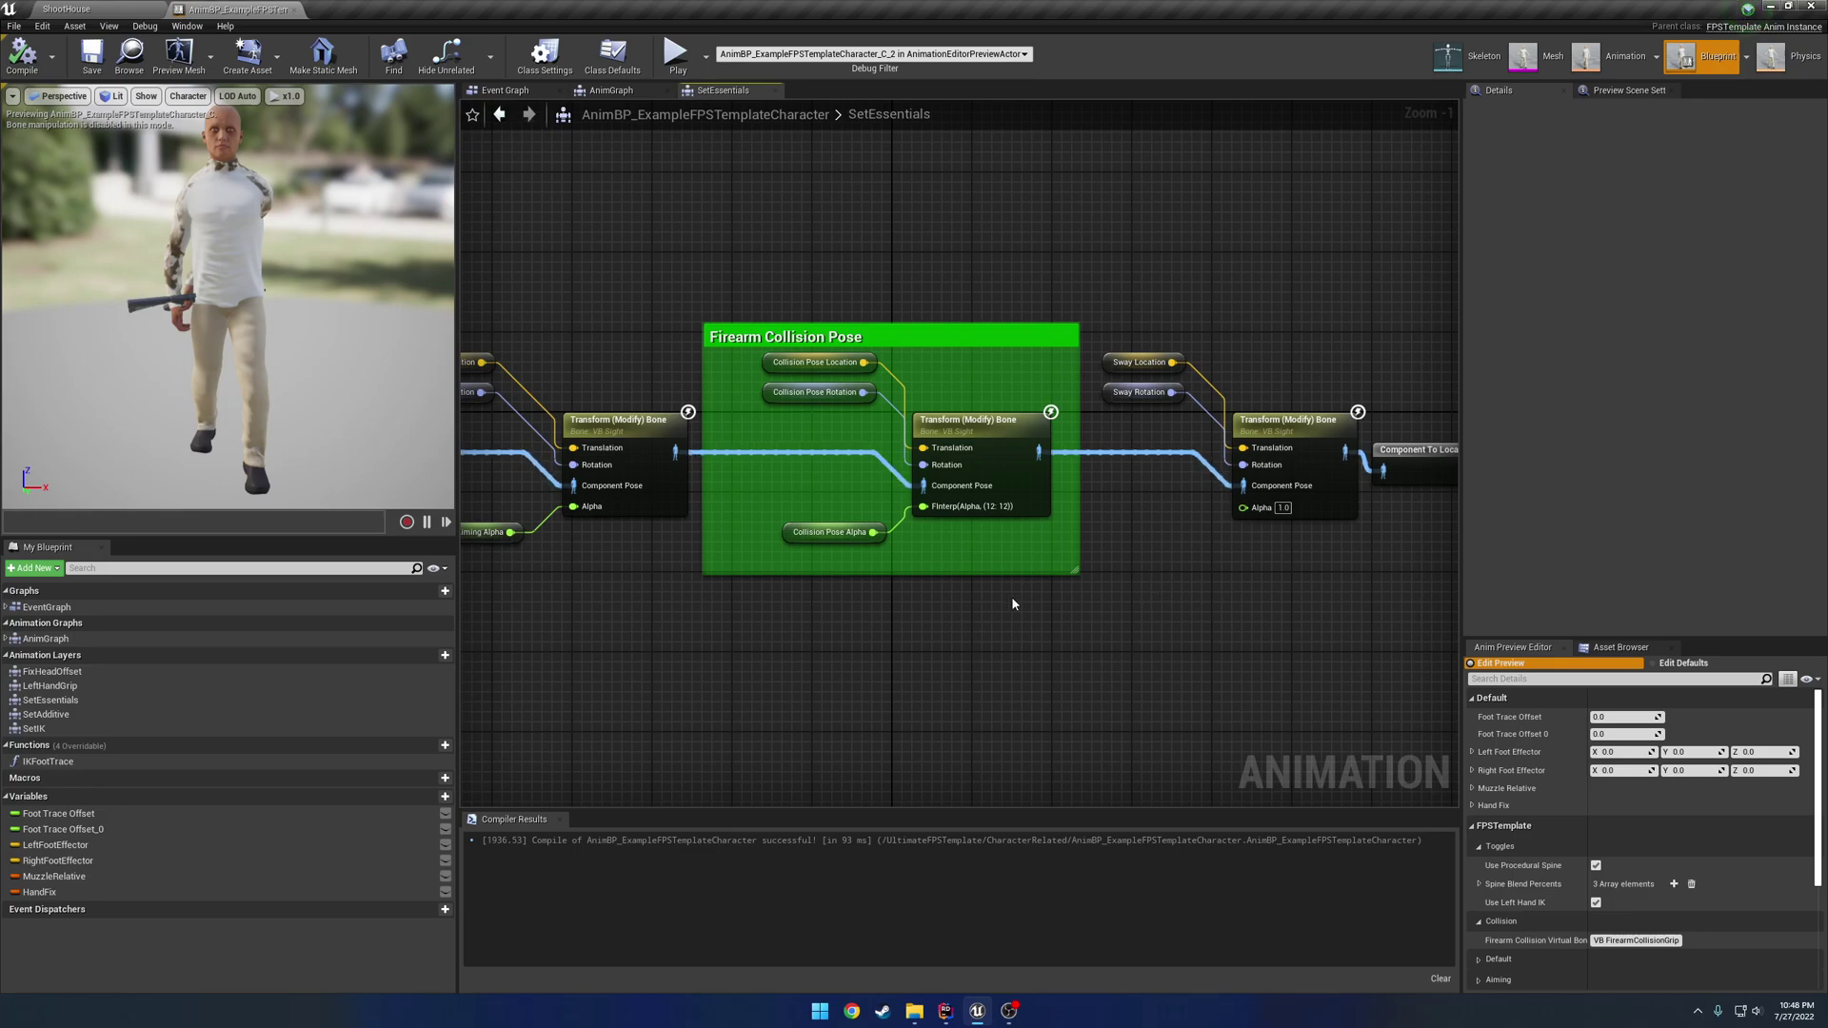
right_drag(1013, 599, 1105, 553)
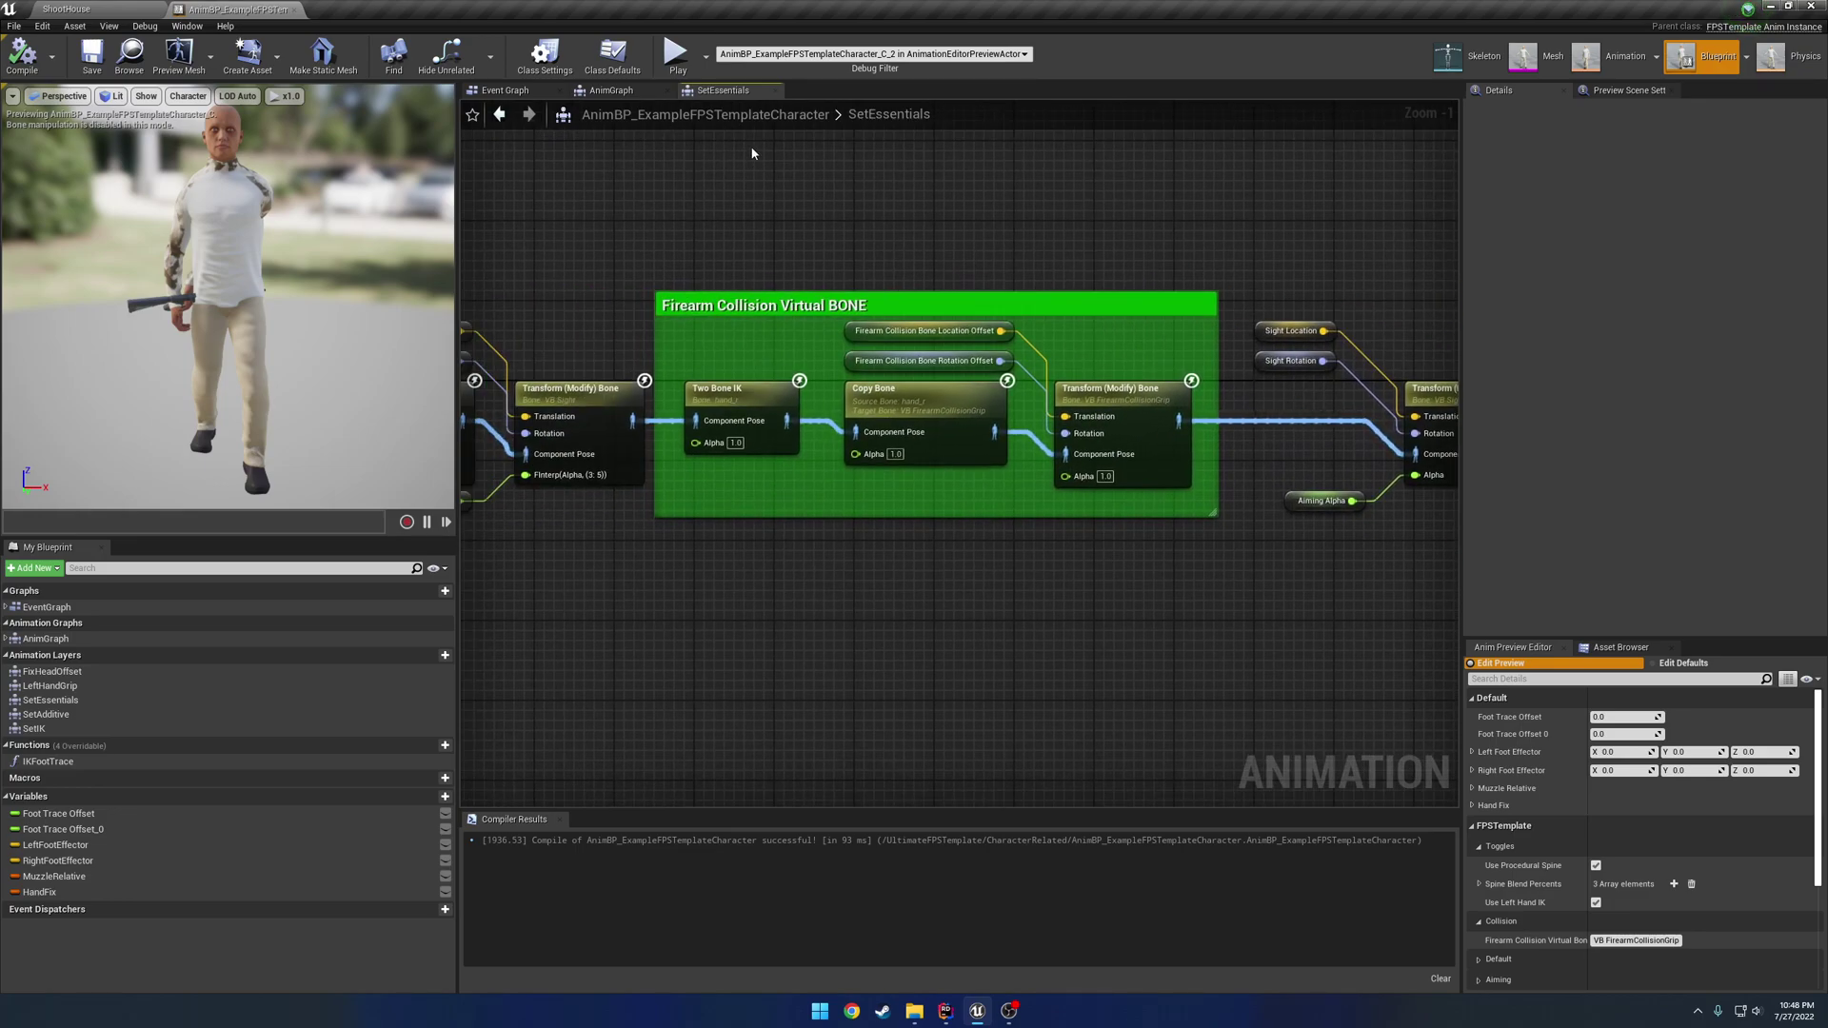
- Close the SetEssentials layer and inspect the Layered blend per bone node and Locomotion state machine in the AnimGraph
click(774, 90)
right_drag(768, 318, 1093, 307)
click(800, 425)
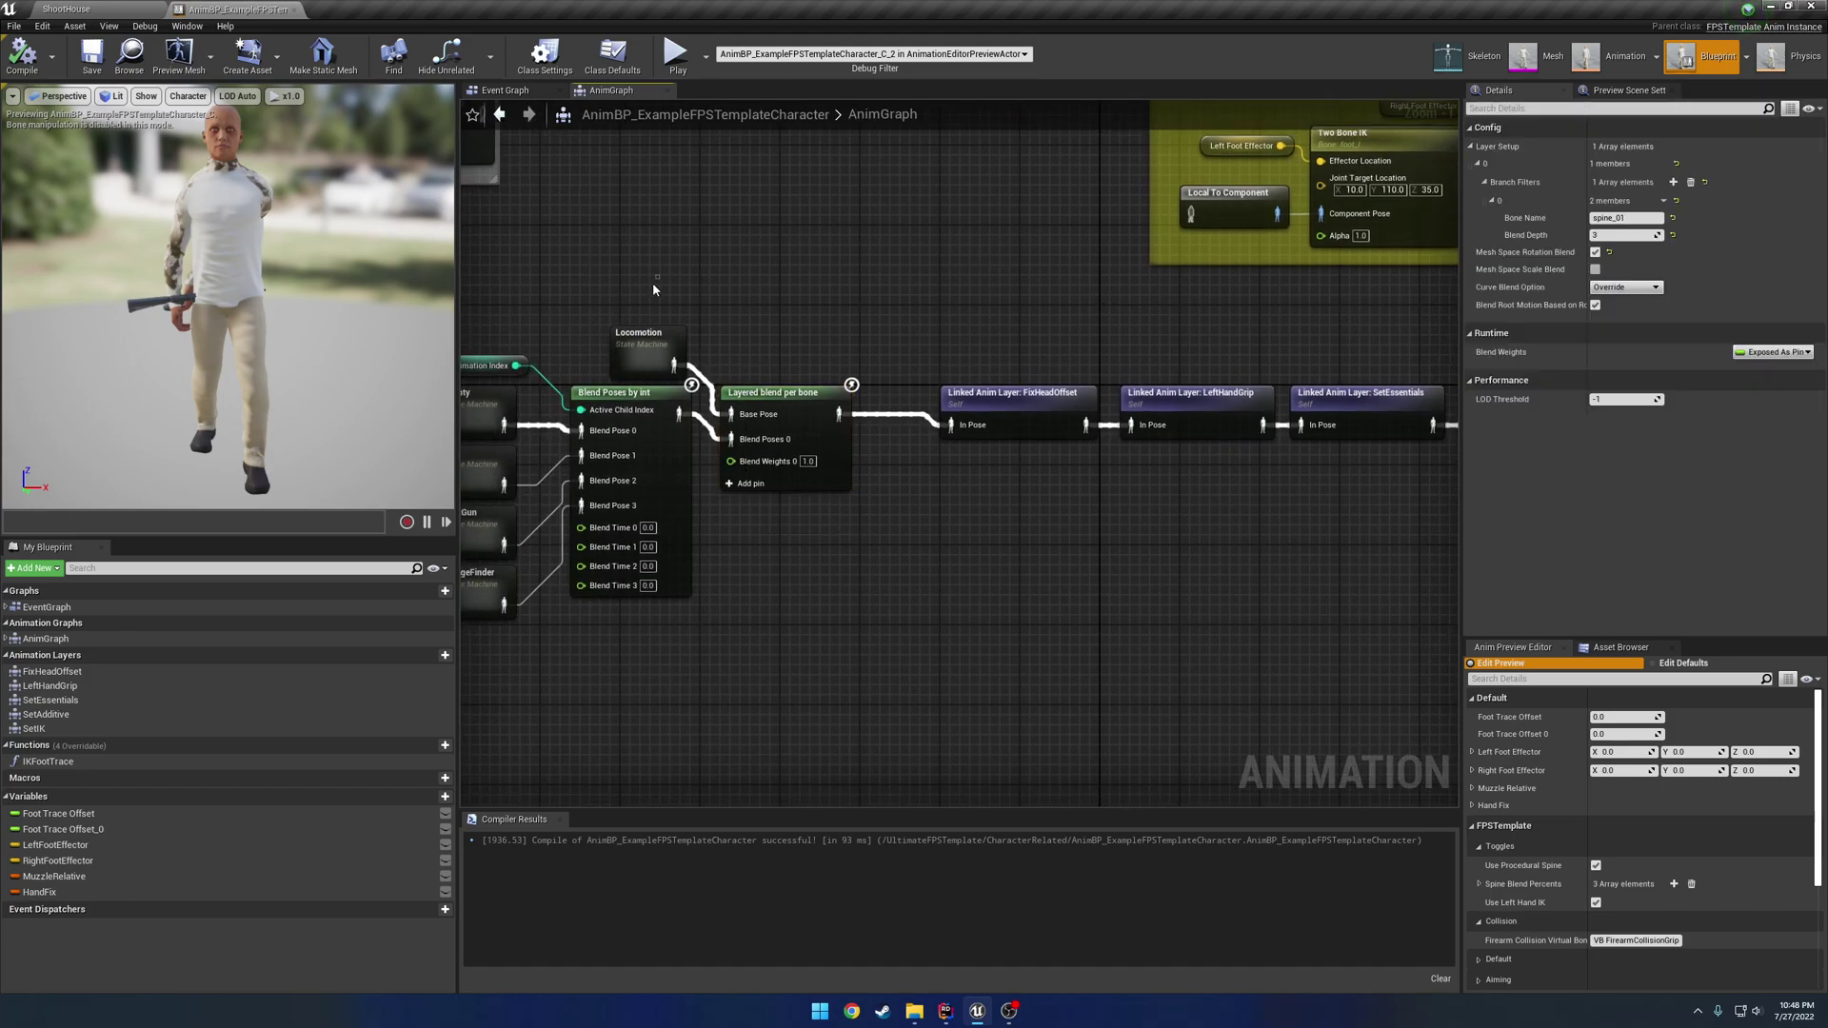
click(672, 354)
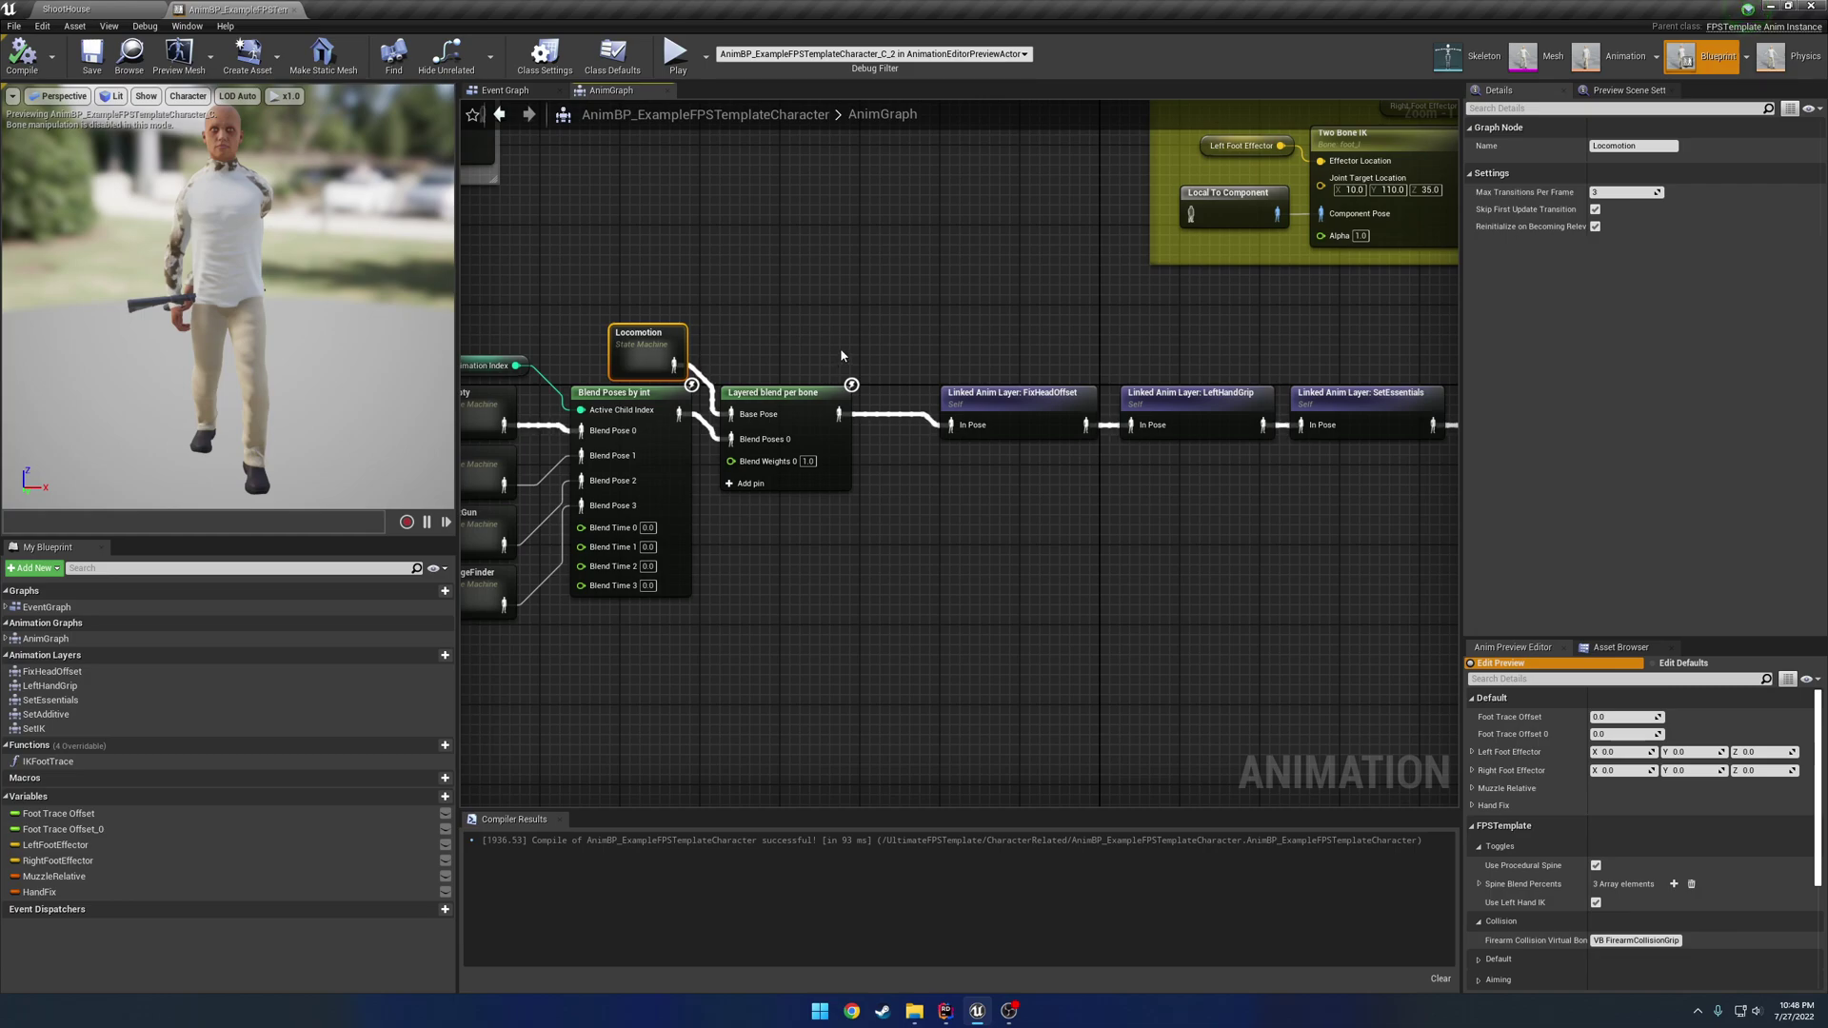
right_drag(1038, 346, 905, 346)
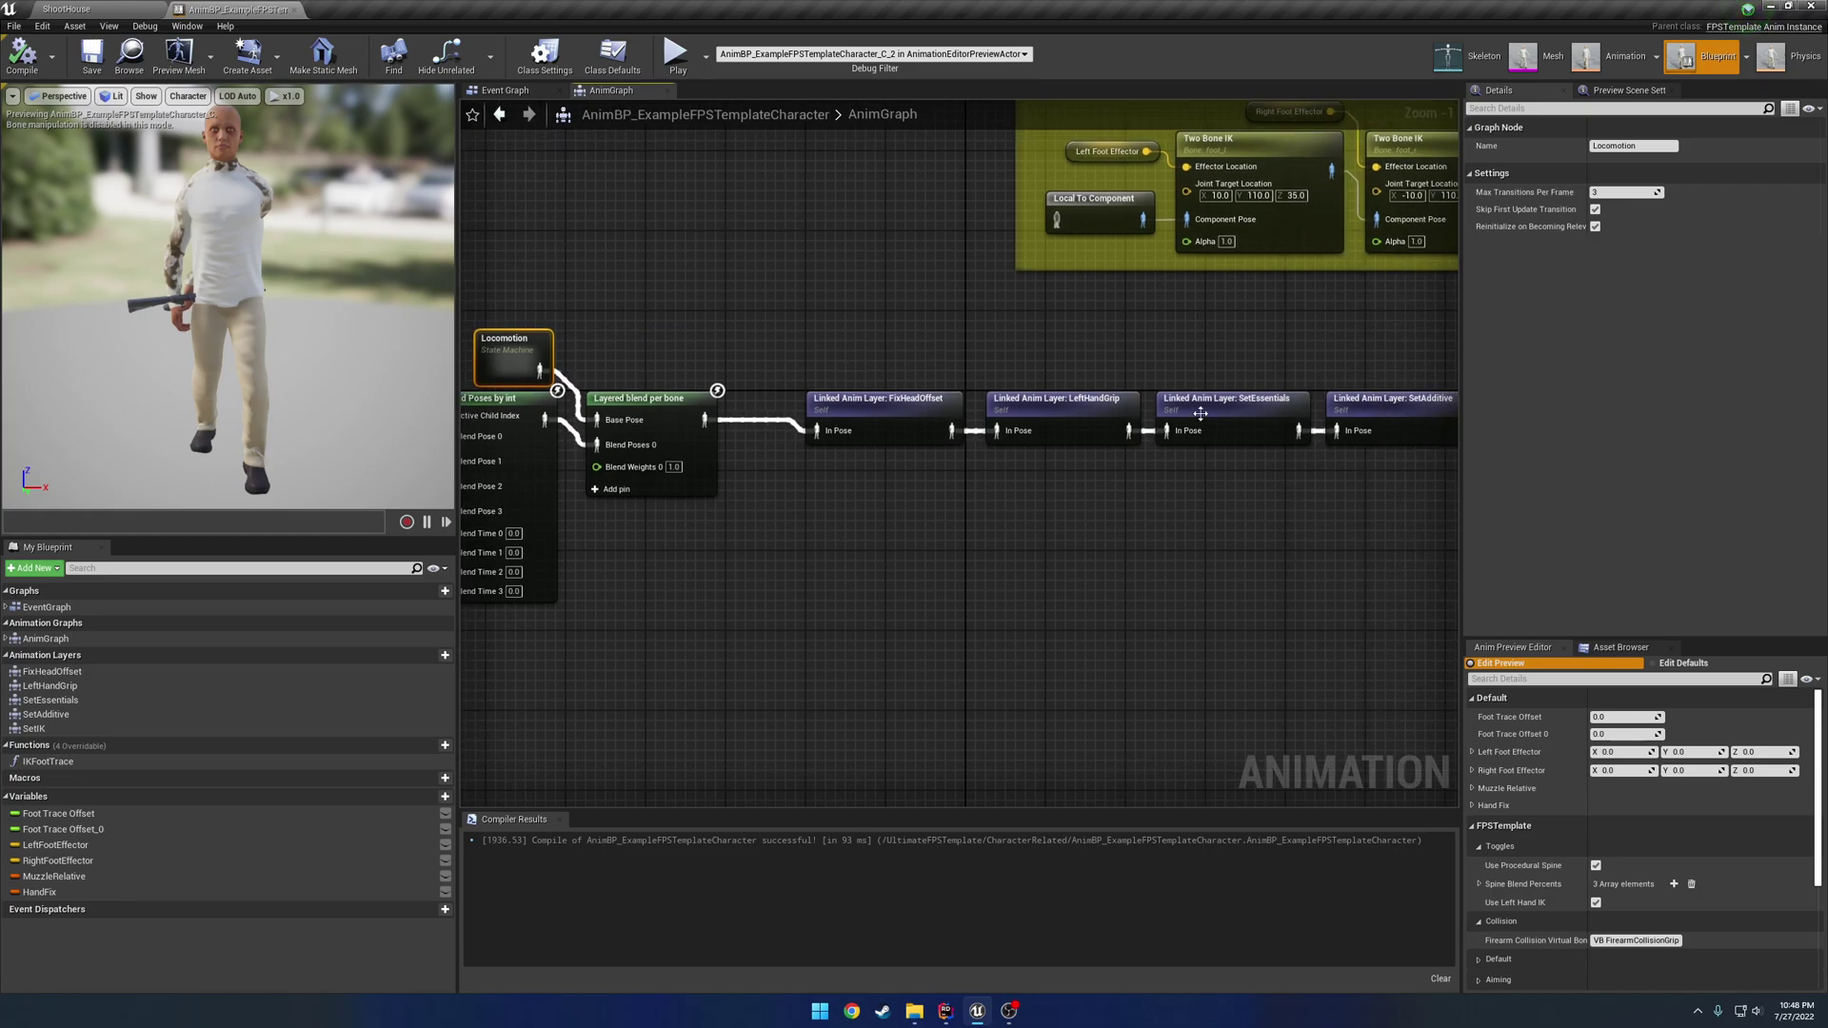
- Open the SetEssentials layer and examine the Current Firearm Pose nodes and the sprint and super sprint nodes
click(1262, 407)
right_drag(1262, 408, 1076, 432)
double_click(1077, 431)
scroll(1068, 416, up, 5)
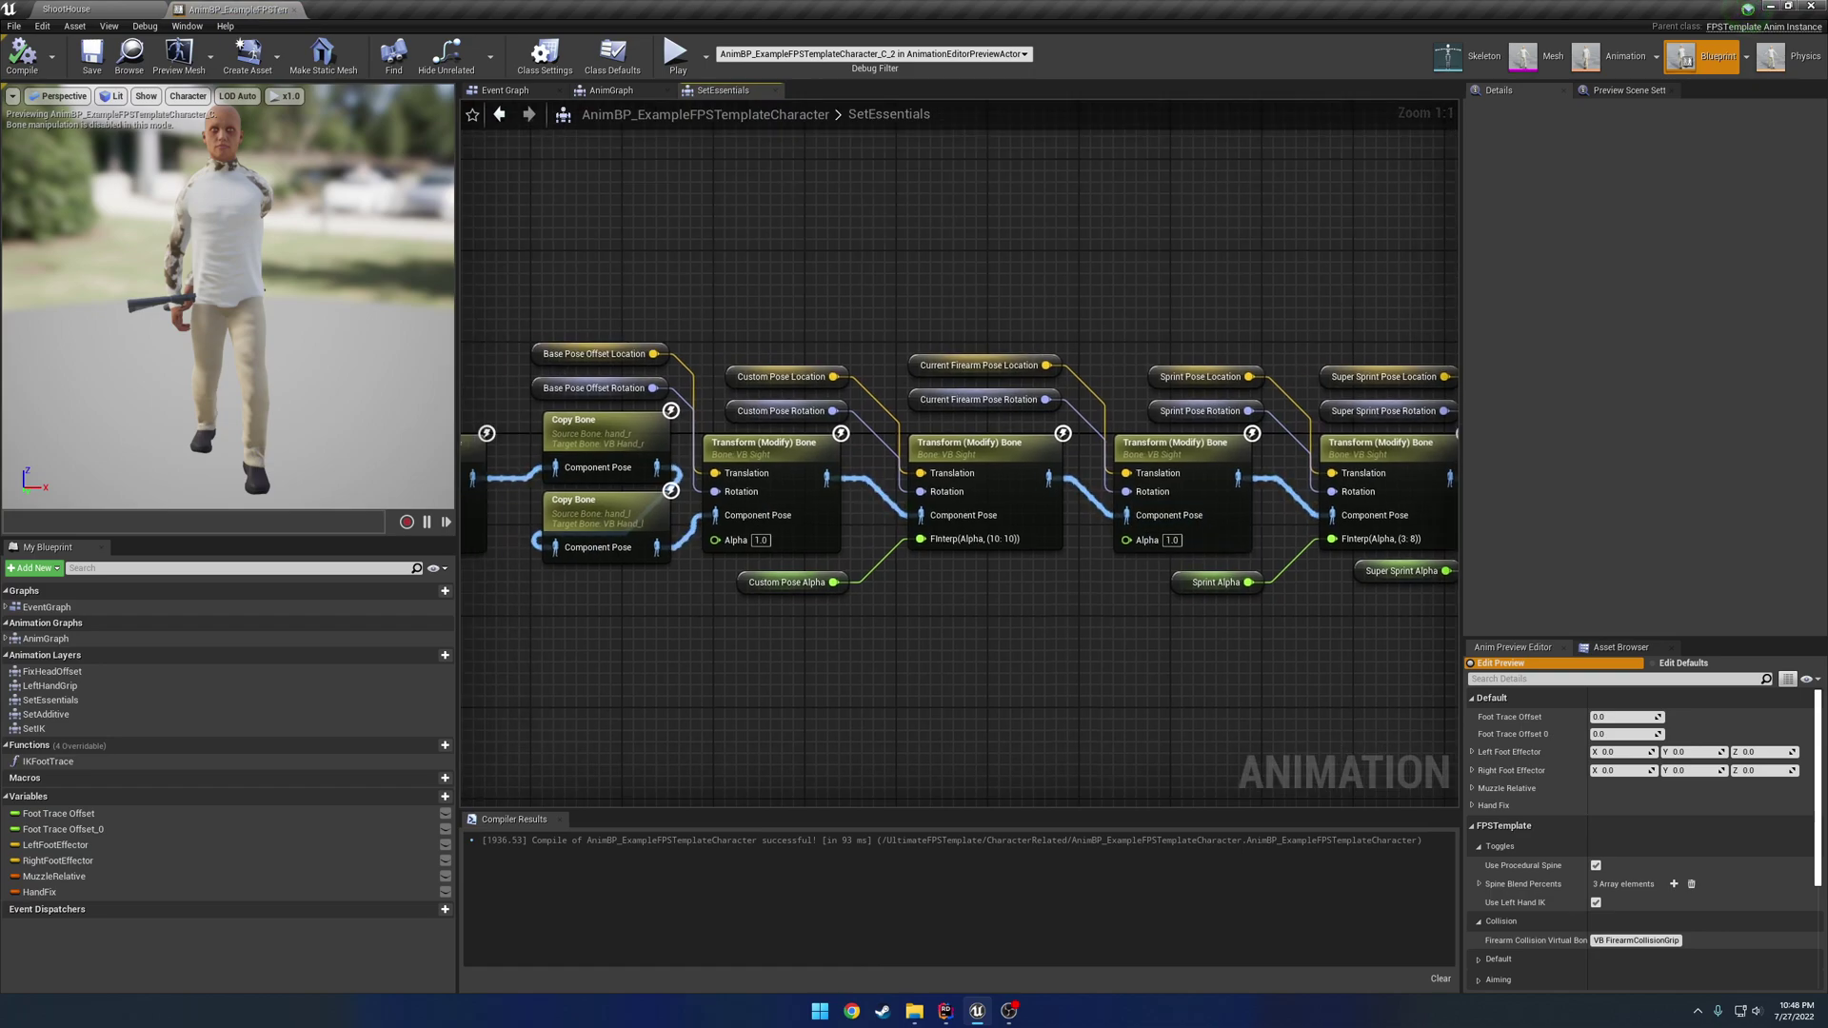
right_drag(935, 308, 624, 232)
drag(624, 234, 738, 348)
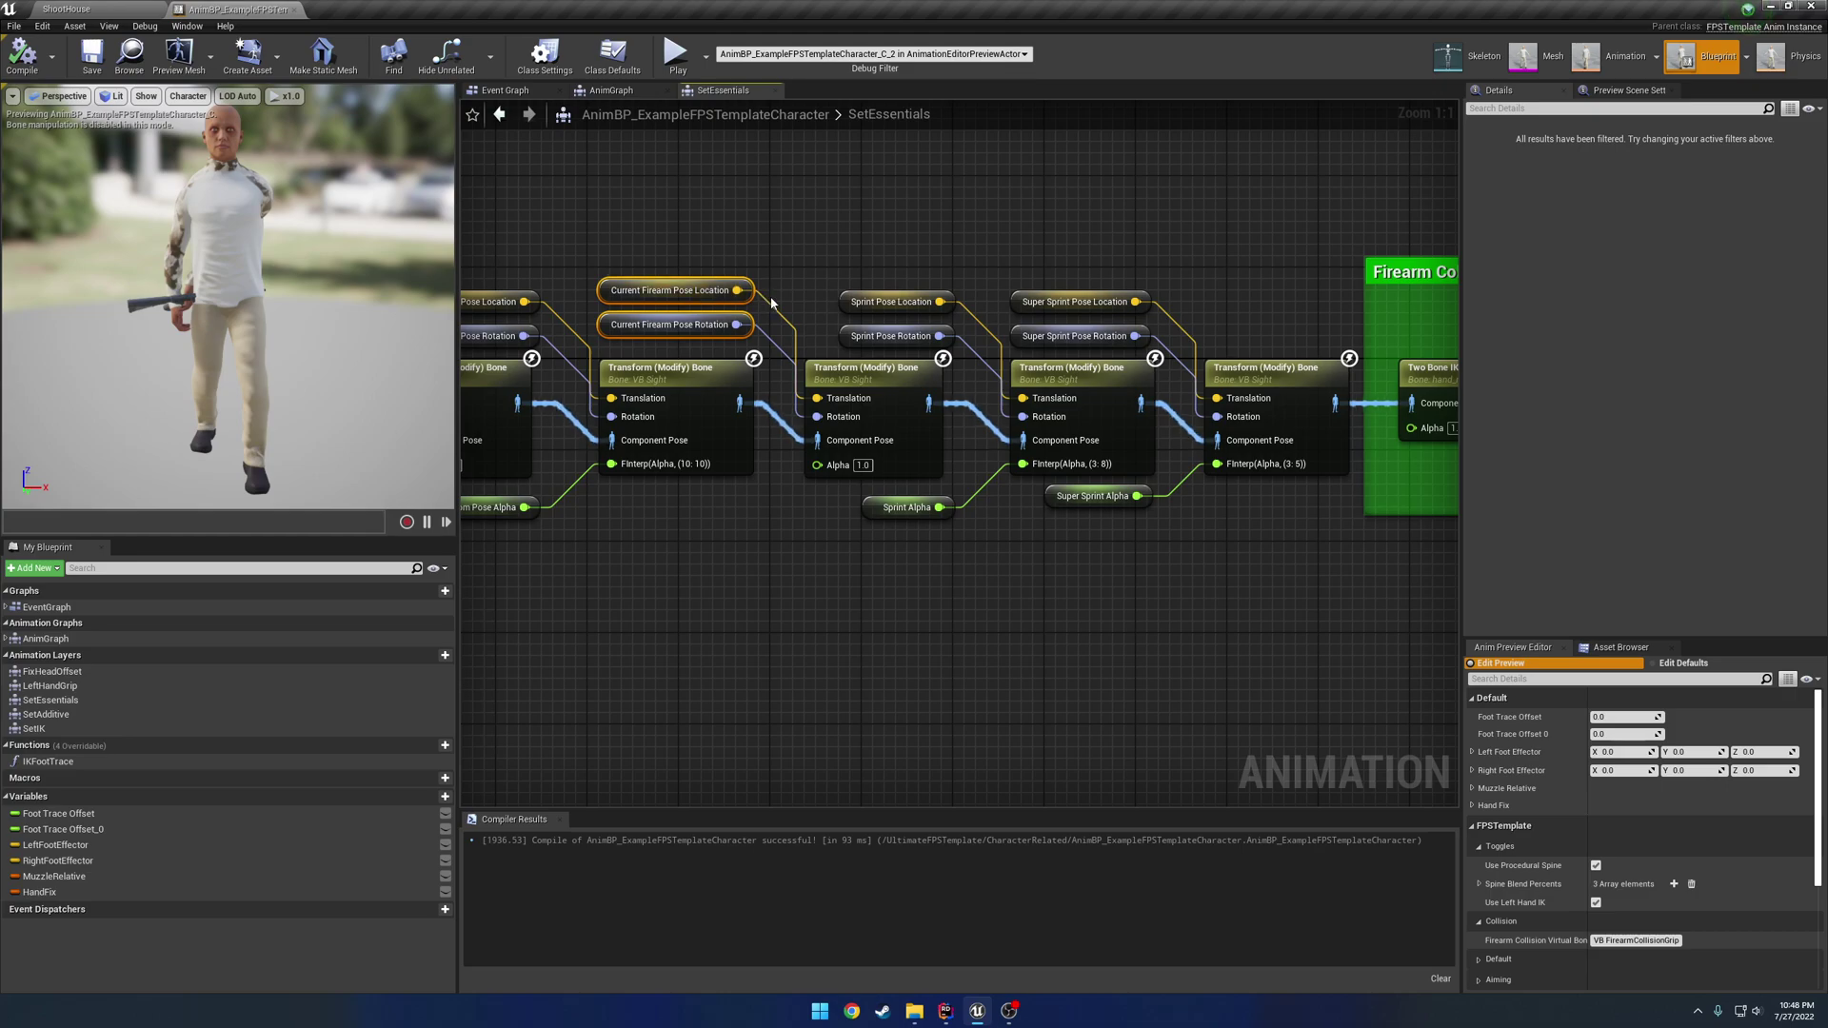
drag(857, 246, 1293, 520)
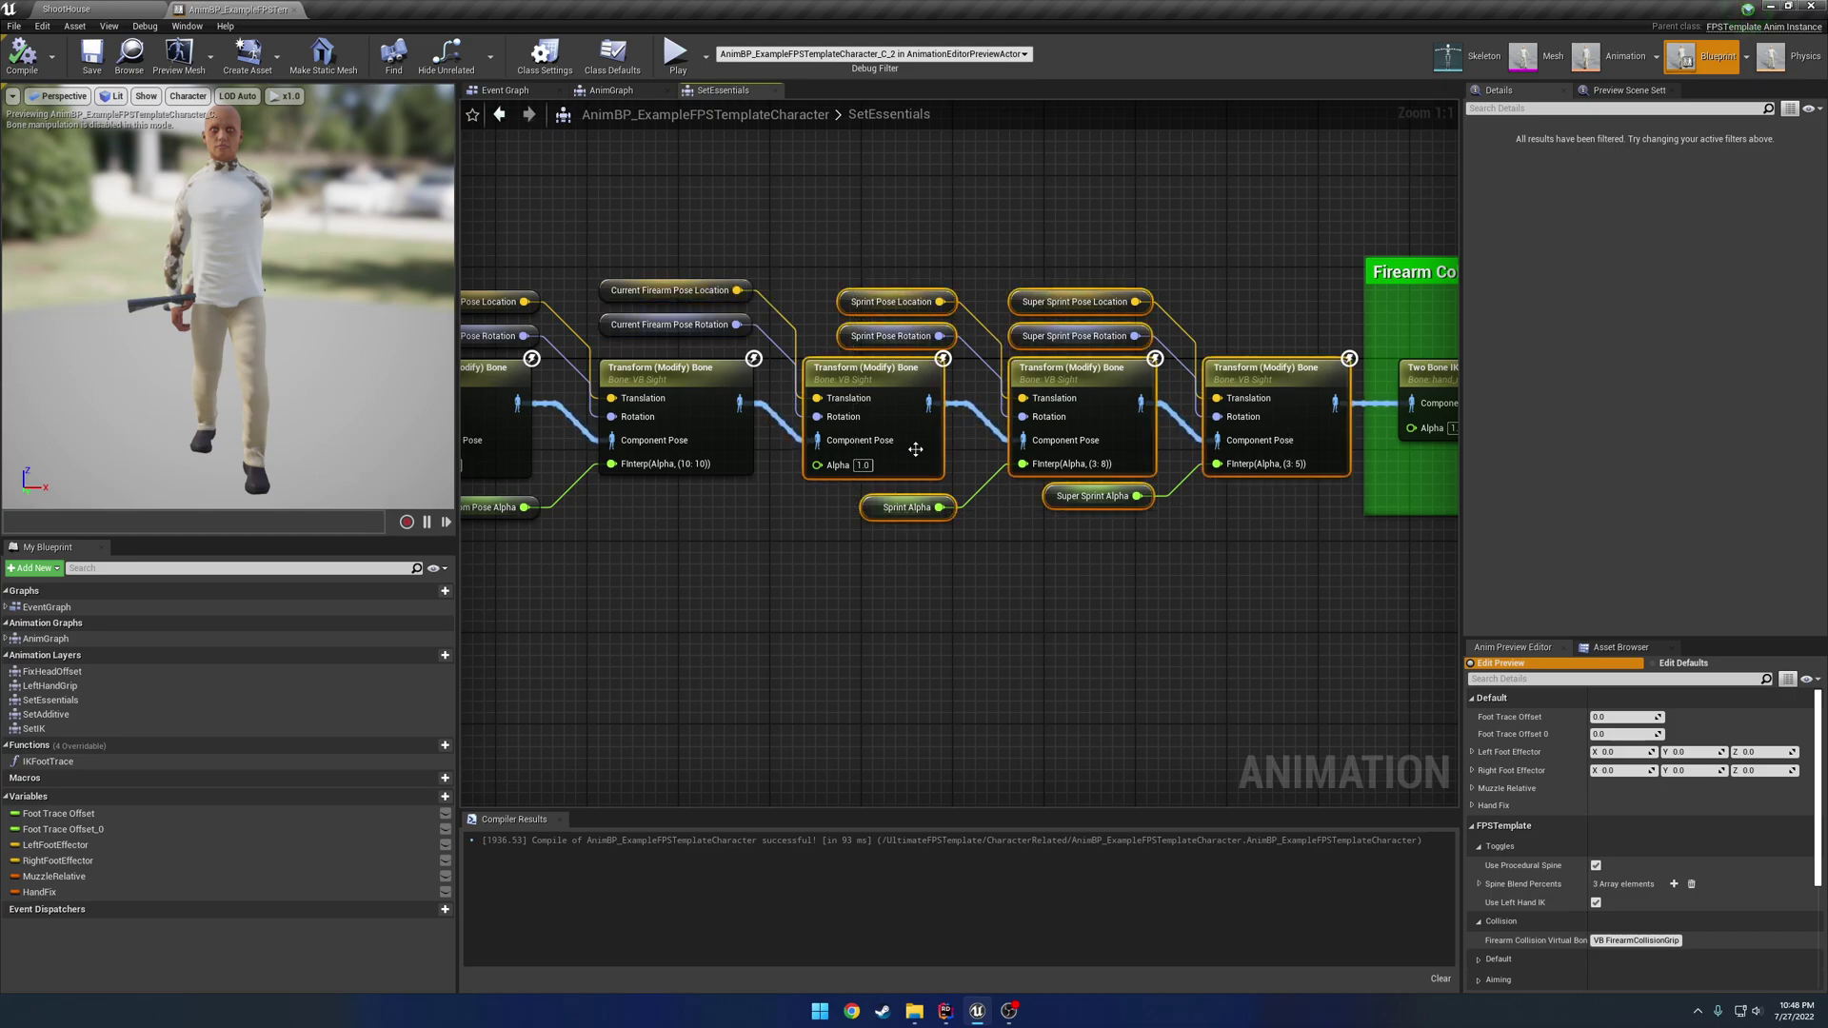
- Select the Firearm Collision Virtual BONE group, the sight transform nodes and the Firearm Collision Pose group in turn to review their order
right_drag(1388, 536, 600, 533)
drag(646, 209, 1158, 599)
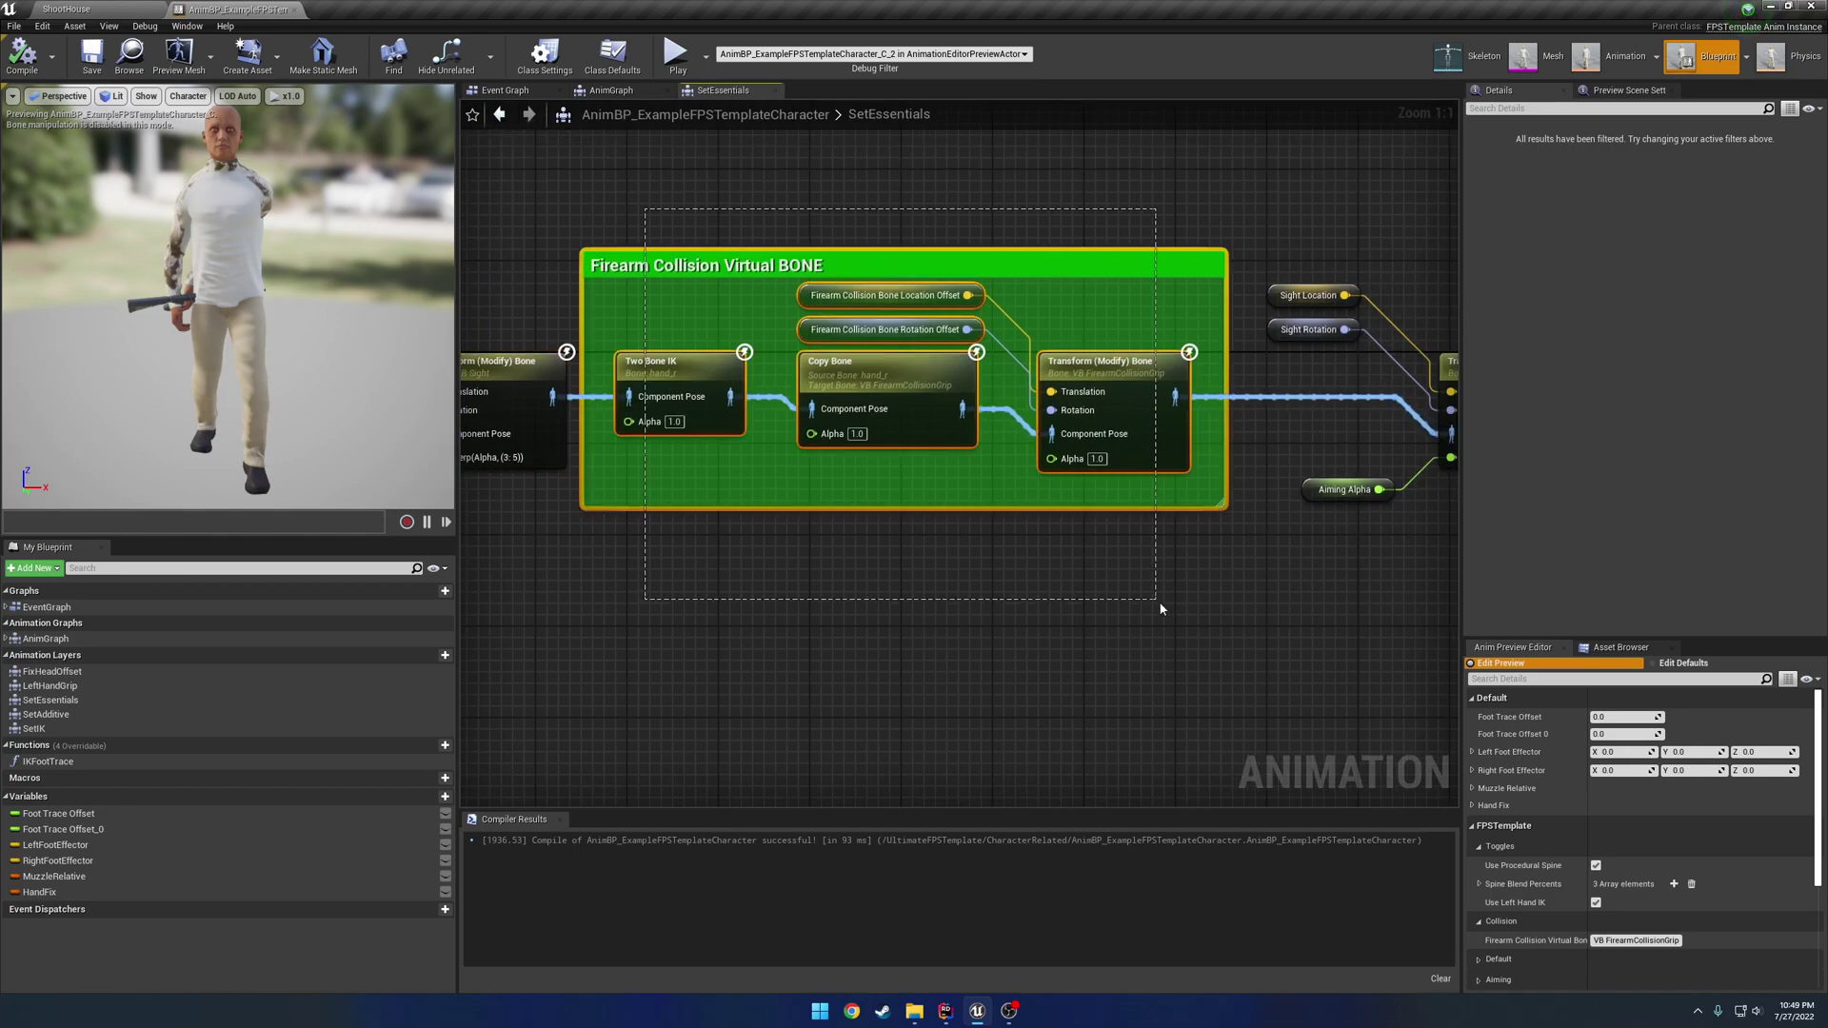
right_drag(1196, 562, 686, 534)
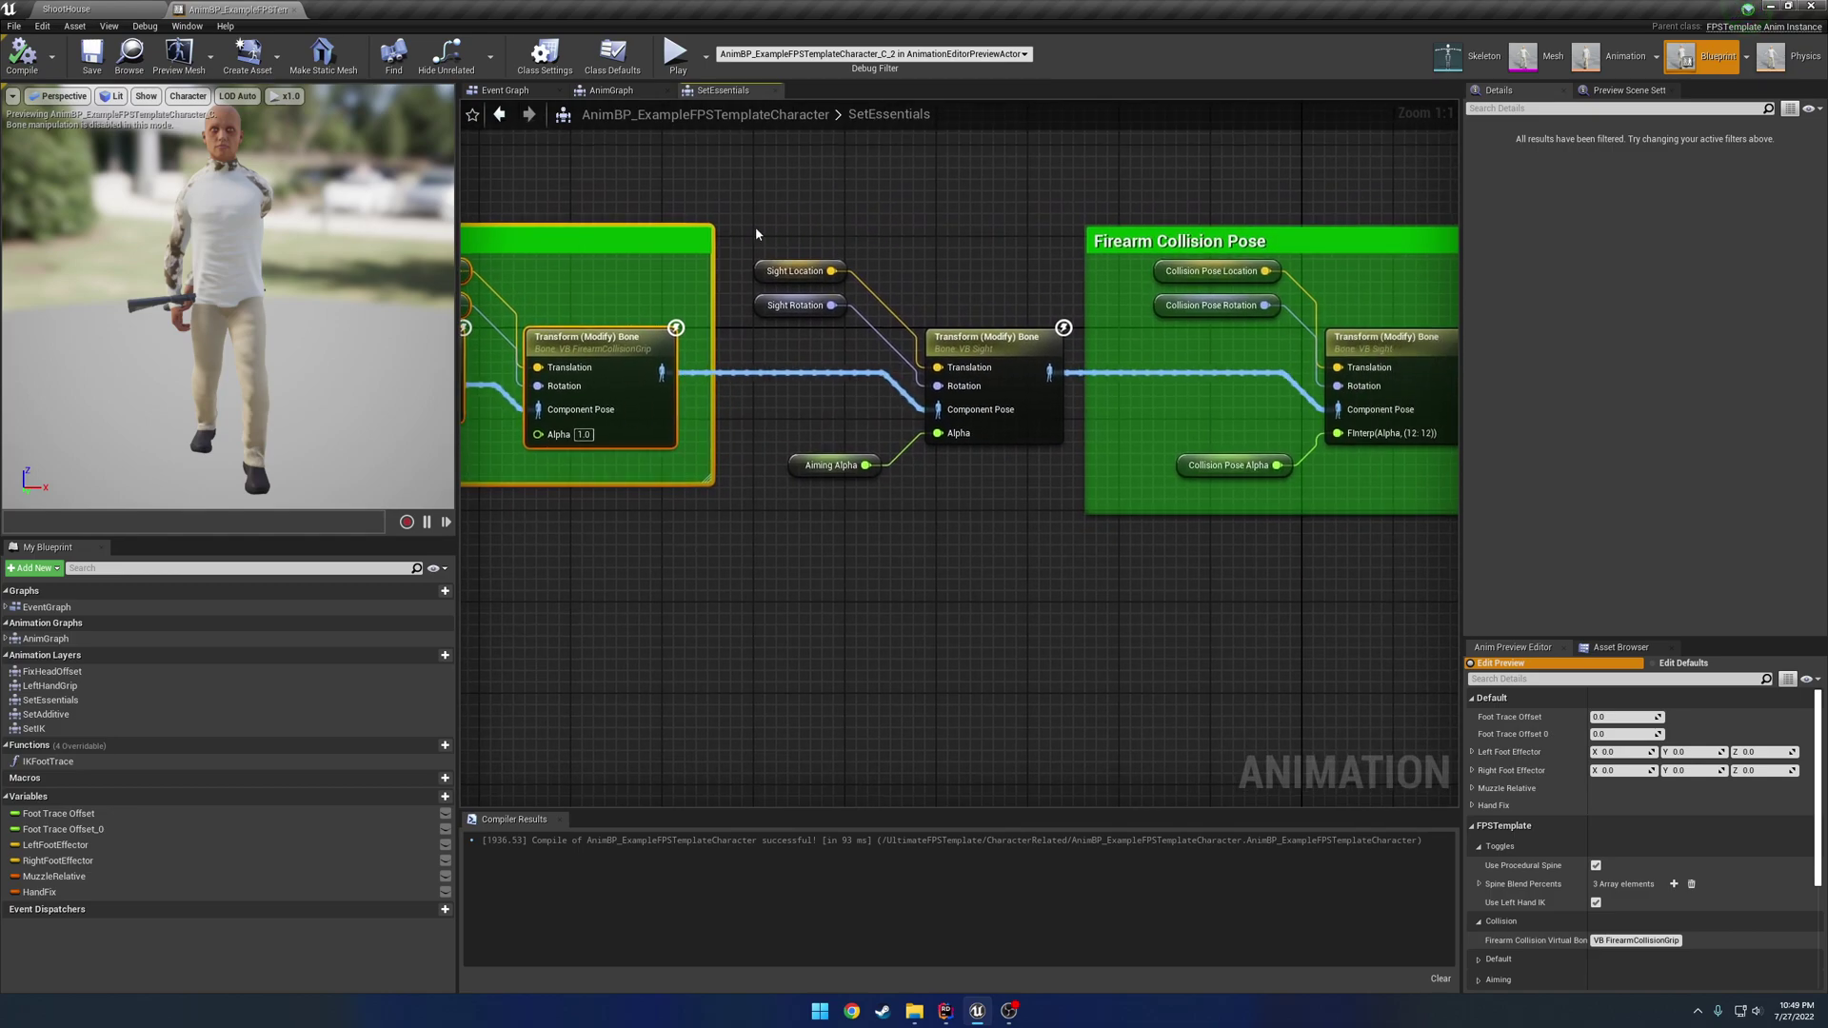
drag(756, 227, 1003, 541)
right_drag(1113, 360, 736, 398)
drag(738, 221, 1063, 623)
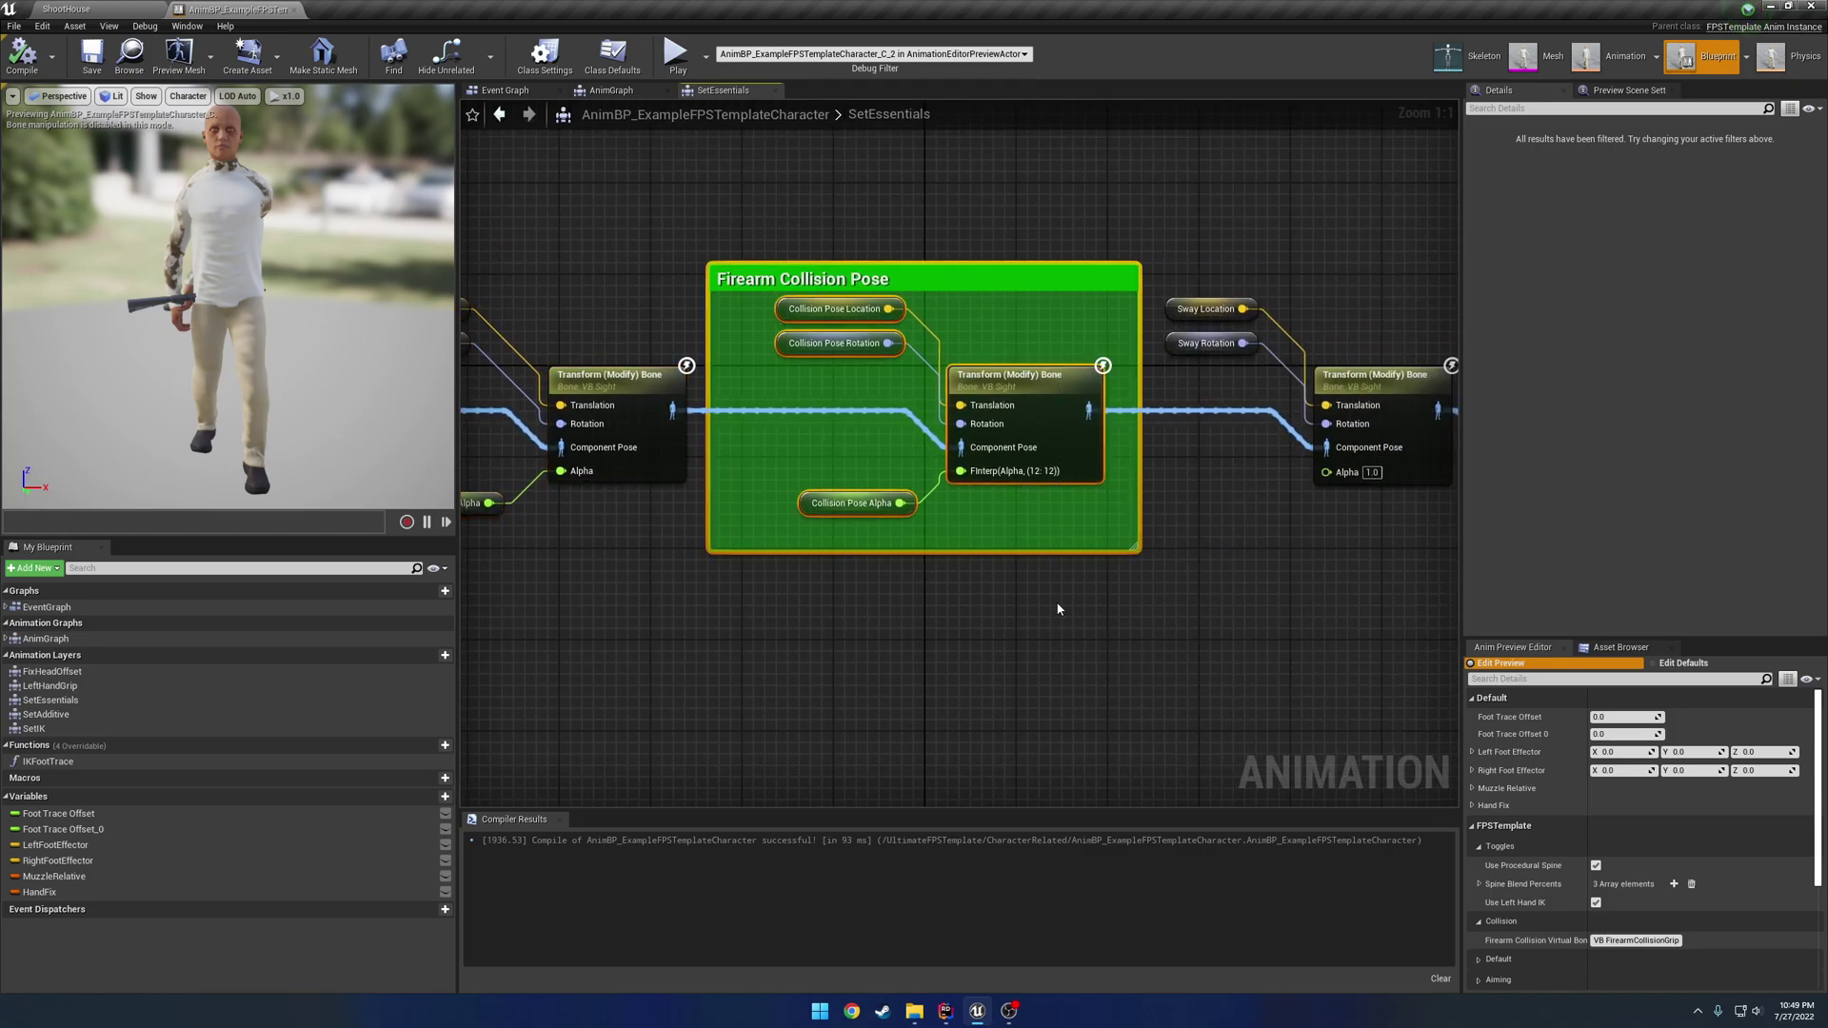
- Review the sway transform nodes through to the Output Pose, clear the selection, and return to the sprint pose nodes
right_drag(1064, 612, 686, 619)
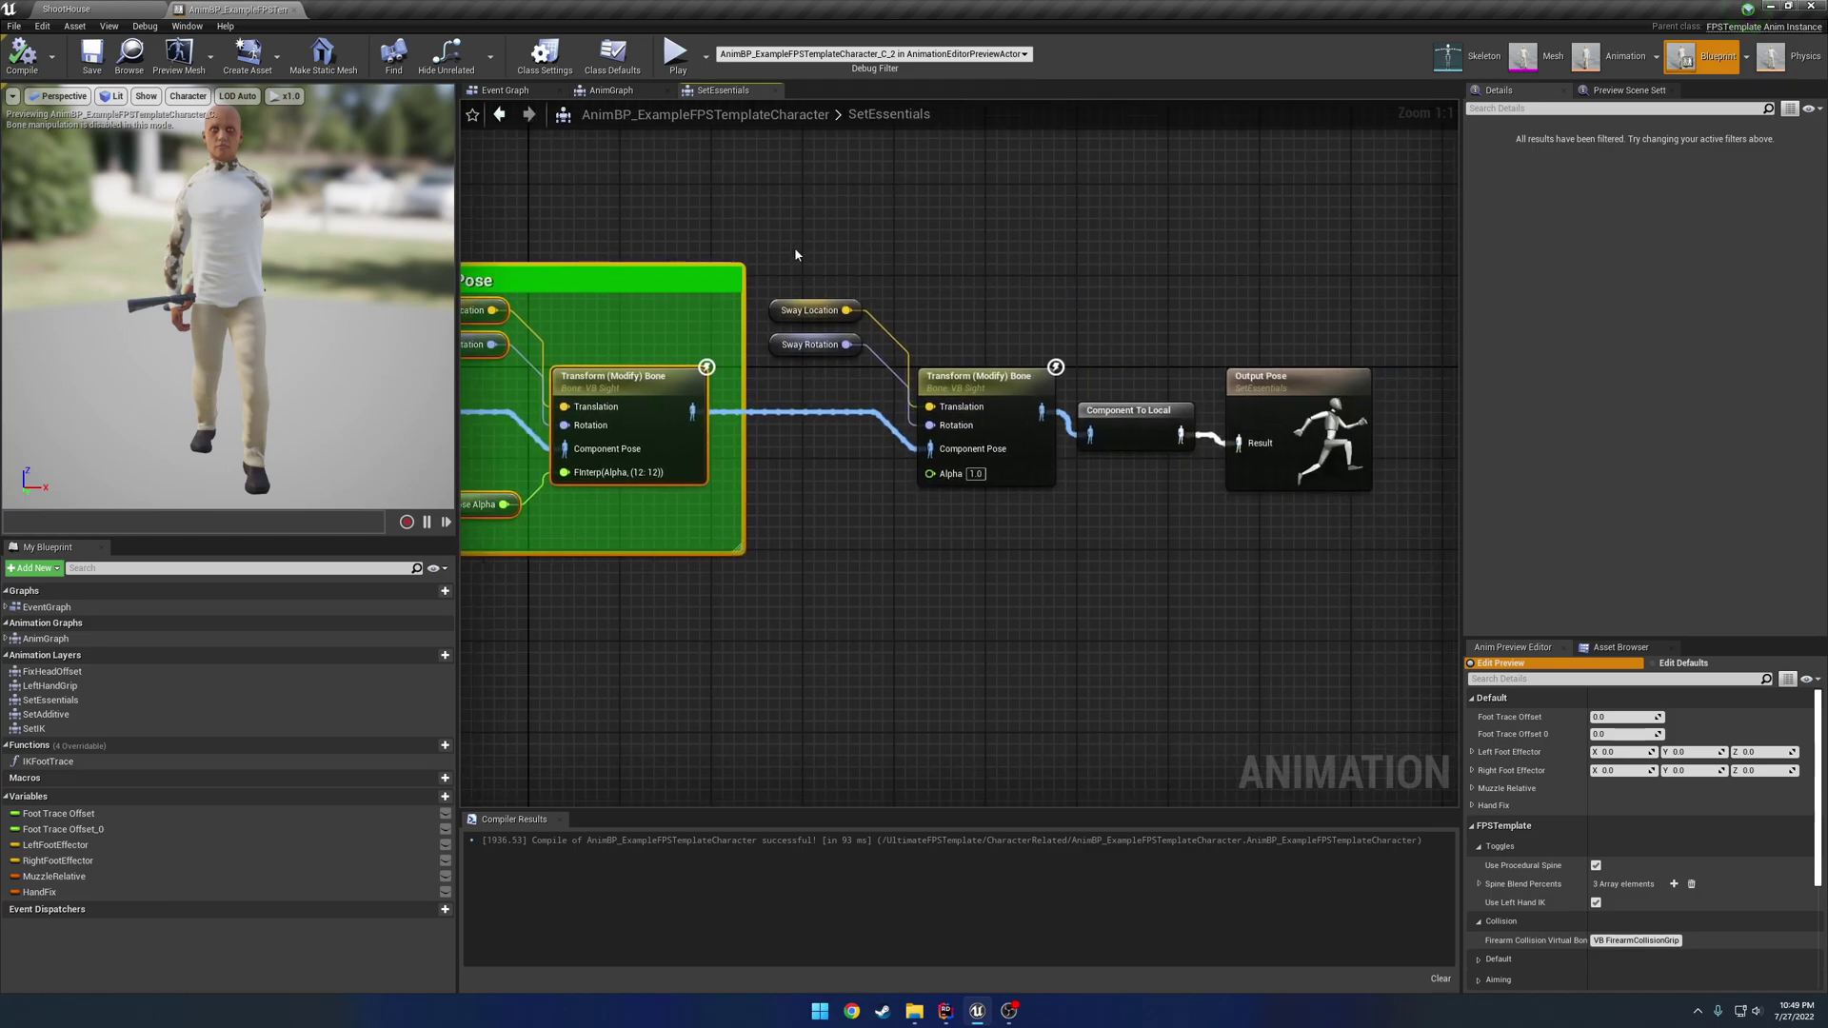
drag(791, 245, 1441, 636)
click(1095, 610)
right_drag(722, 591, 1093, 584)
scroll(1033, 581, down, 2)
right_drag(885, 599, 1190, 546)
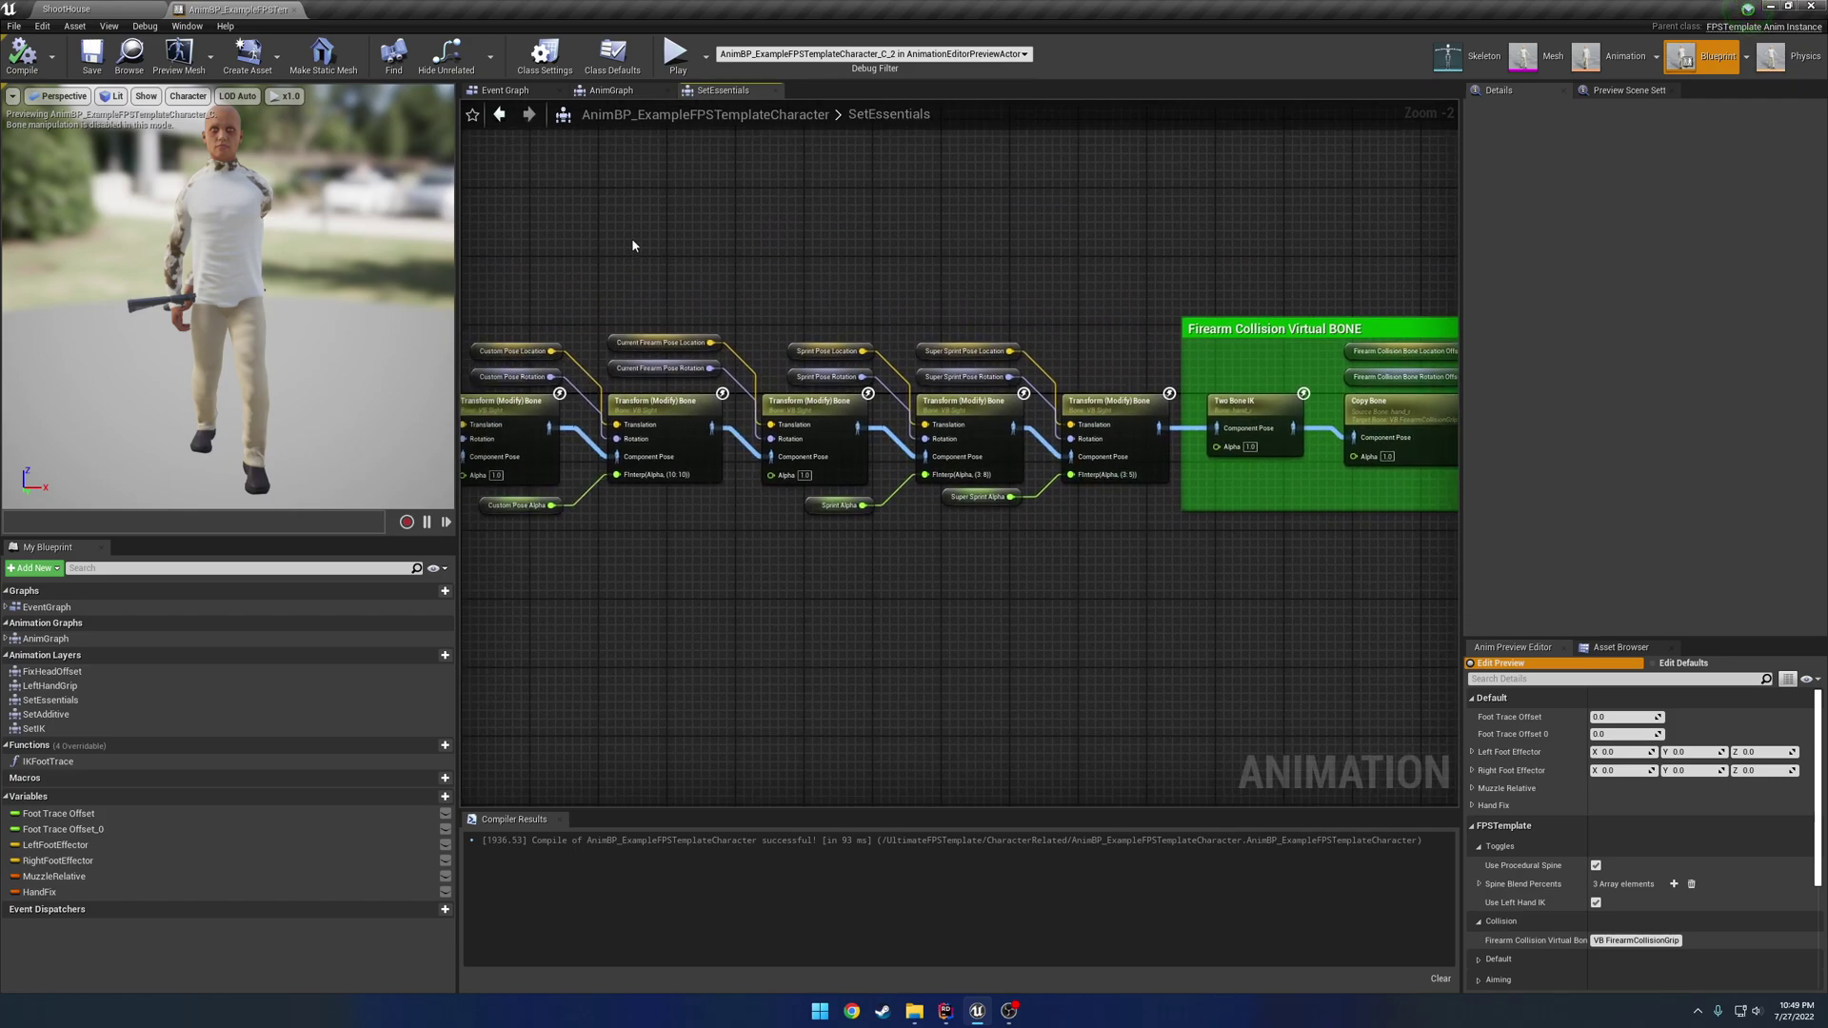
- Close the character's animation blueprint and open the BP_M4 blueprint from the template's Firearms/M4 folder
click(288, 10)
click(301, 851)
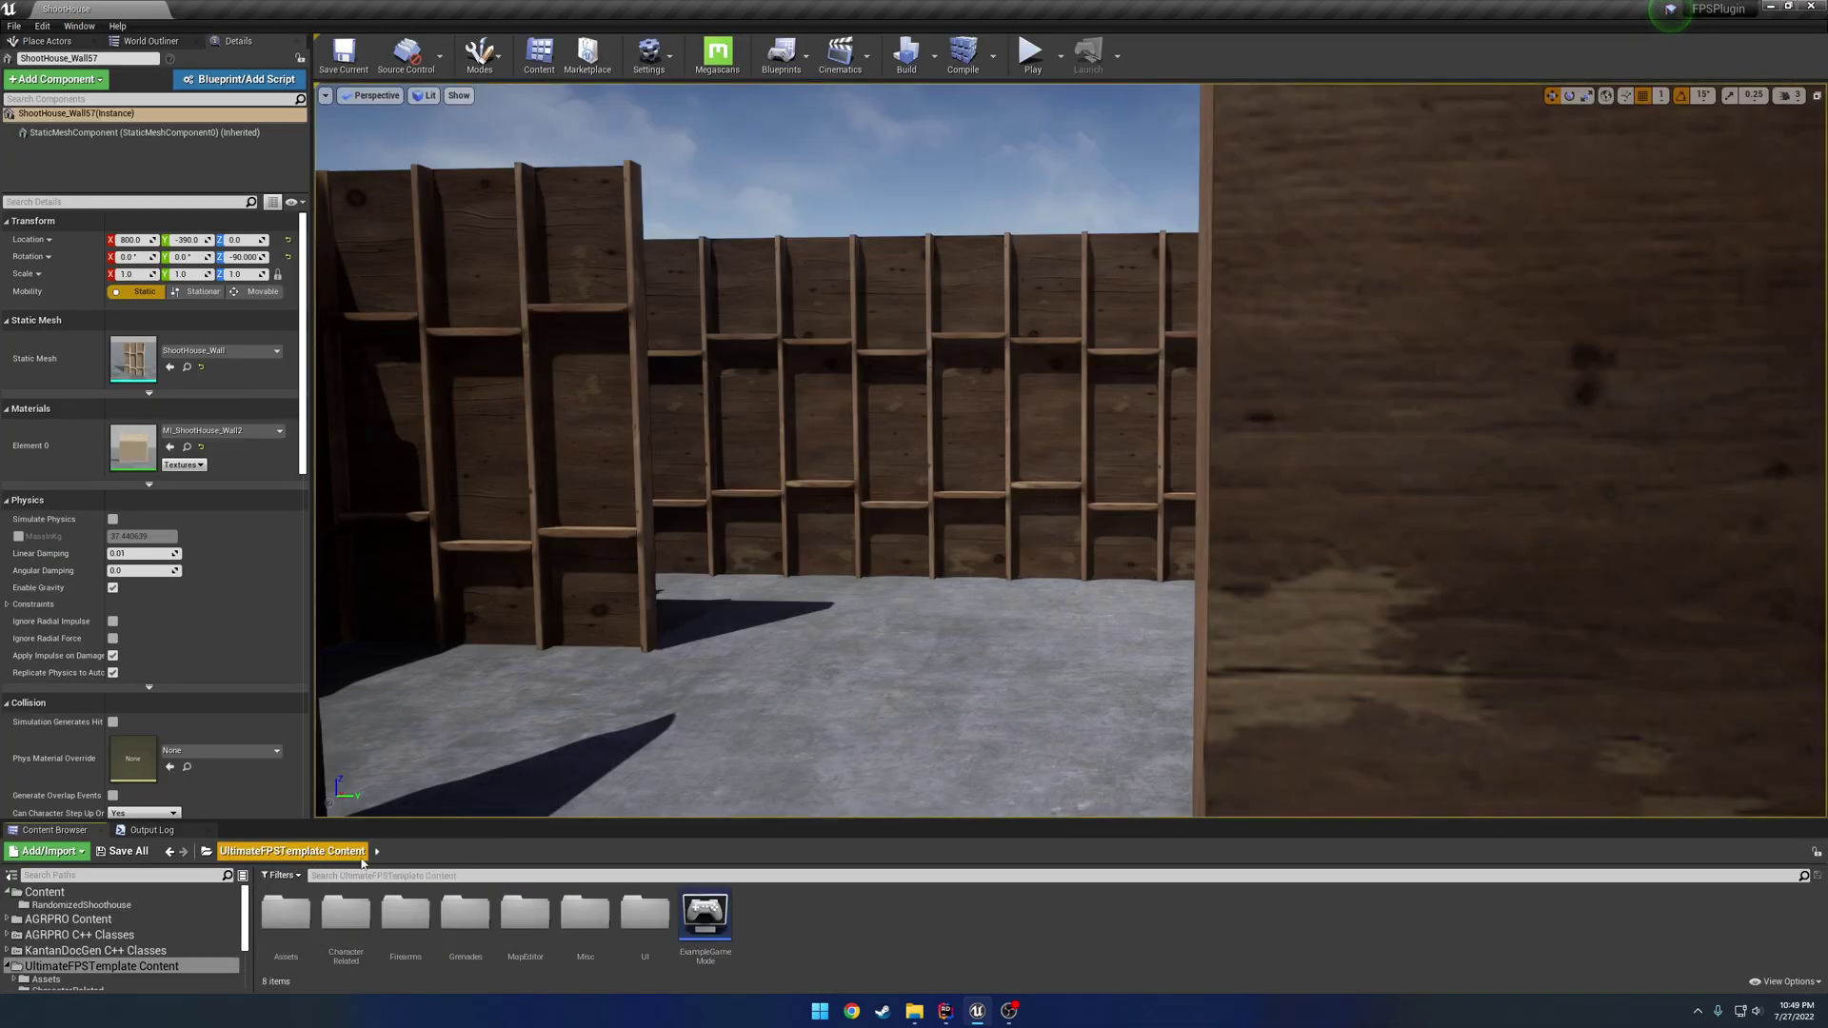
double_click(405, 914)
double_click(406, 914)
double_click(399, 916)
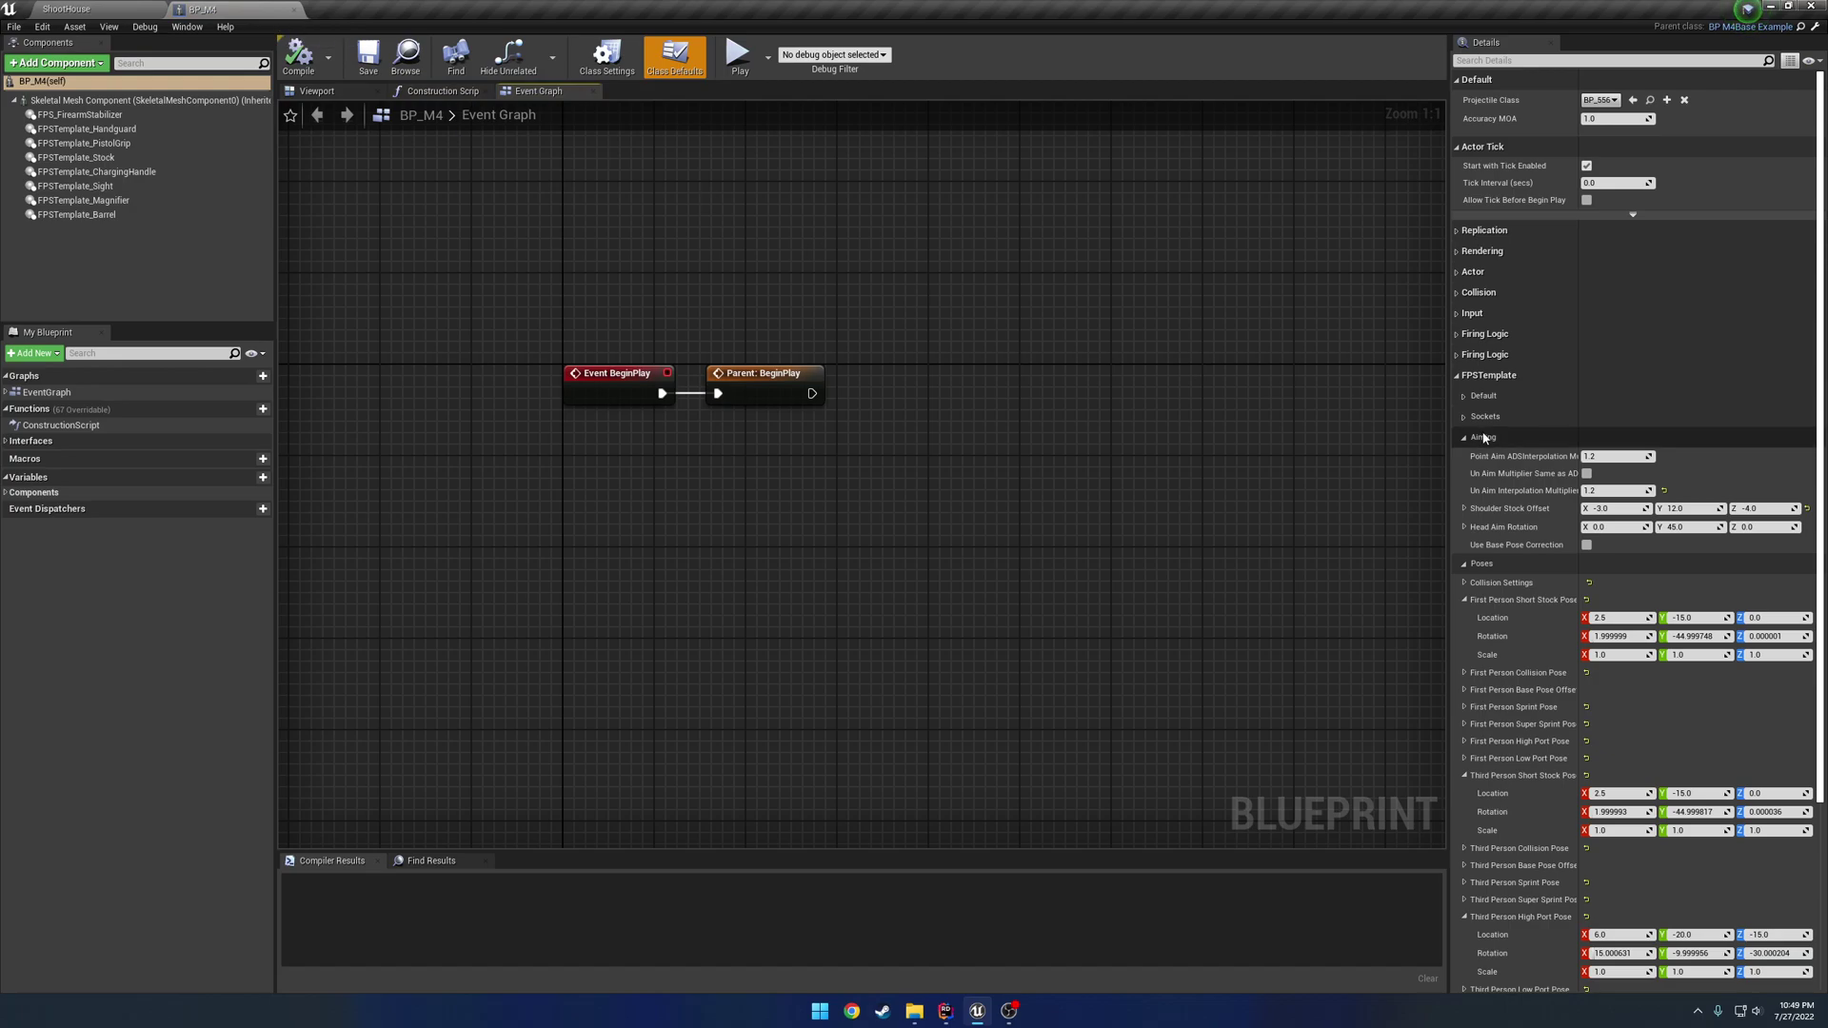
- Collapse the Aiming settings of BP_M4 and examine its First Person Collision Pose and First Person Short Stock Pose transforms
click(1463, 438)
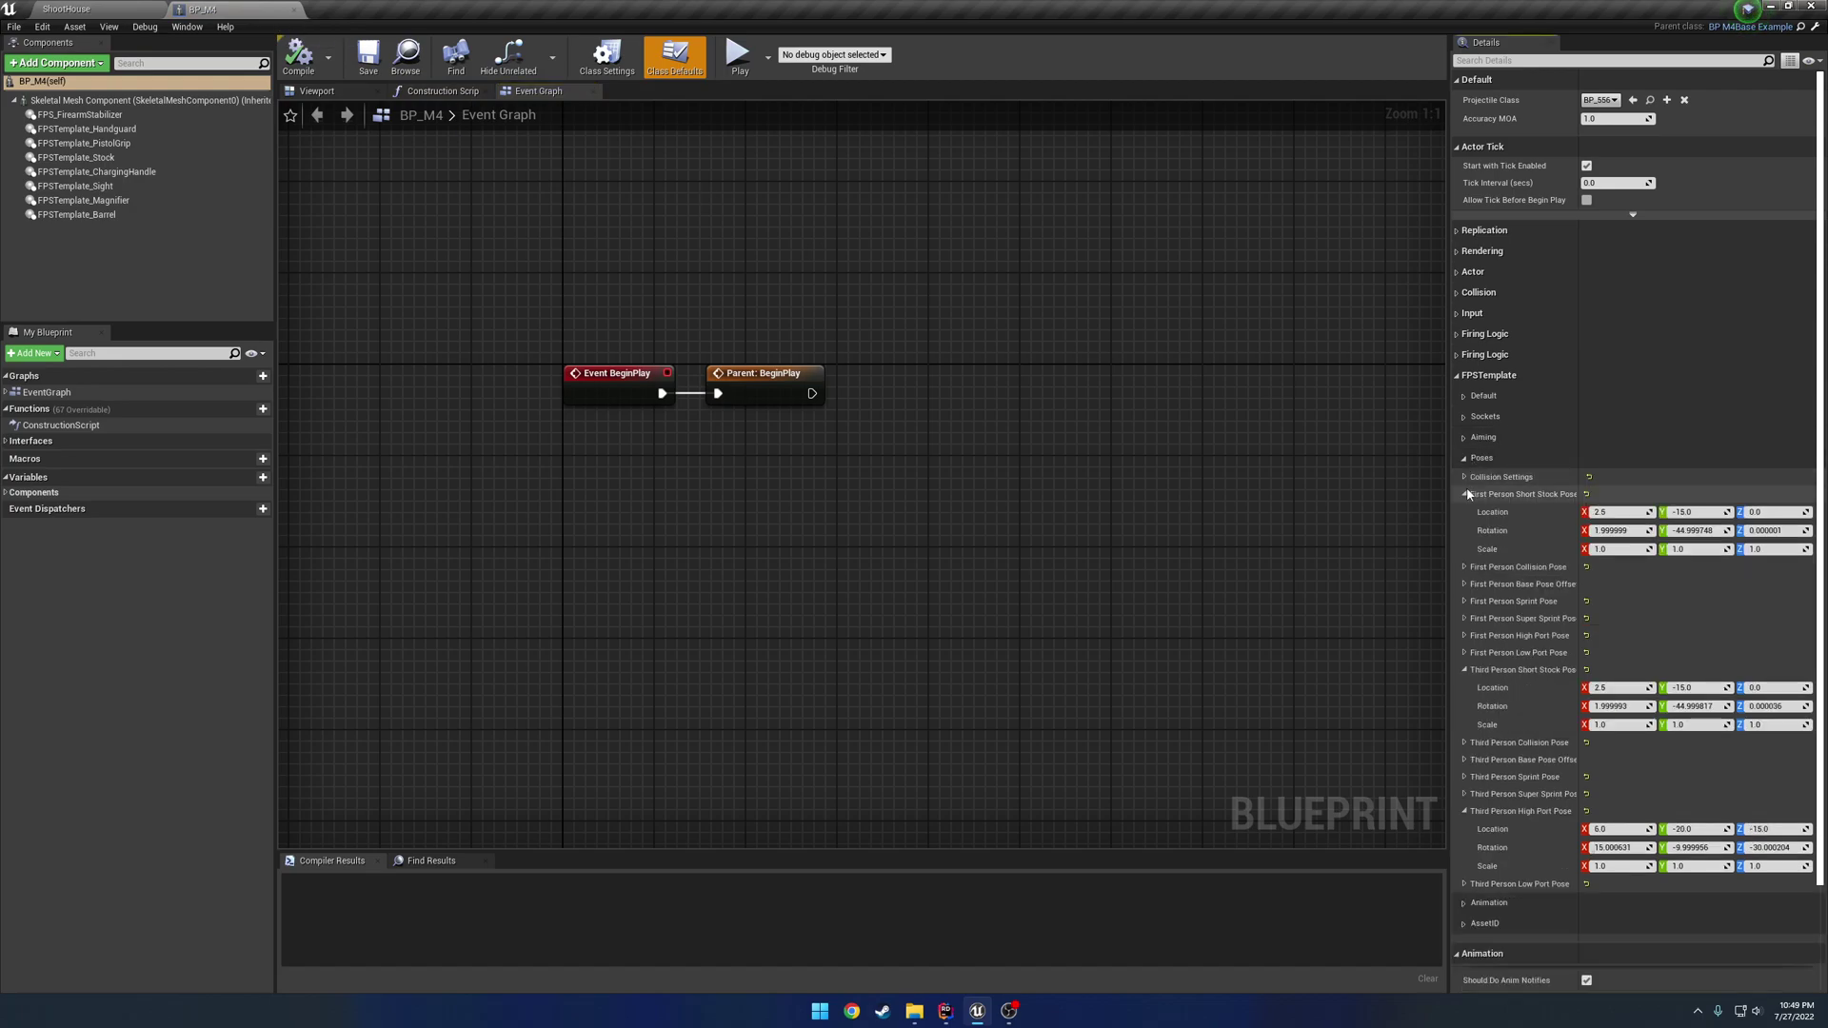
click(1466, 492)
click(1464, 615)
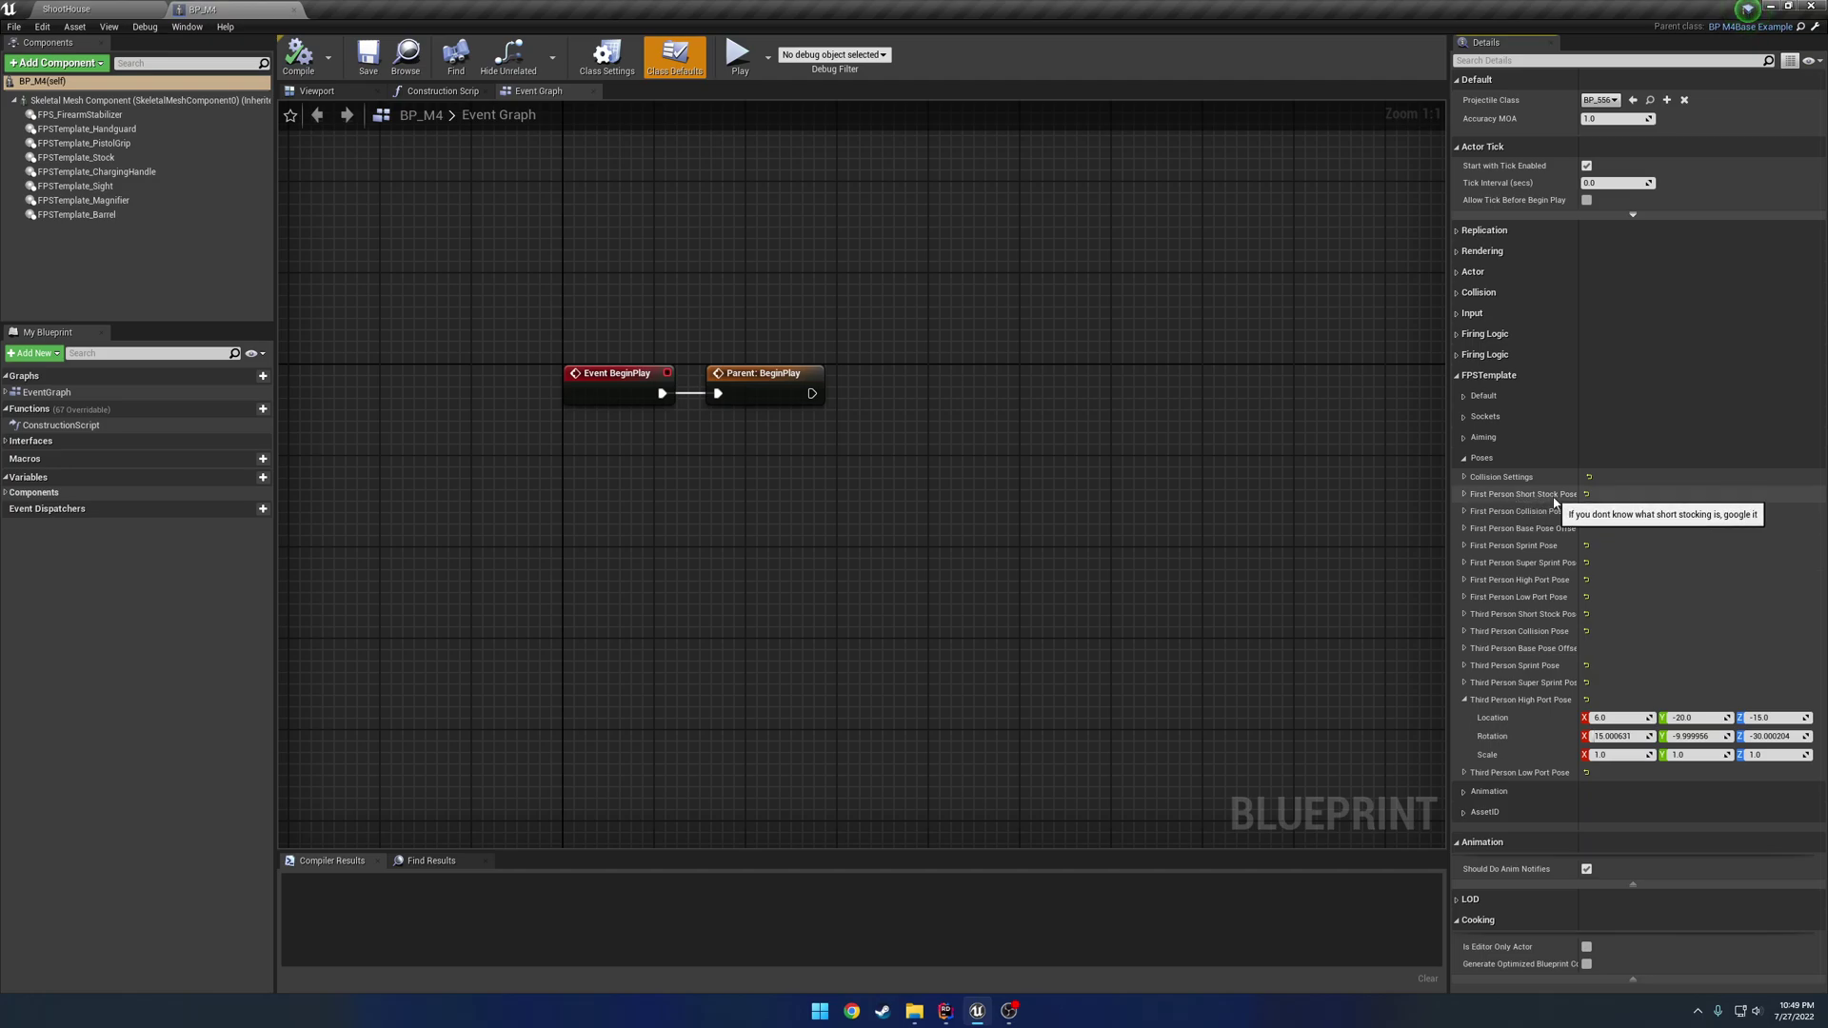
click(1464, 512)
click(1464, 511)
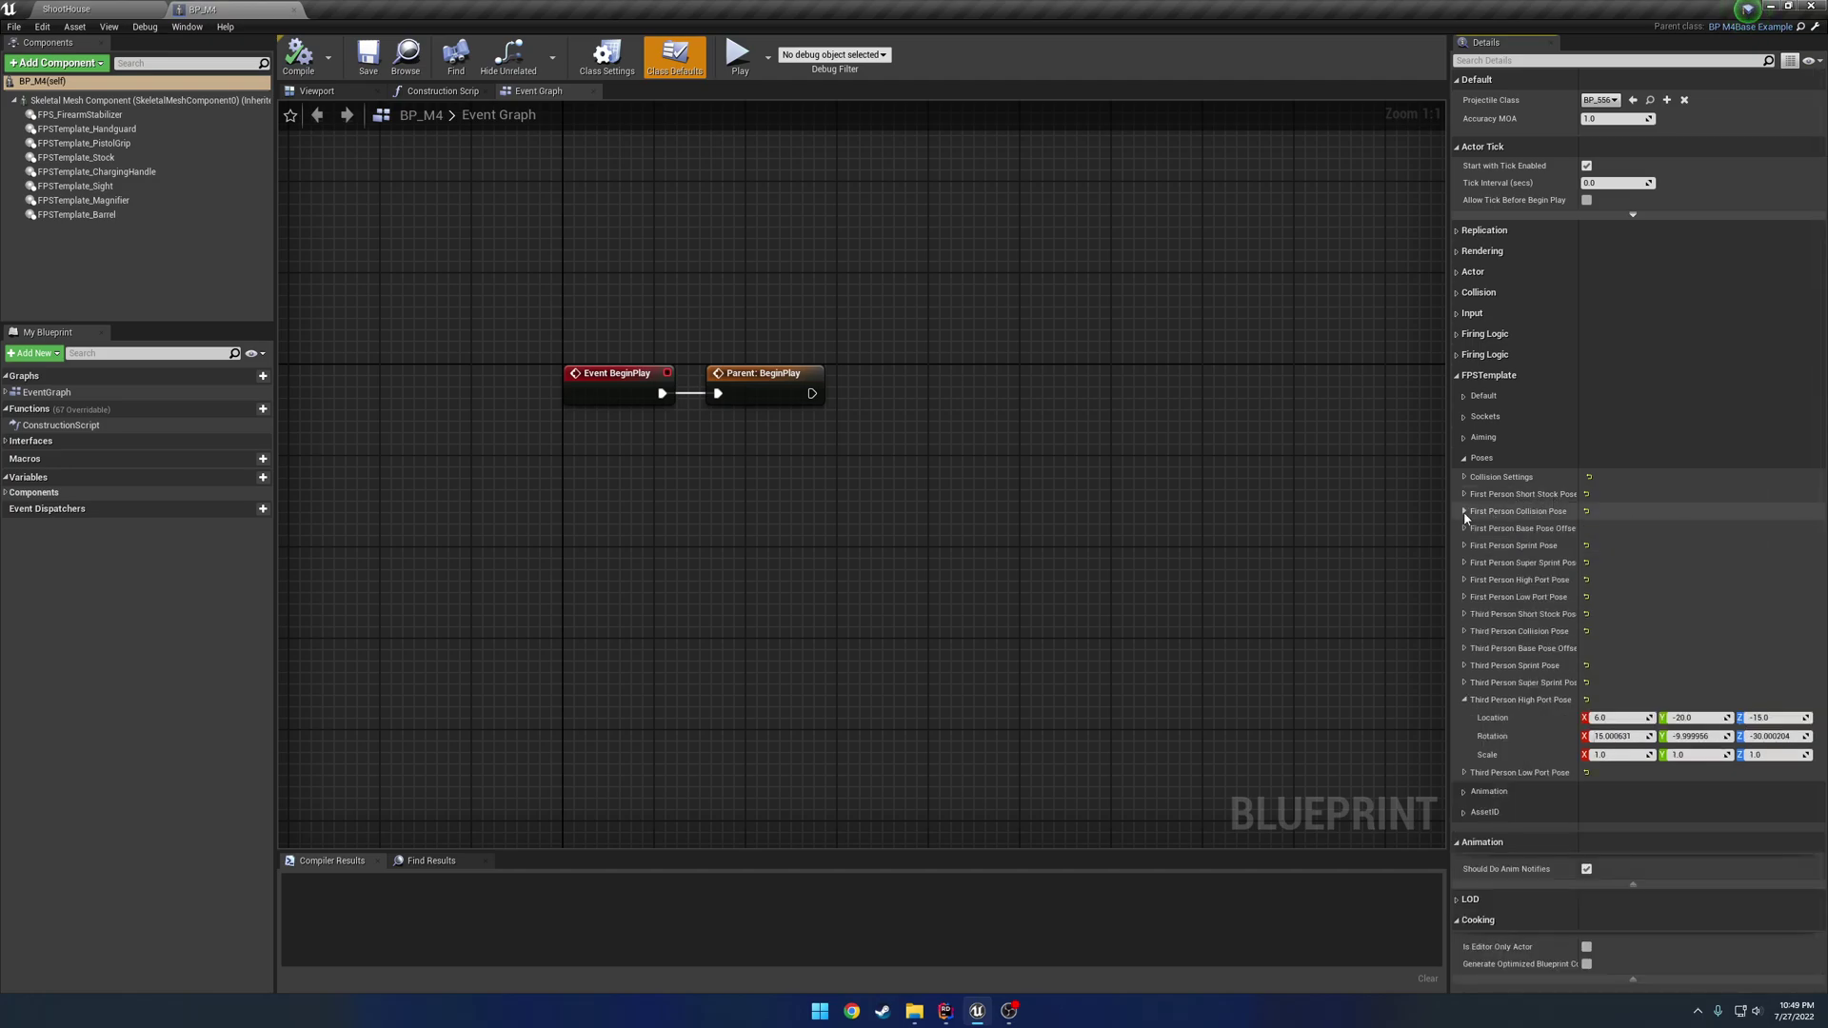
click(1465, 512)
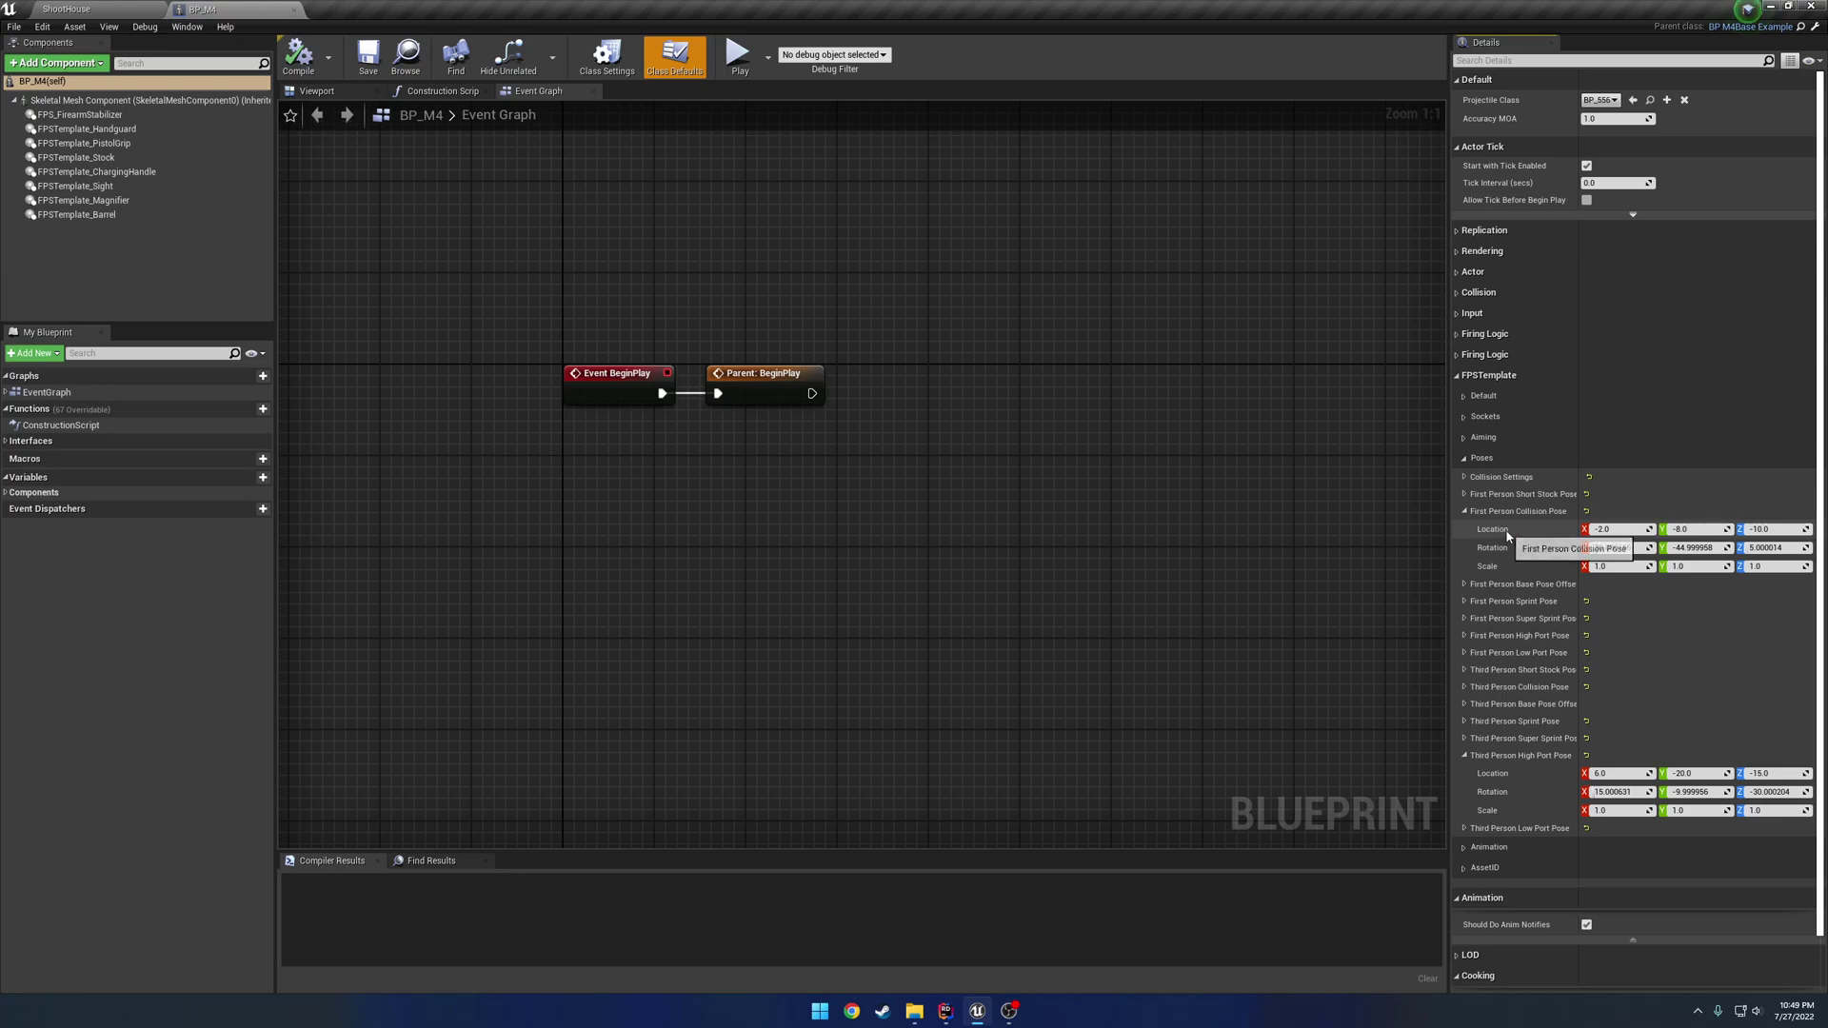
click(1464, 511)
click(1465, 495)
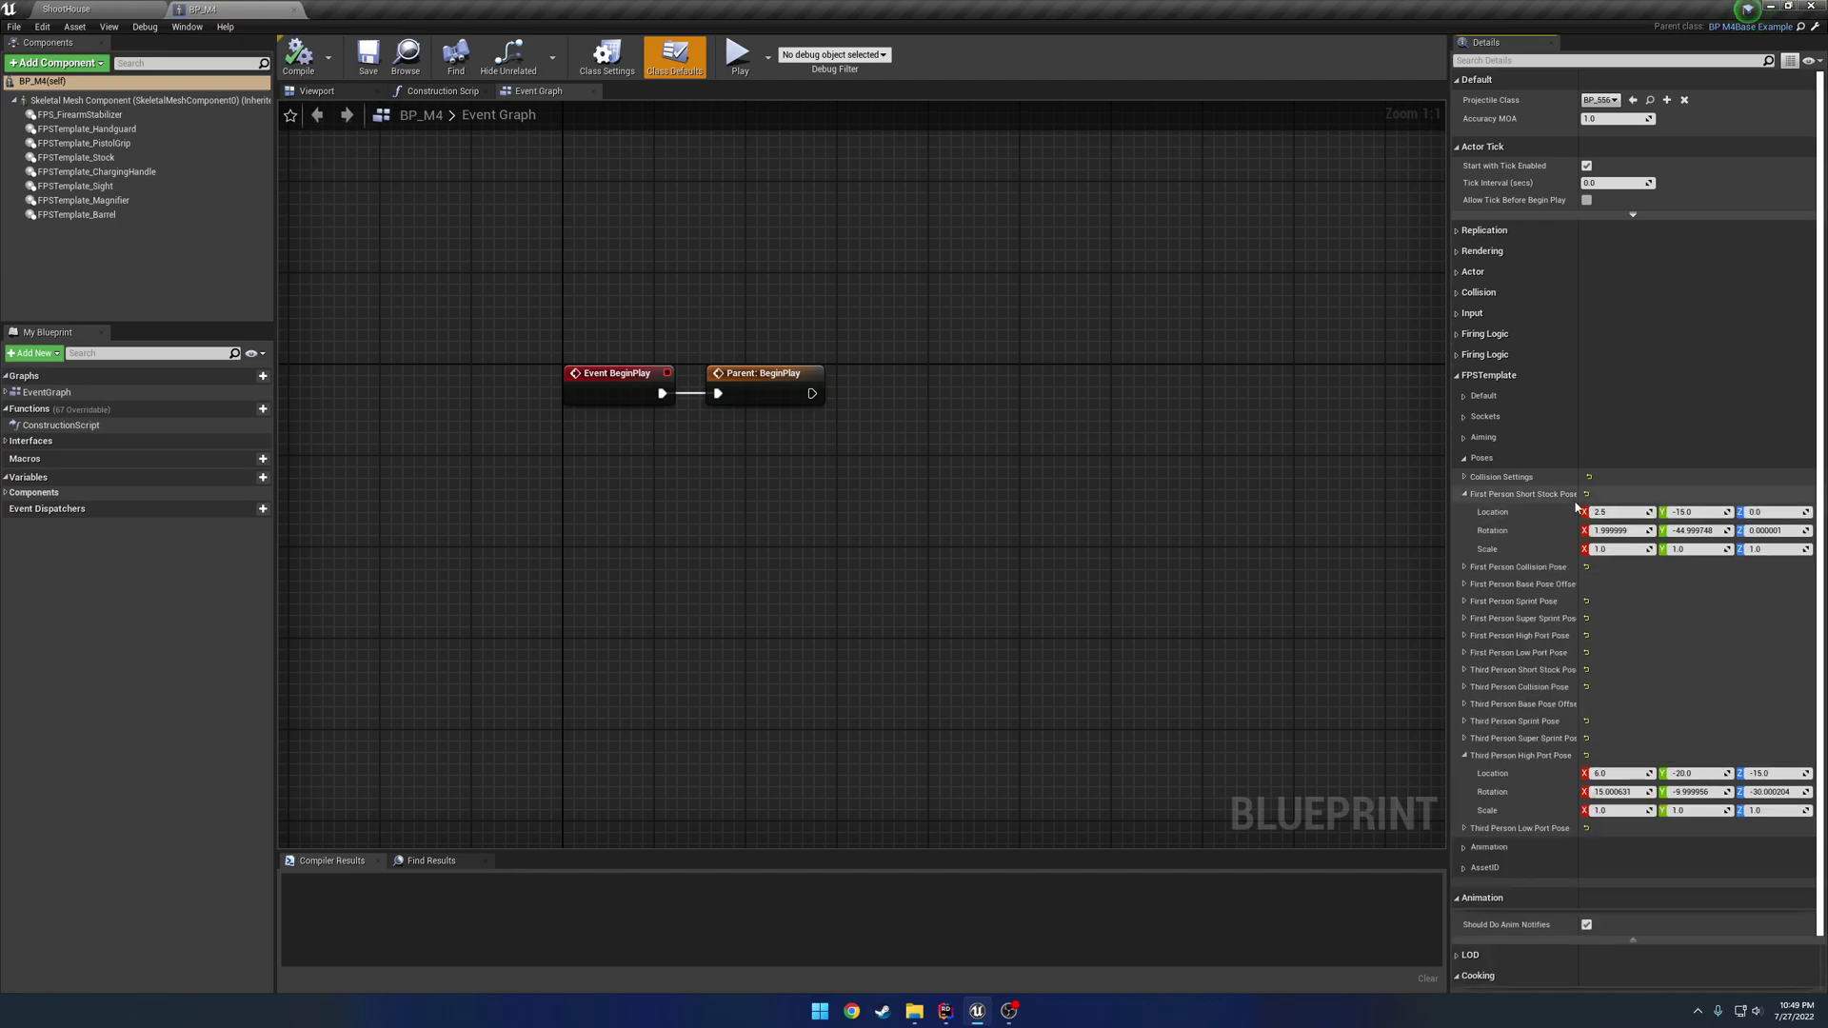
- Play the ShootHouse level, bring up the in-game pose editor and preview the ShortStockPose
click(118, 9)
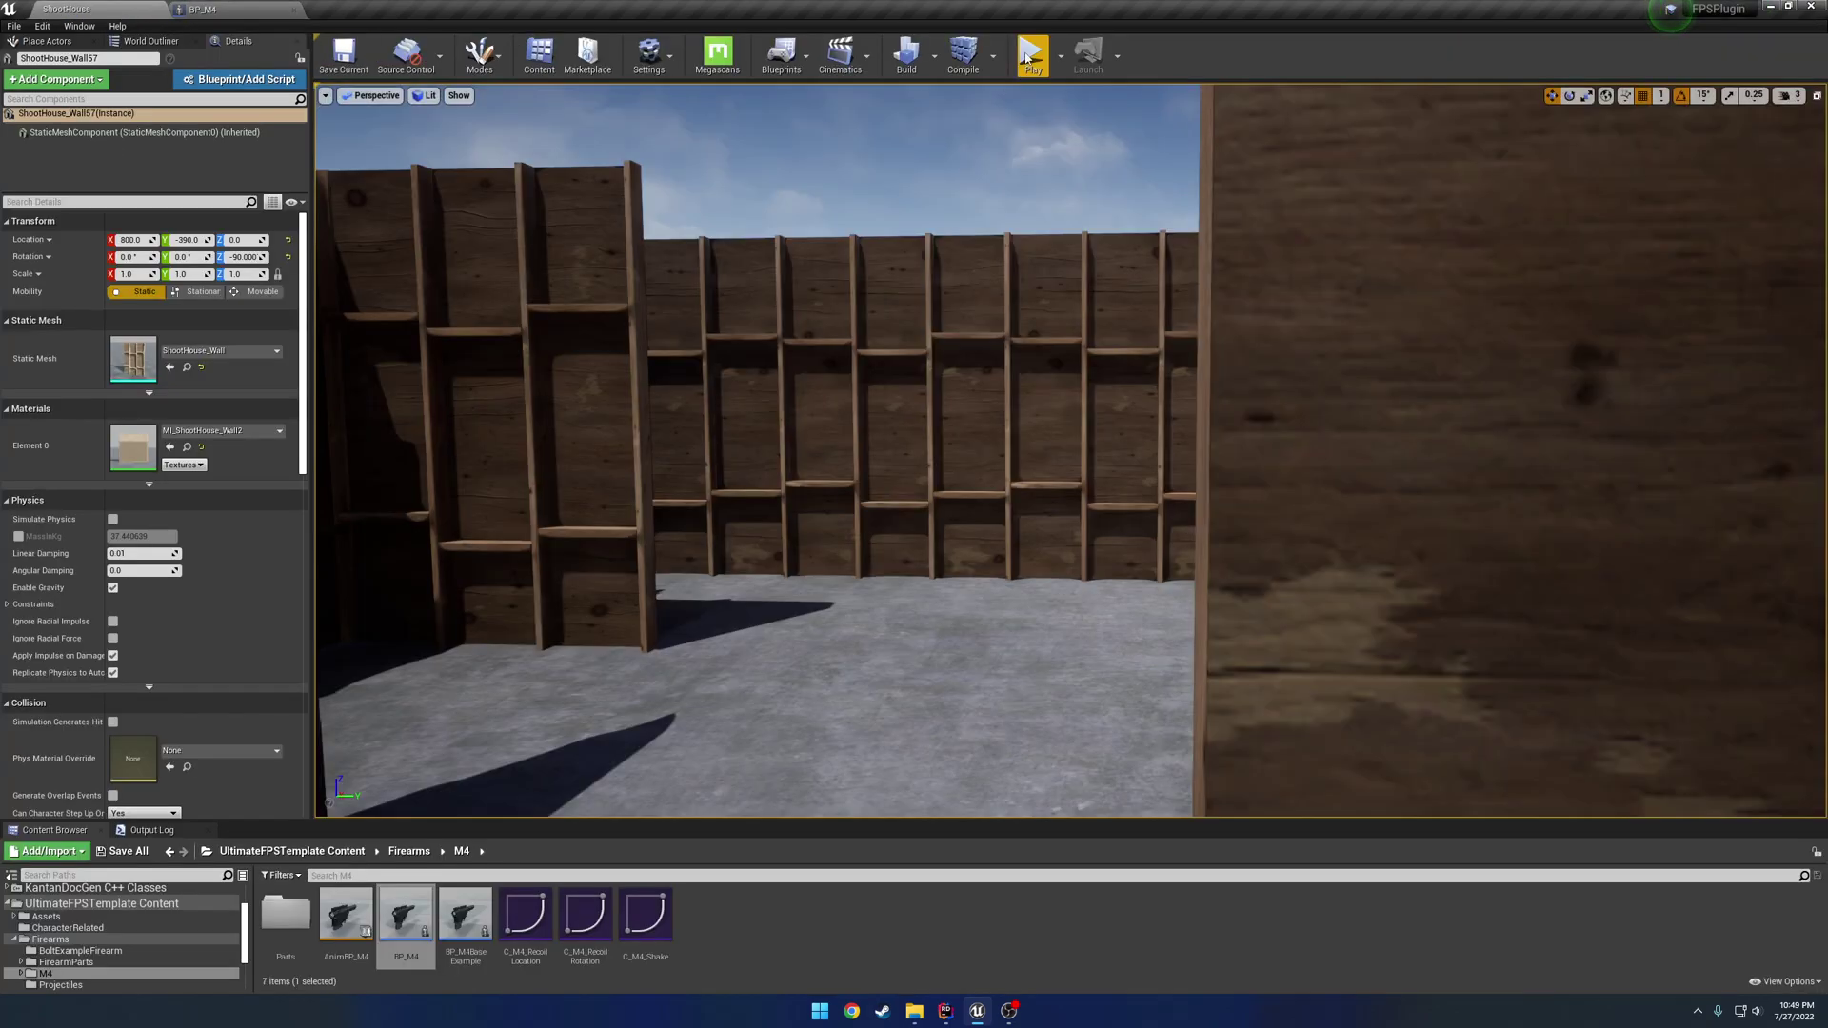
click(1033, 57)
key(p)
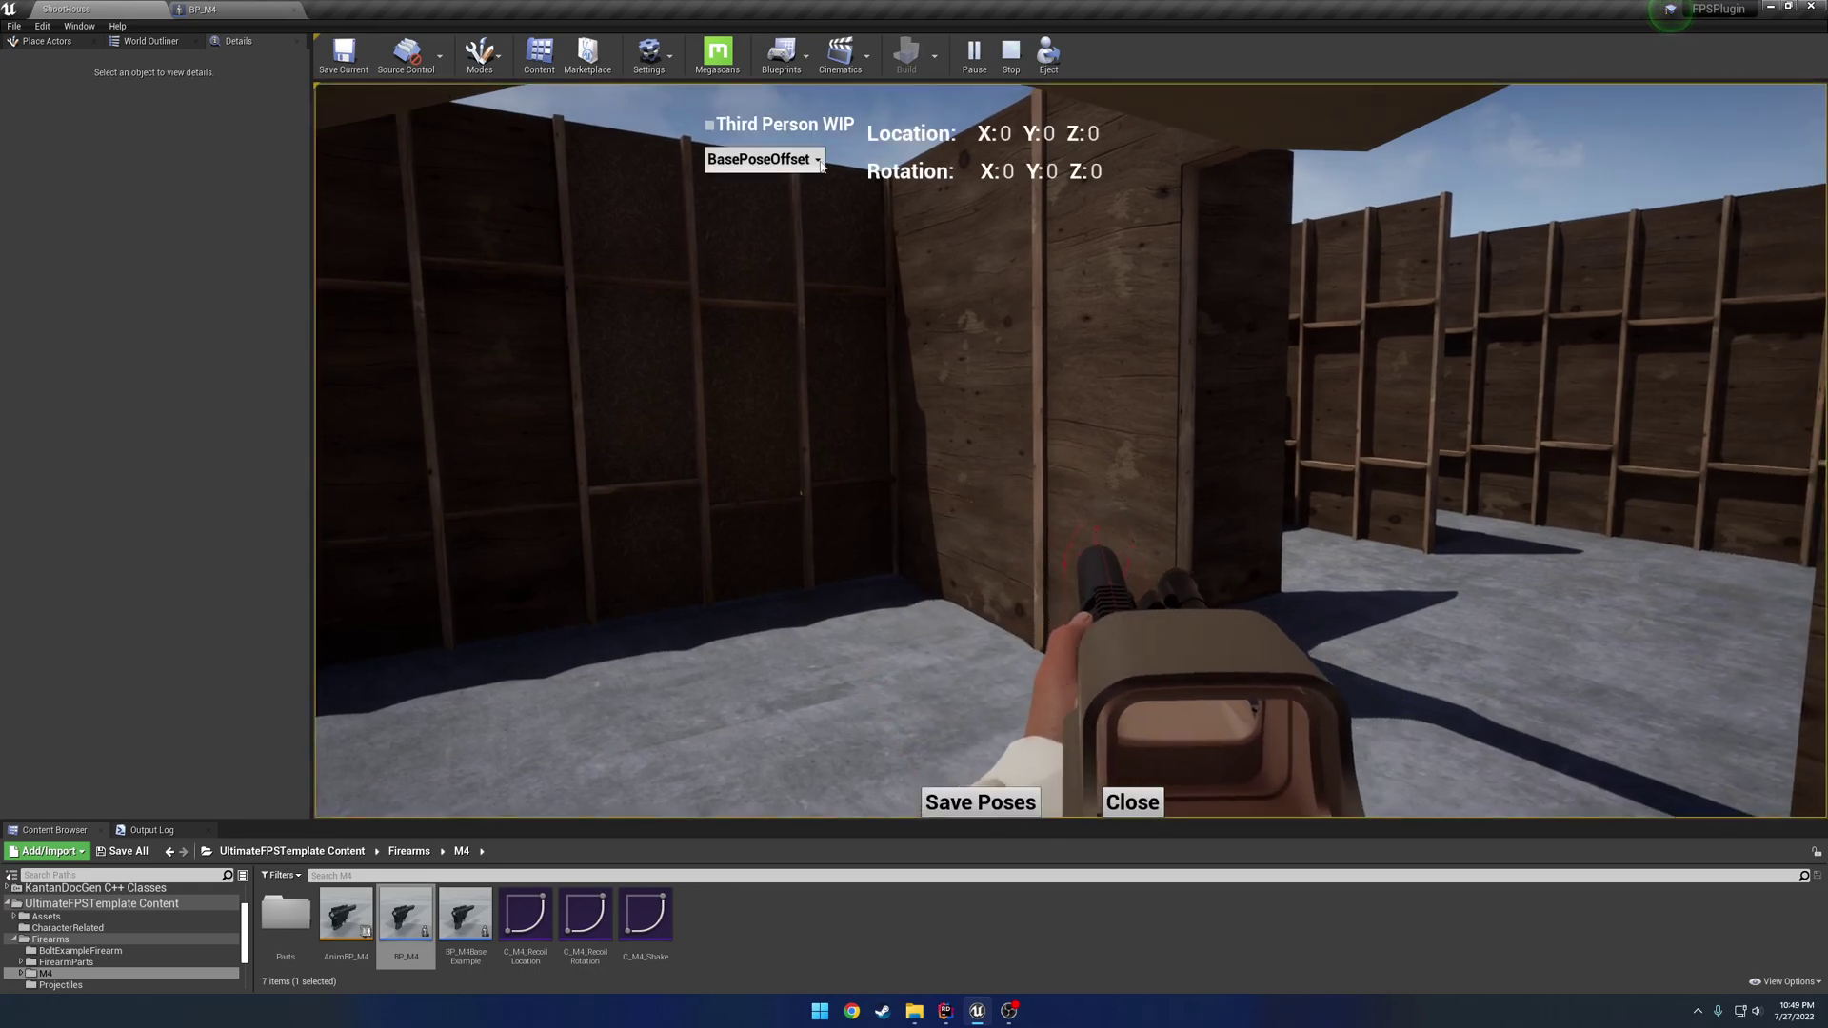
click(763, 159)
click(755, 265)
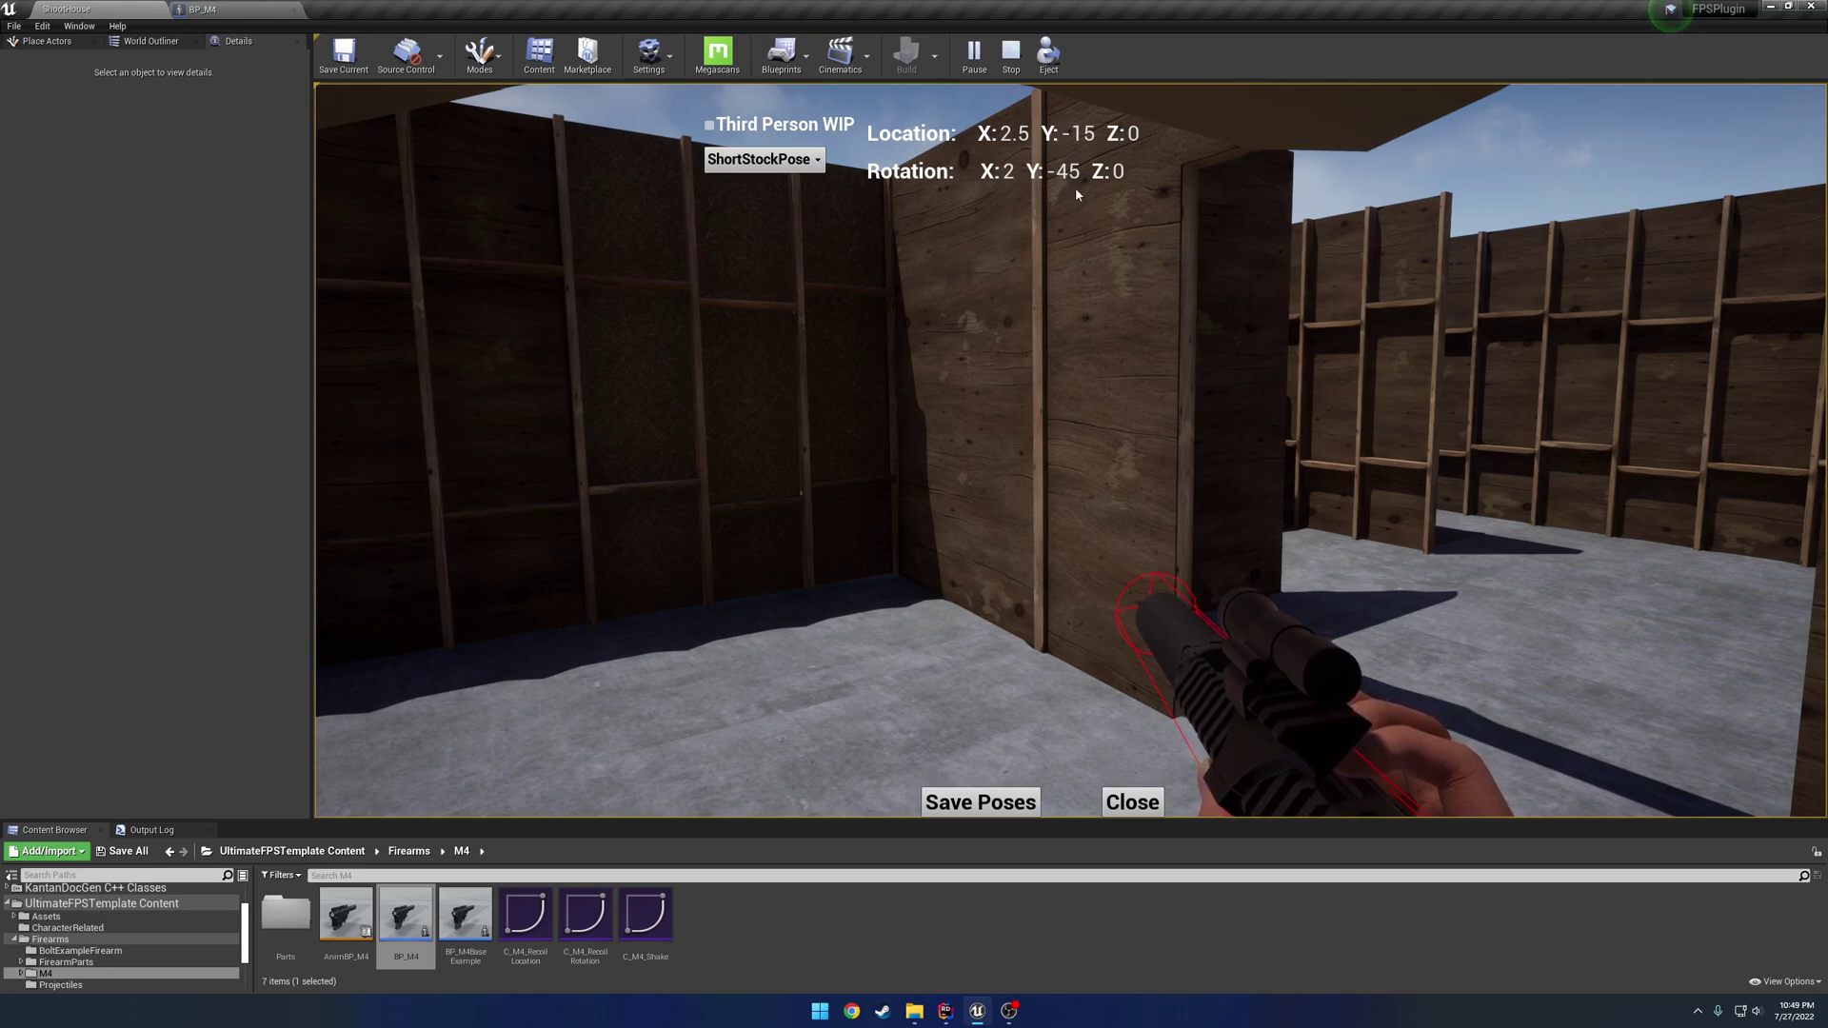
- Return to BP_M4, collapse the First Person Short Stock Pose and expand the Collision Settings
click(234, 10)
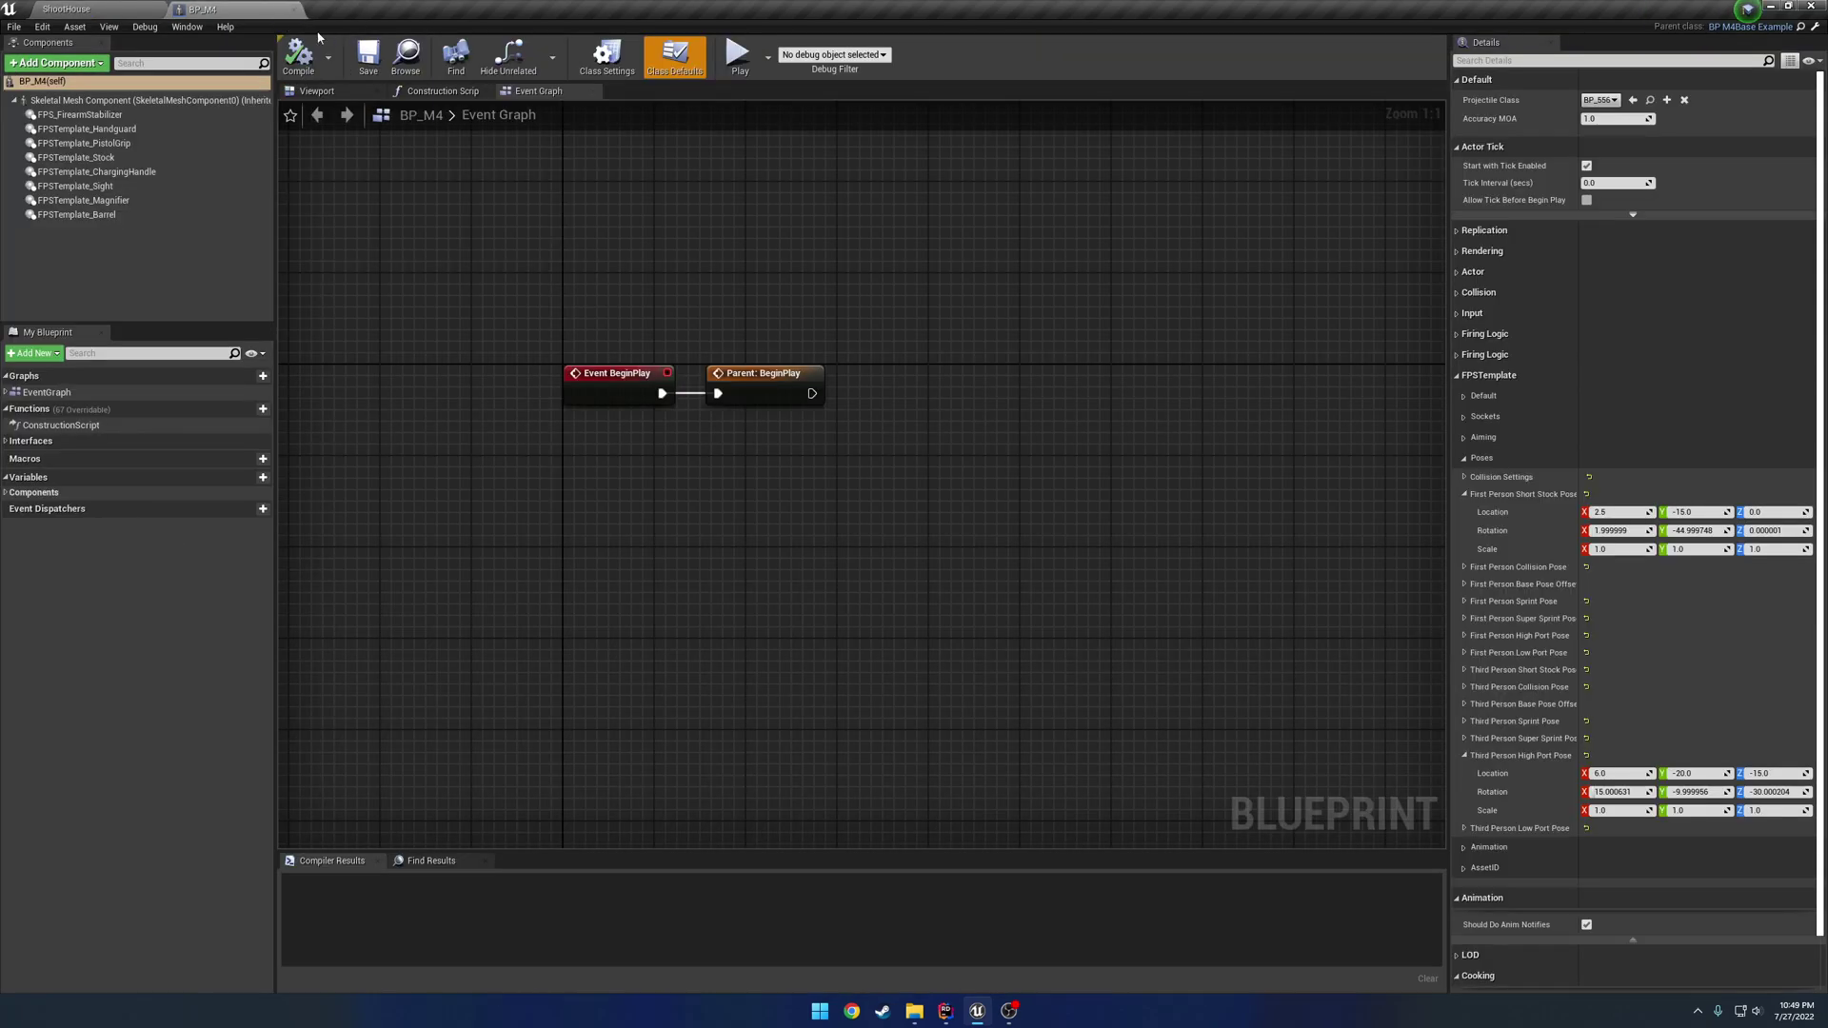
click(1464, 492)
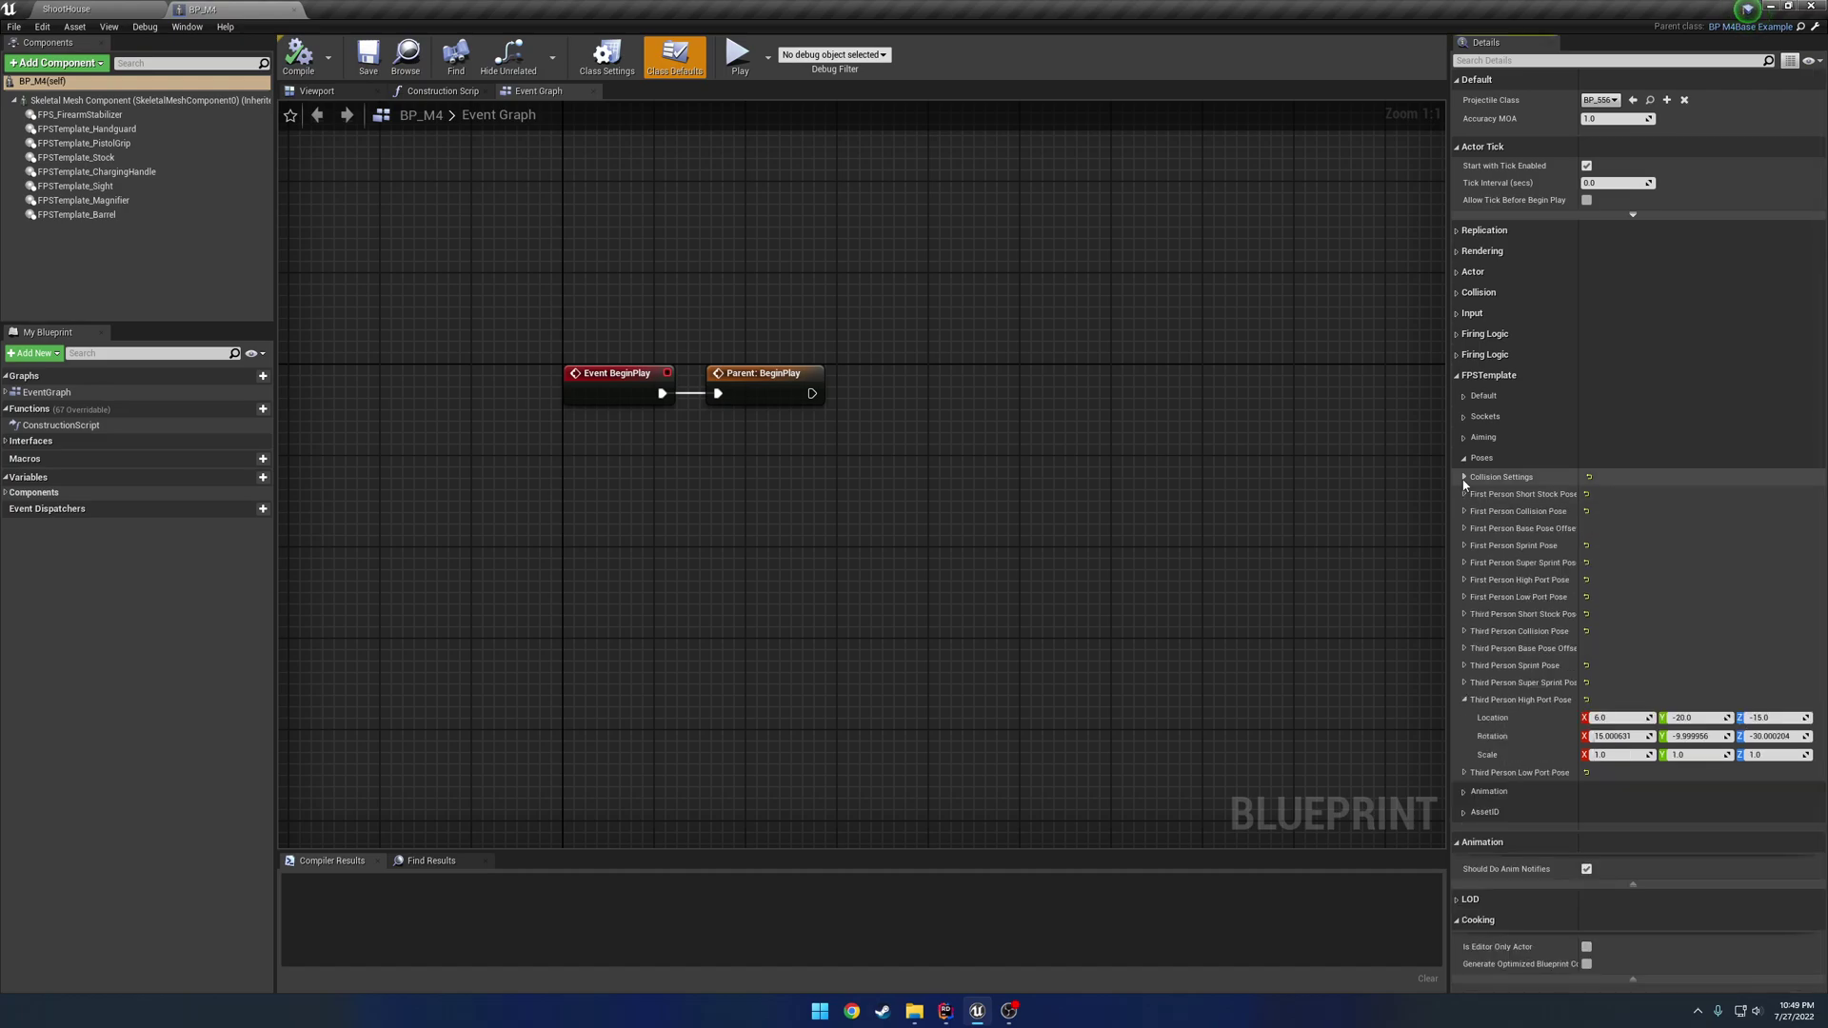
click(1464, 477)
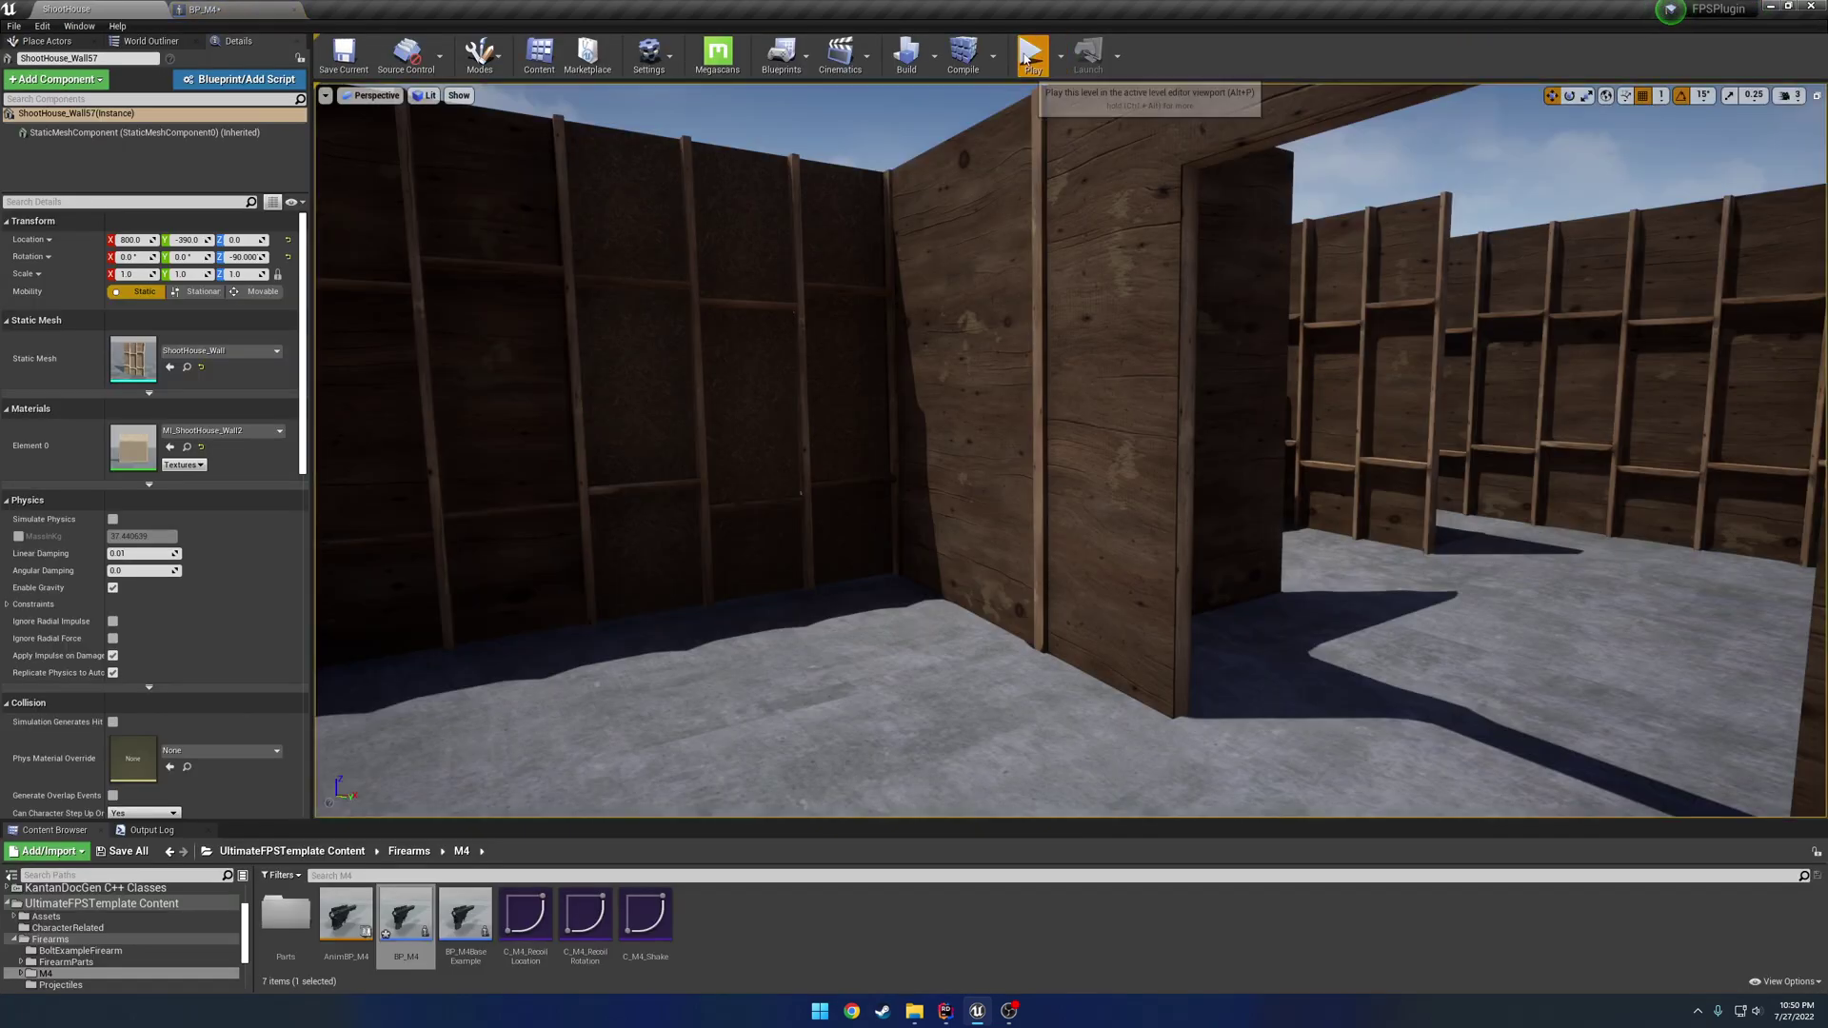
- Play the level, walk repeatedly toward and away from the wooden wall to test the firearm collision, and end play
click(1029, 58)
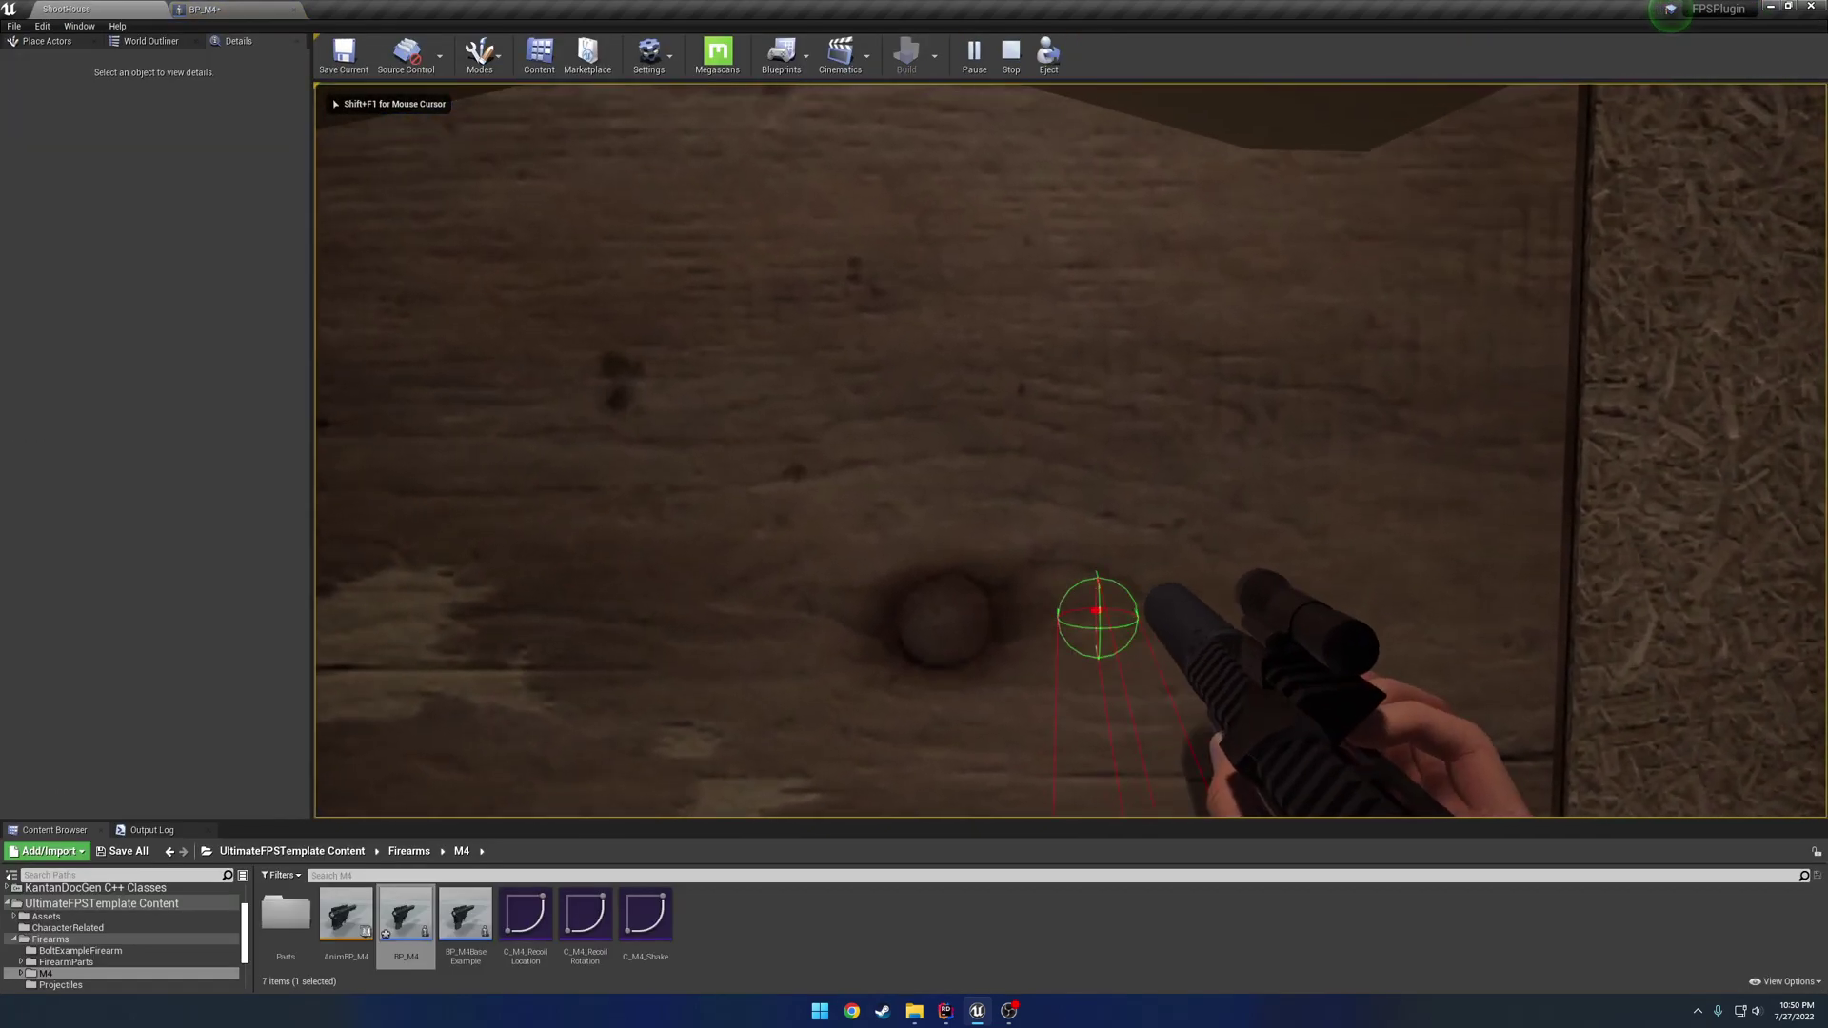
key(w)
key(s)
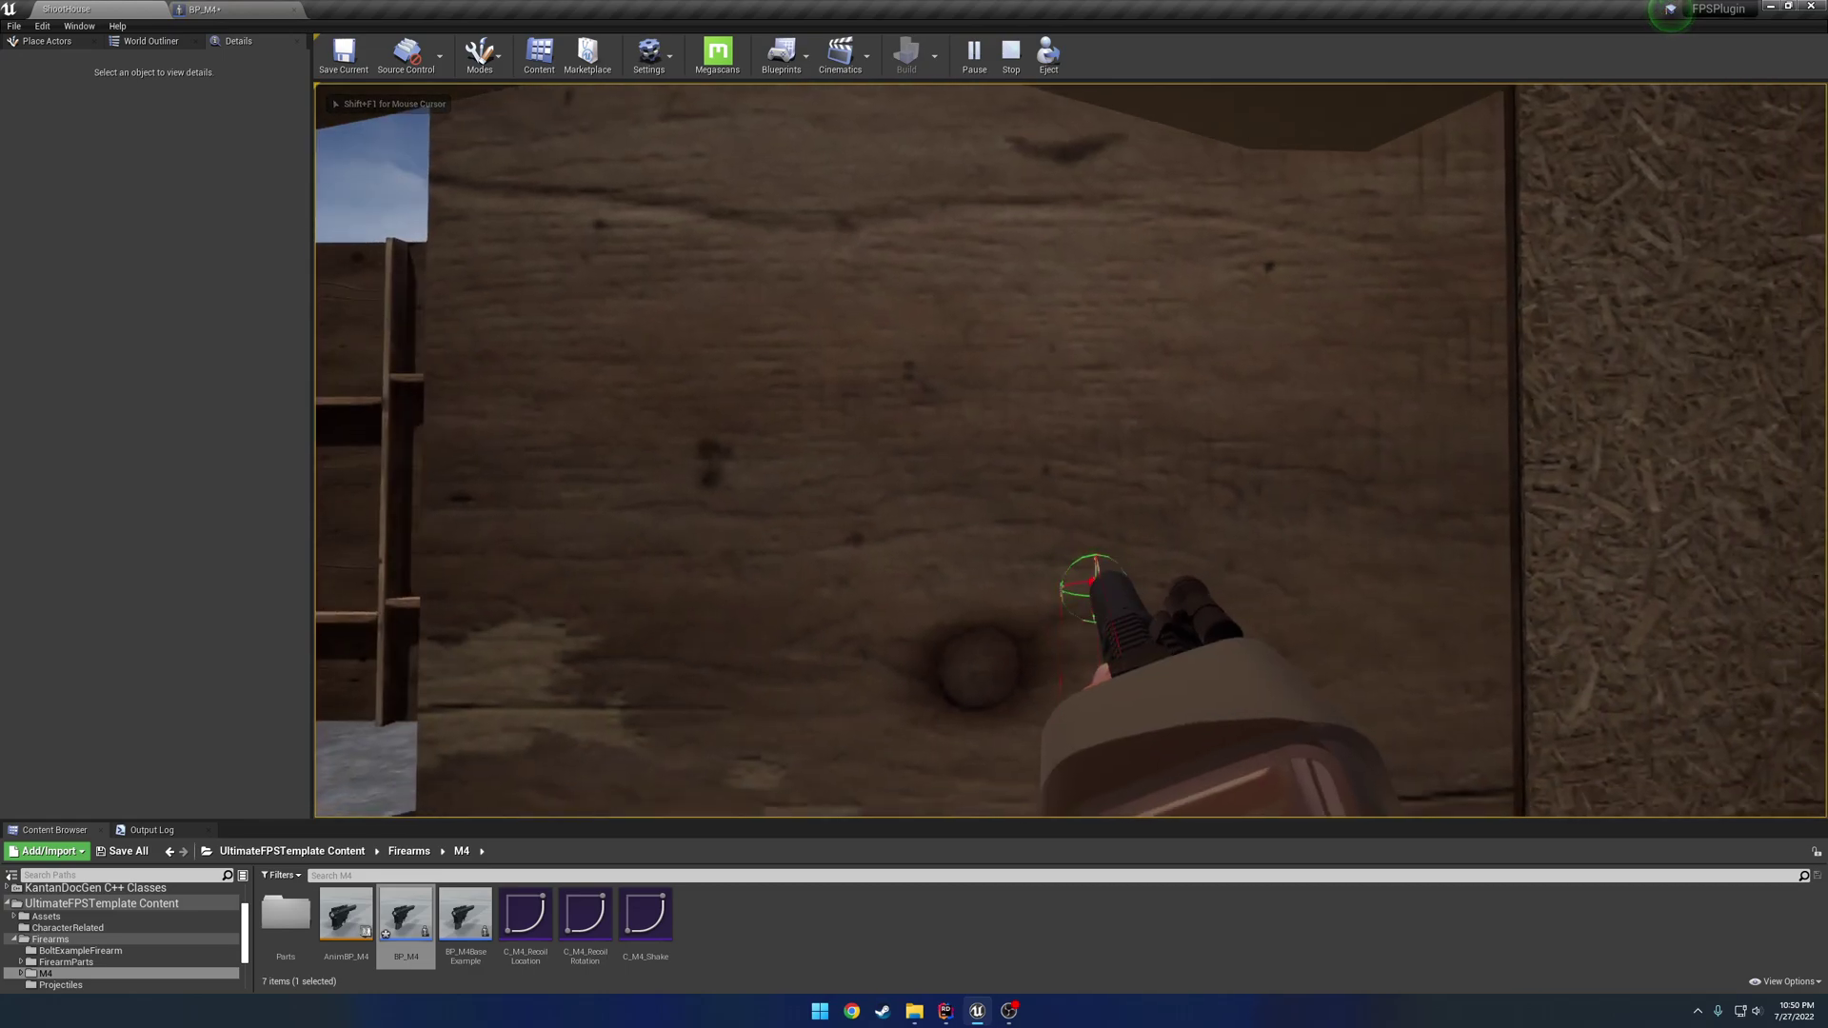
key(w)
key(s)
key(w)
key(s)
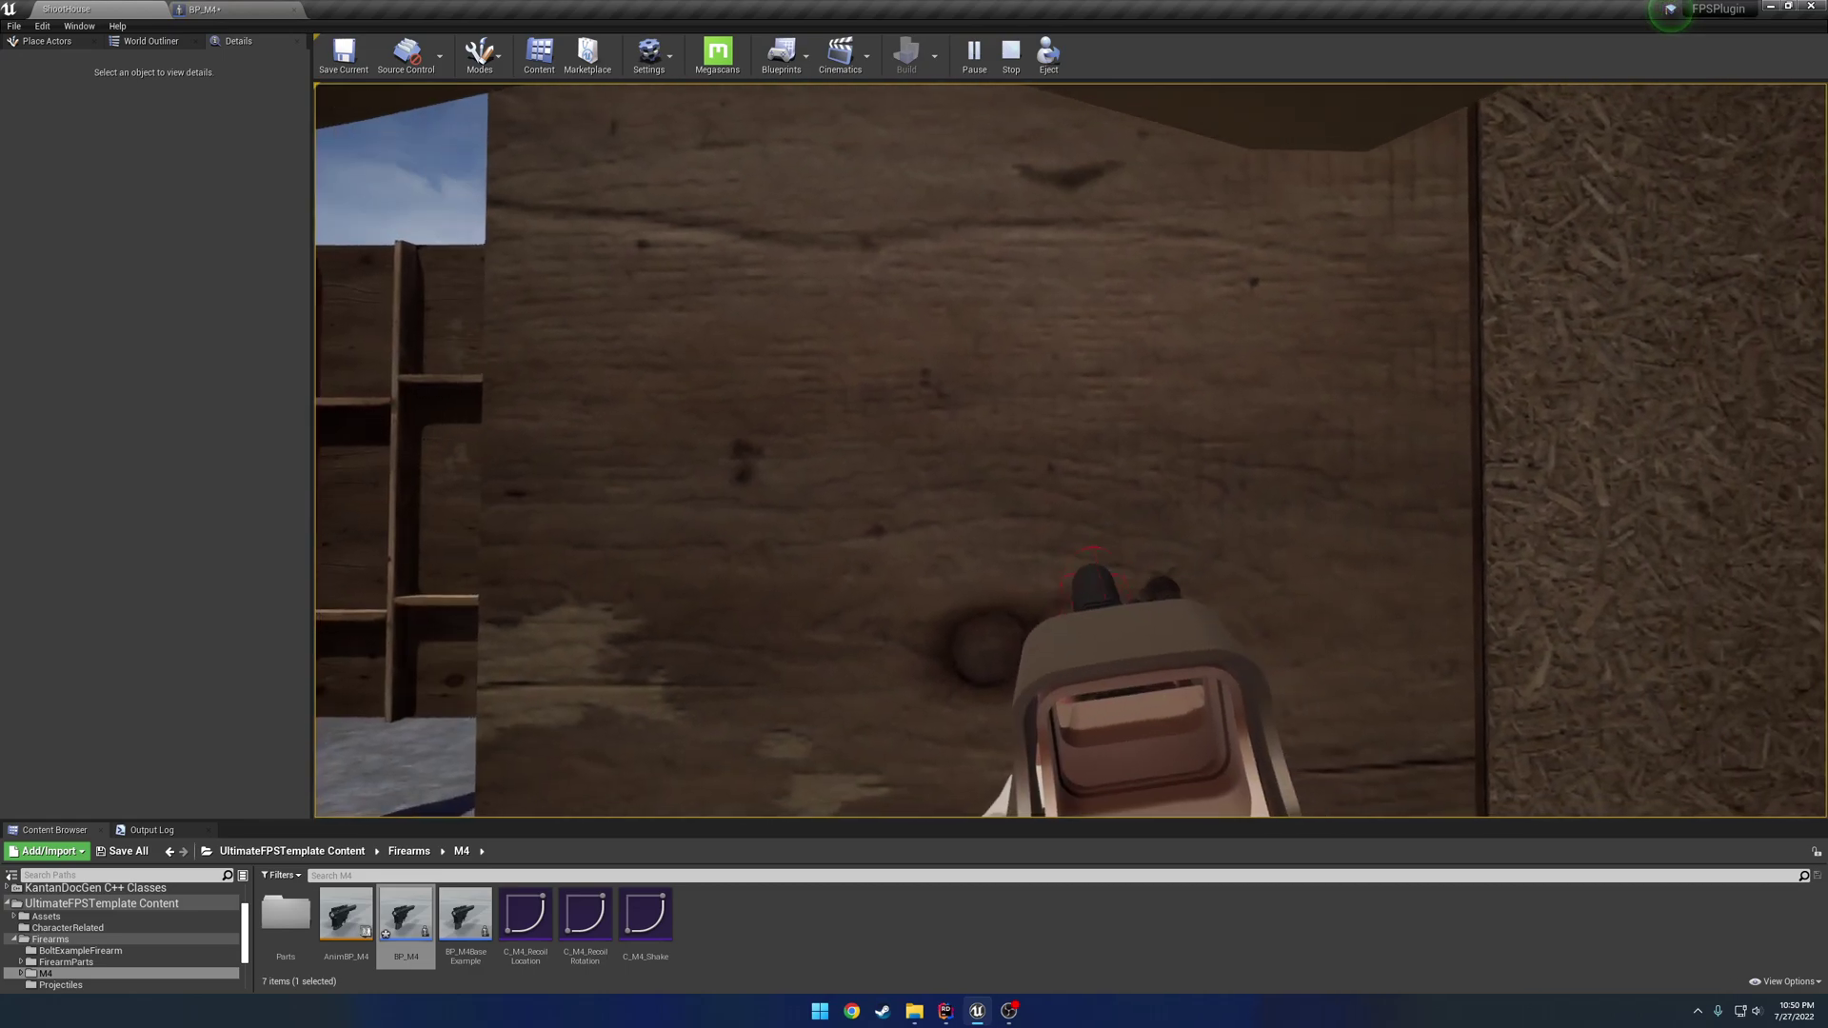
key(w)
key(s)
key(w)
key(w)
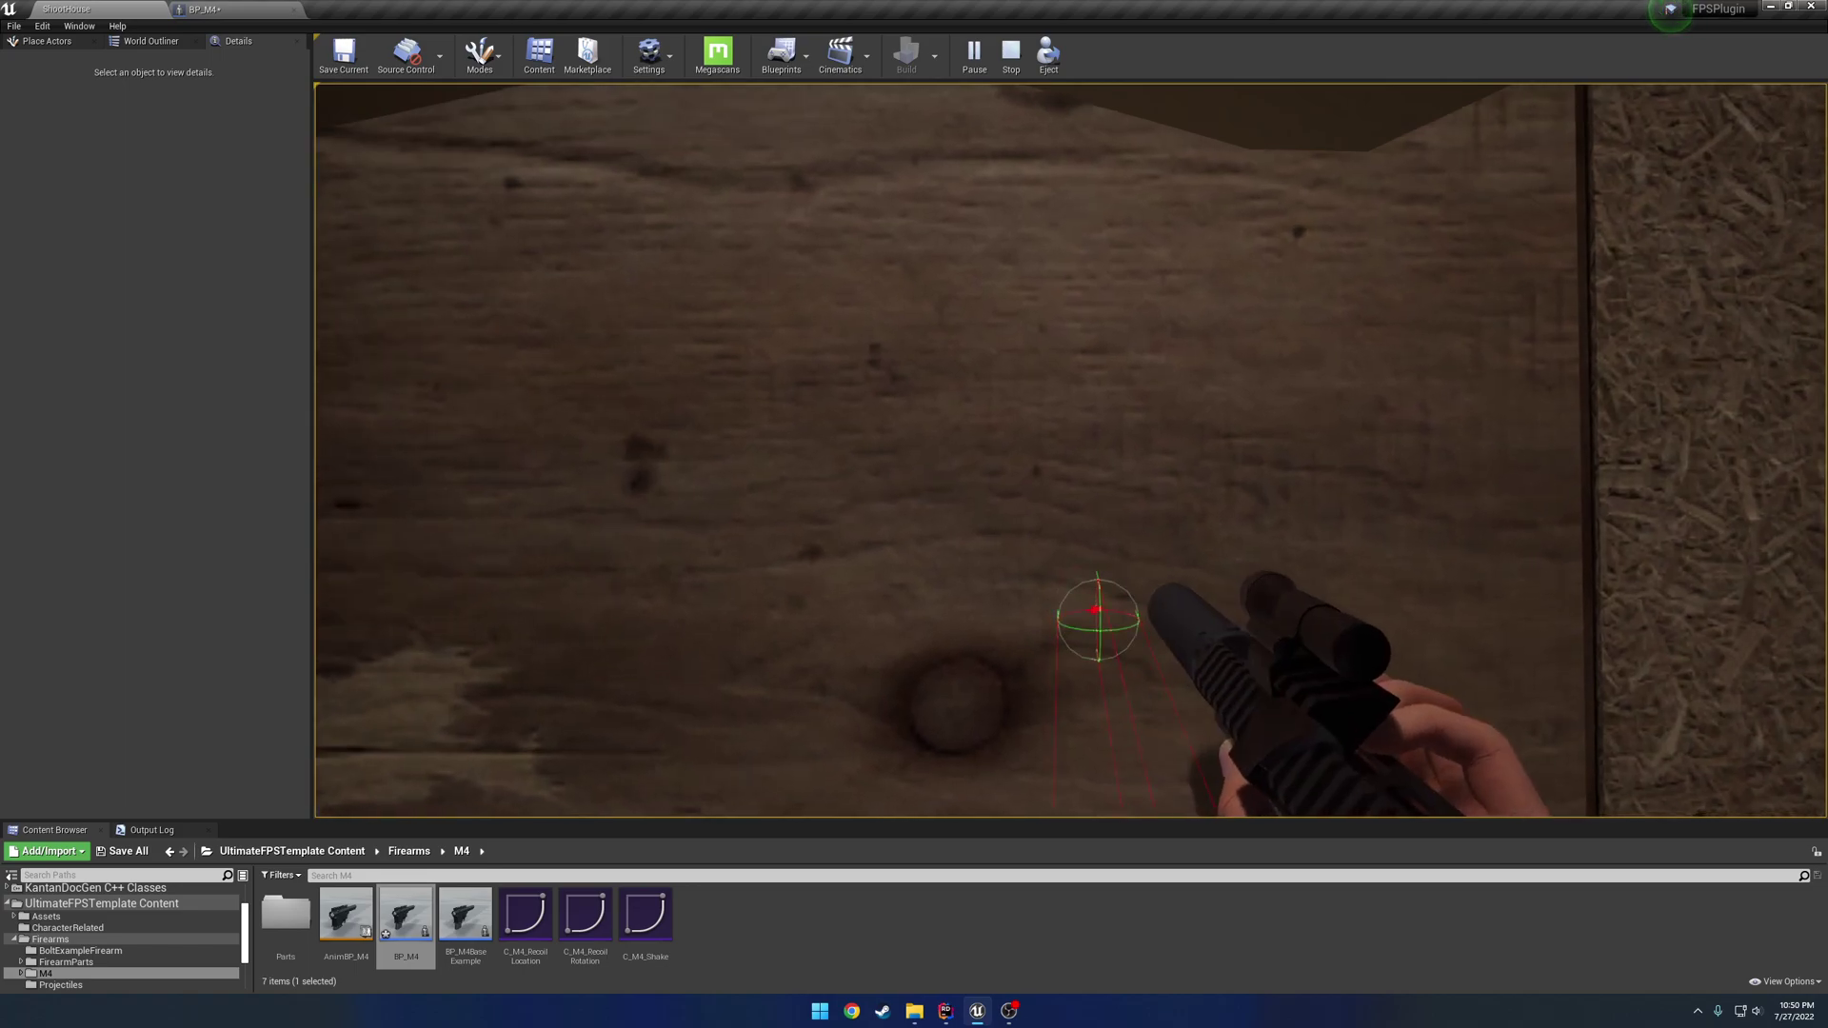
key(s)
key(w)
key(s)
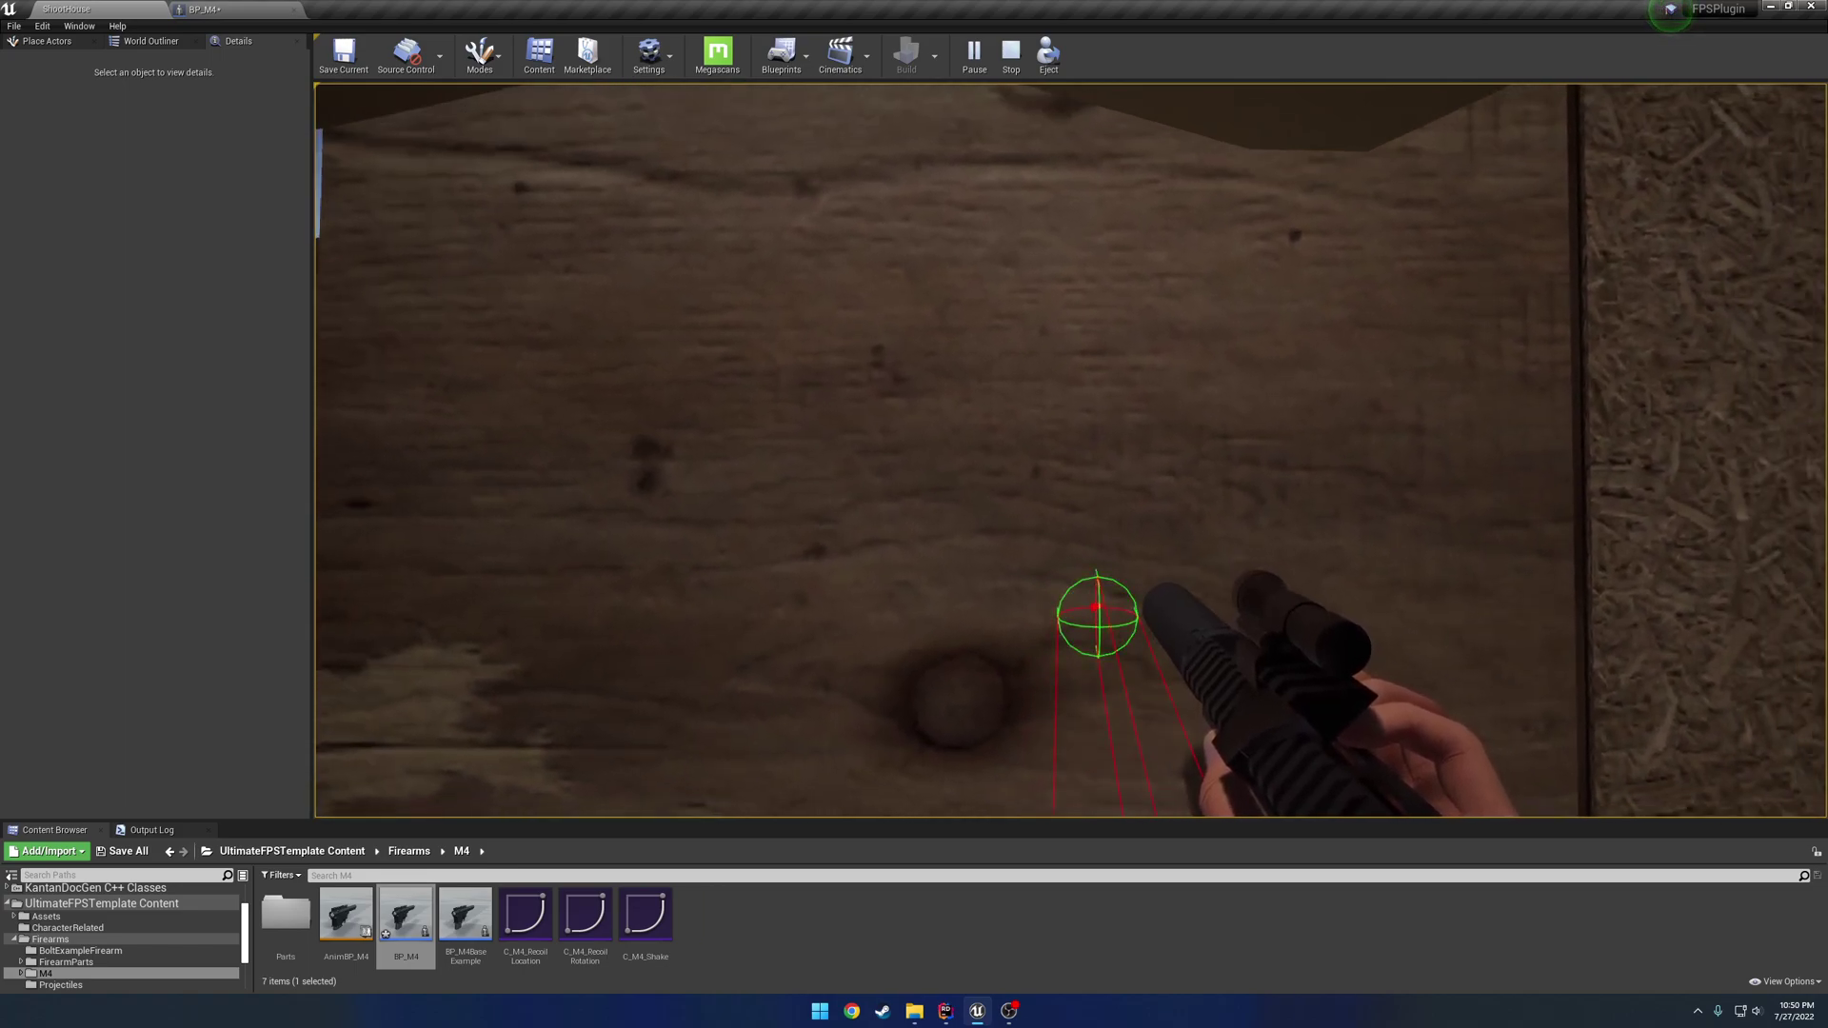
key(s)
key(w)
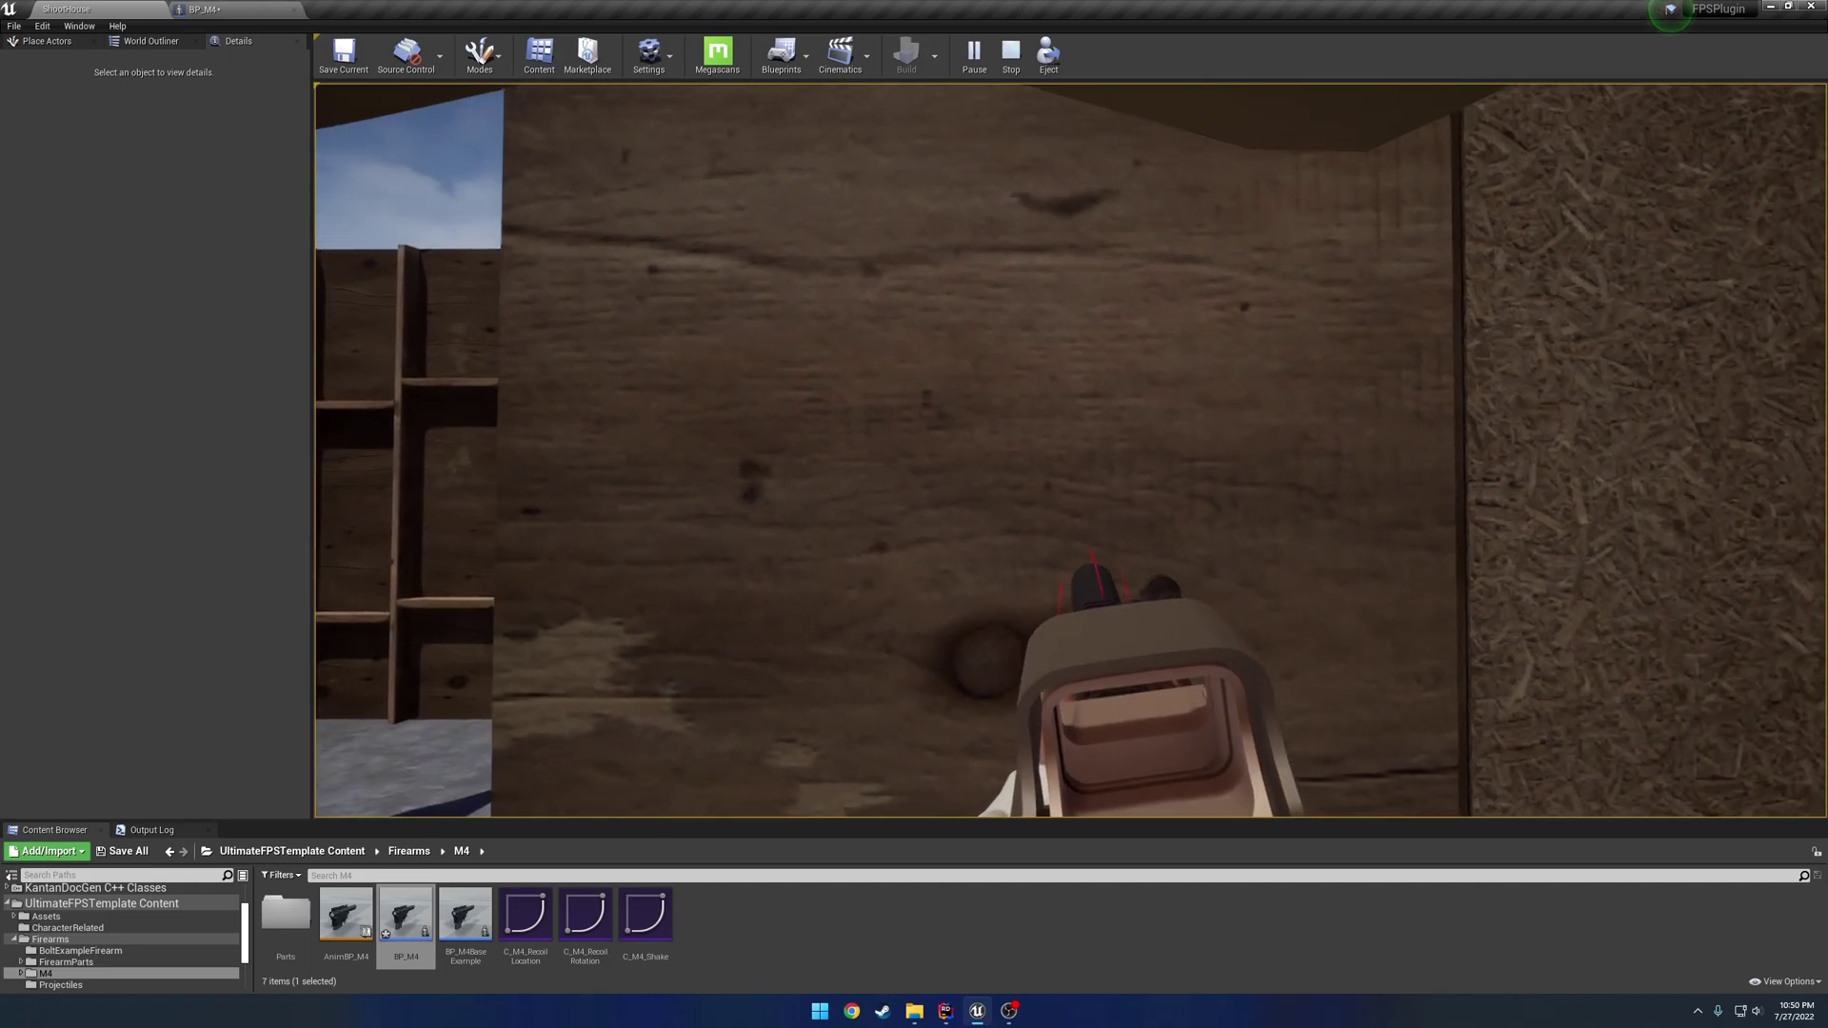
key(s)
key(w)
key(s)
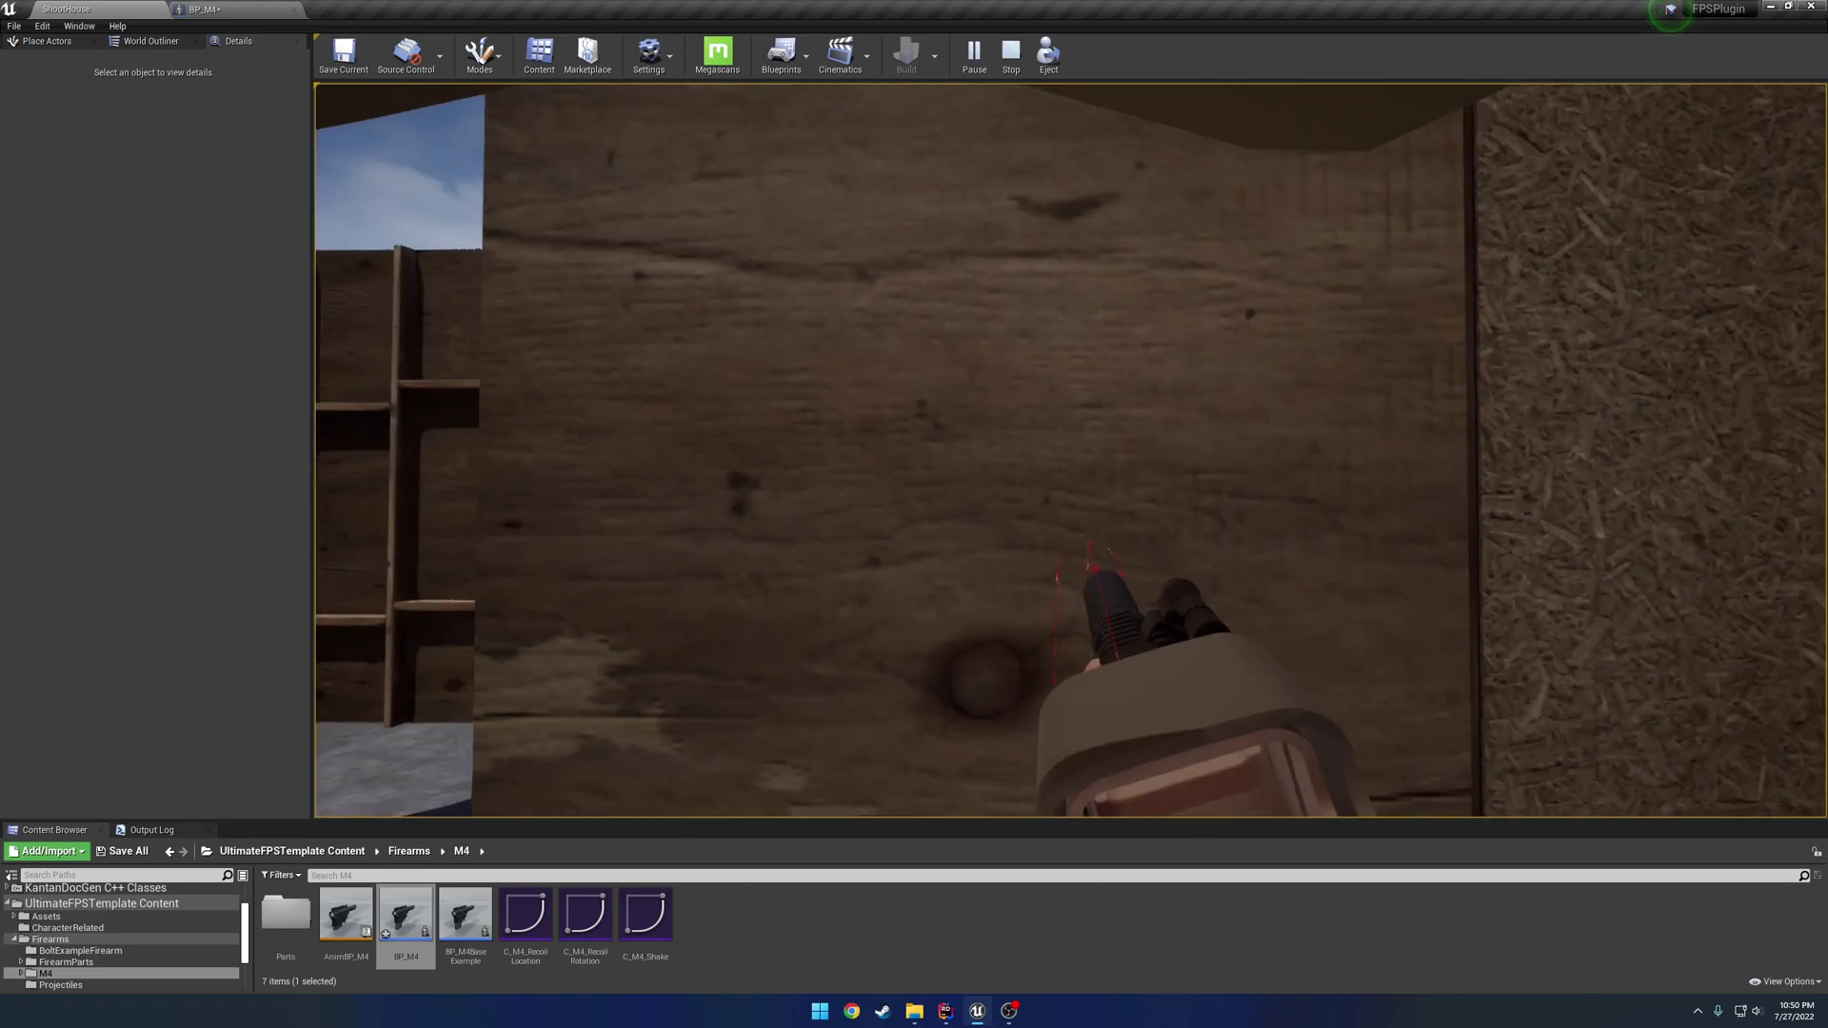
key(w)
key(Escape)
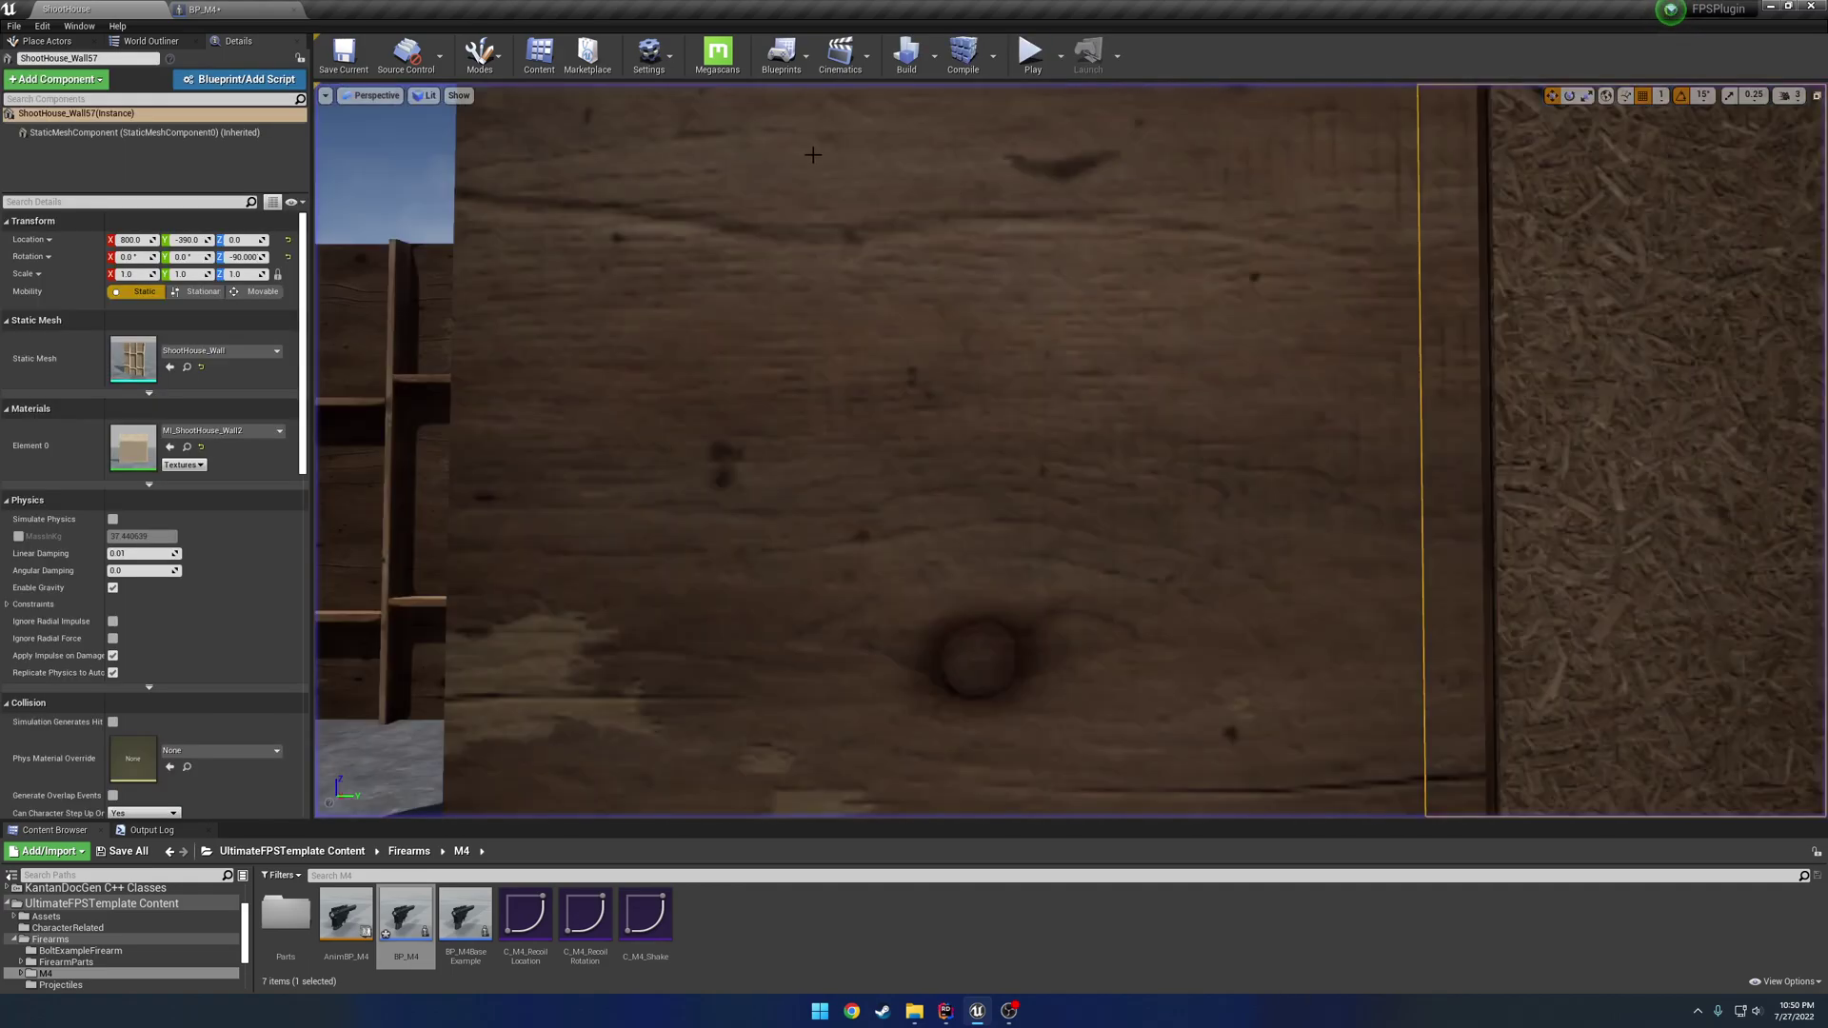
- In BP_M4's Collision Settings, reset Interpolation Speed to its default and set Distance Before Push to 10, compiling and saving the blueprint
click(251, 9)
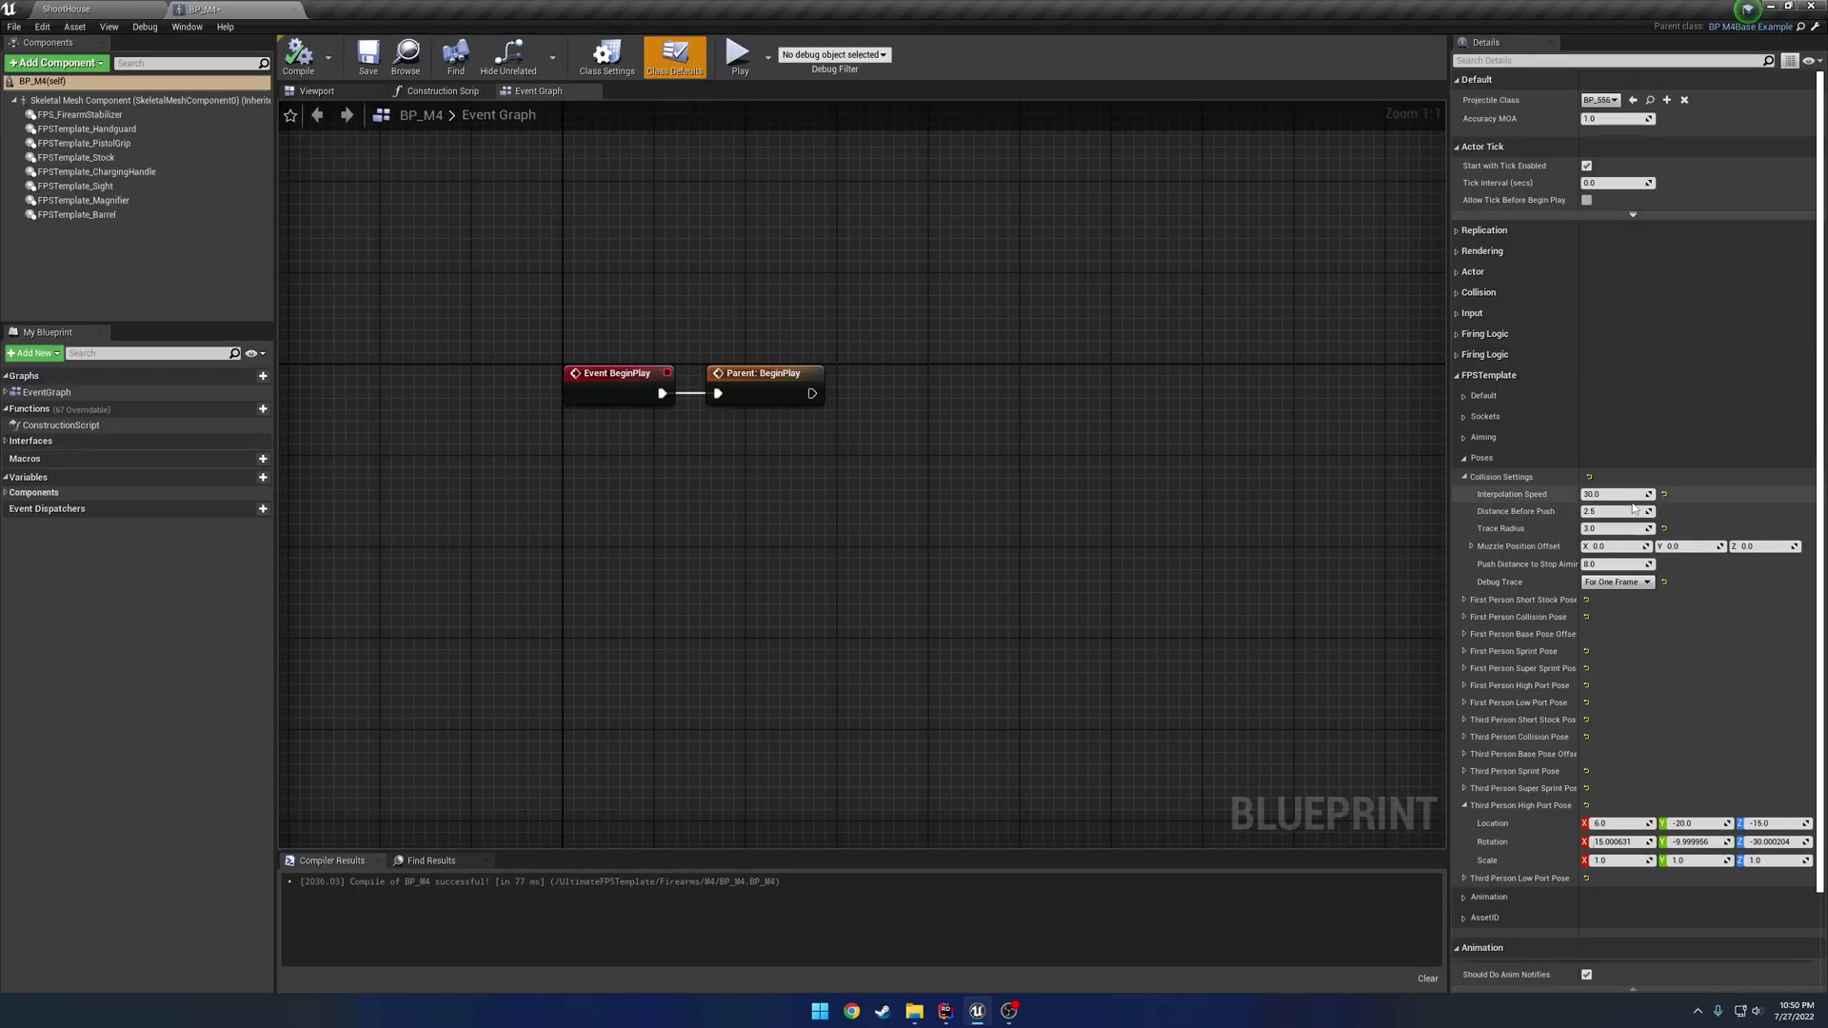
click(1664, 494)
click(298, 57)
click(367, 57)
- Play the level, push the firearm against the wall, and eject from the character to view the contact before possessing it again
click(103, 10)
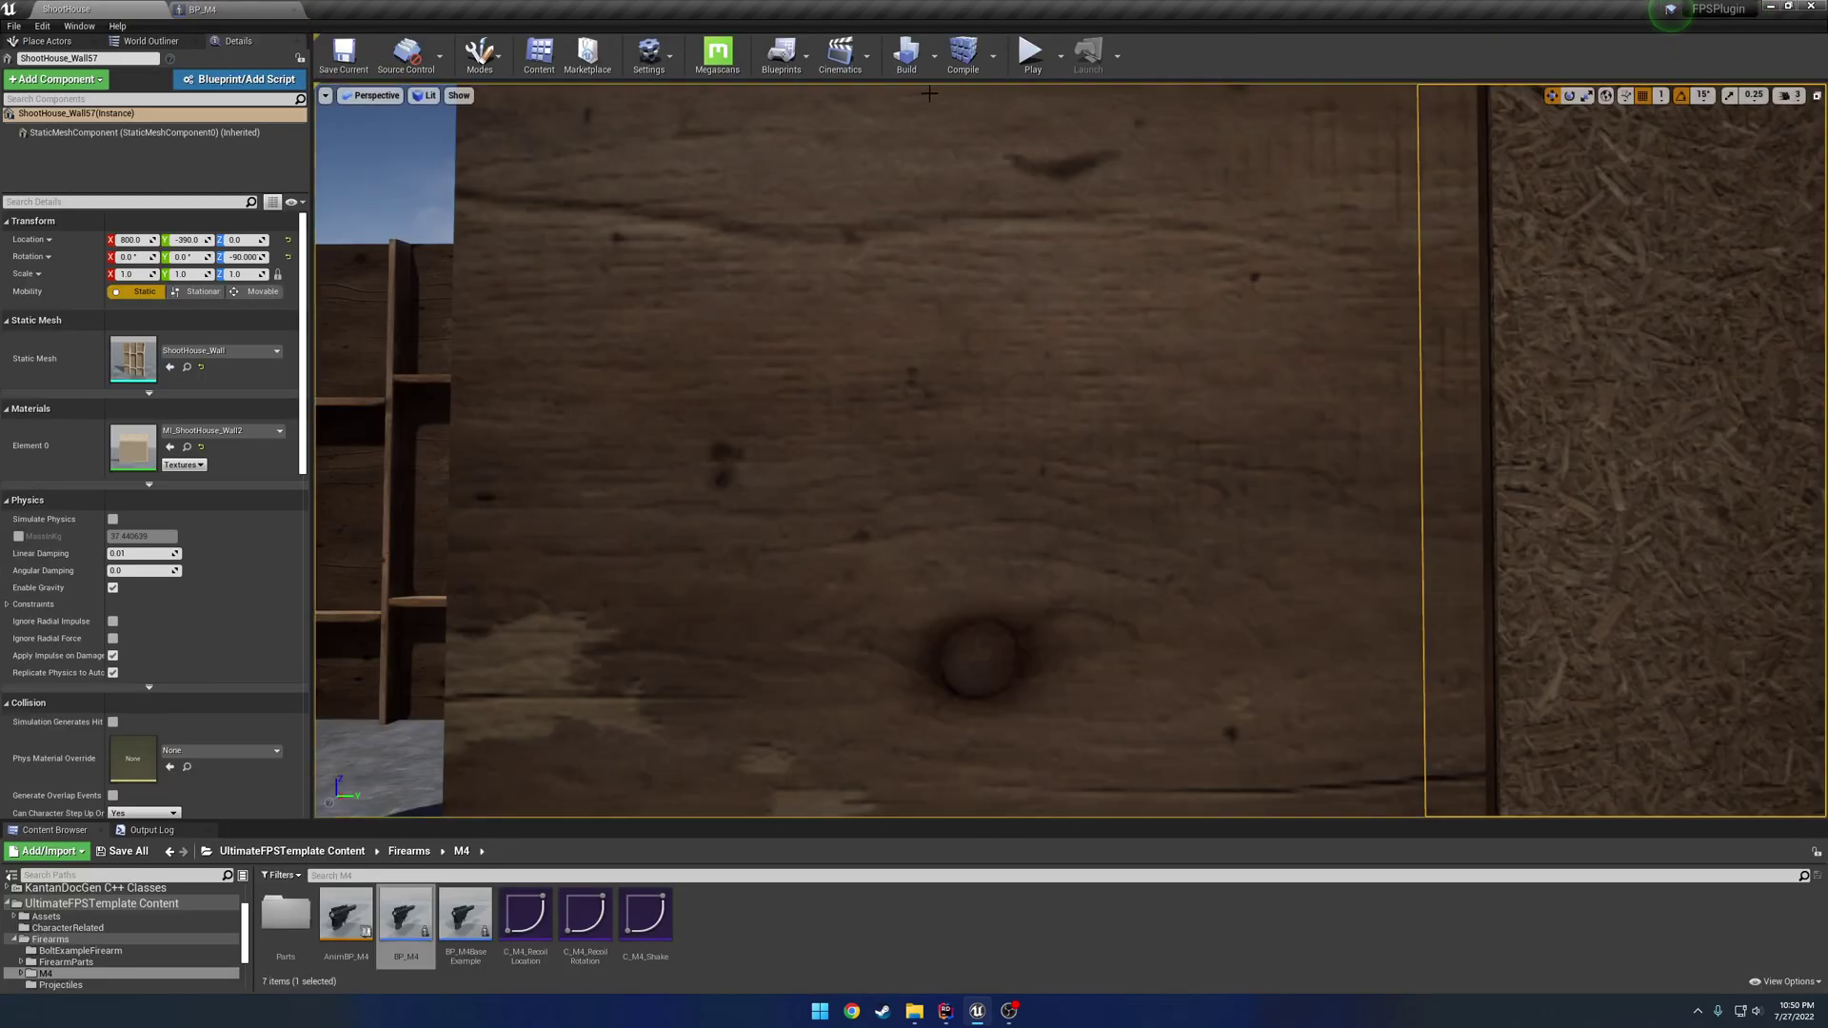
click(1032, 59)
key(w)
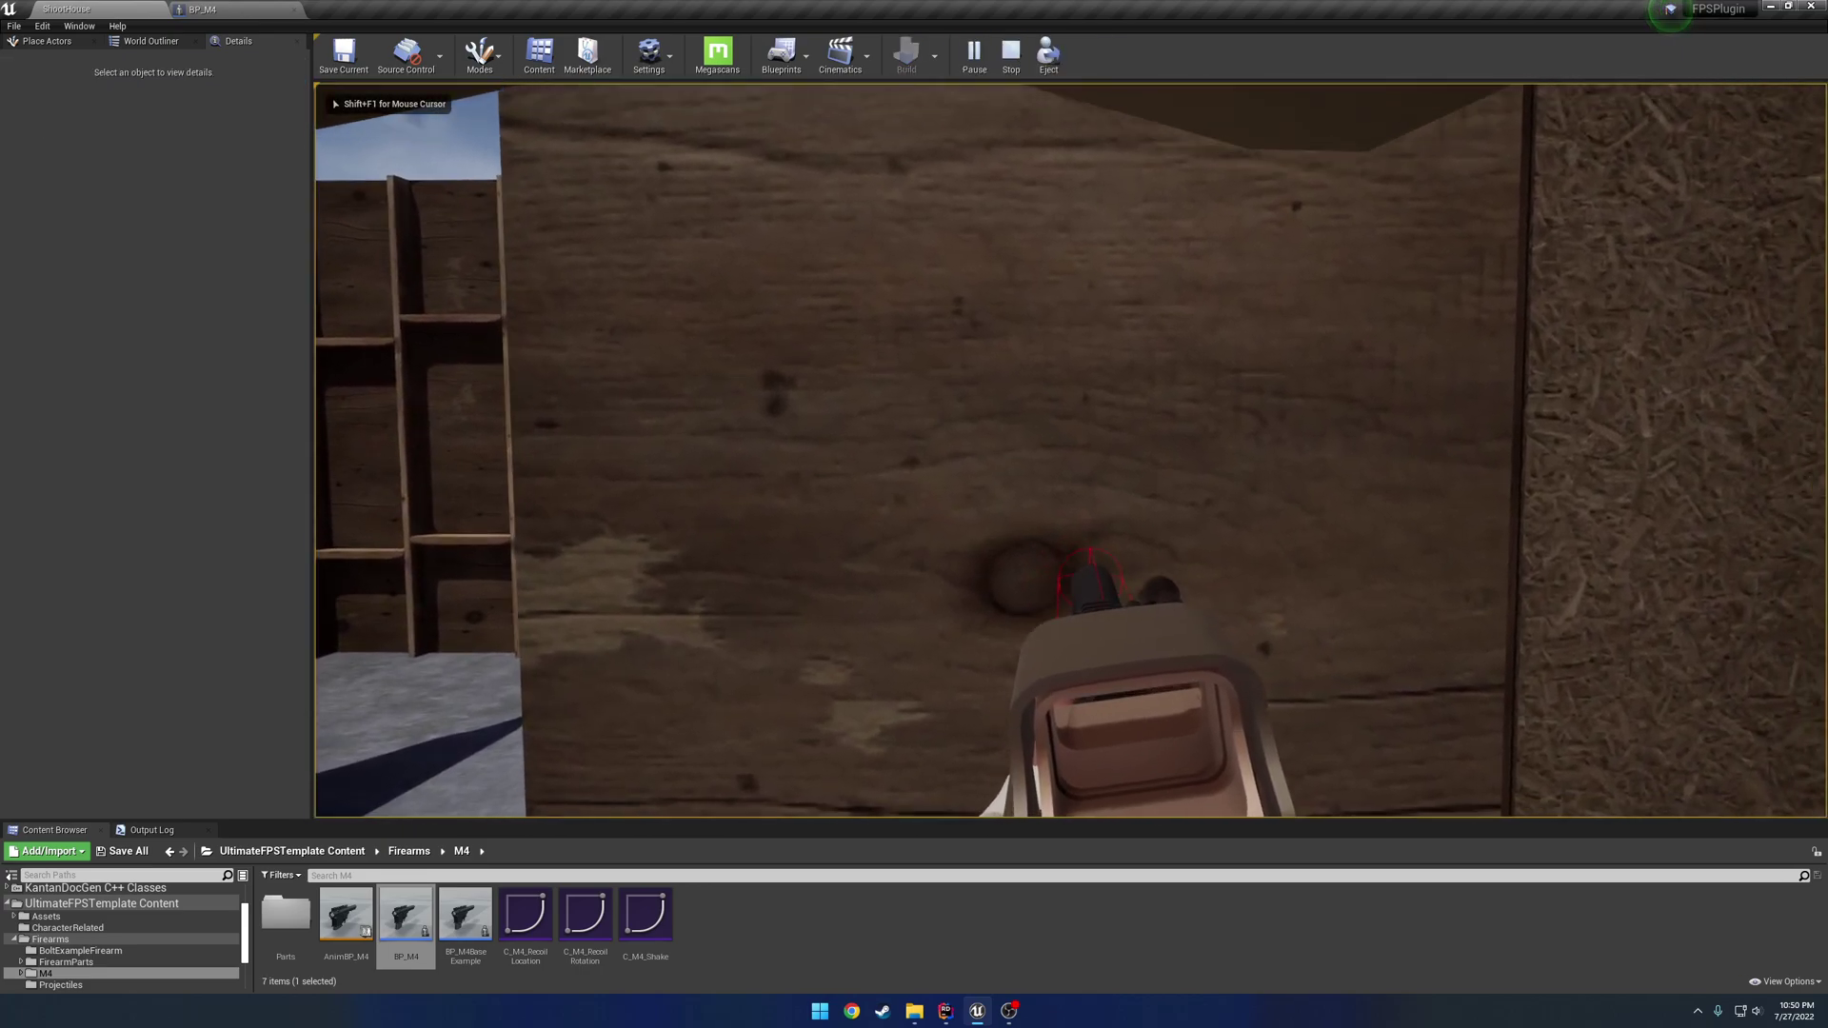
key(s)
key(w)
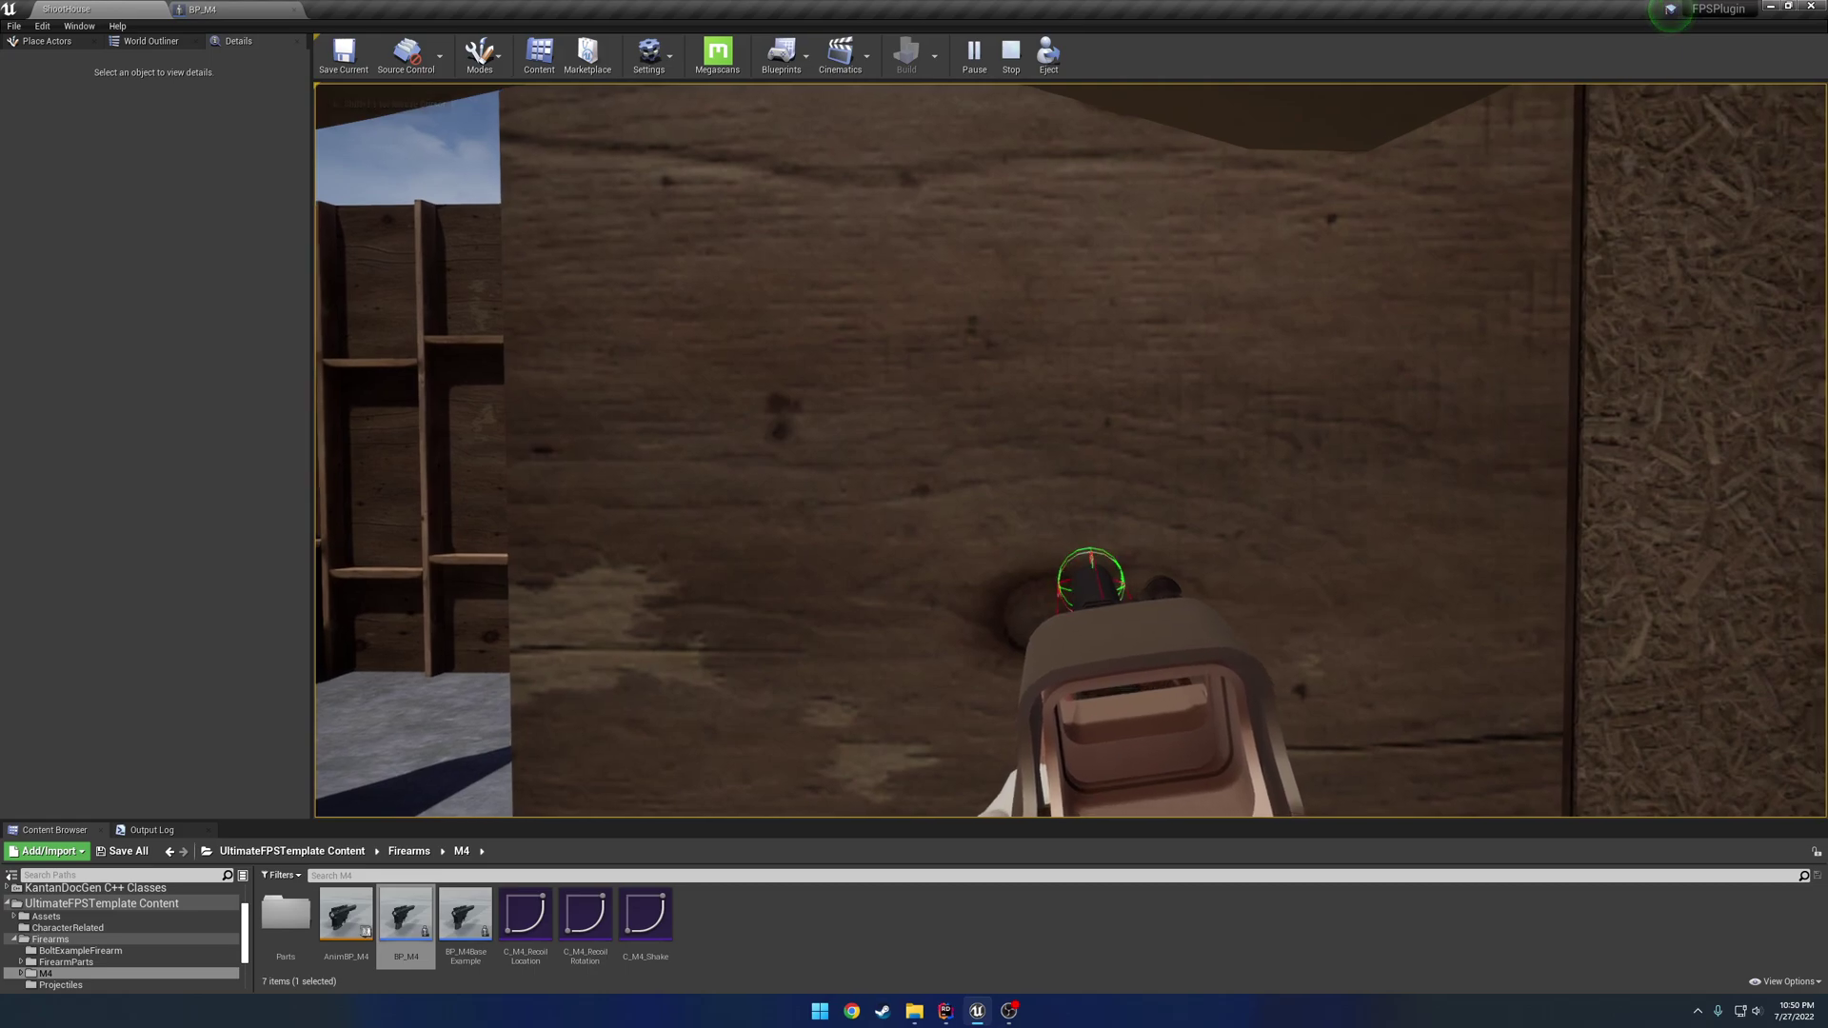
key(F8)
key(a)
right_drag(1070, 450, 1286, 450)
click(1047, 55)
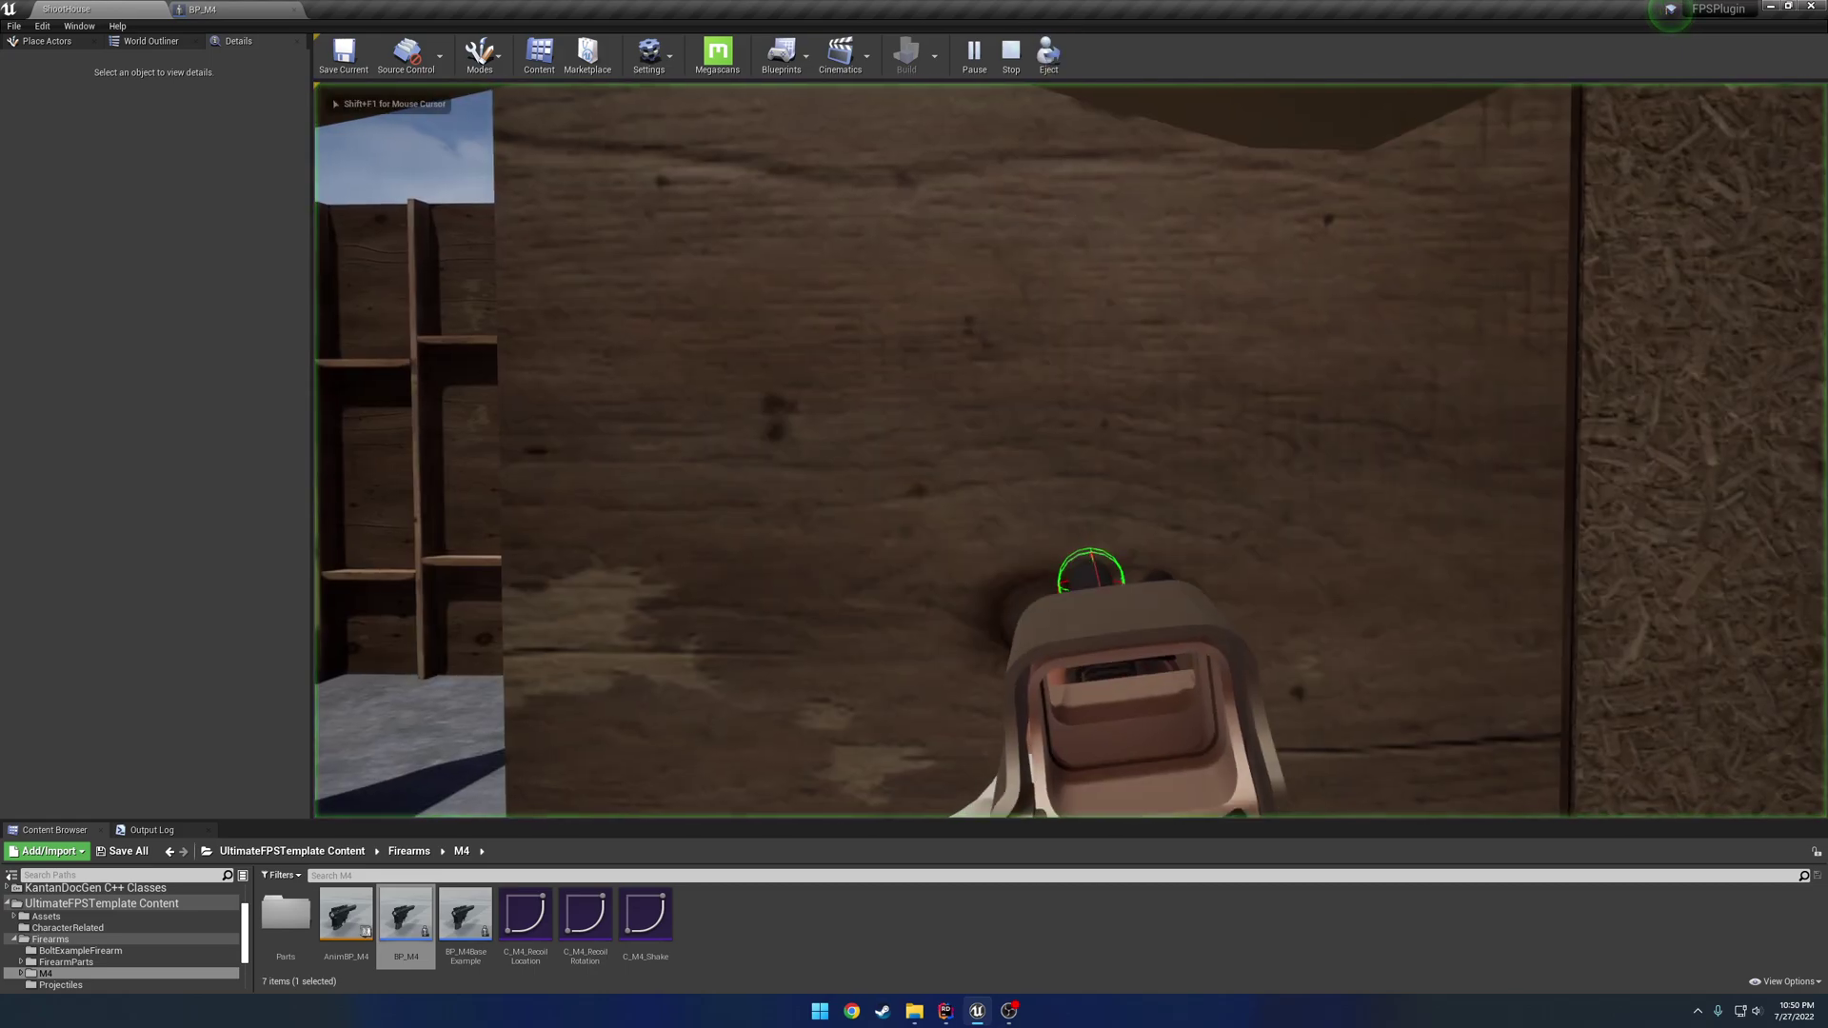
- Move the character toward and away from the wall again, then eject to examine the muzzle and collision trace from the side
key(w)
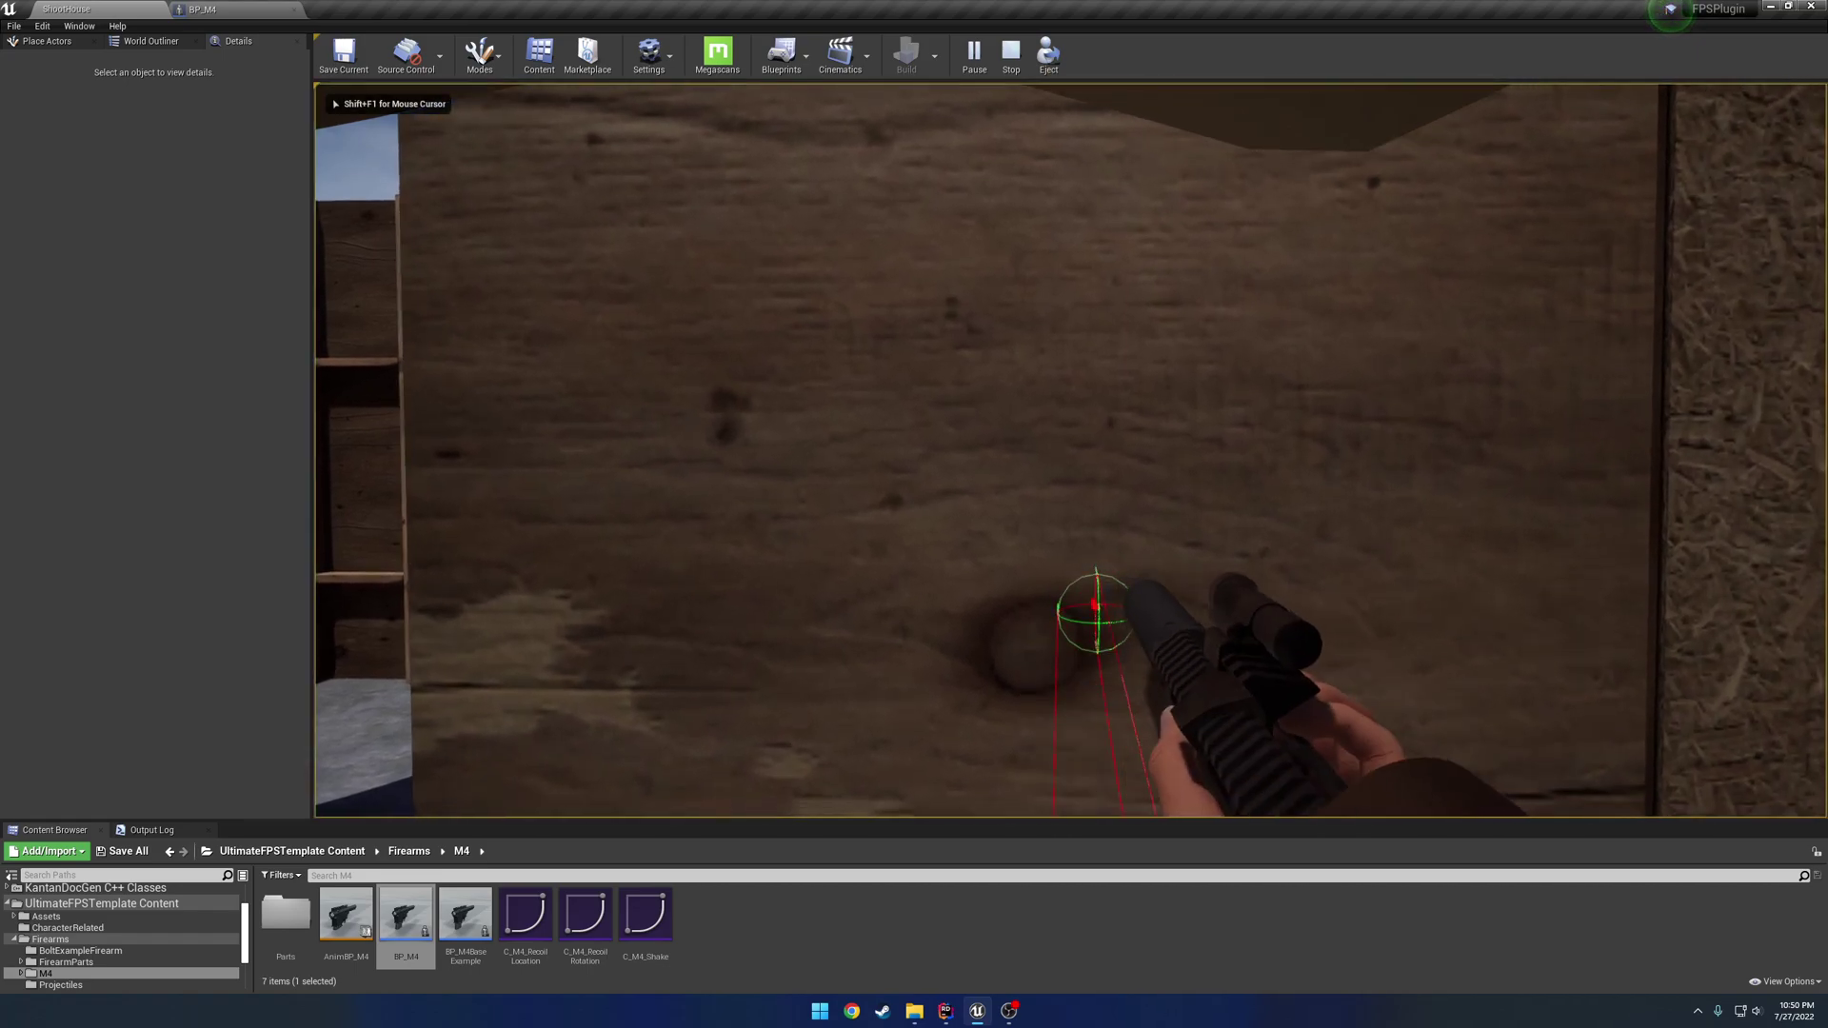
key(s)
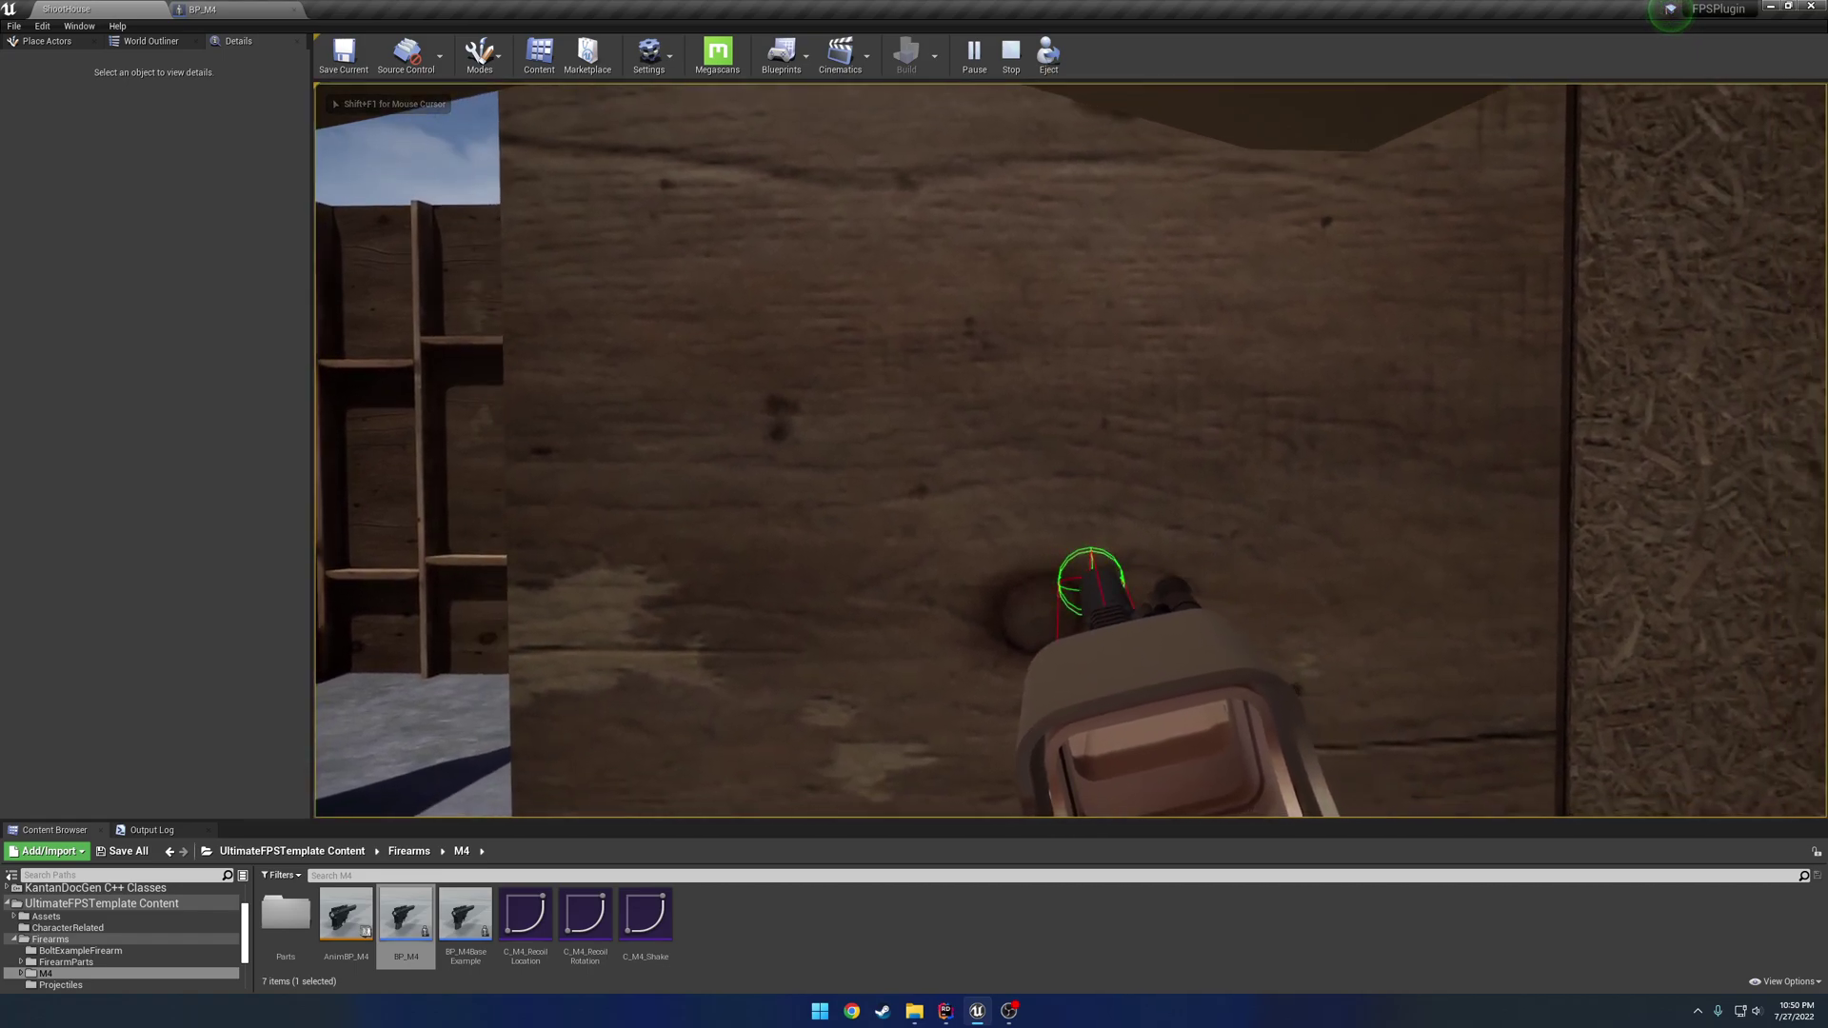
key(s)
key(w)
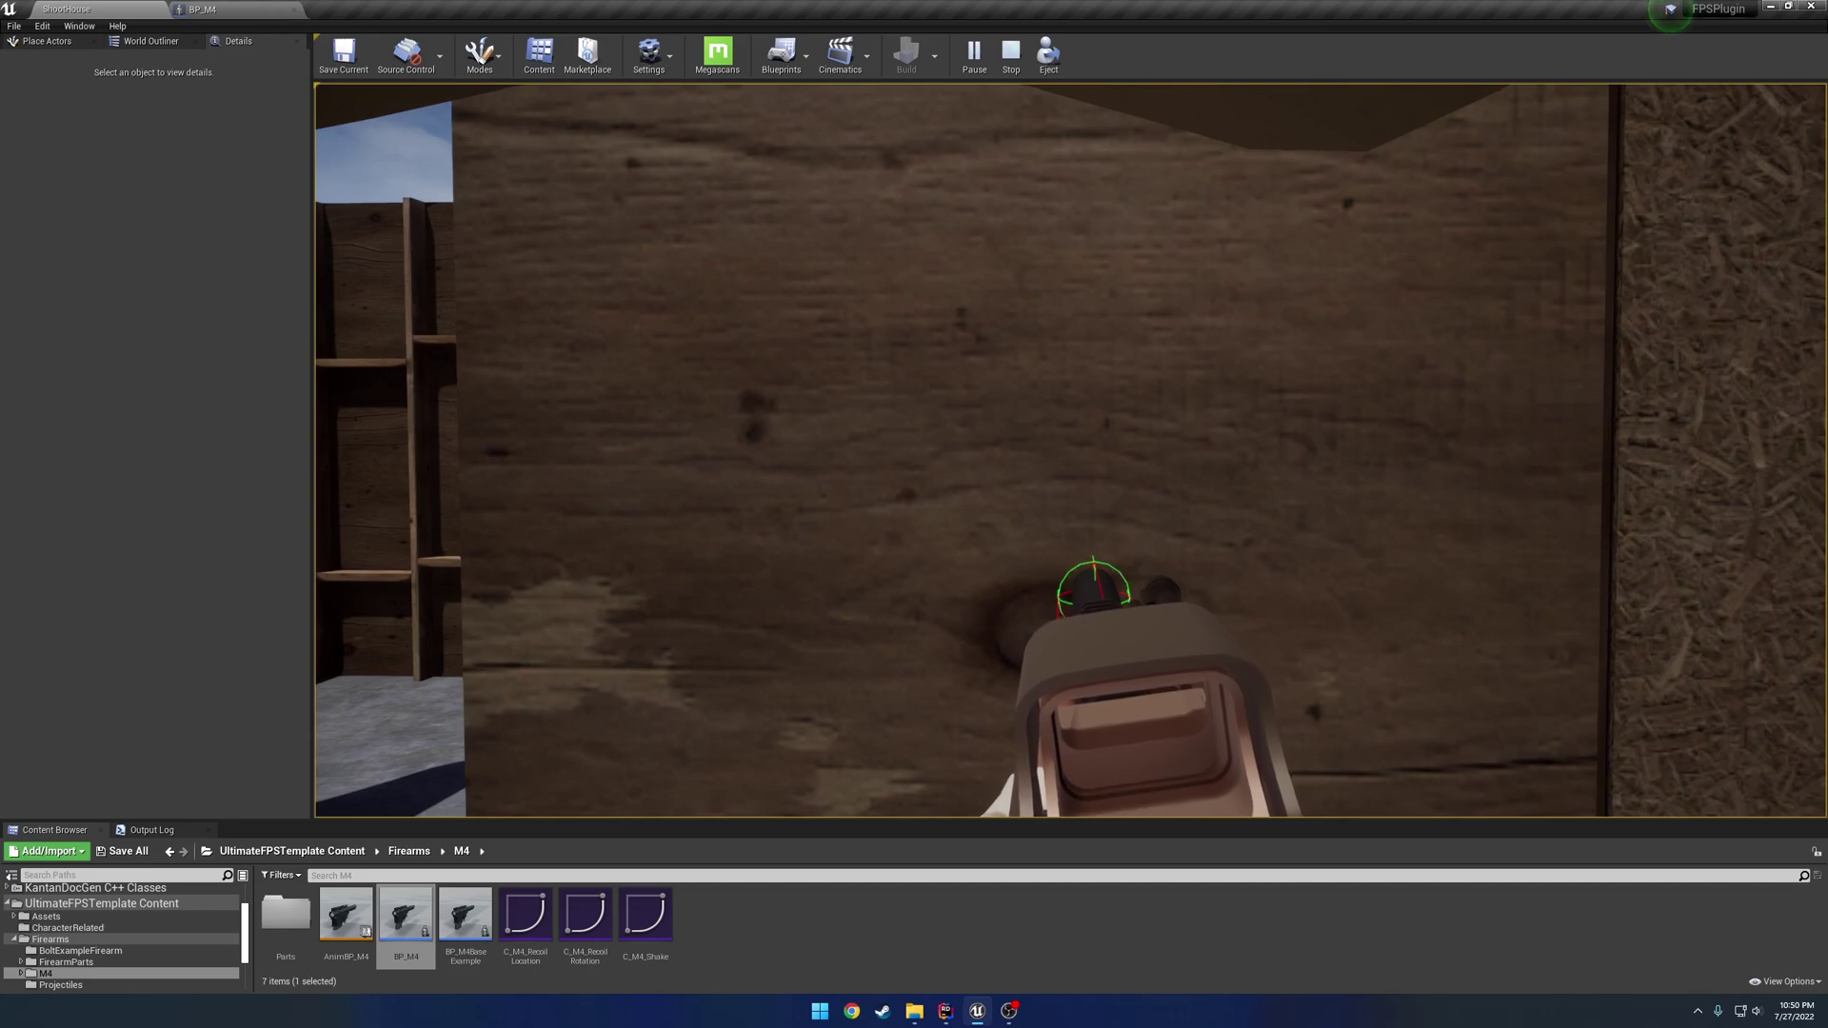
key(F8)
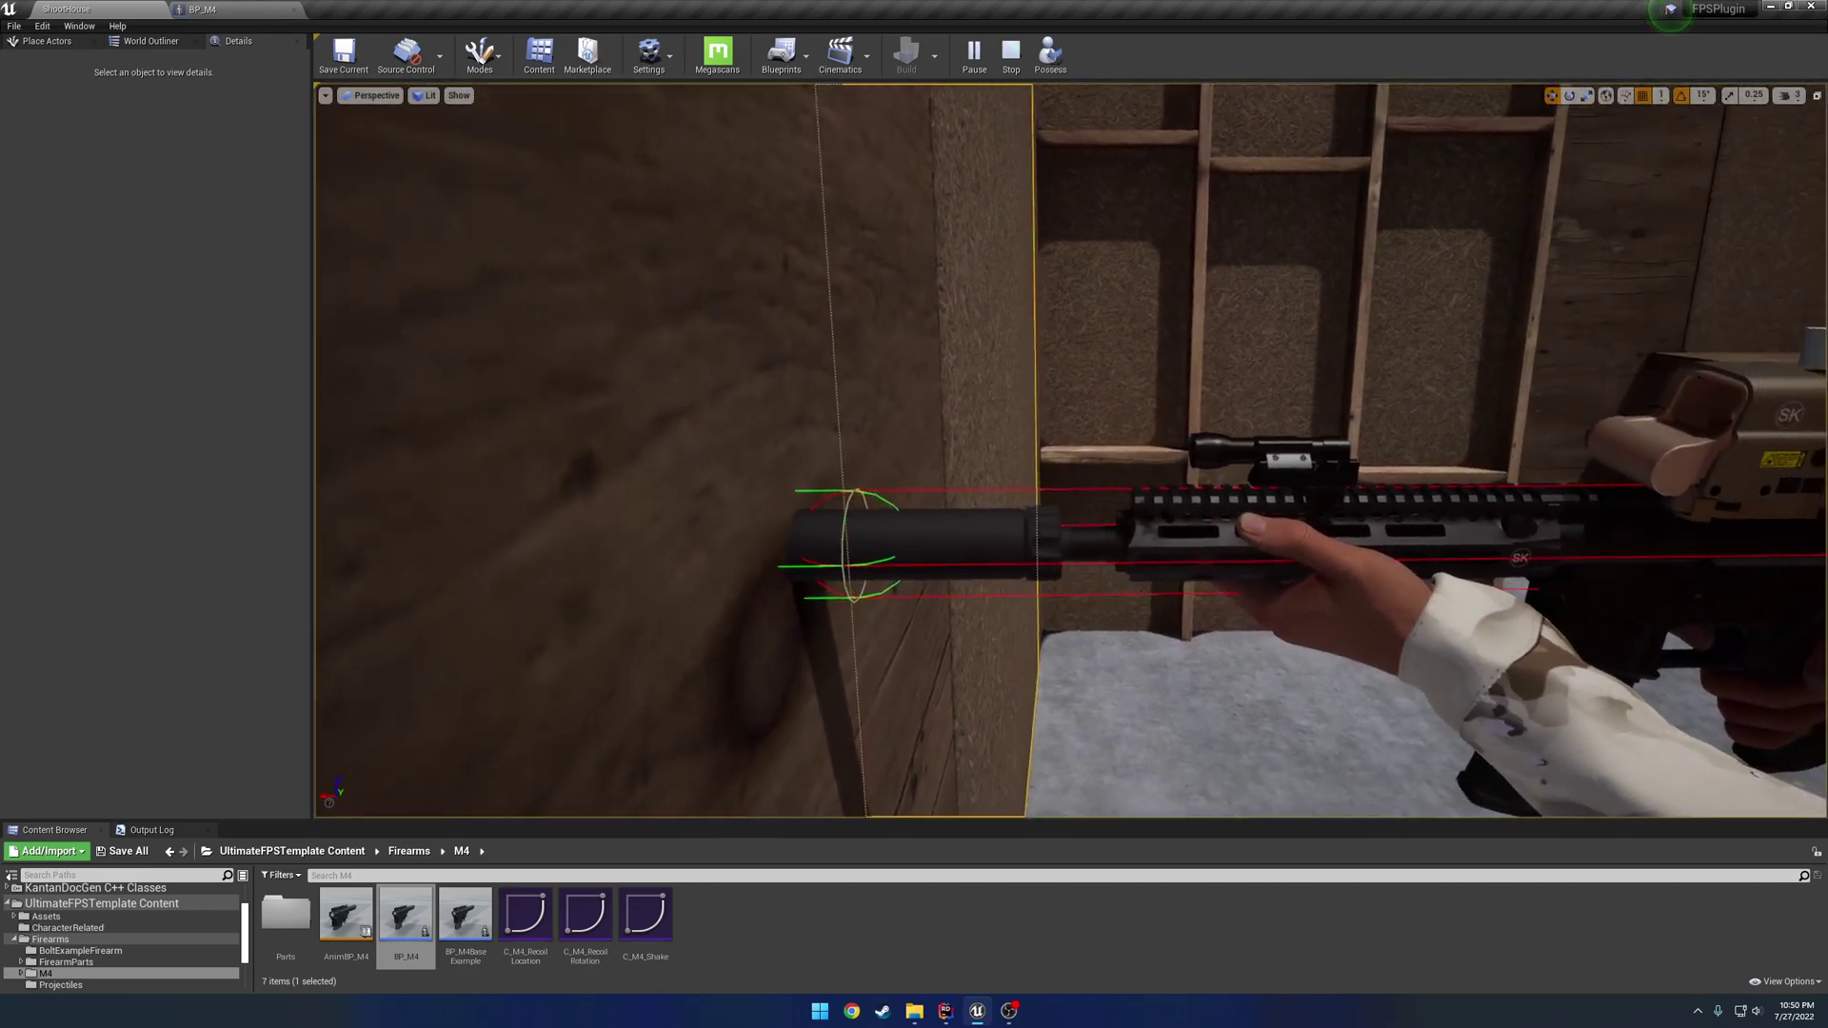
right_drag(983, 331, 983, 331)
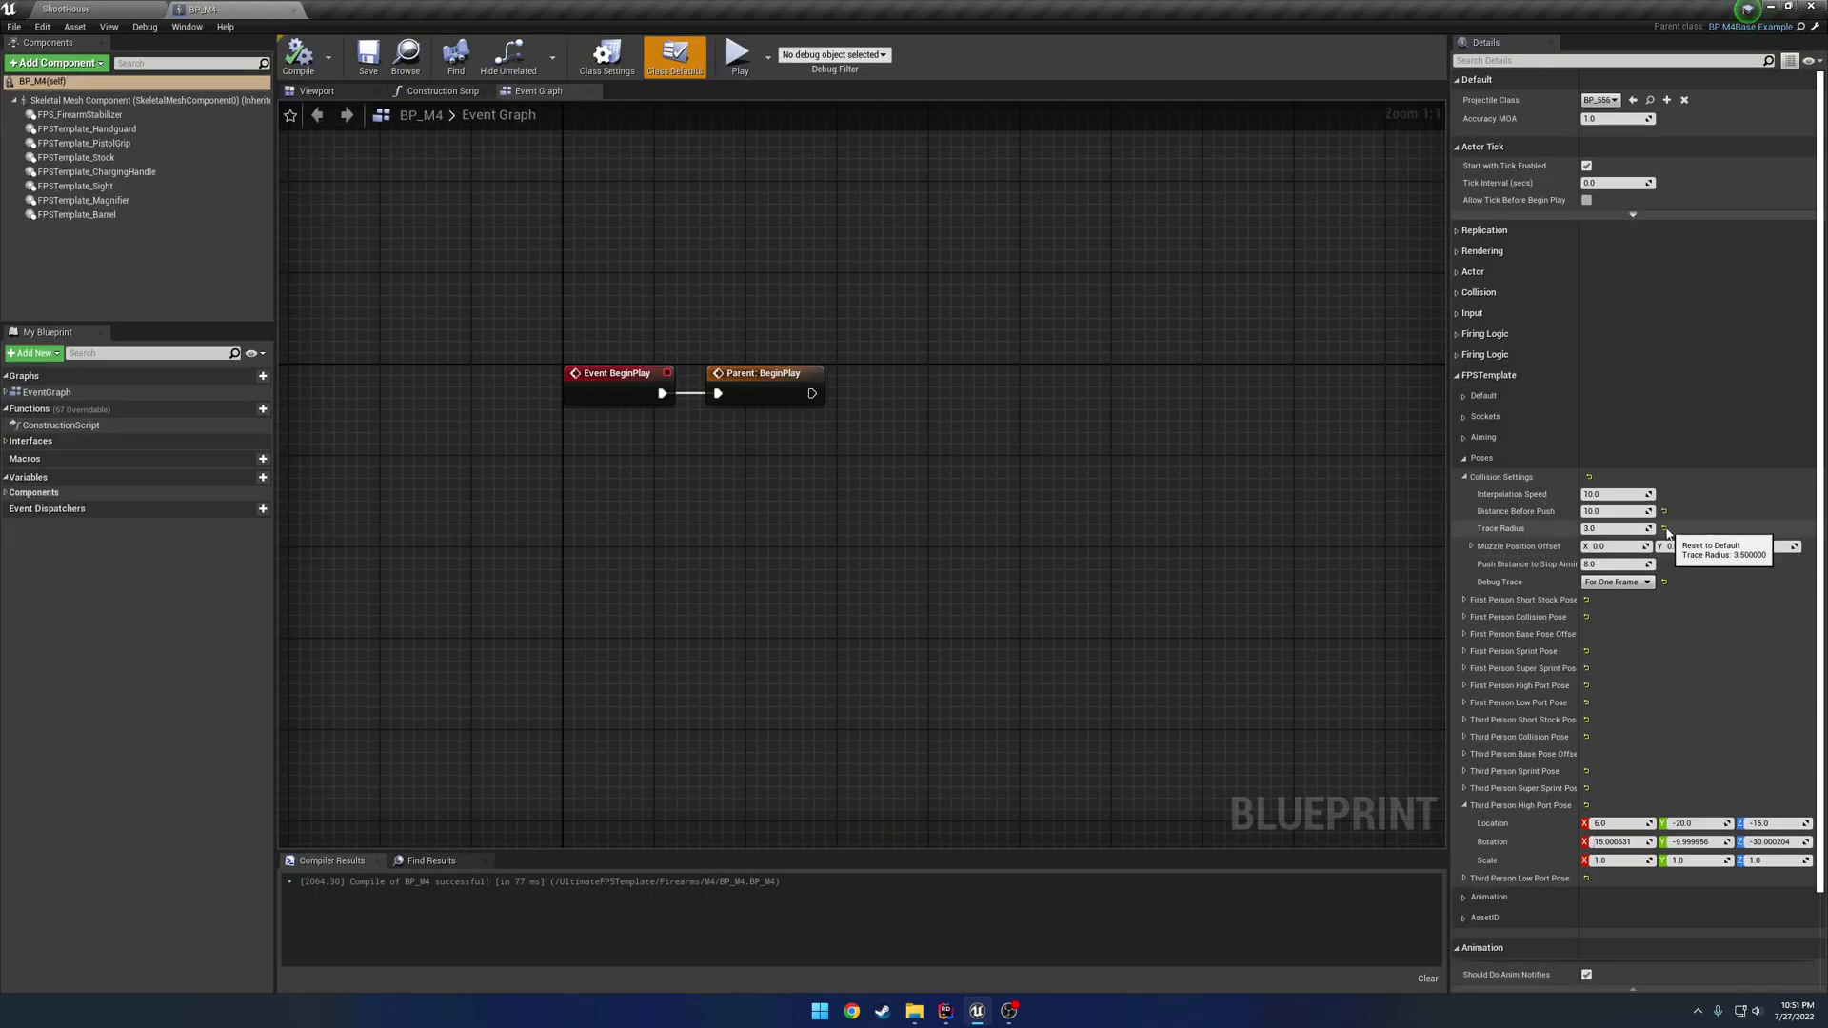
- Reset Distance Before Push in BP_M4's Collision Settings to its default of 2.5, then compile and save the blueprint
click(1666, 512)
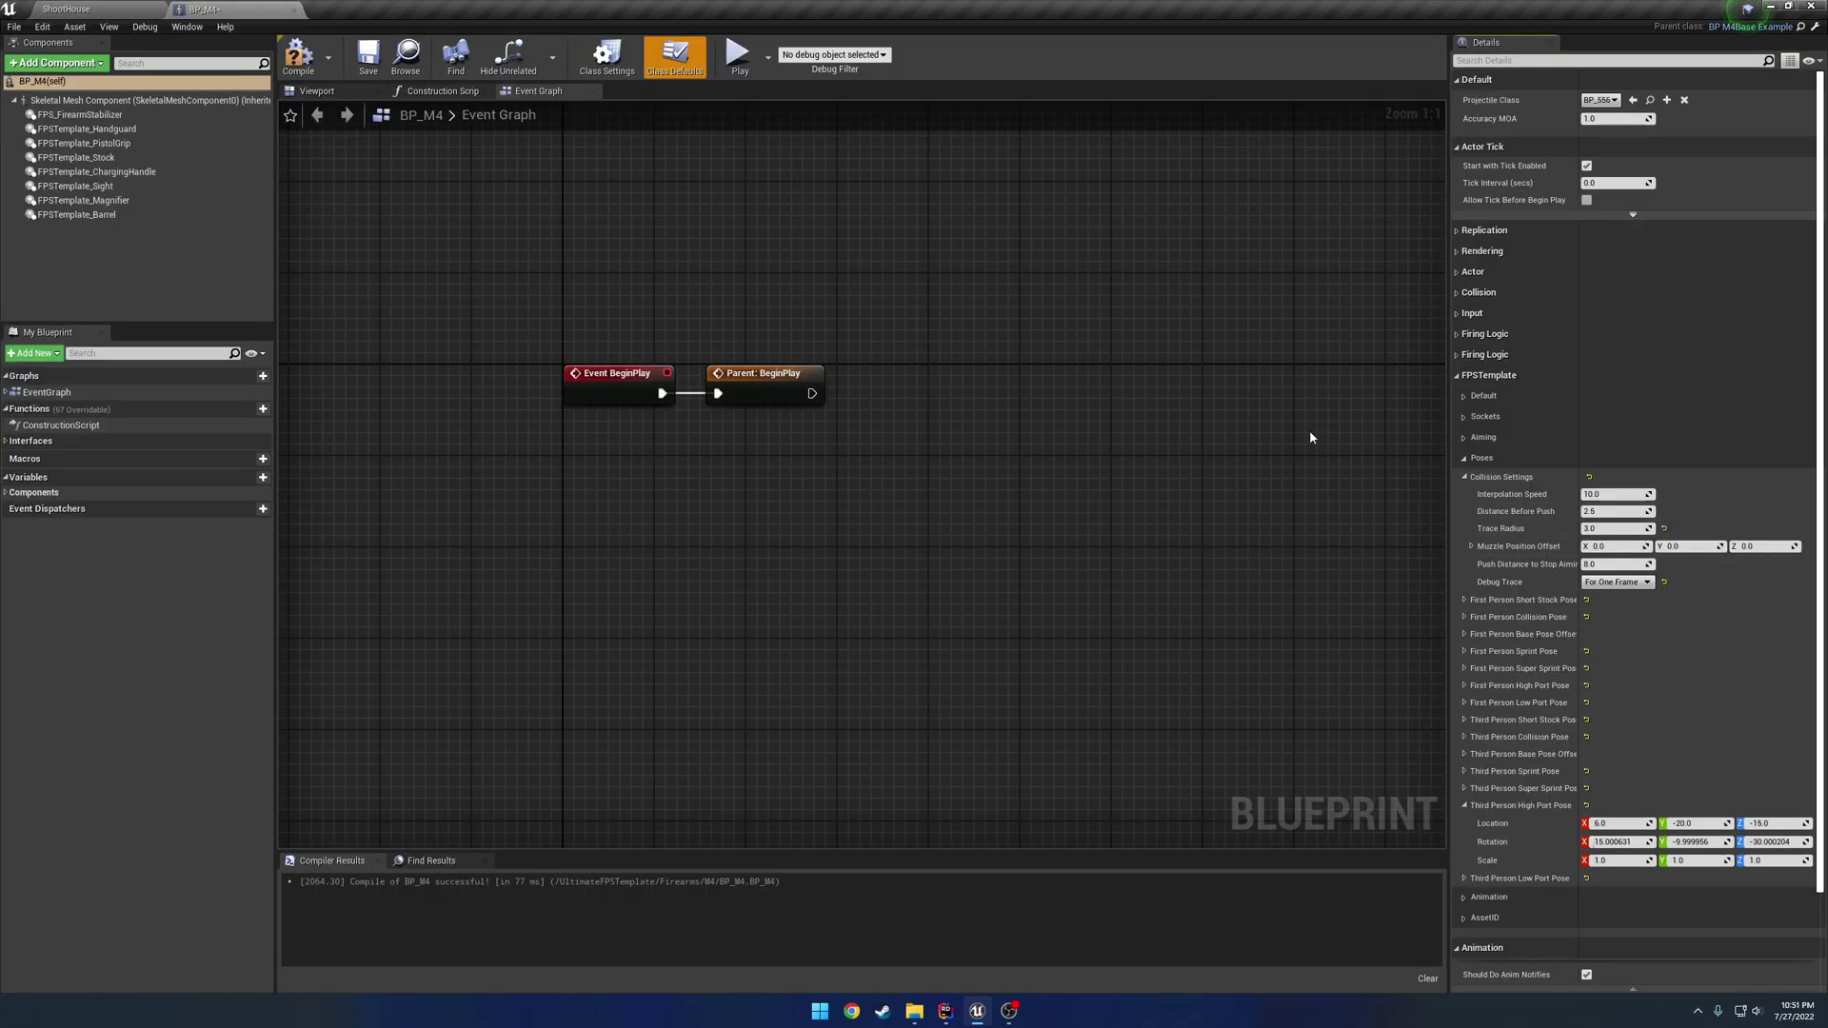
click(303, 59)
click(367, 57)
- Play the level, move the firearm against and away from the wall, and switch to wireframe view before stopping play
click(67, 9)
click(1032, 57)
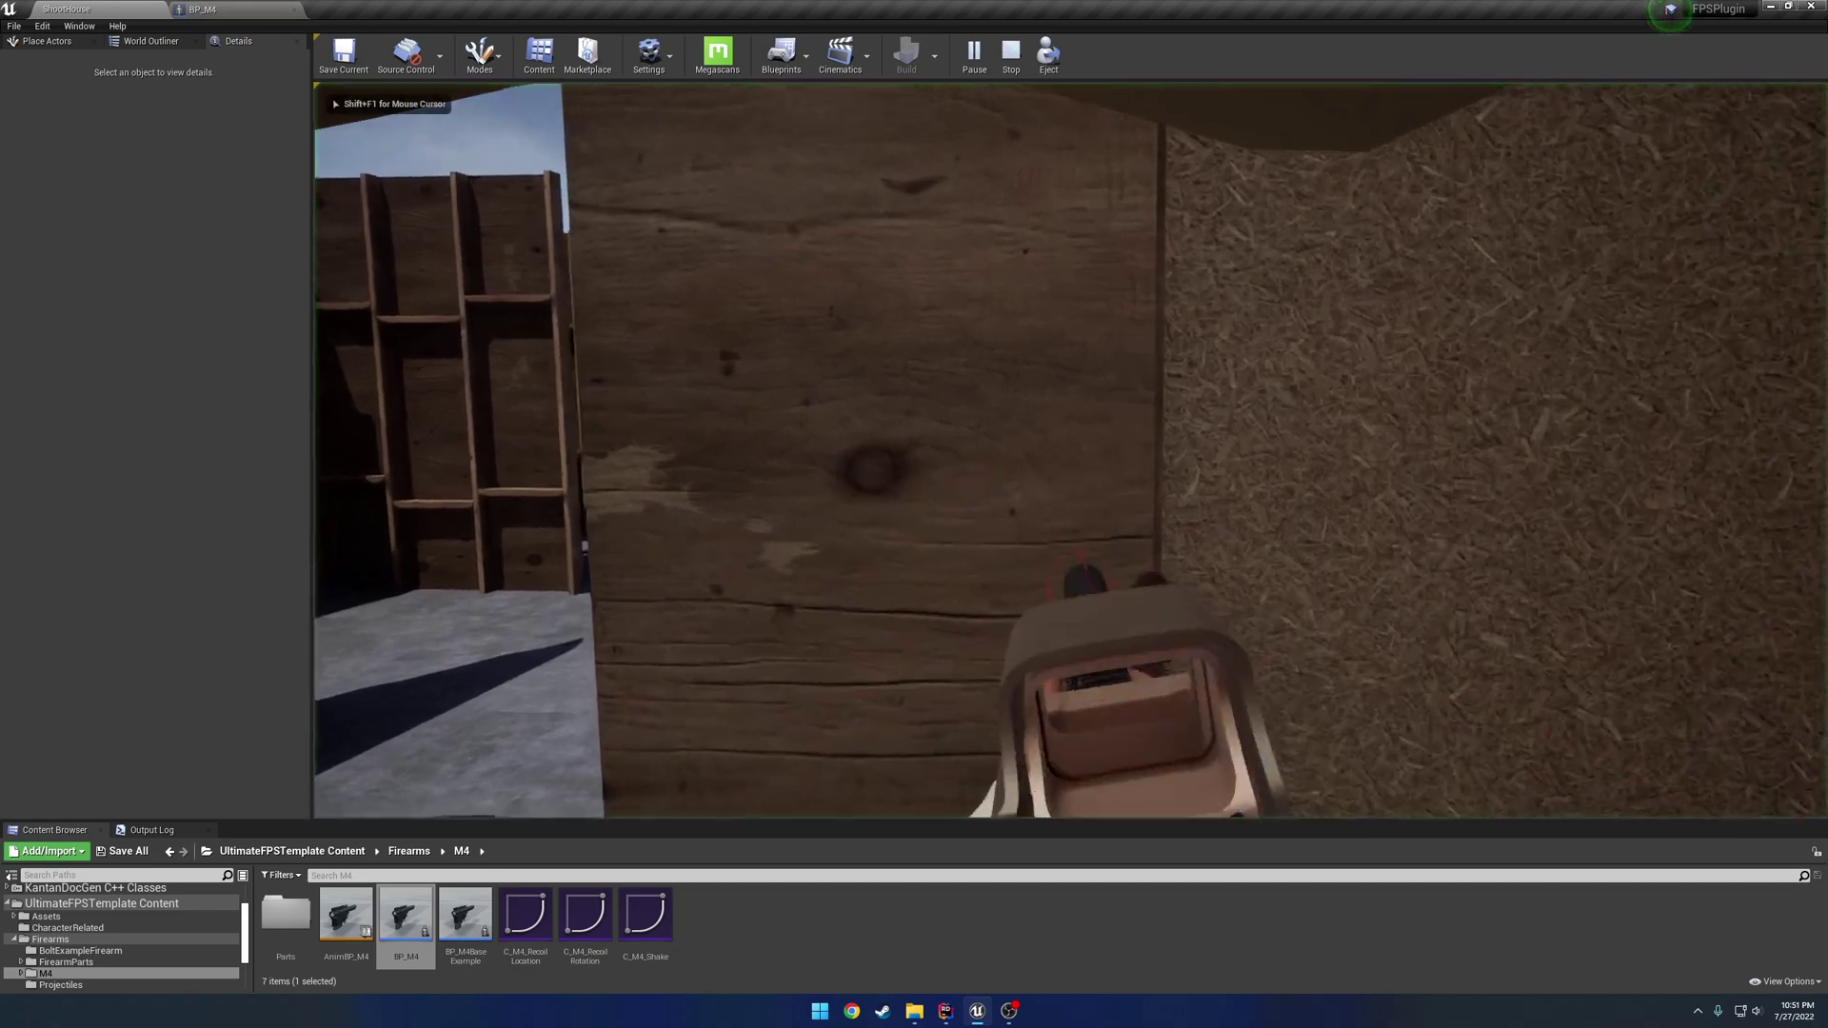
key(w)
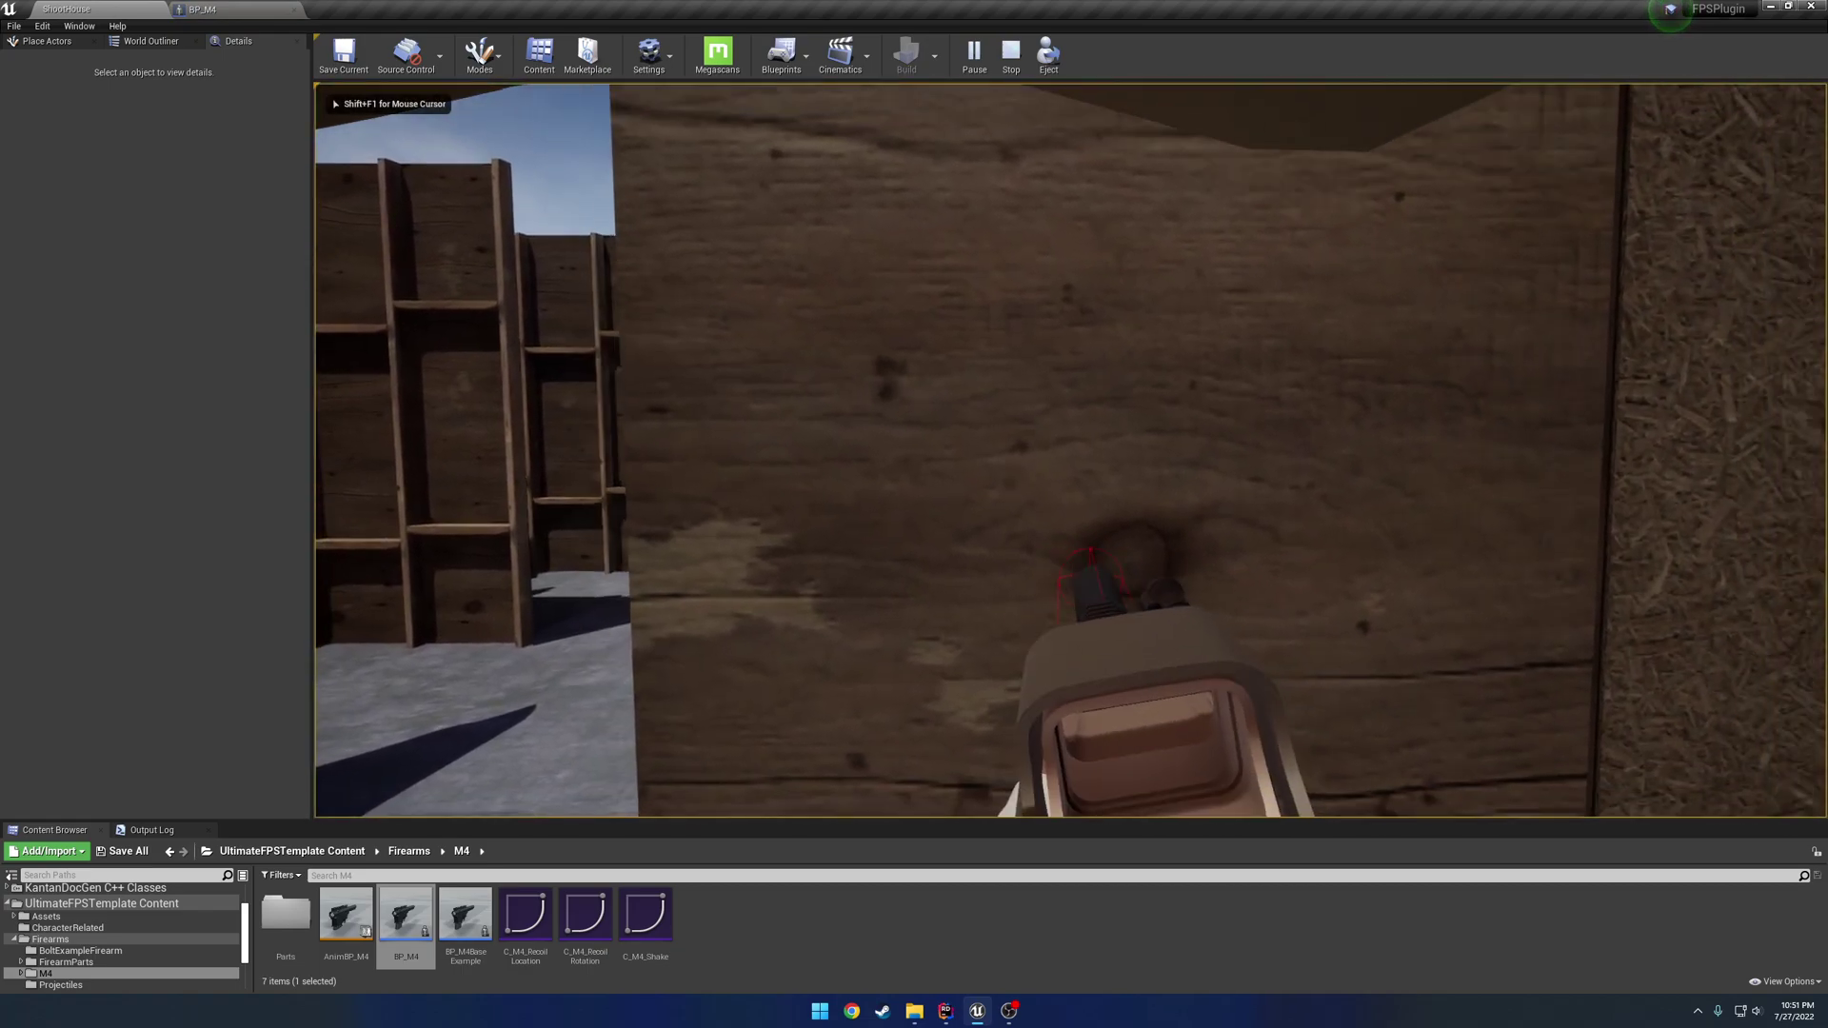
key(w)
key(s)
key(w)
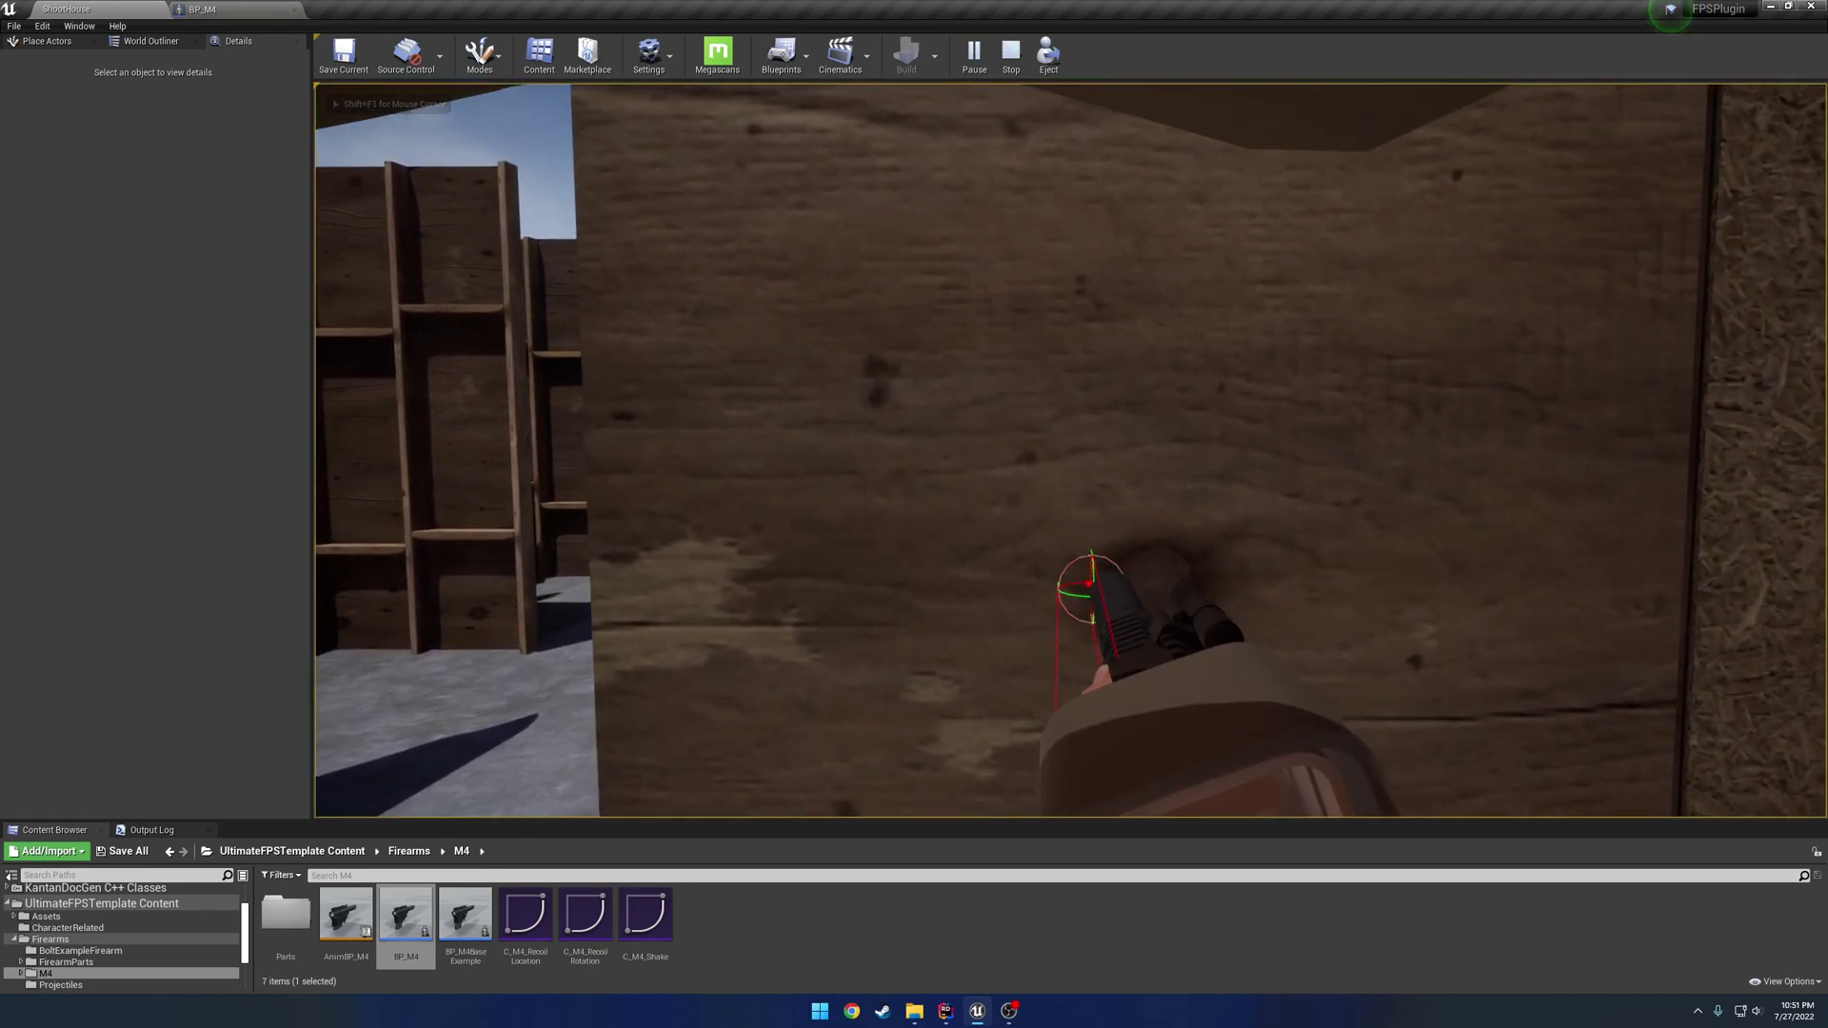
key(F1)
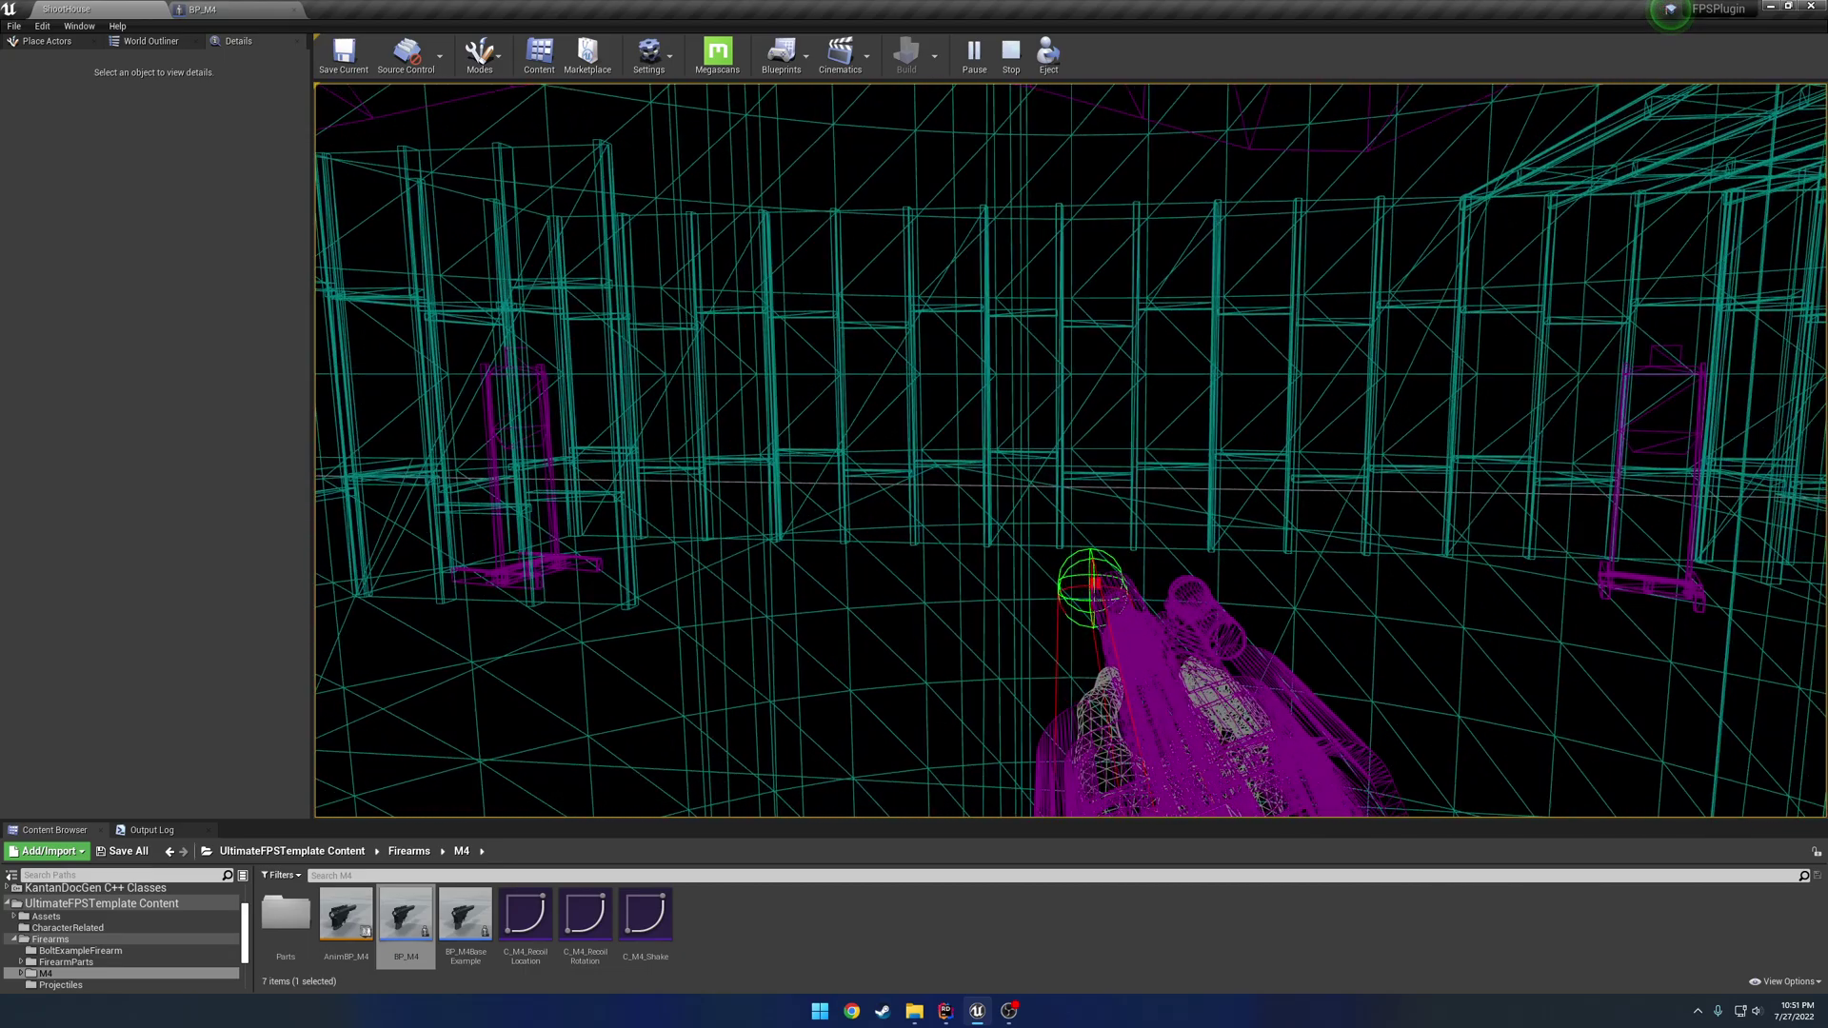
key(Escape)
- Set Trace Radius to 4 in BP_M4's Collision Settings and compile the blueprint
click(219, 9)
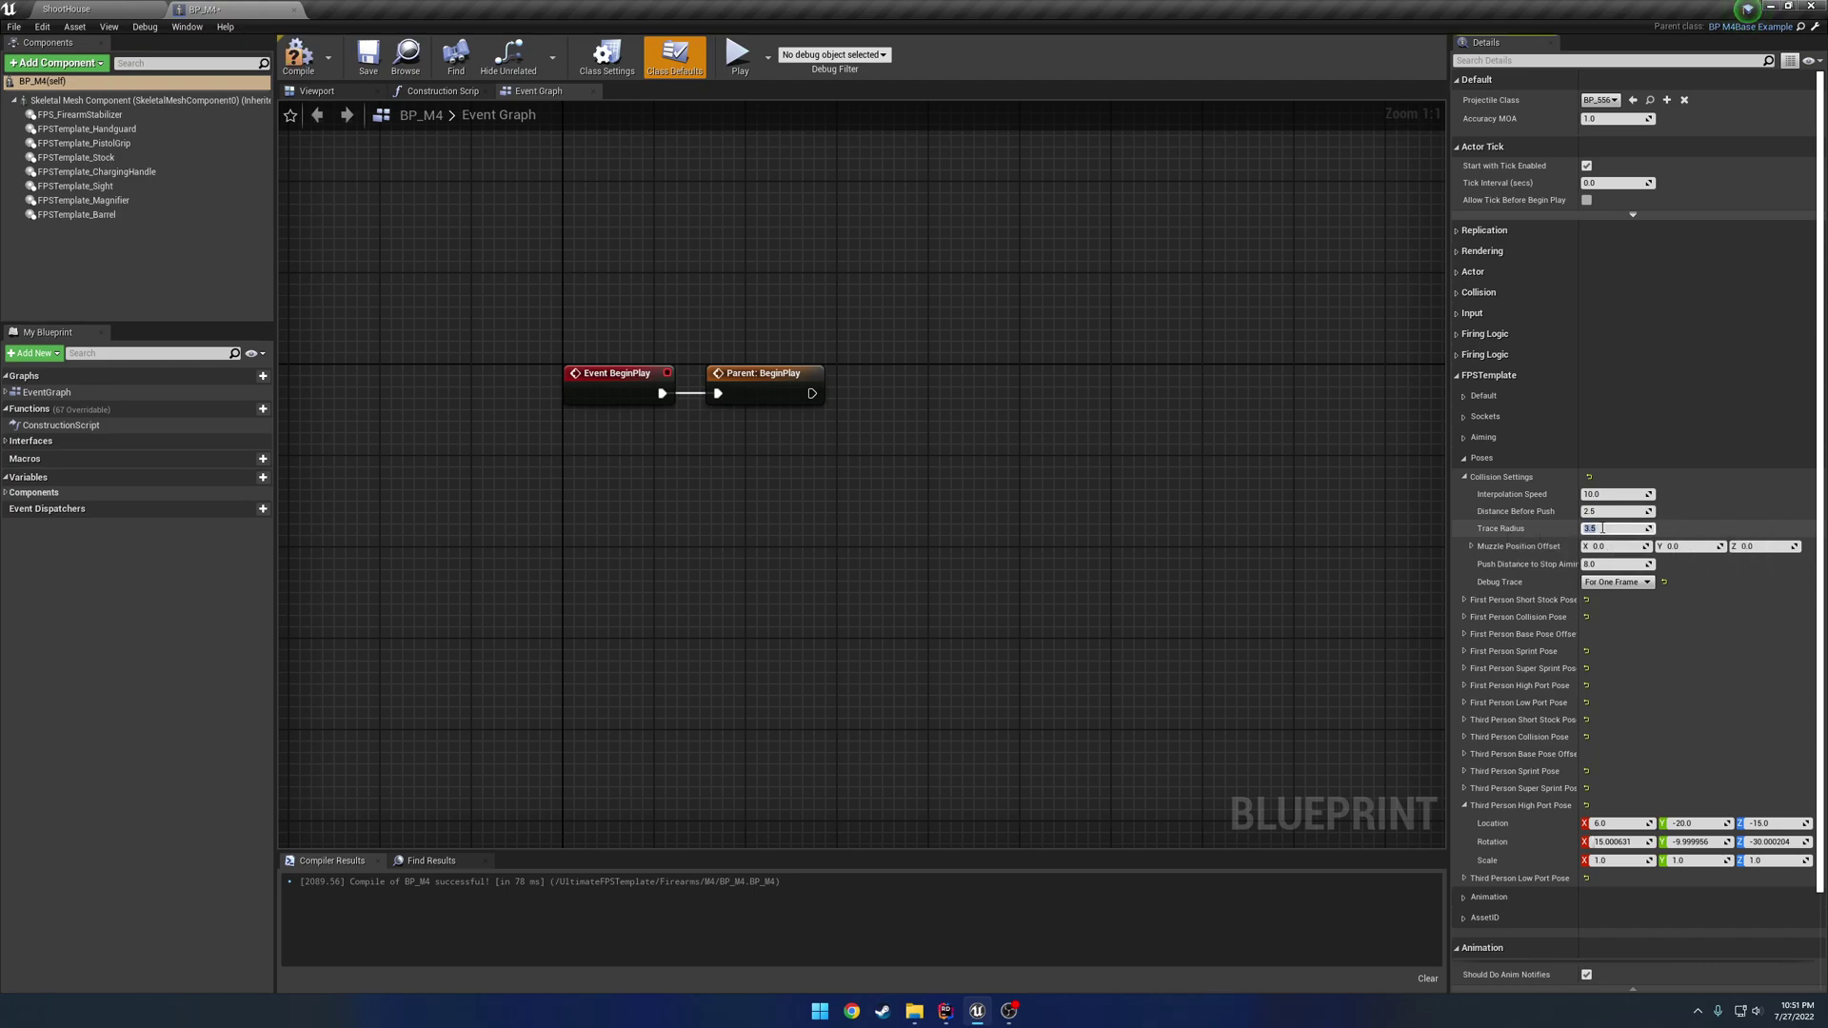
key(Return)
click(300, 59)
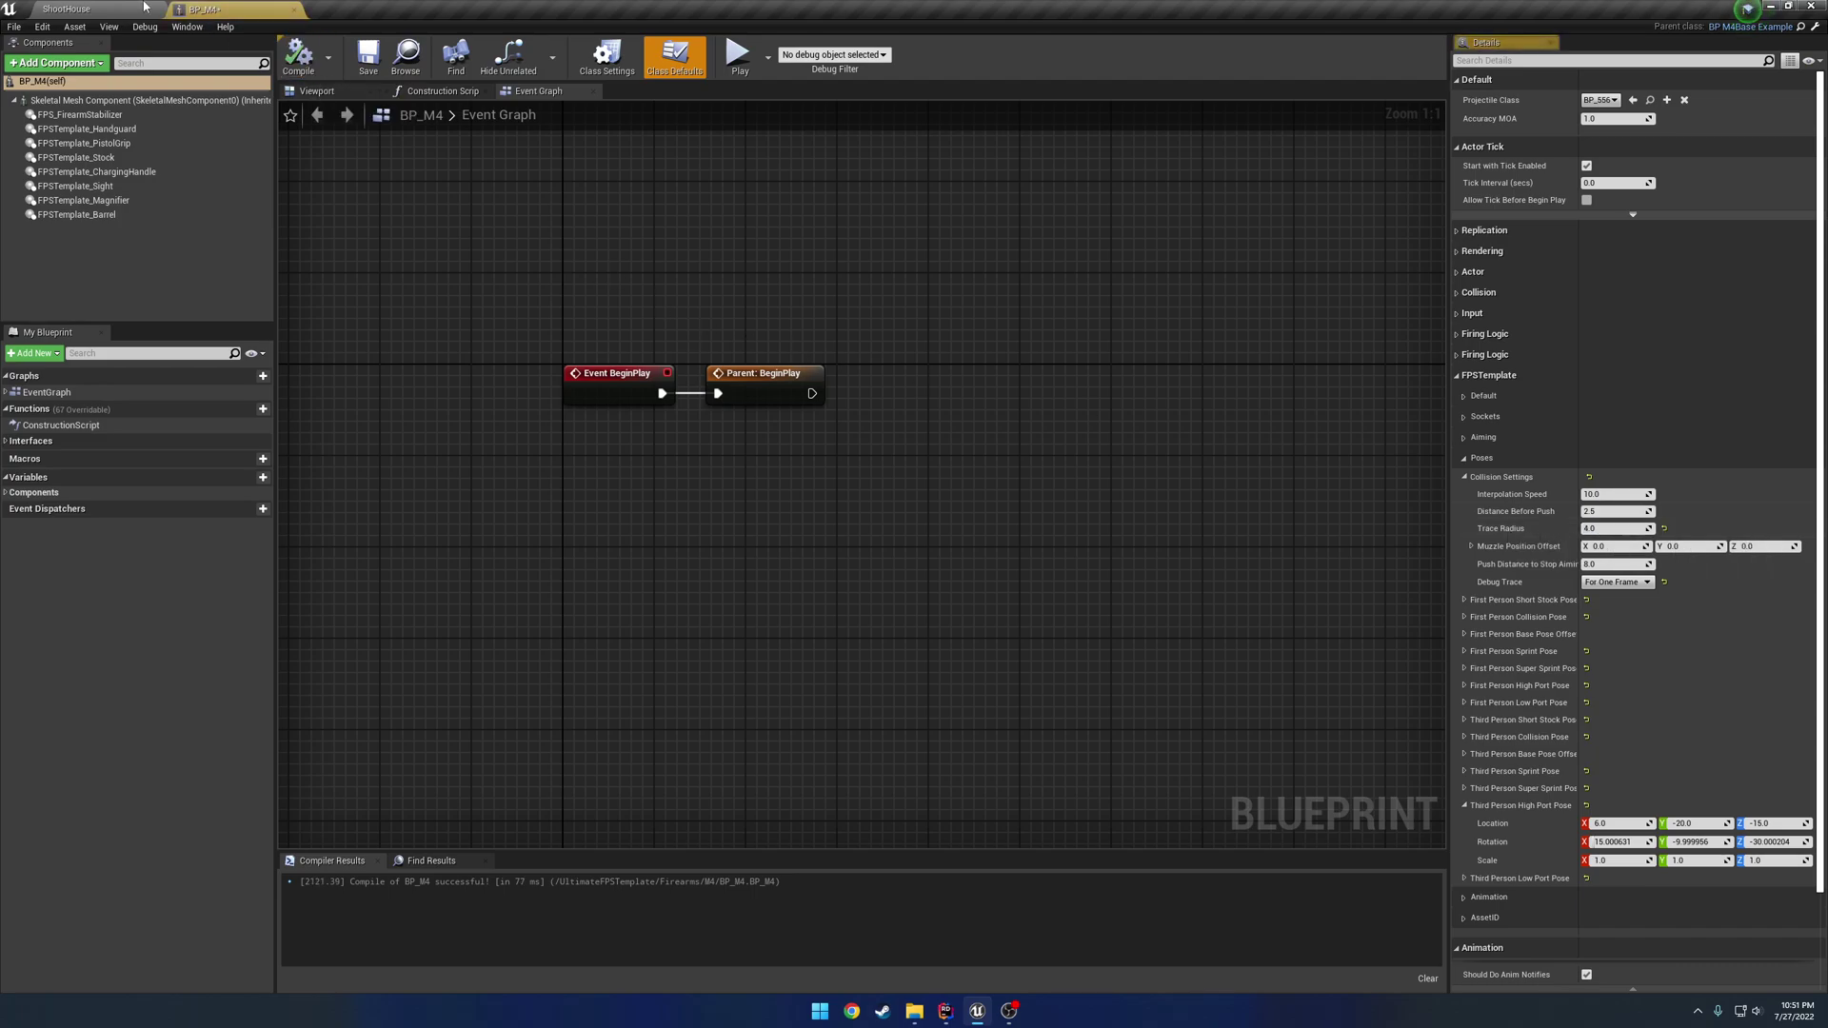
- Play the level in front of the wall, examine the size of the trace sphere around the muzzle, and stop play
click(108, 9)
click(1031, 58)
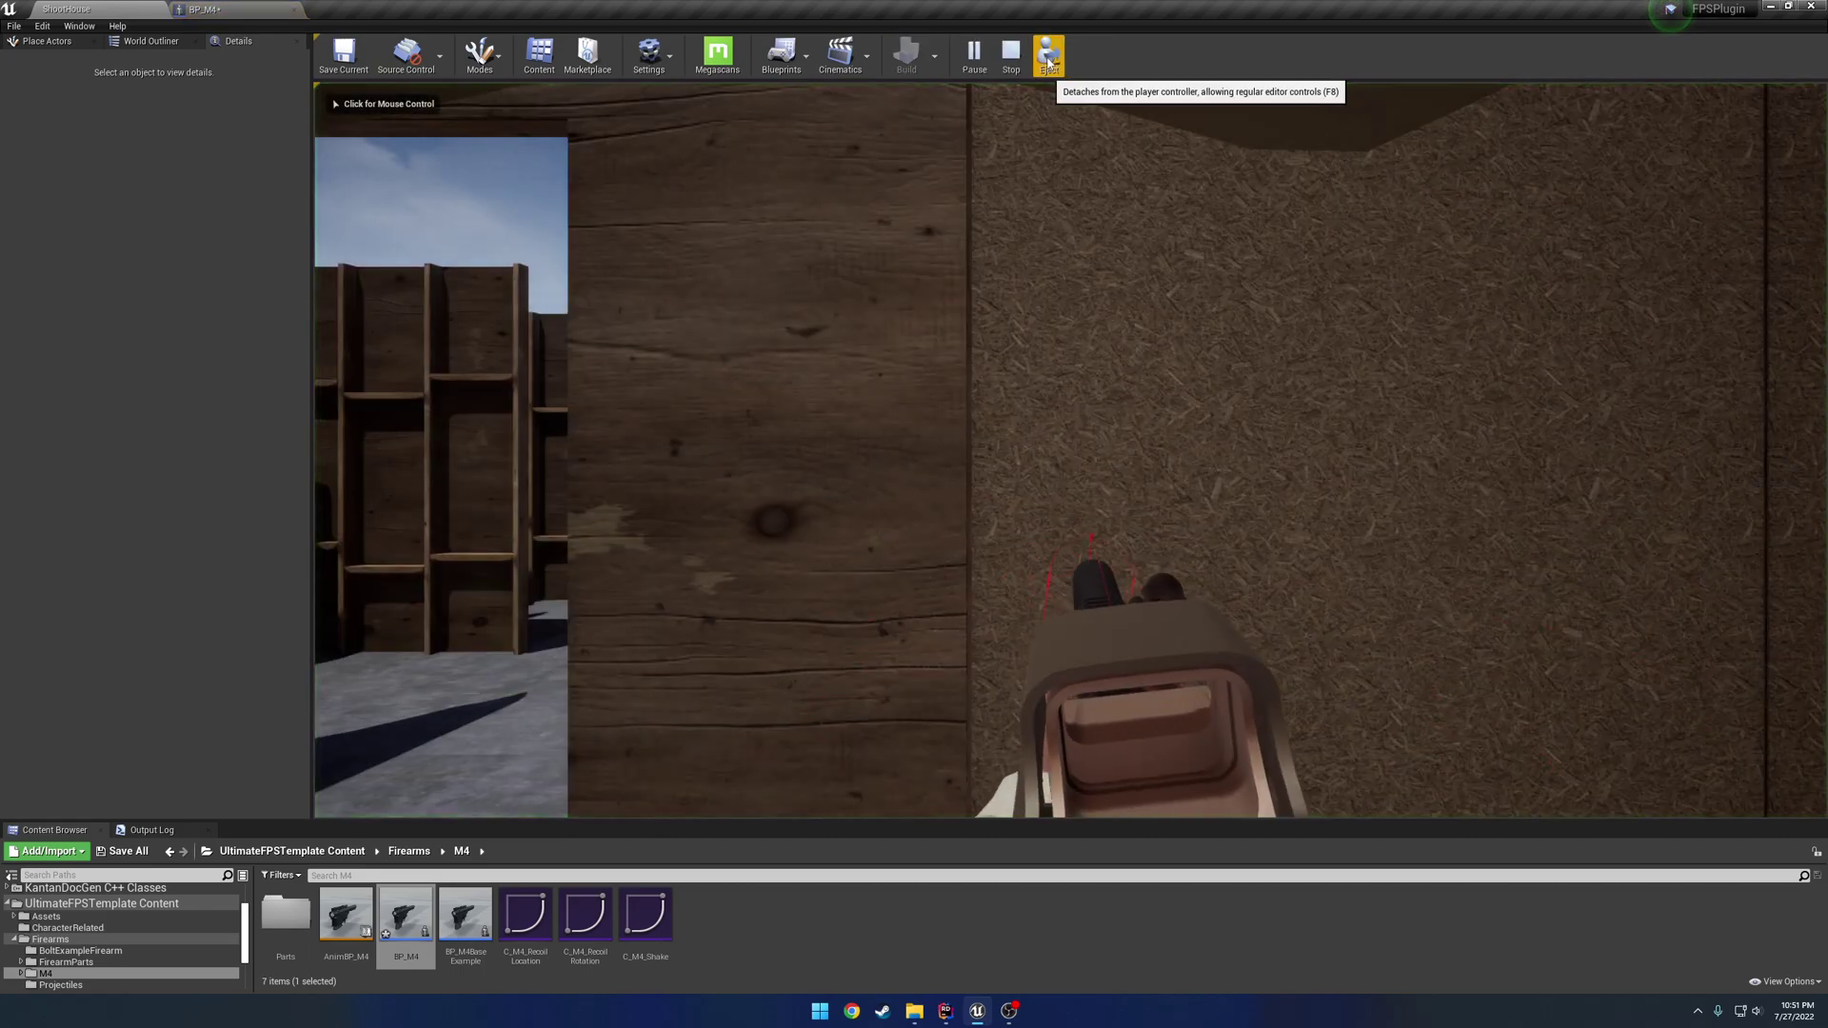
click(1047, 57)
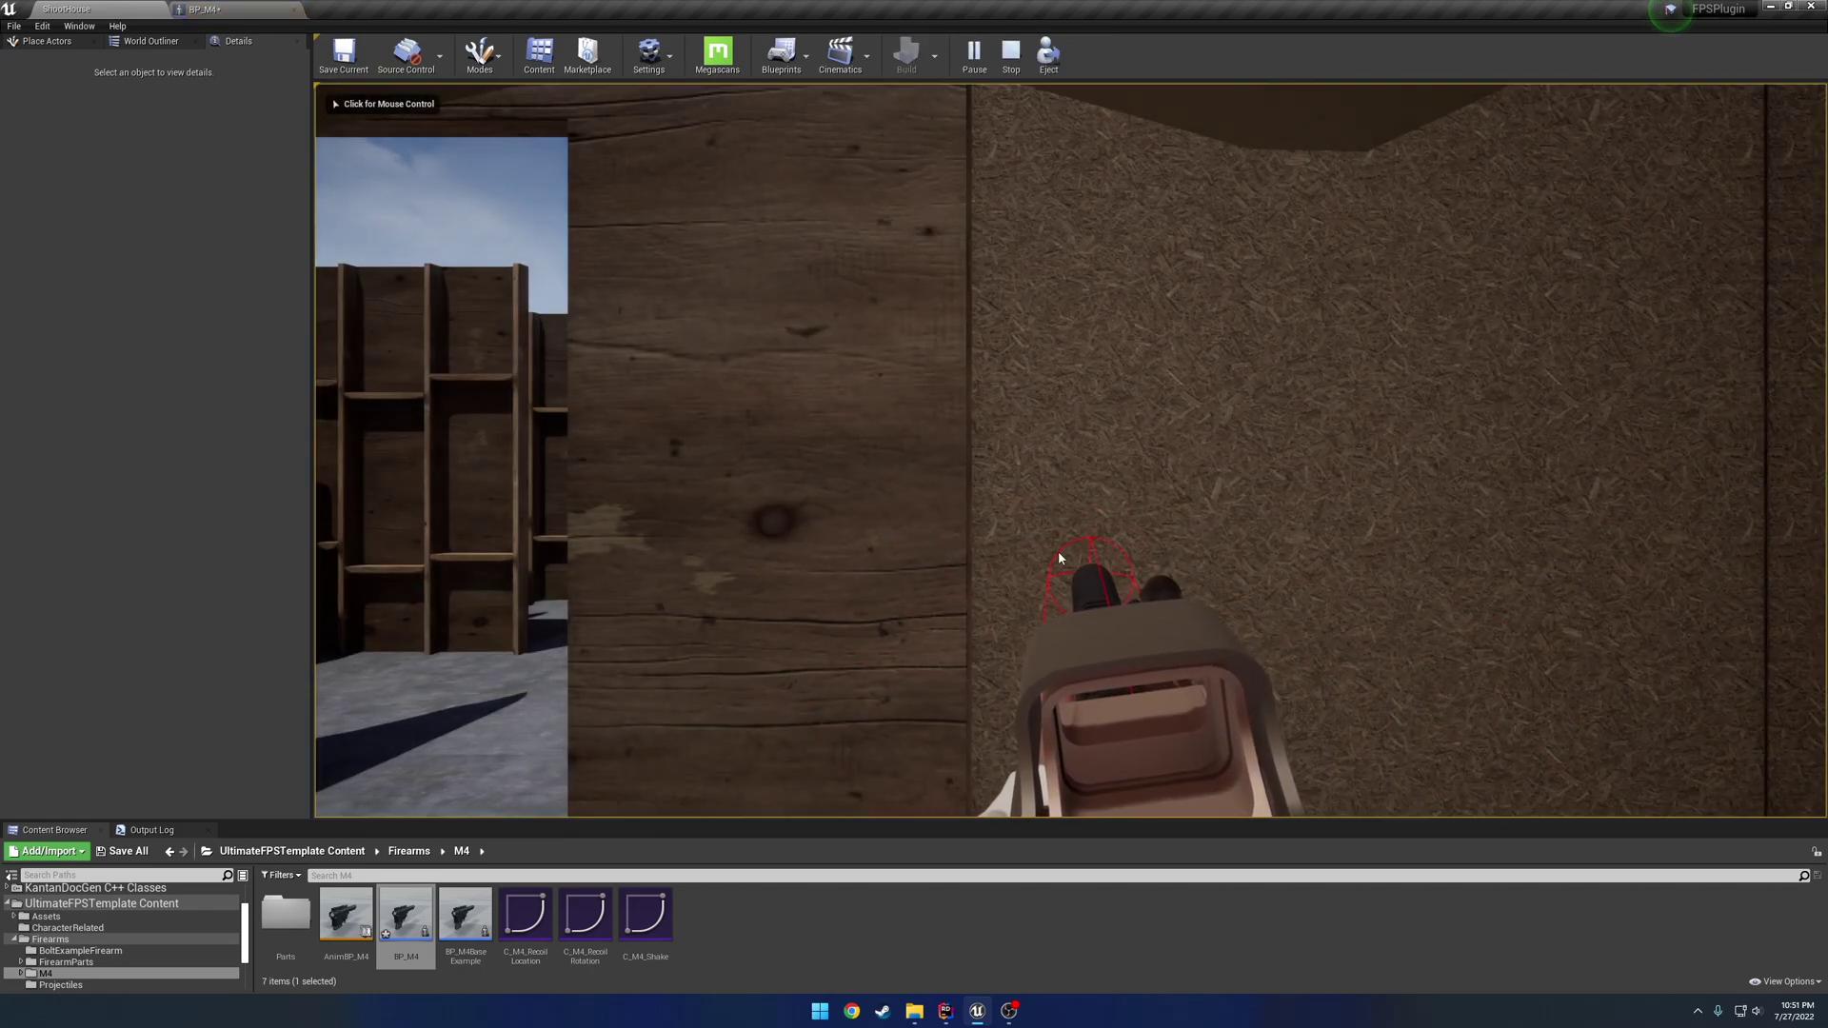
key(Escape)
- Set Trace Radius to 1 in BP_M4's Collision Settings and recompile the blueprint
click(285, 9)
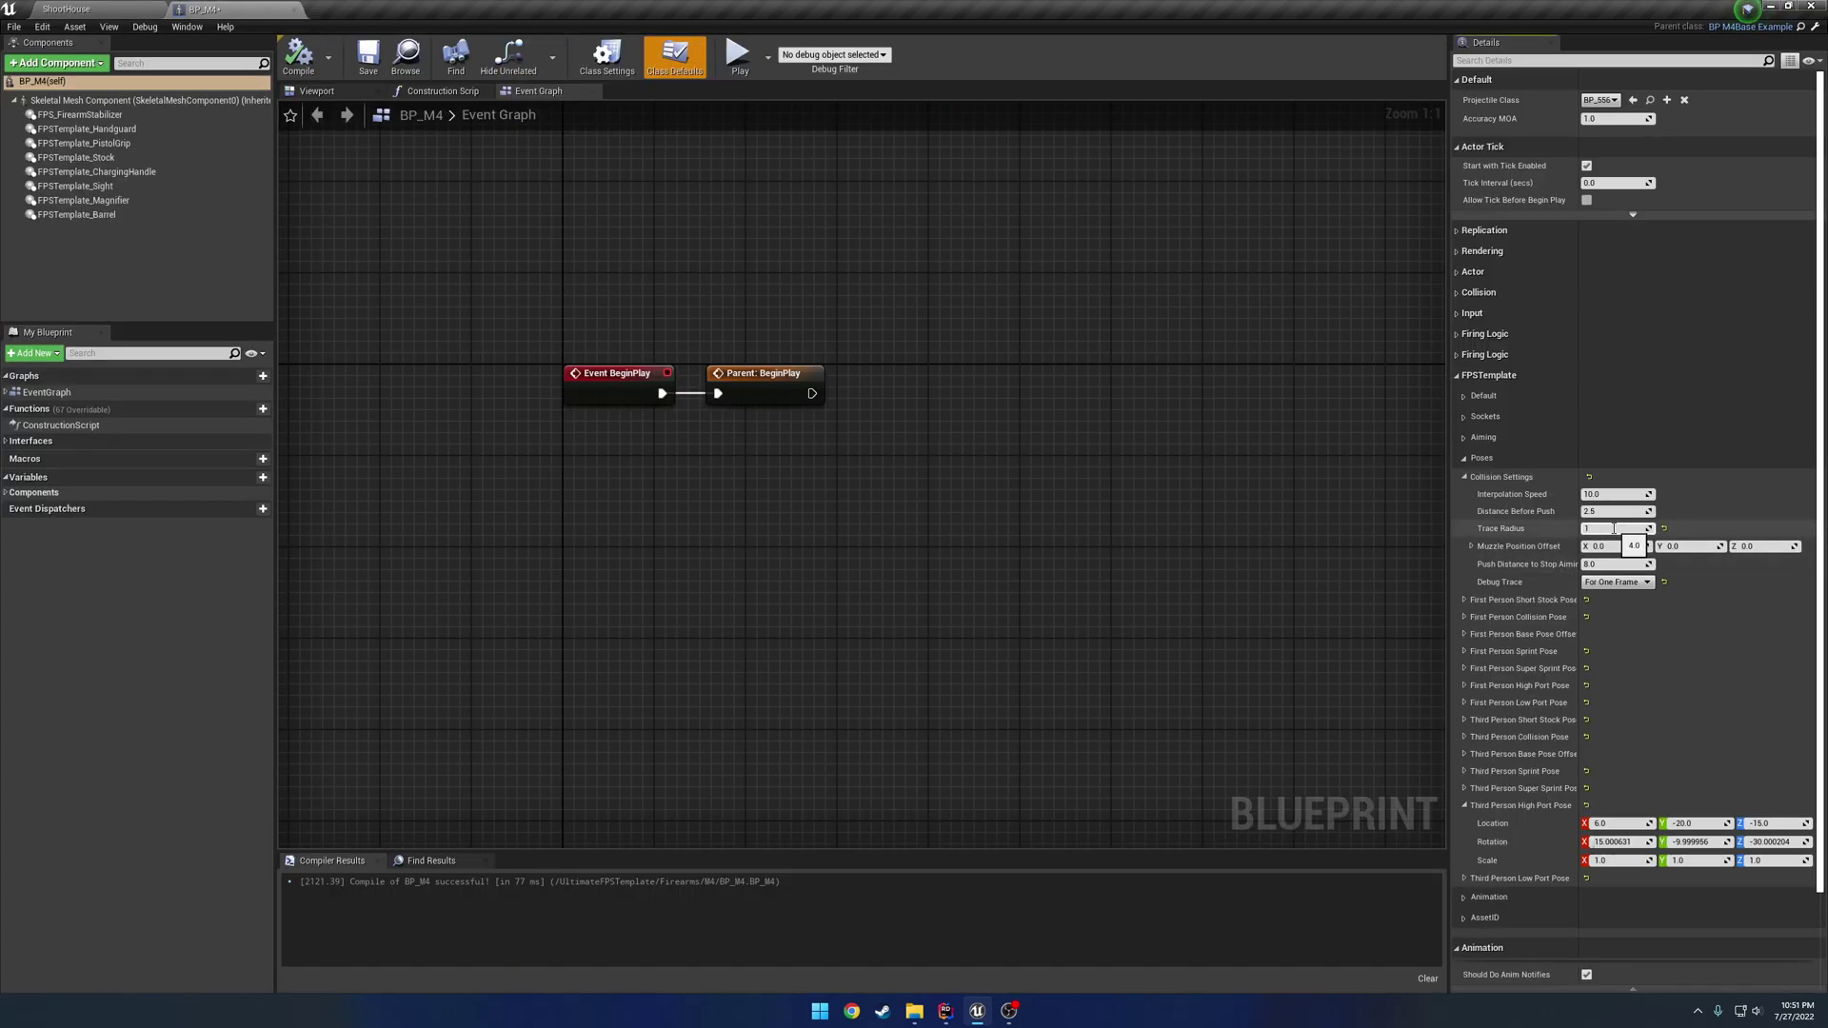
key(Return)
click(298, 57)
- Play the level with the smaller trace, eject from the character to inspect the muzzle, and stop play
click(96, 8)
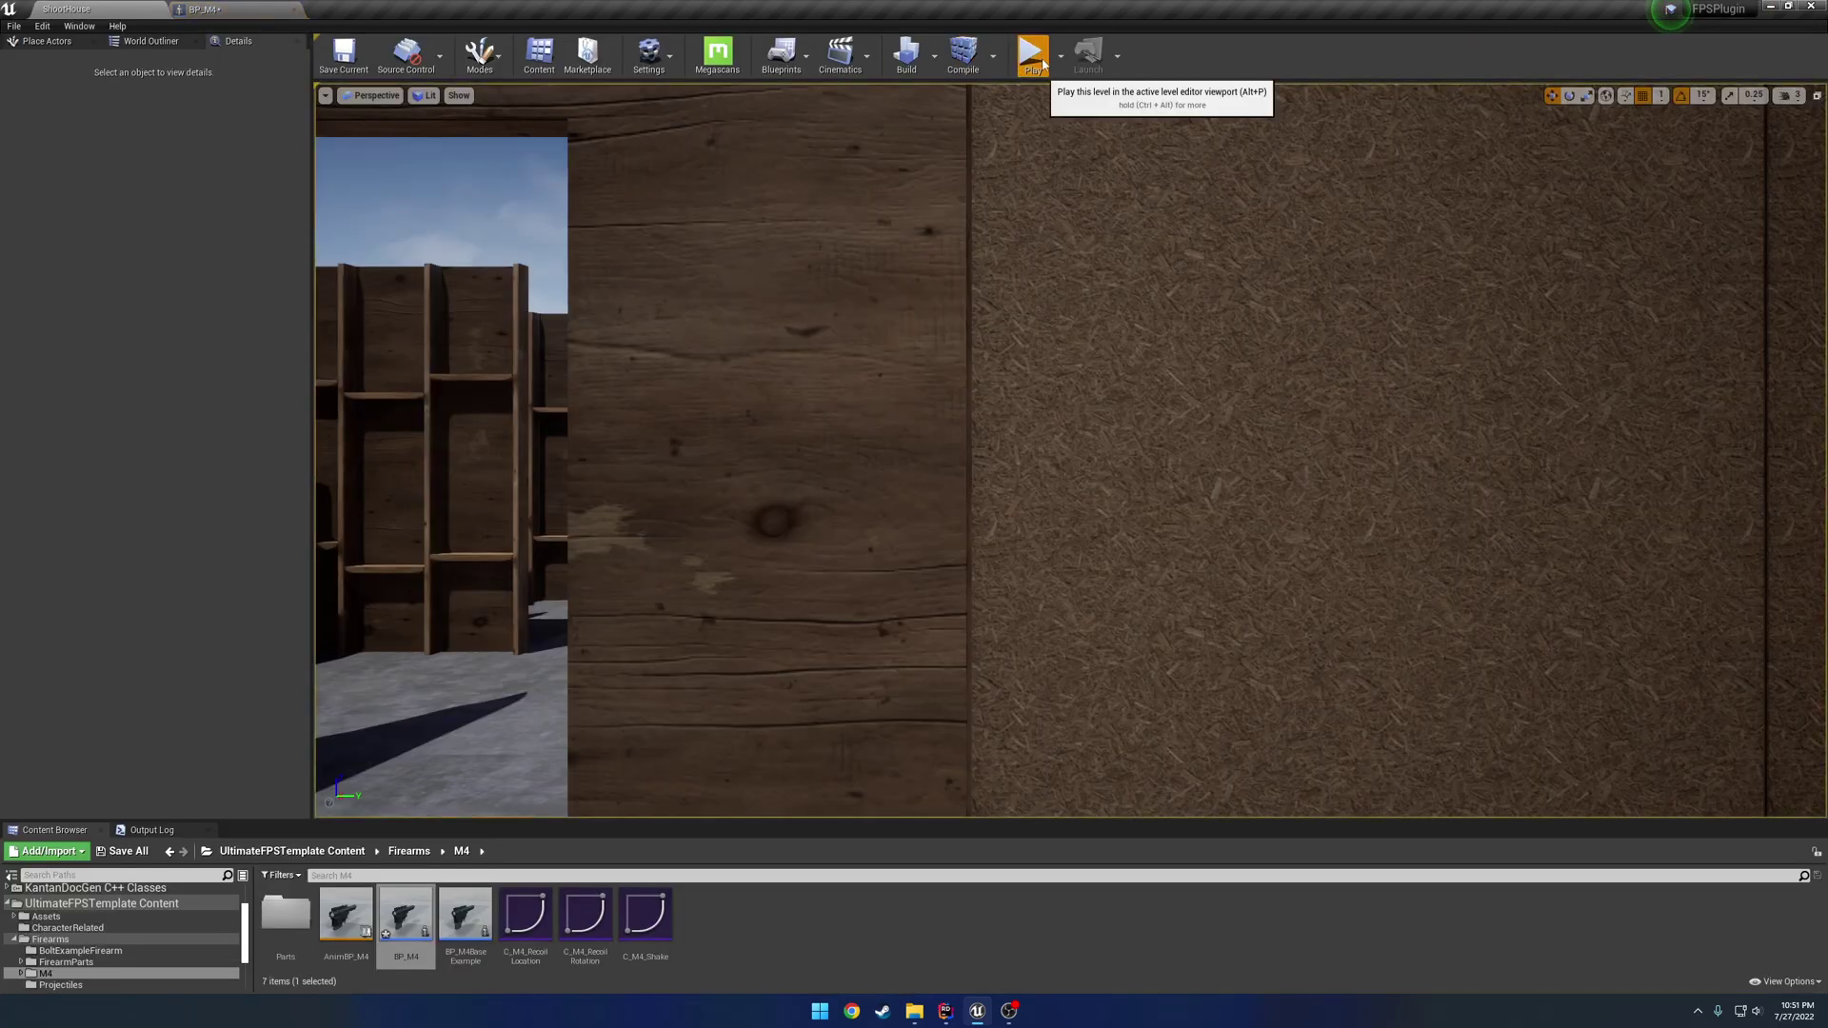
click(1041, 59)
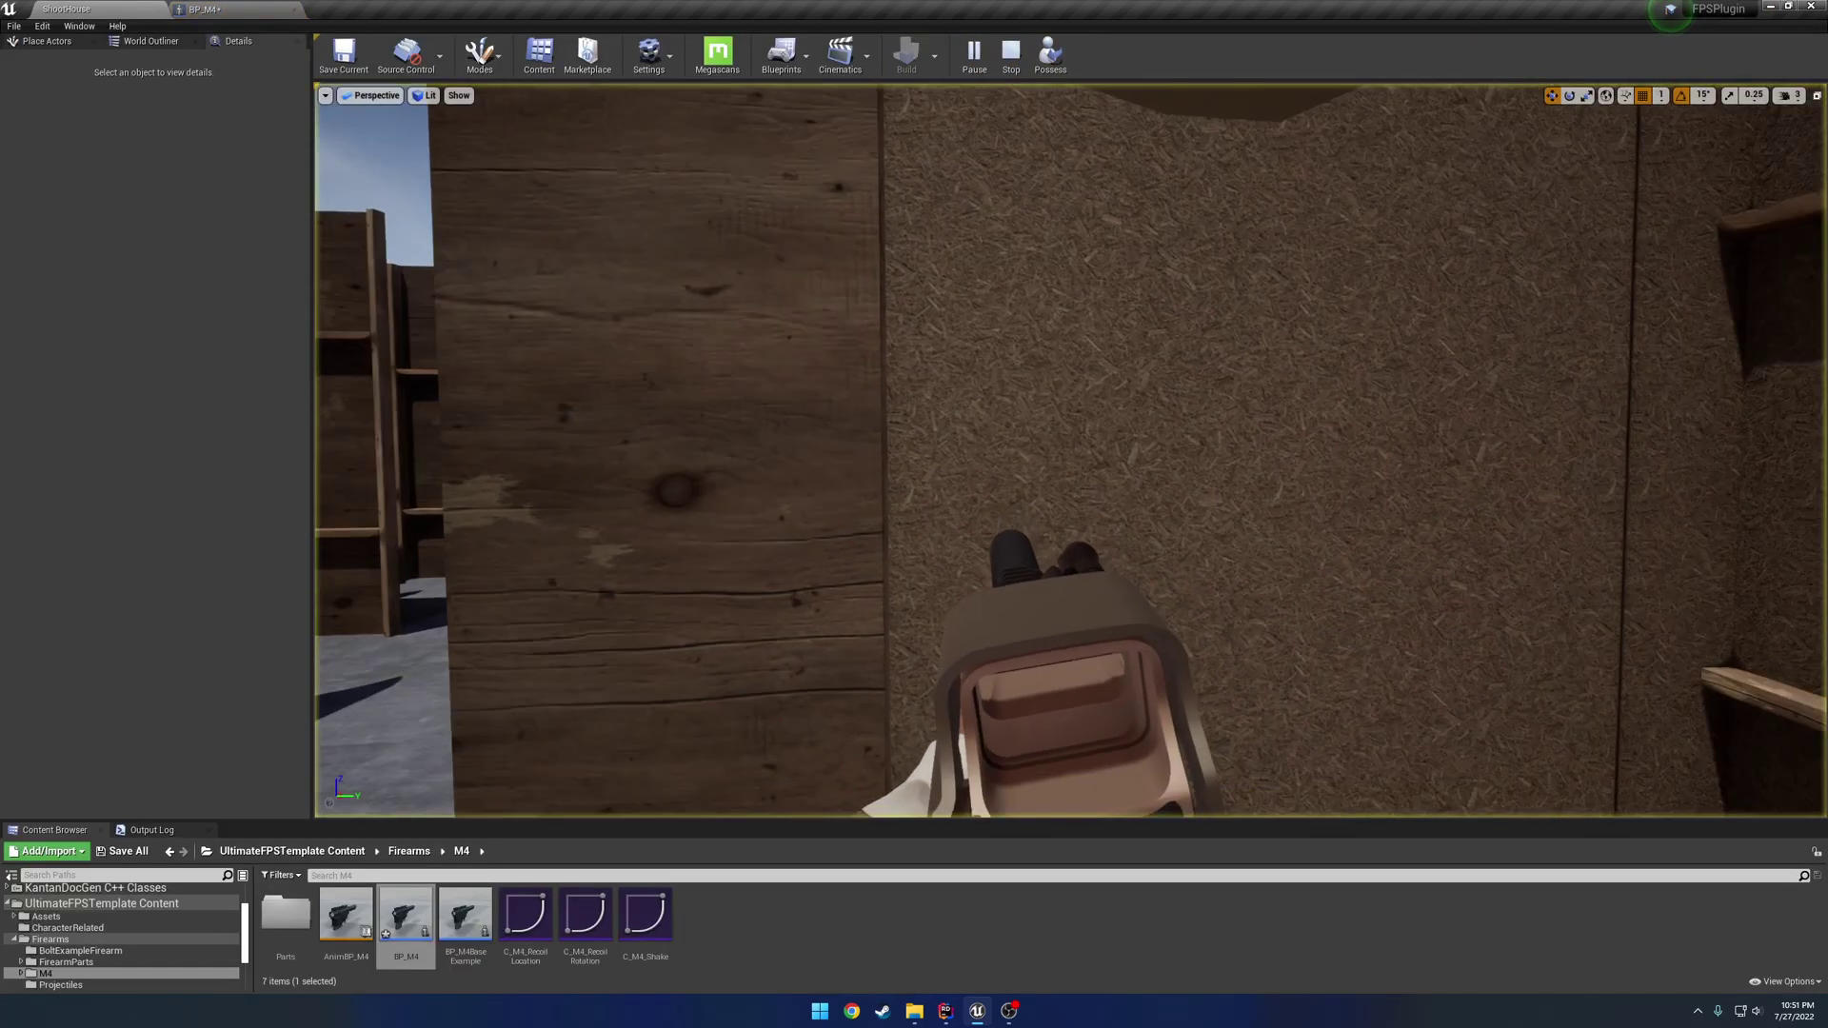
key(Escape)
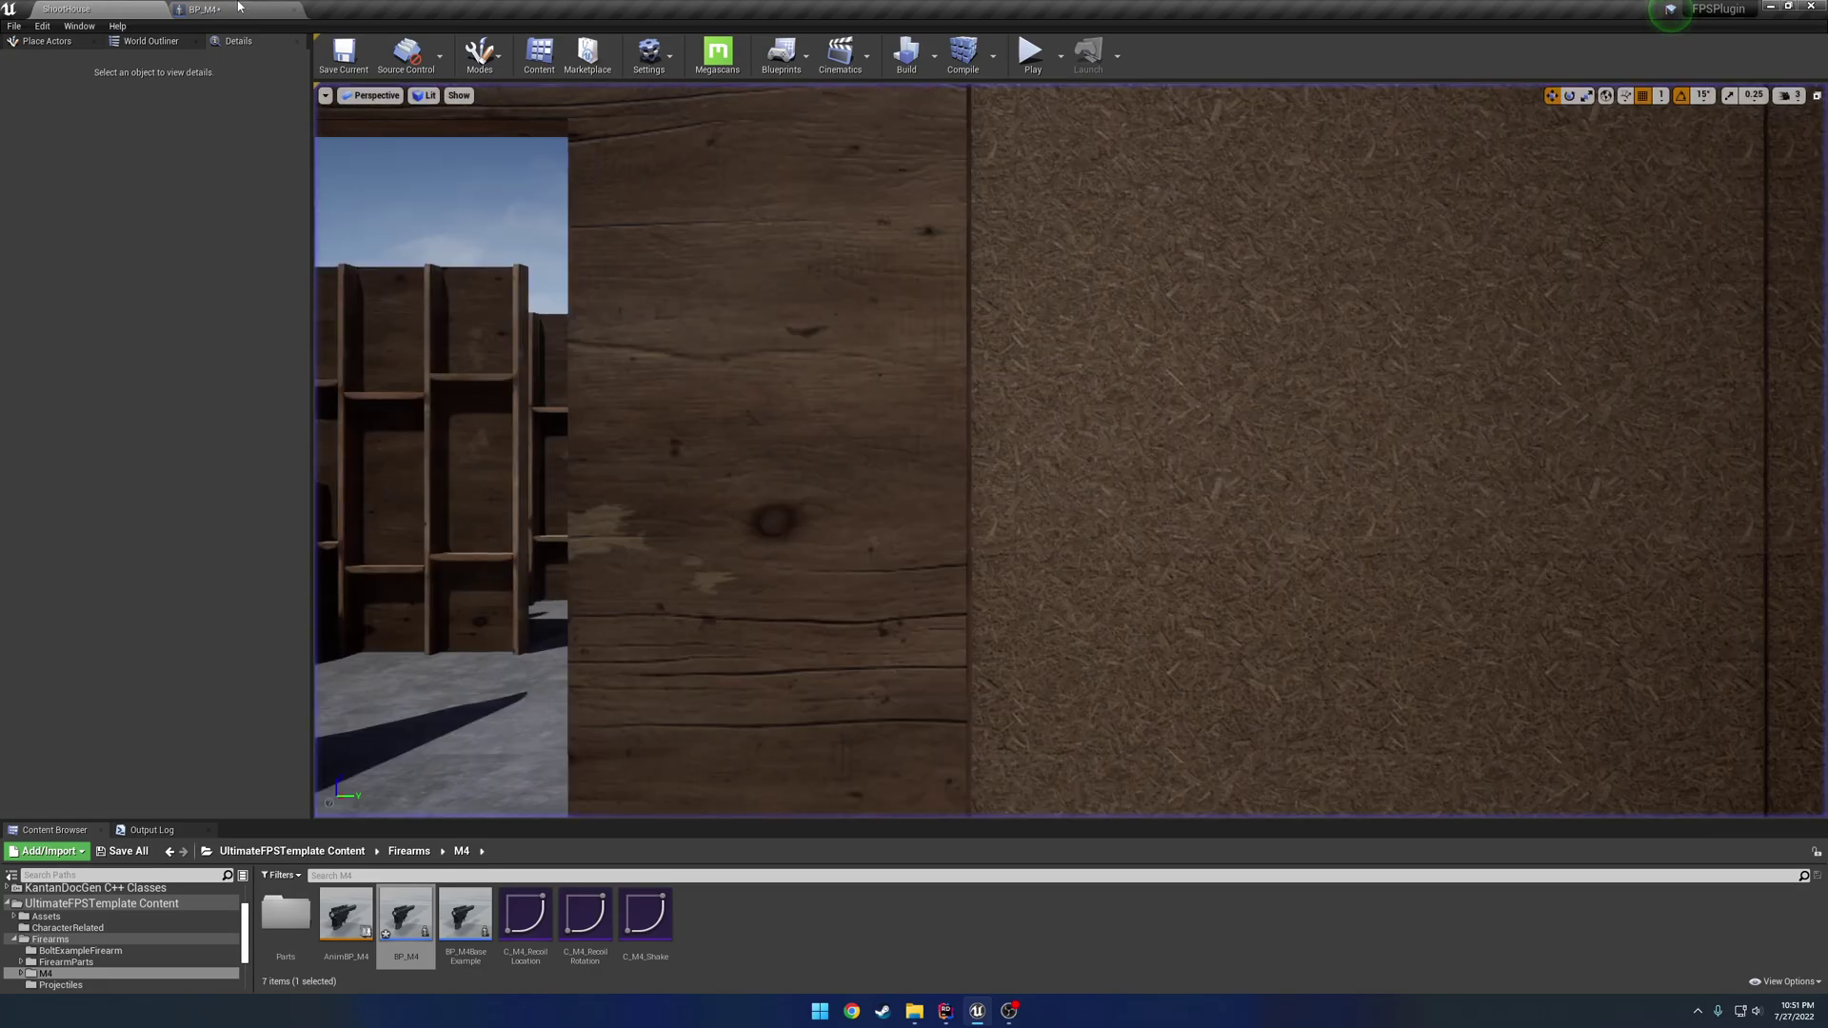
- Reset Trace Radius to its default of 3.5, compile and save BP_M4, and play the level near the wall to check it
click(238, 8)
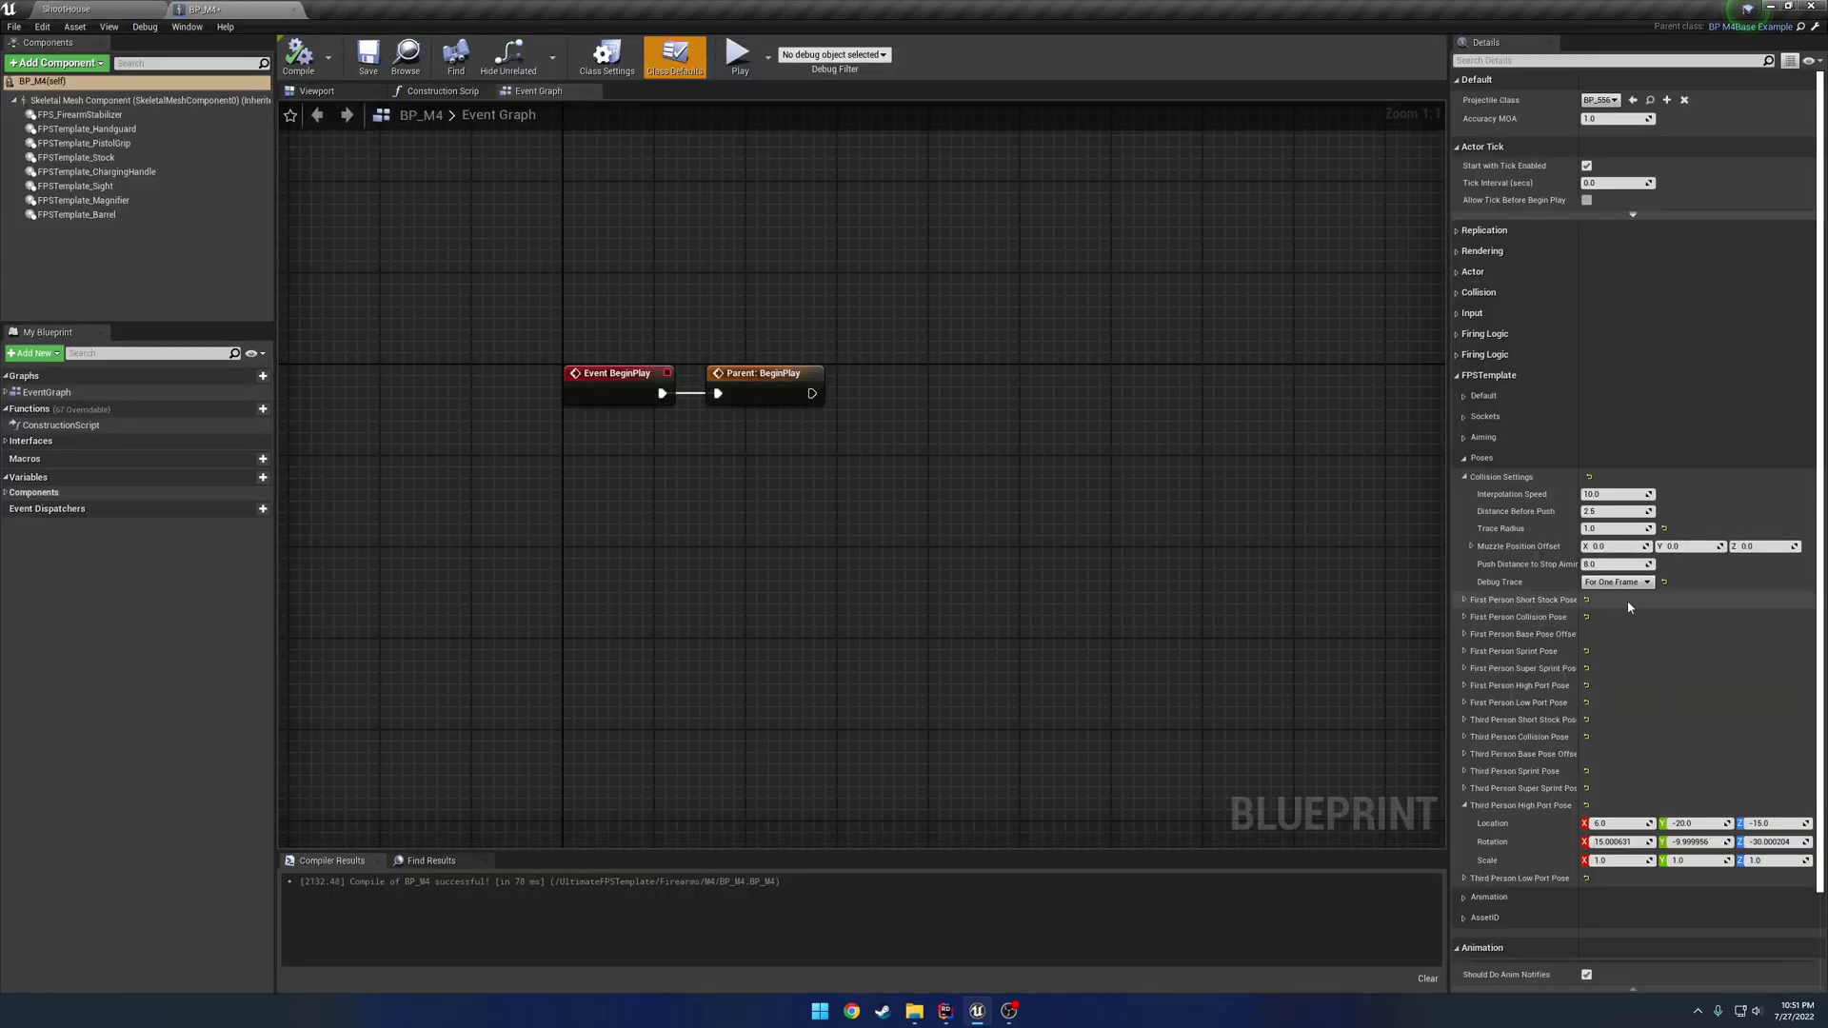
click(1664, 530)
click(76, 8)
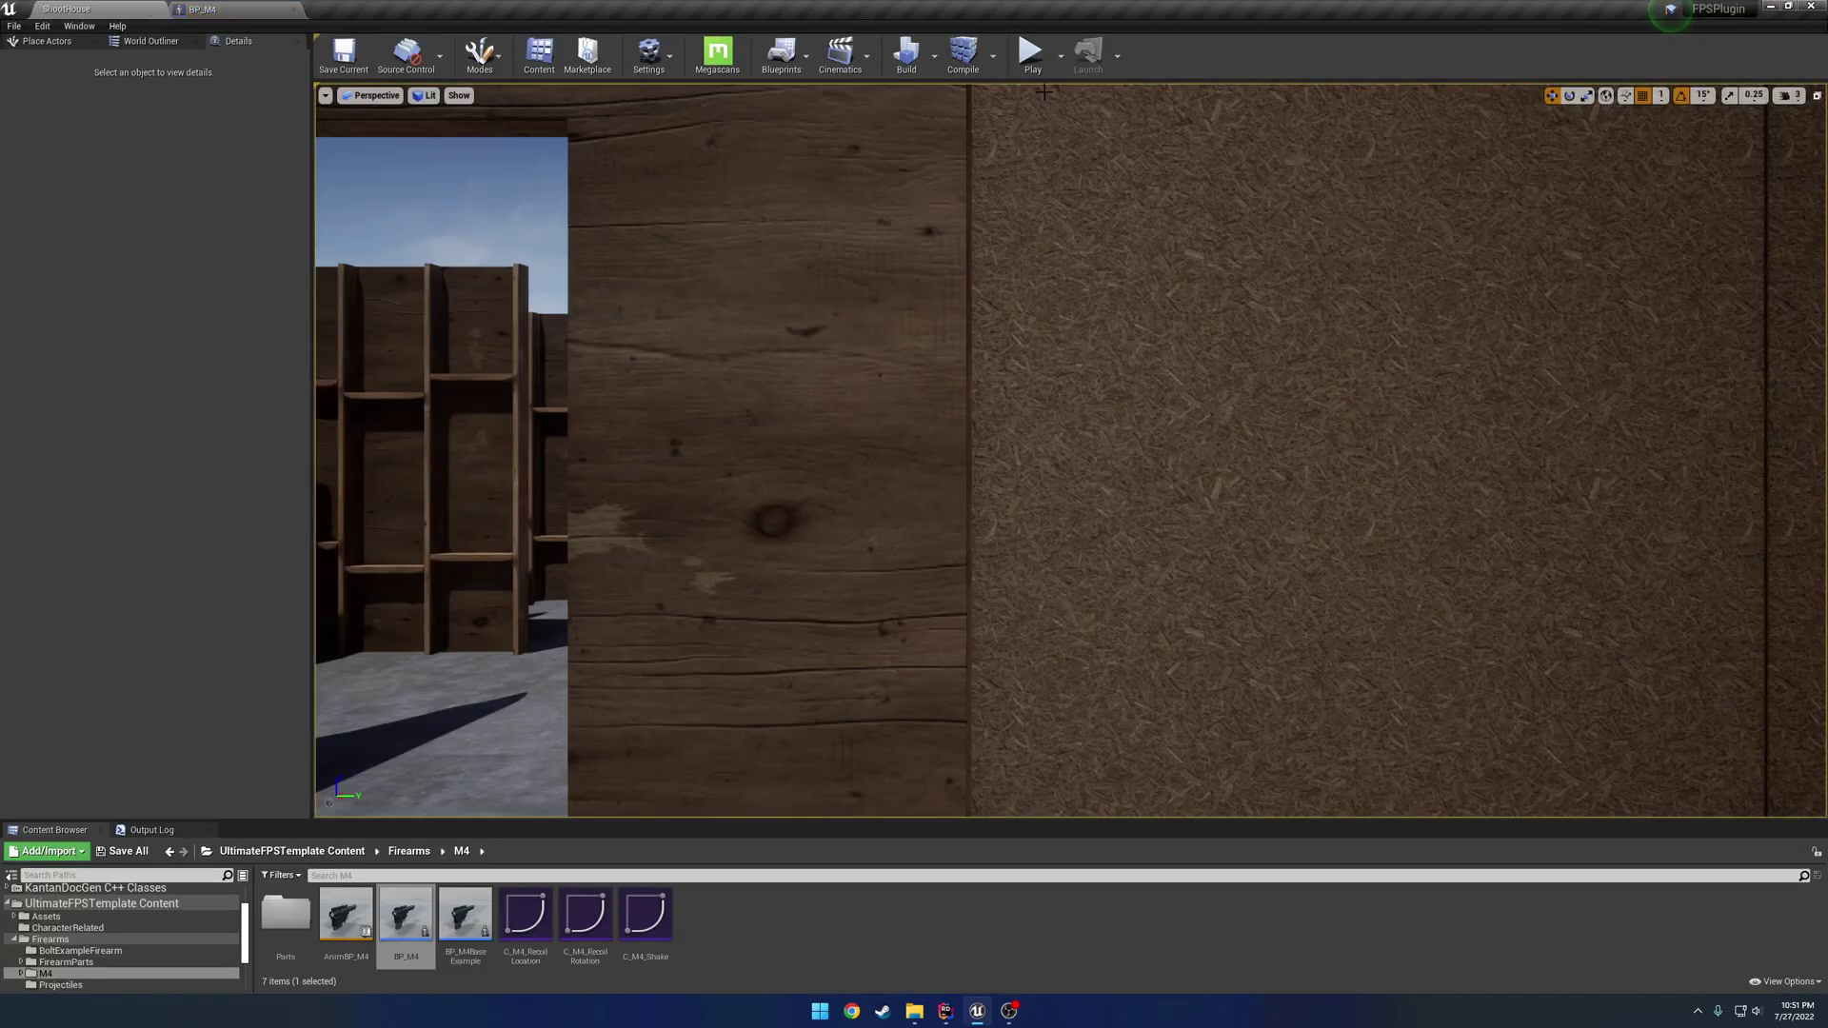
key(alt+p)
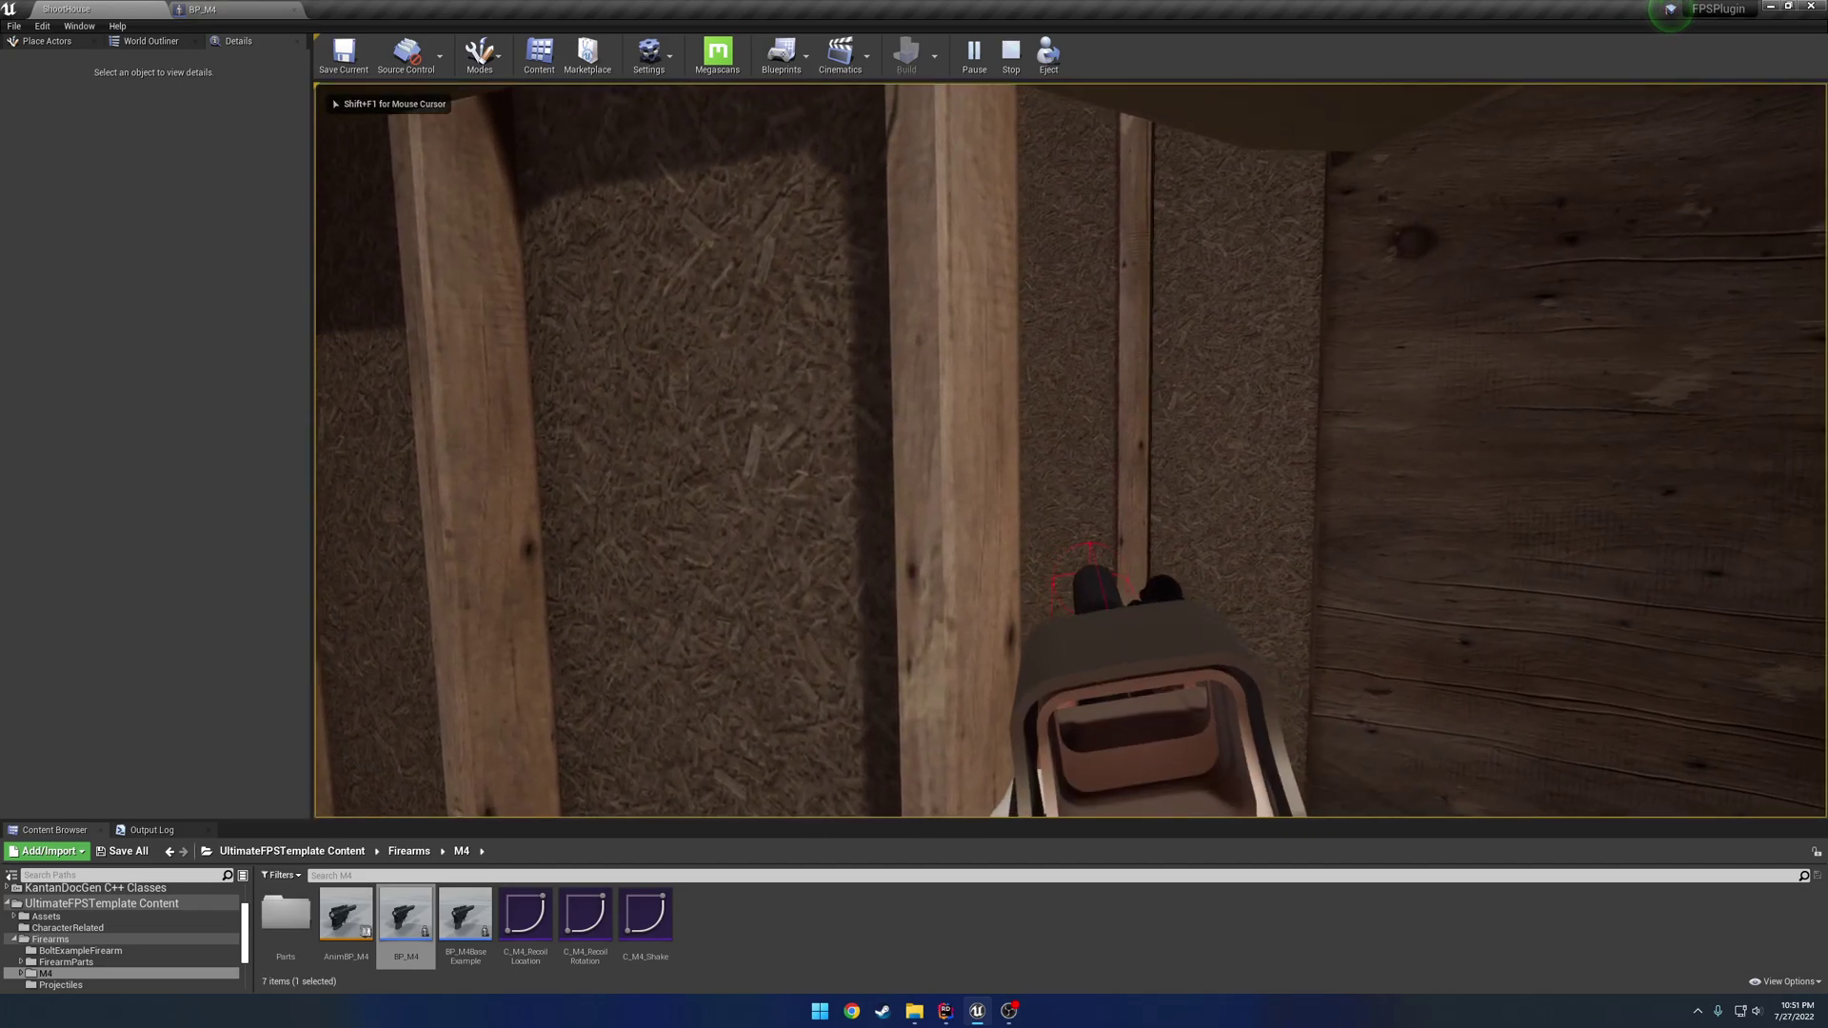
key(Escape)
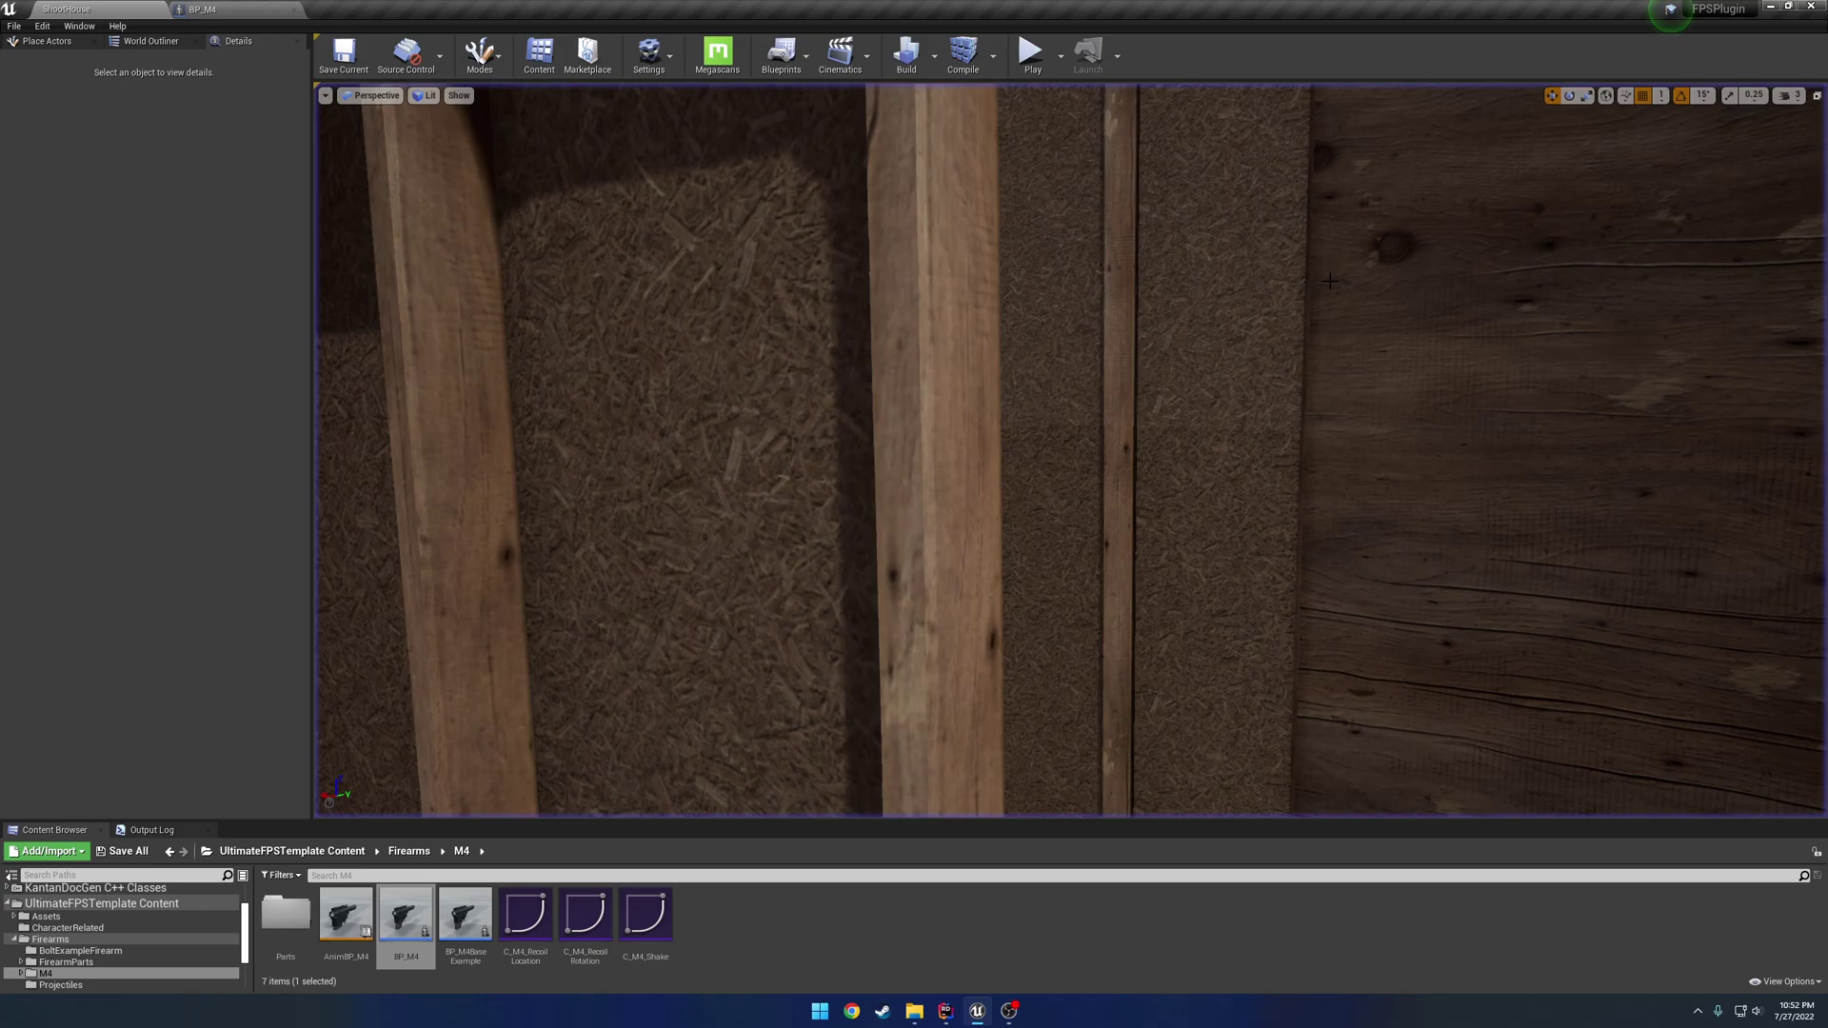
- Set the Z value of Muzzle Position Offset to 8 in BP_M4's Collision Settings, then compile and save
click(233, 8)
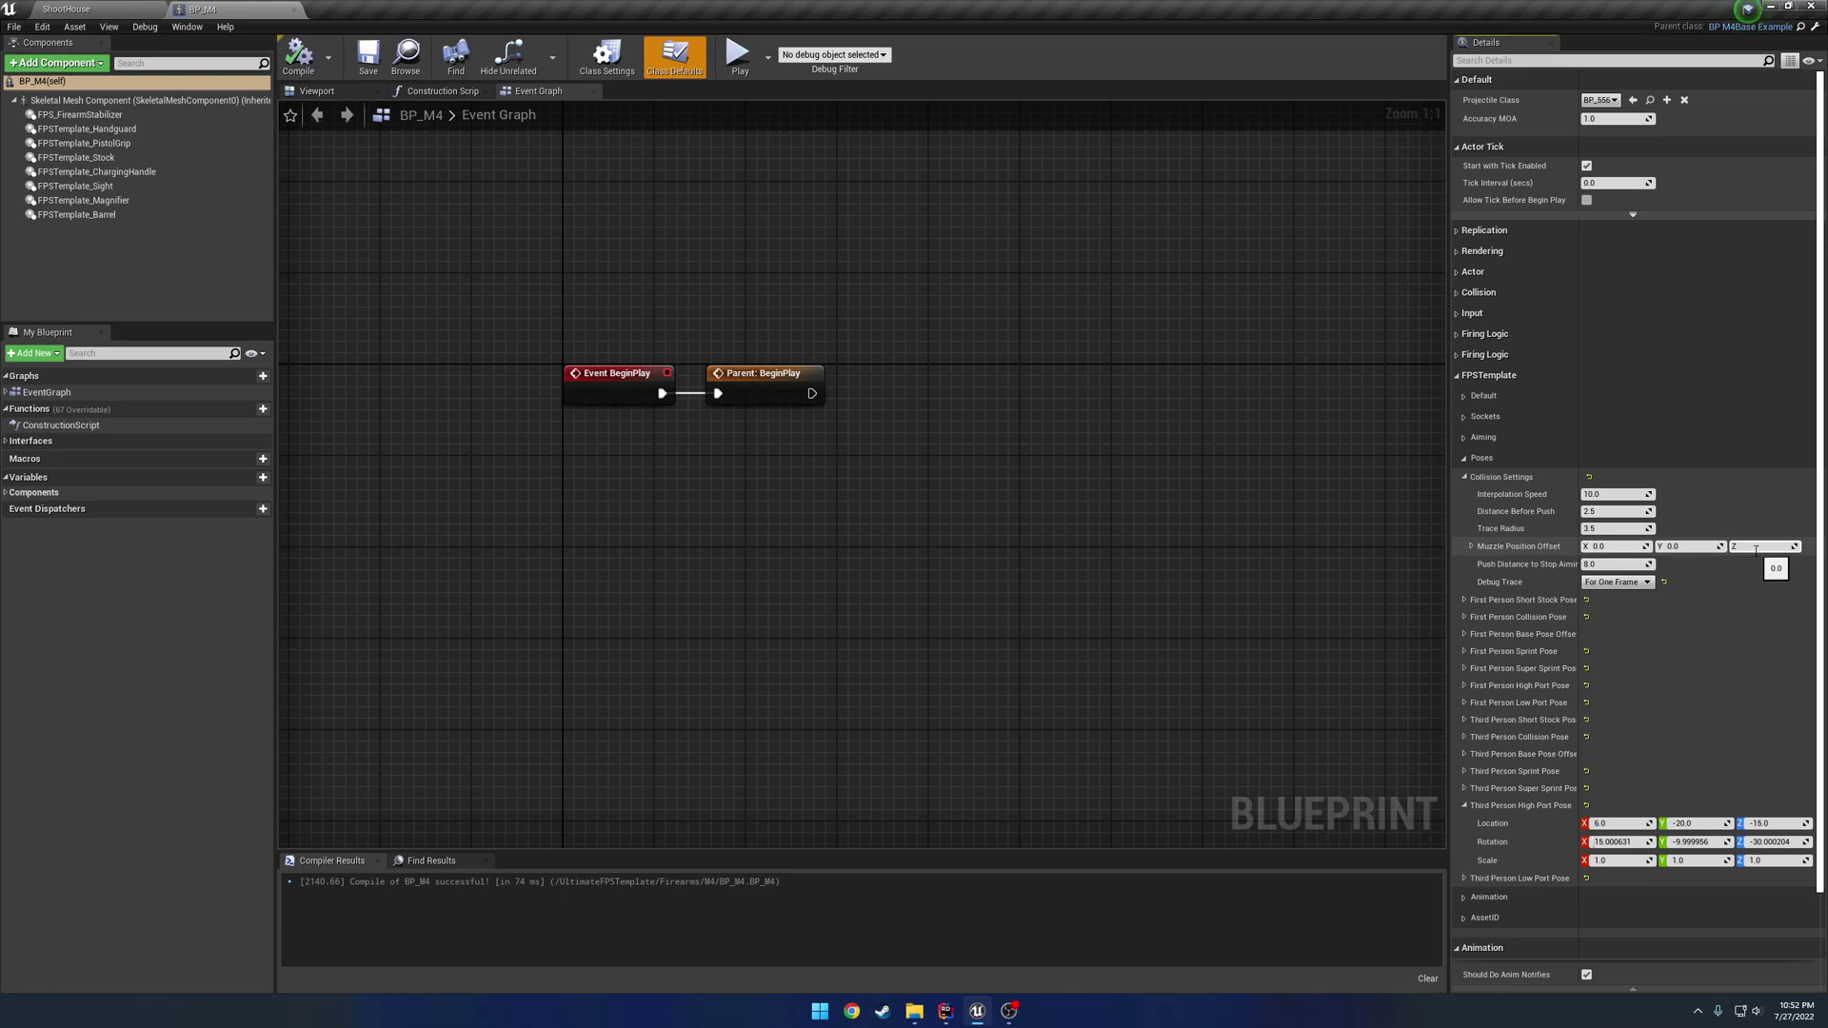
key(Return)
click(313, 72)
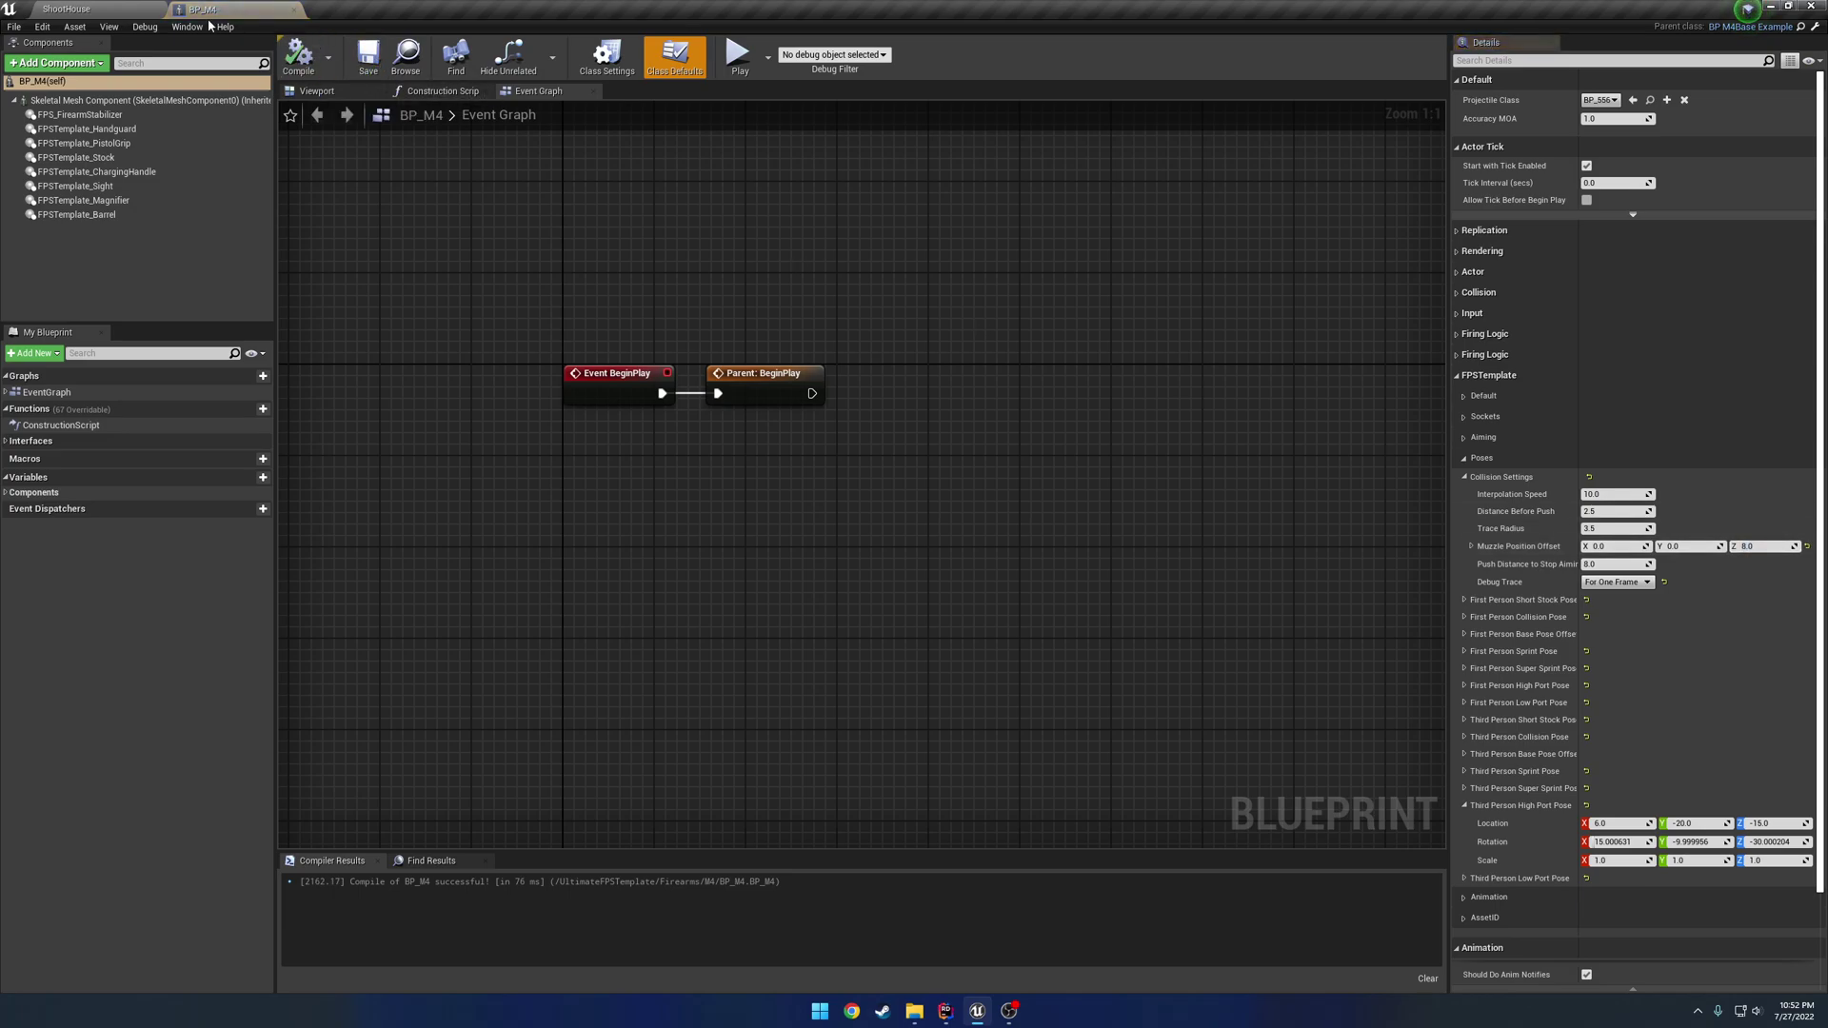
- Play the level, eject and possess the character again, and move the firearm over the wooden table to examine the offset trace
click(115, 9)
click(1047, 60)
right_drag(1261, 495, 1571, 496)
right_drag(1262, 495, 1109, 495)
key(F8)
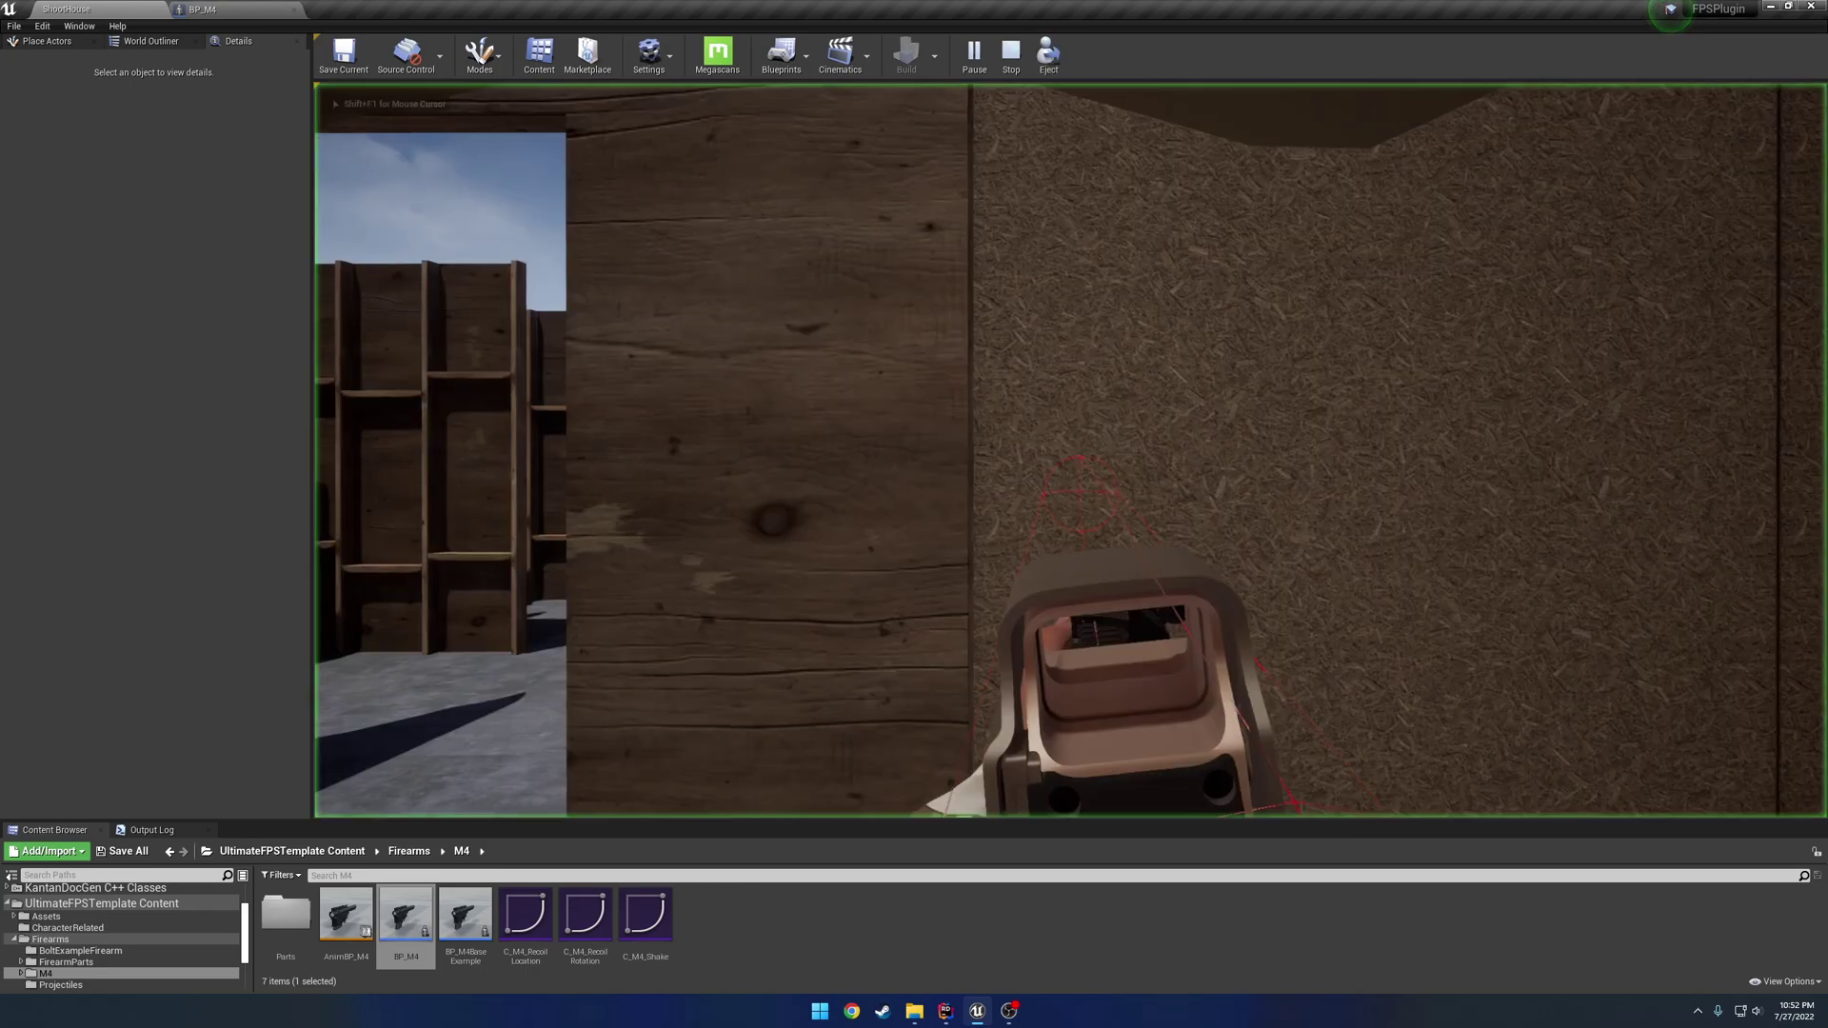
key(w)
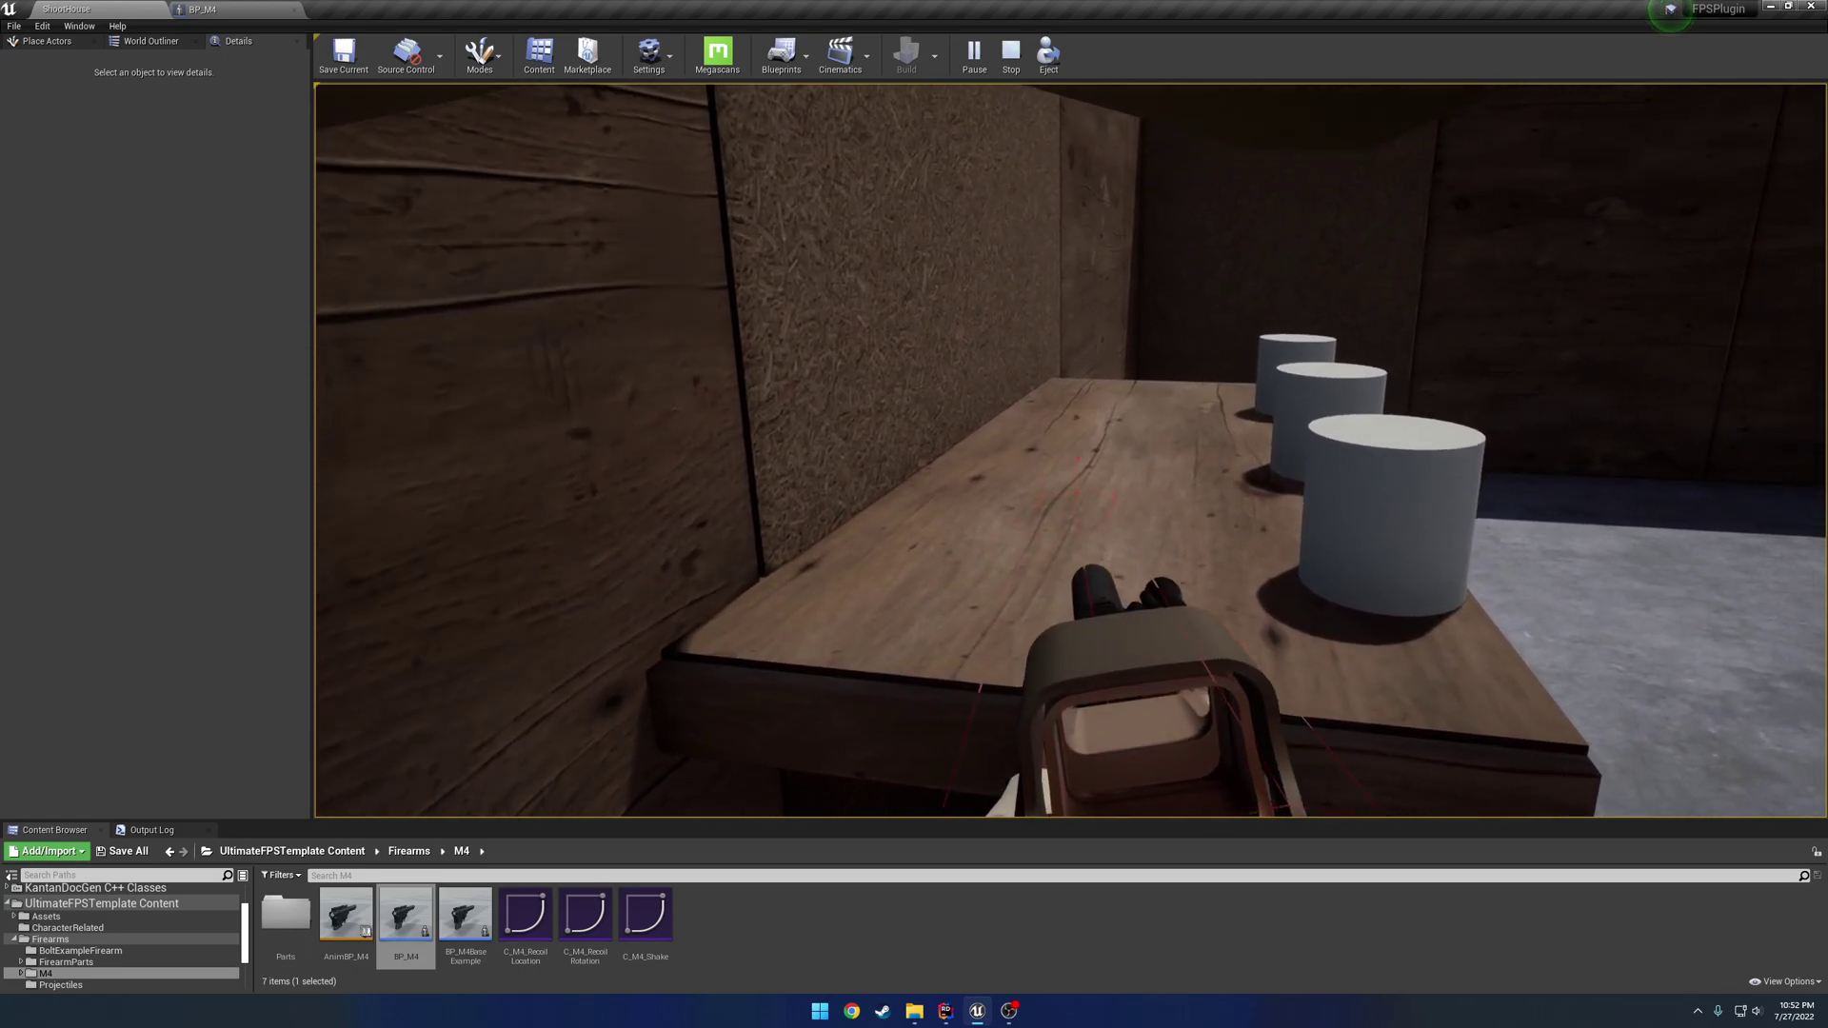
key(w)
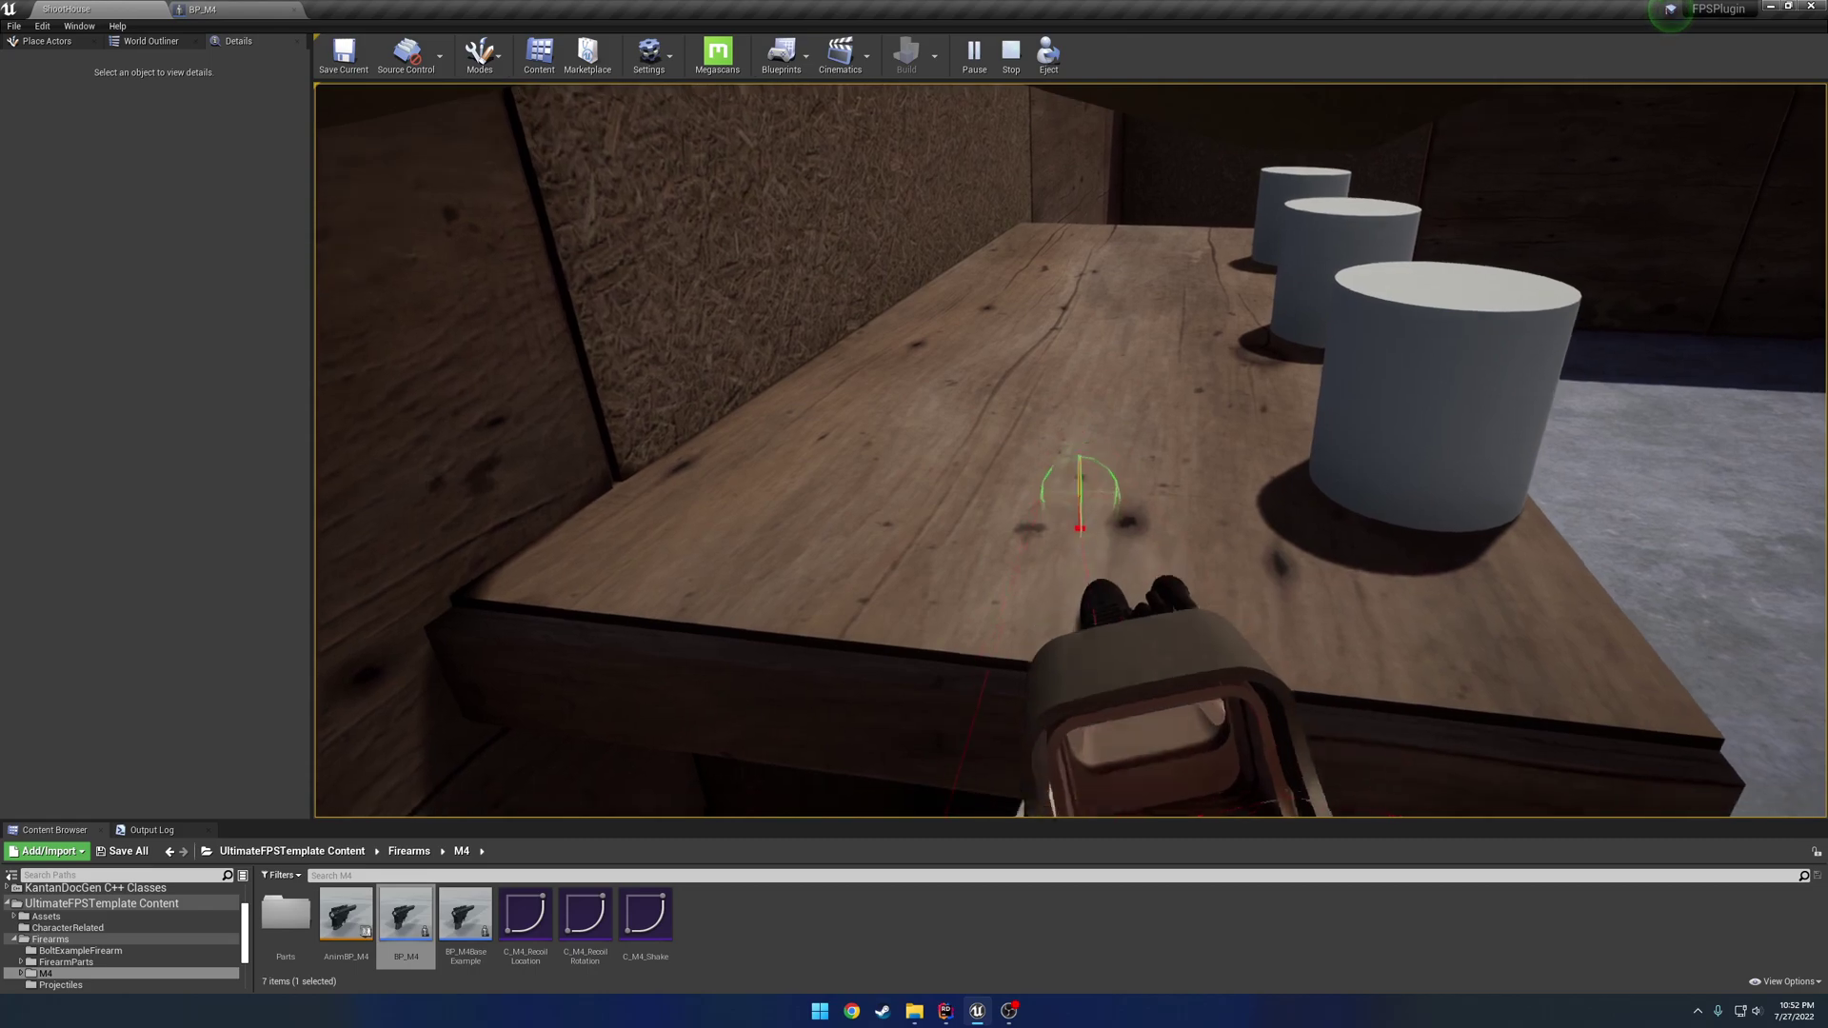
key(Escape)
- Reset Muzzle Position Offset to its default, compile BP_M4, and play the level at the table to check the trace
click(202, 9)
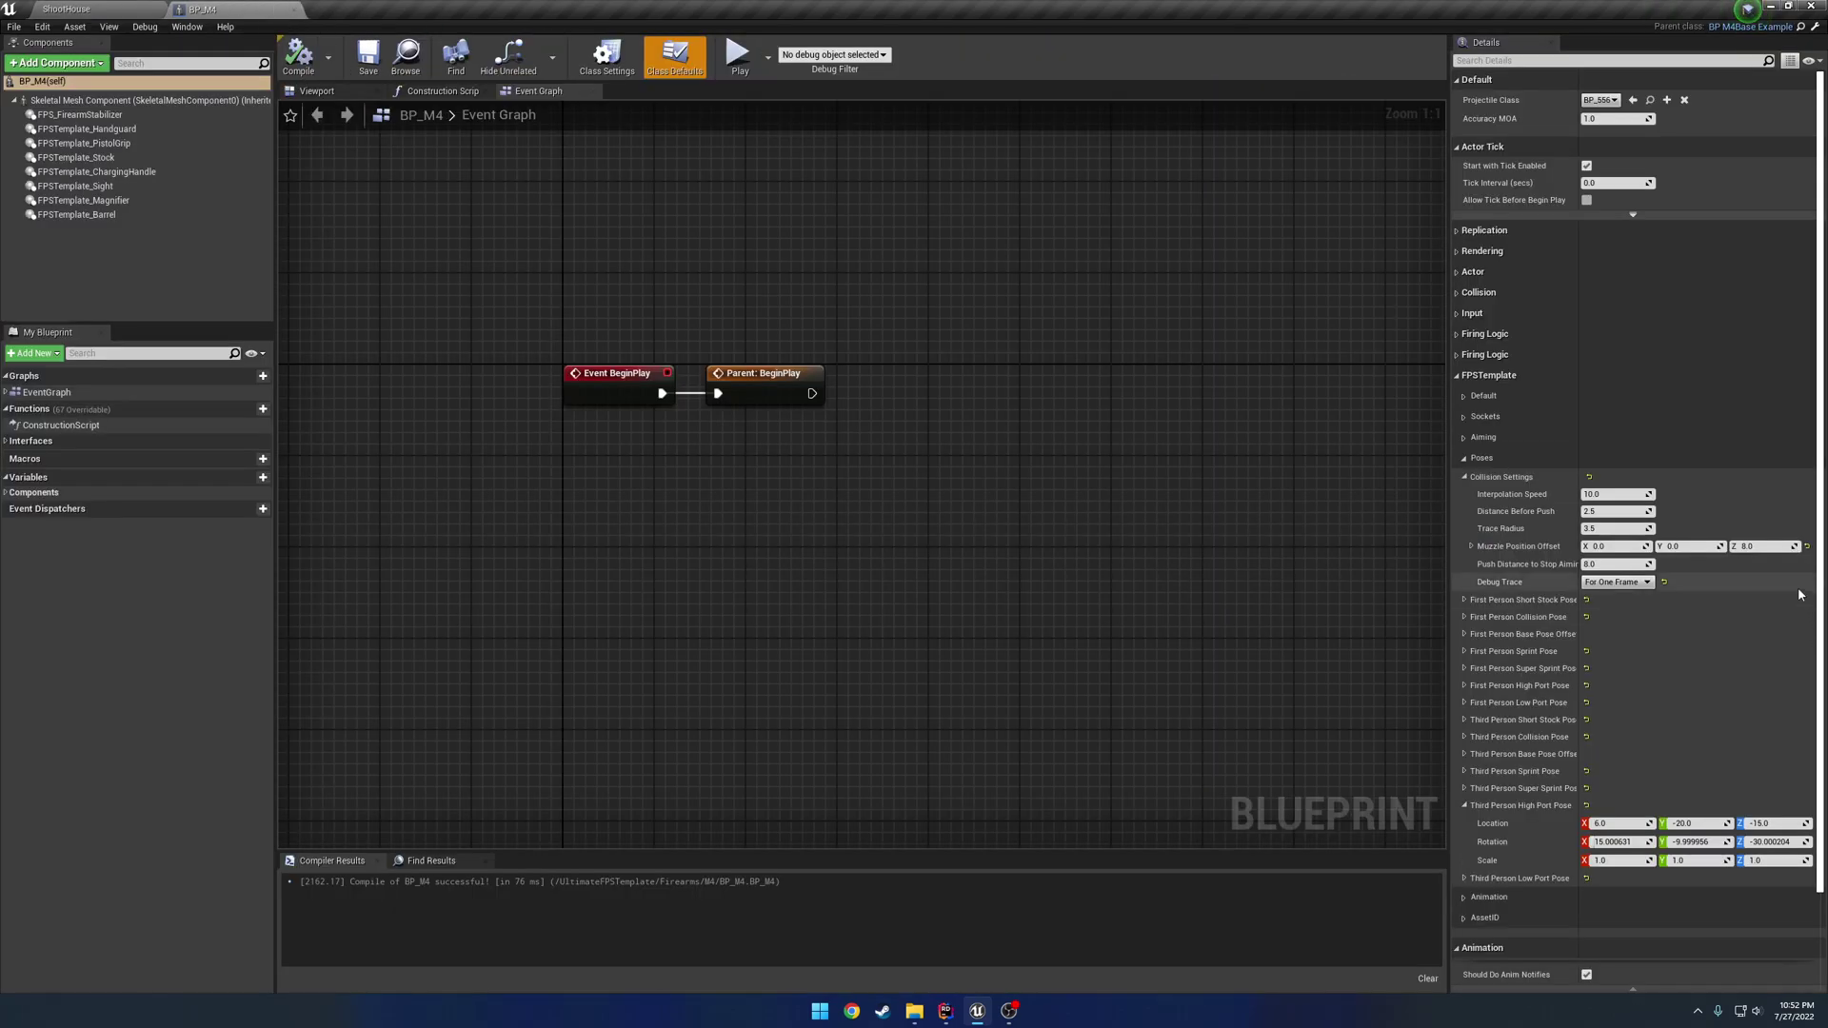
click(1806, 546)
click(299, 55)
key(alt+p)
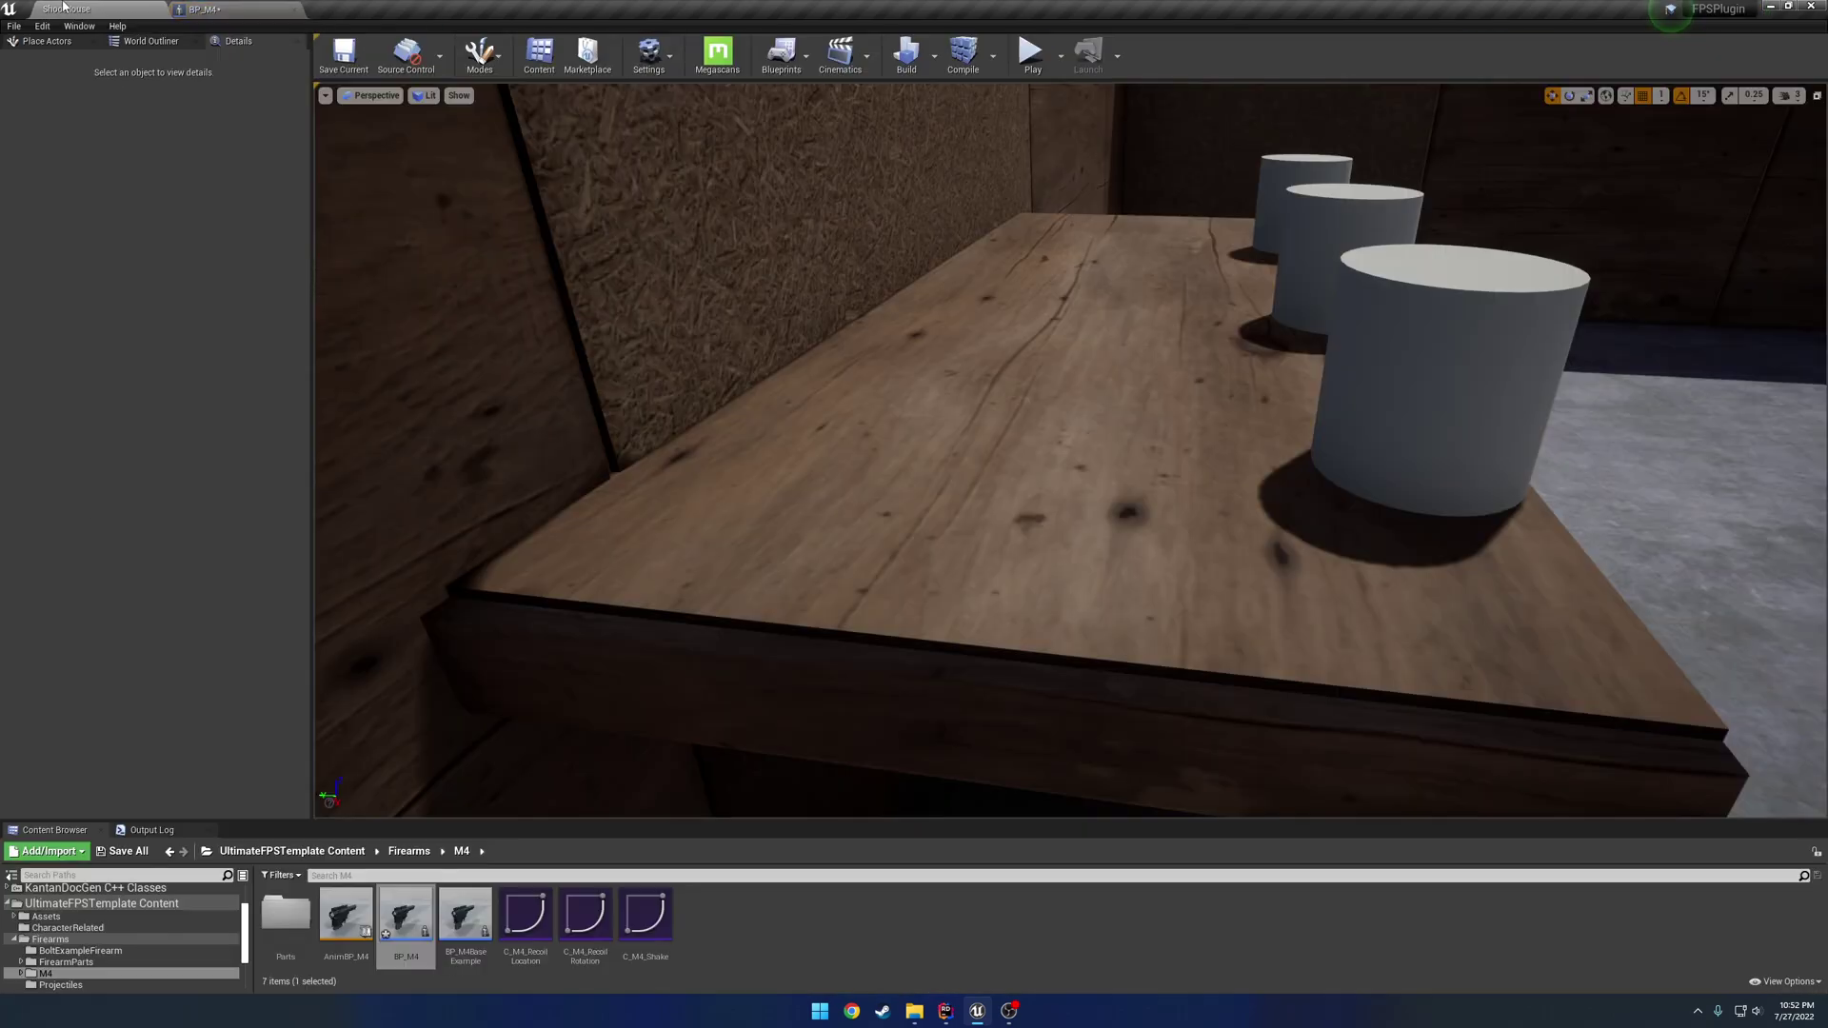
key(w)
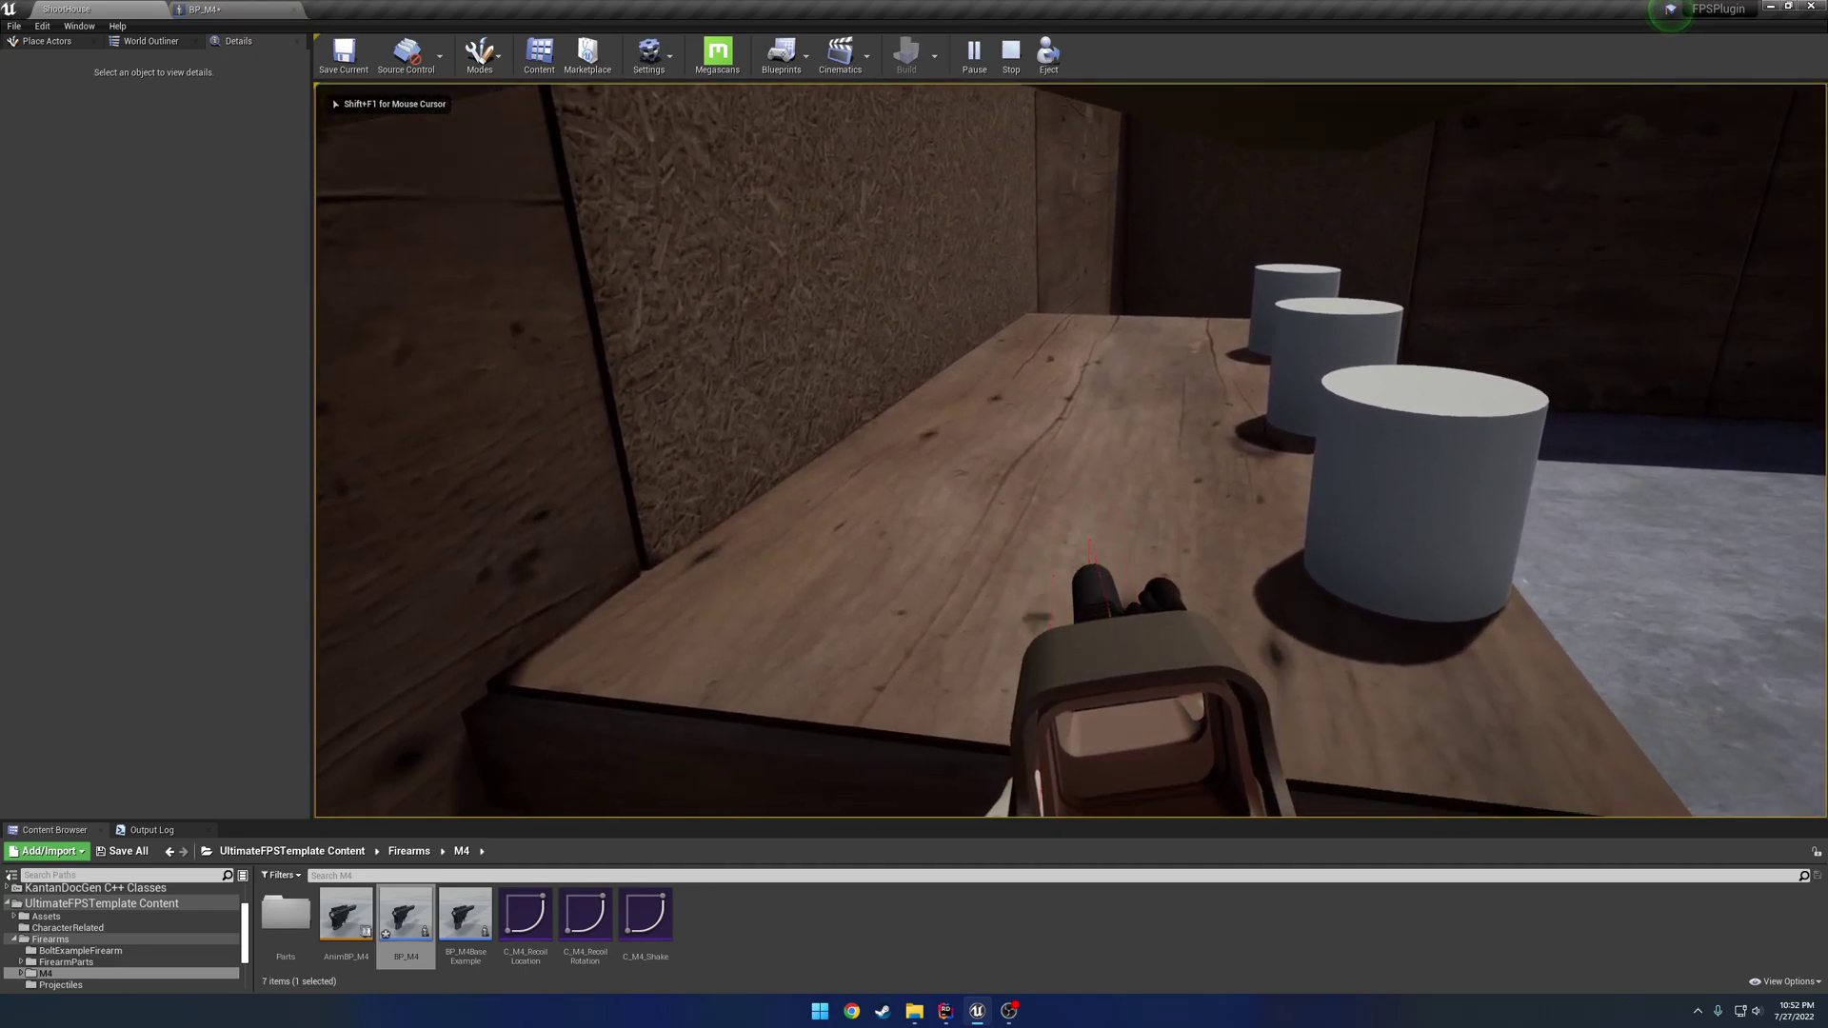
key(Escape)
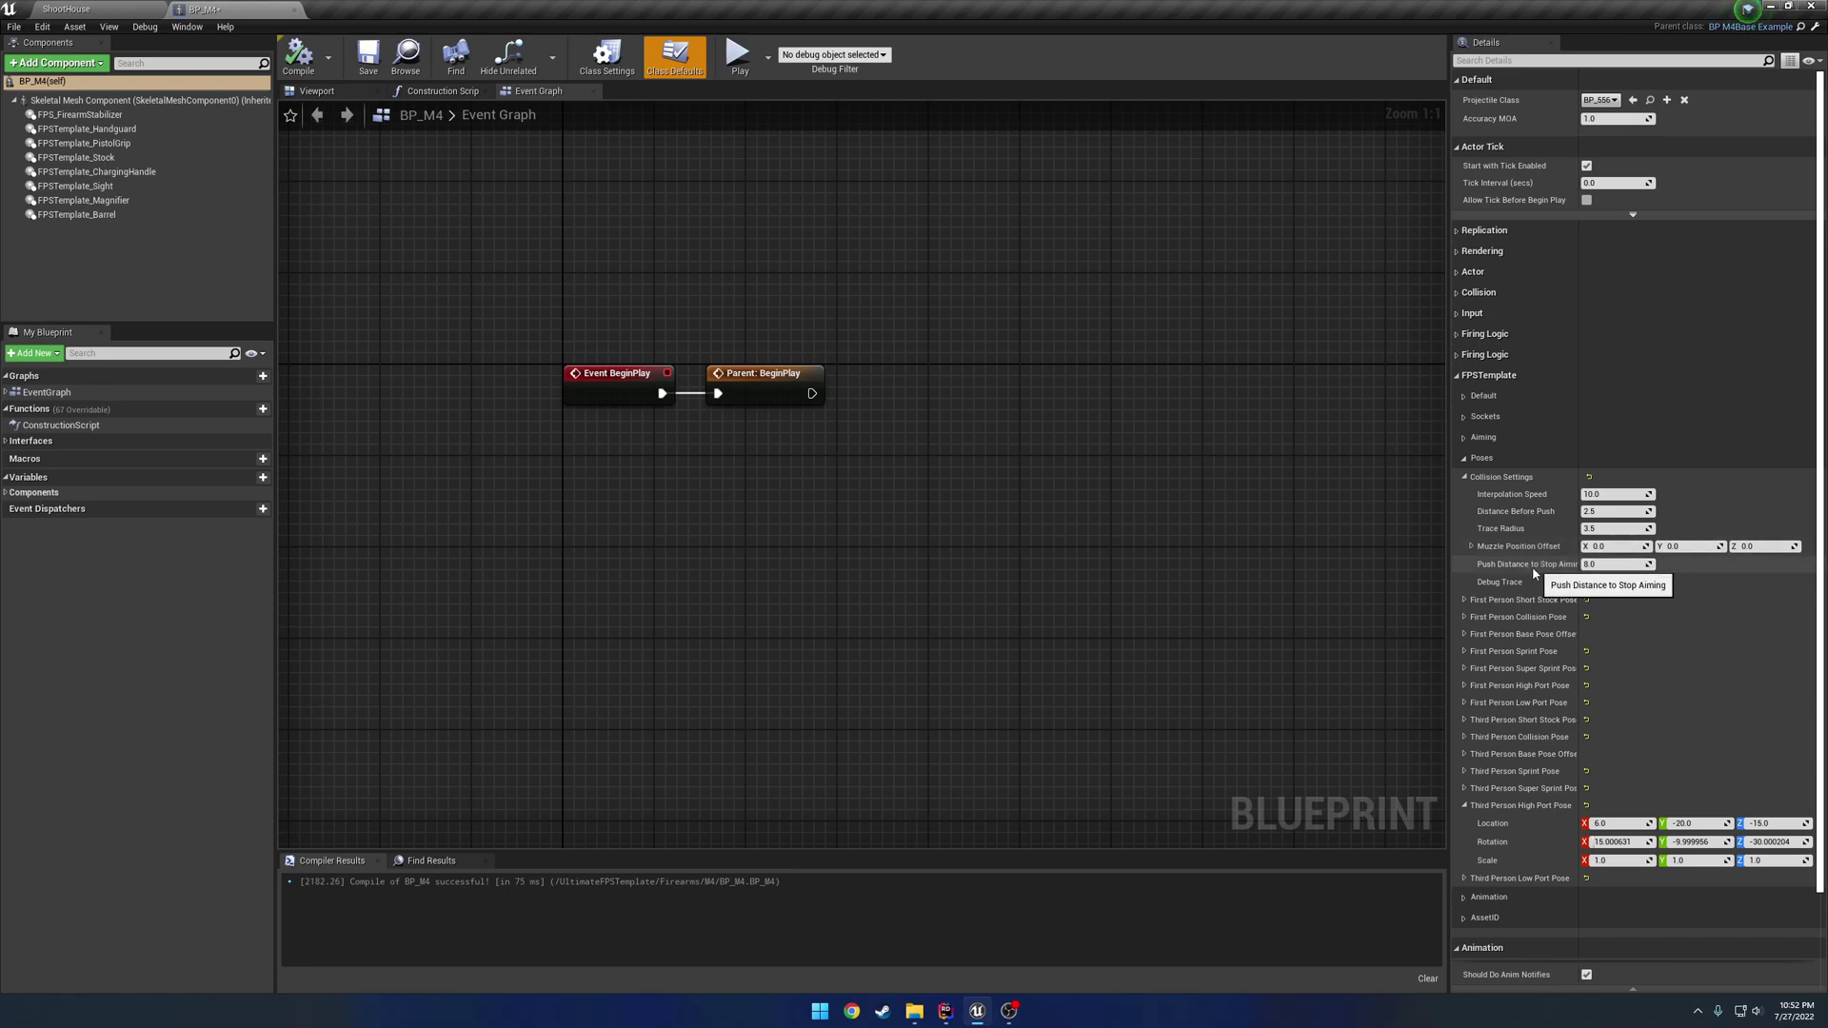
- Set Push Distance to Stop Aiming to 24 in BP_M4's Collision Settings and compile the blueprint
drag(1581, 564, 1598, 564)
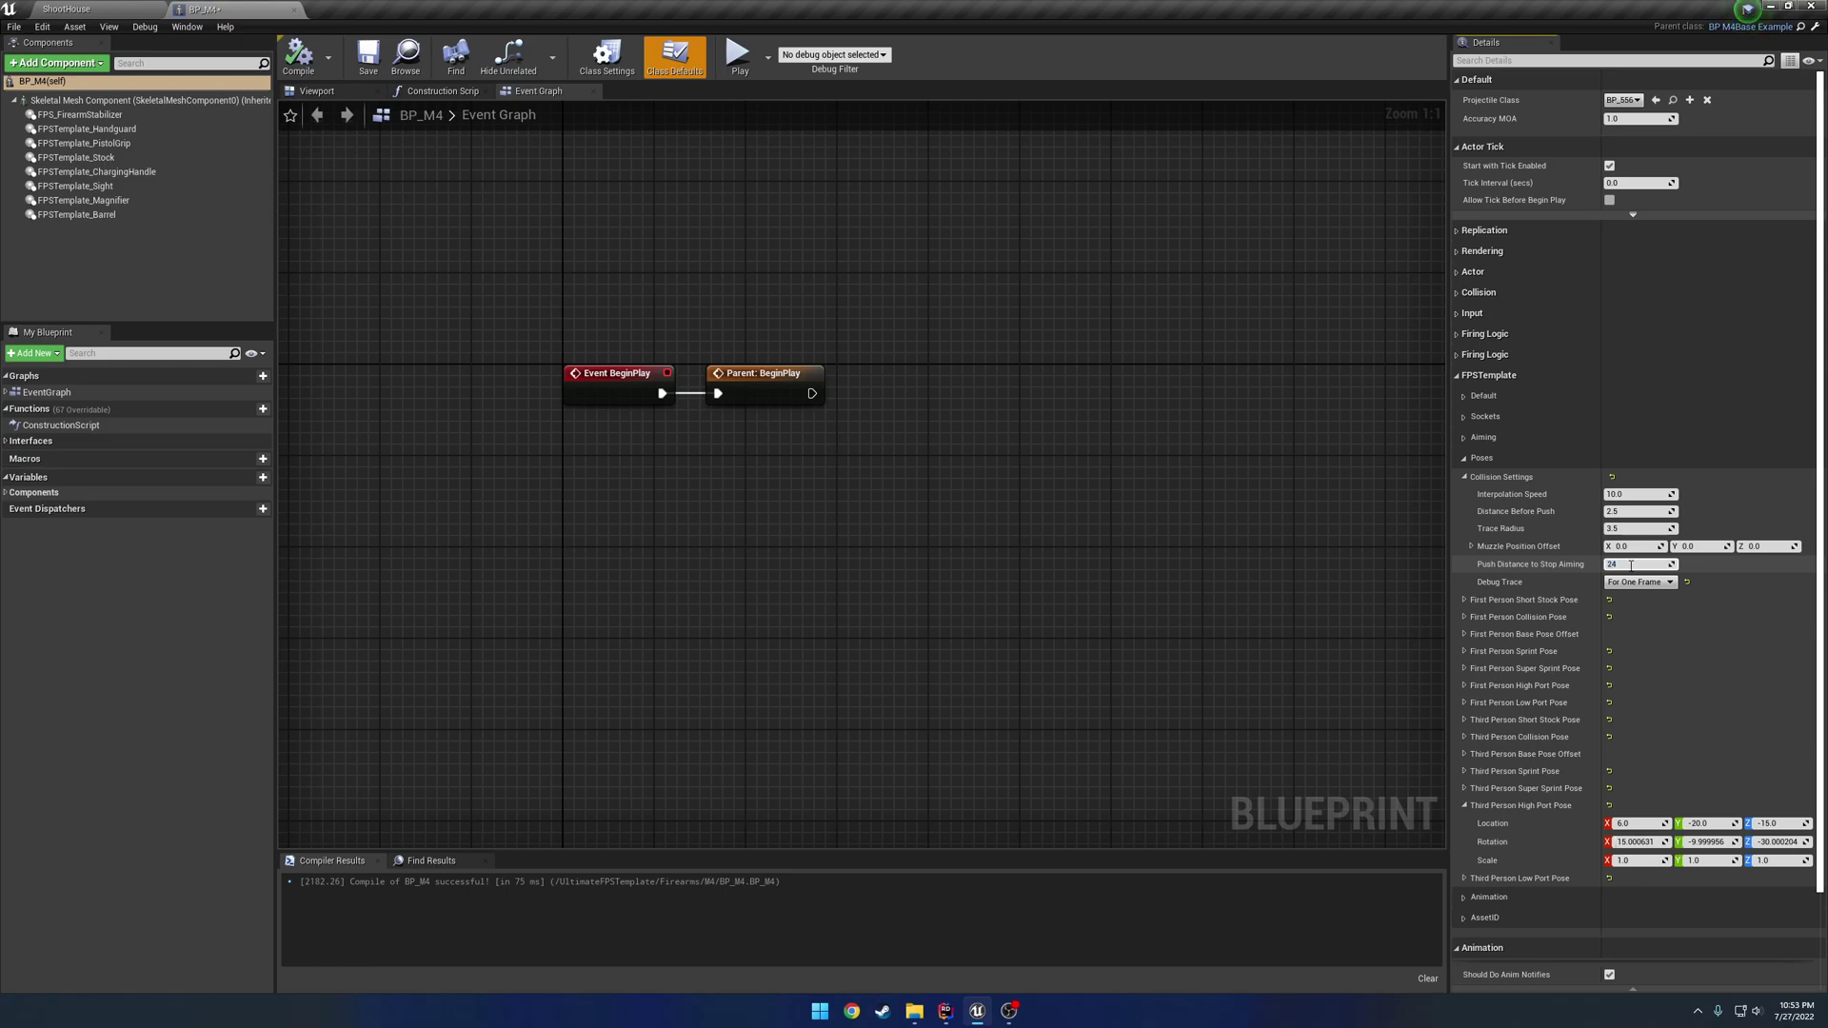
key(Return)
click(309, 72)
- Play the level and aim down the sight while walking into the wall to see when aiming stops, then stop play
click(95, 9)
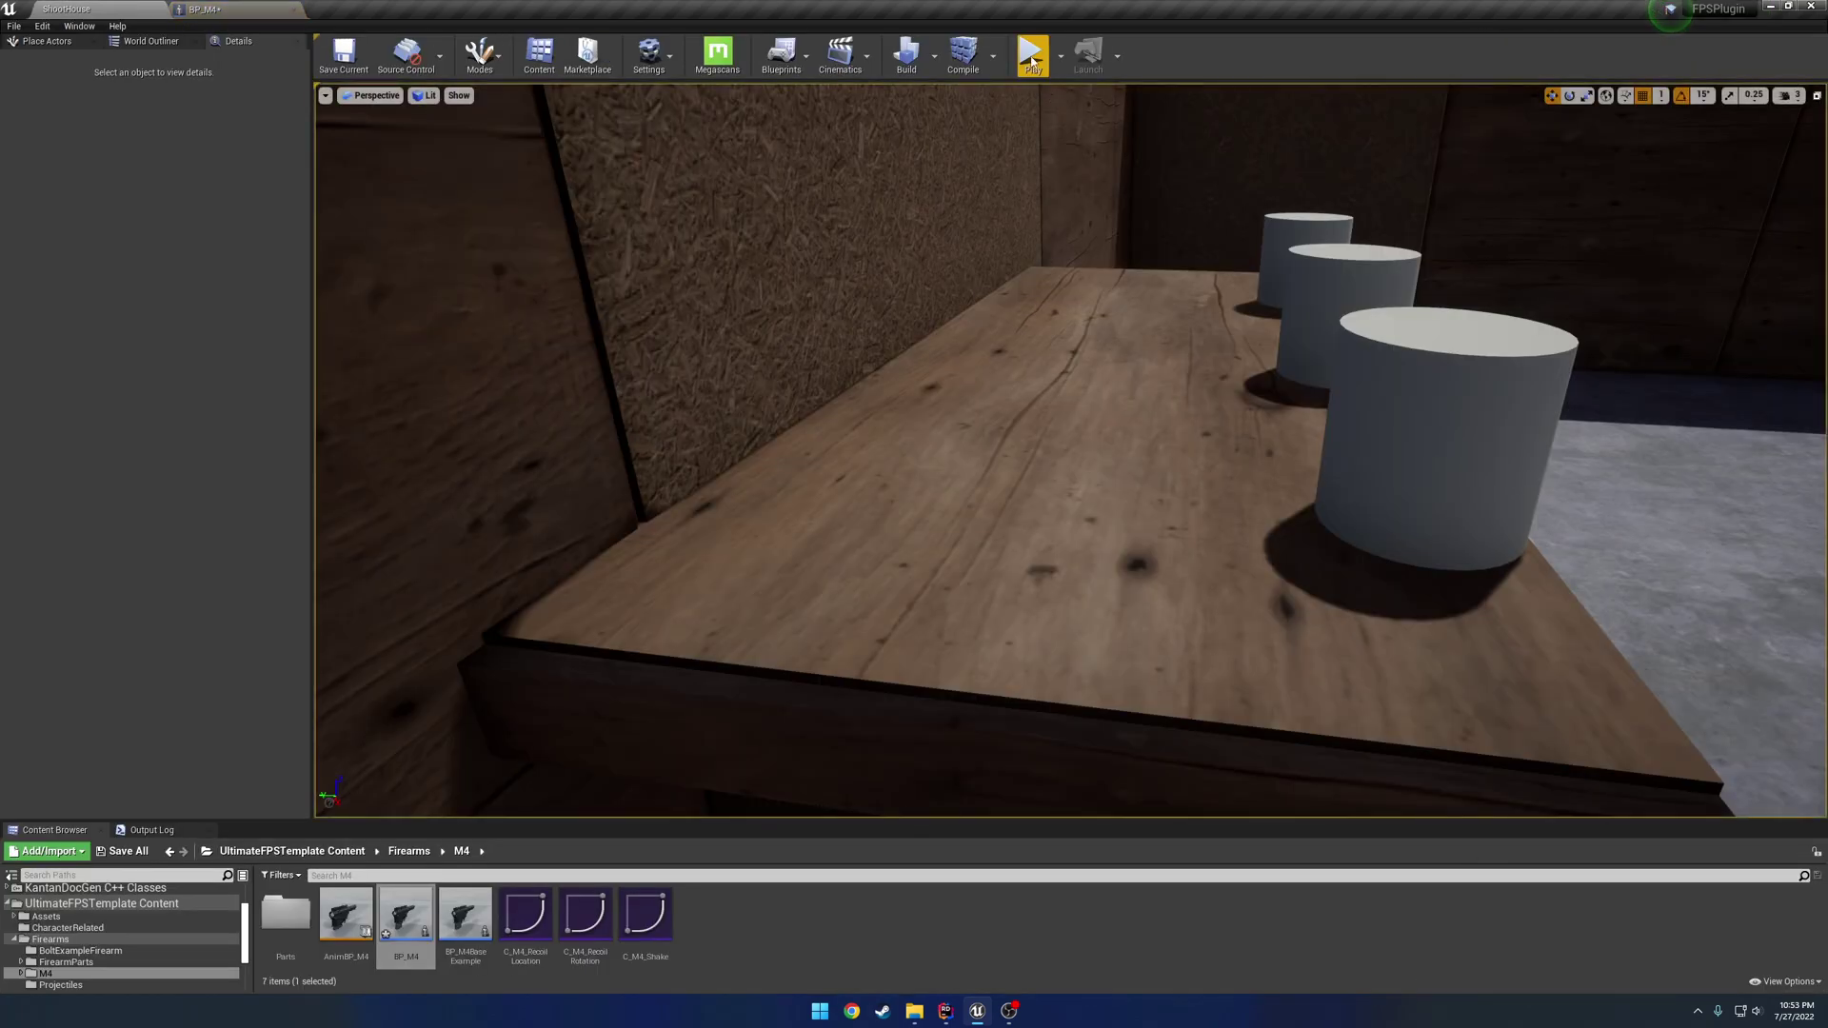
click(1031, 59)
key(w)
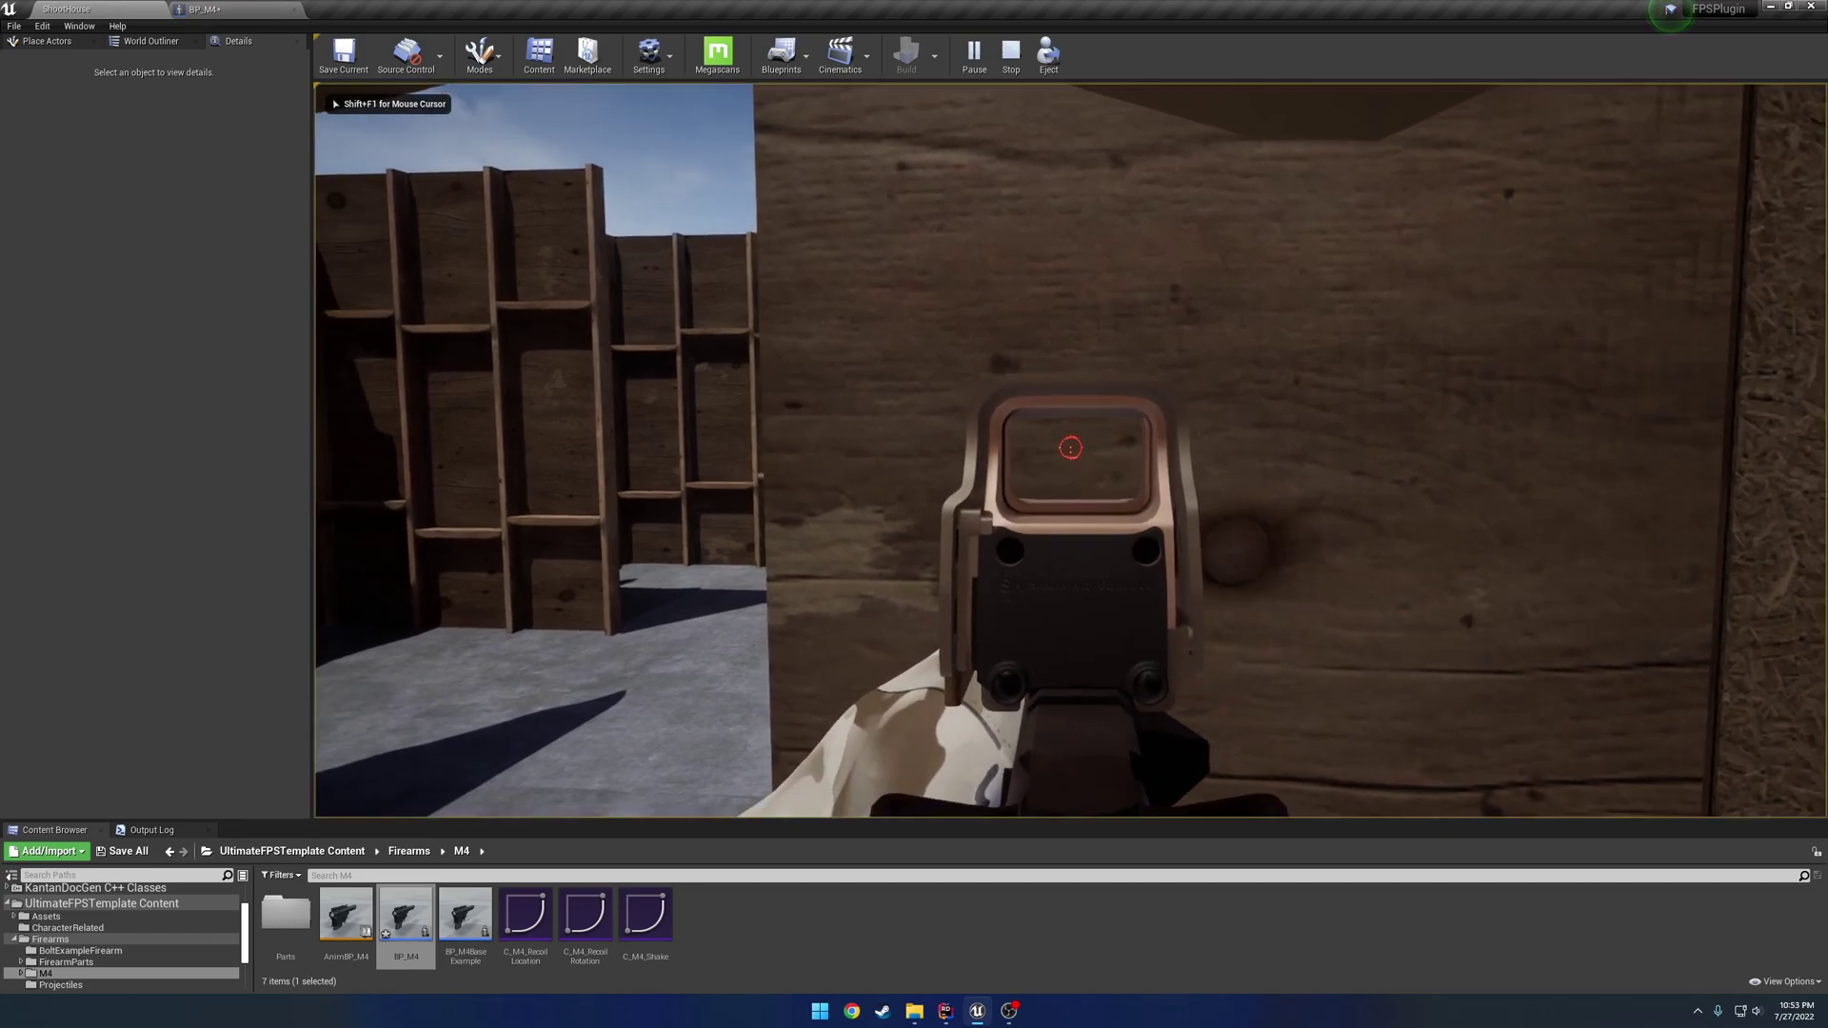
key(w)
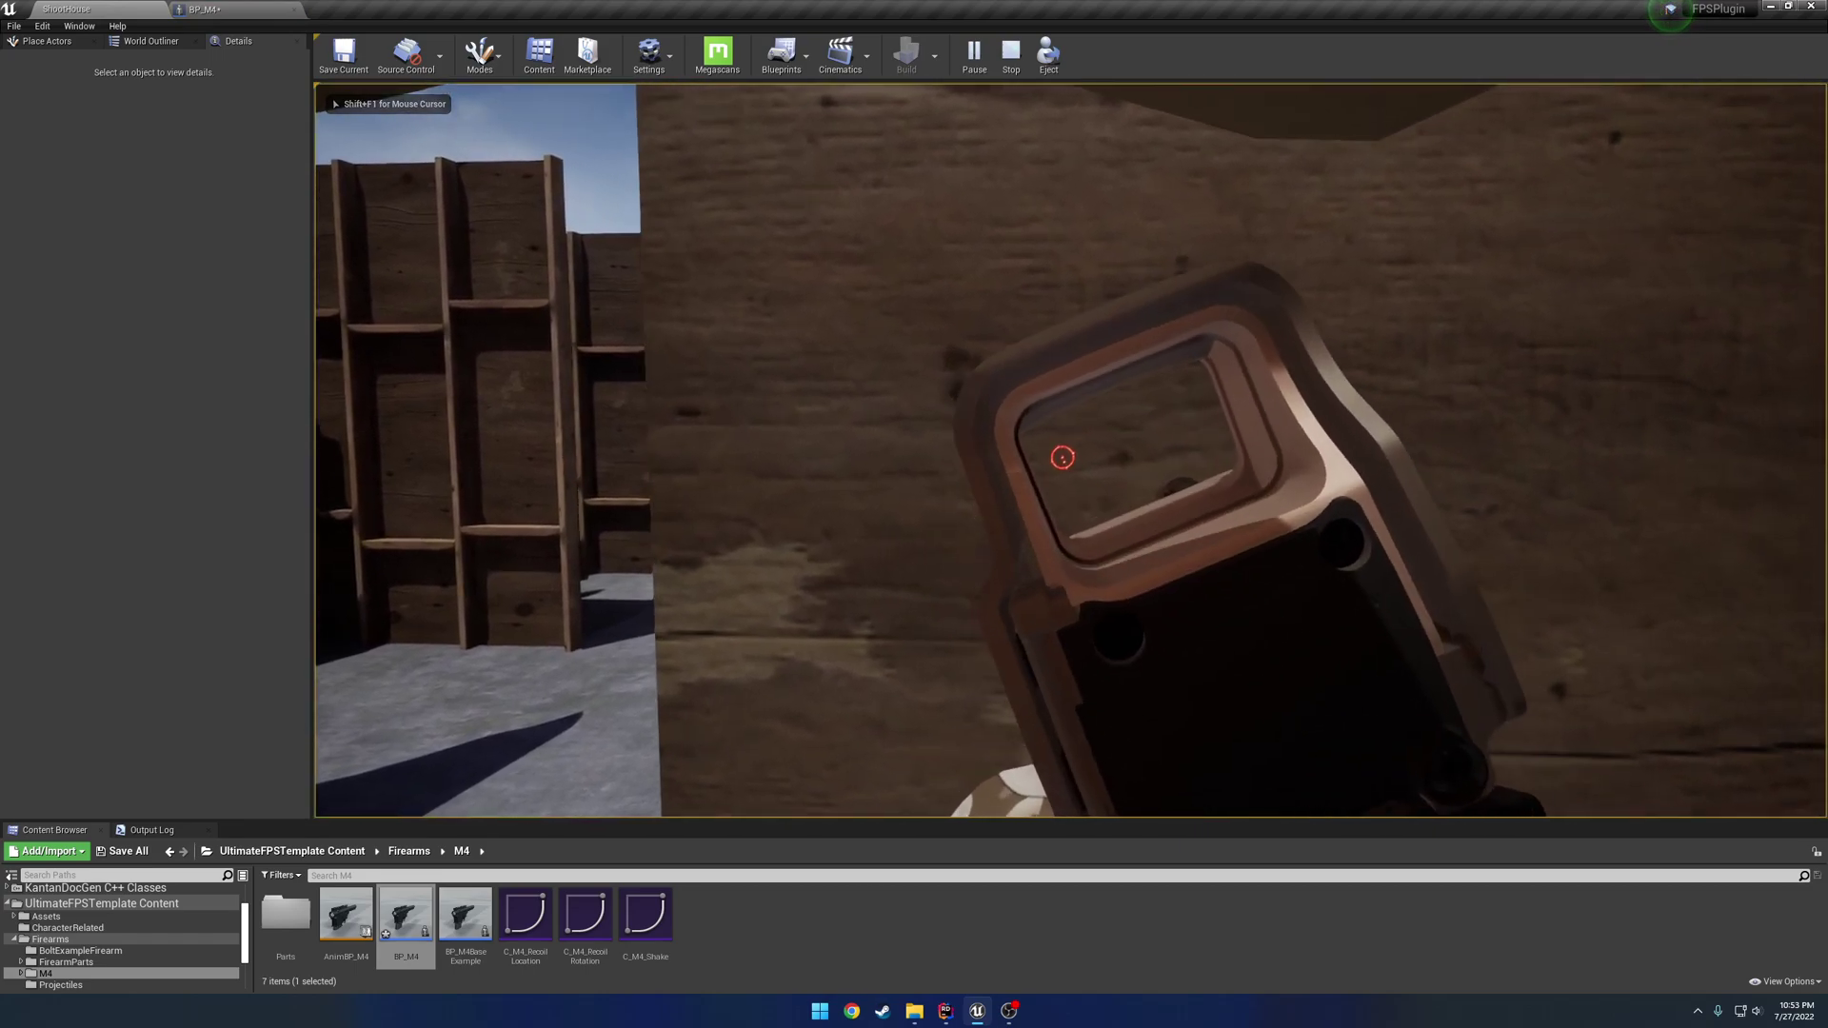
key(w)
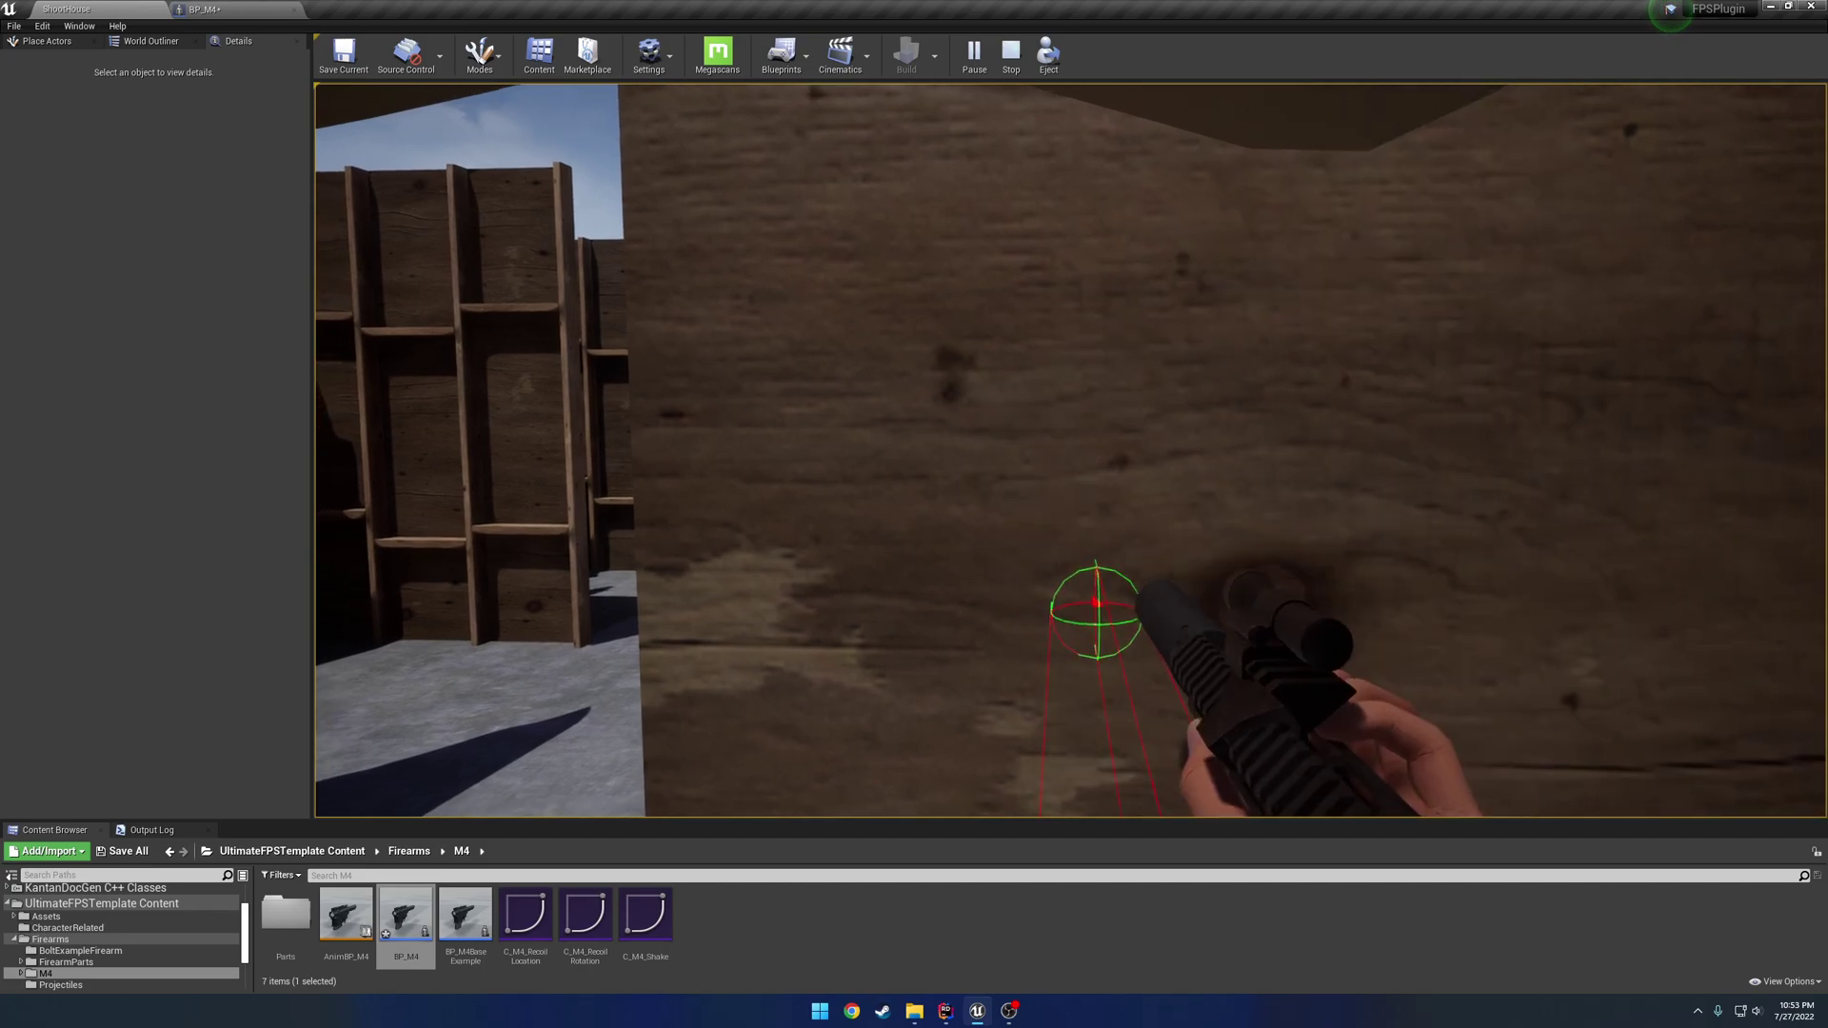
key(w)
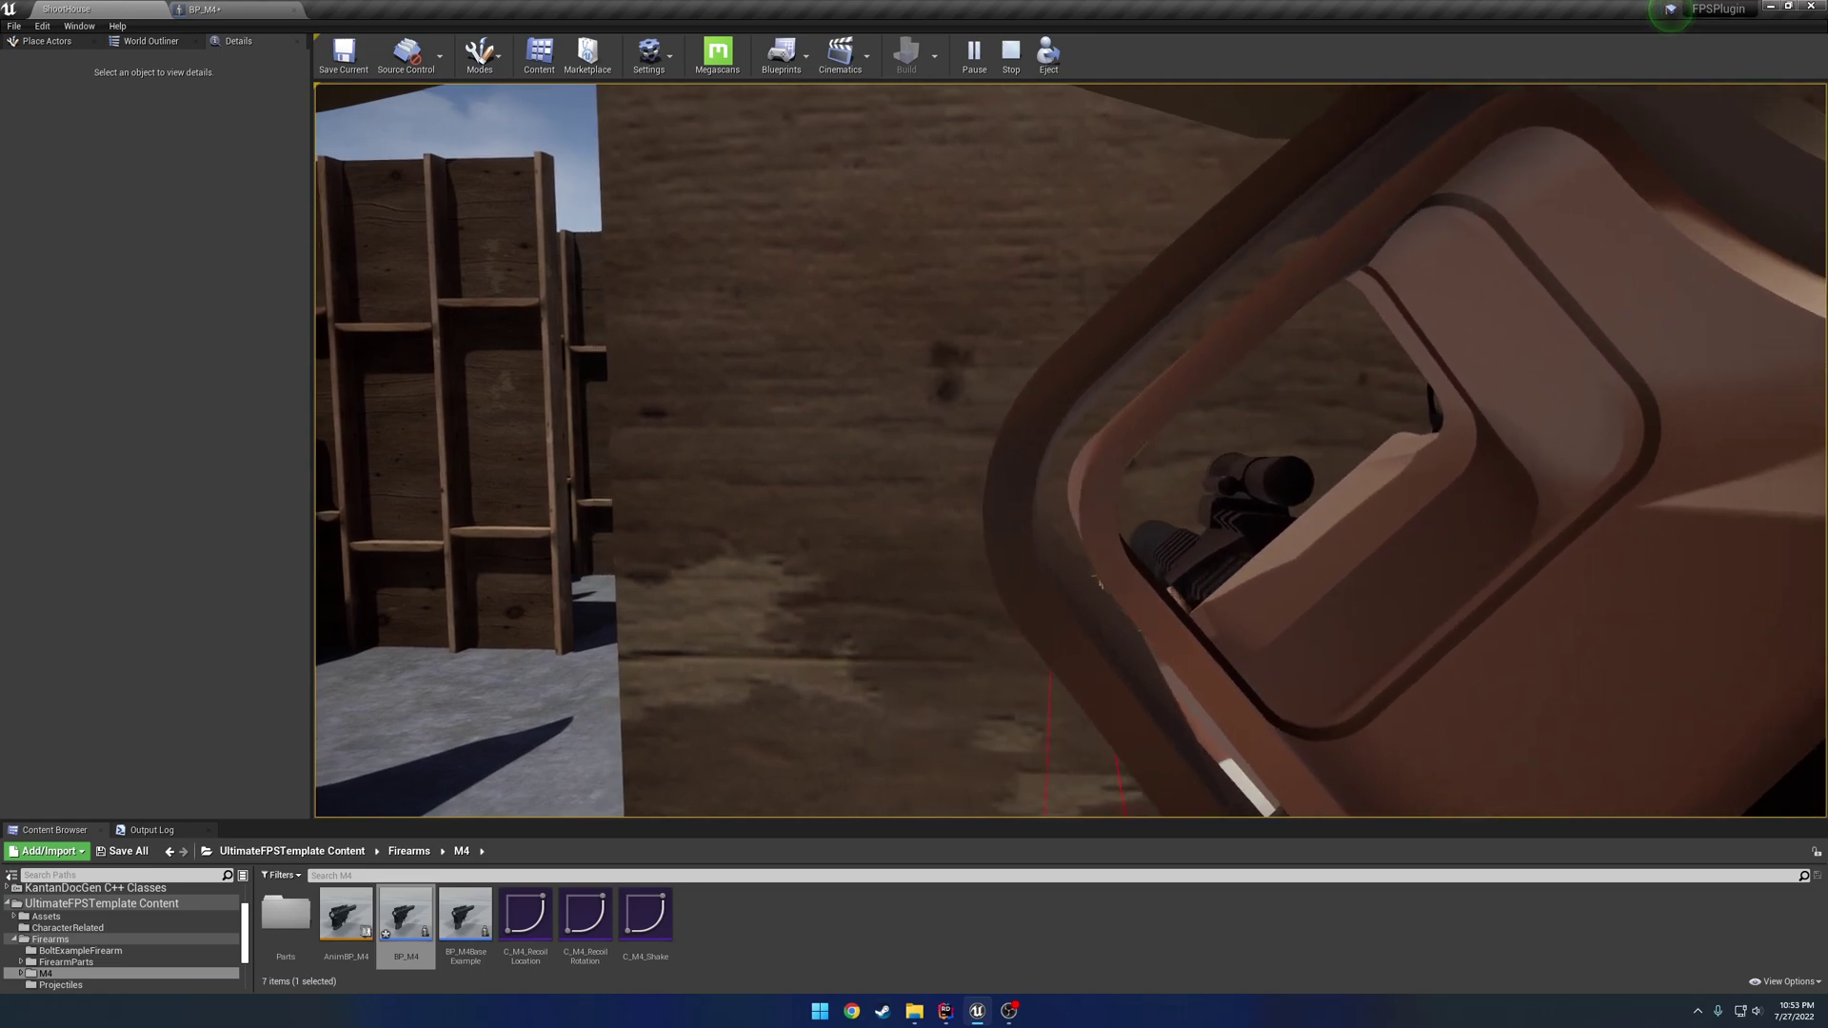
key(Escape)
- Set Push Distance to Stop Aiming to 12 in BP_M4's Collision Settings and compile the blueprint
click(203, 8)
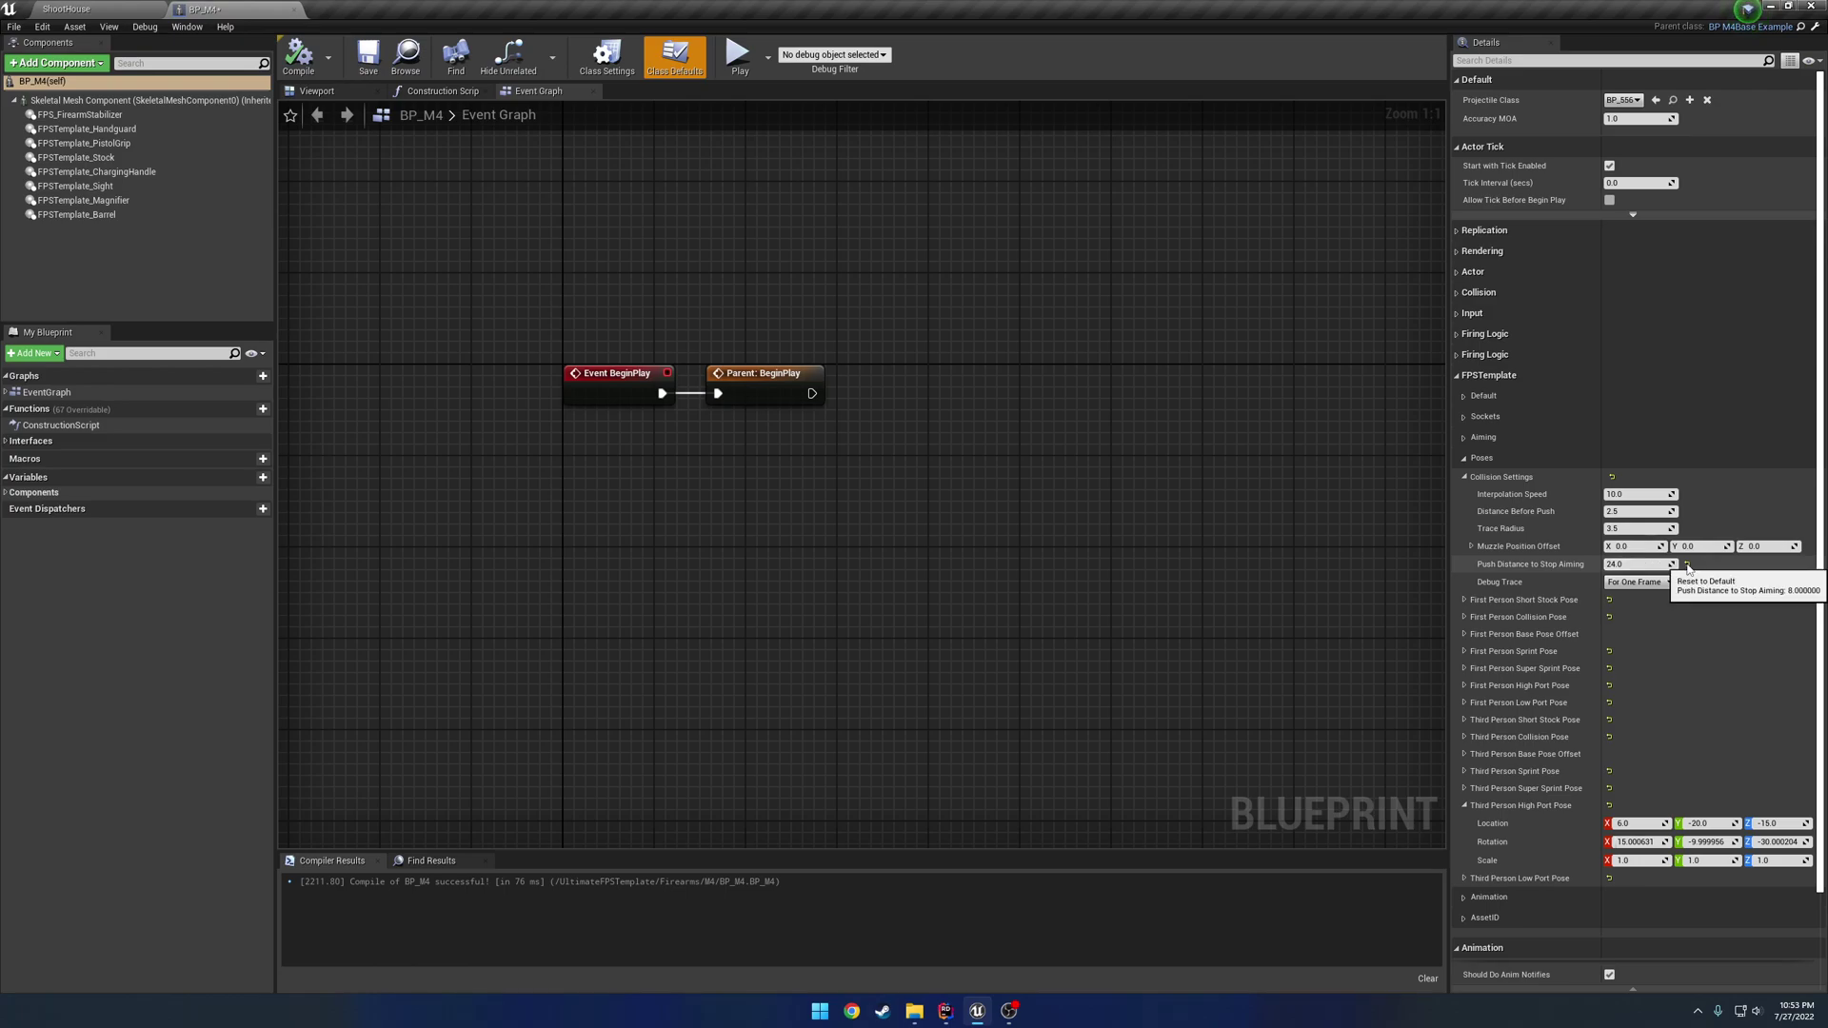
click(1644, 564)
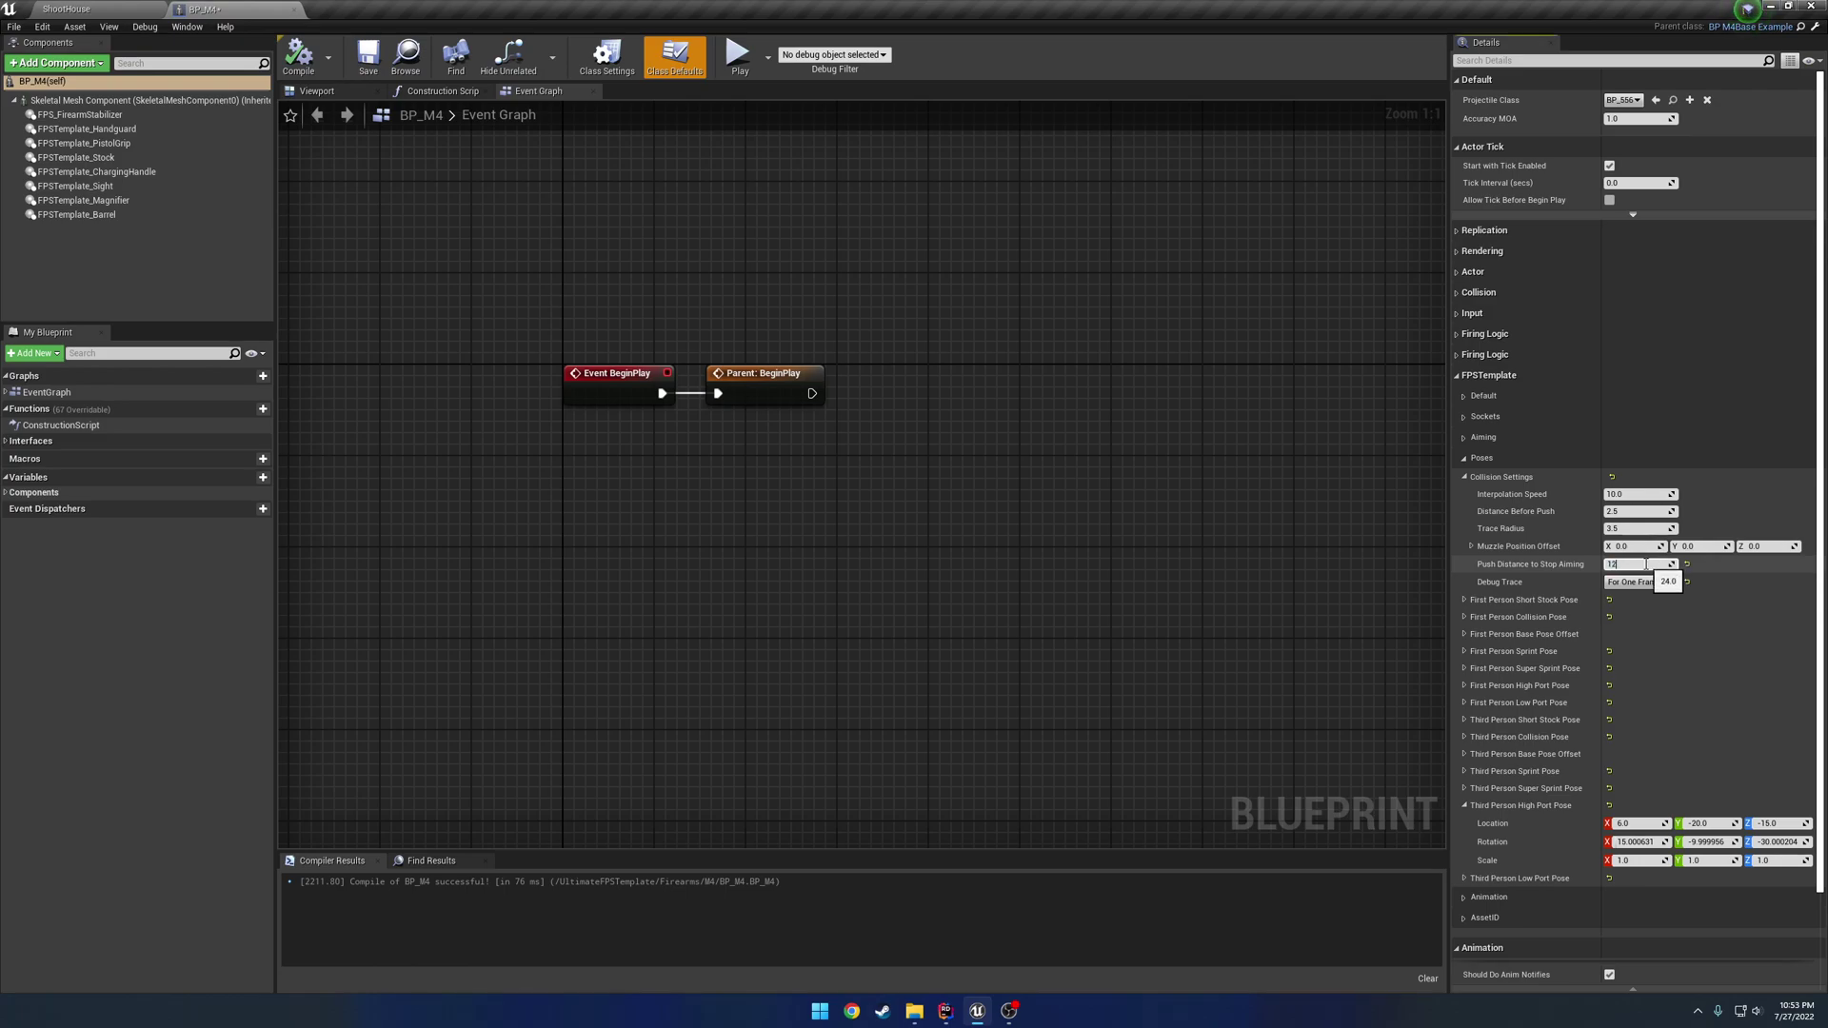
key(Return)
click(293, 75)
- Play the level and walk into the wall while aiming to check the 12-unit stop-aiming distance, then stop play
click(95, 8)
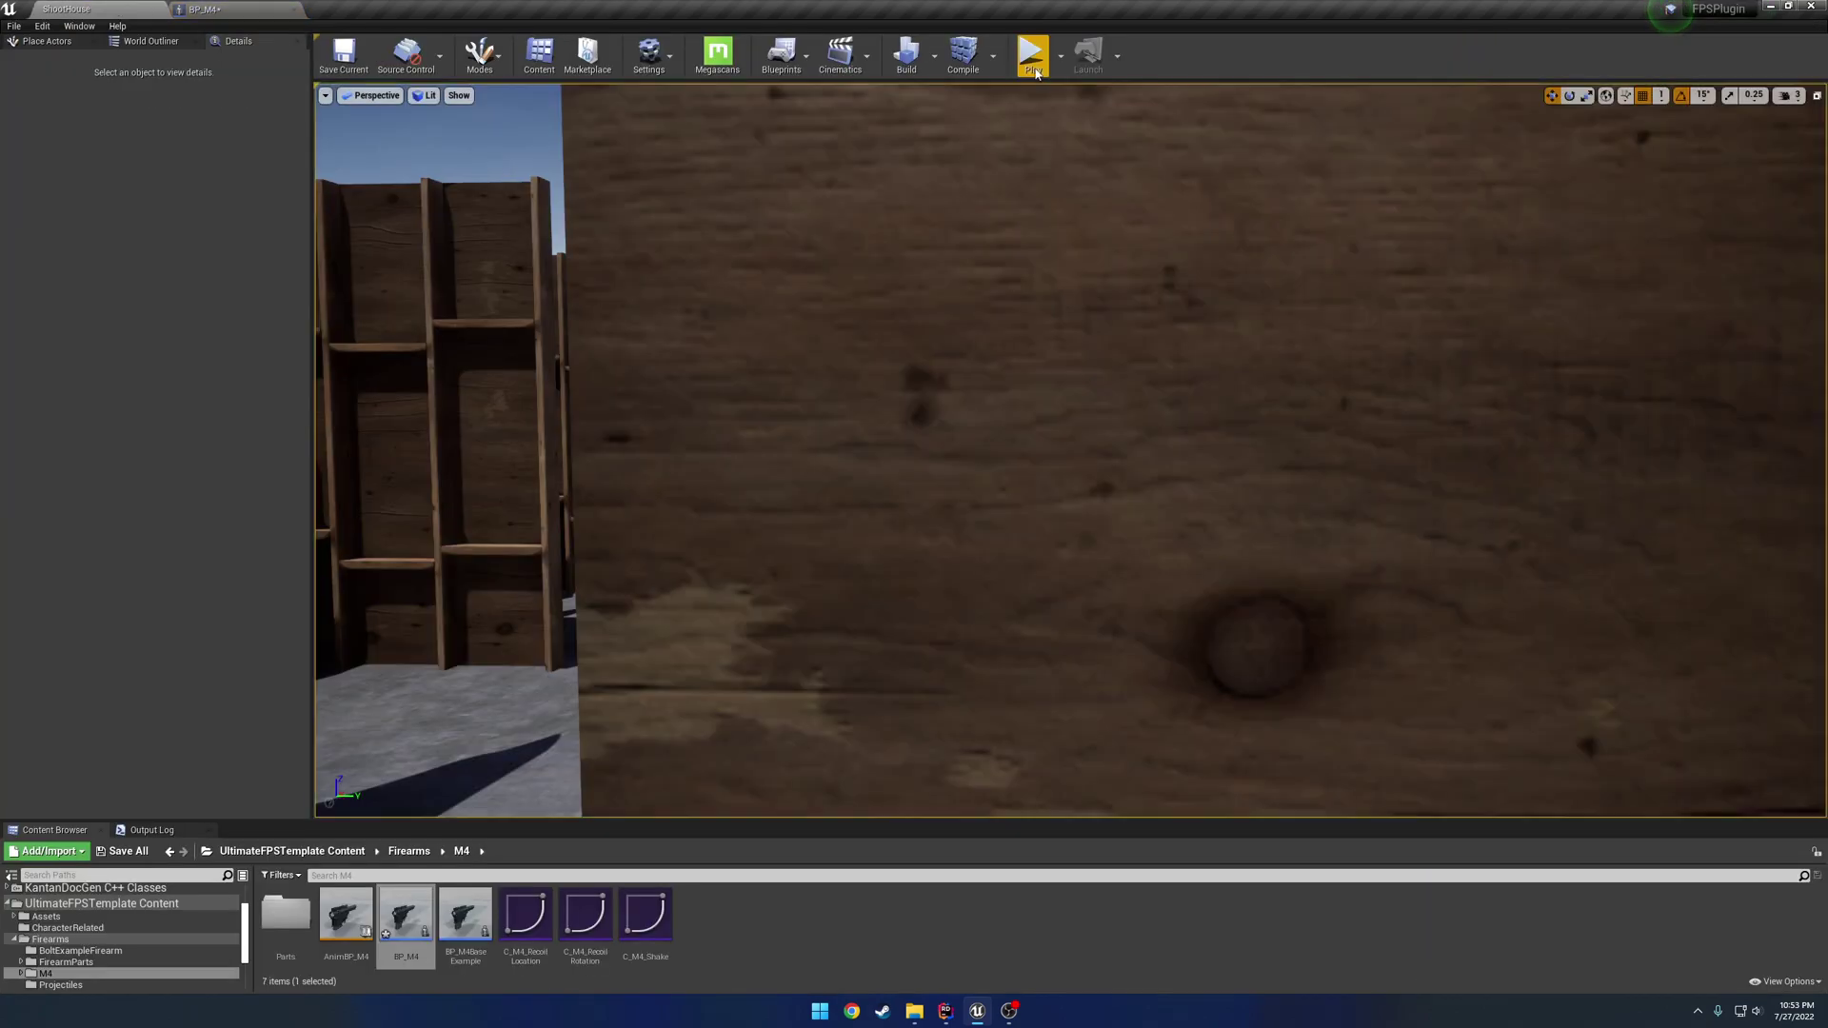
click(1032, 57)
key(w)
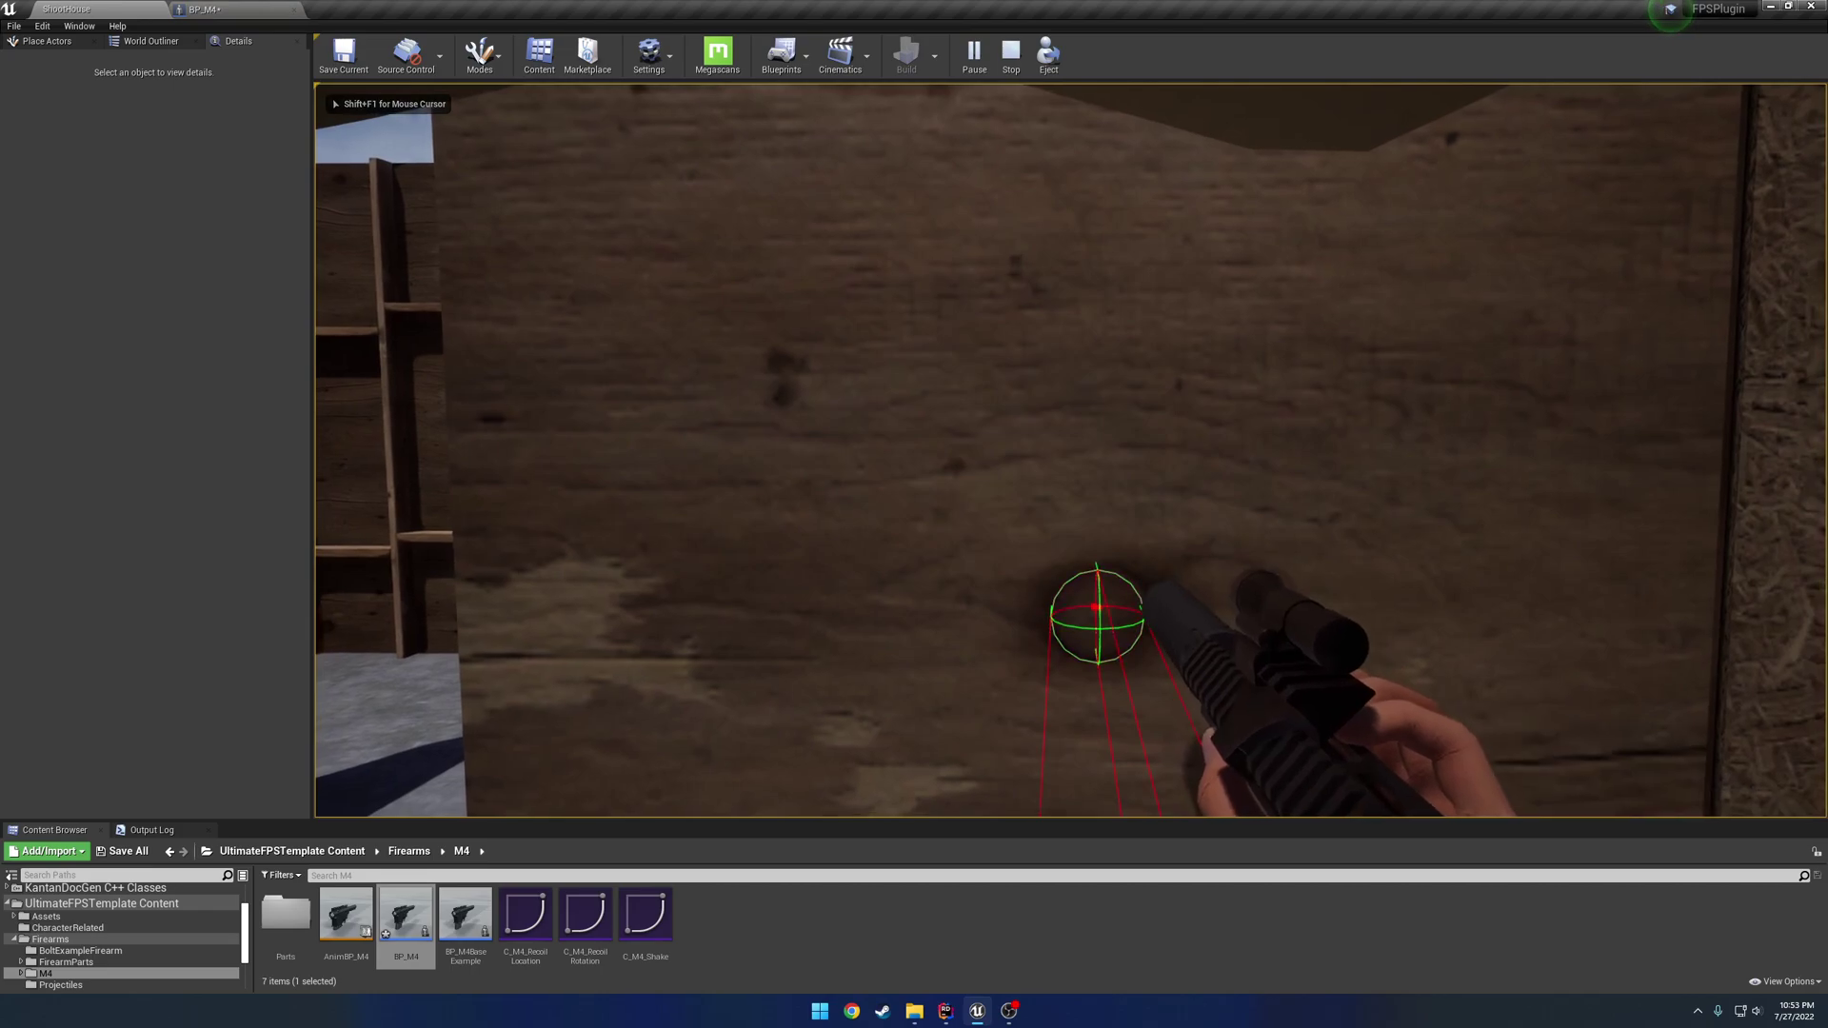
key(w)
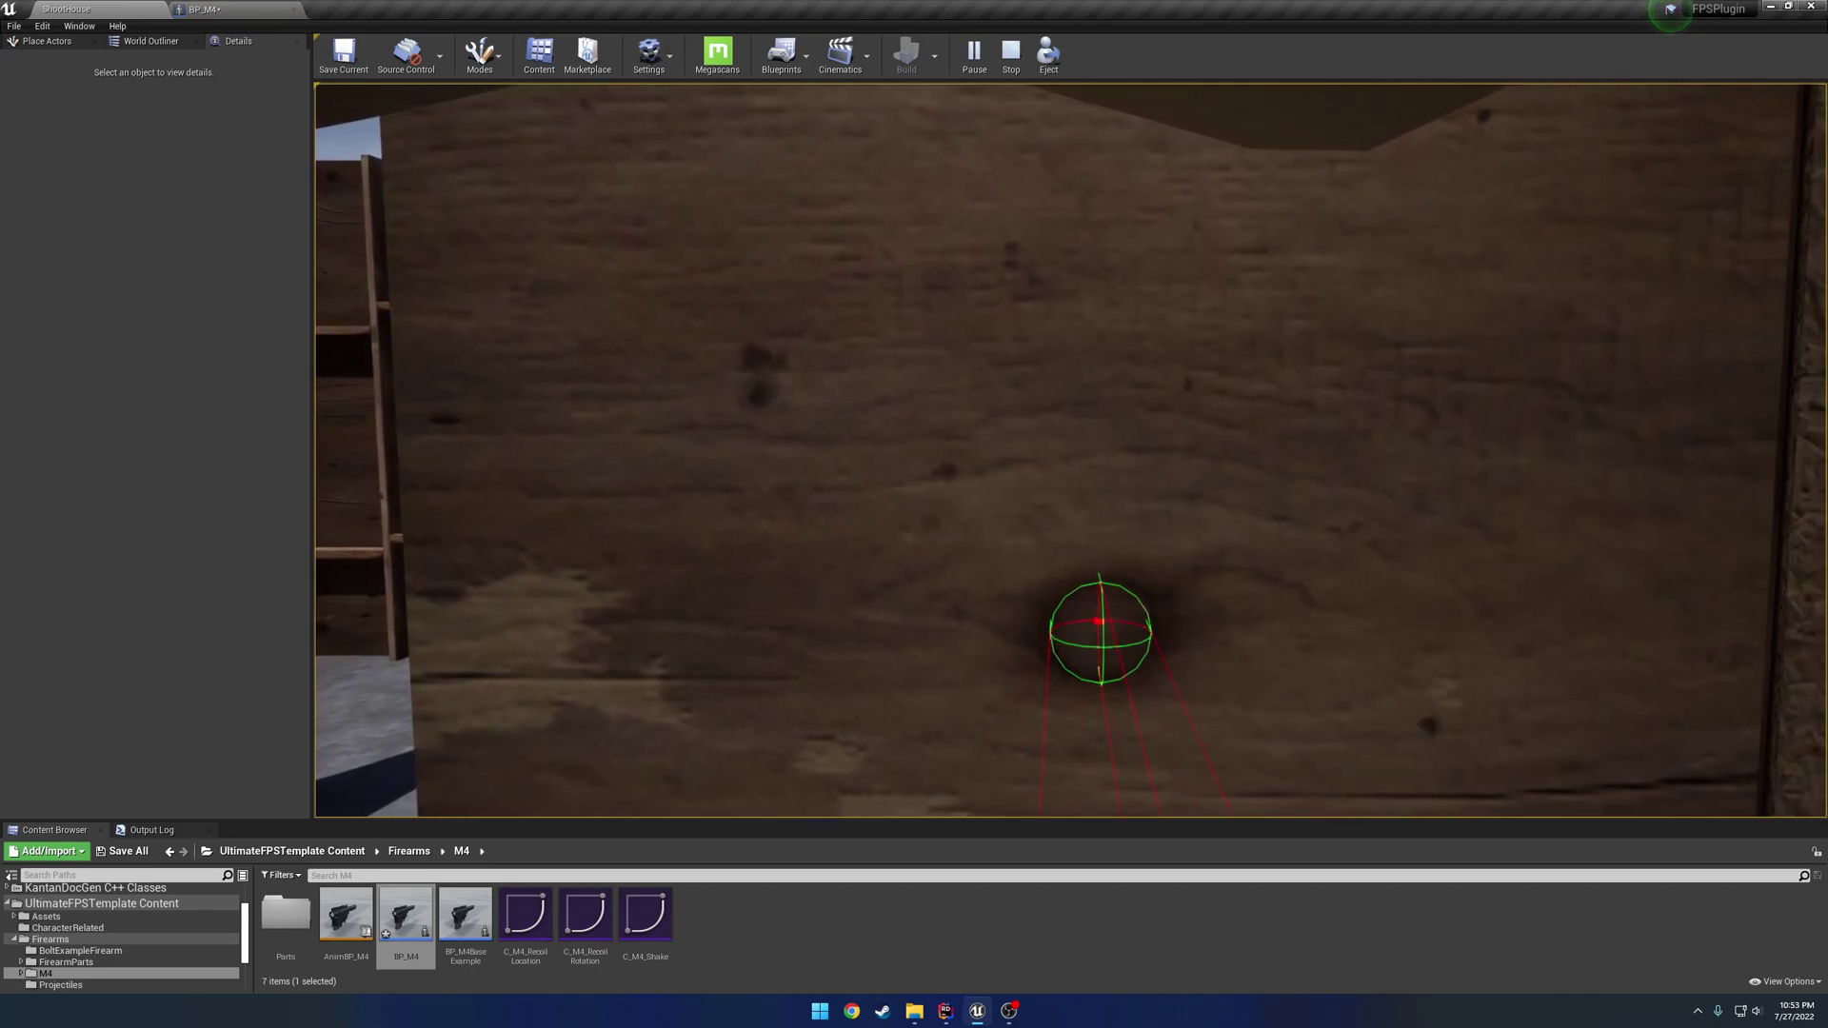
key(s)
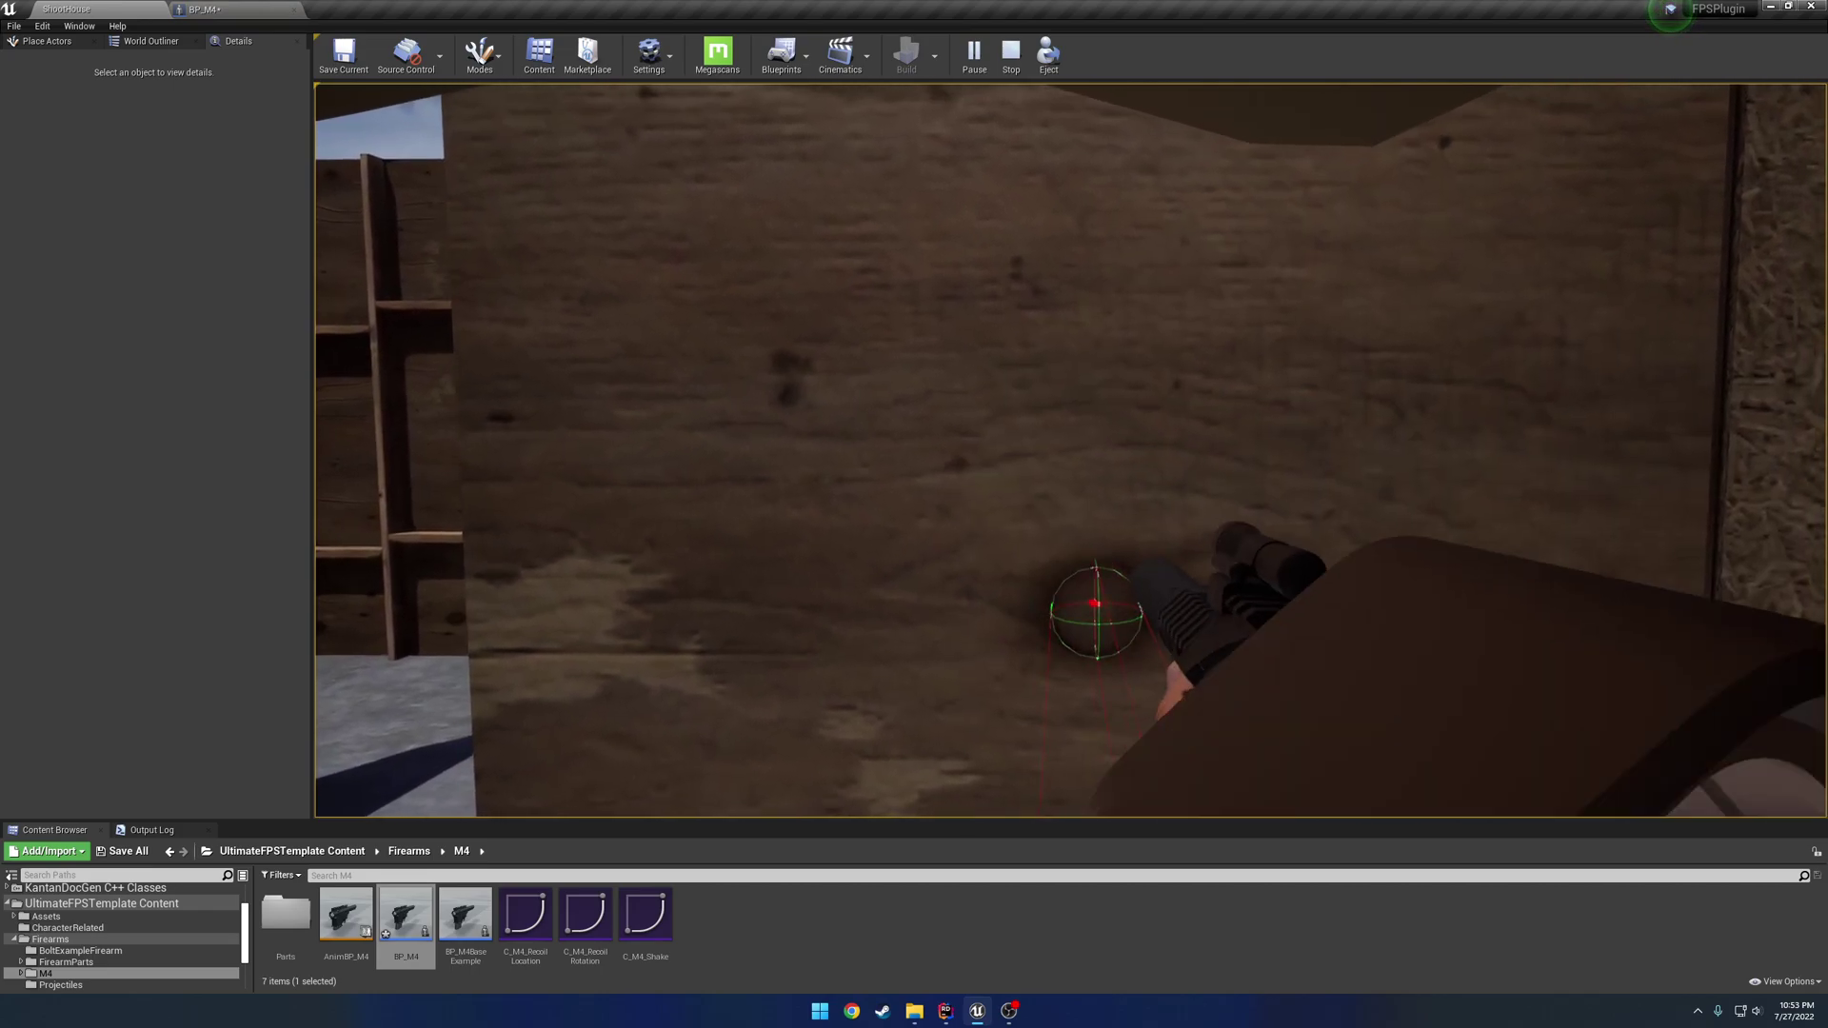
key(Escape)
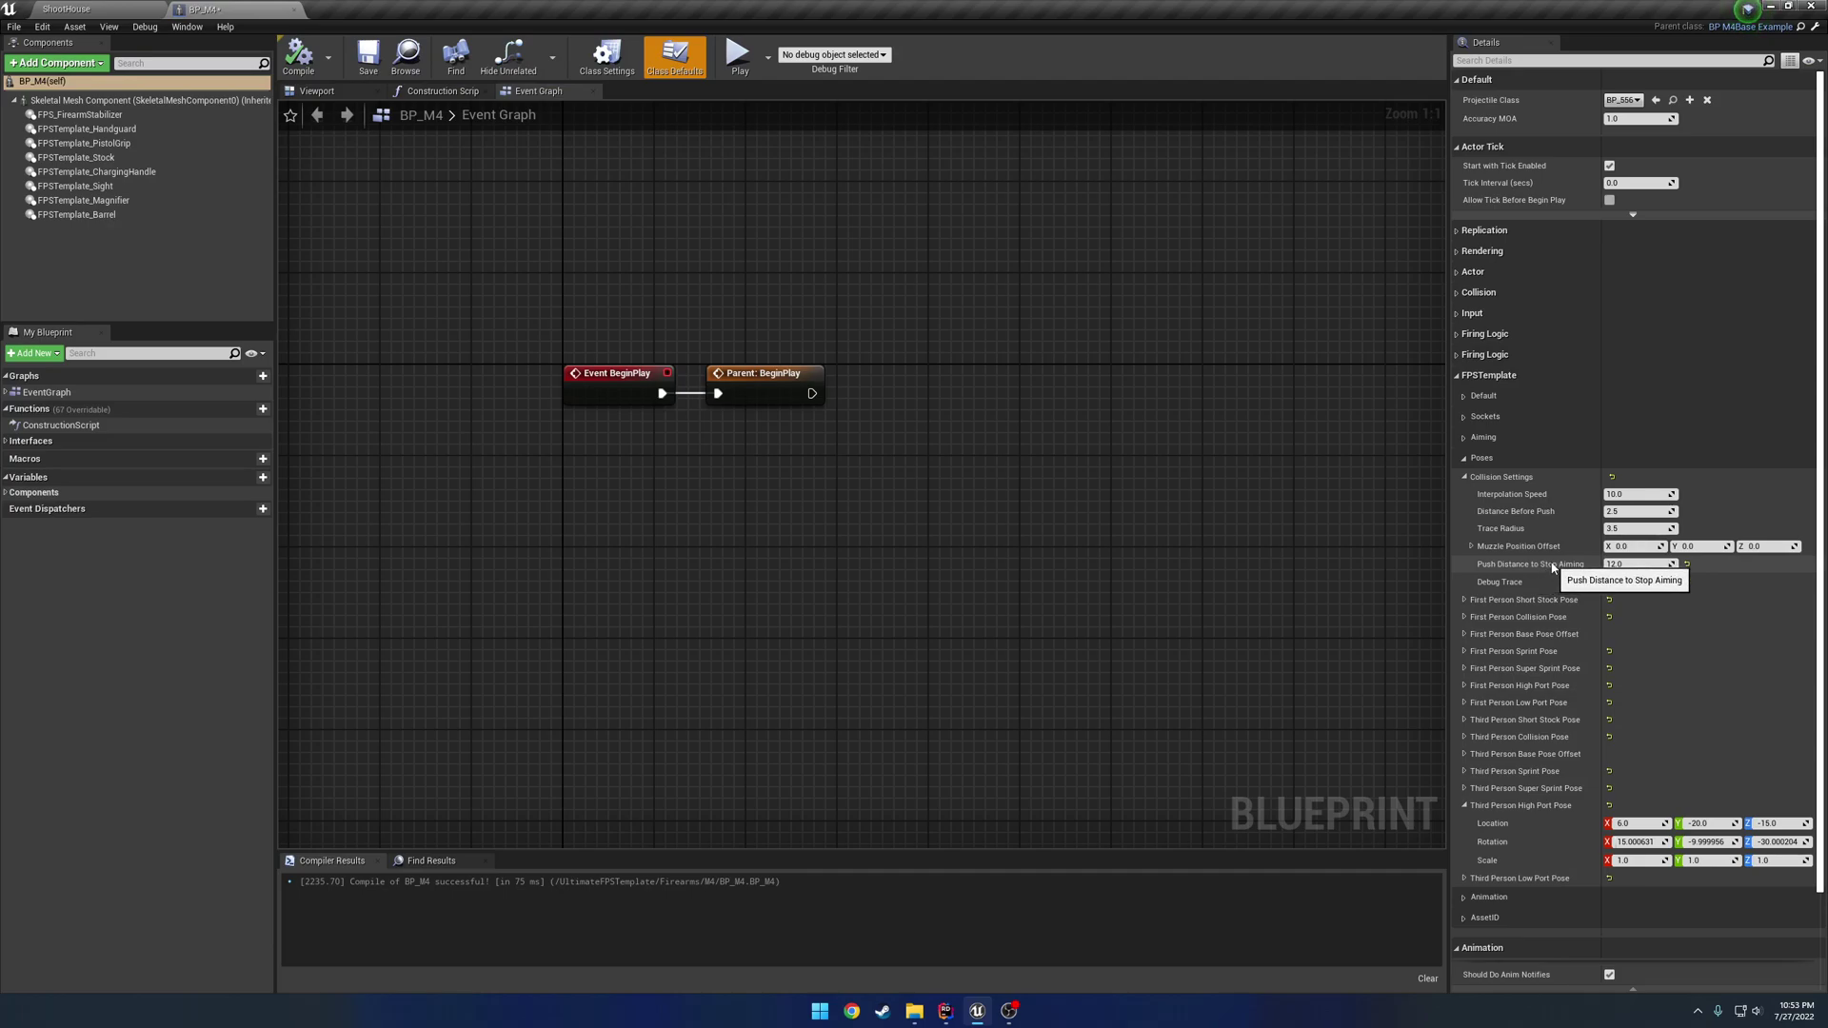
- Reset Push Distance to Stop Aiming to its default in BP_M4's Collision Settings and compile the blueprint
click(1686, 563)
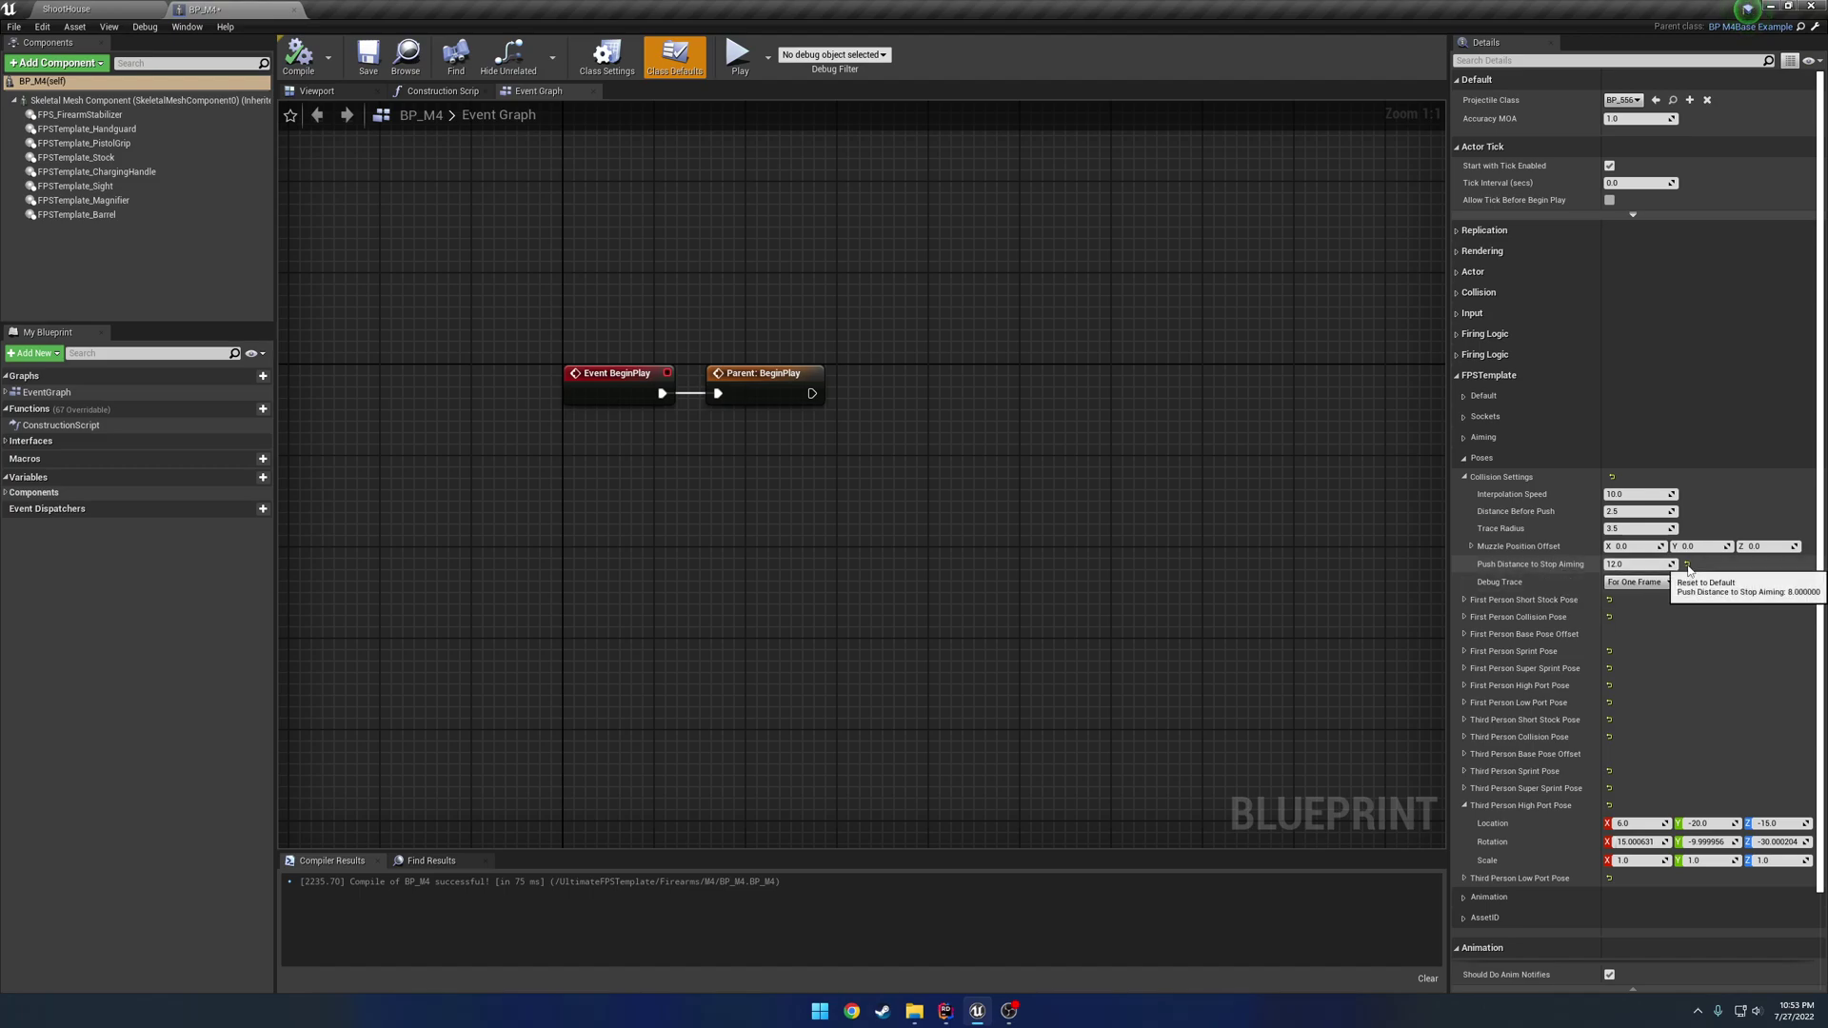
click(298, 57)
- Play the level and step back and forth against the wall while aiming down the sight to examine when aiming stops
click(66, 9)
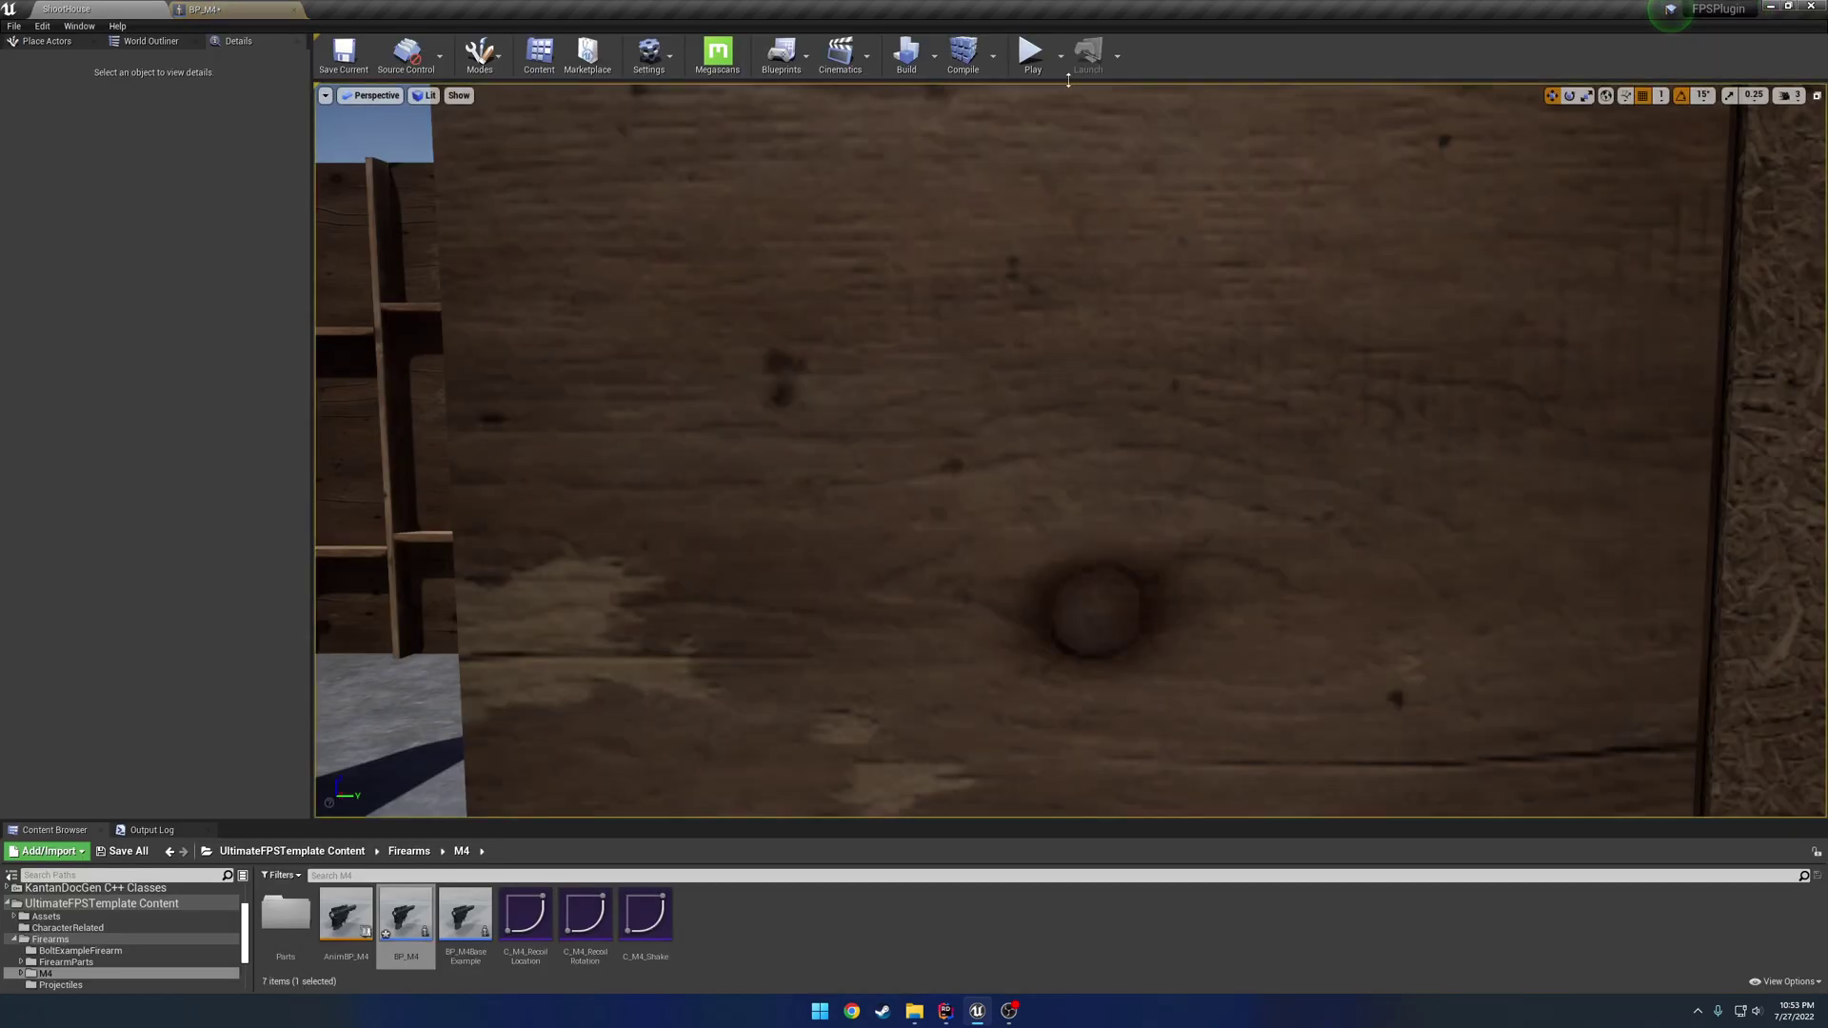
click(1030, 57)
right_click(1070, 450)
key(w)
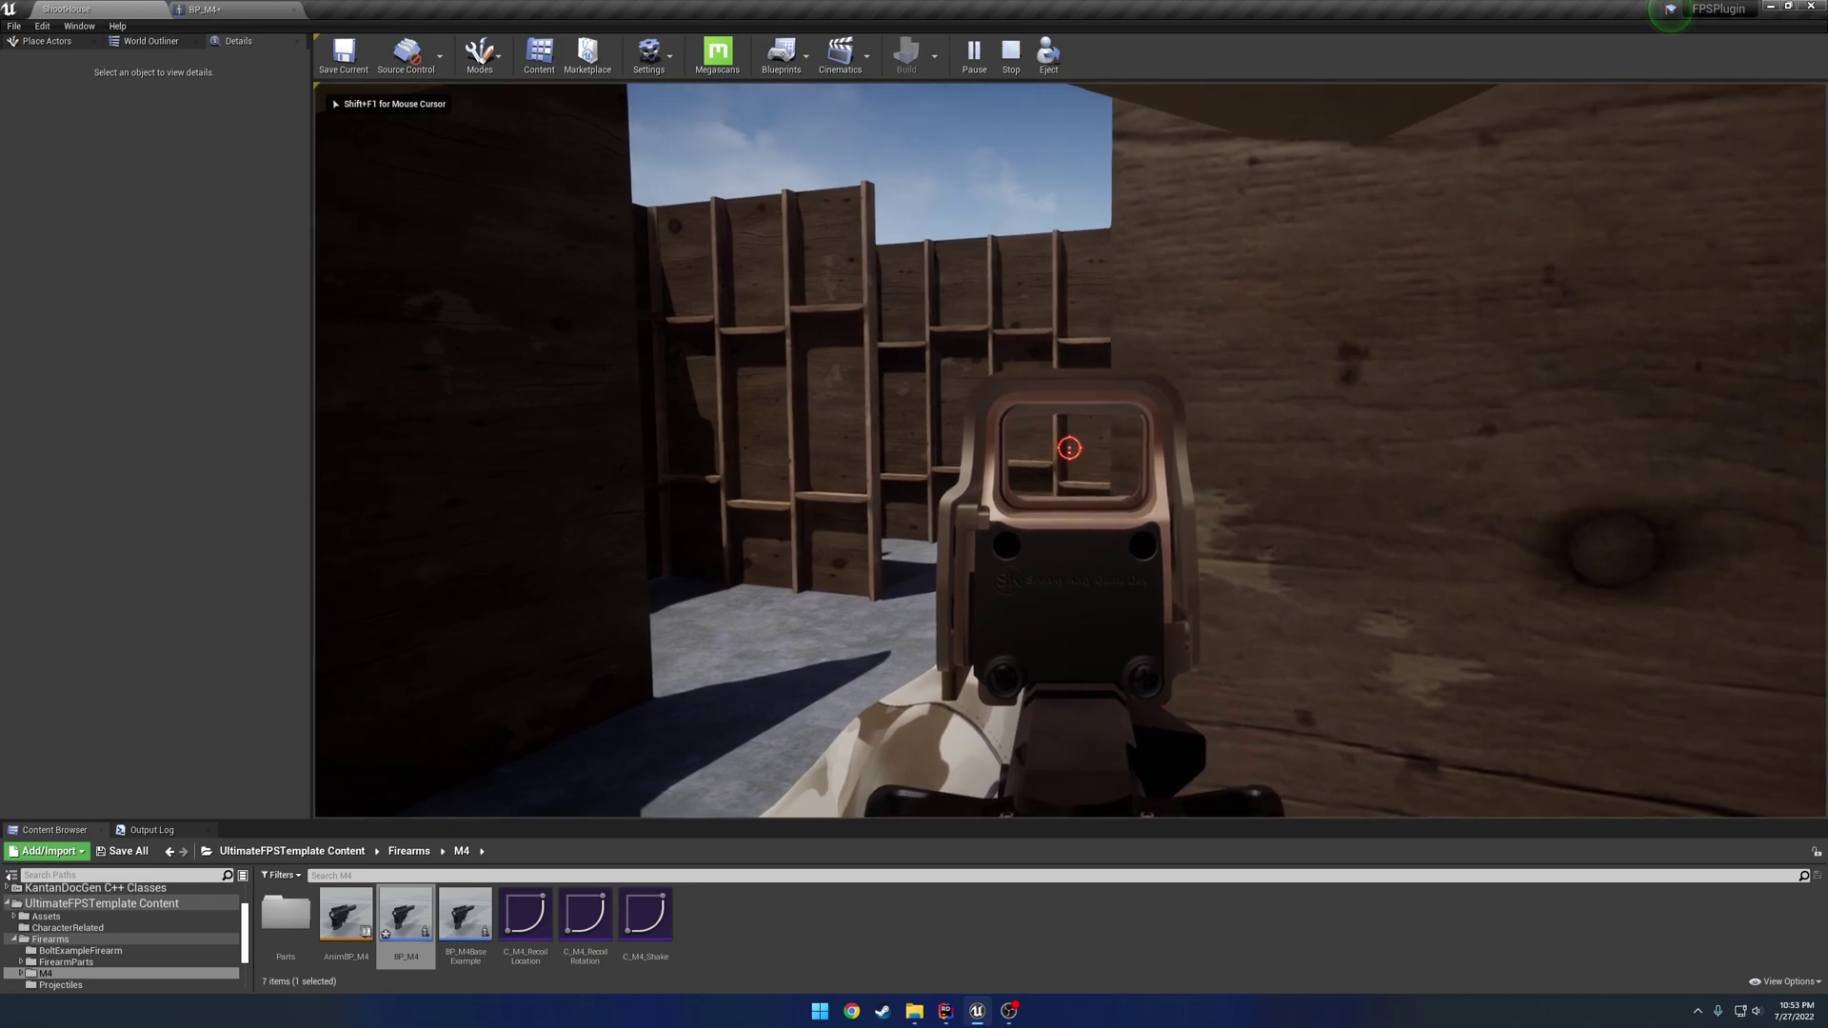
key(s)
key(w)
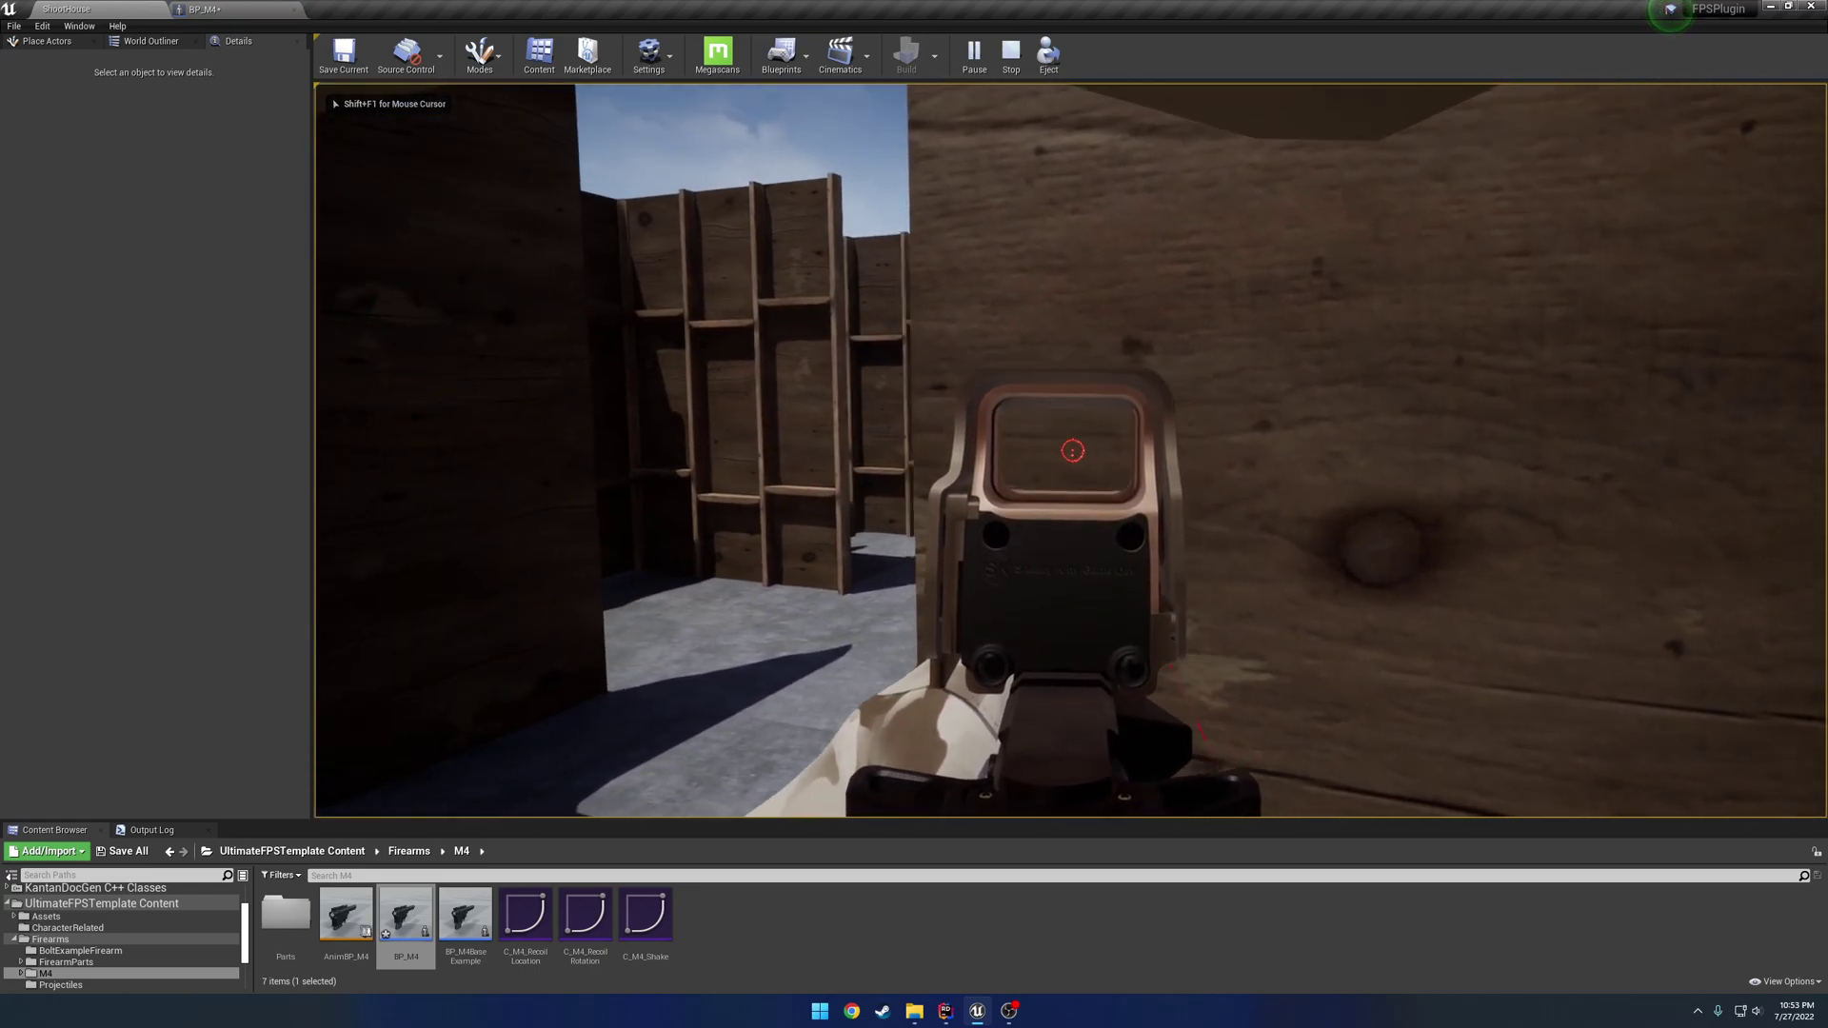
right_click(1070, 450)
key(w)
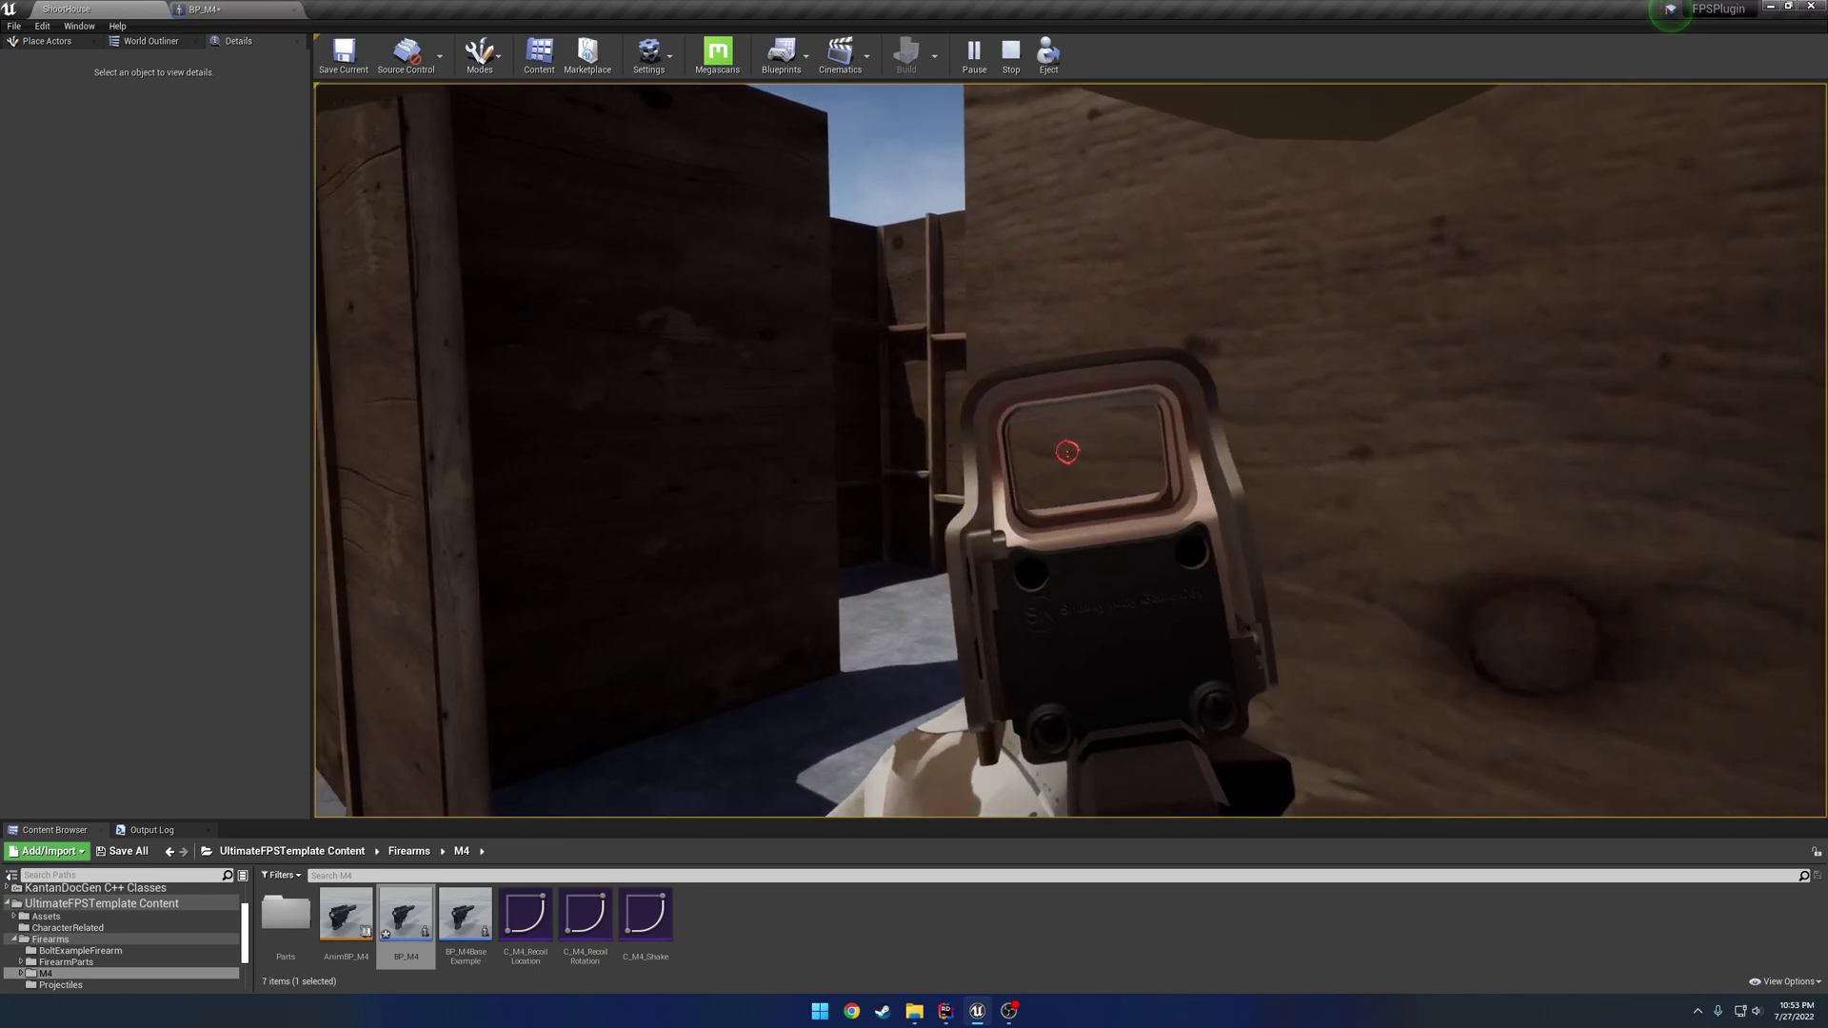
key(s)
key(w)
key(s)
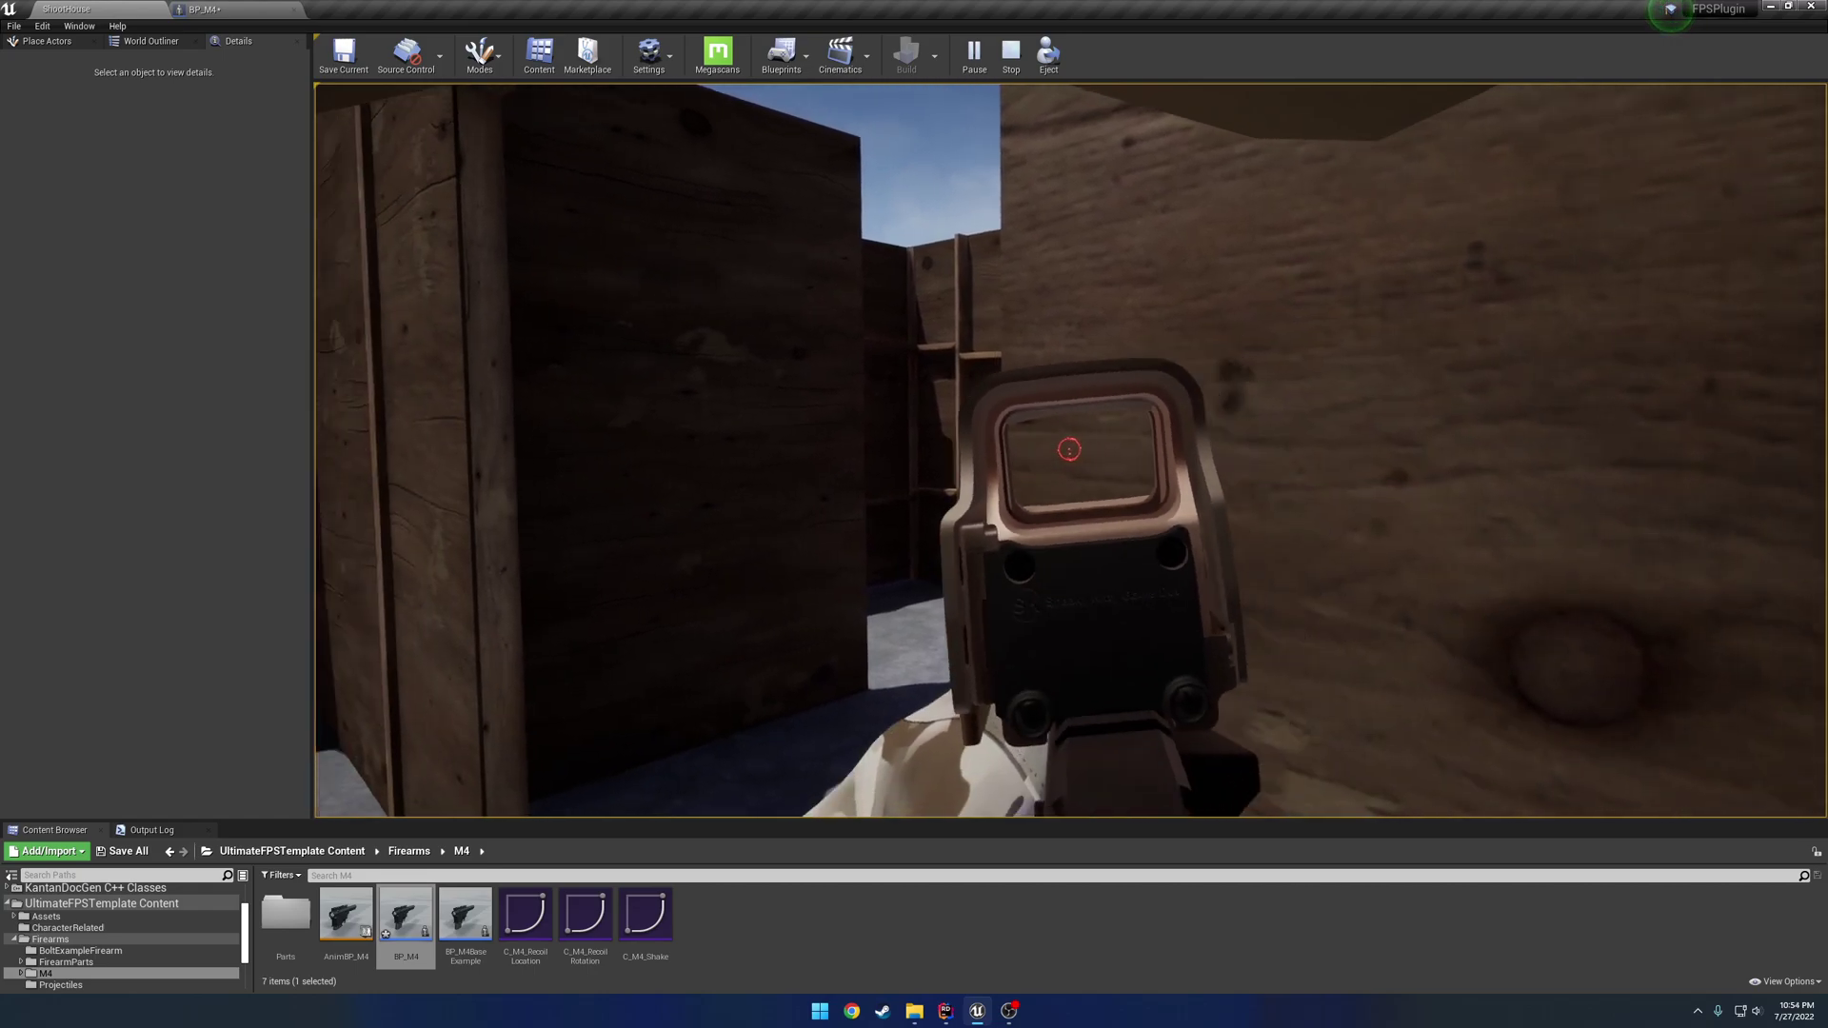
key(w)
key(s)
key(w)
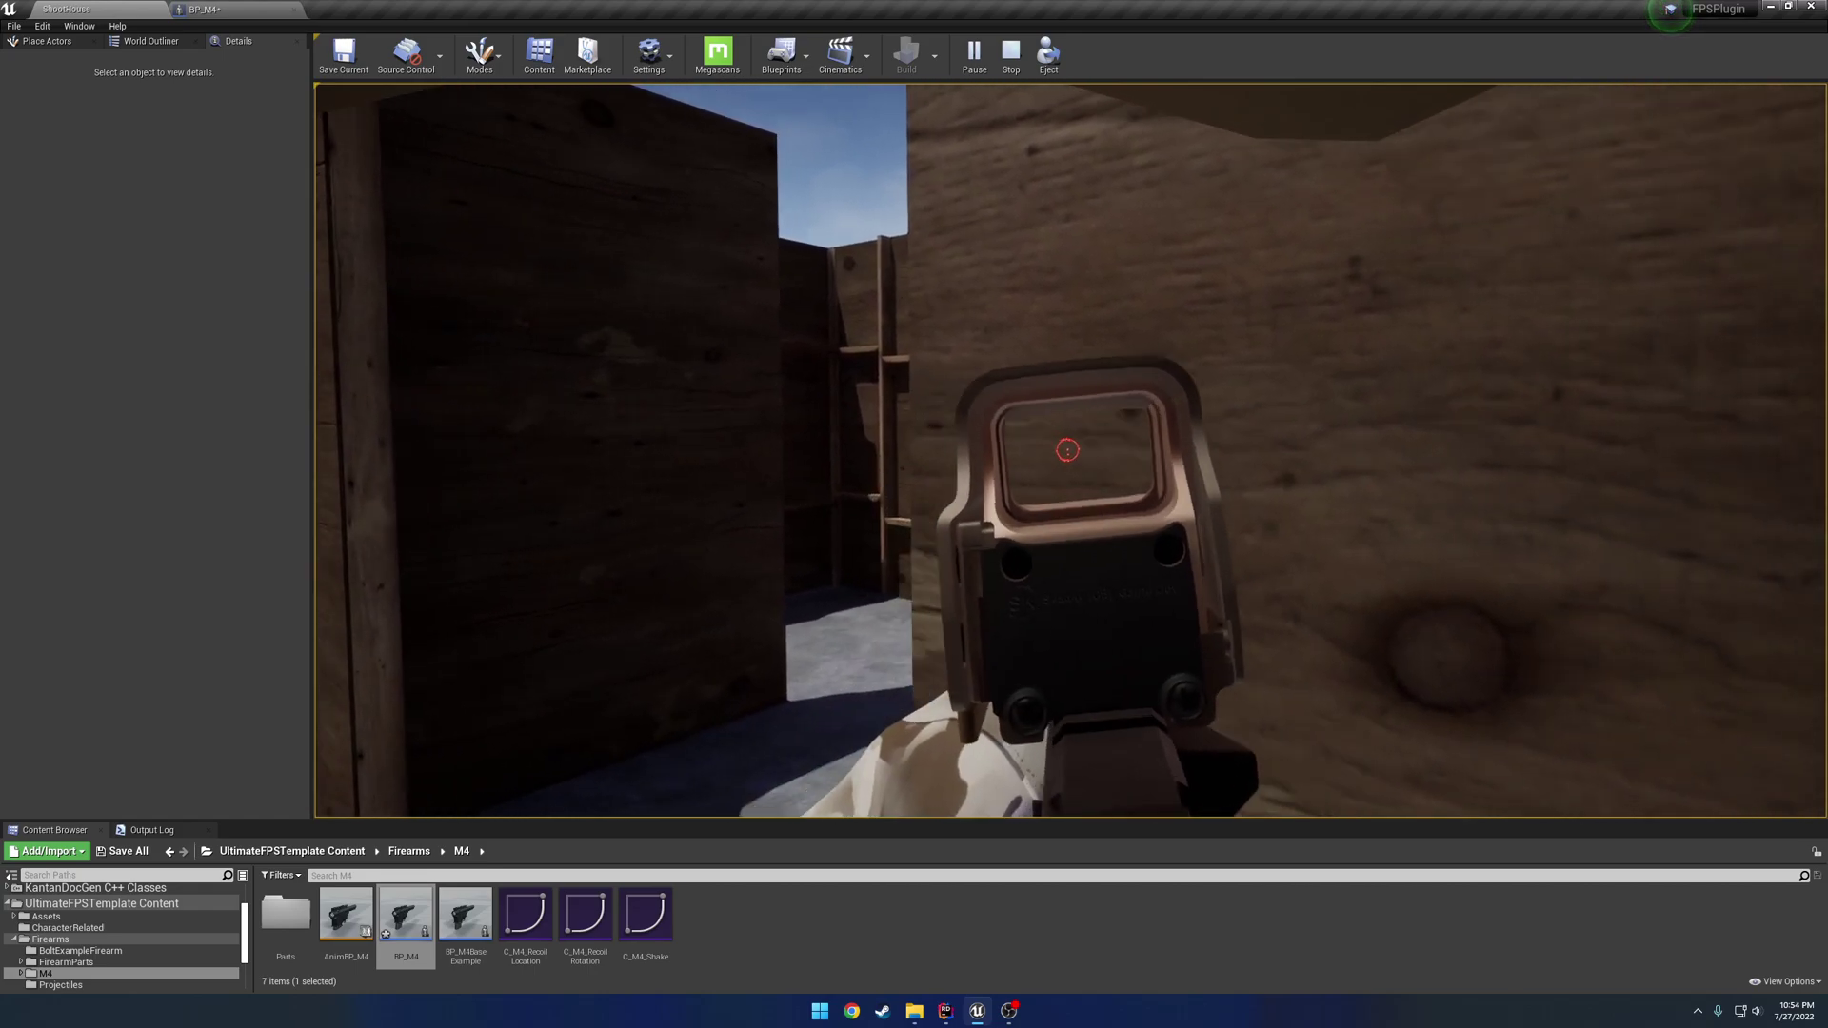
key(s)
right_click(1070, 449)
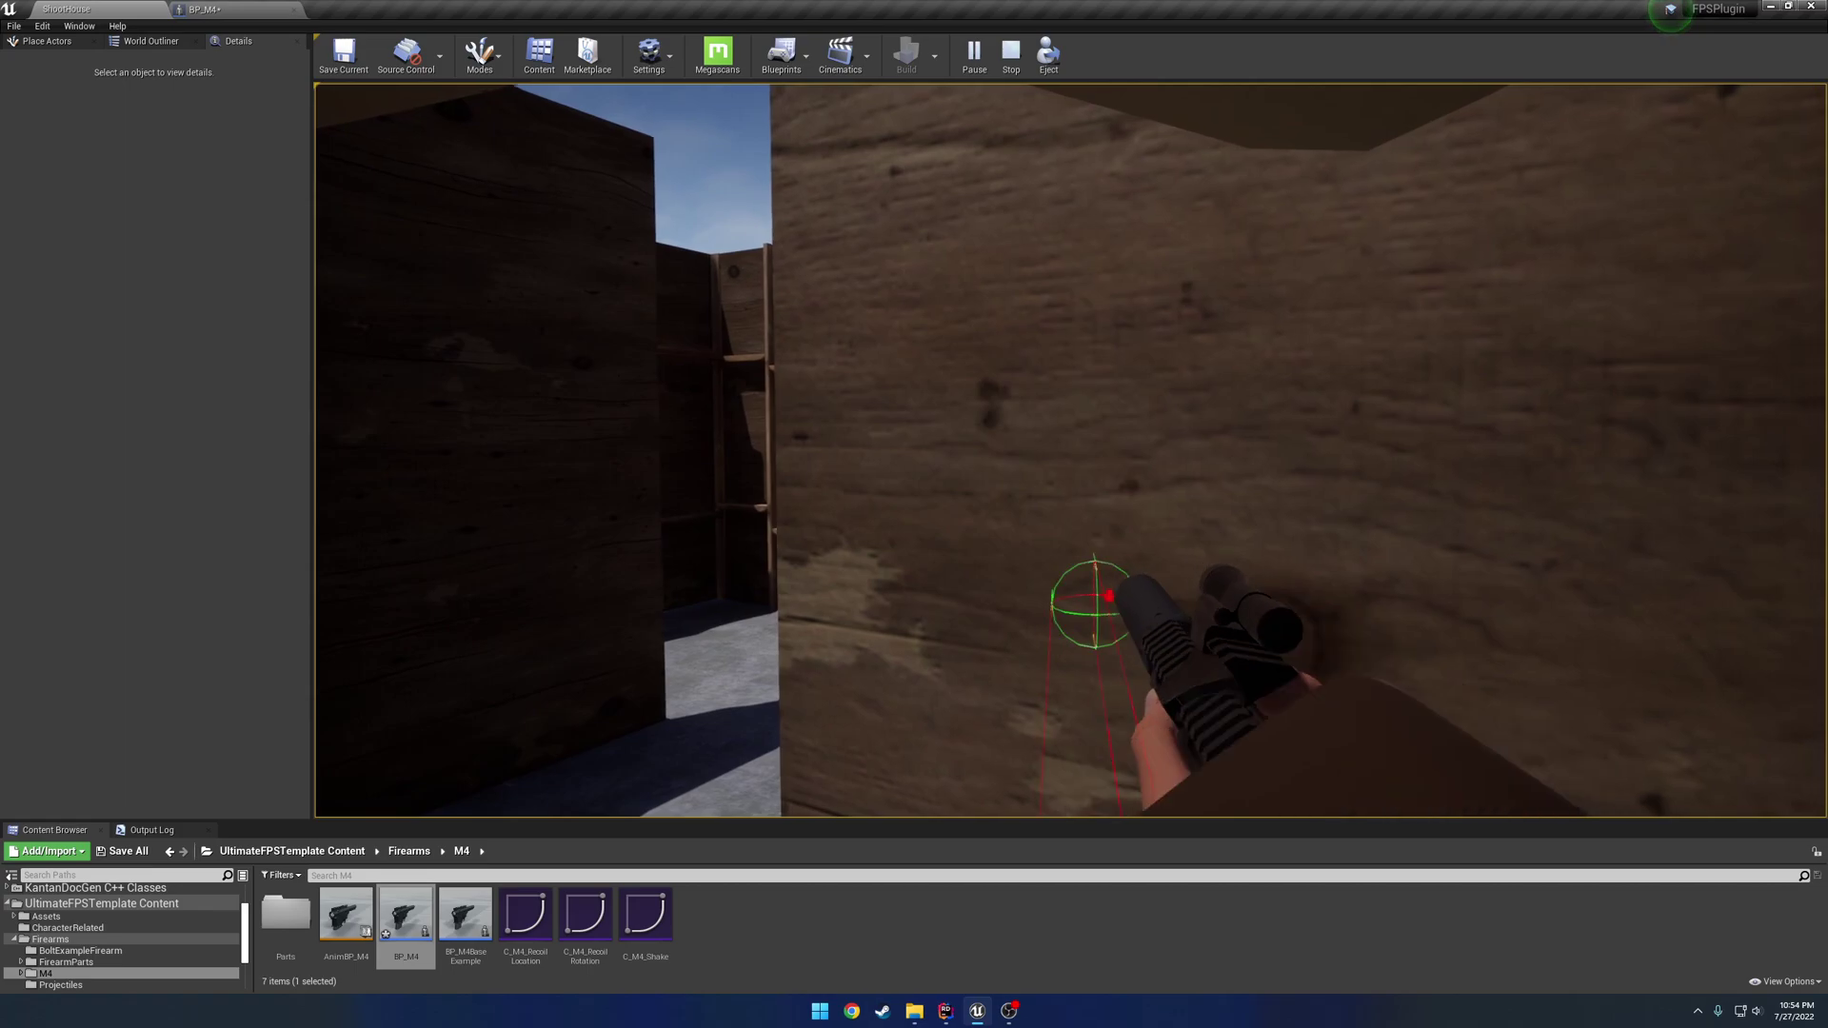
- Aim down the sight and strafe along the wall's edge to check how the rifle reacts, then stop play
right_click(1070, 449)
key(w)
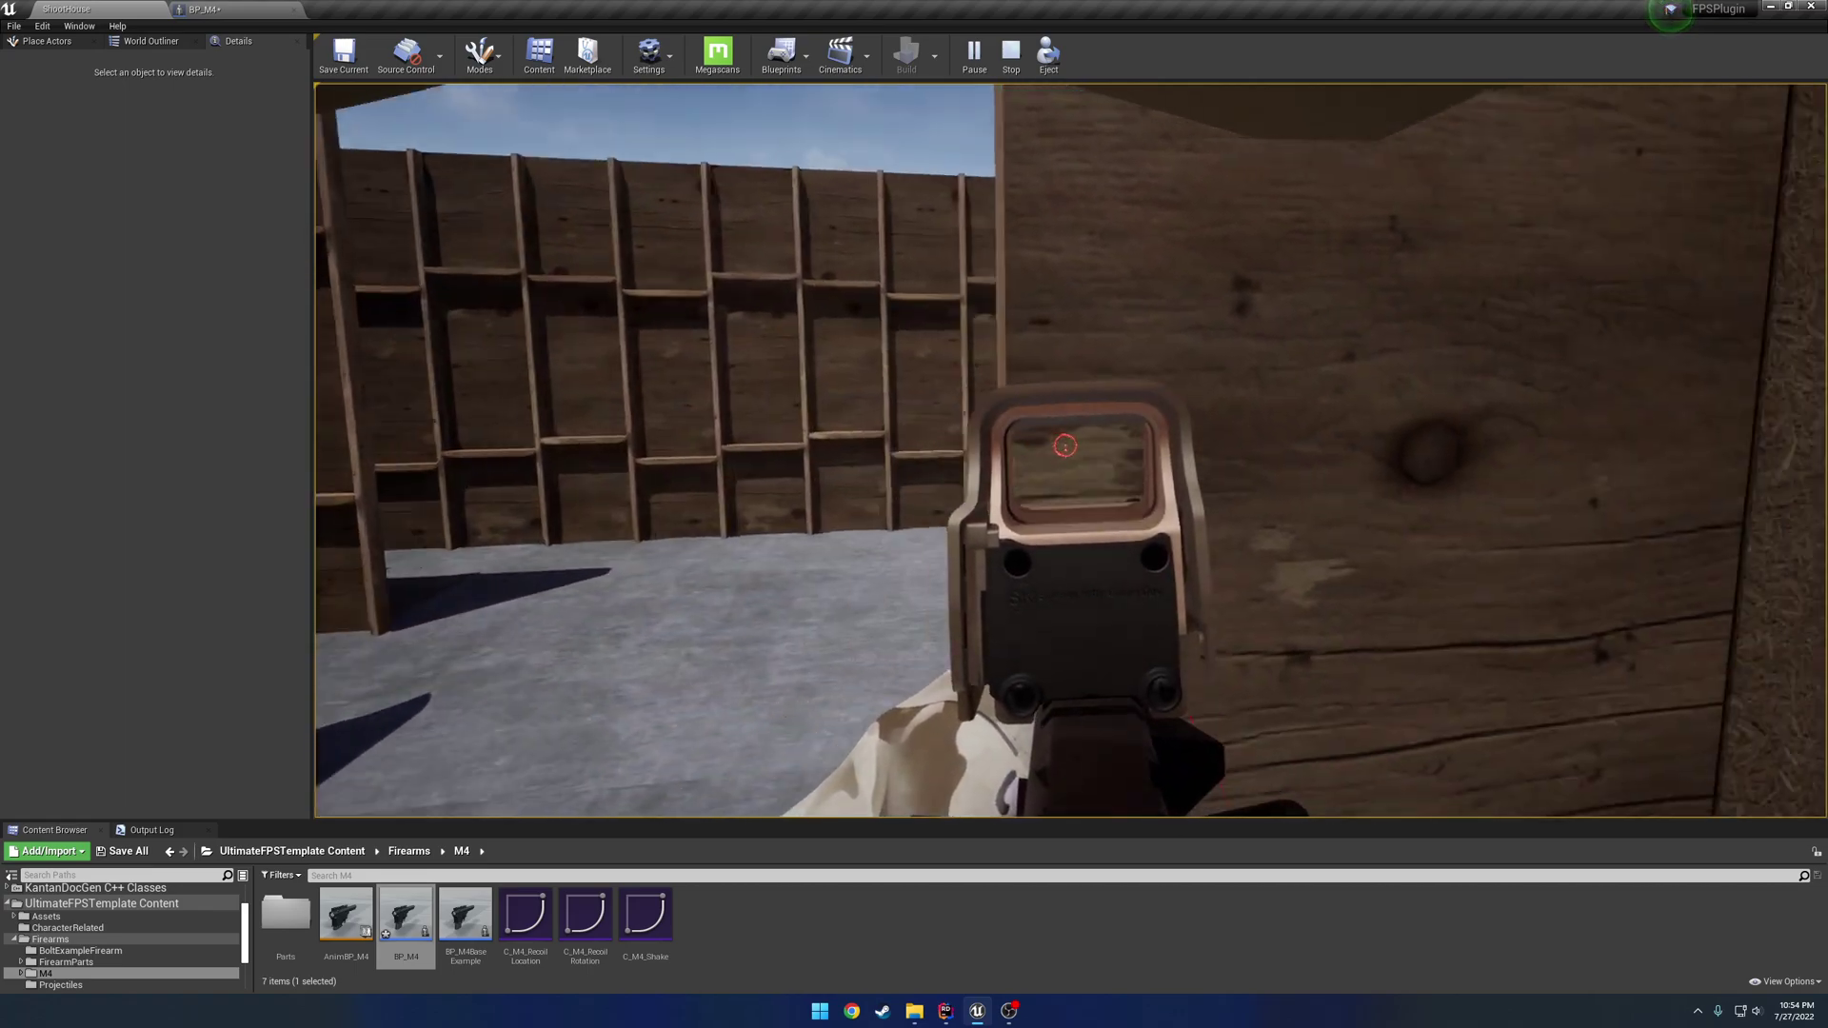
key(a)
key(a)
key(d)
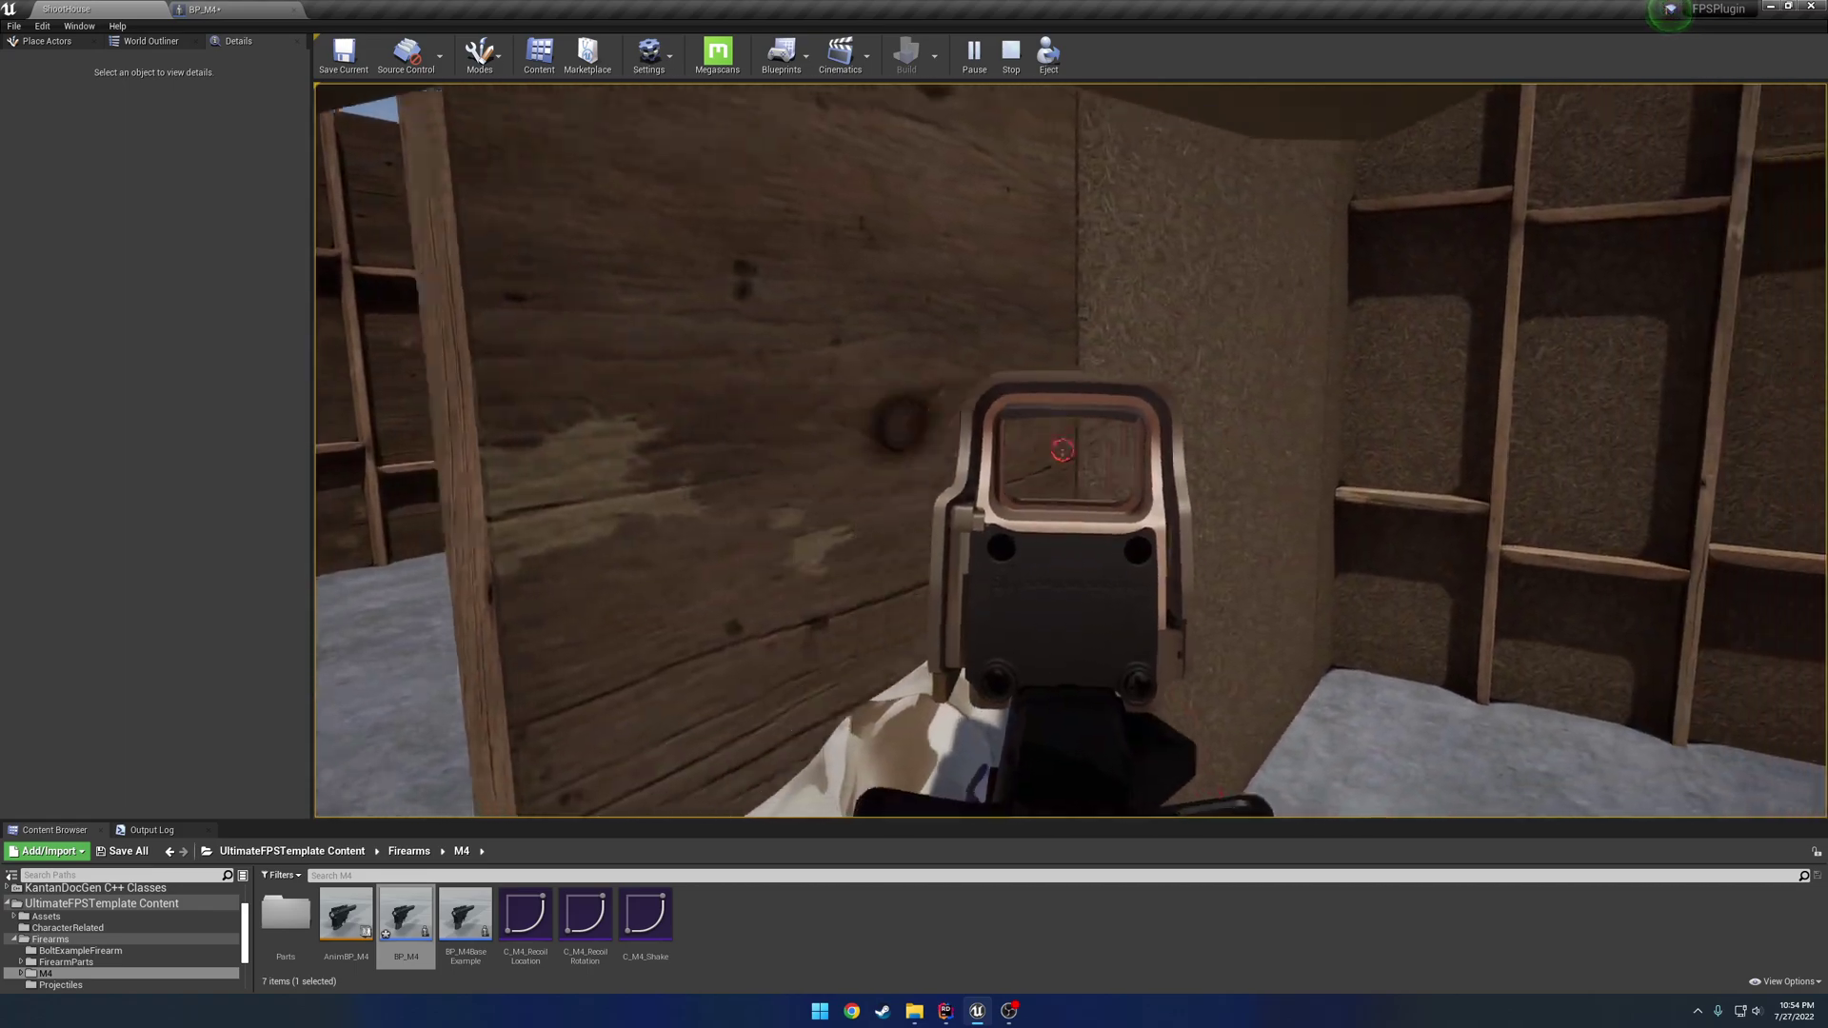
key(a)
key(Escape)
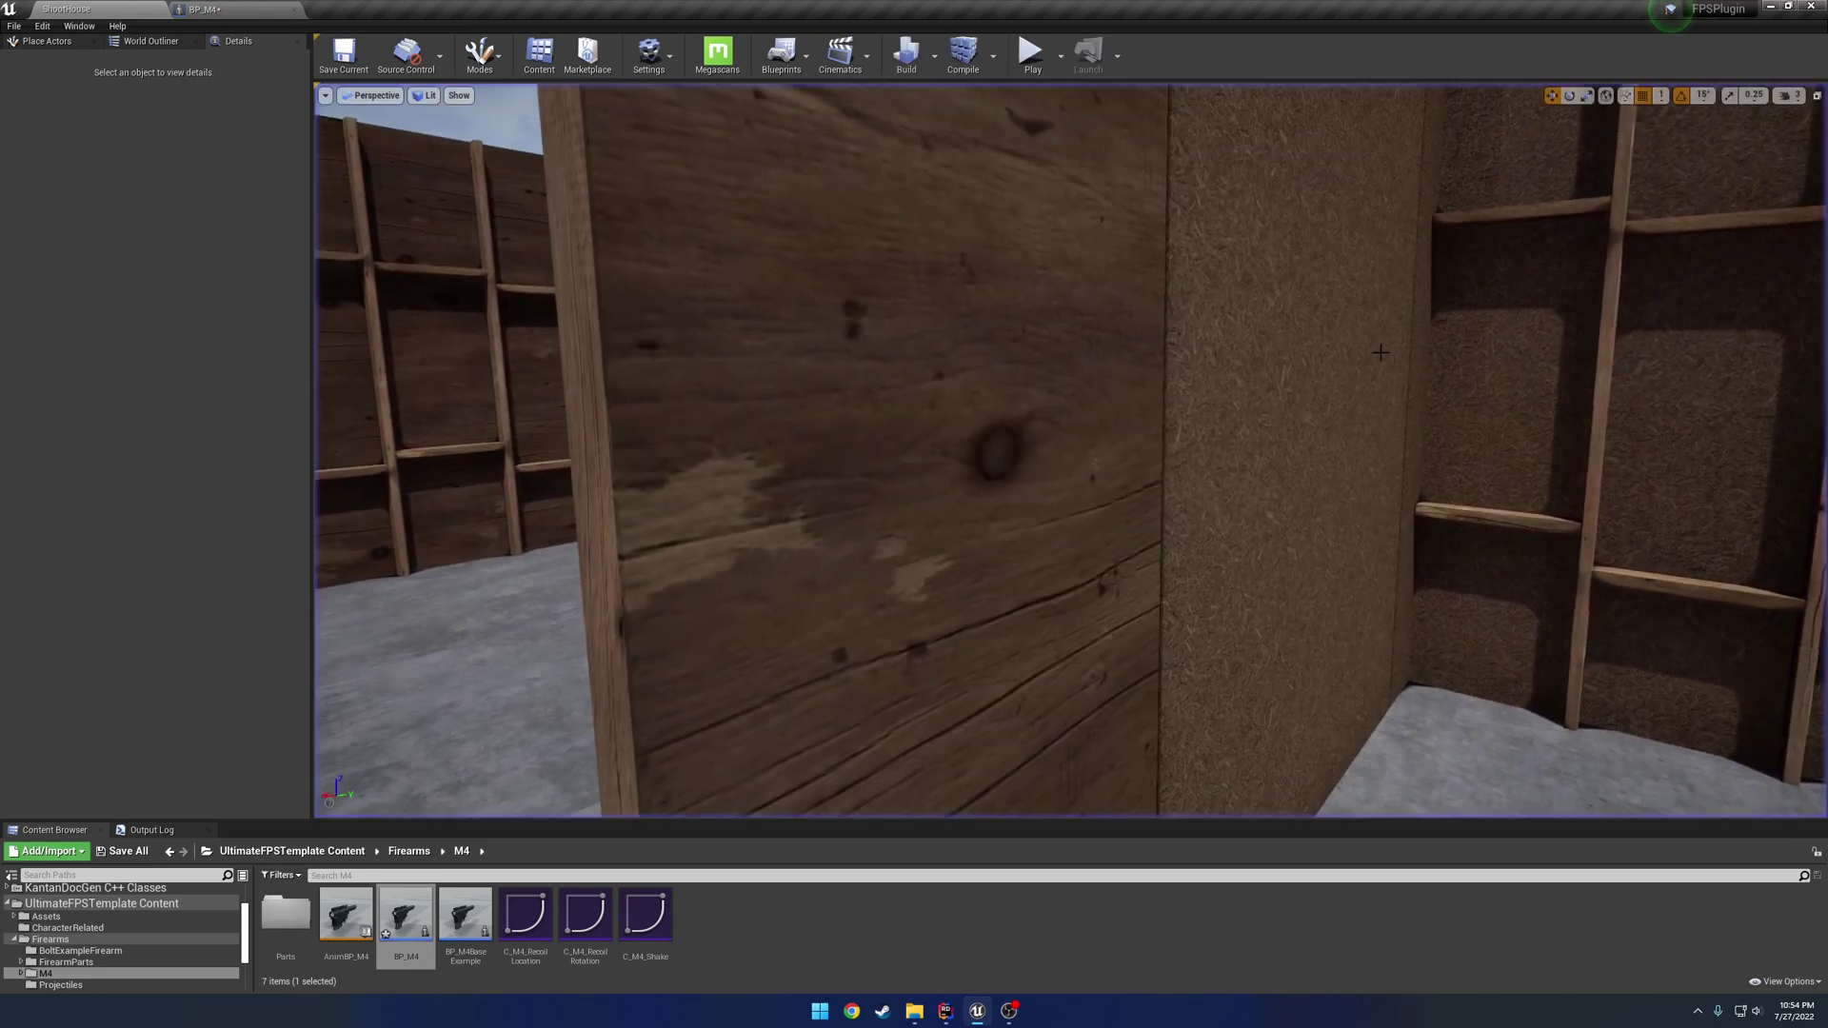
- Set Debug Trace to Persistent in BP_M4's Collision Settings, trying For Duration first, and compile the blueprint
click(219, 9)
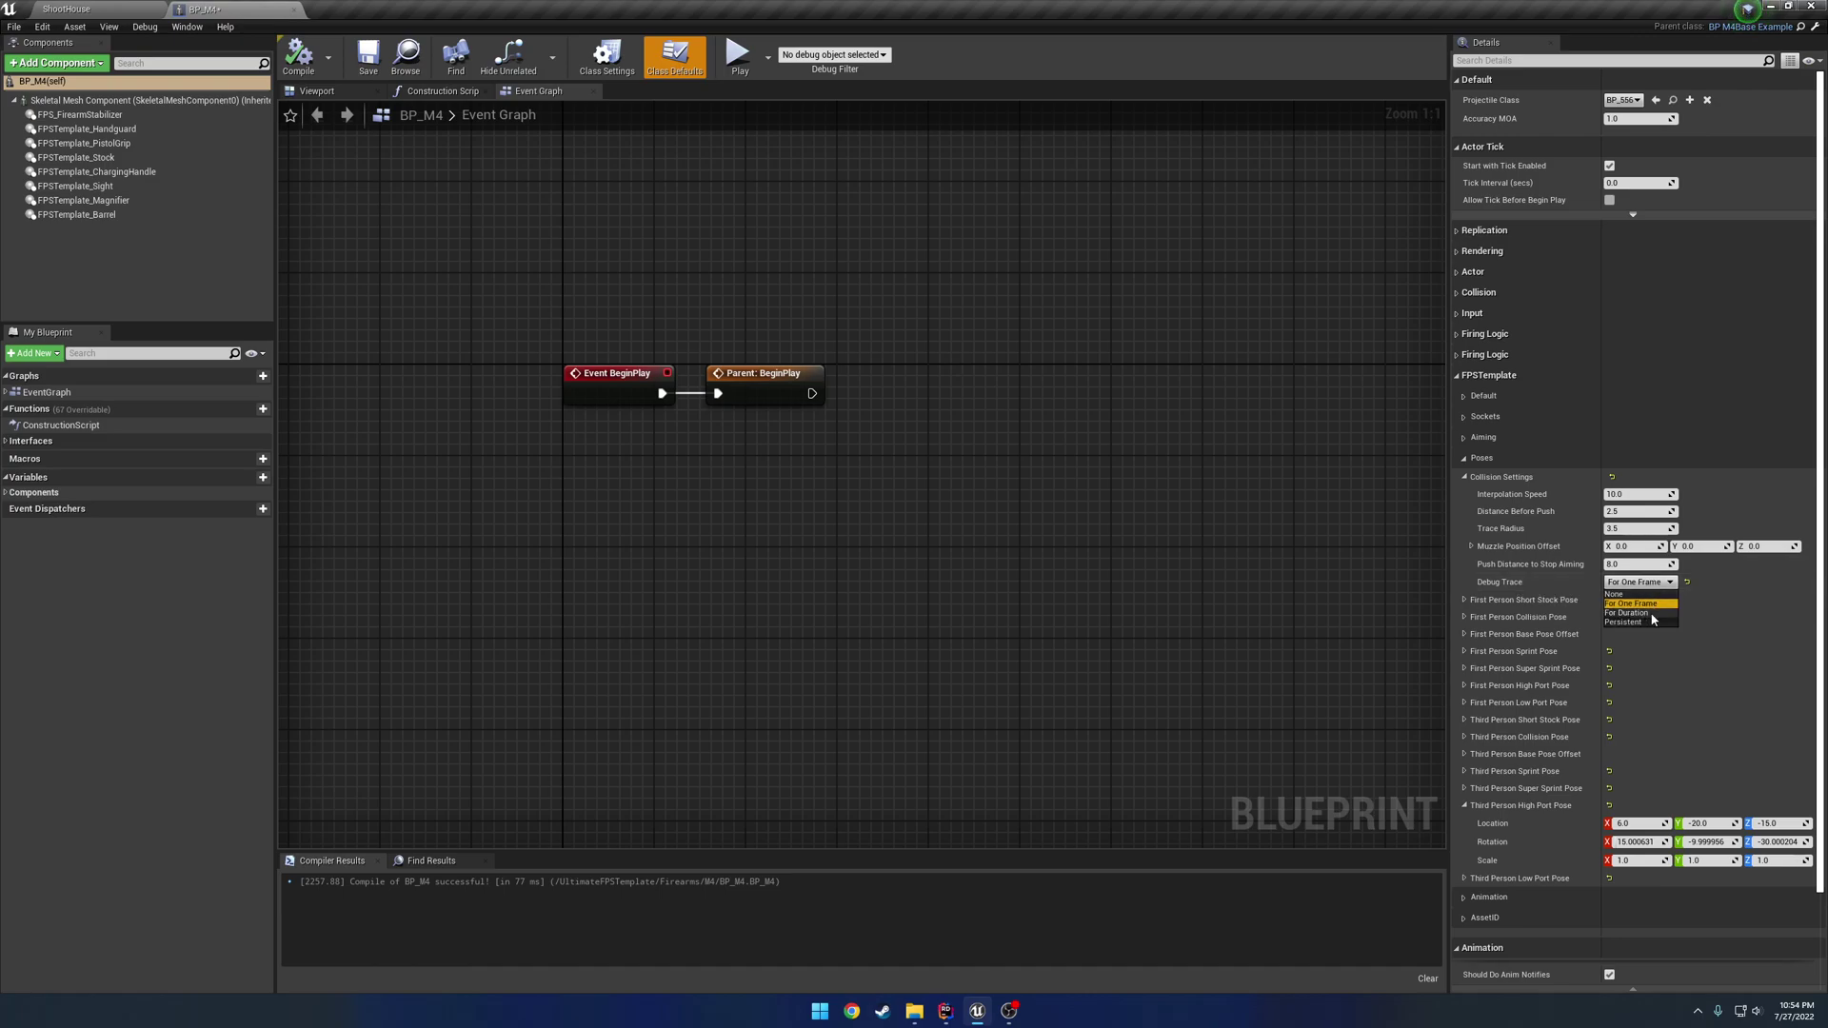
click(1650, 612)
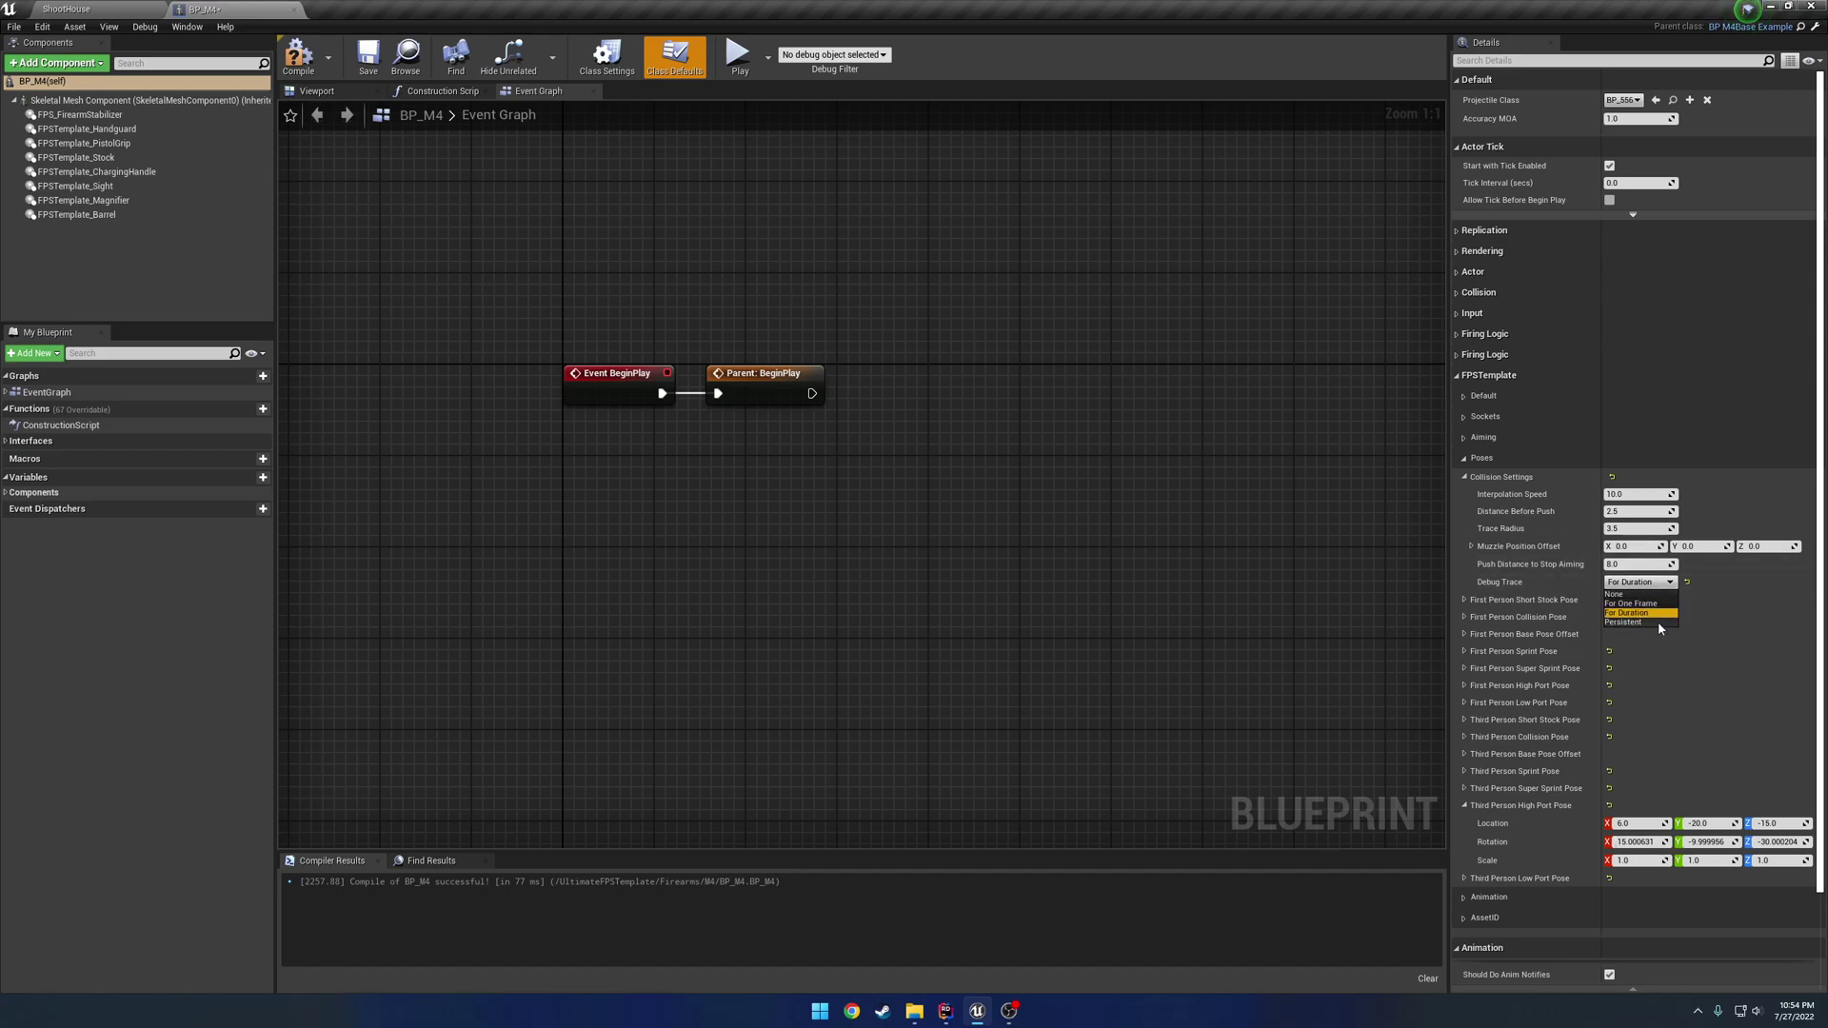
click(1656, 622)
click(300, 71)
- Play the level and move around to examine the persistent collision trace, then stop play
click(128, 10)
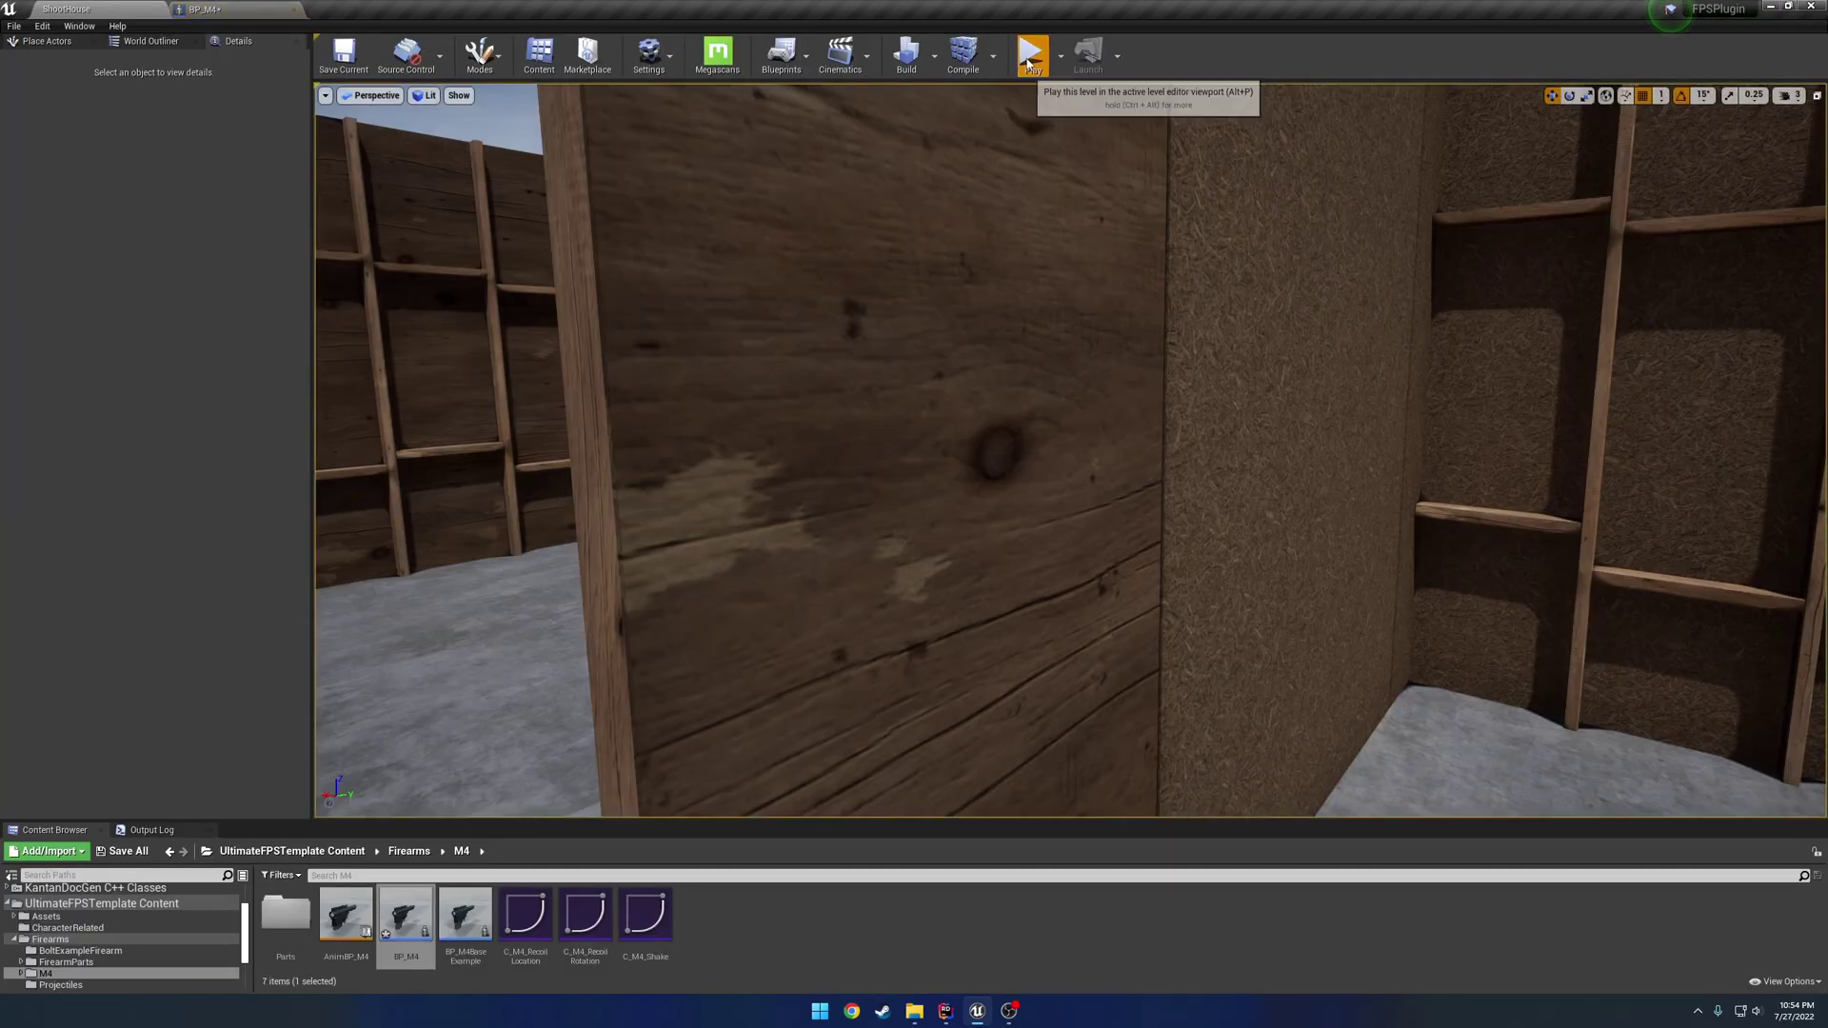
click(1030, 57)
key(s)
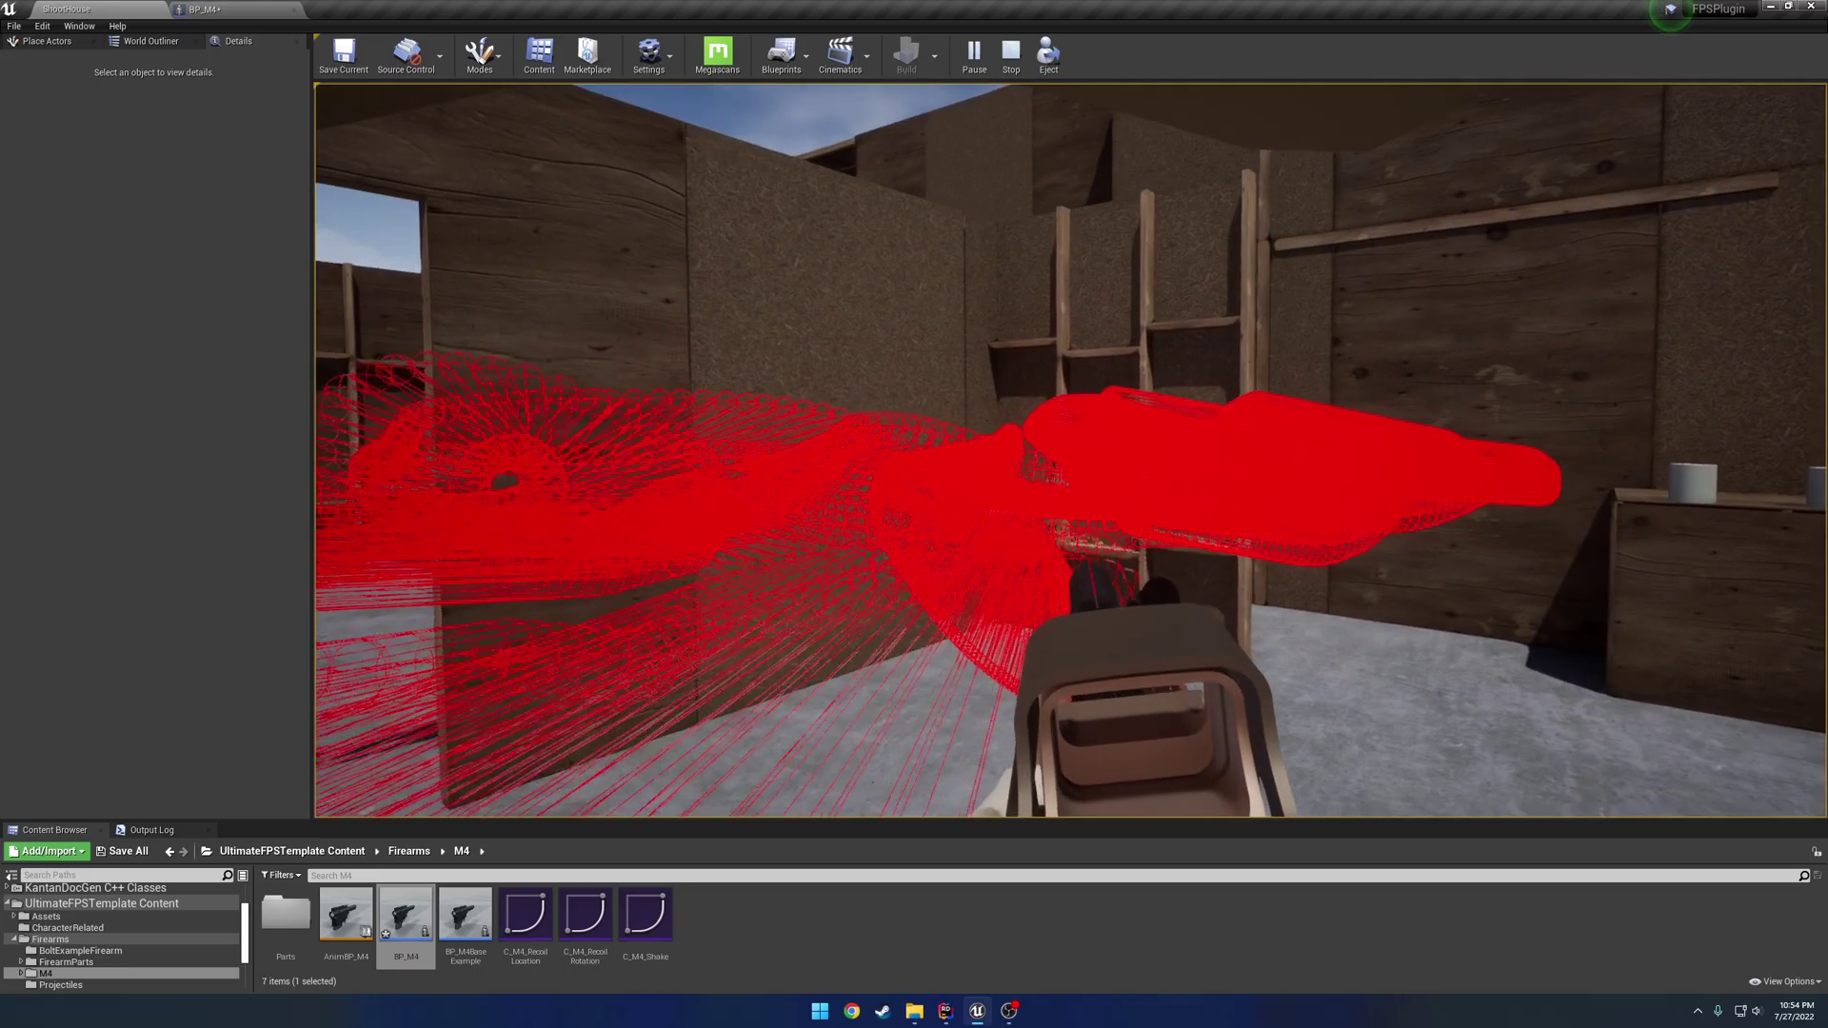
key(Escape)
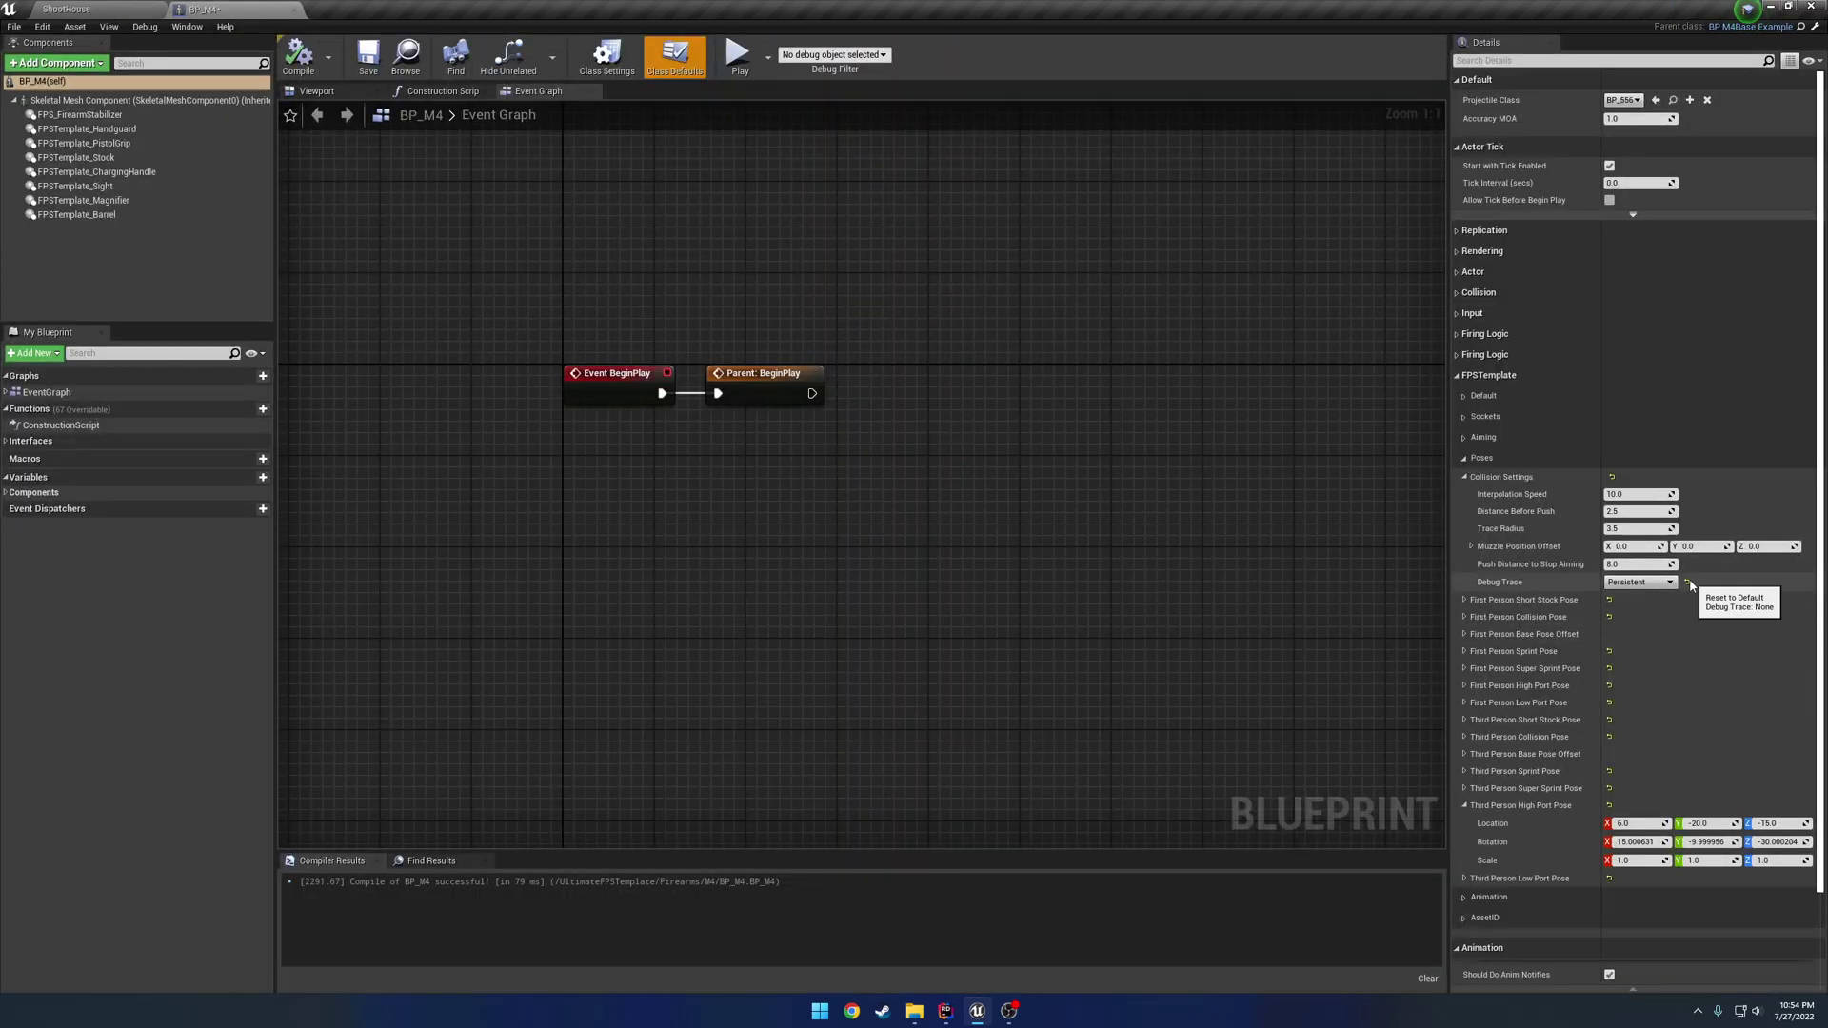
- Reset Debug Trace to None, compile BP_M4, and play the level ejected from the character to view the rifle without traces
click(299, 72)
click(67, 8)
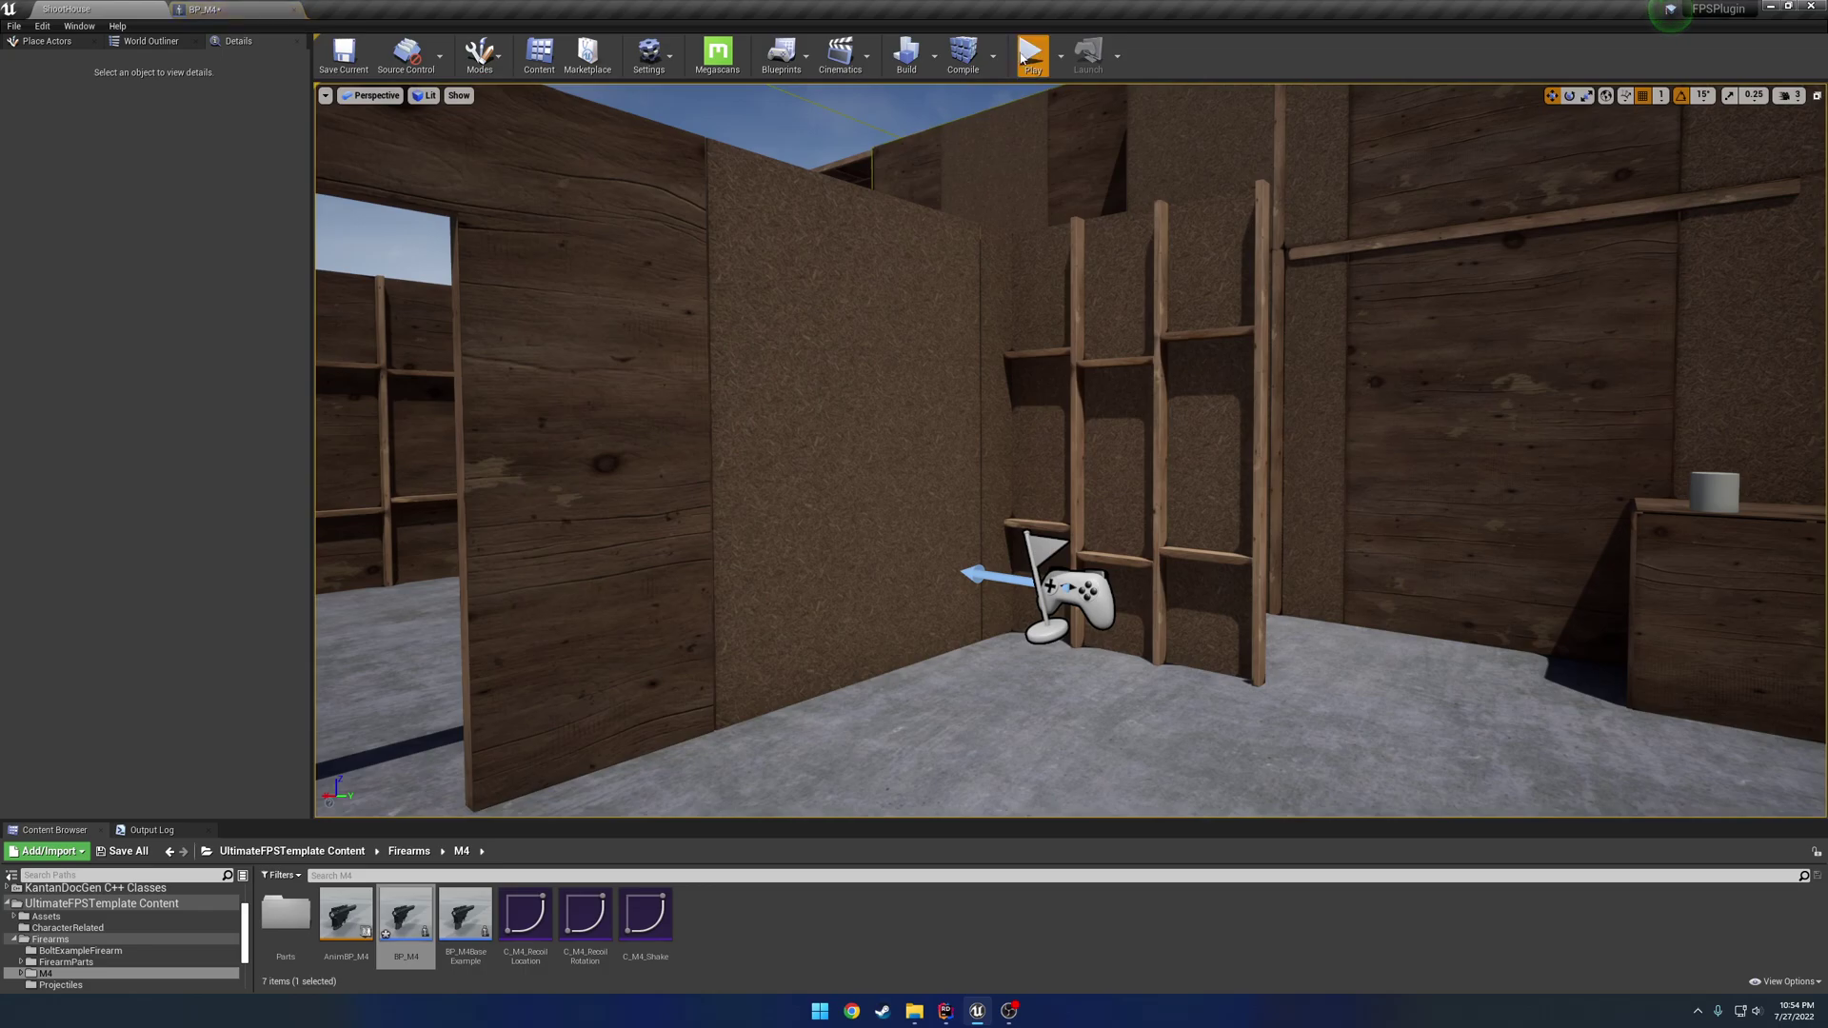
click(1032, 57)
click(1049, 57)
right_drag(1048, 191, 1238, 248)
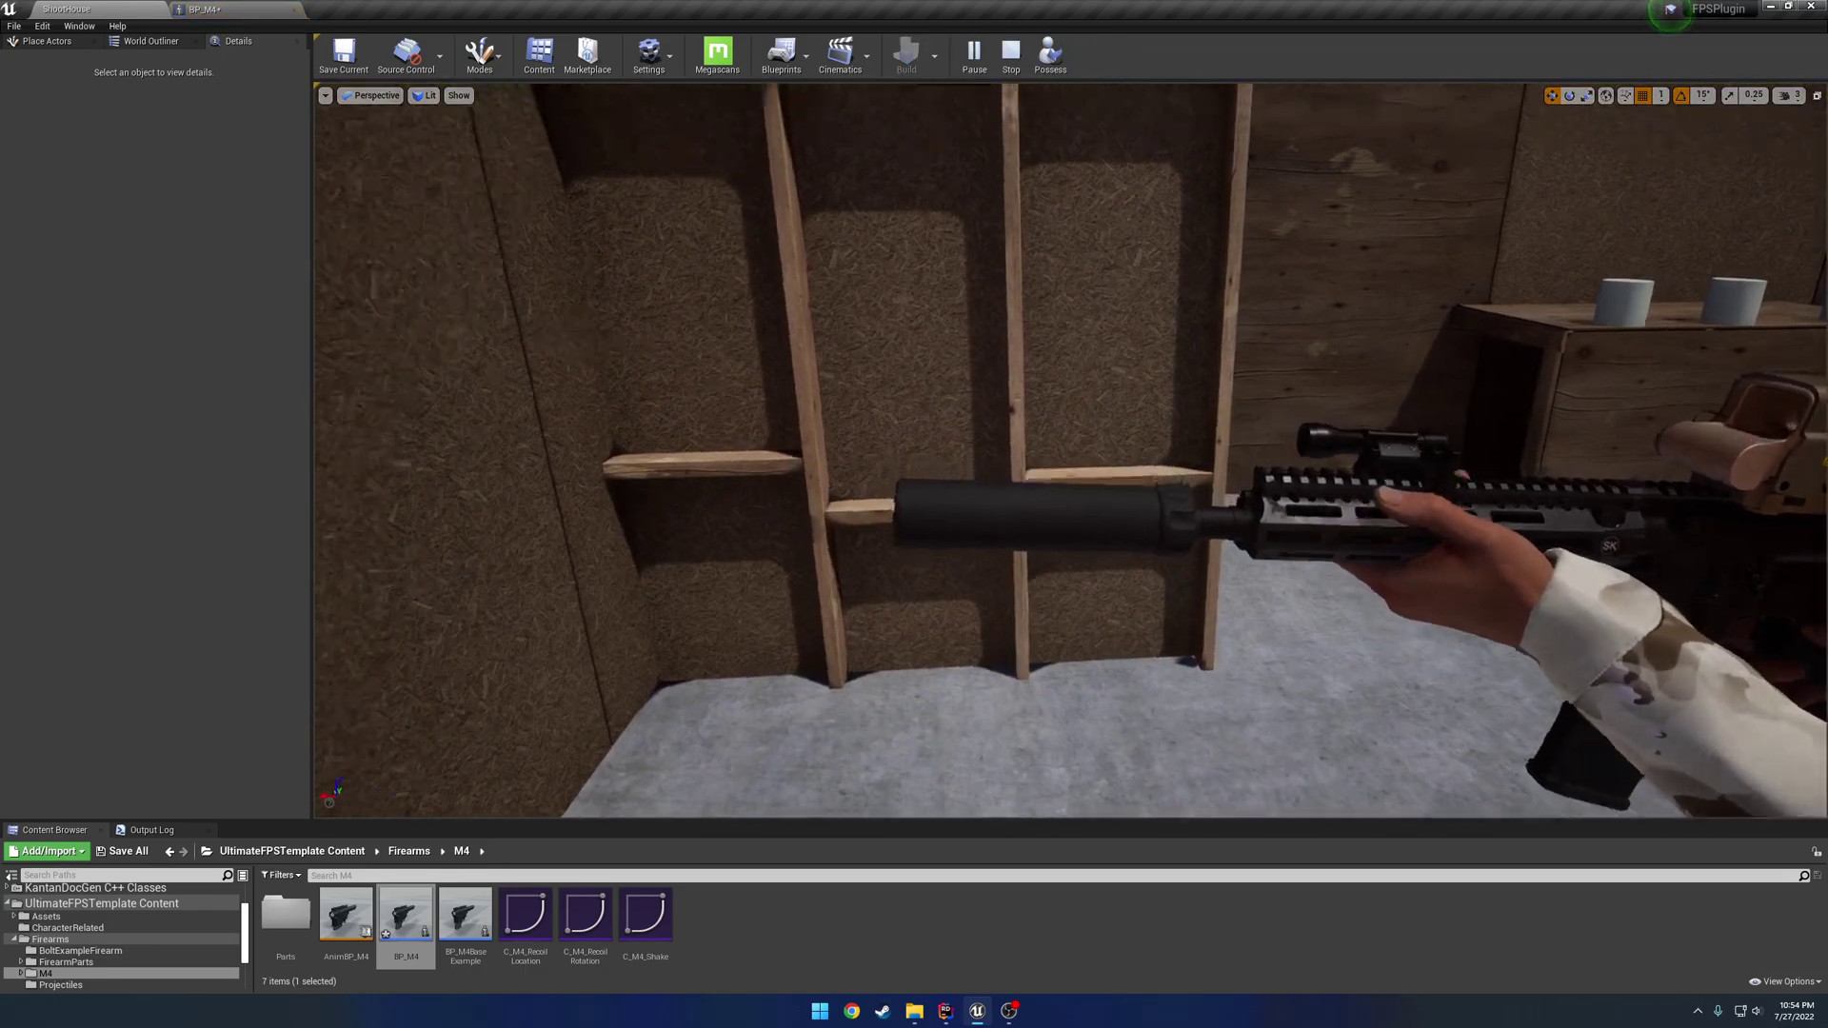
key(Escape)
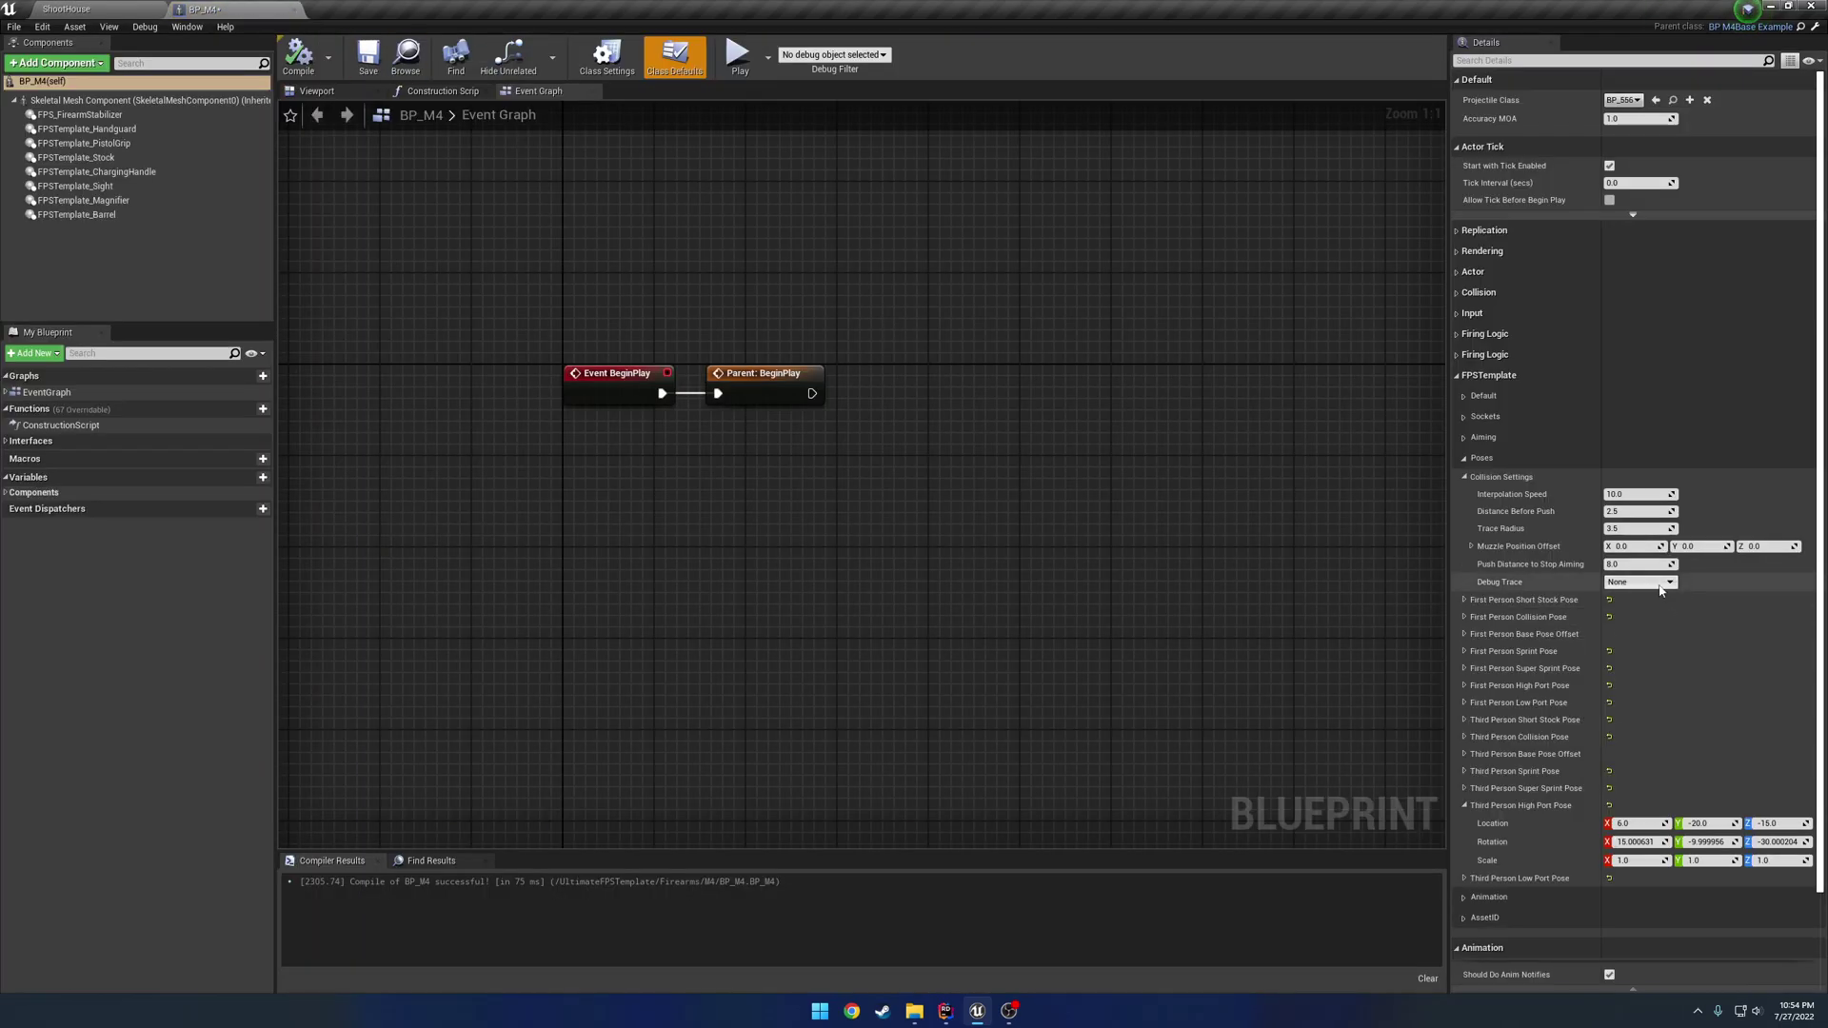
- Set Debug Trace to For One Frame in BP_M4's Collision Settings and compile the blueprint
click(1635, 582)
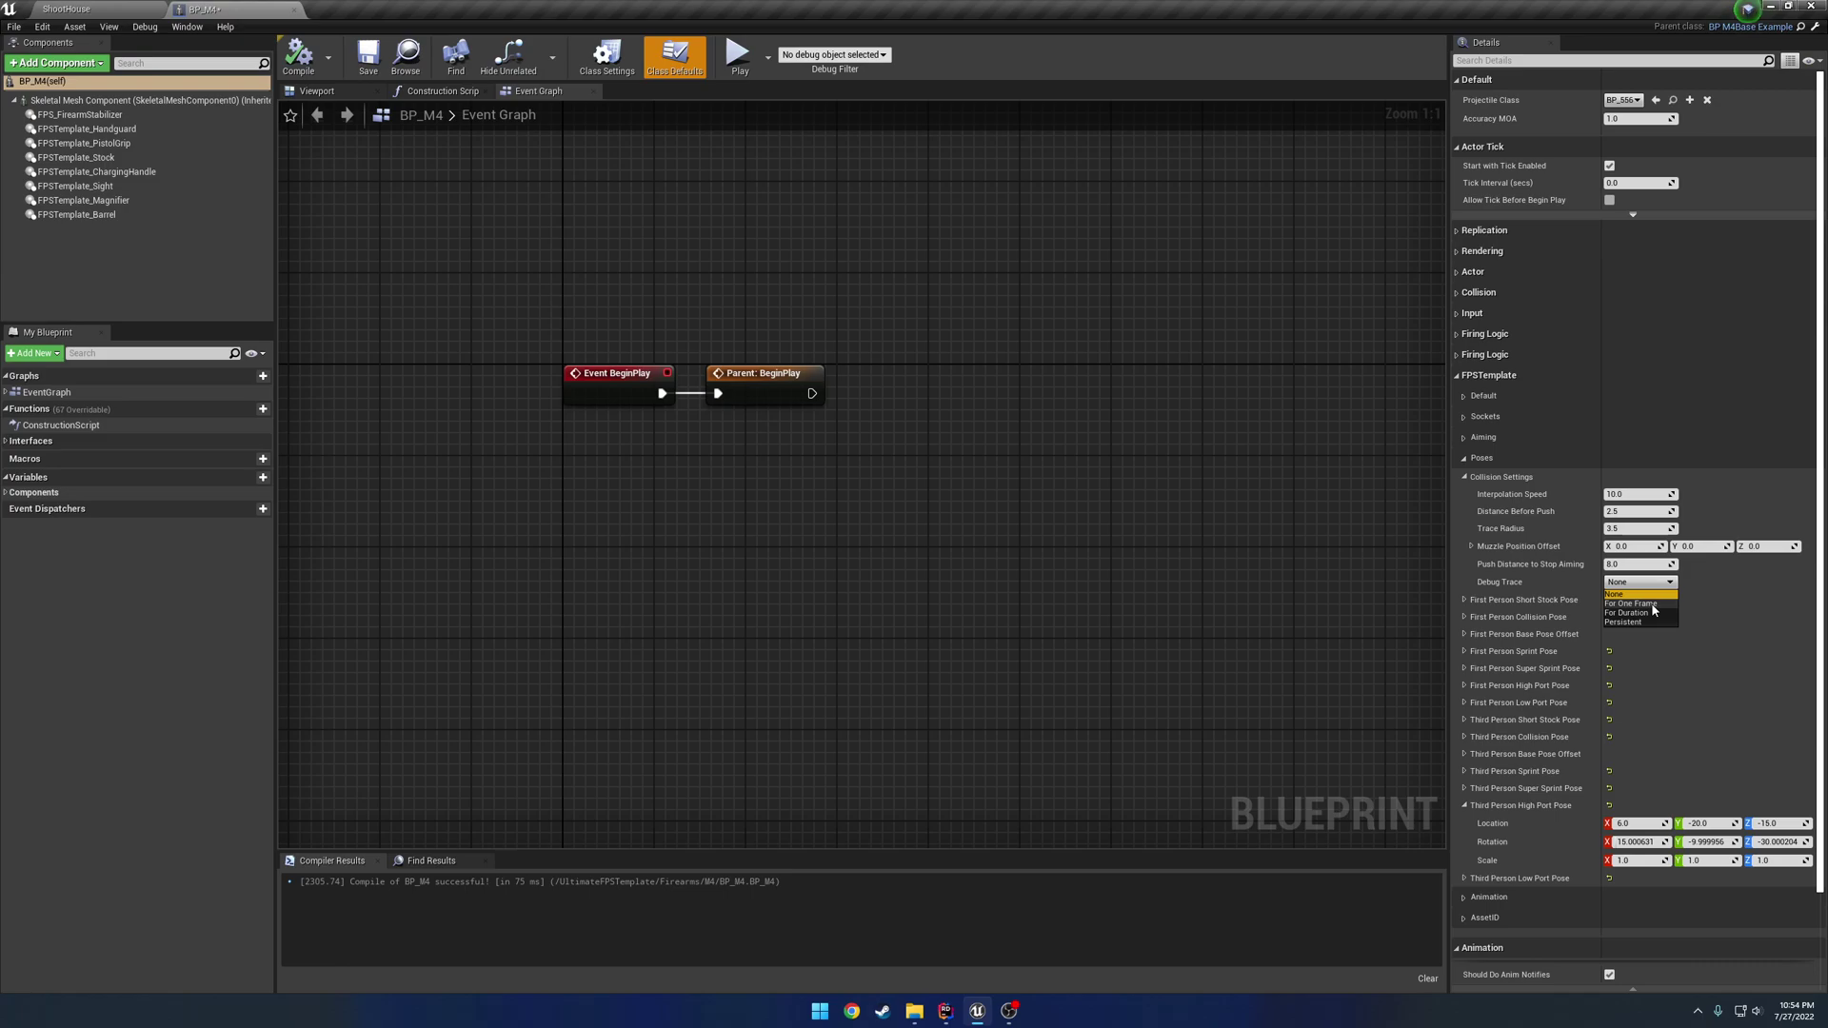
click(1648, 604)
click(306, 76)
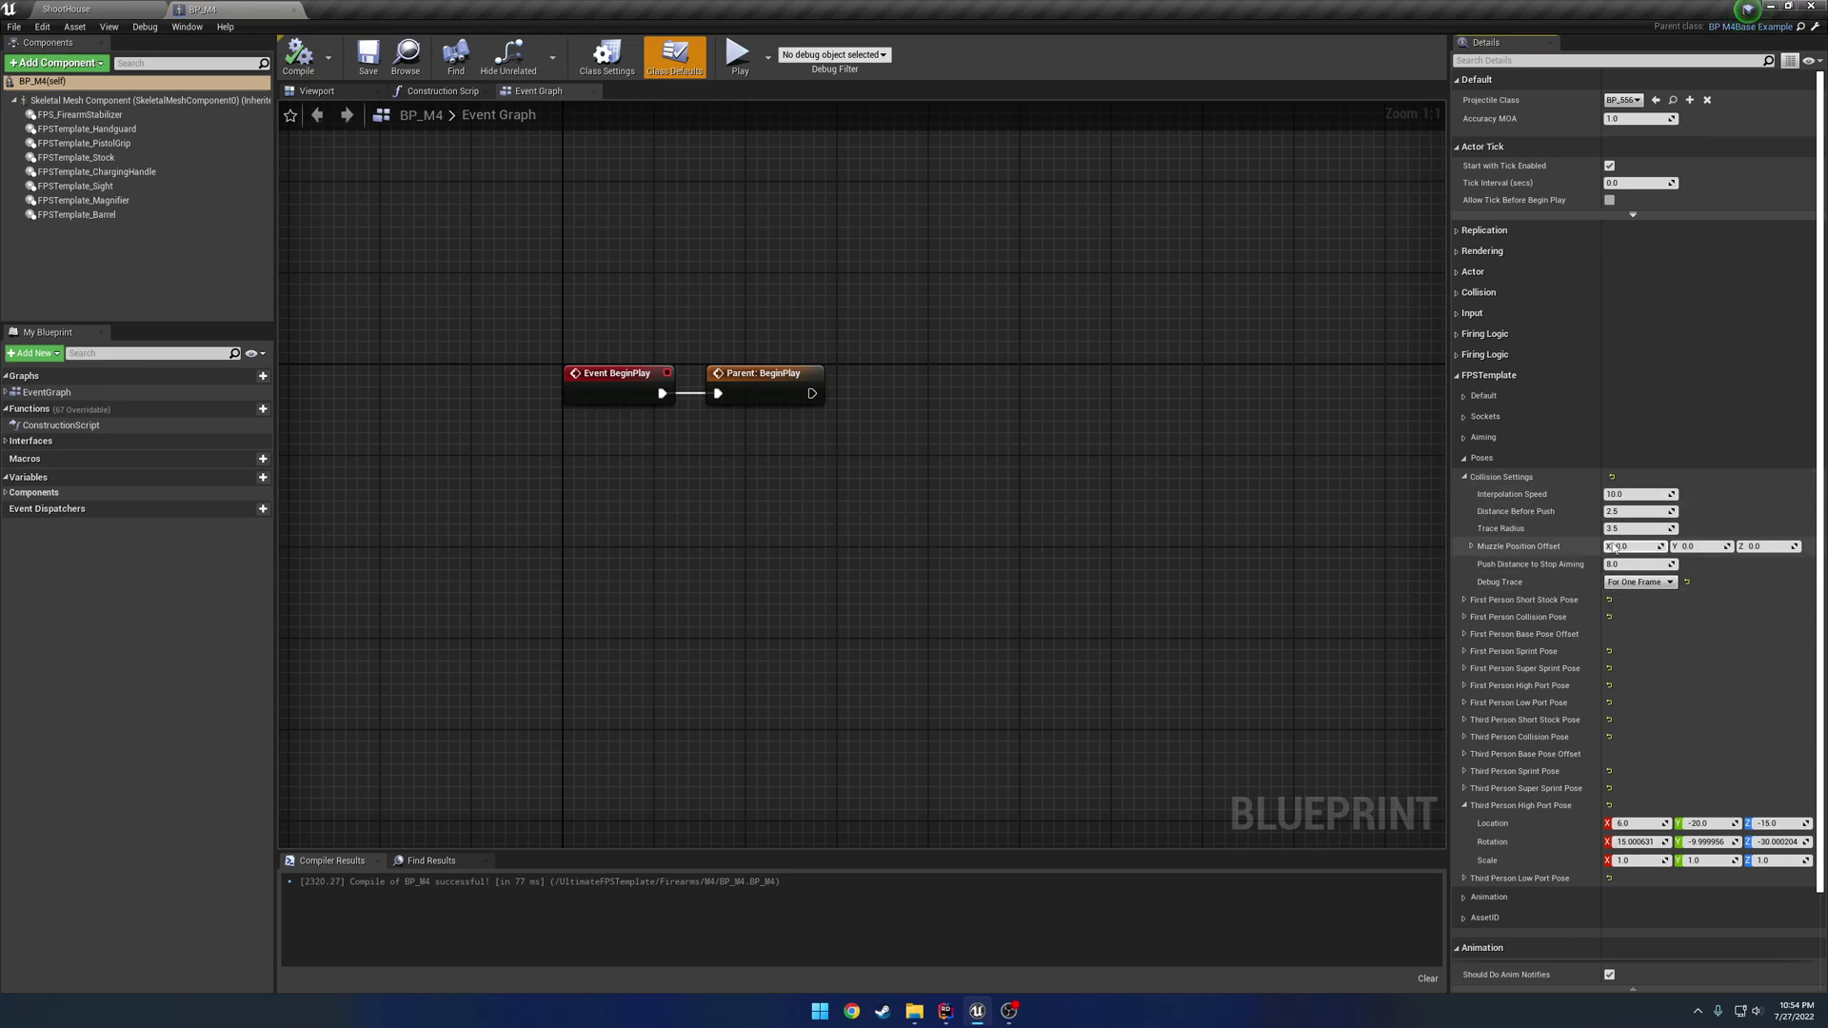
- Close BP_M4 and open AnimBP_ExampleFPSTemplateCharacter from the CharacterRelated folder
click(294, 9)
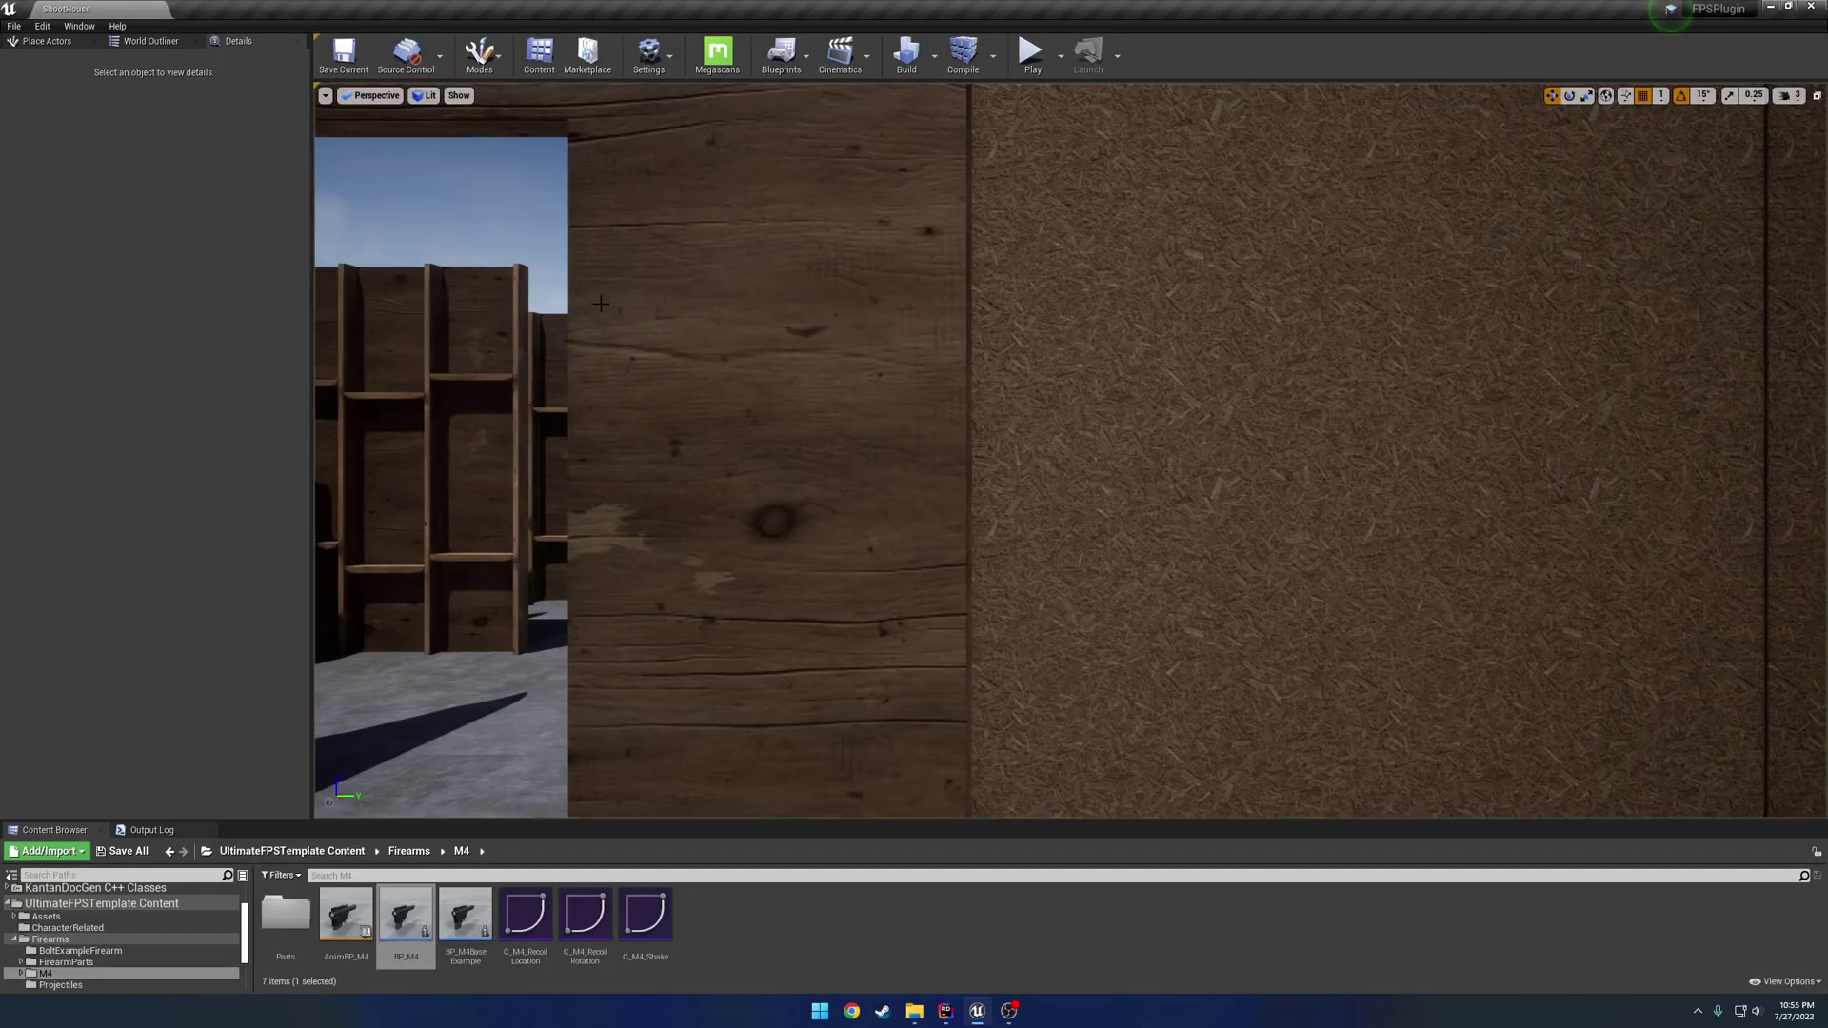
key(s)
right_drag(930, 388, 923, 397)
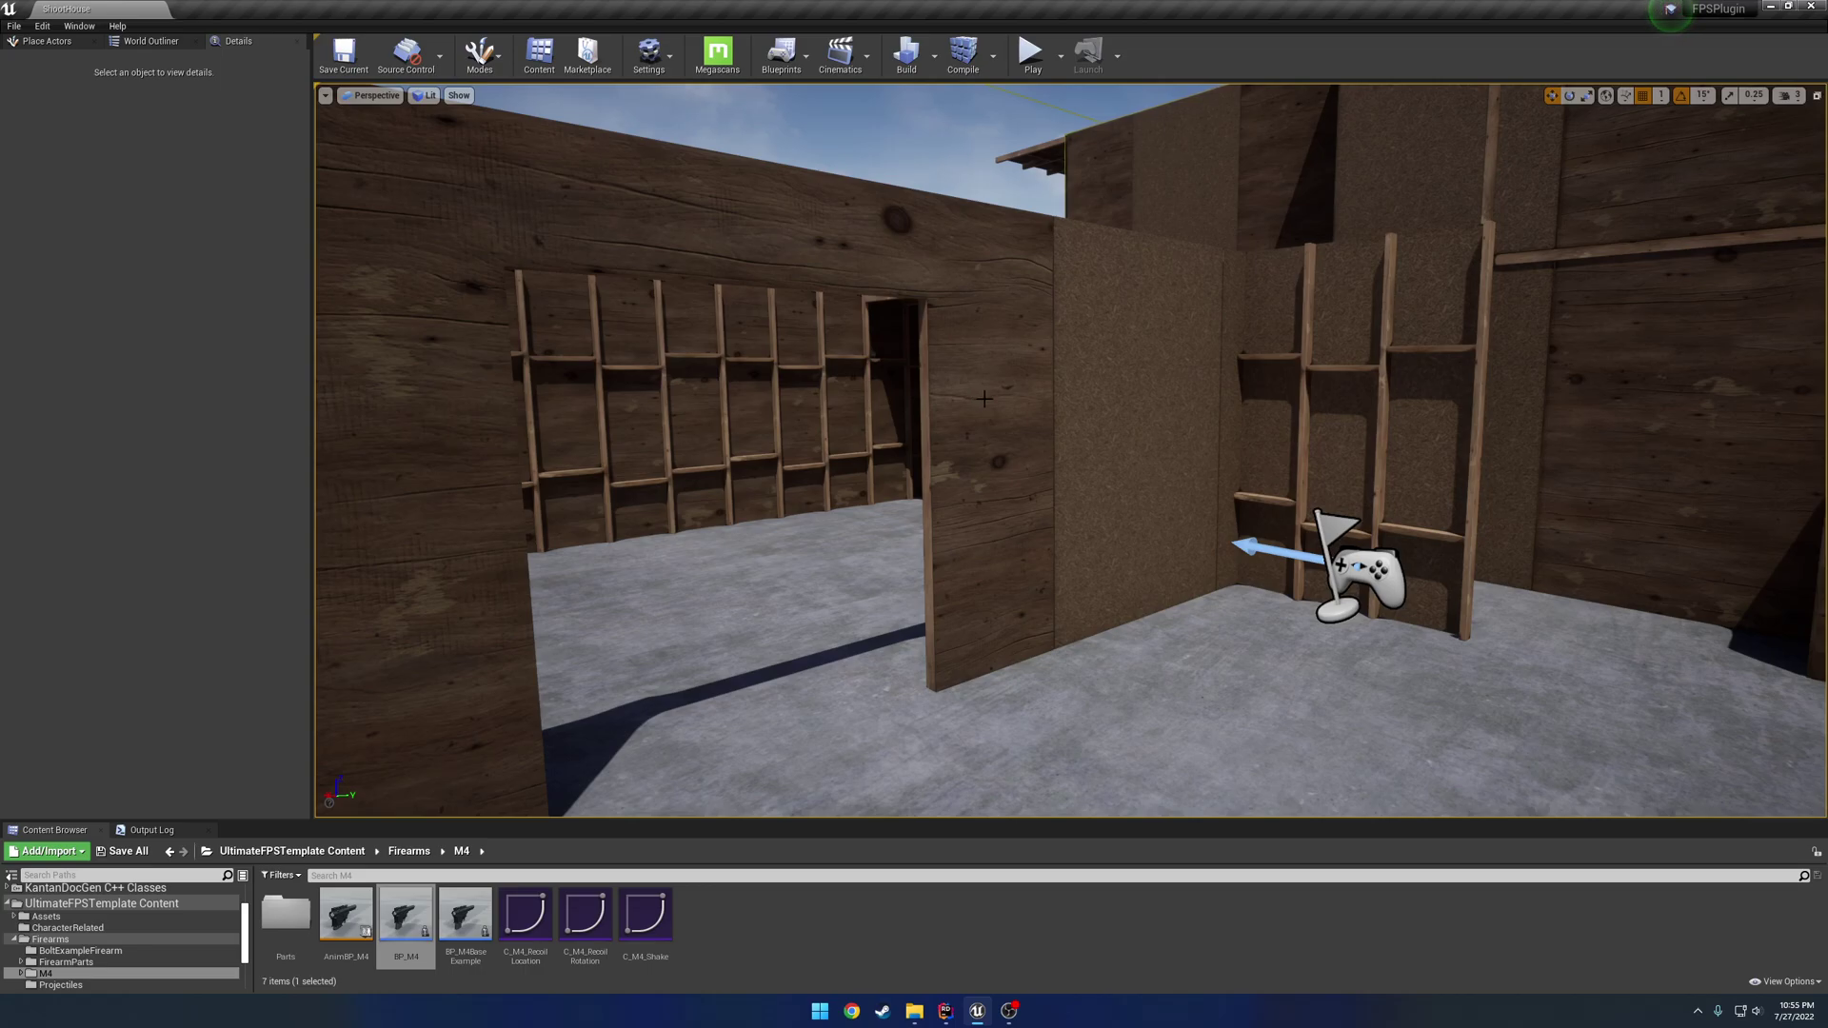
click(101, 903)
double_click(347, 915)
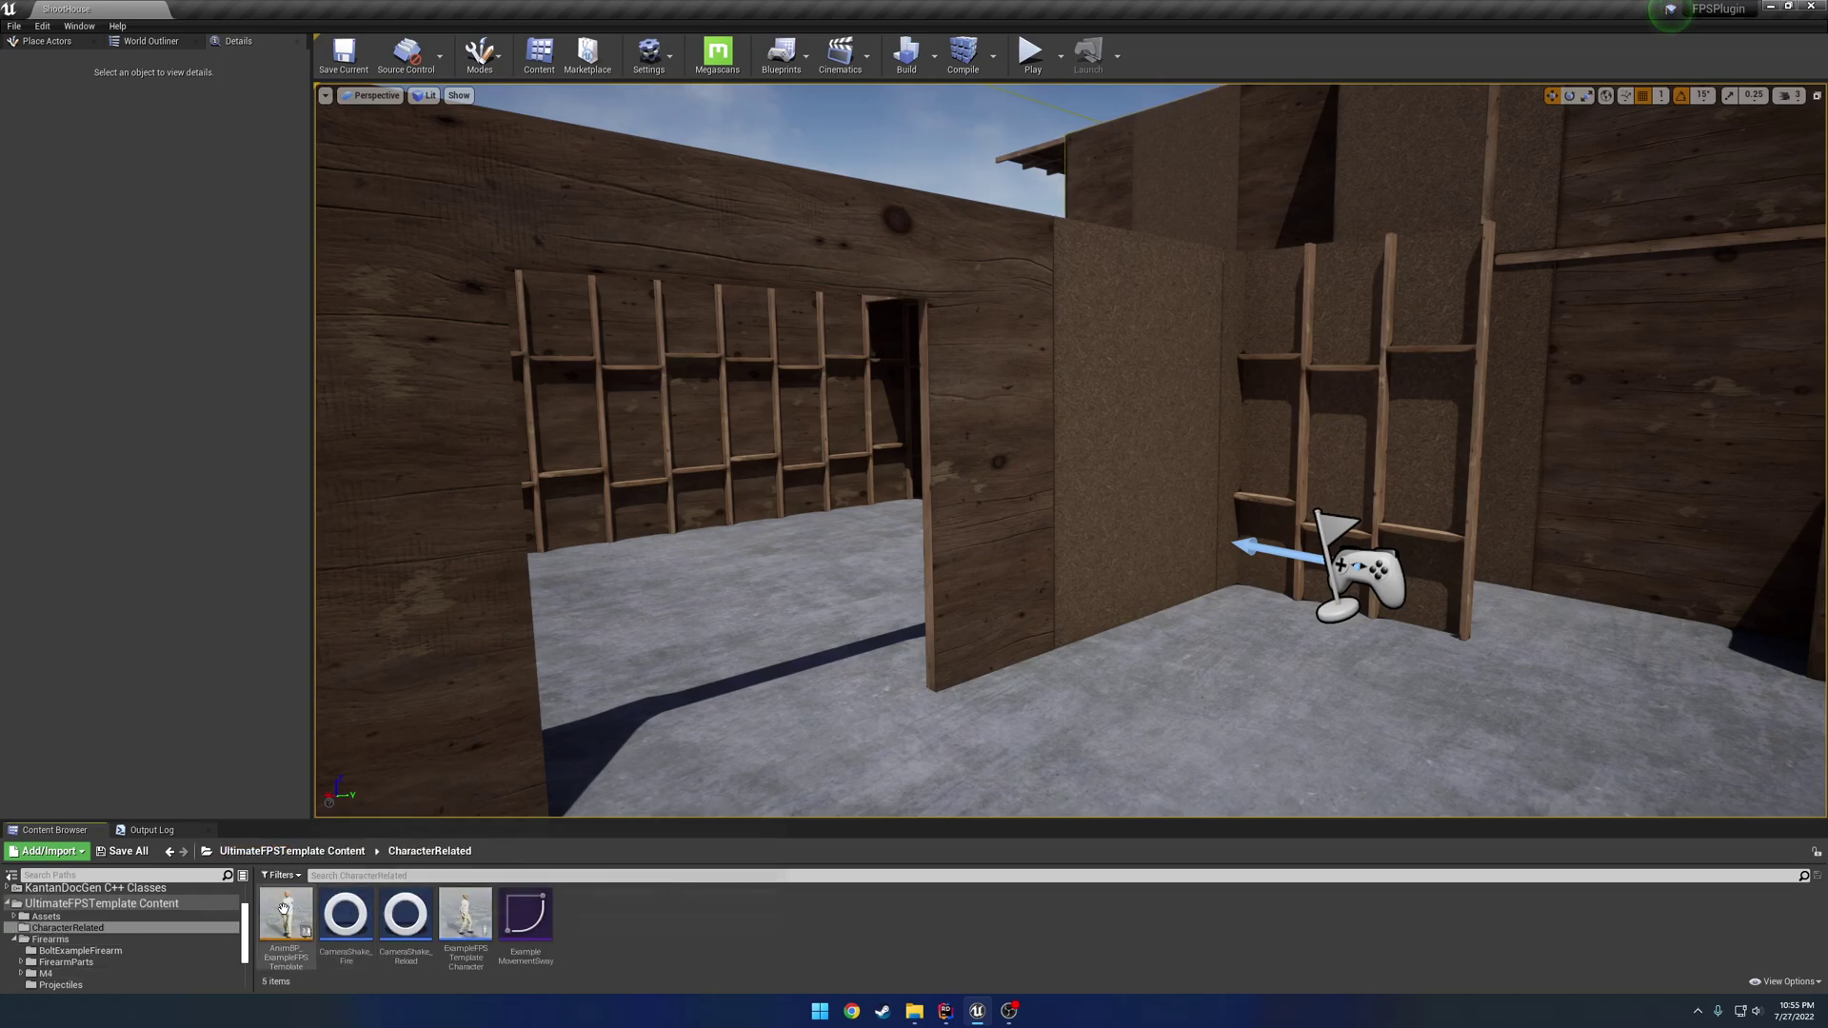
double_click(284, 907)
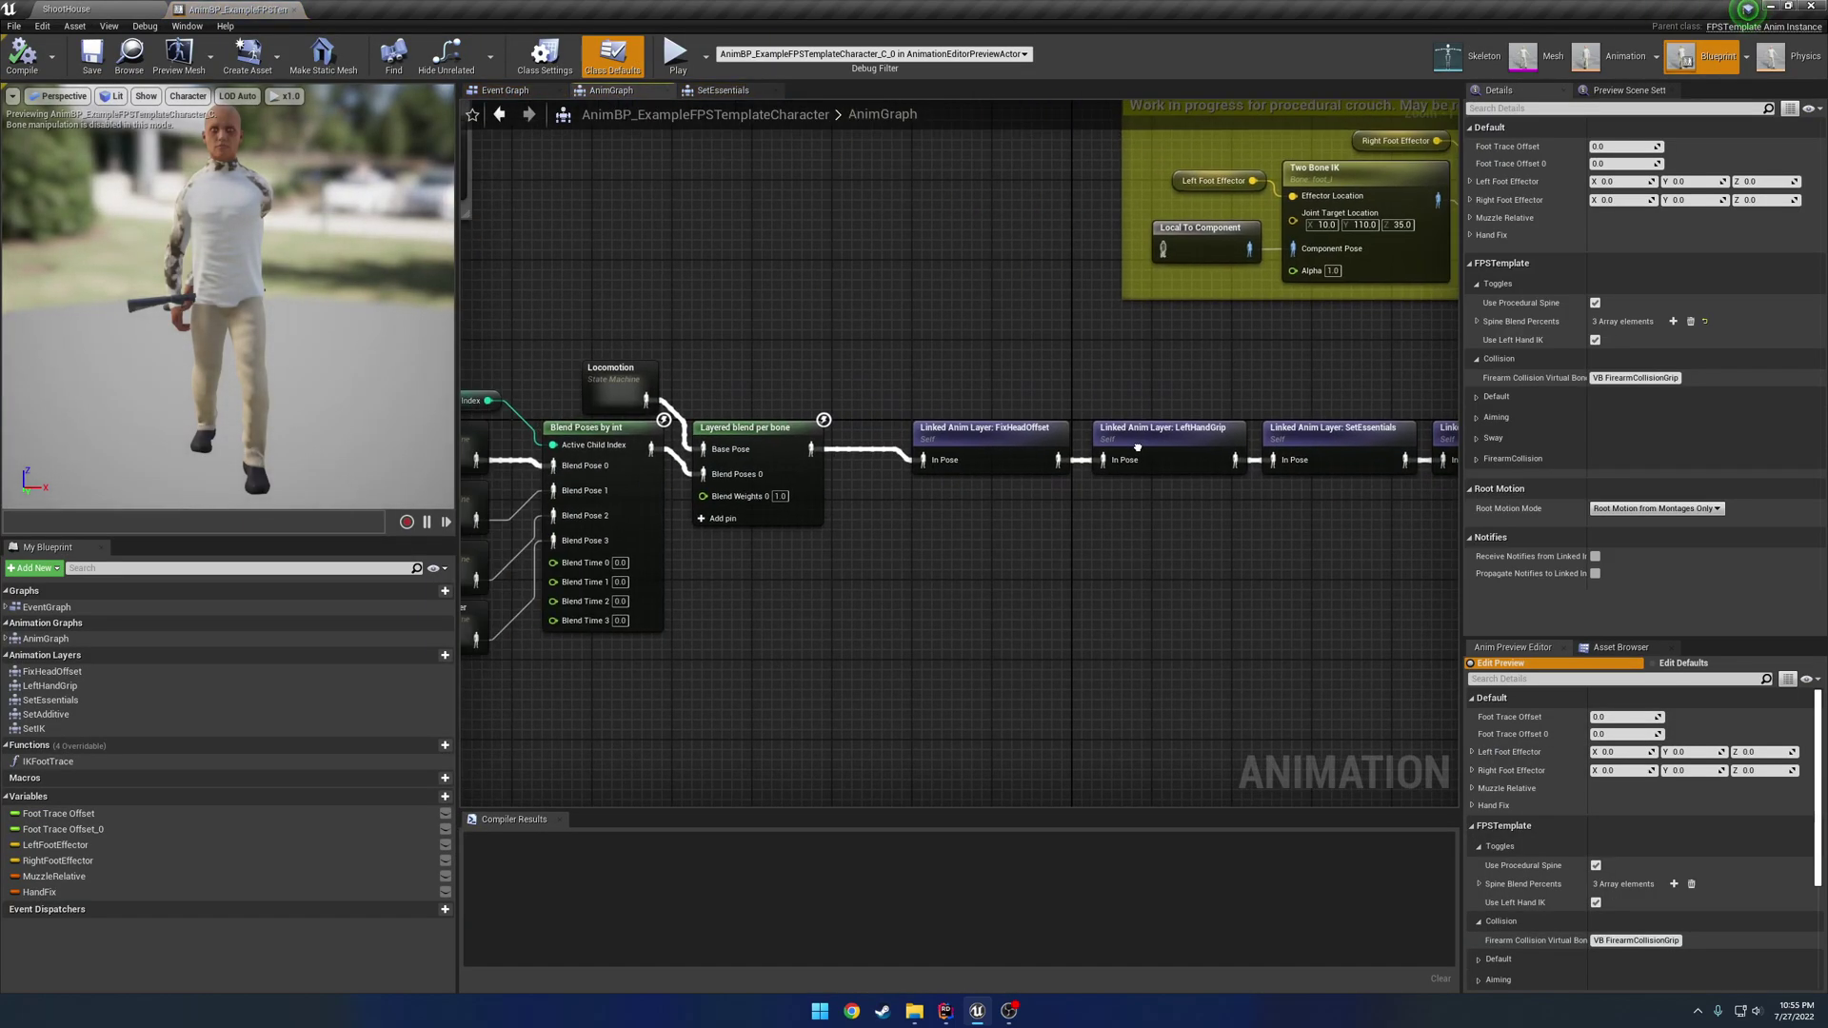
- Examine the AnimGraph's Locomotion state machine, Layered blend per bone node and the linked anim layers up to SetEssentials
click(612, 373)
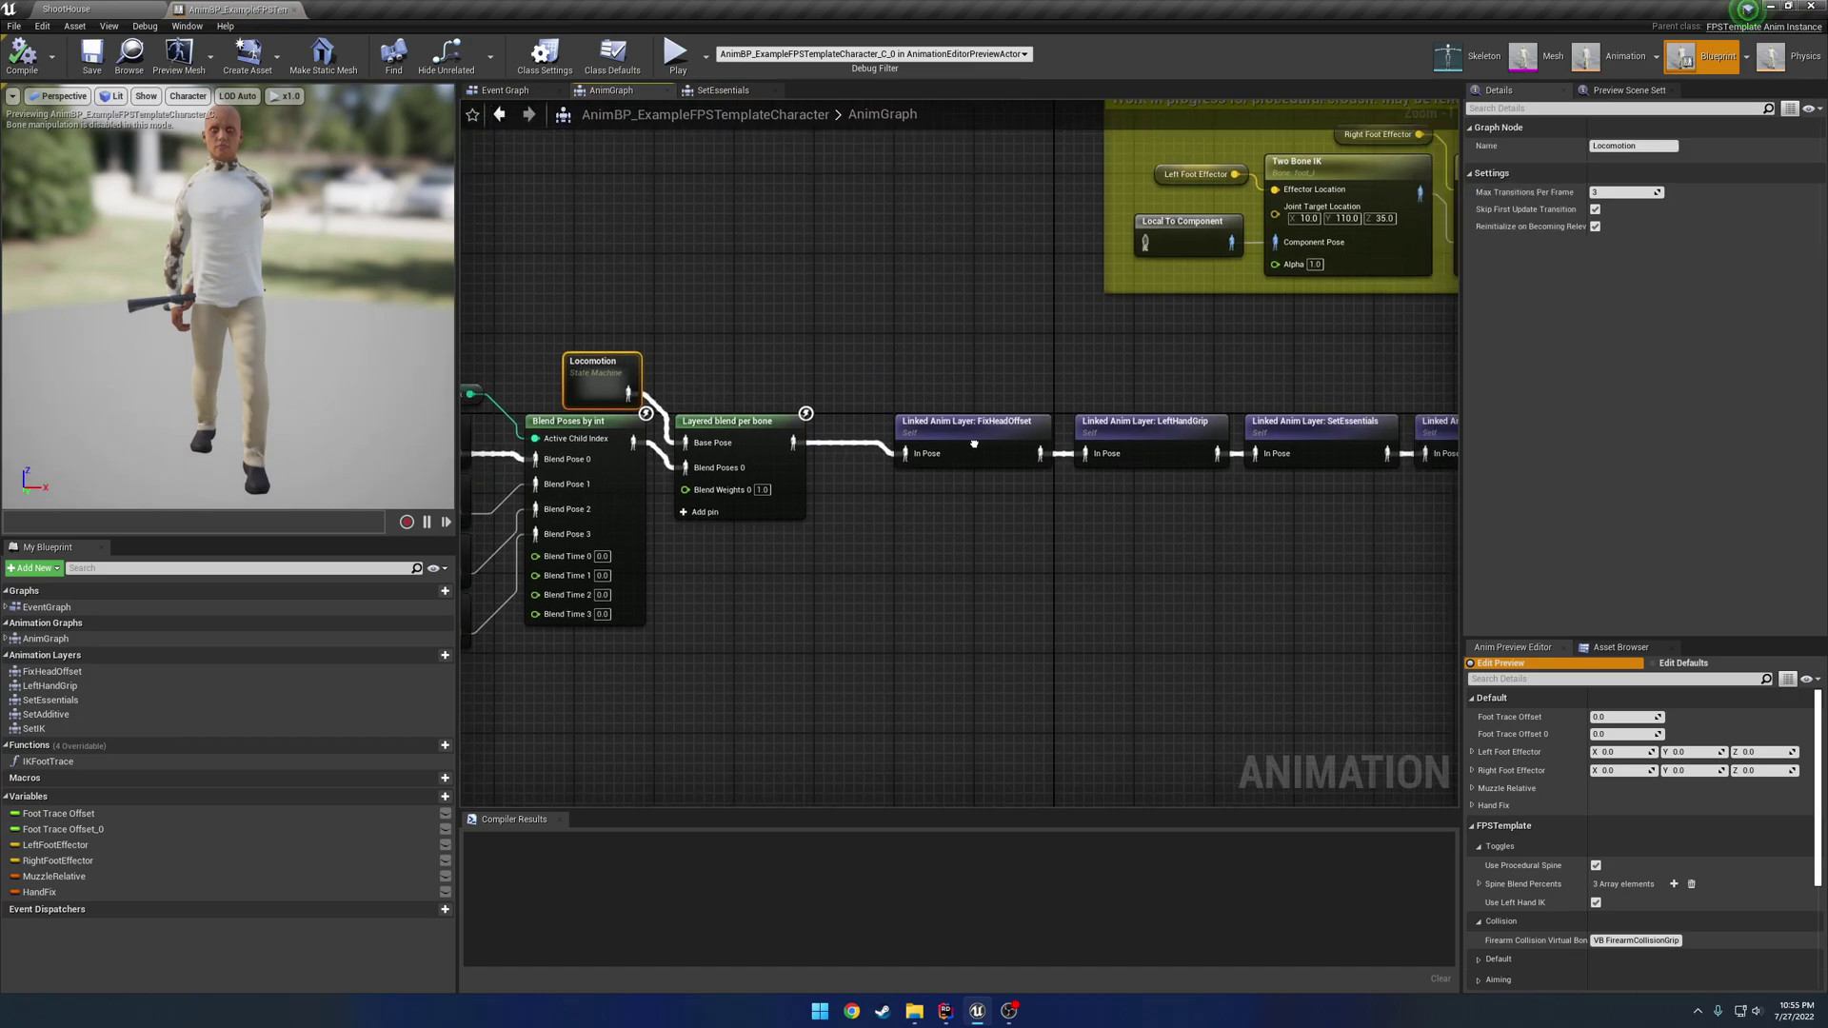
right_drag(974, 444, 717, 431)
click(1043, 419)
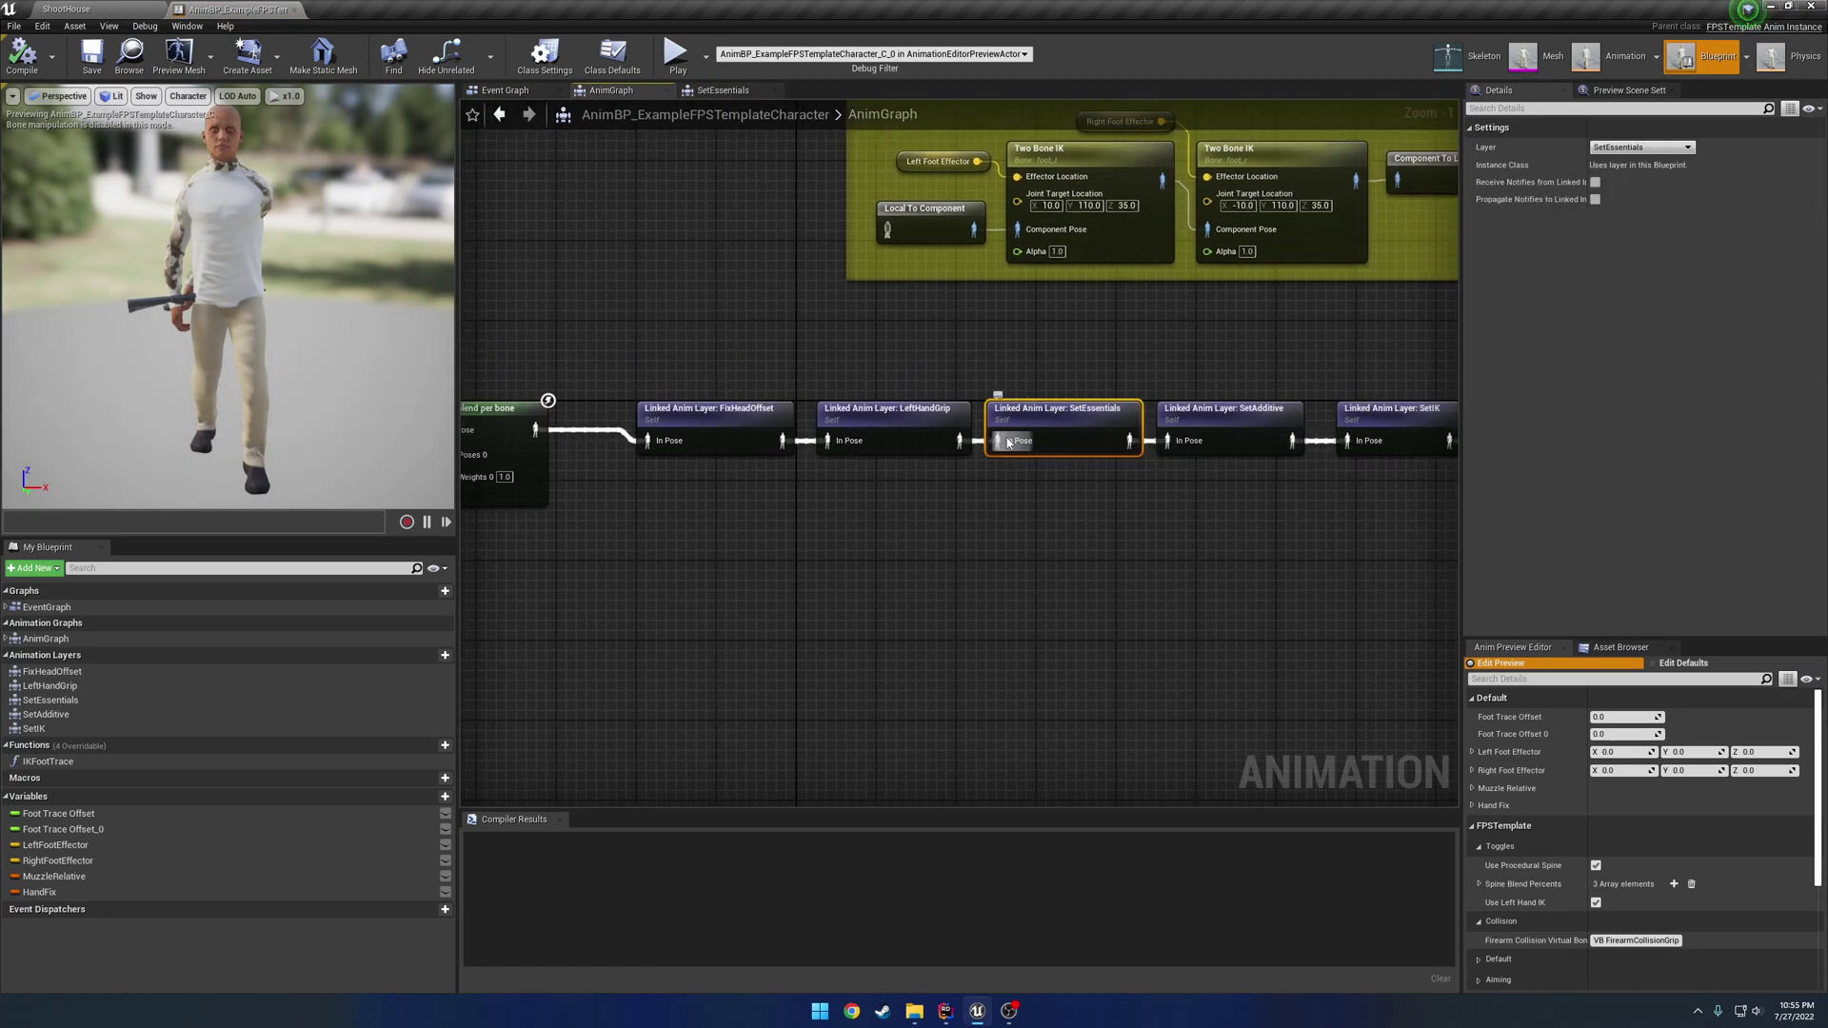
right_drag(458, 437, 715, 447)
click(715, 448)
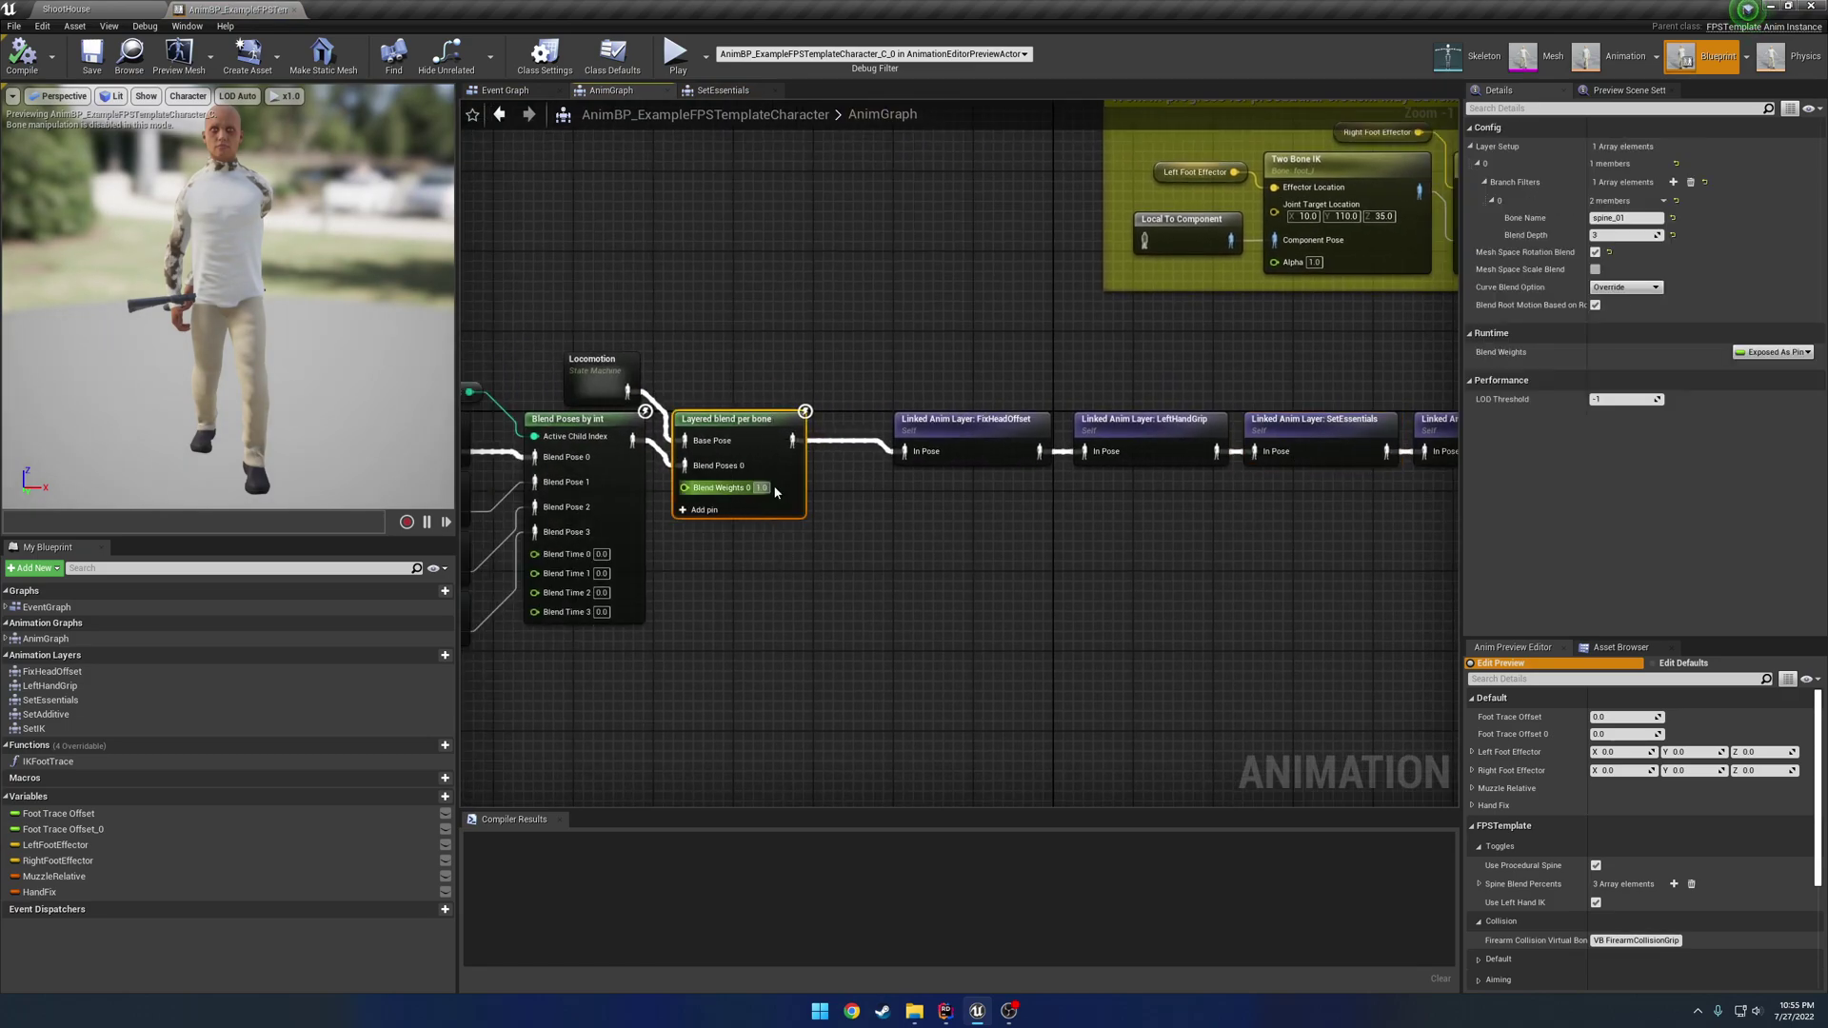
right_drag(1205, 500, 914, 539)
- Open the SetEssentials layer and examine its firearm pose, sprint and super sprint Transform (Modify) Bone nodes
double_click(895, 457)
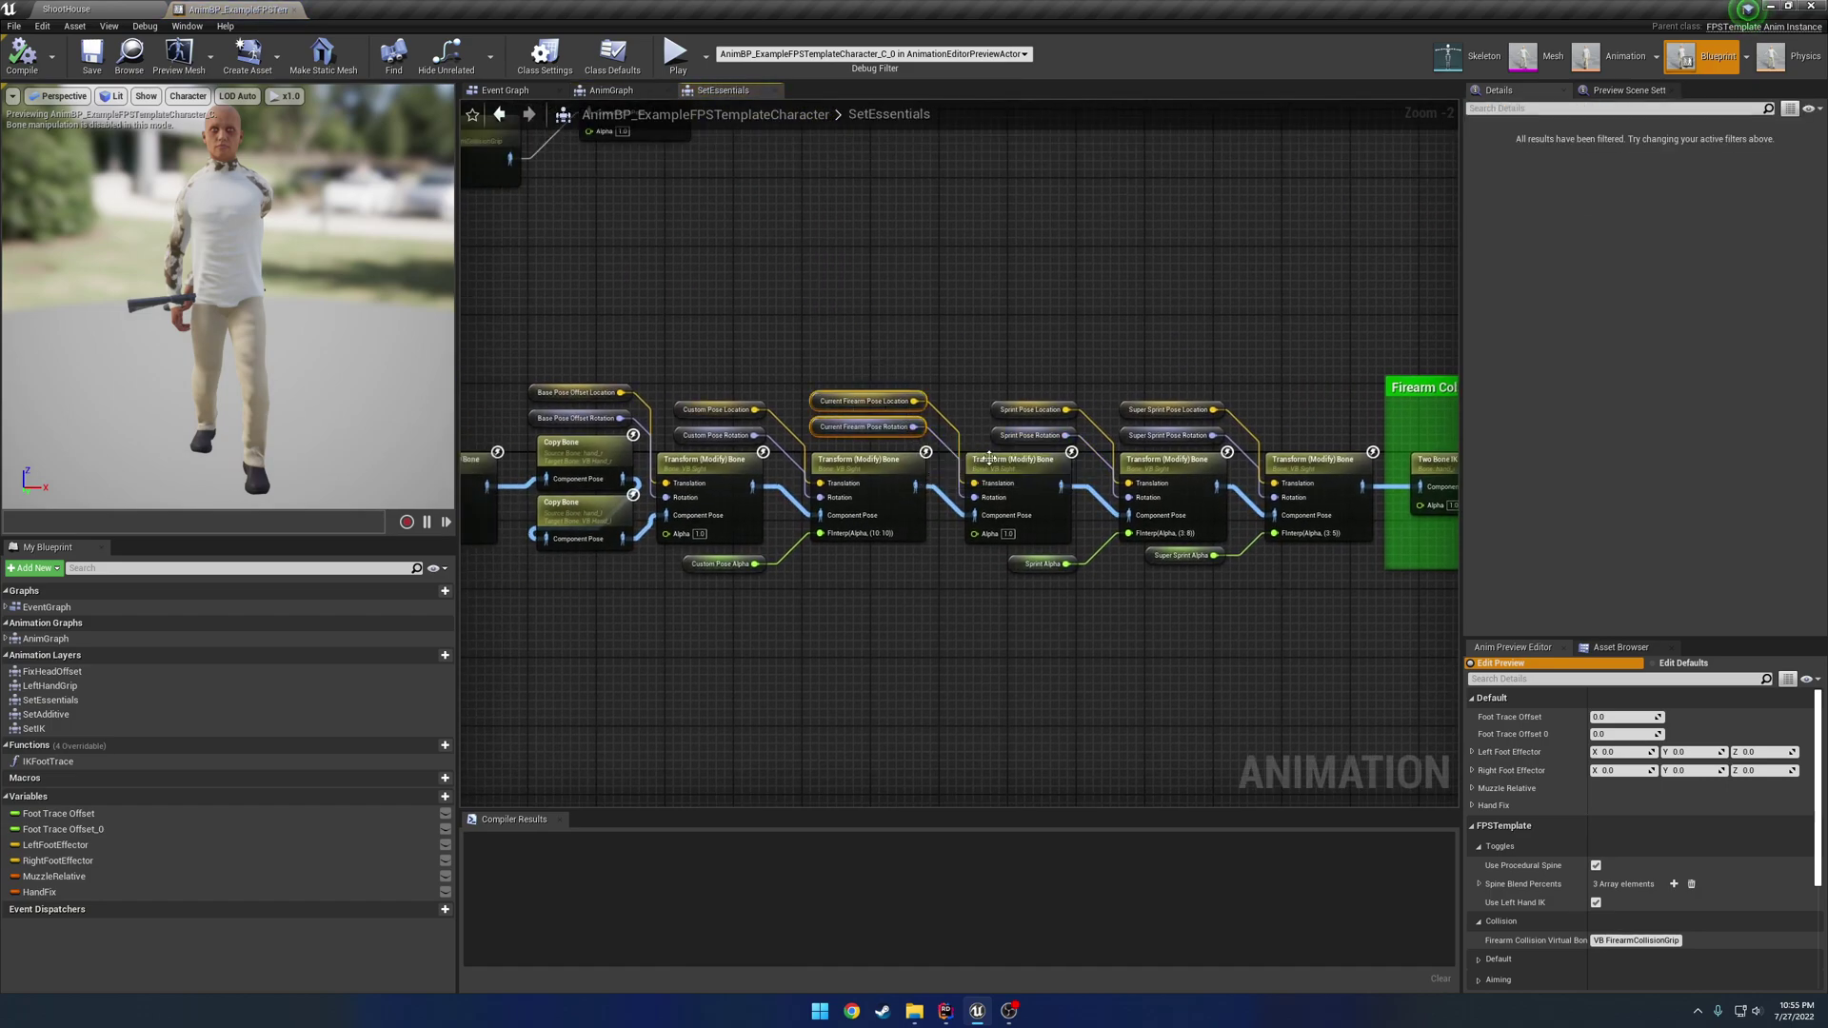
right_drag(988, 457, 808, 437)
drag(848, 347, 917, 420)
drag(967, 363, 1067, 464)
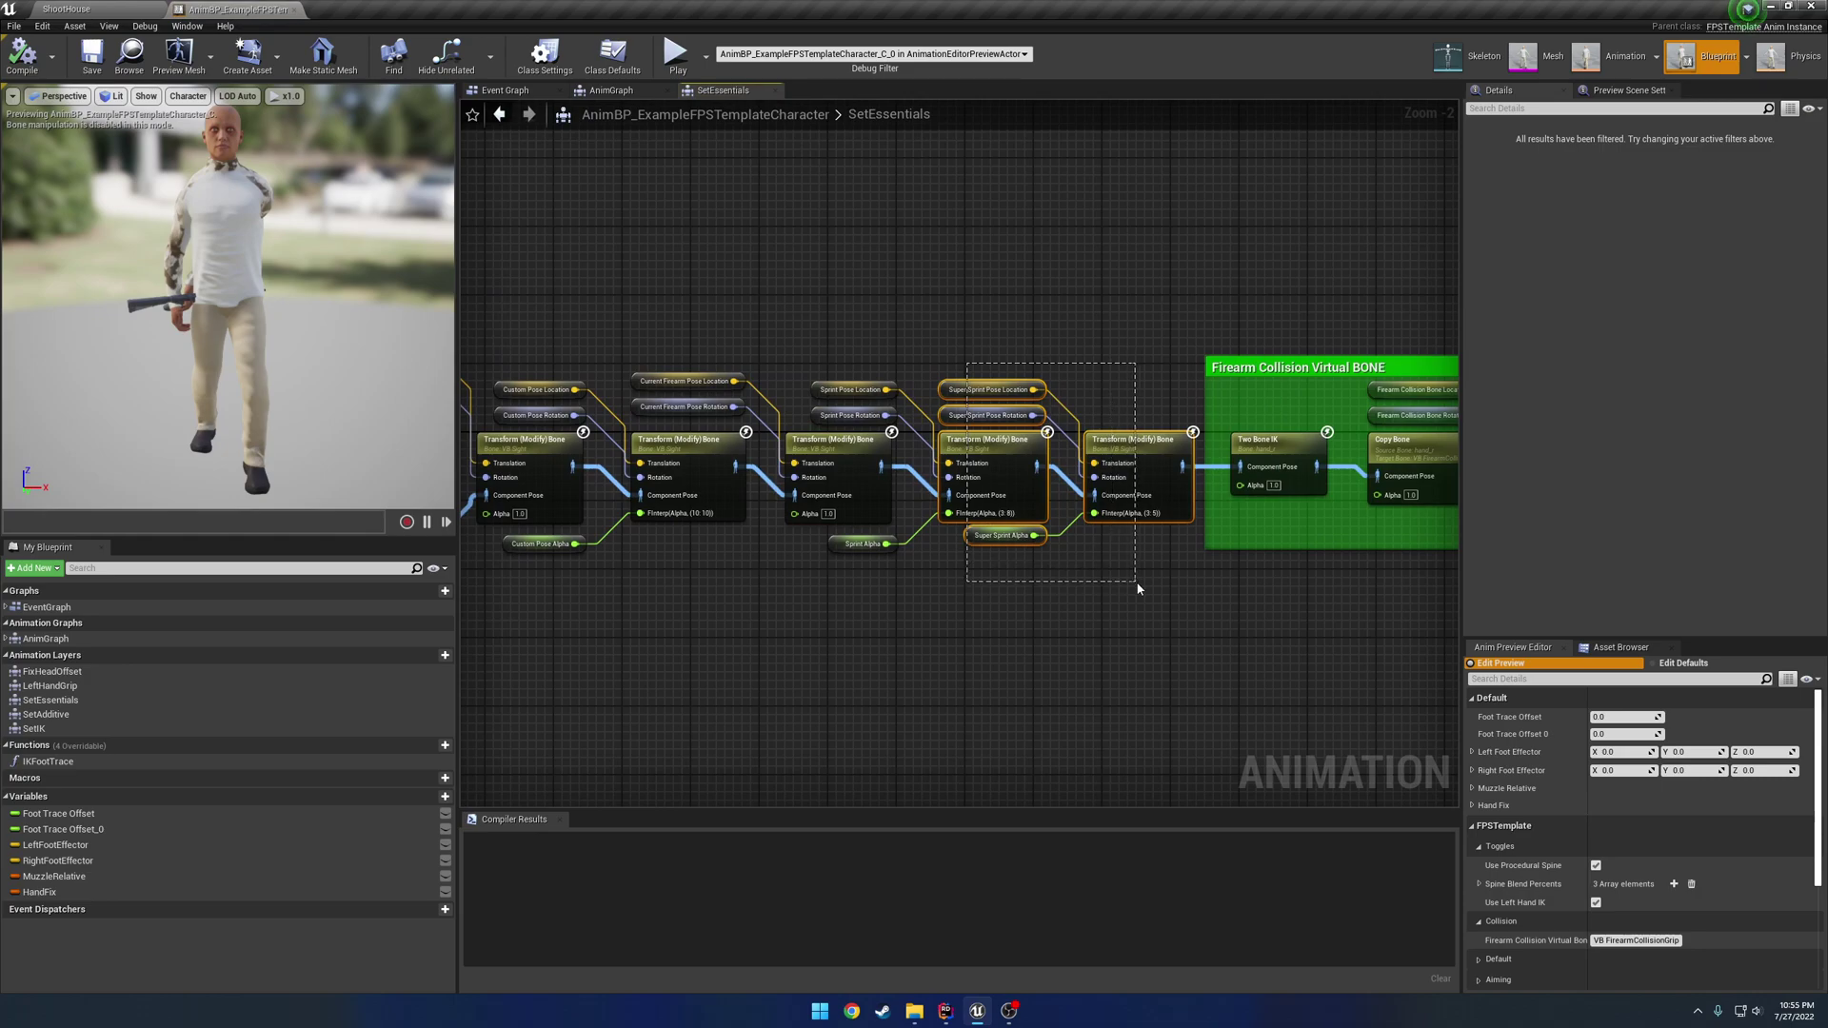
right_drag(1164, 583, 680, 587)
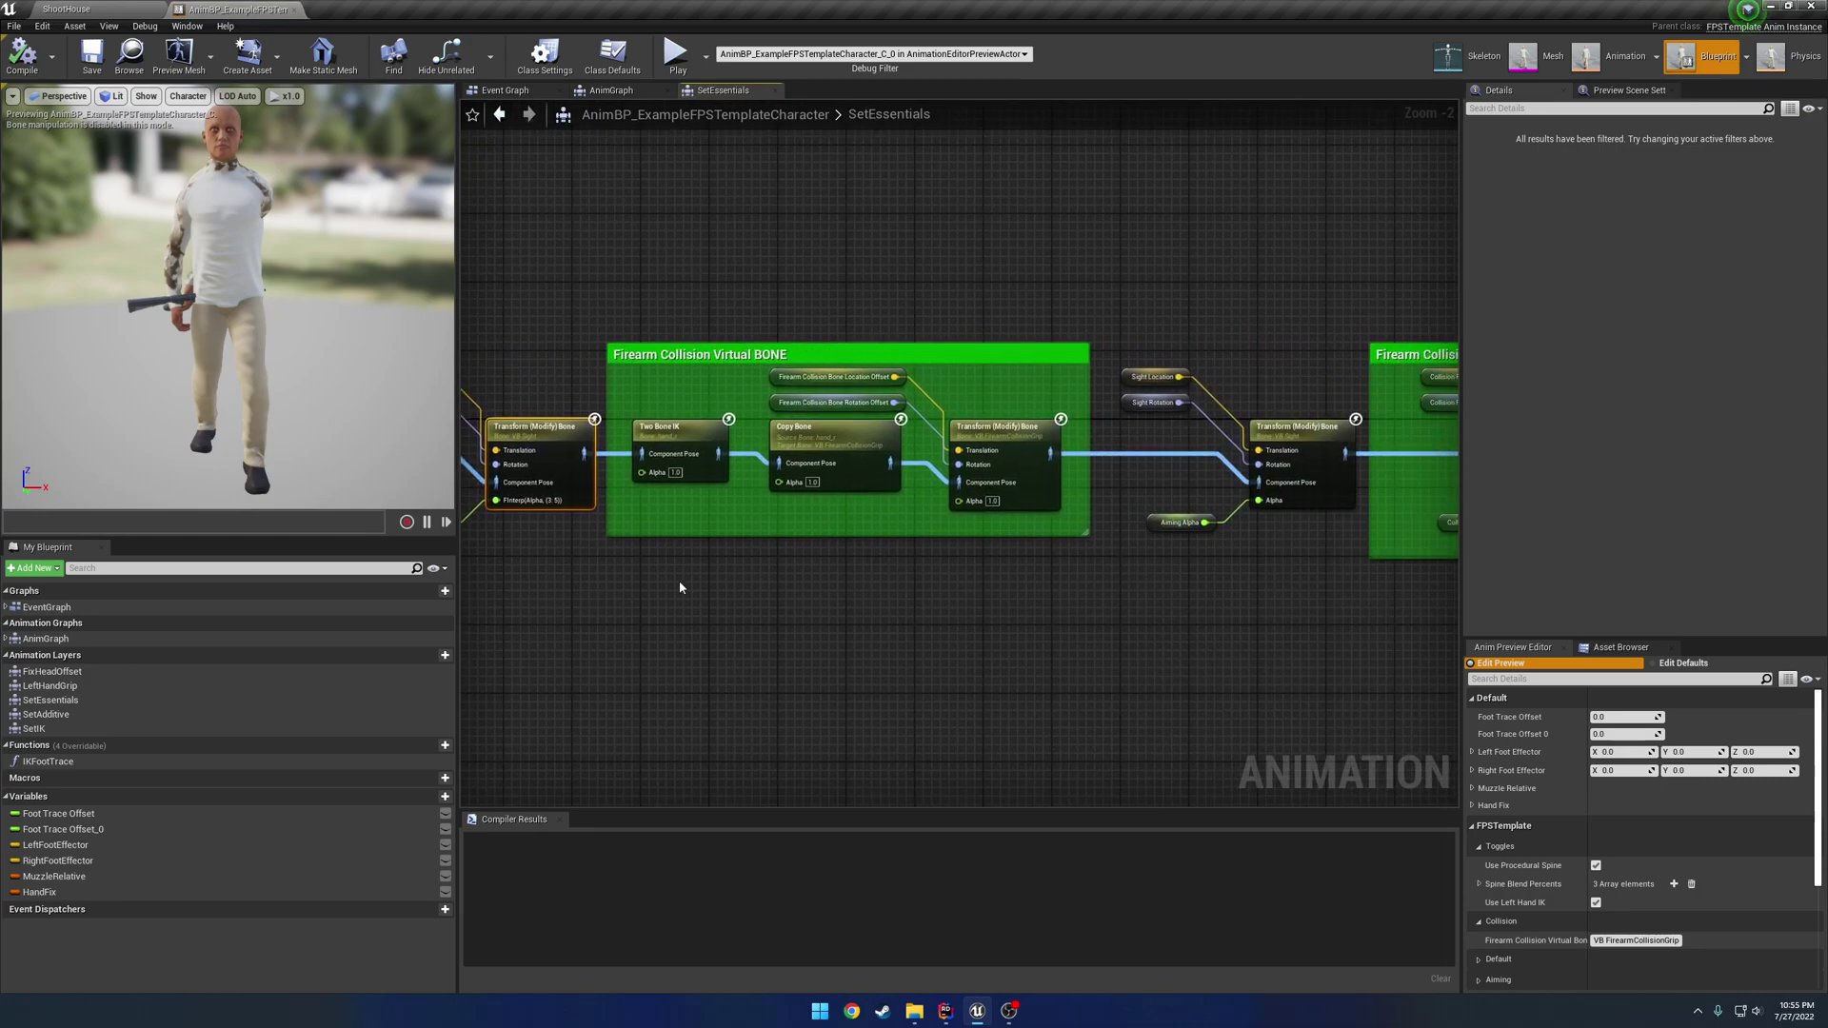
- Examine the Firearm Collision Virtual BONE group and its place between the sprint pose nodes and the sight aiming nodes
drag(1286, 564, 1174, 375)
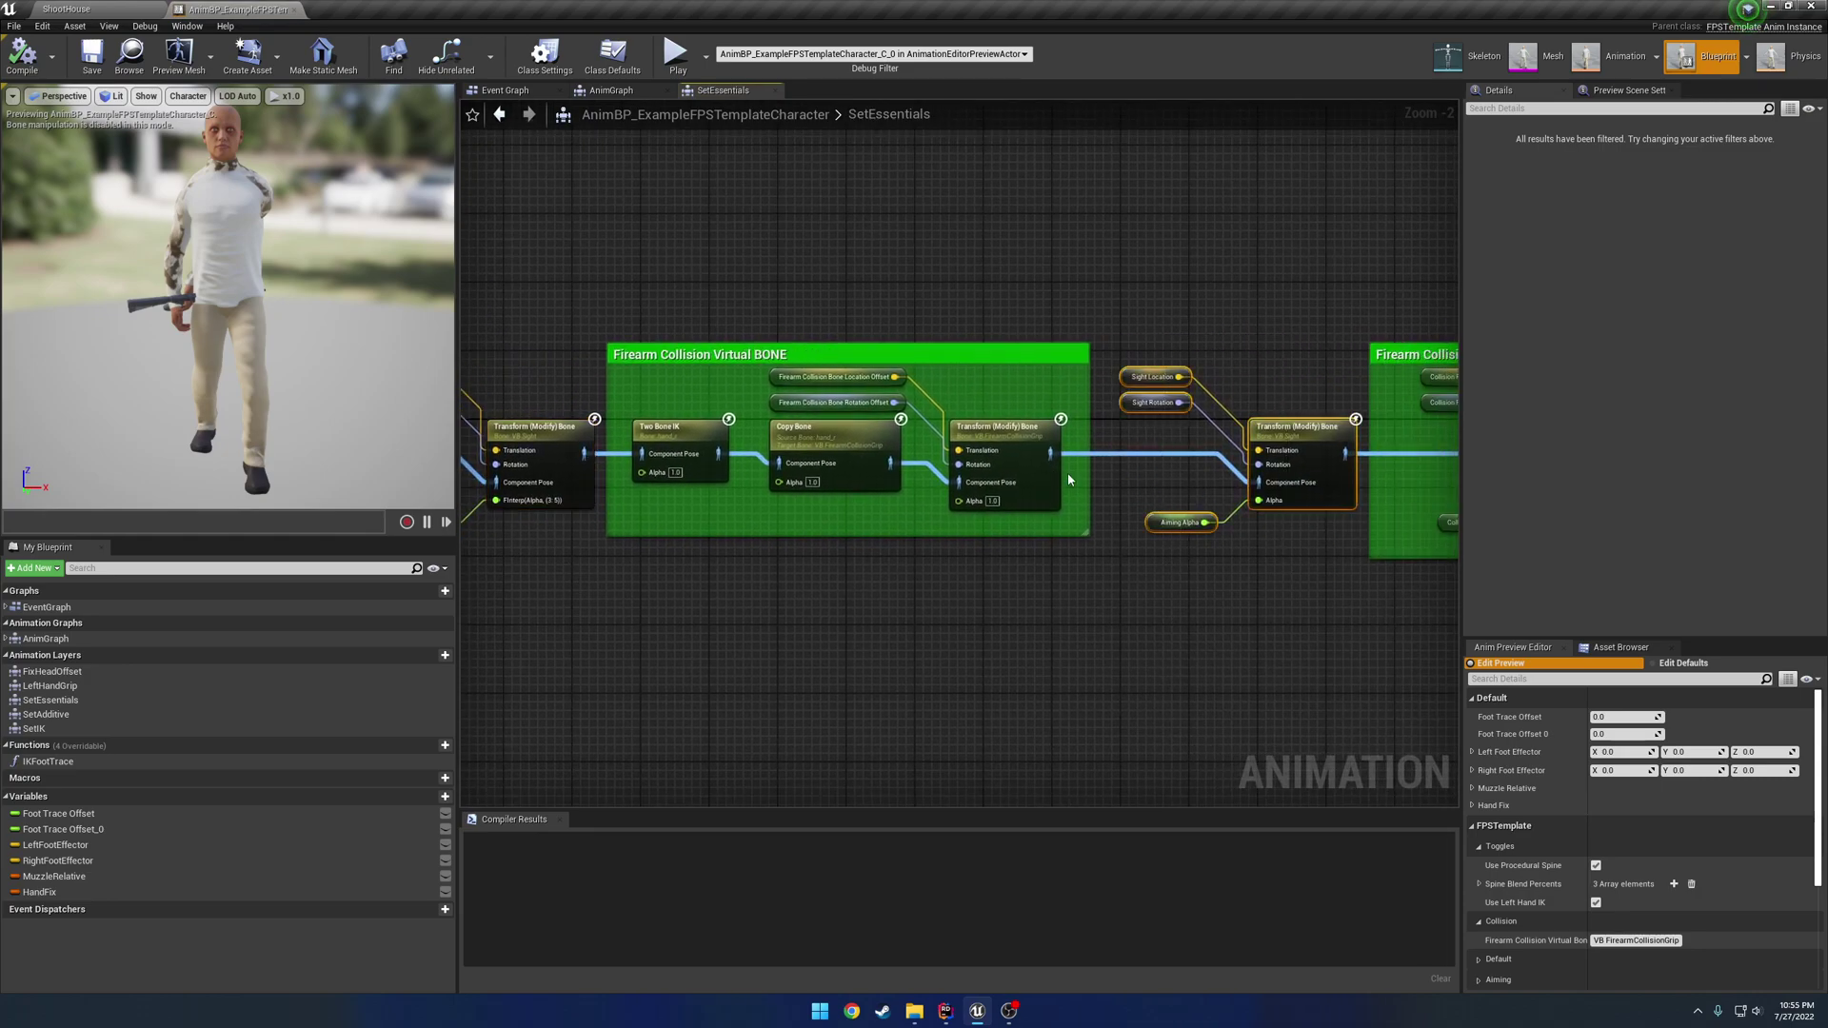
drag(1013, 604, 705, 305)
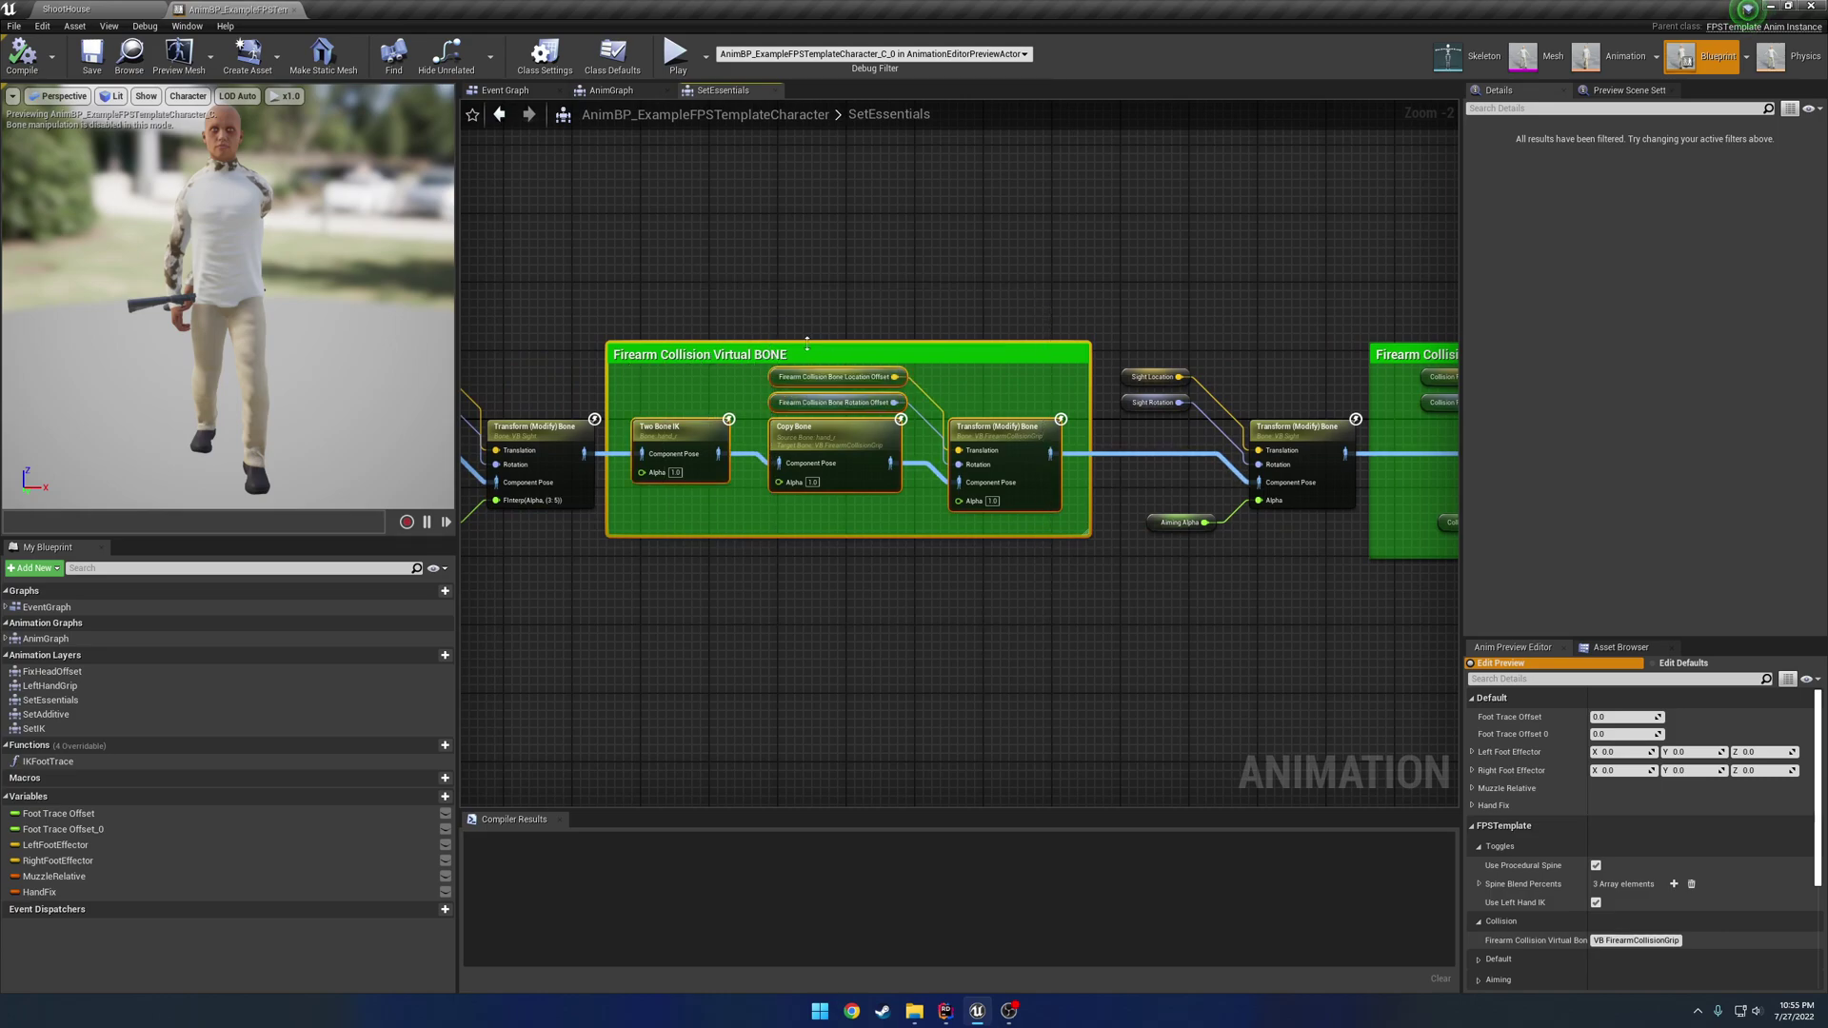
right_drag(980, 389, 1057, 390)
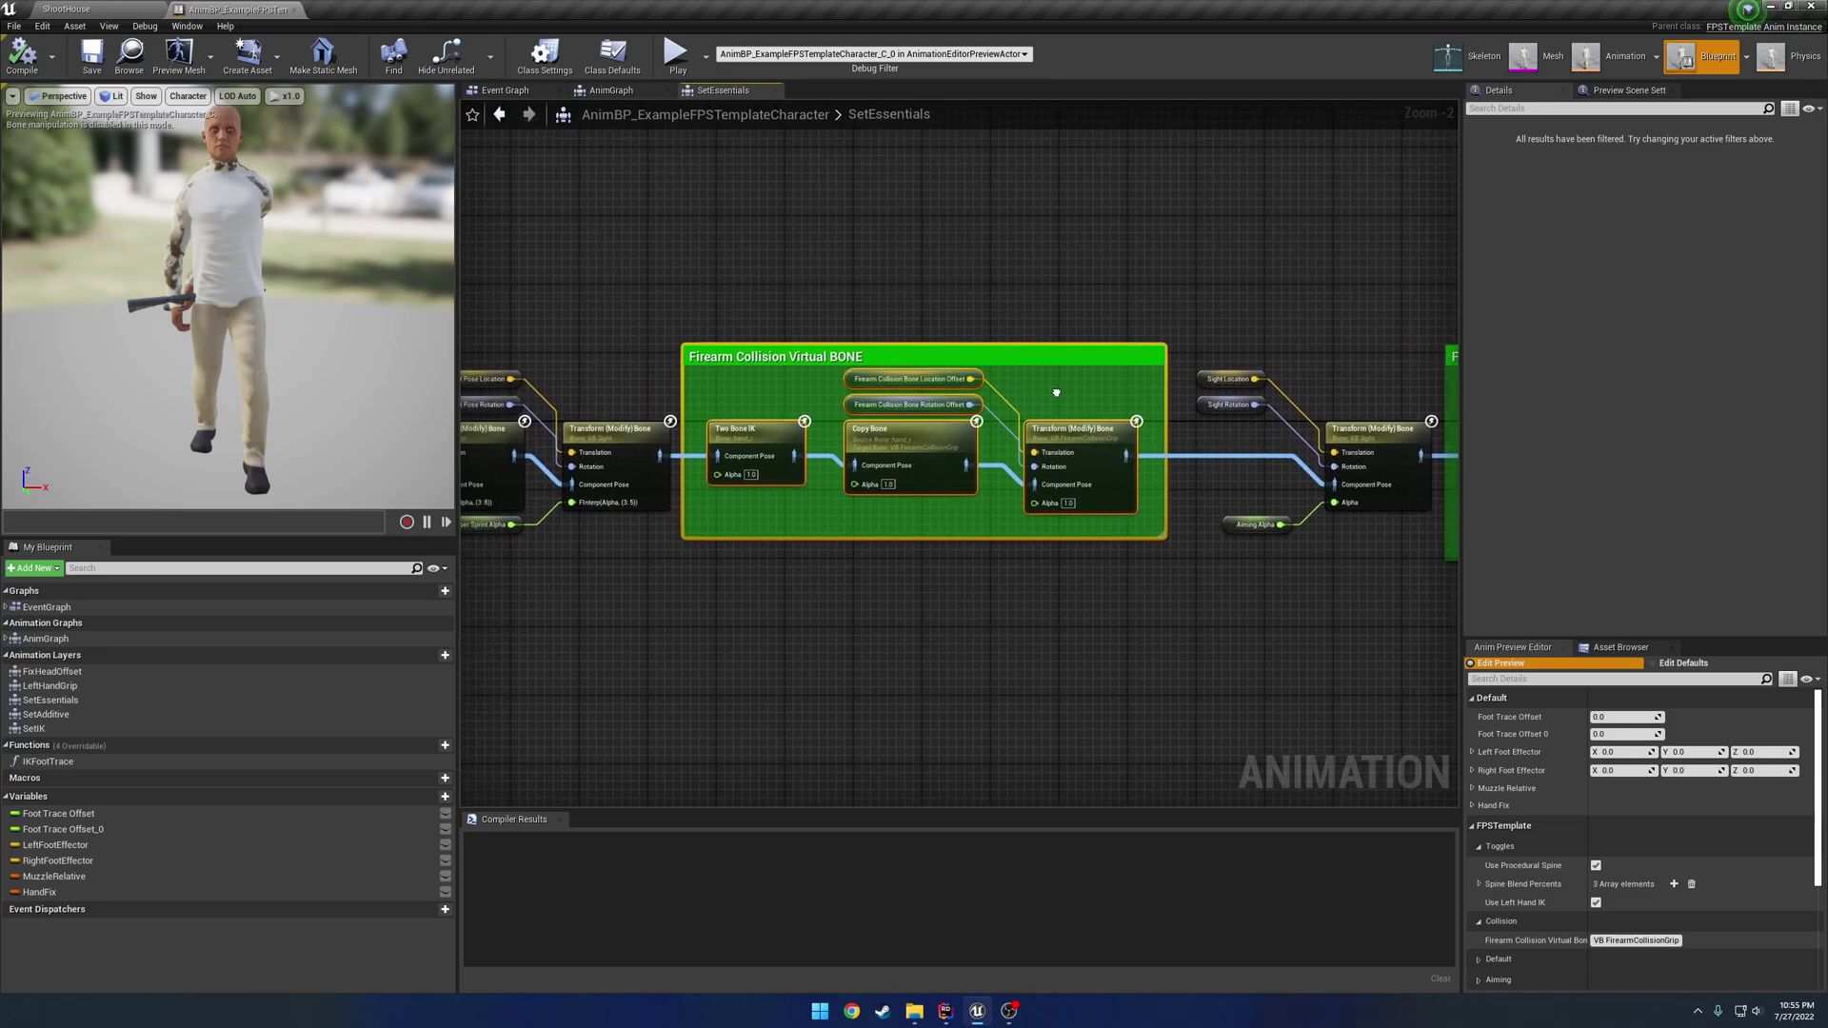
drag(1214, 362, 1338, 546)
right_drag(973, 518, 1227, 522)
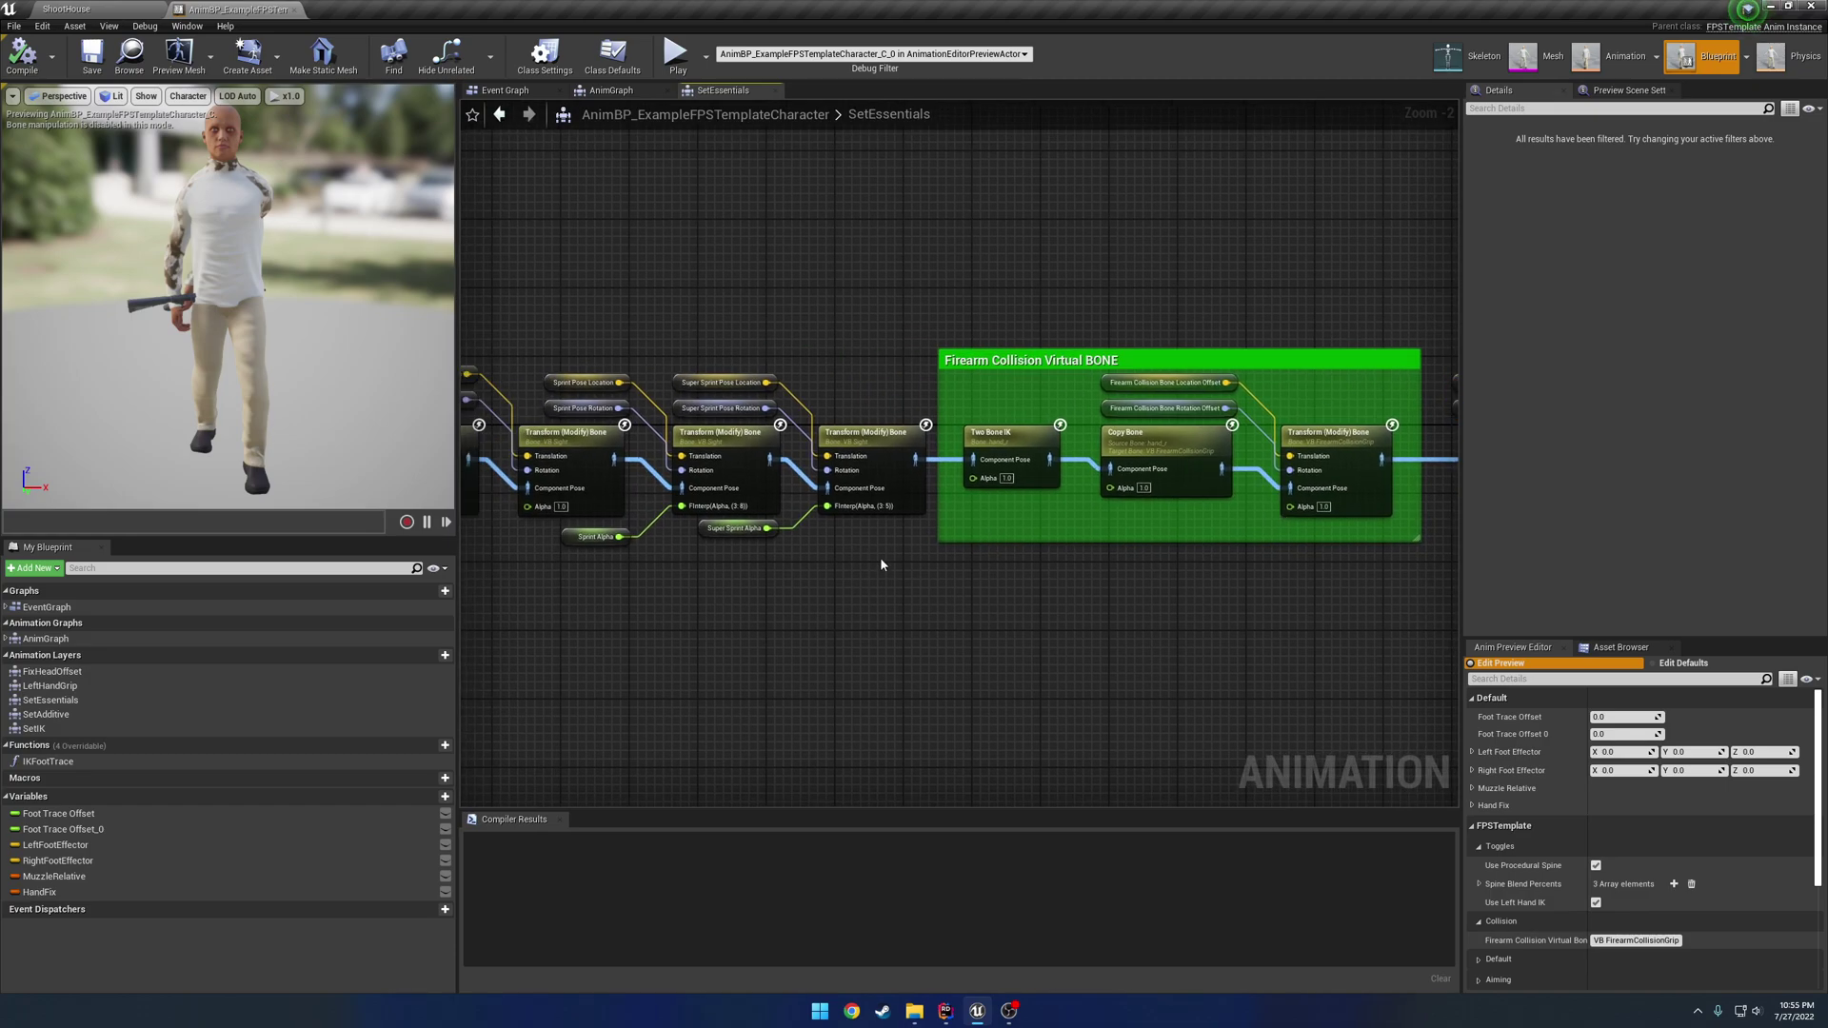
drag(880, 571, 700, 326)
- Examine the sight Transform (Modify) Bone node and the Firearm Collision Pose group that follows it
right_drag(939, 347, 571, 347)
click(571, 345)
right_drag(1155, 332, 591, 322)
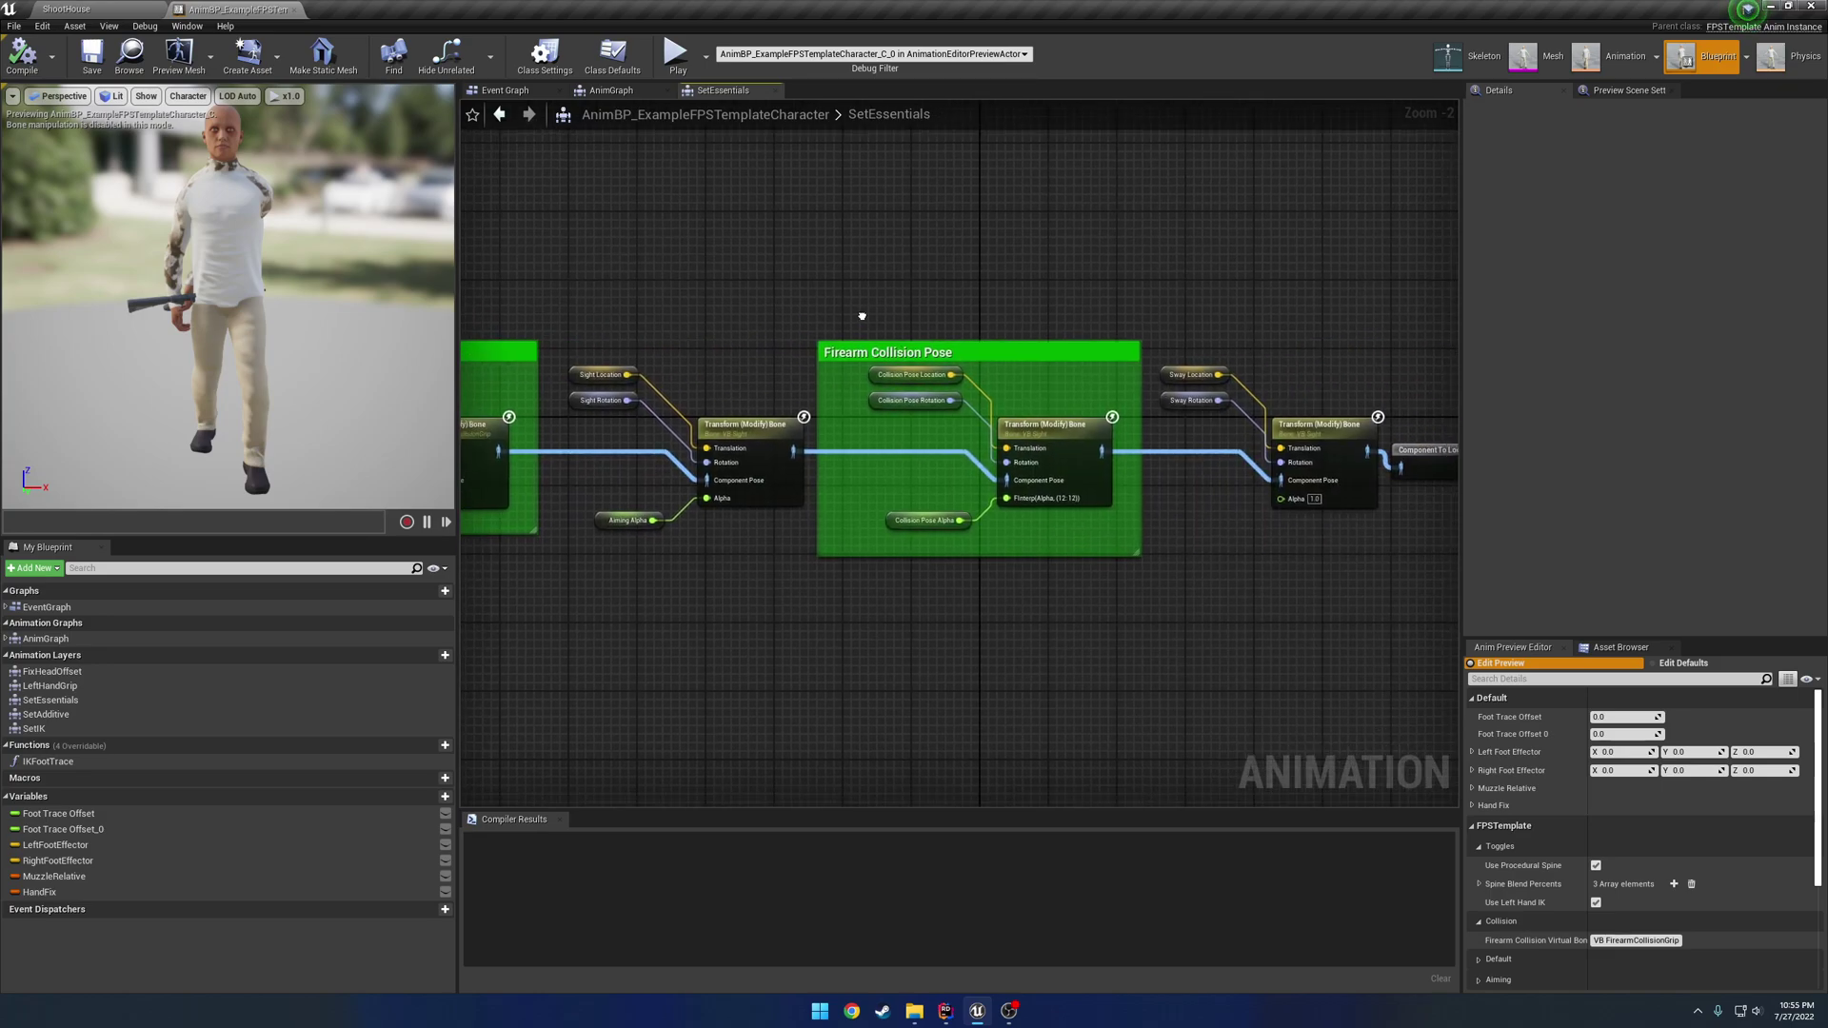
right_drag(861, 314, 800, 293)
drag(521, 308, 655, 505)
right_drag(755, 281, 707, 273)
drag(693, 264, 961, 526)
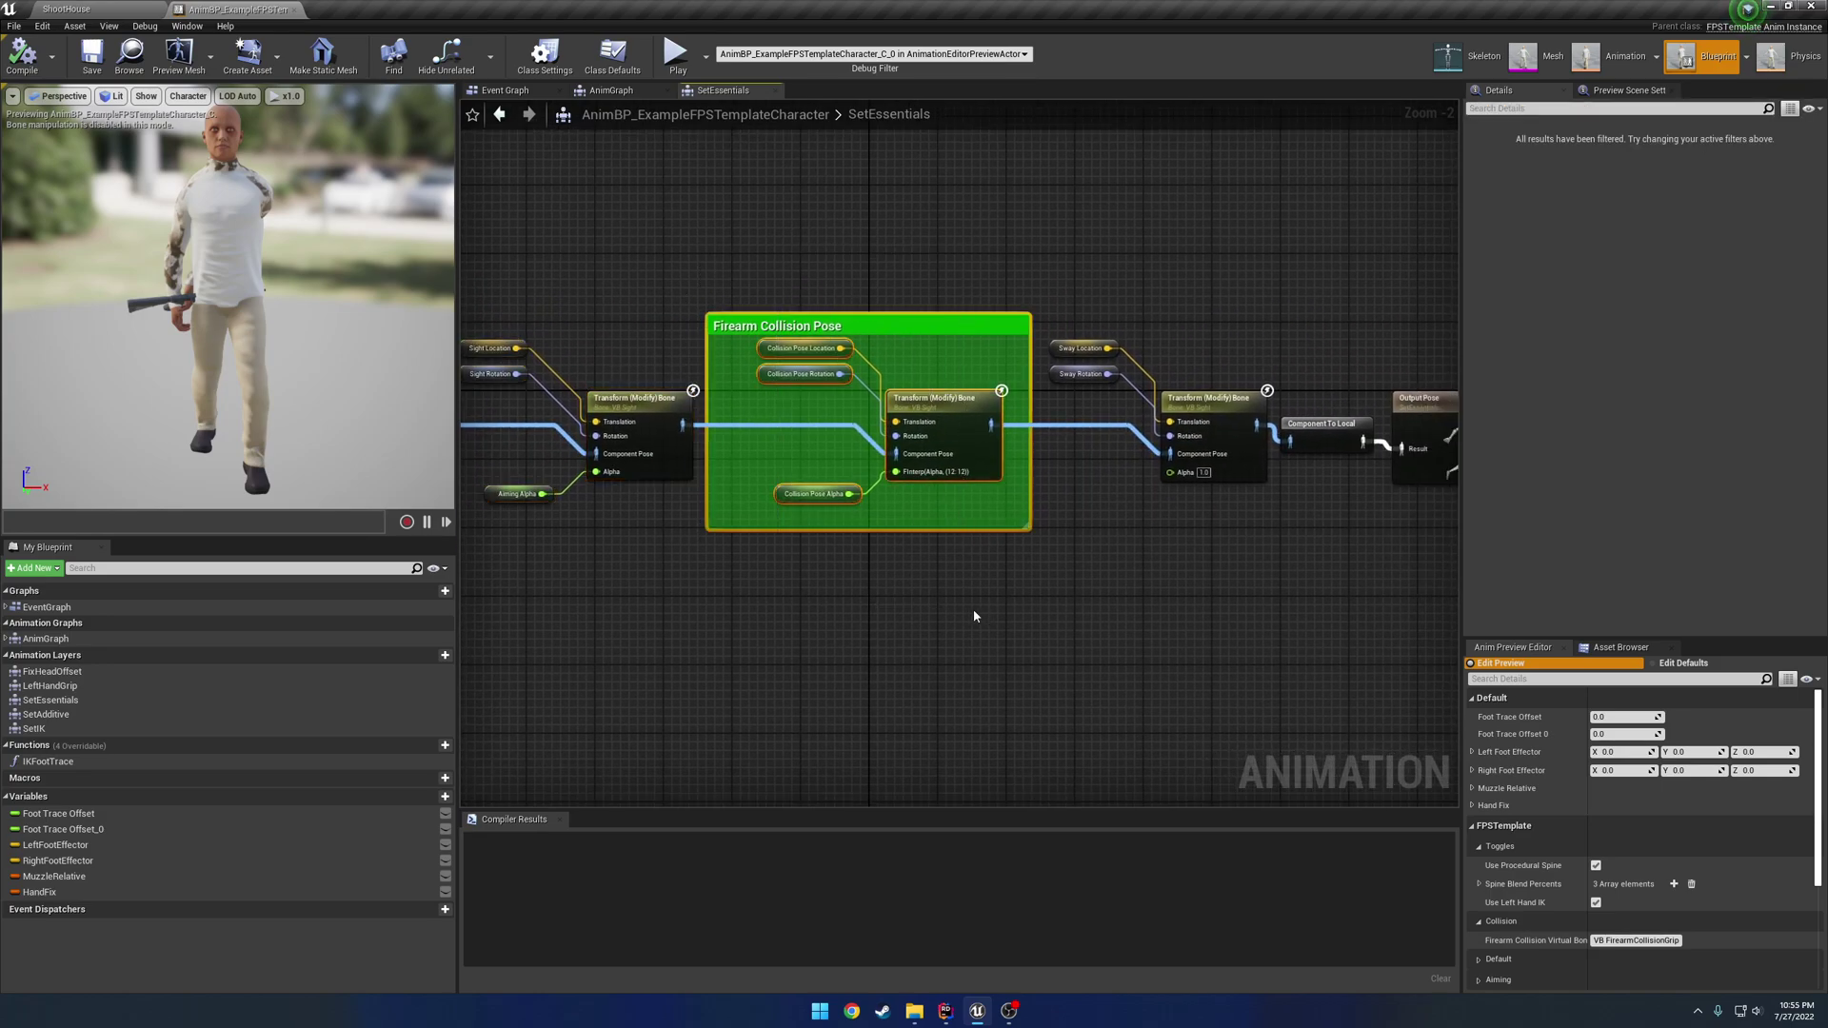
- Examine the sway nodes leading to the Output Pose and return to the Firearm Collision Virtual BONE group
right_drag(1095, 552, 852, 565)
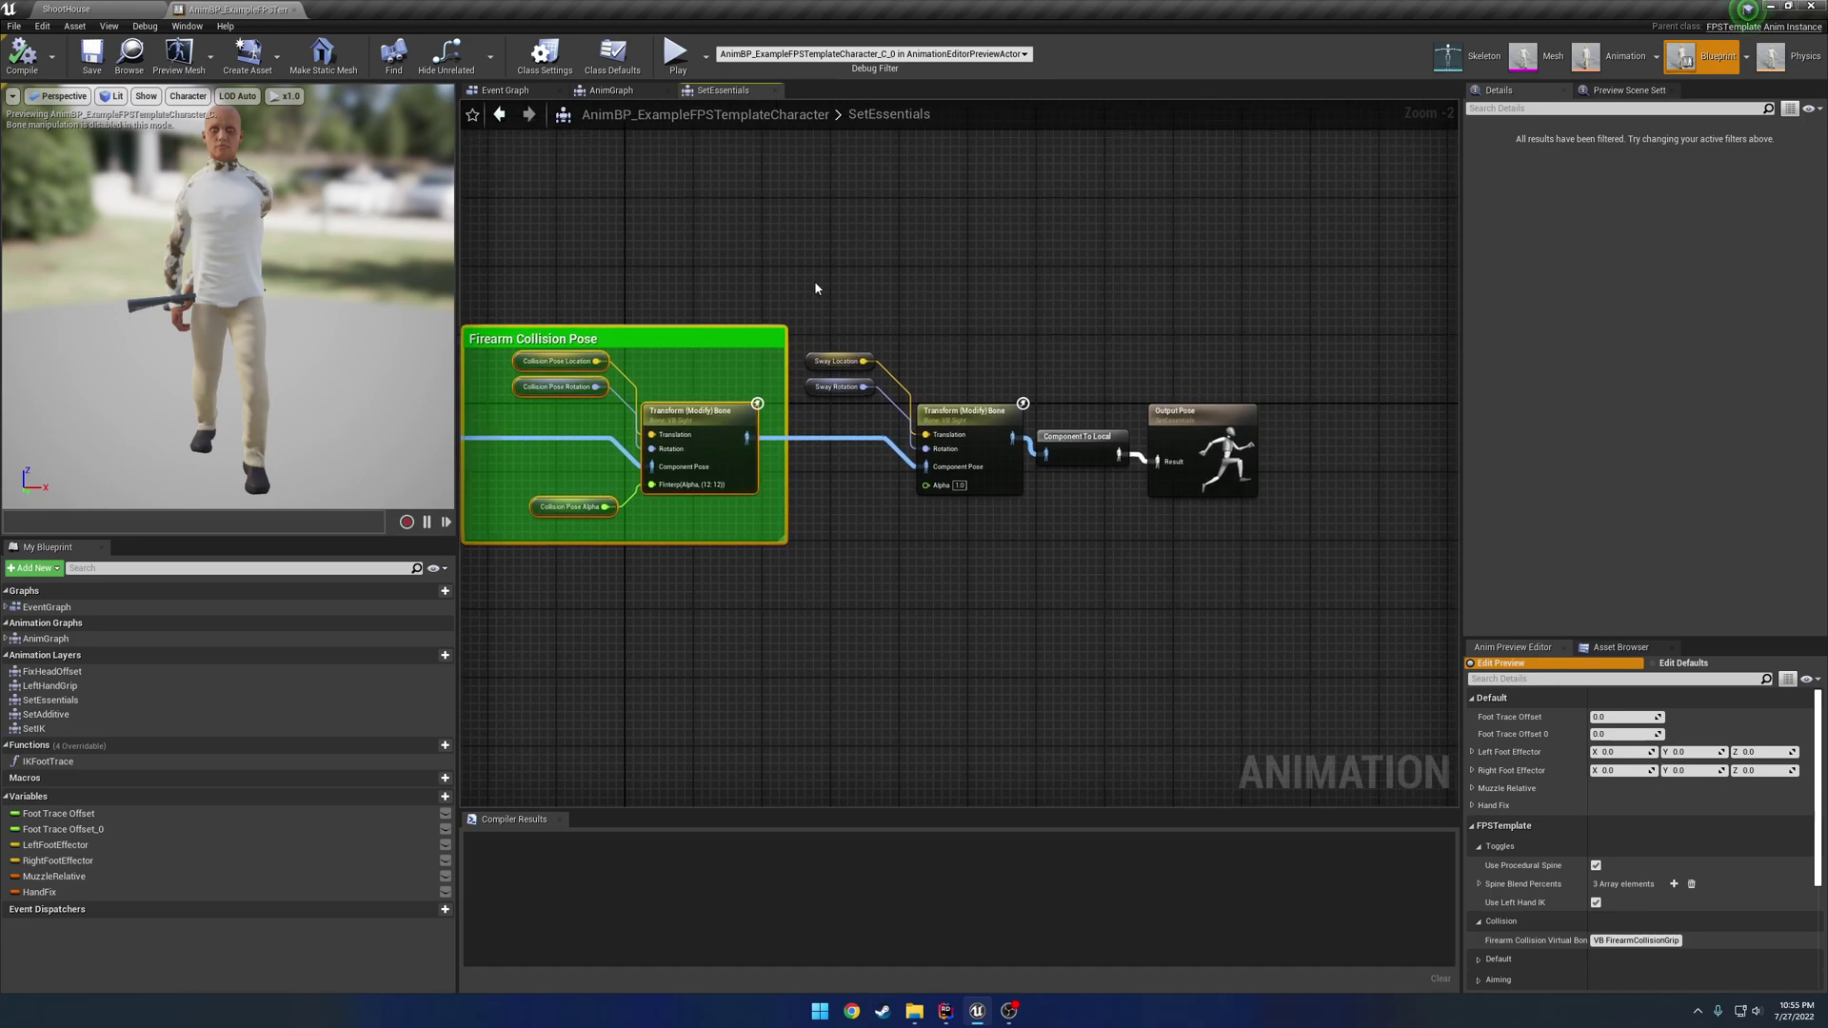
drag(814, 283, 1212, 628)
click(1150, 507)
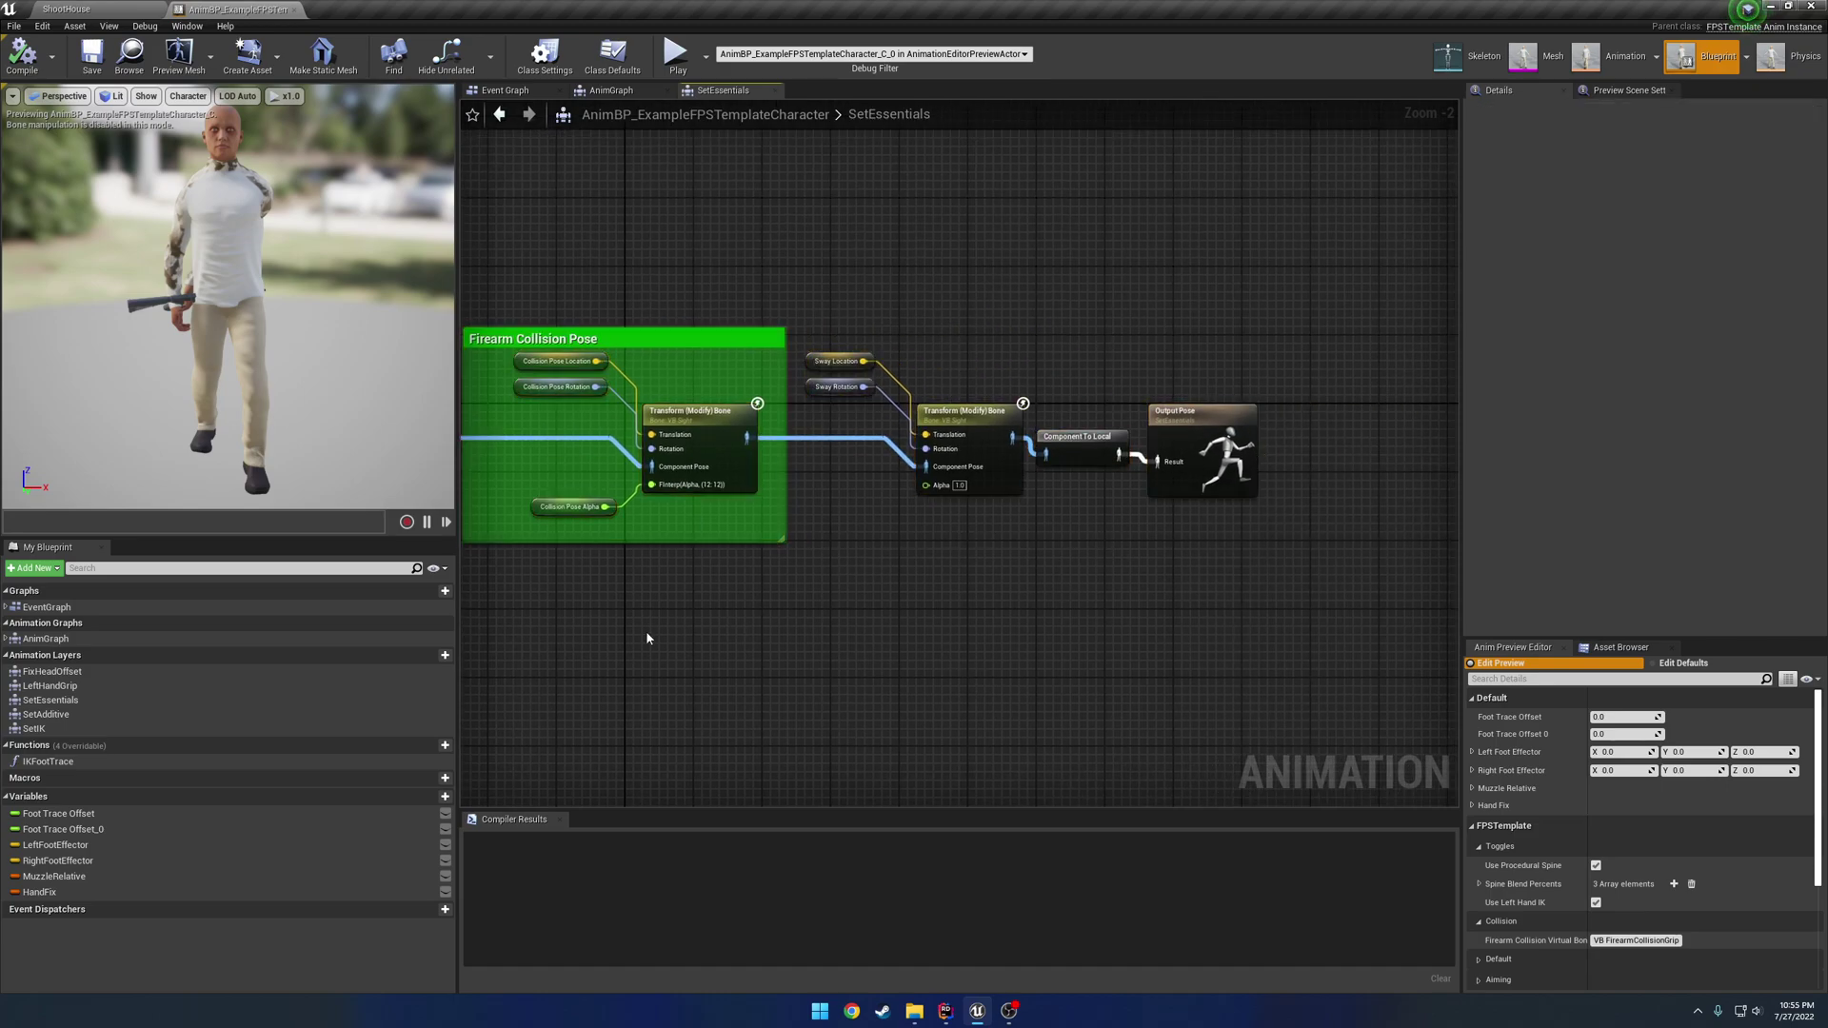
right_drag(647, 637, 1072, 601)
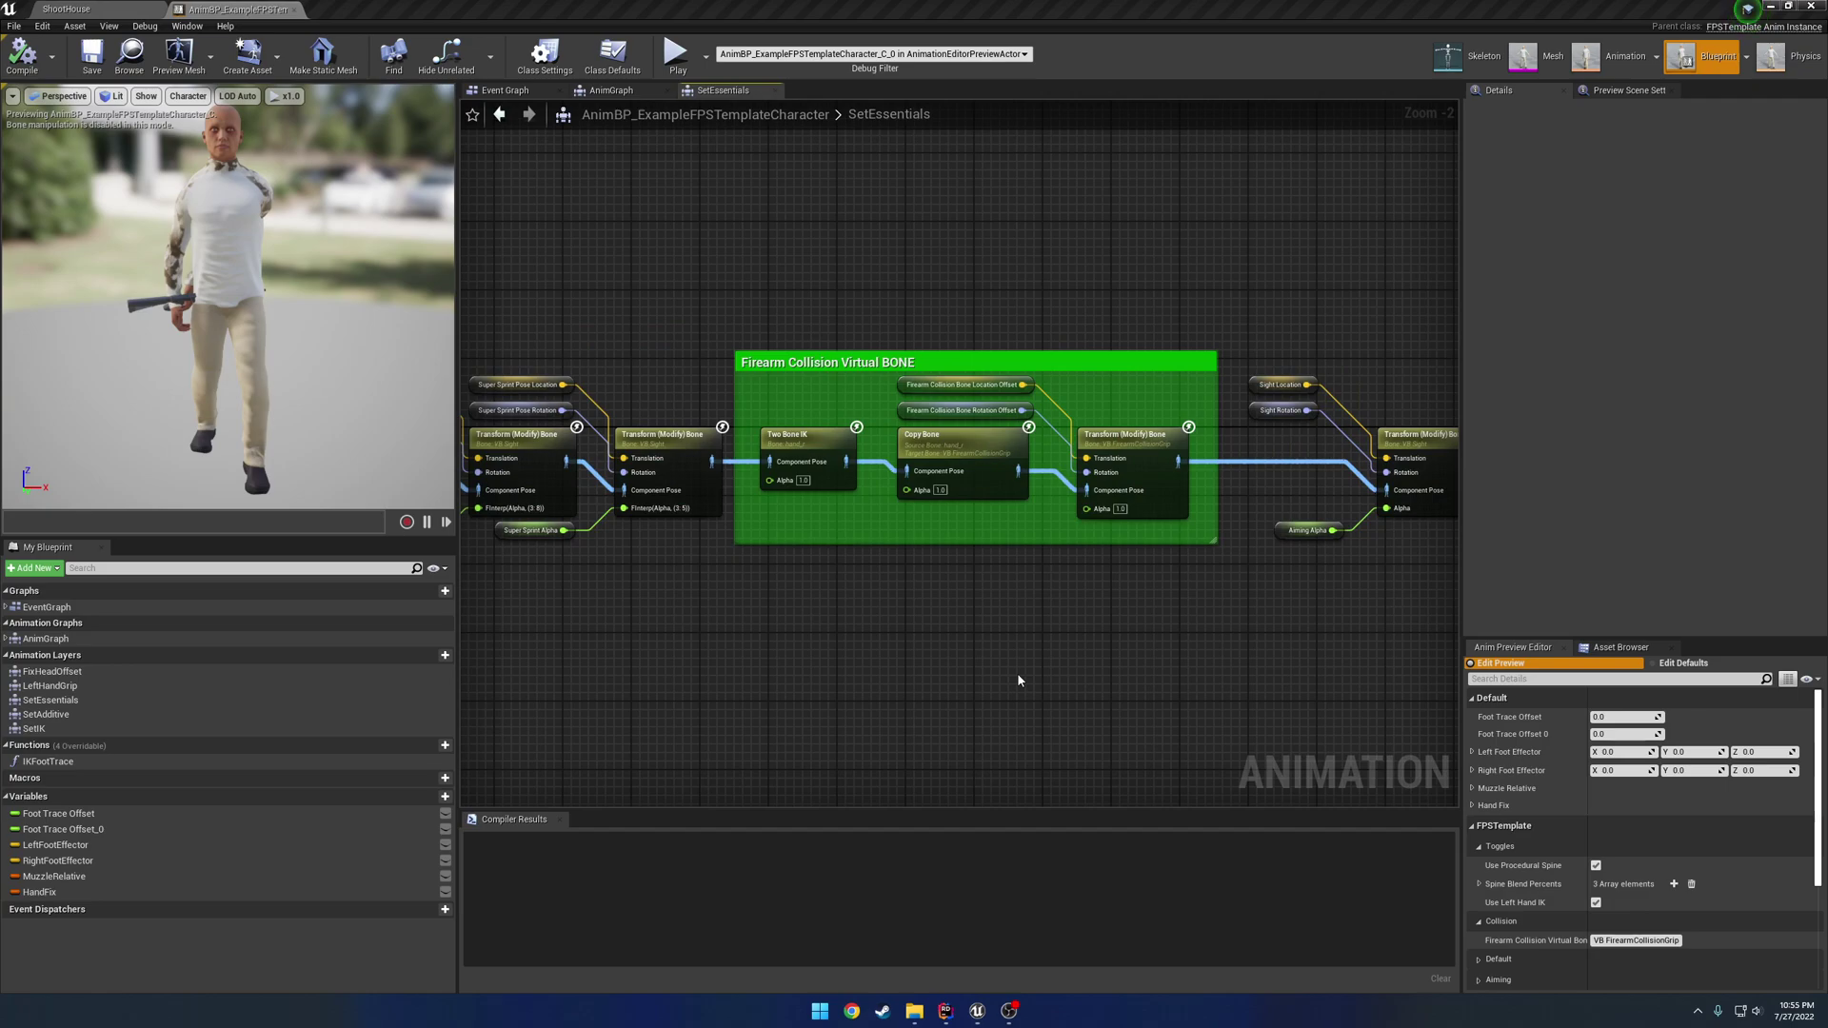